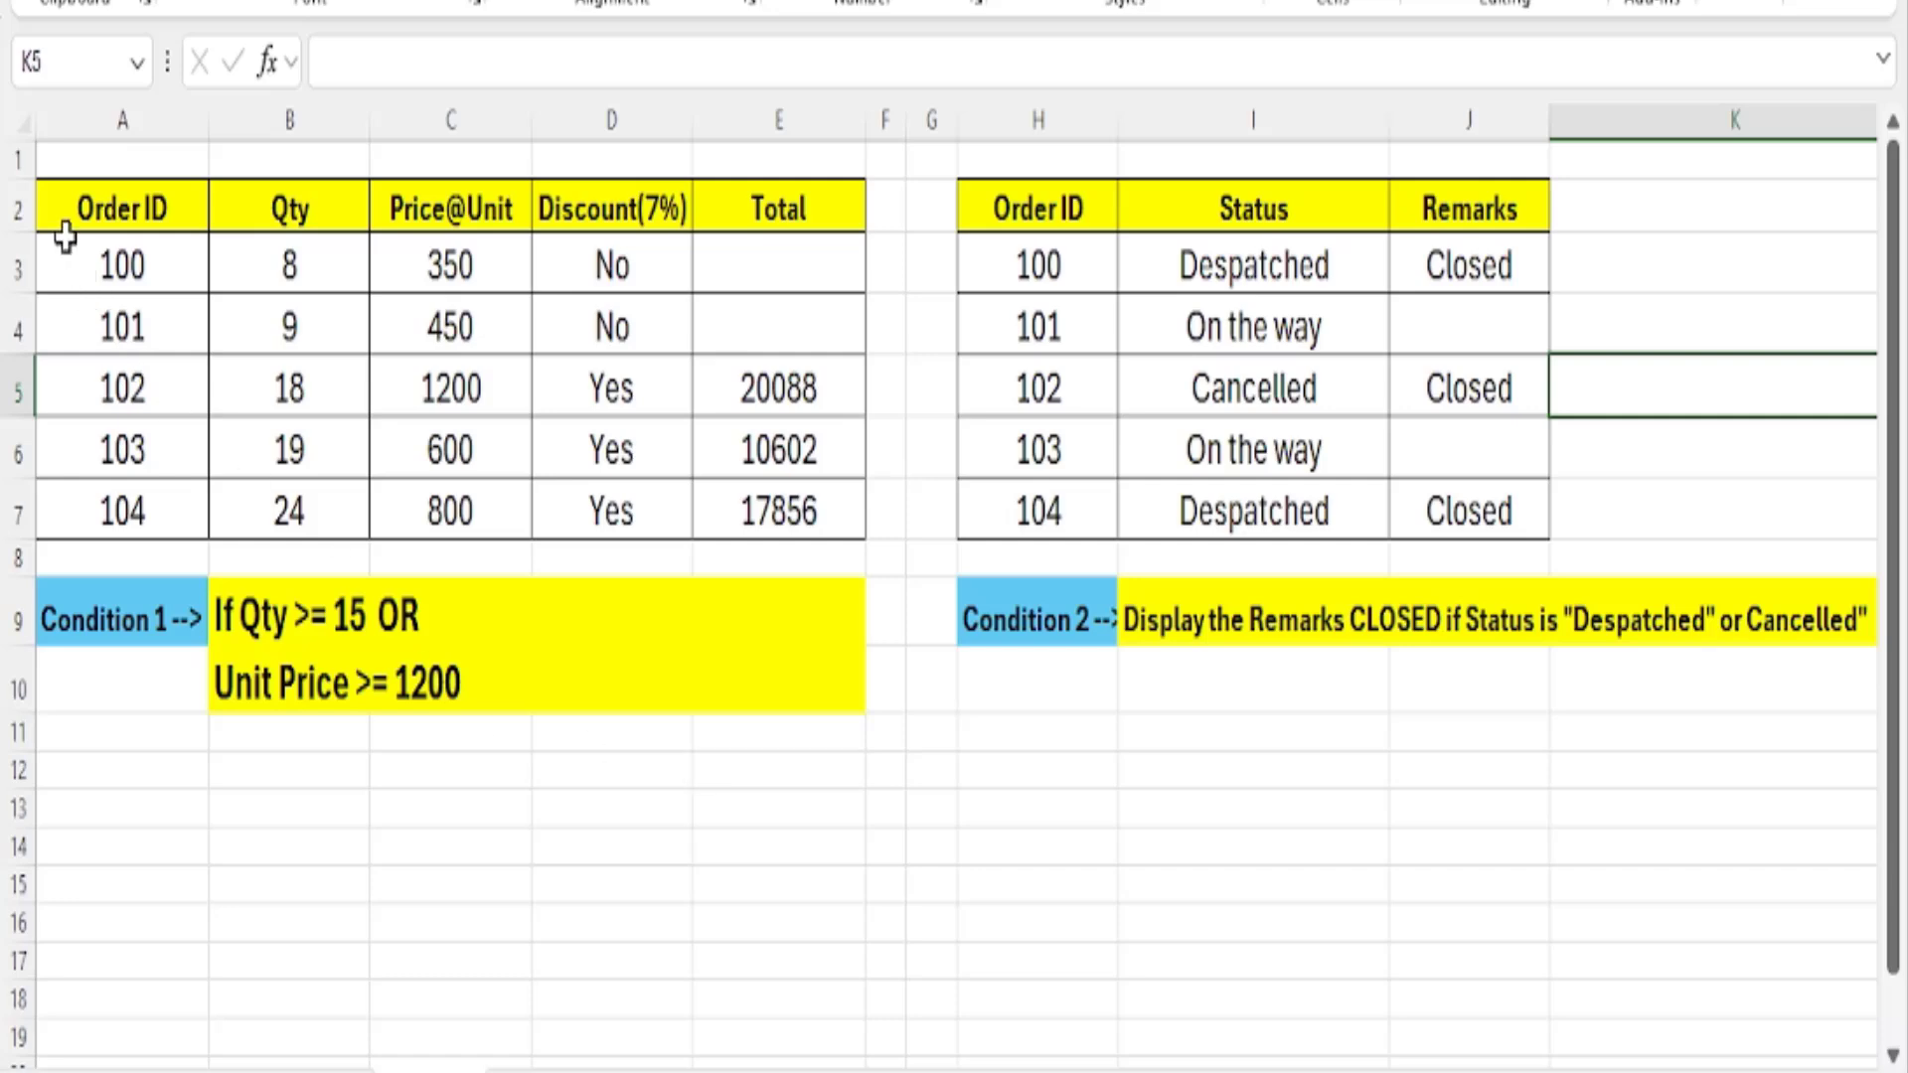
# Examine the order table's Order ID, Qty, Price@Unit and Discount(7%) columns.
pyautogui.moveTo(65, 239); pyautogui.dragTo(834, 522)
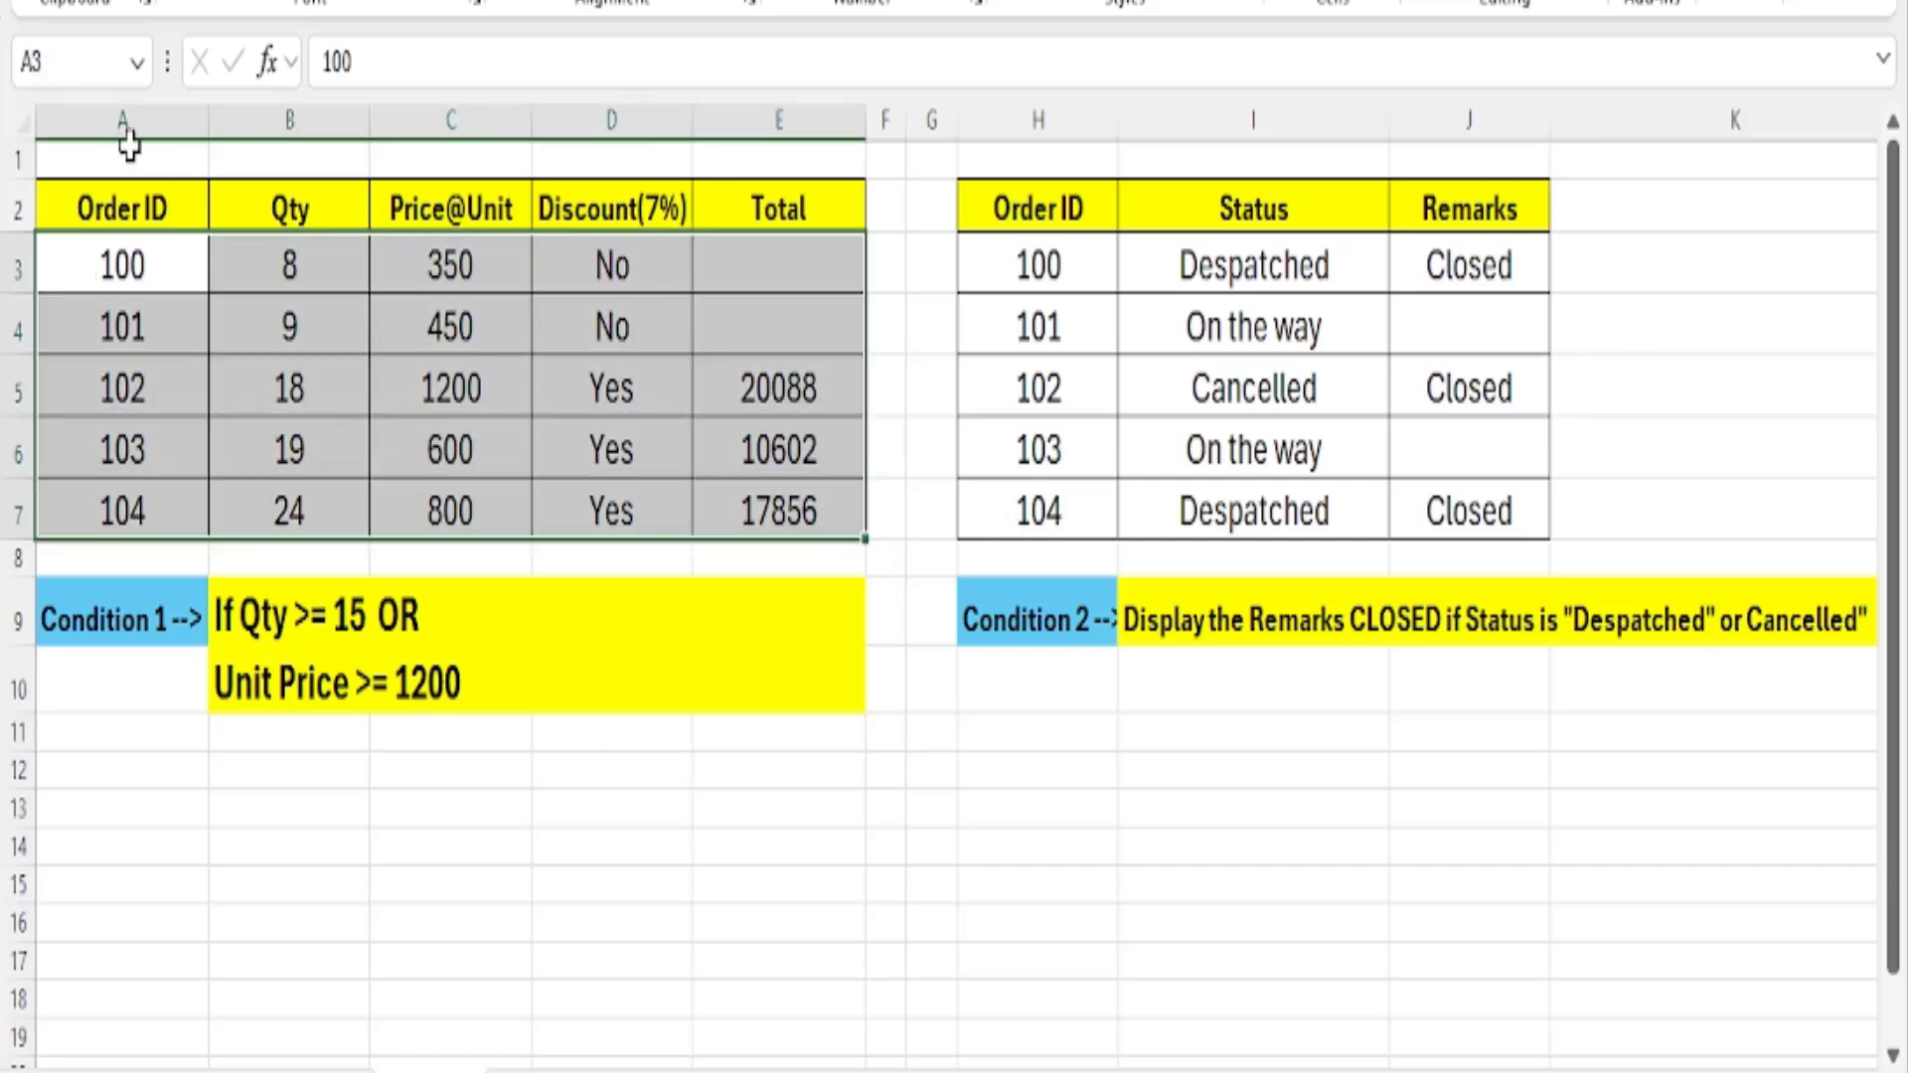
pyautogui.click(115, 217)
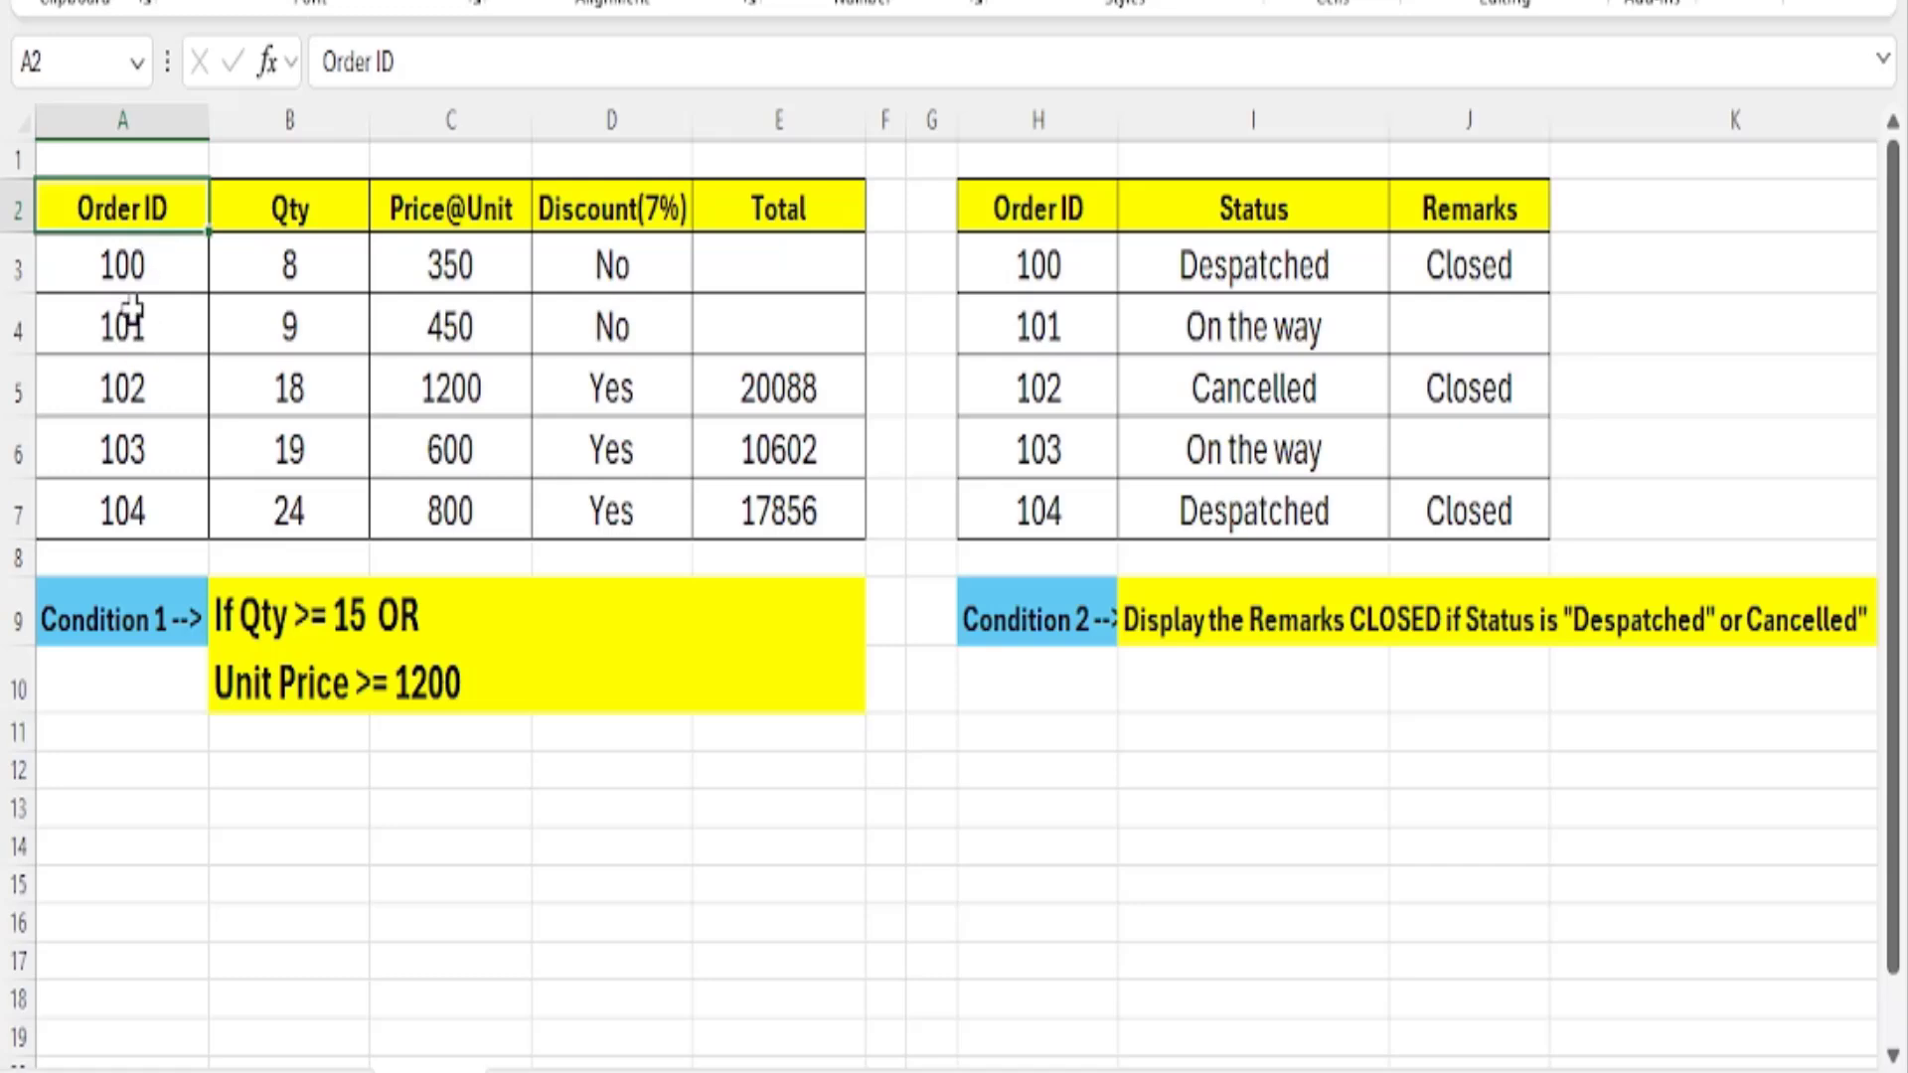
pyautogui.moveTo(122, 267); pyautogui.dragTo(132, 510)
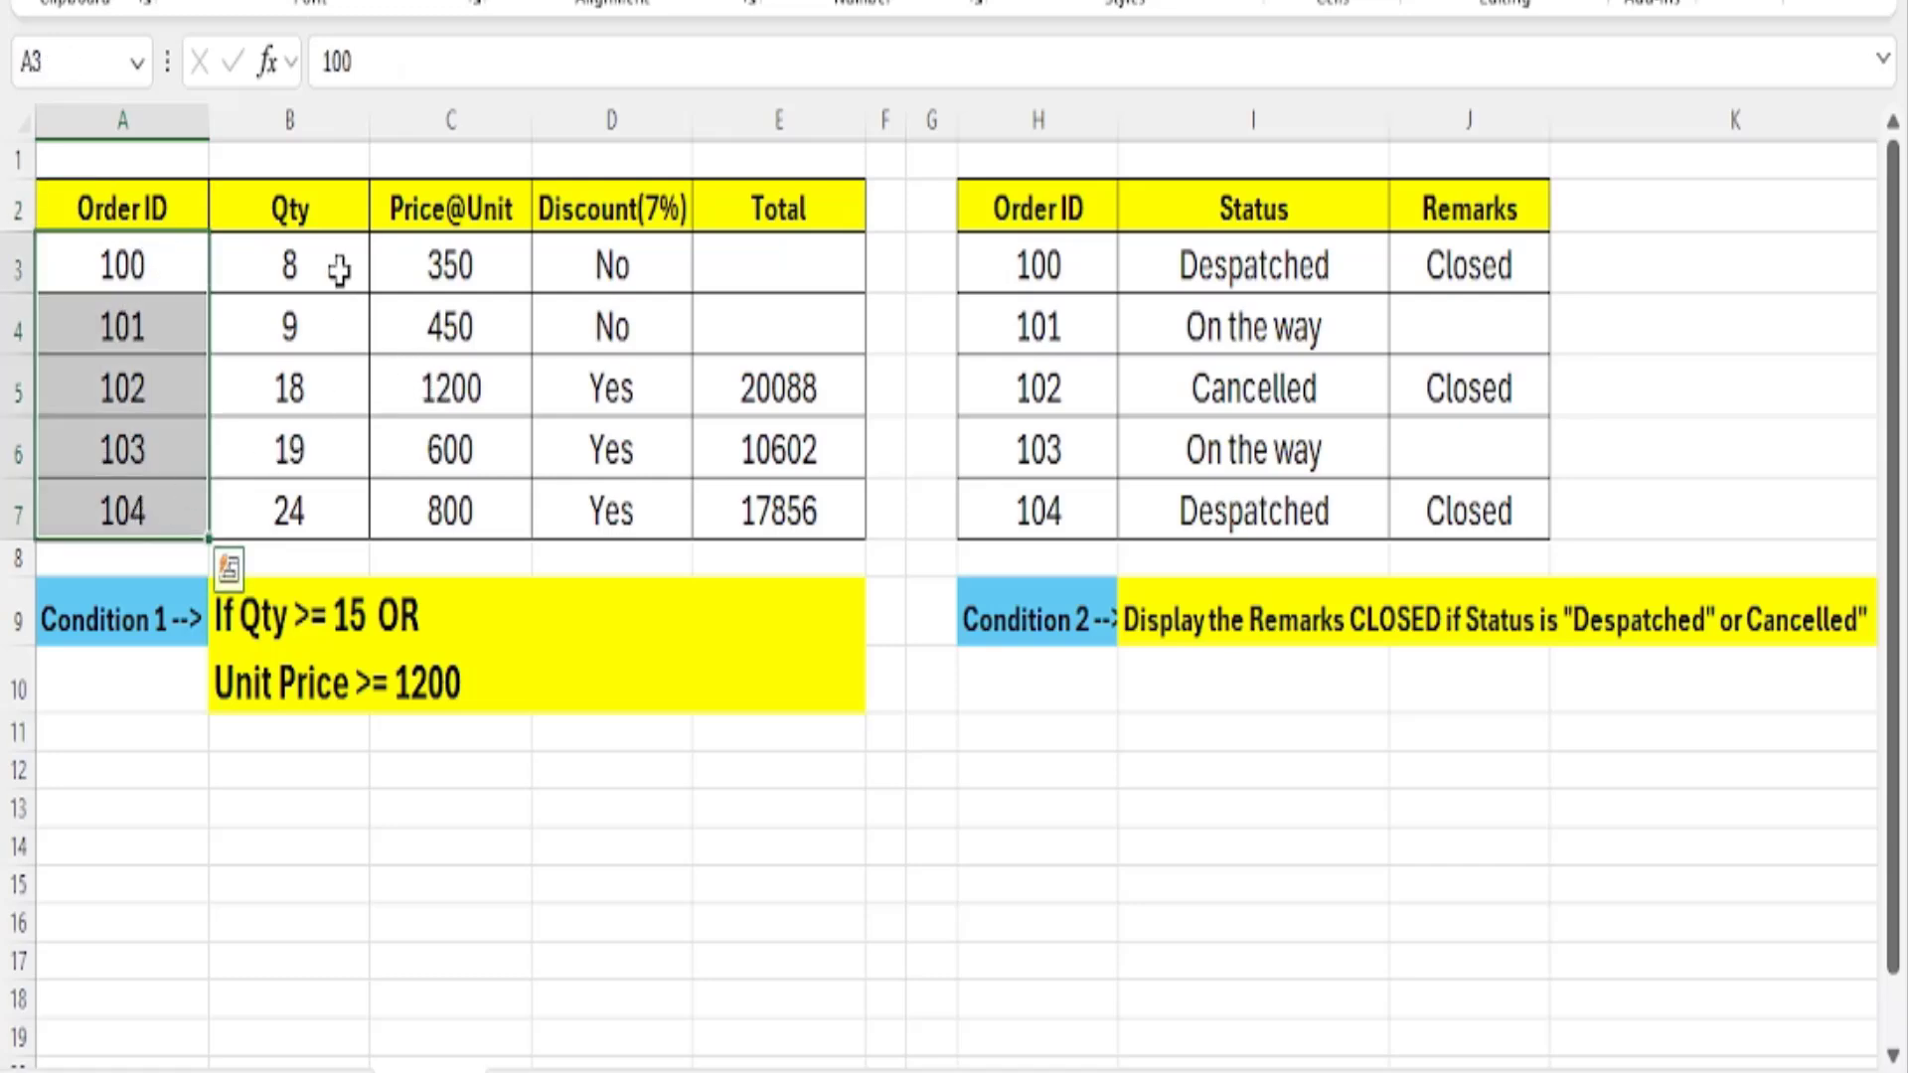
pyautogui.click(171, 268)
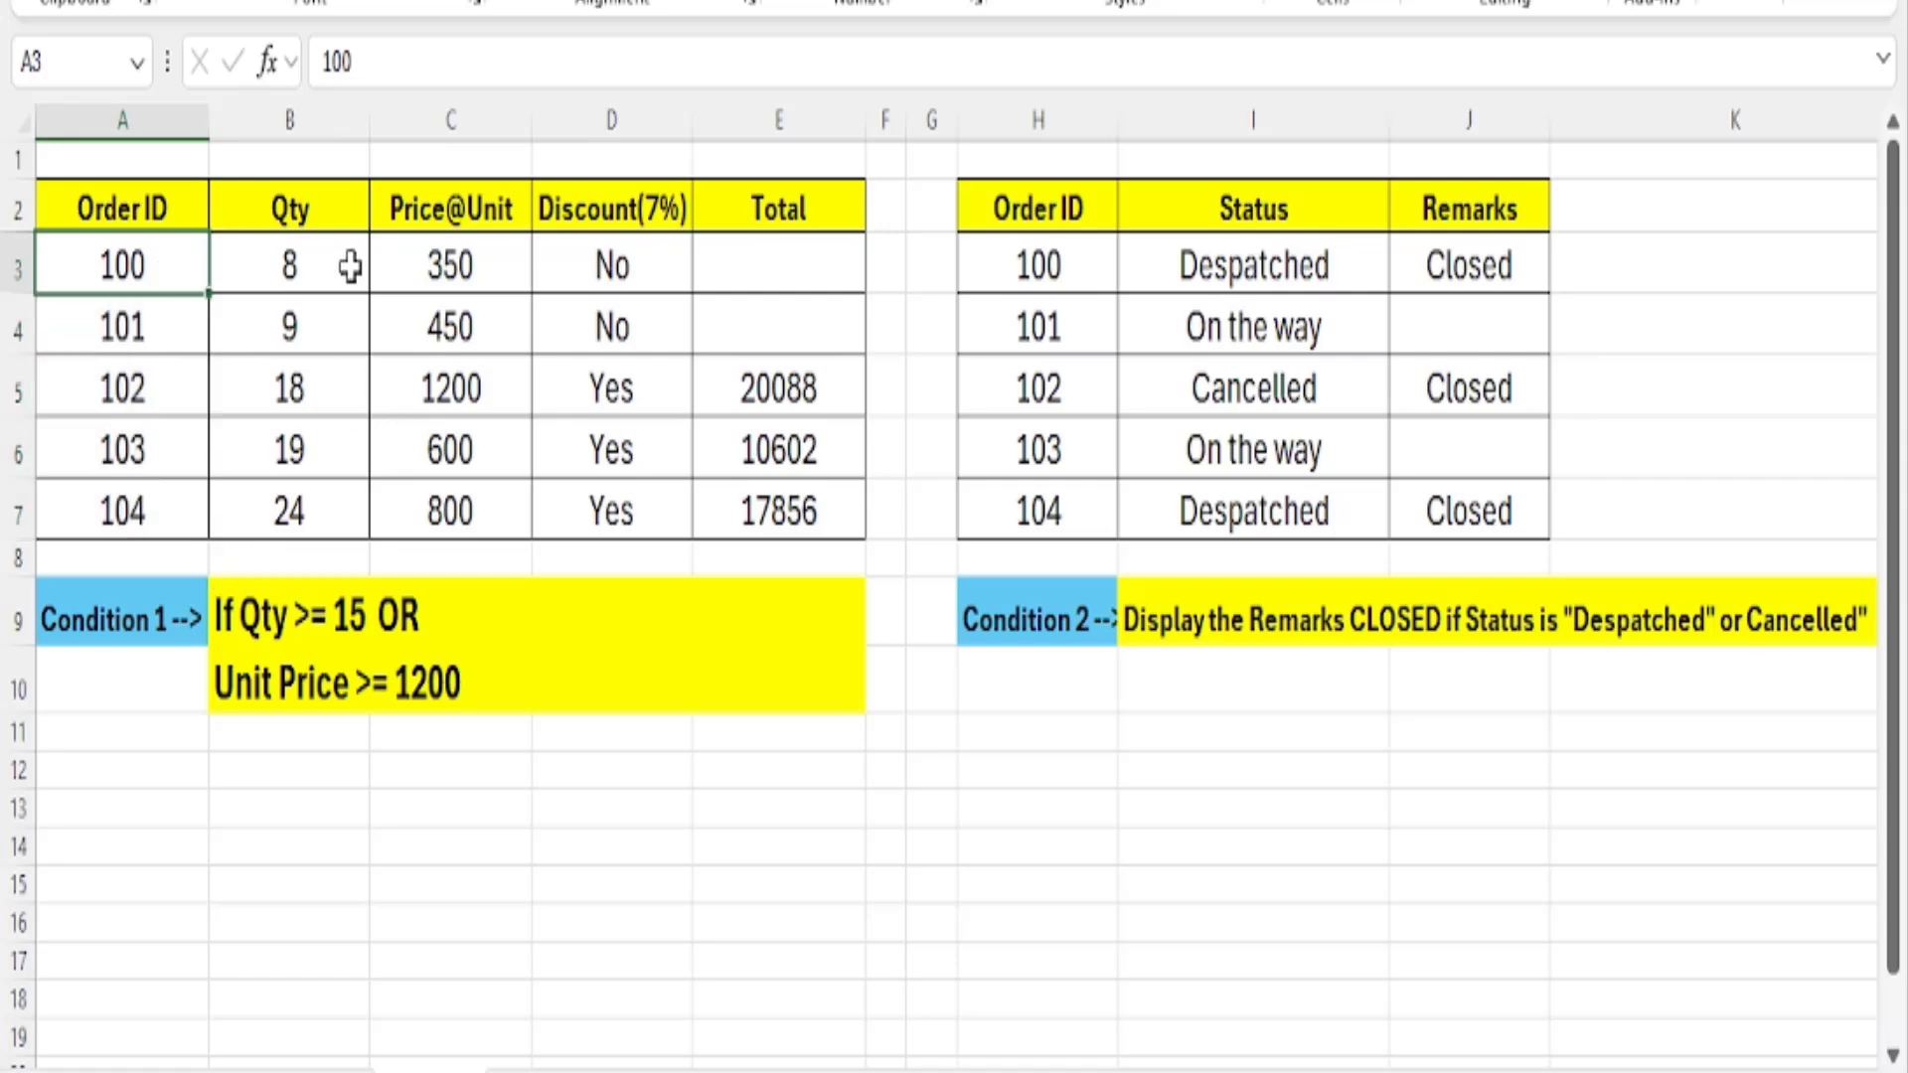
pyautogui.click(350, 267)
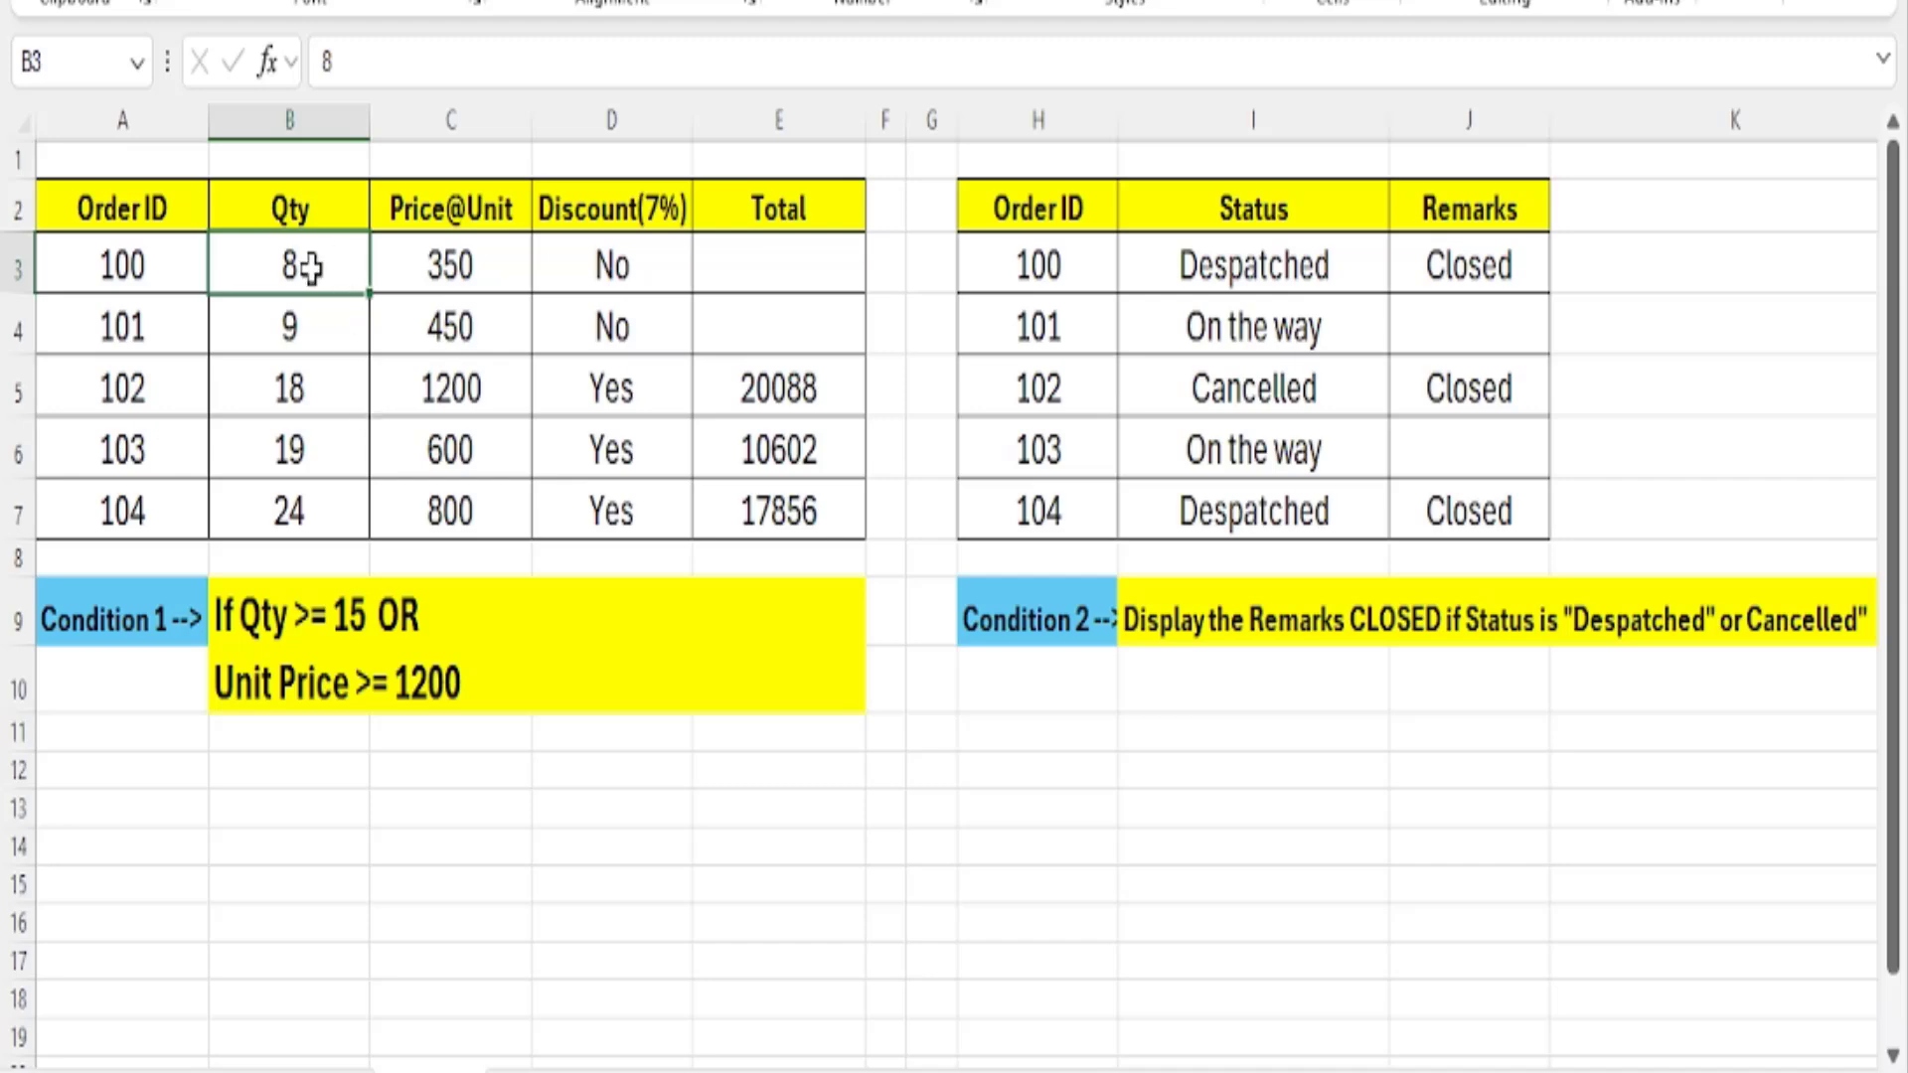
pyautogui.click(157, 268)
pyautogui.click(360, 255)
pyautogui.click(499, 263)
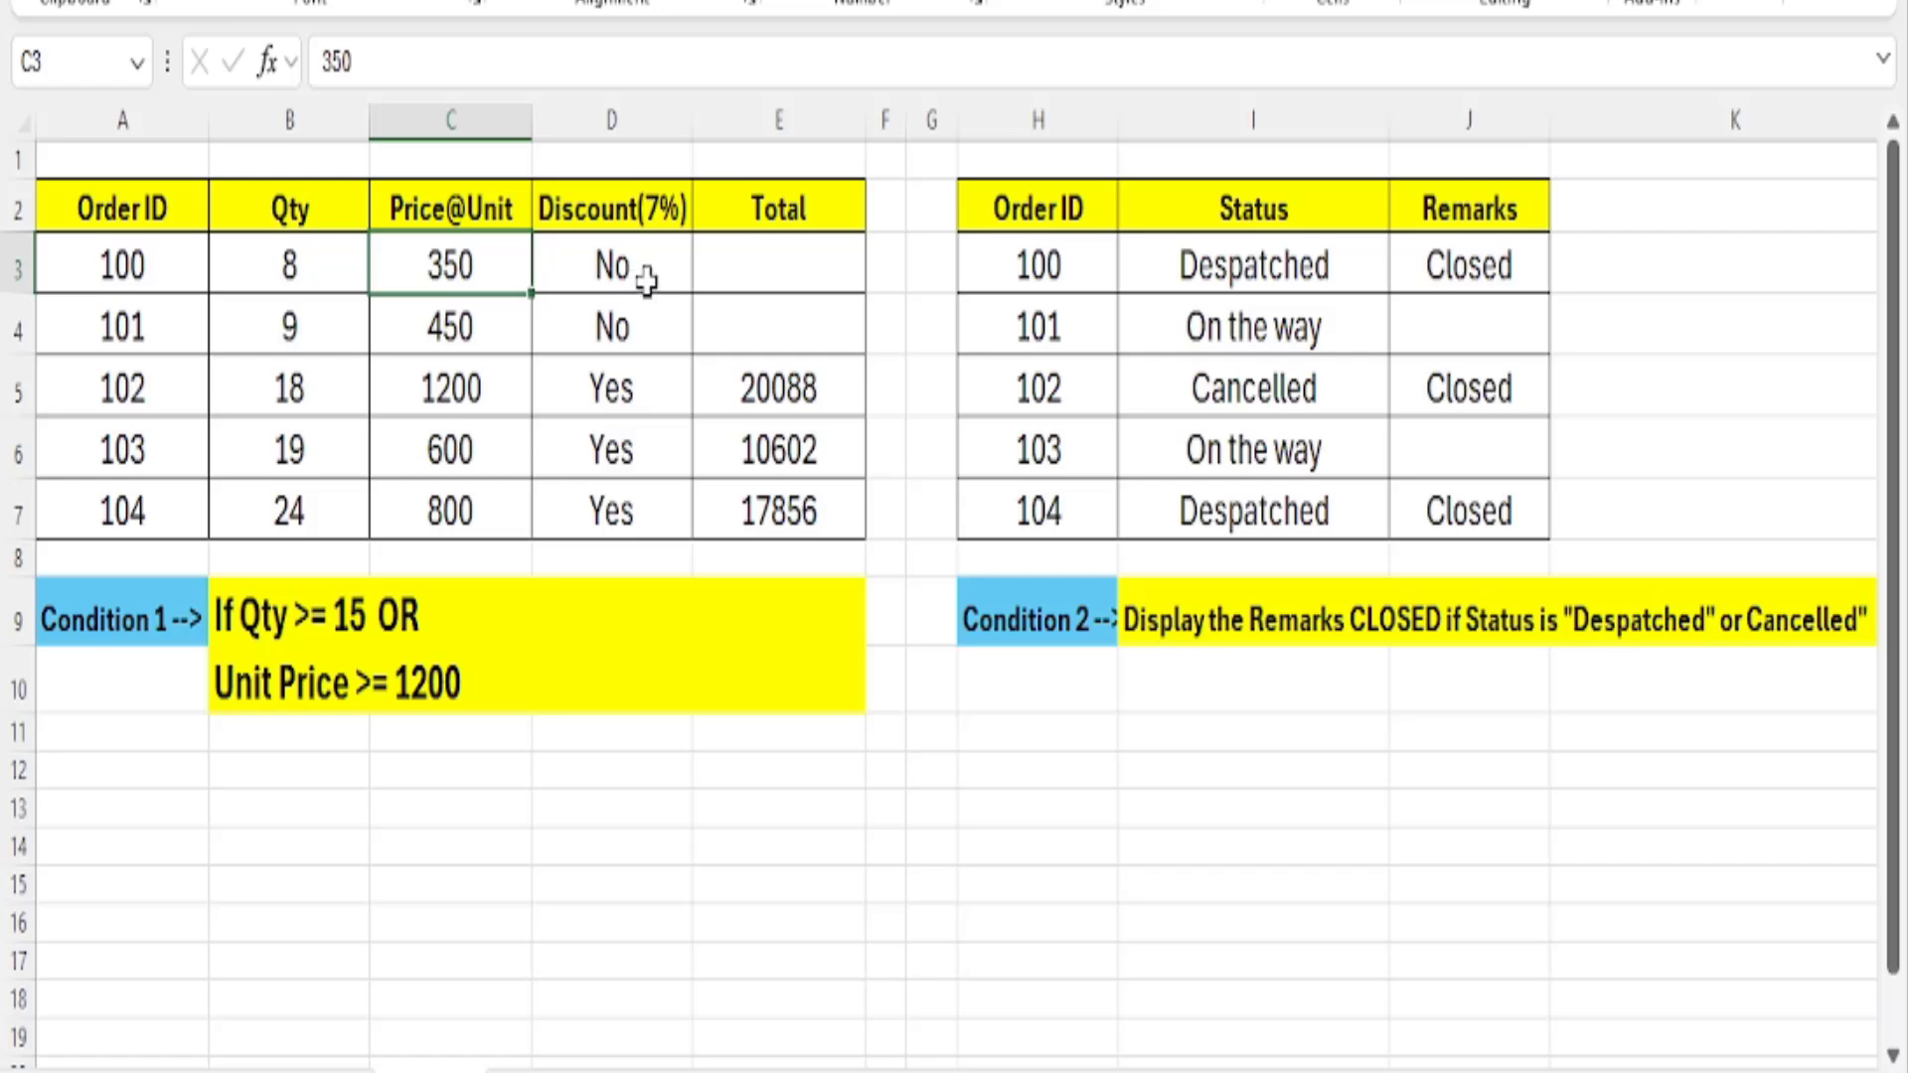
pyautogui.click(628, 196)
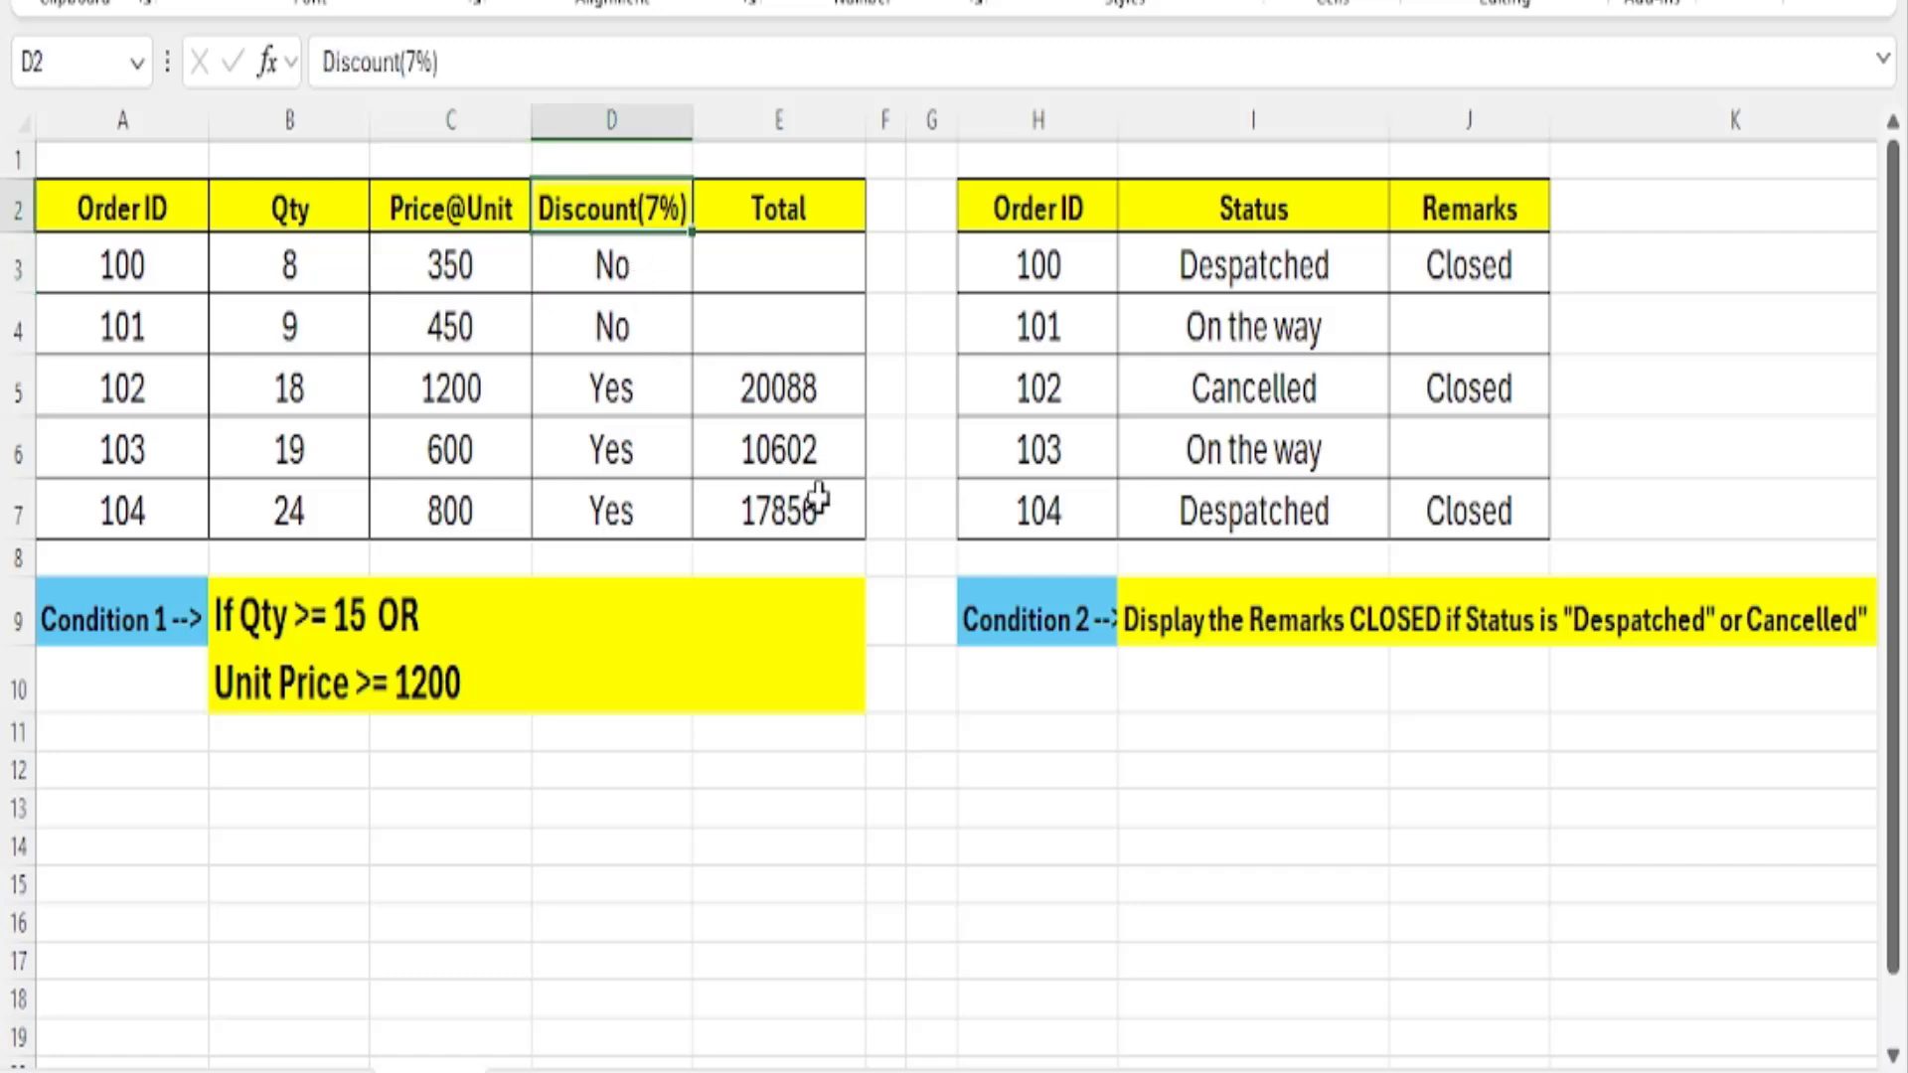
# Review both parts of Condition 1 in B9 and B10 against the Qty and Price@Unit columns.
pyautogui.click(285, 610)
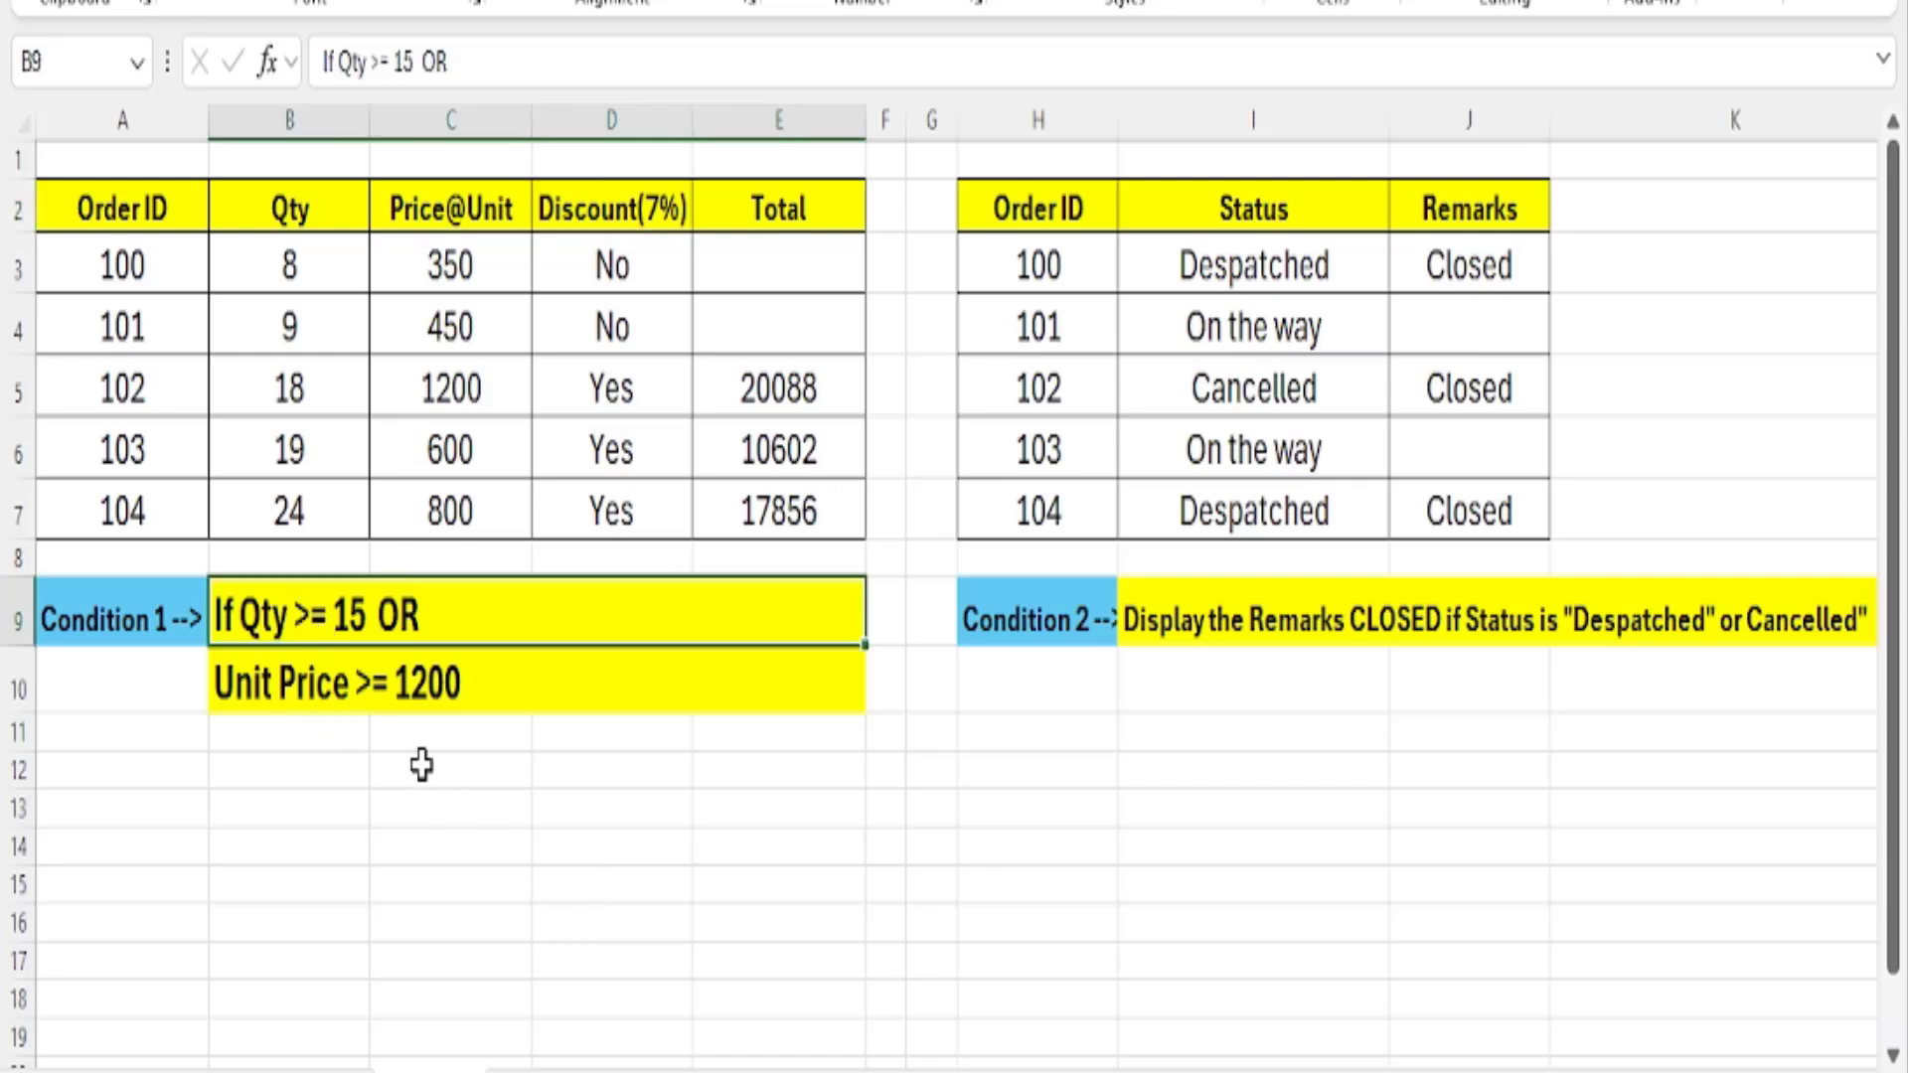
pyautogui.moveTo(298, 257); pyautogui.dragTo(337, 514)
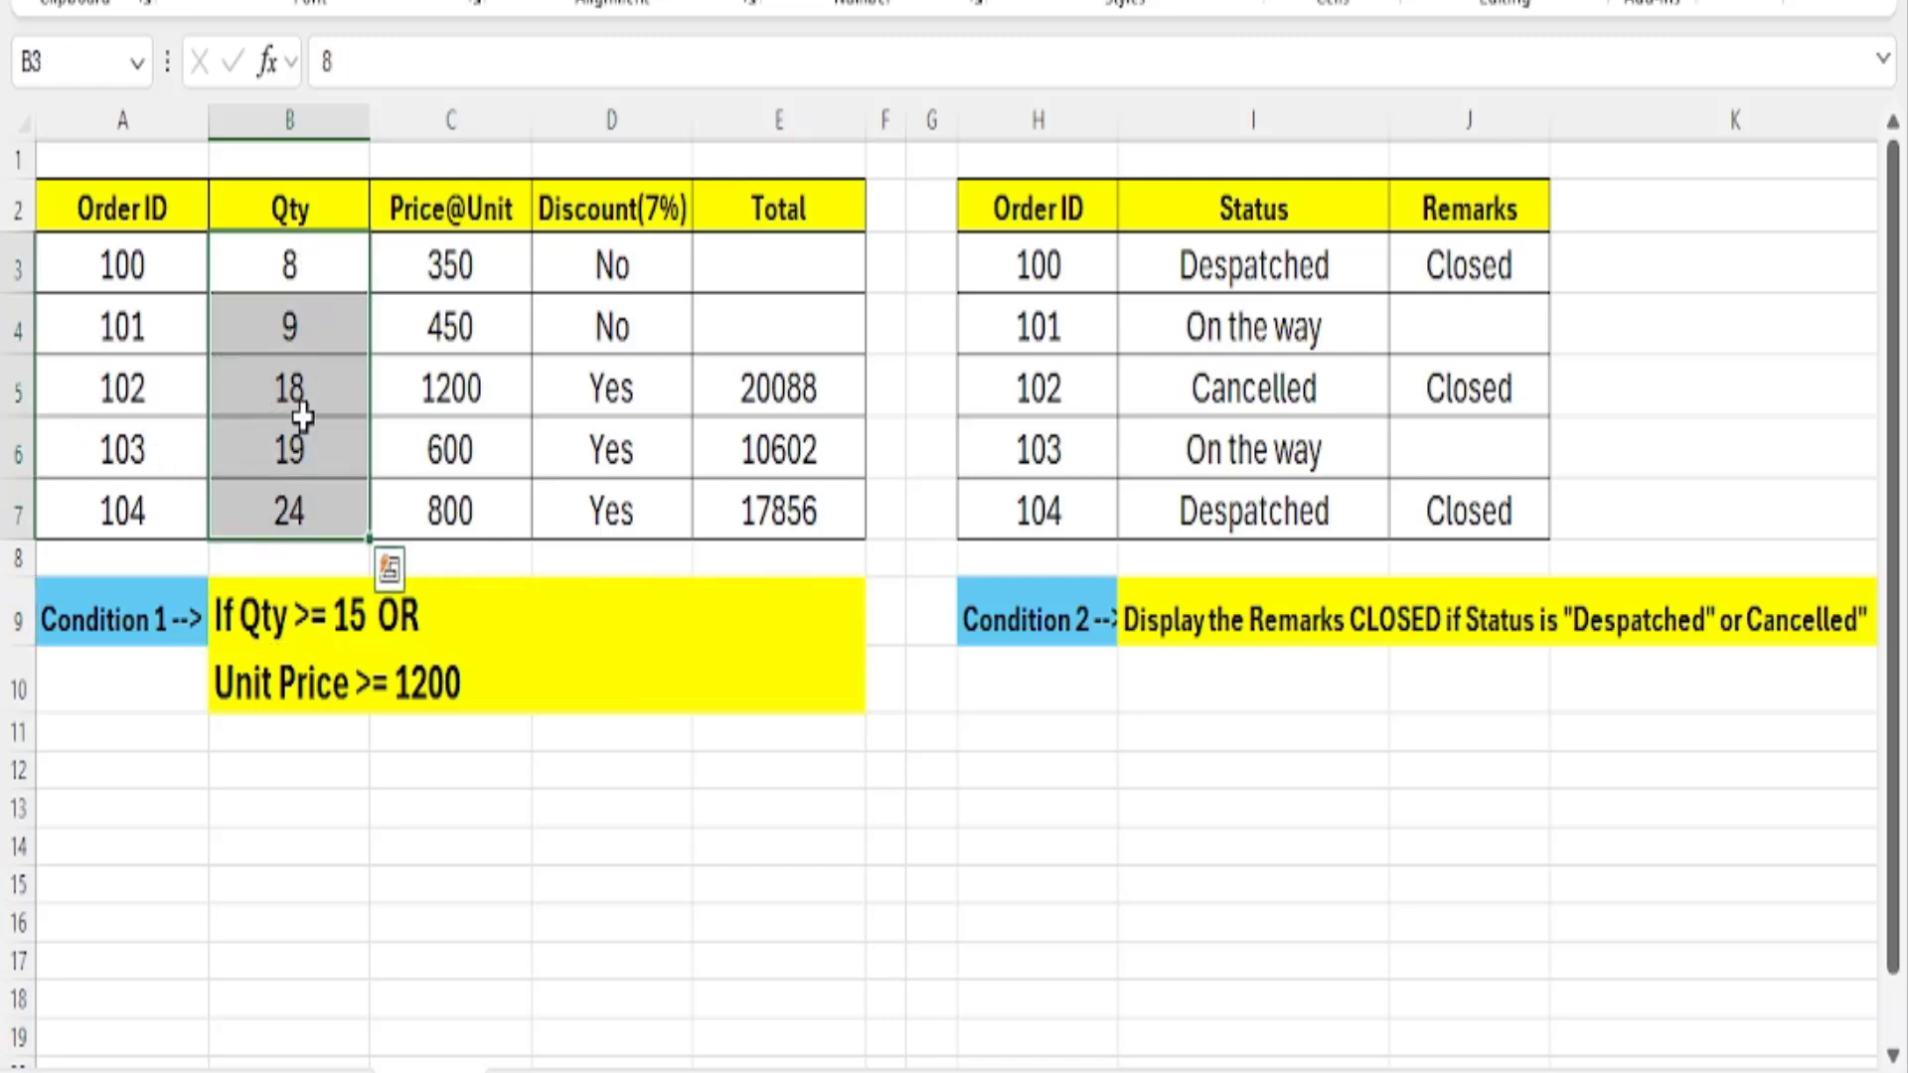
pyautogui.click(141, 459)
pyautogui.click(301, 459)
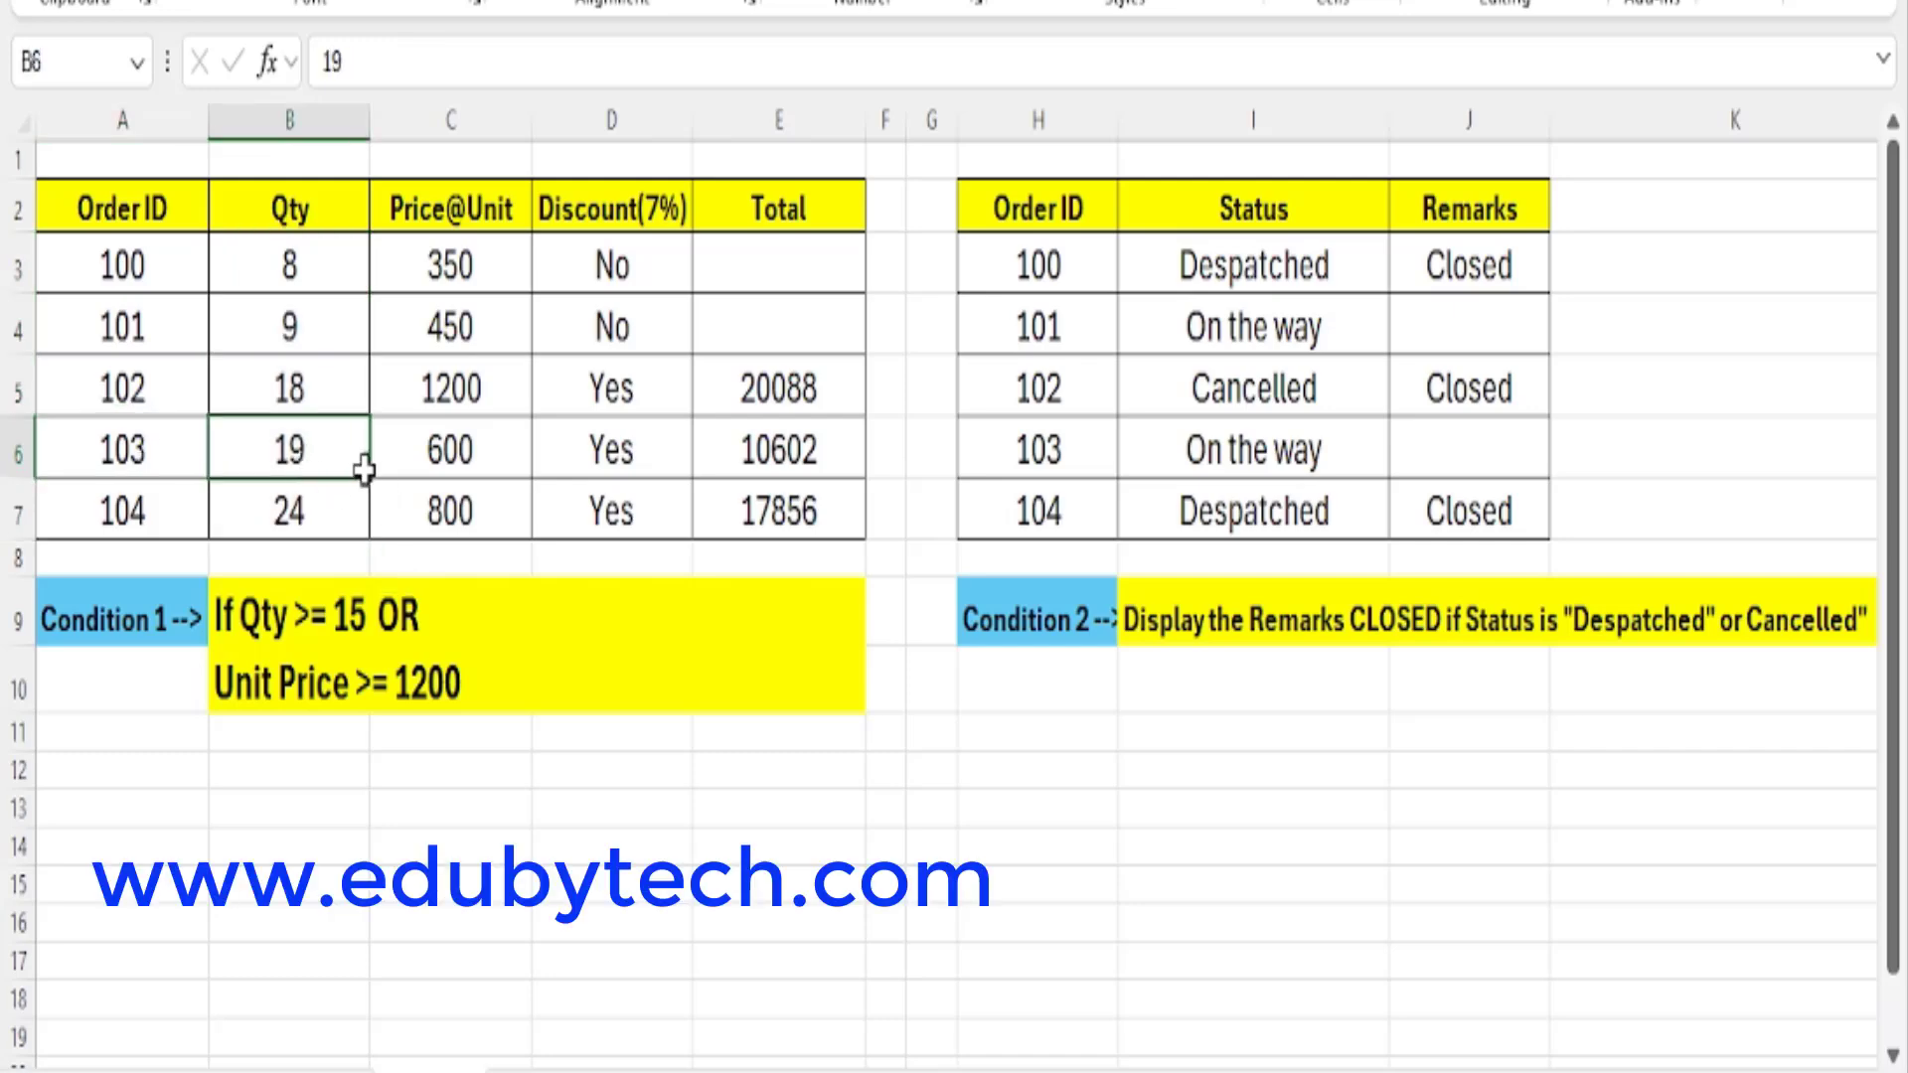
pyautogui.click(449, 458)
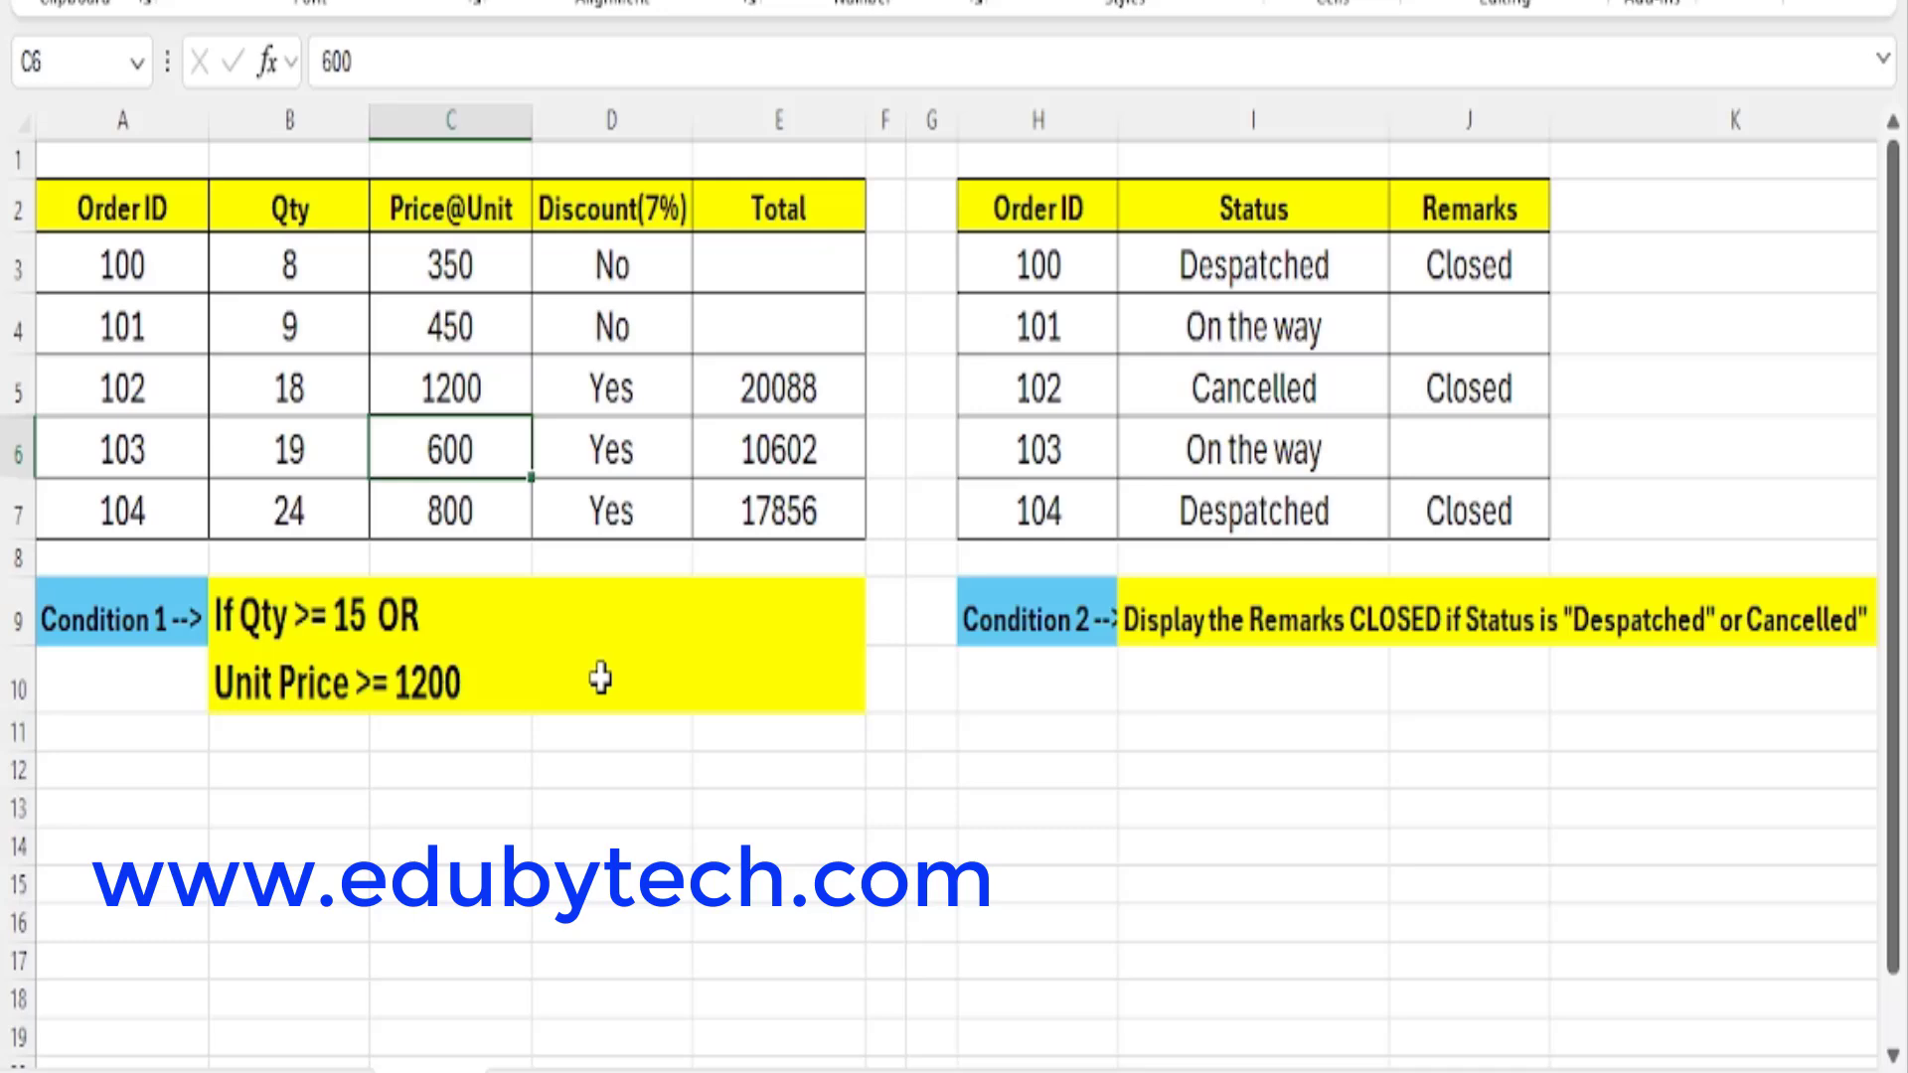
pyautogui.moveTo(454, 264); pyautogui.dragTo(490, 520)
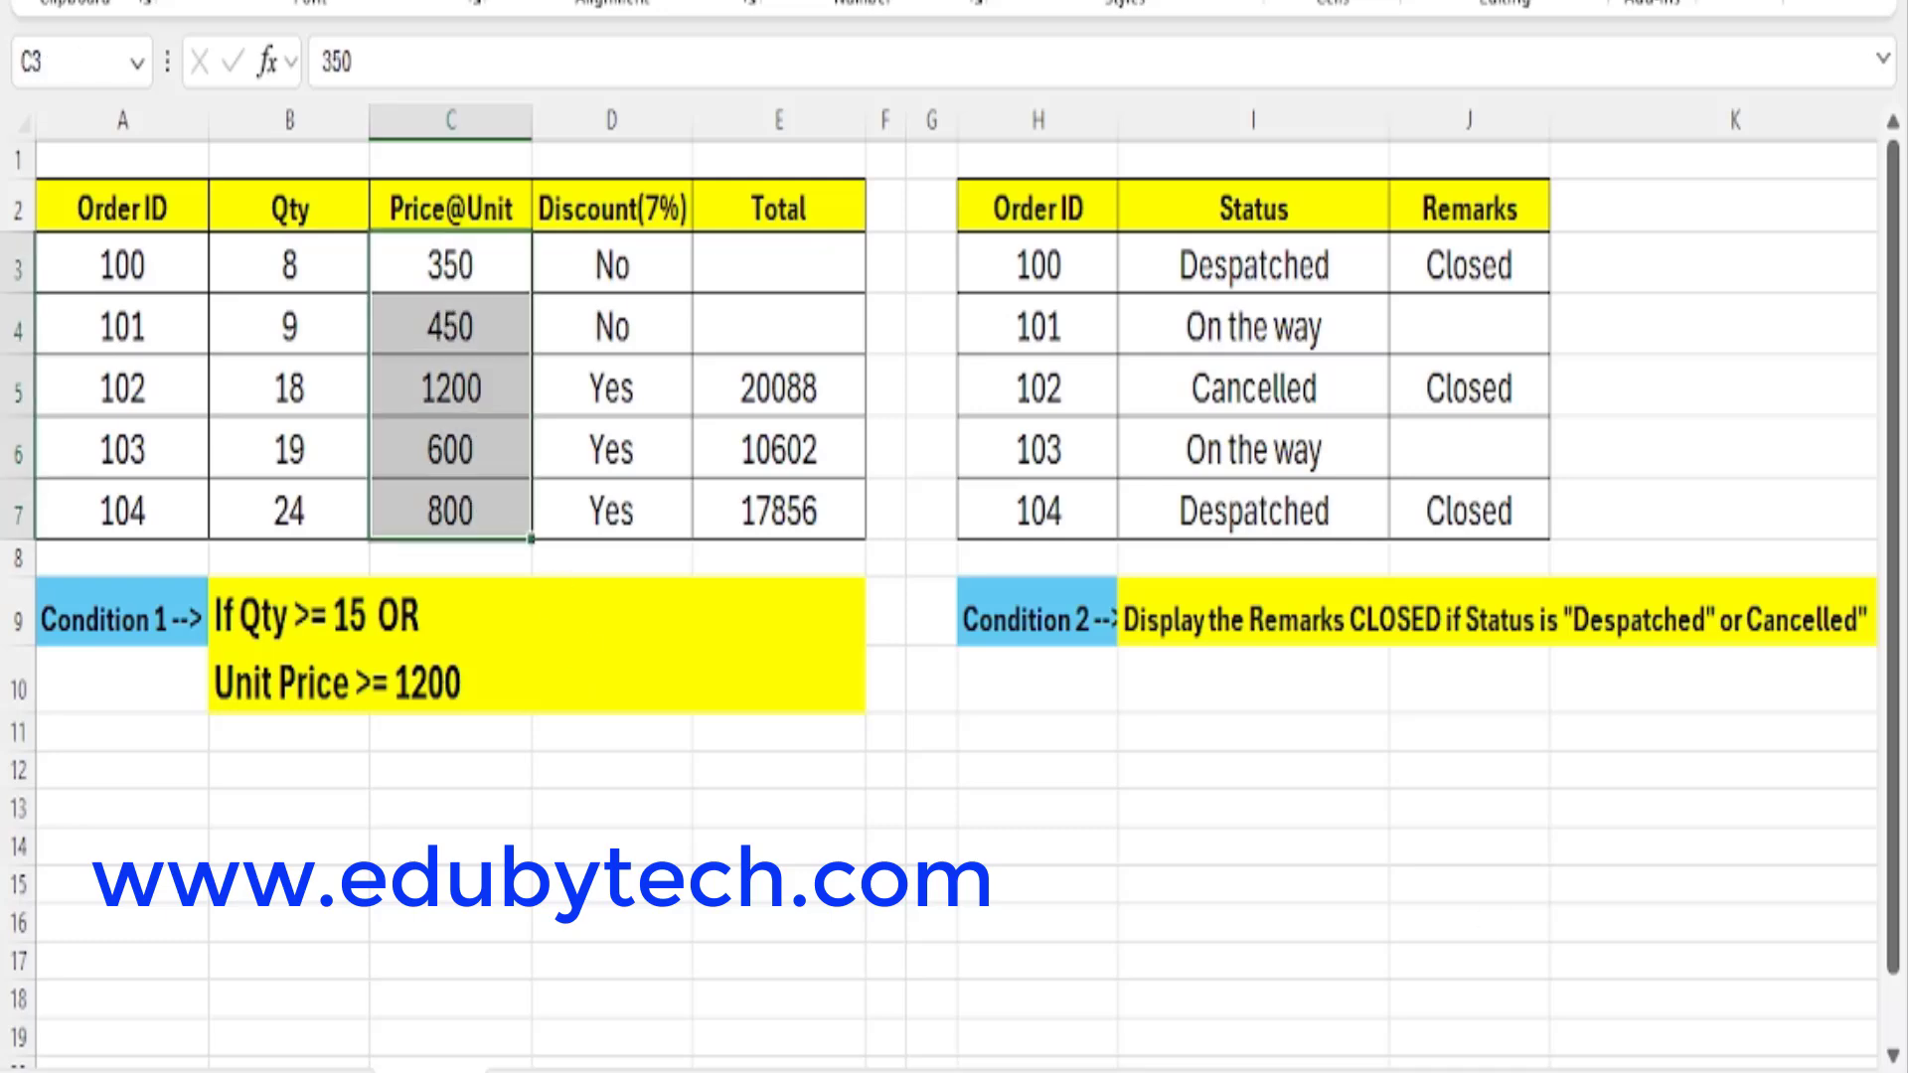
pyautogui.keyDown('ctrl'); pyautogui.scroll(2, 703, 795); pyautogui.keyUp('ctrl')
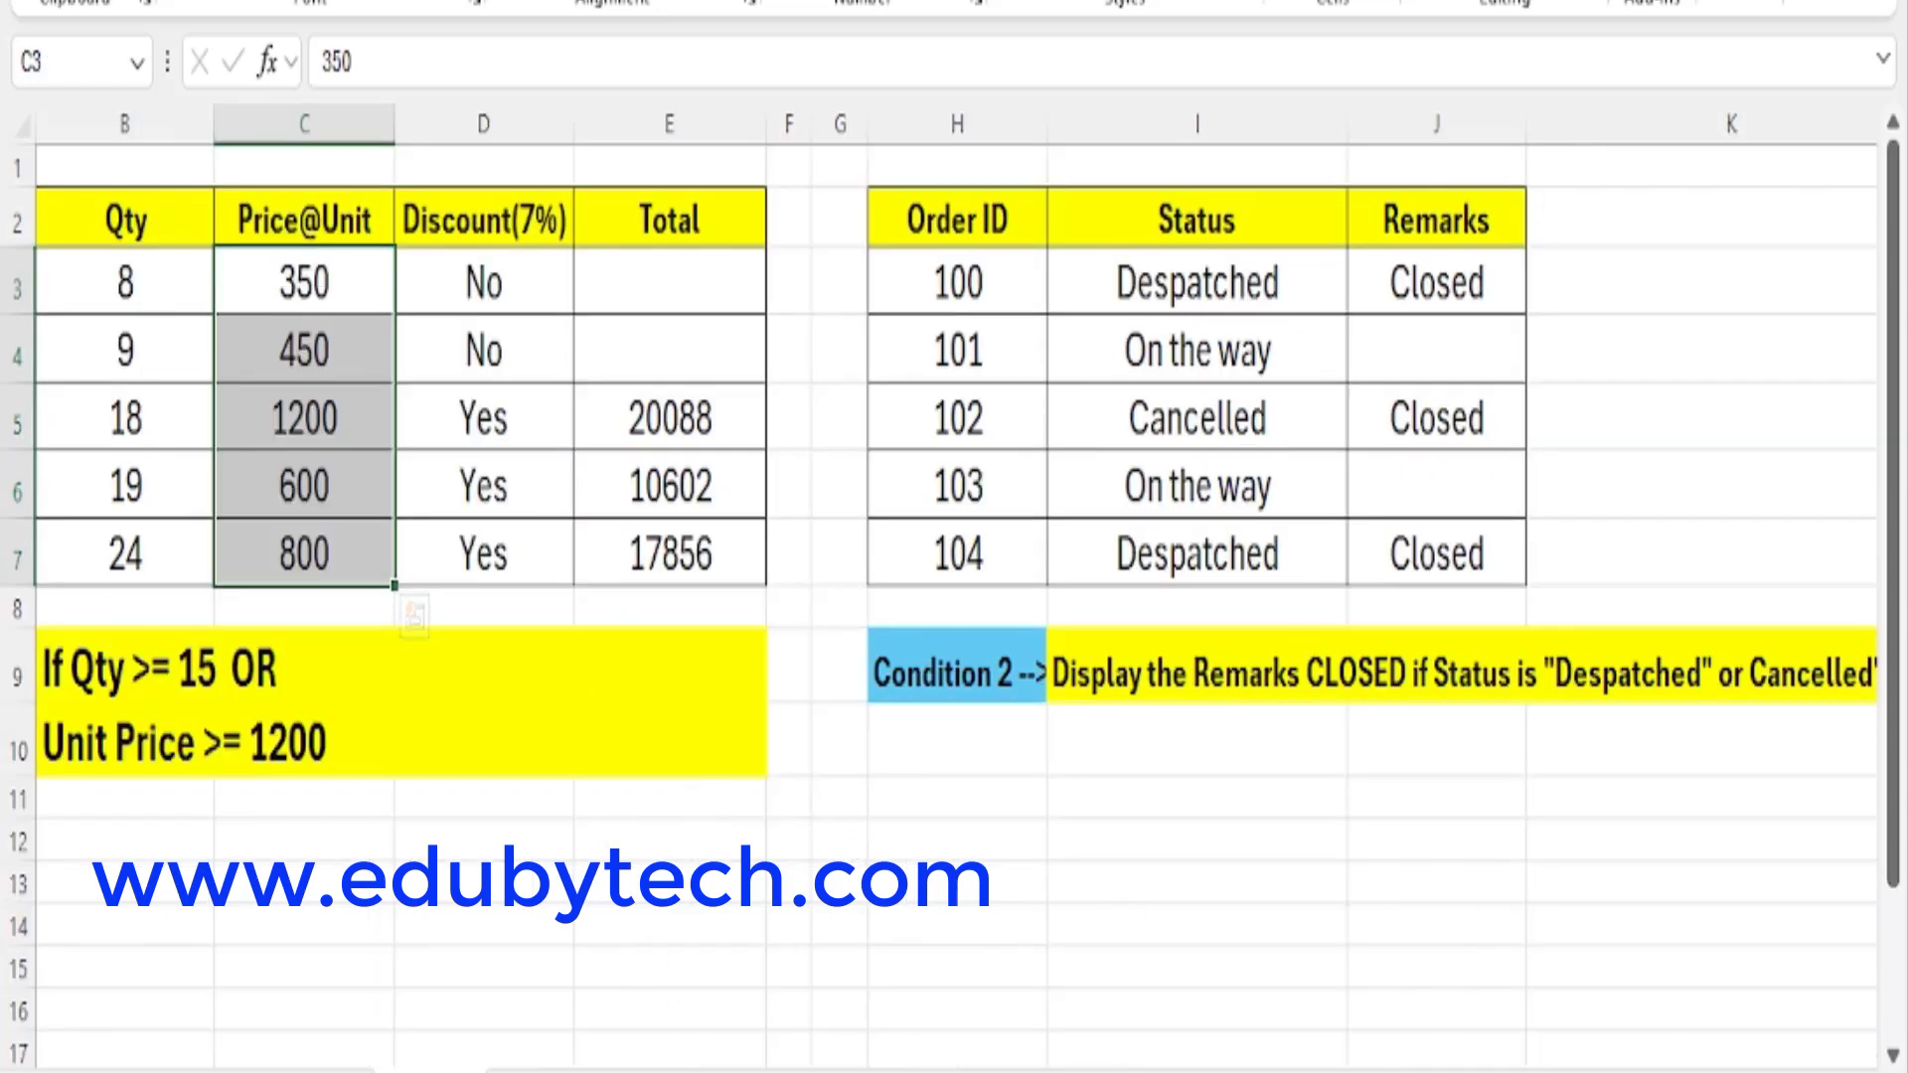
pyautogui.moveTo(1301, 1071); pyautogui.dragTo(1257, 1071)
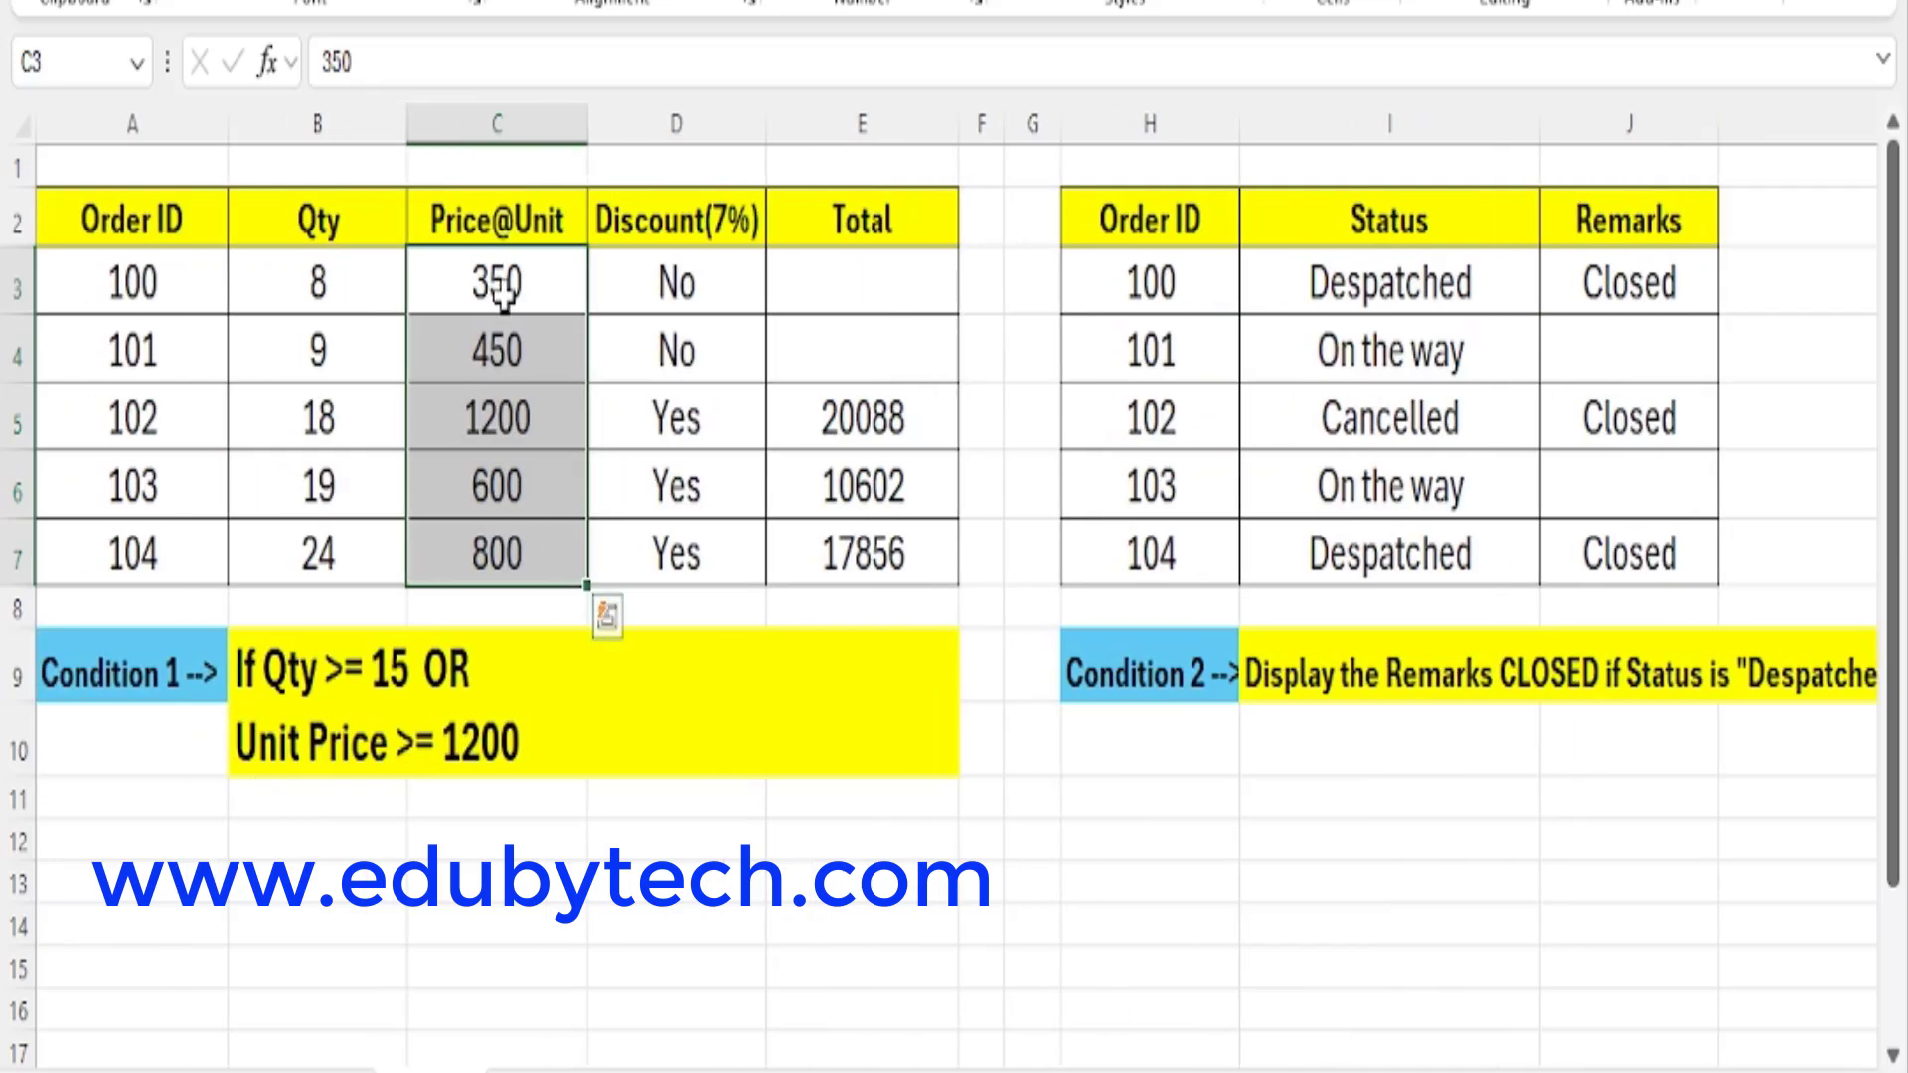
pyautogui.moveTo(503, 295); pyautogui.dragTo(501, 494)
pyautogui.moveTo(353, 290); pyautogui.dragTo(343, 482)
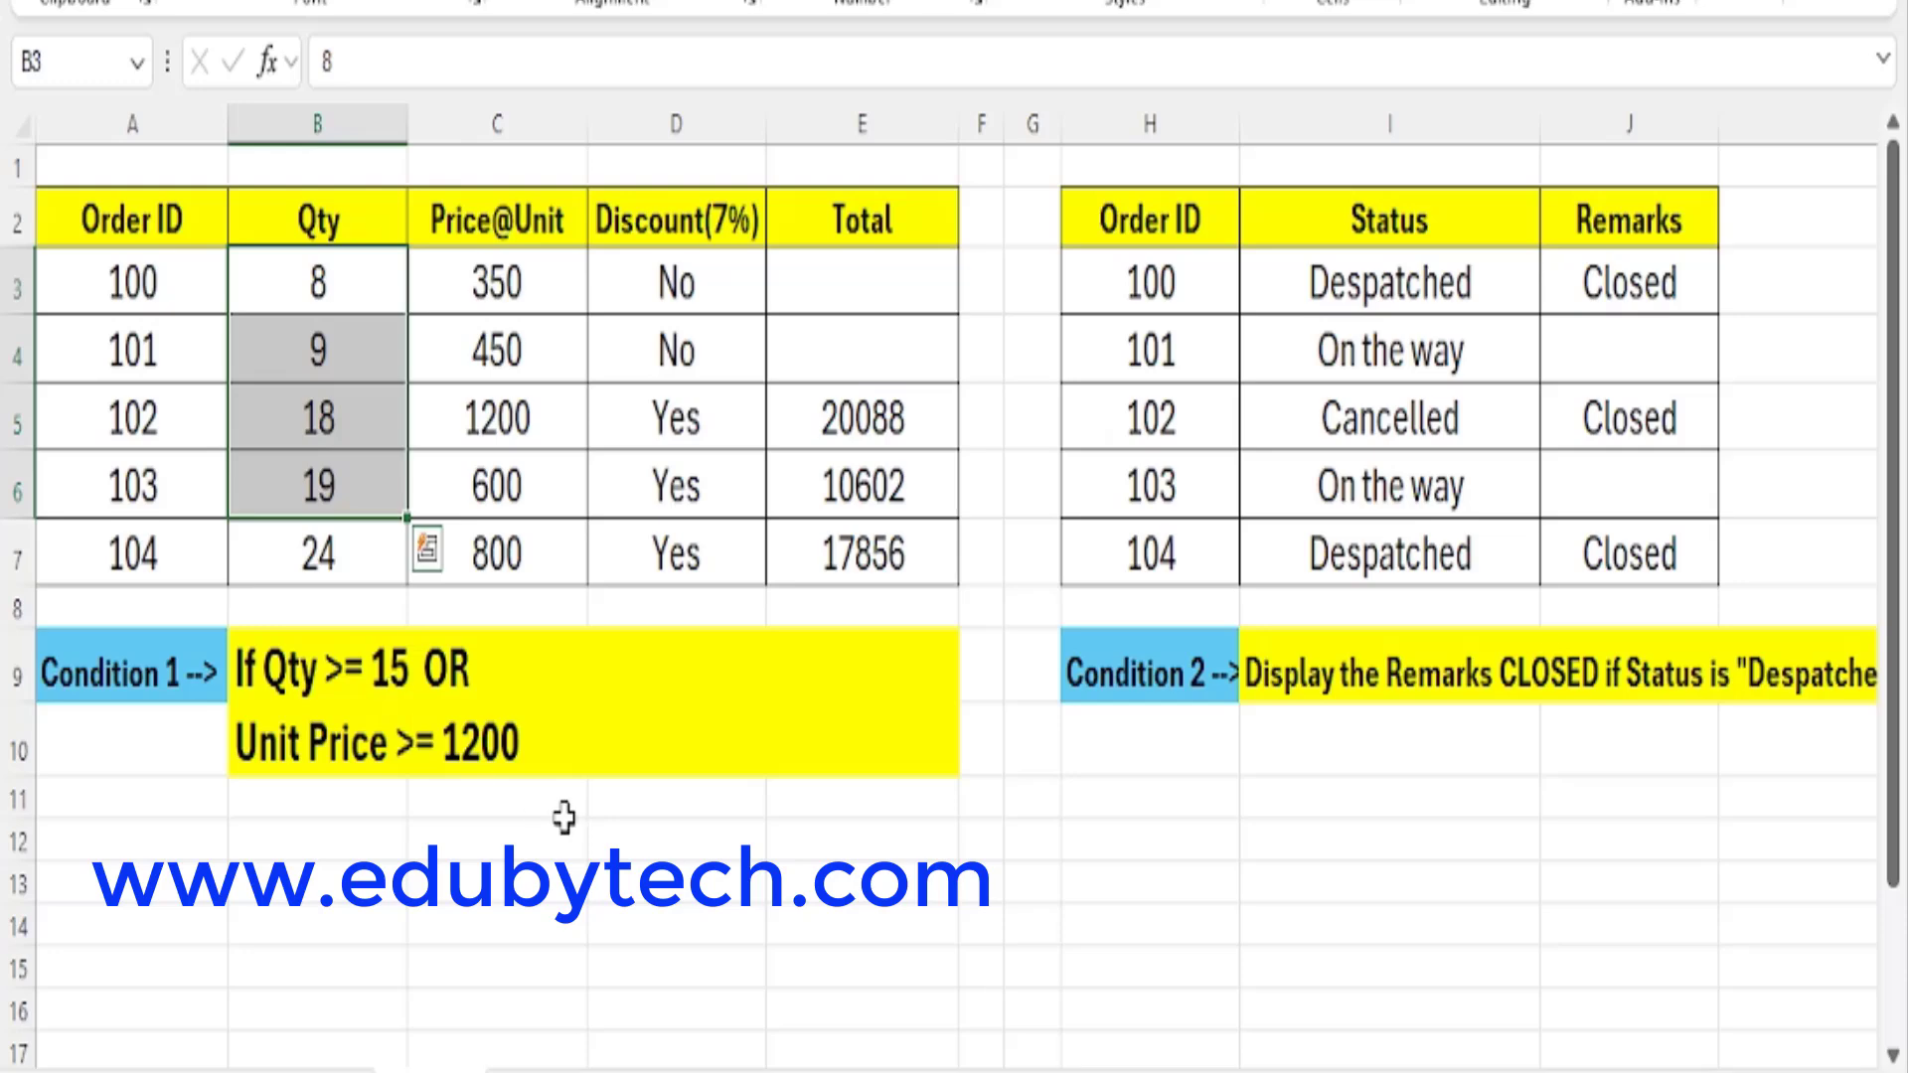
pyautogui.click(392, 681)
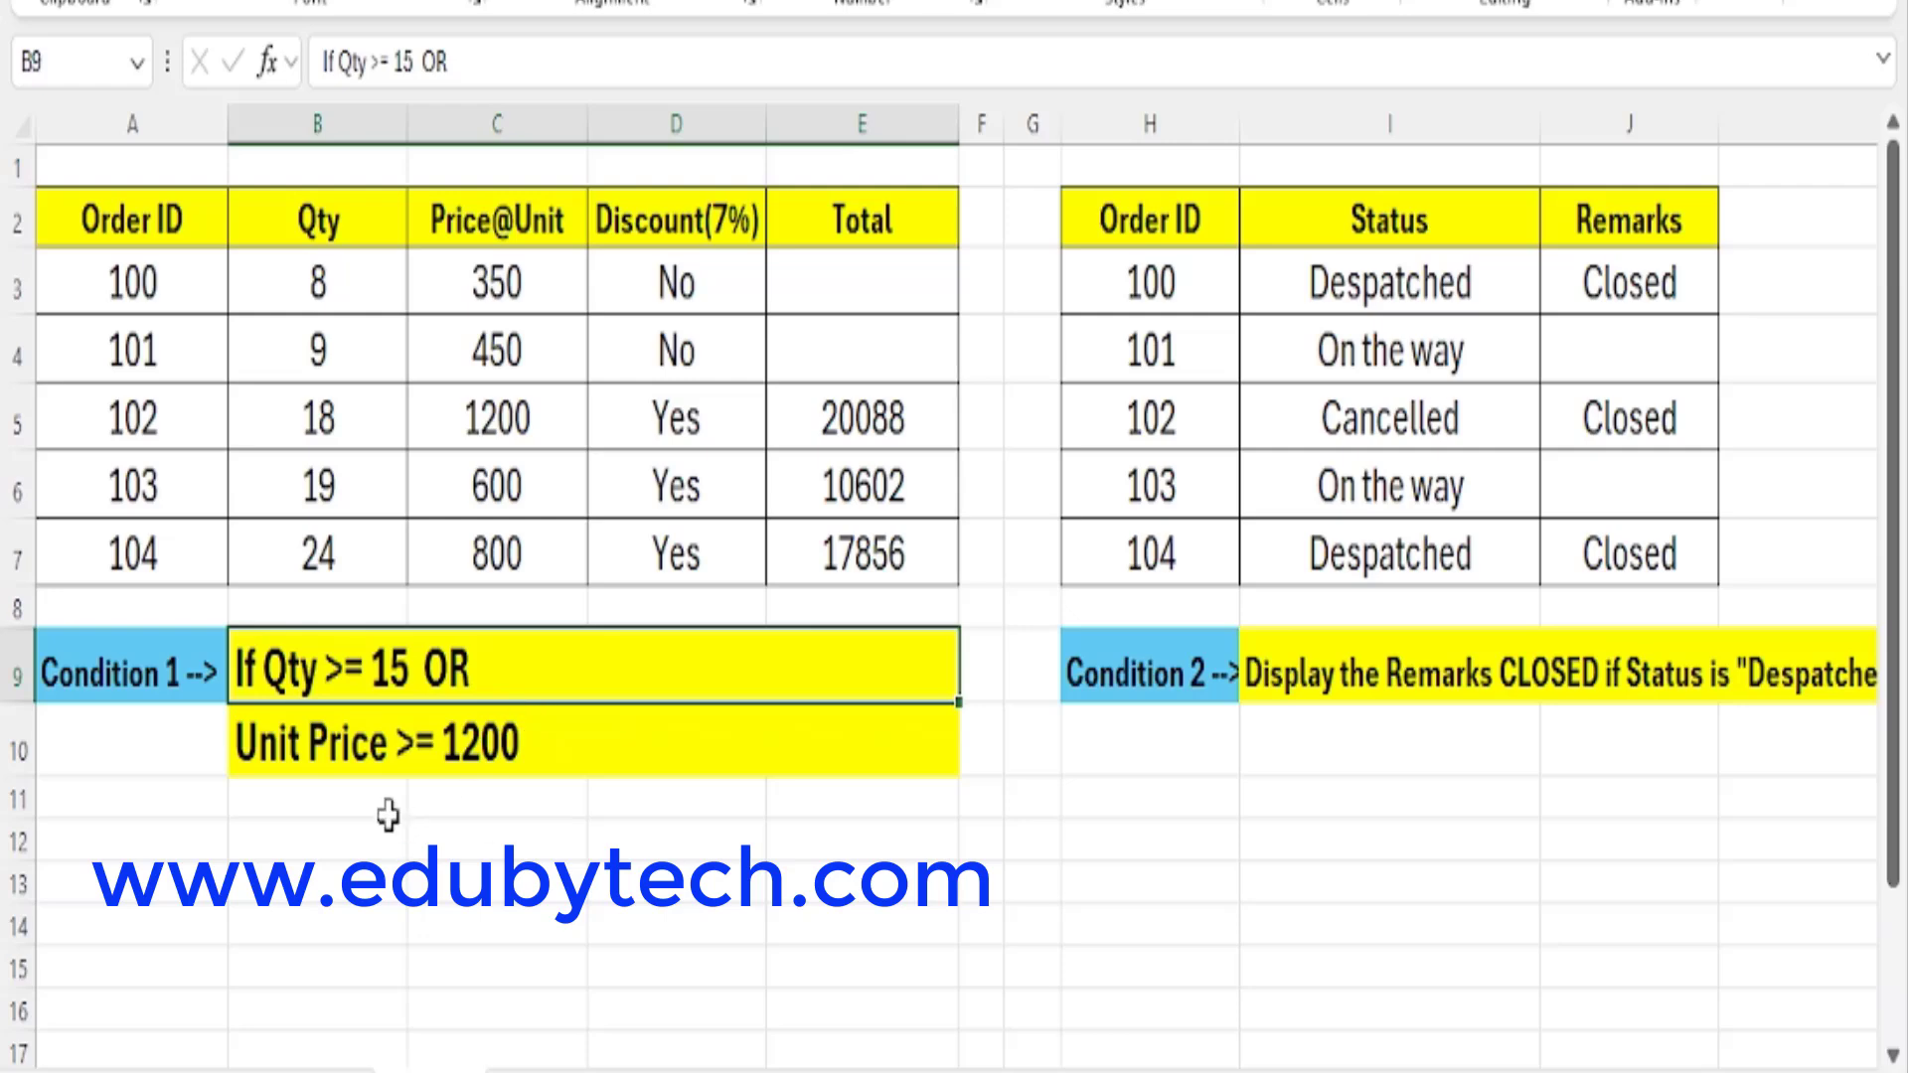
pyautogui.click(379, 760)
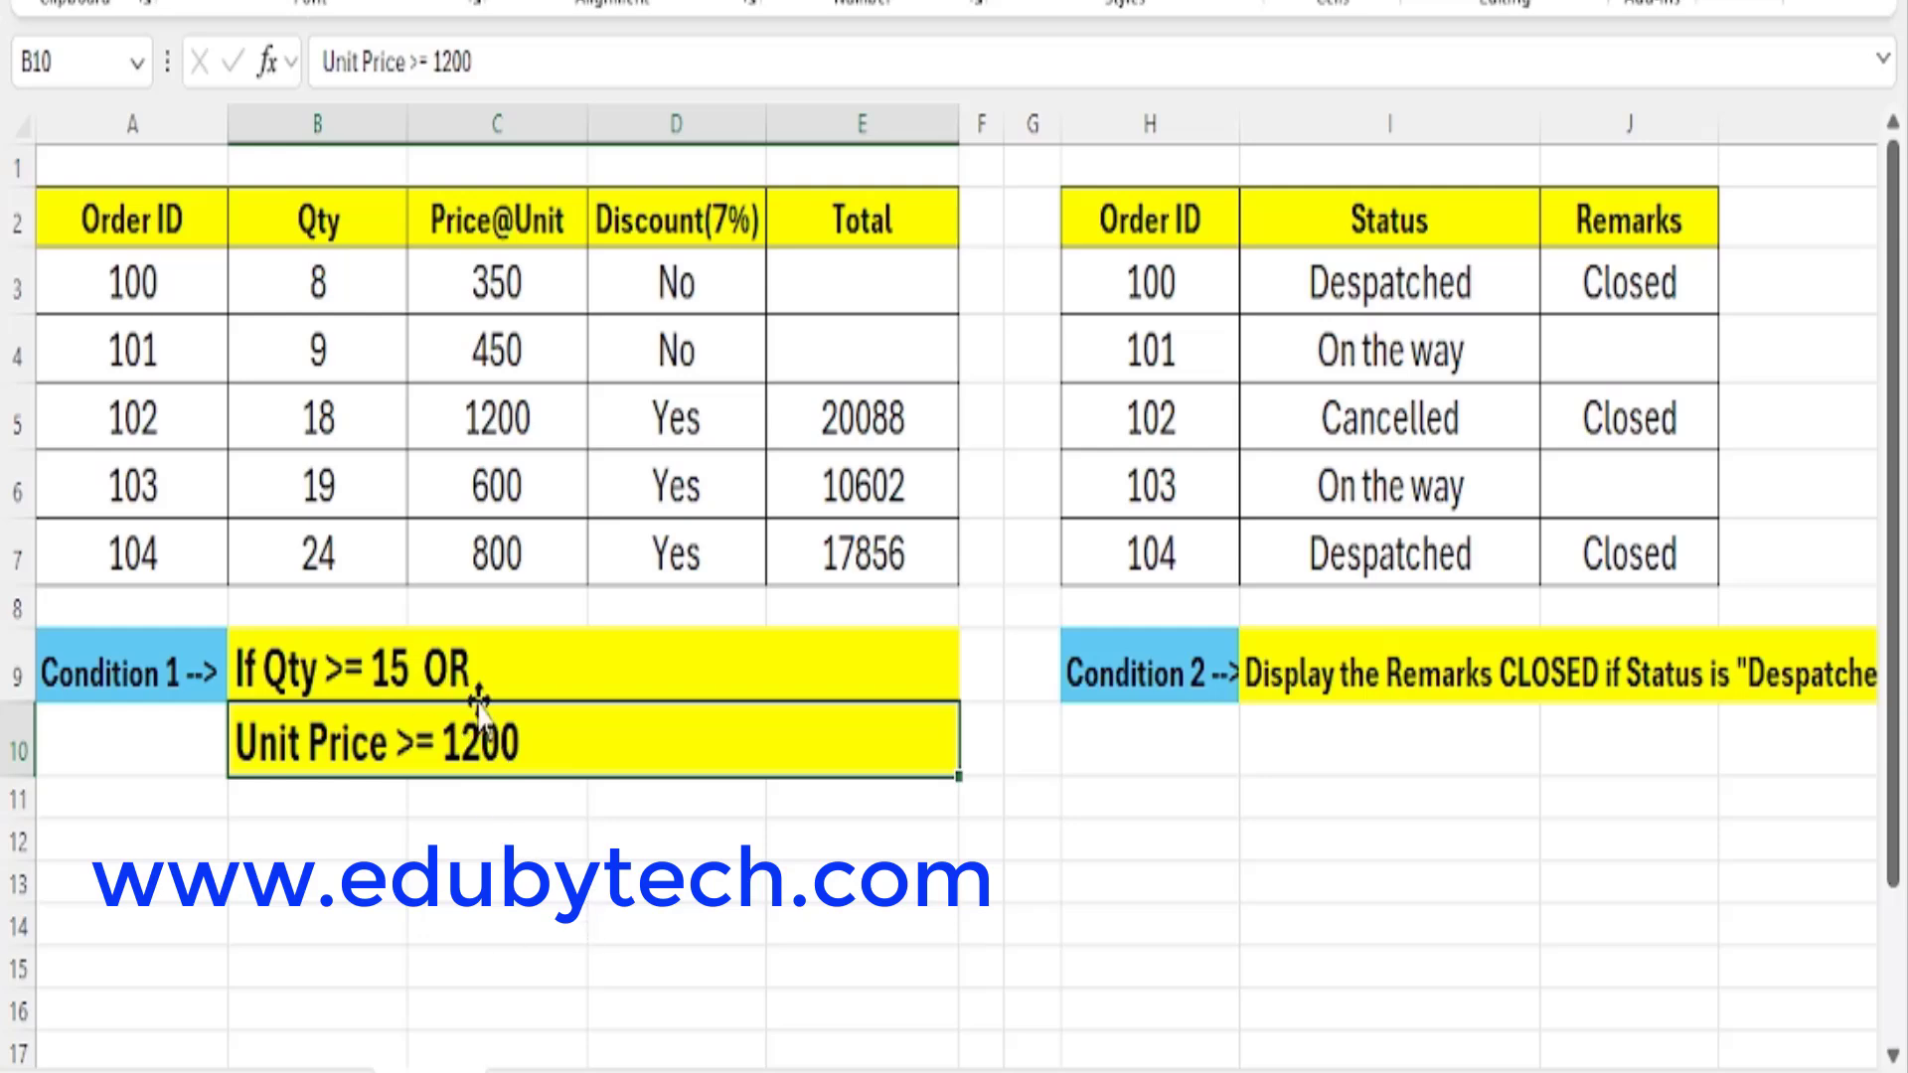
pyautogui.click(467, 661)
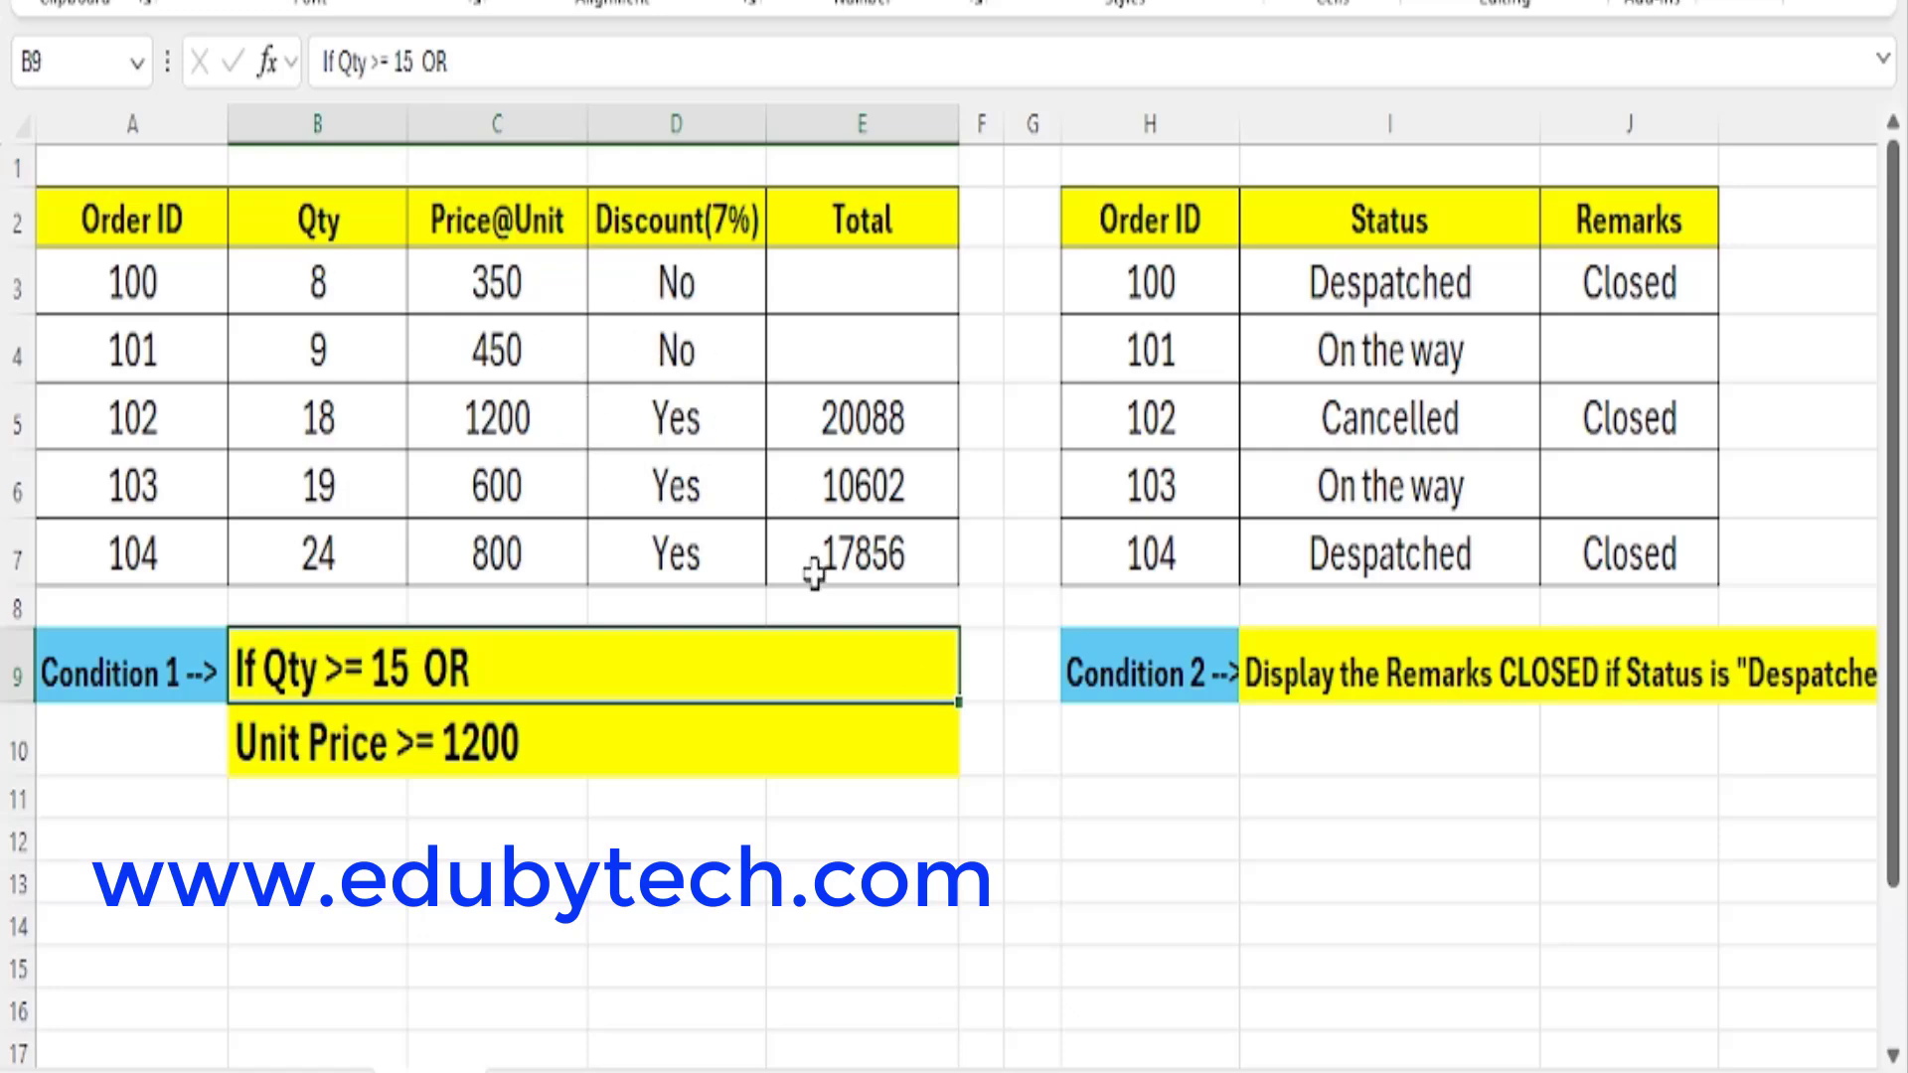
# Inspect the discount formulas in D3 and D5 alongside the quantities and unit prices in their rows.
pyautogui.click(348, 282)
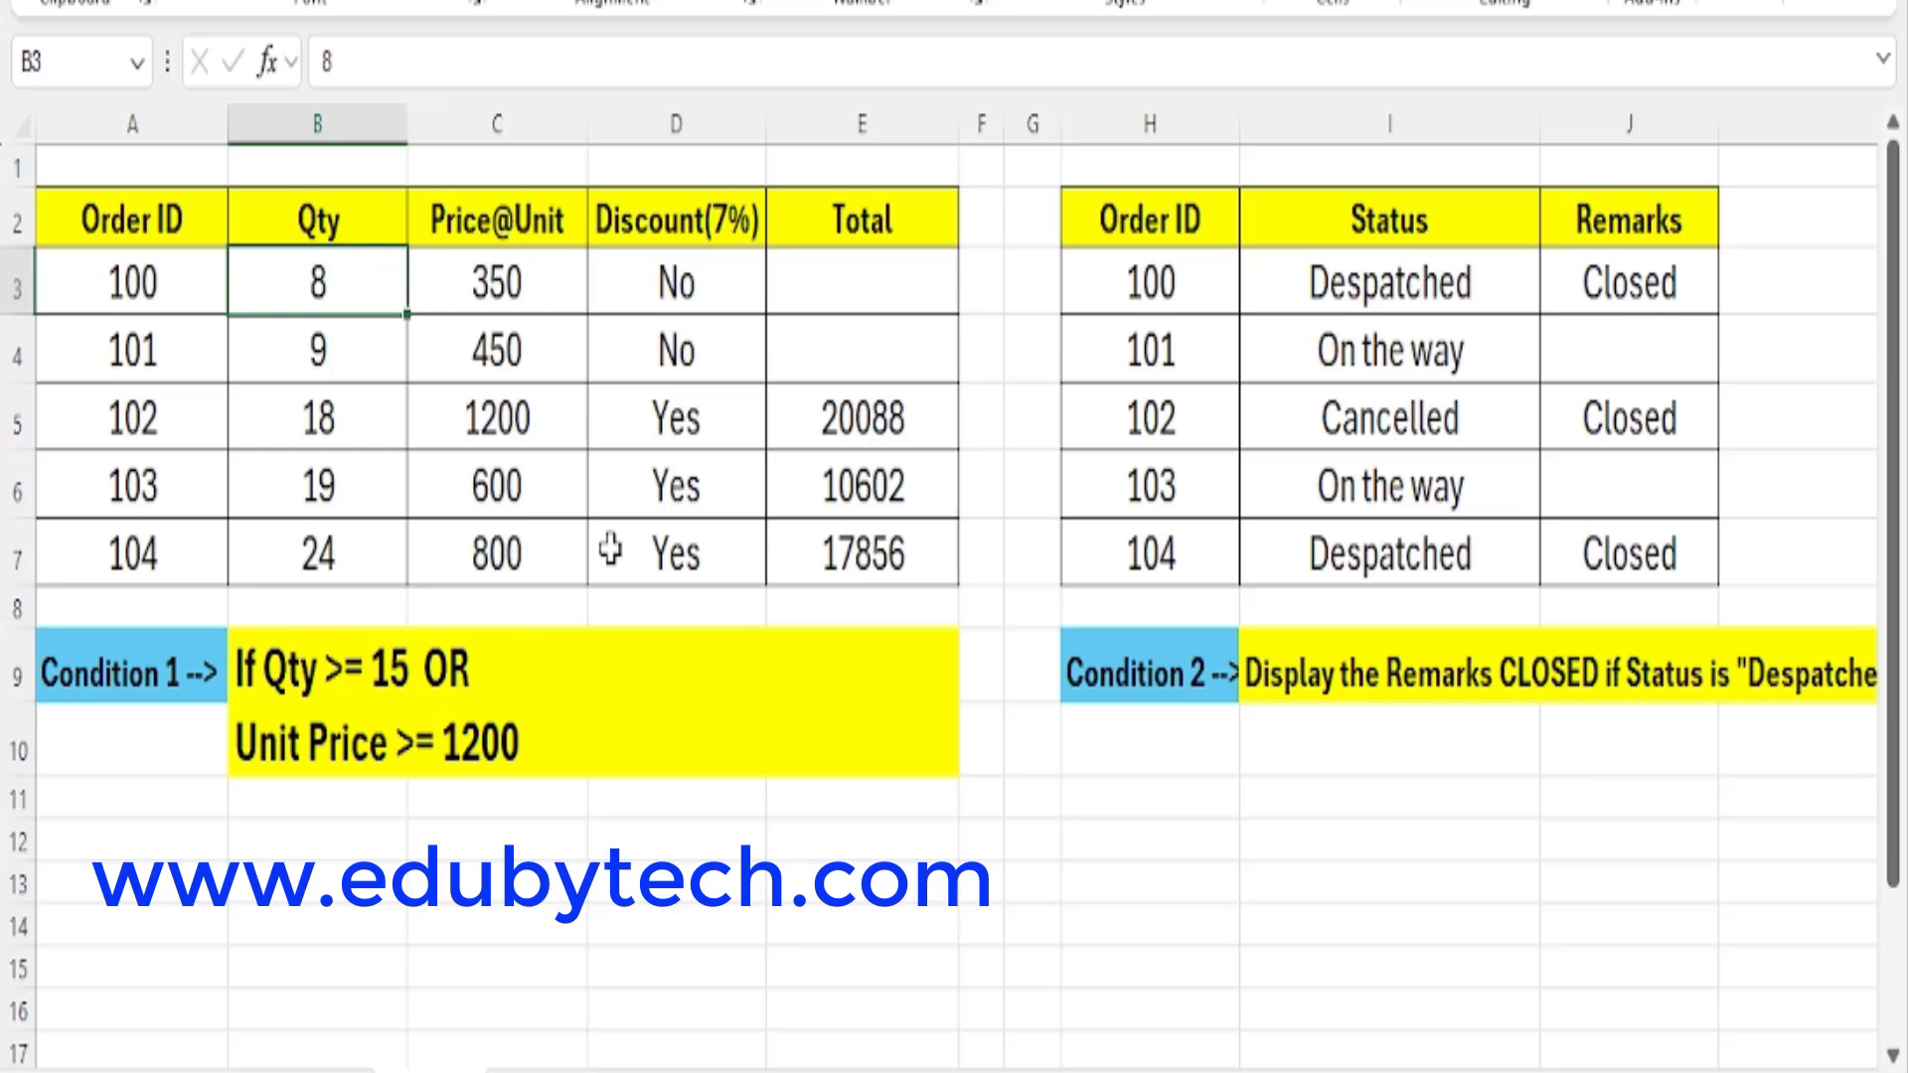
pyautogui.click(517, 278)
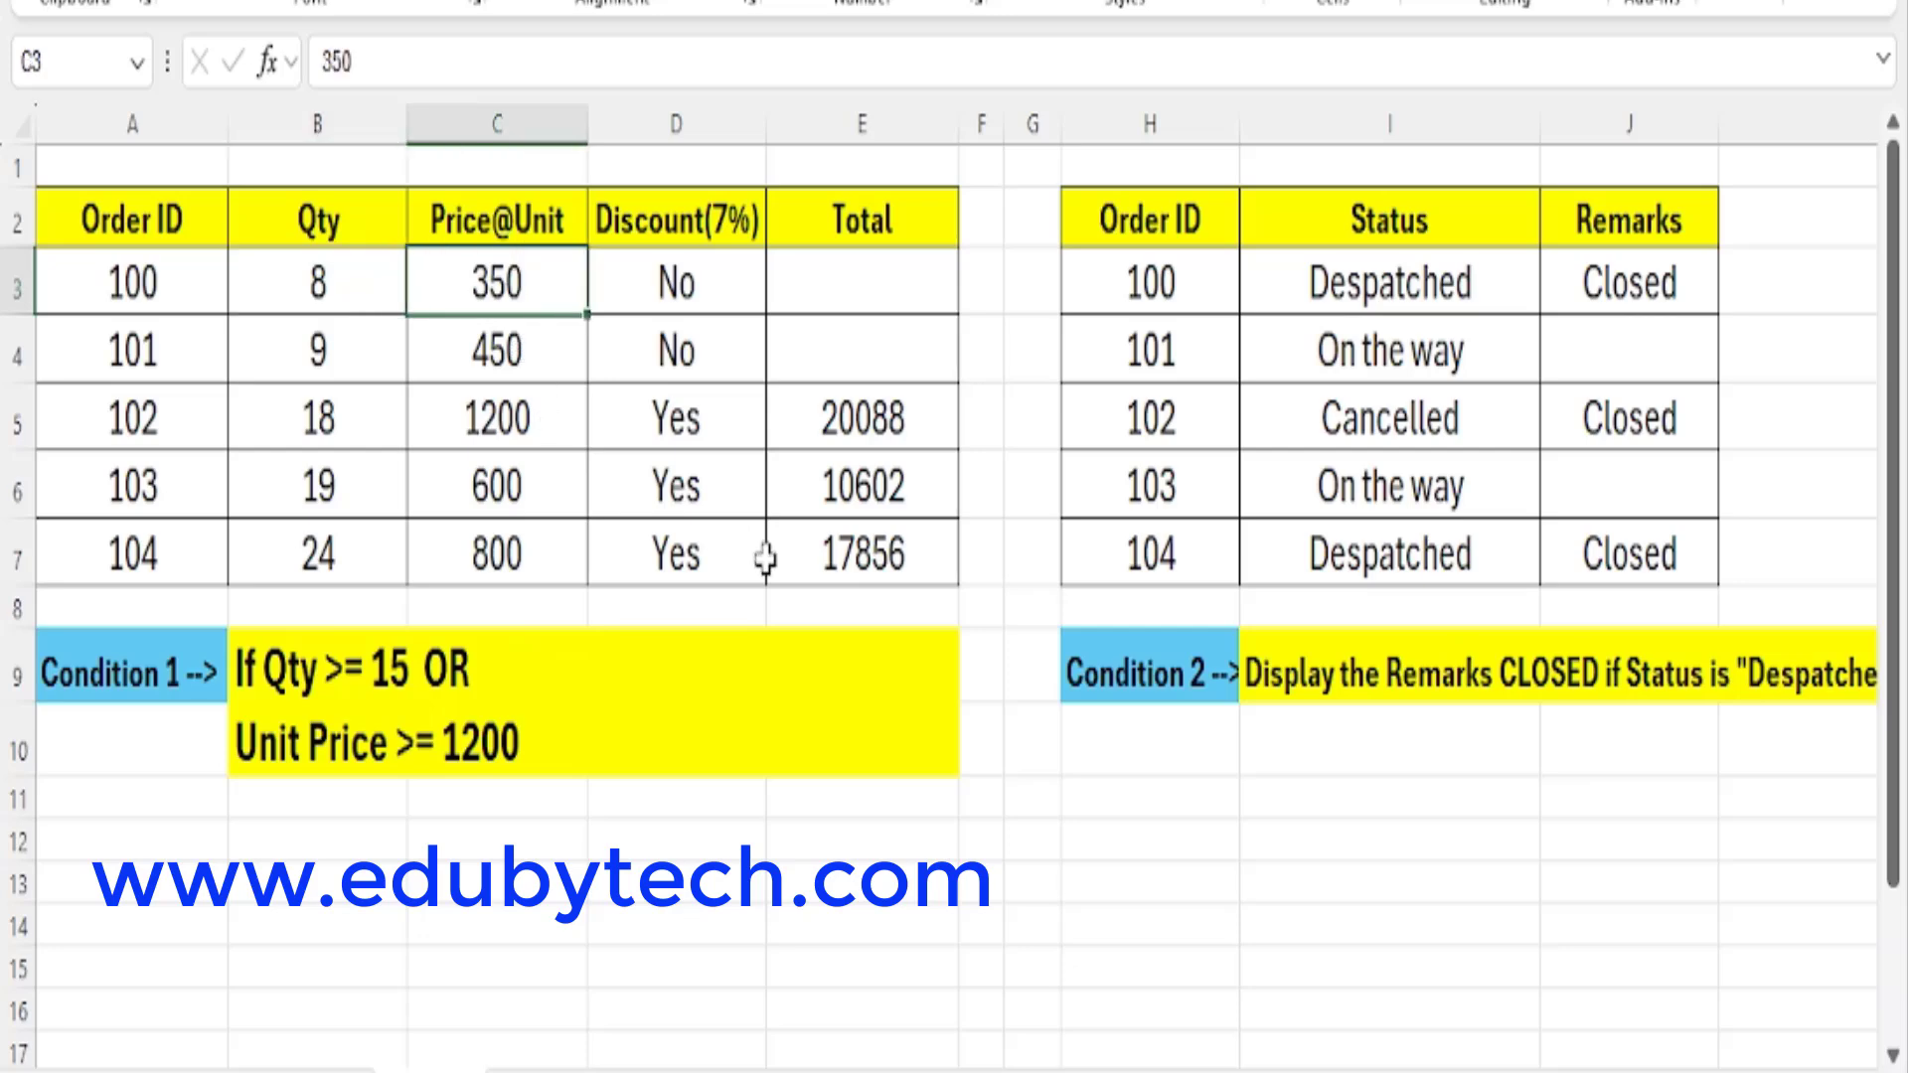
pyautogui.click(701, 286)
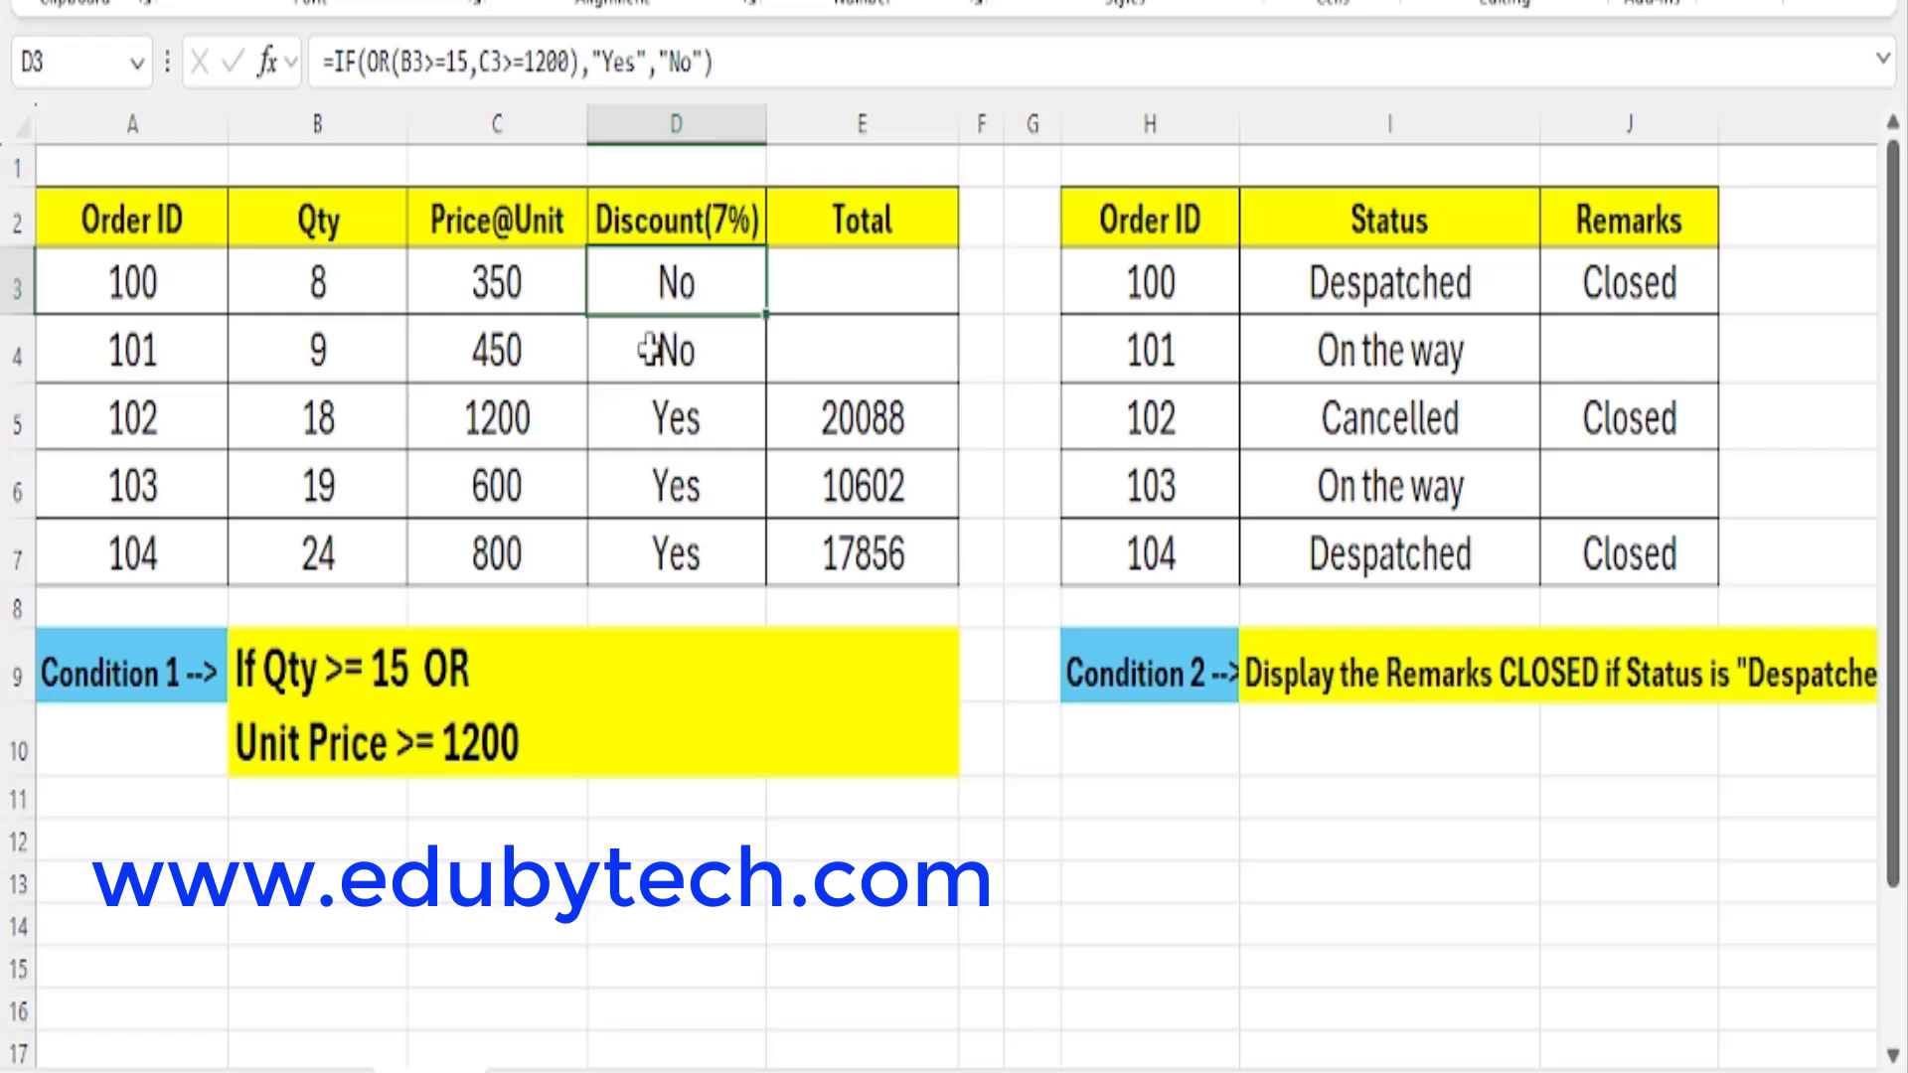
pyautogui.moveTo(336, 418); pyautogui.dragTo(545, 418)
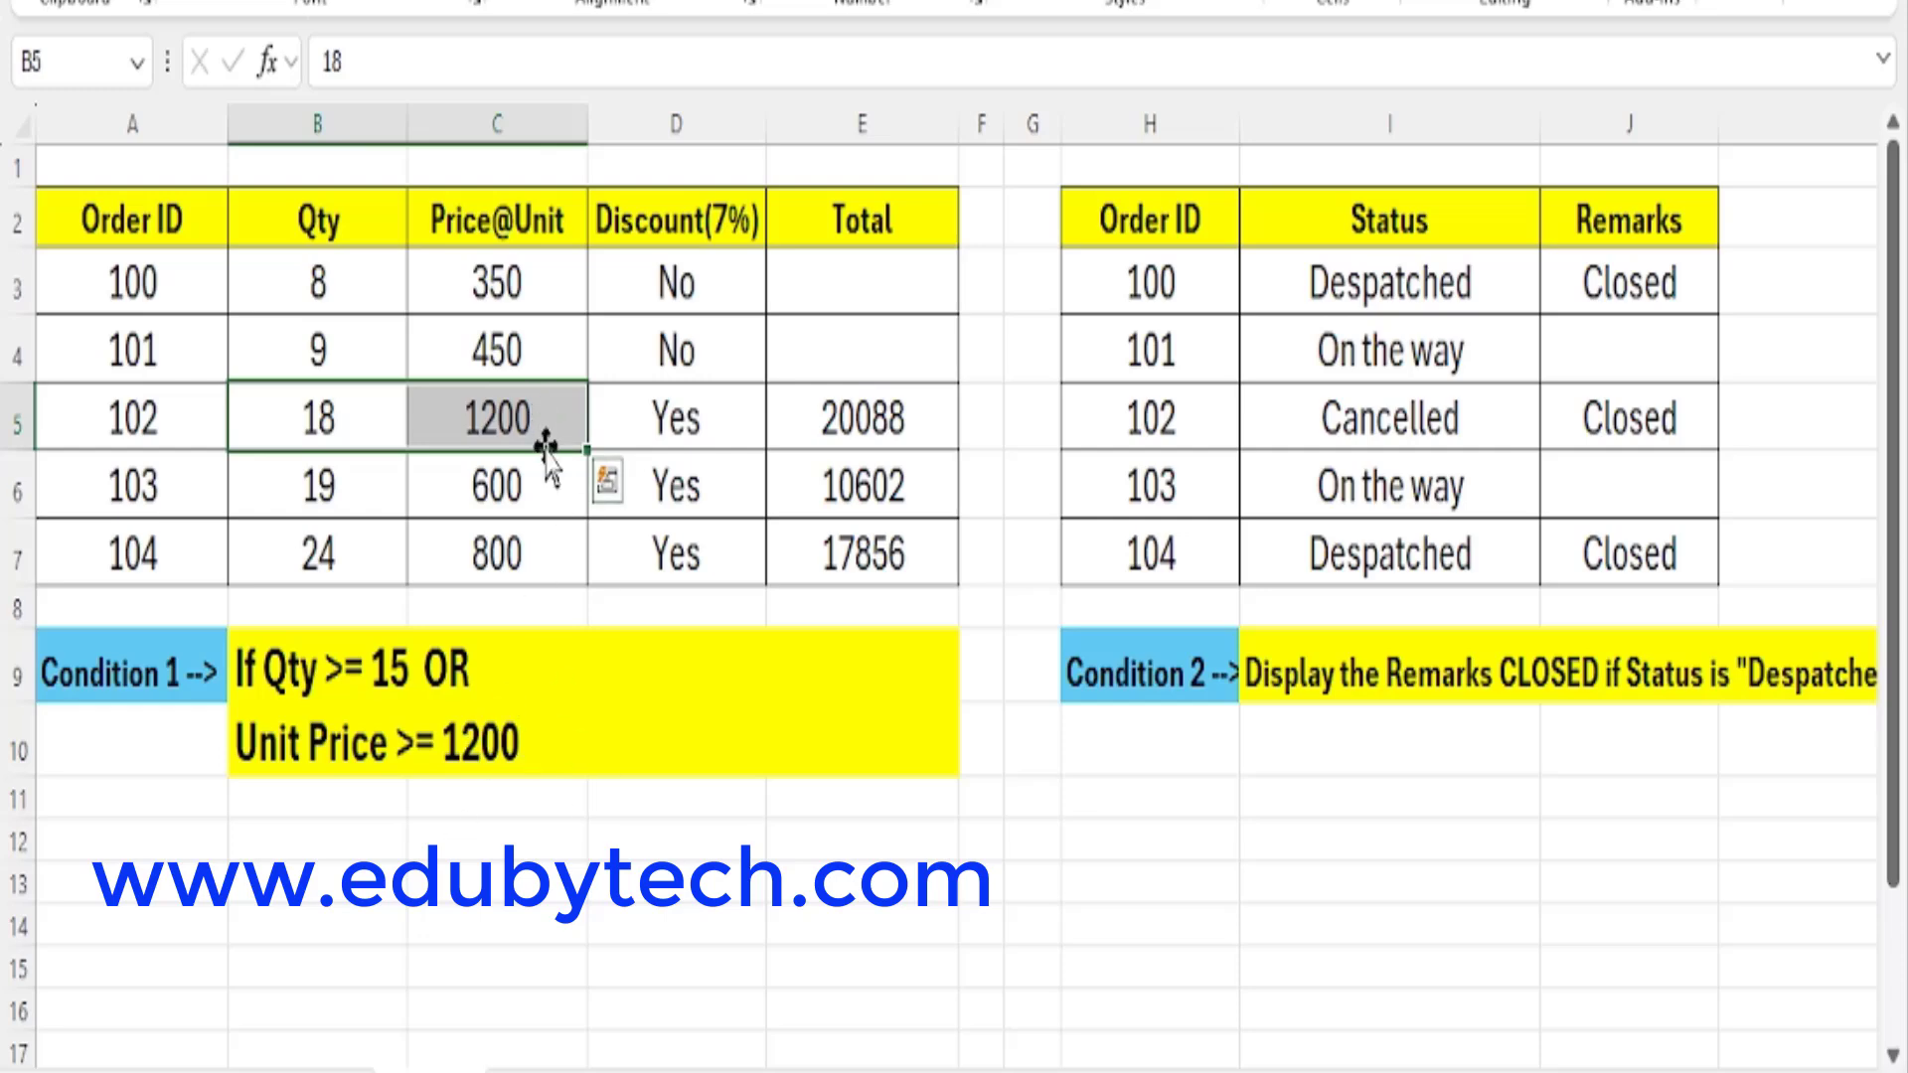
pyautogui.click(735, 445)
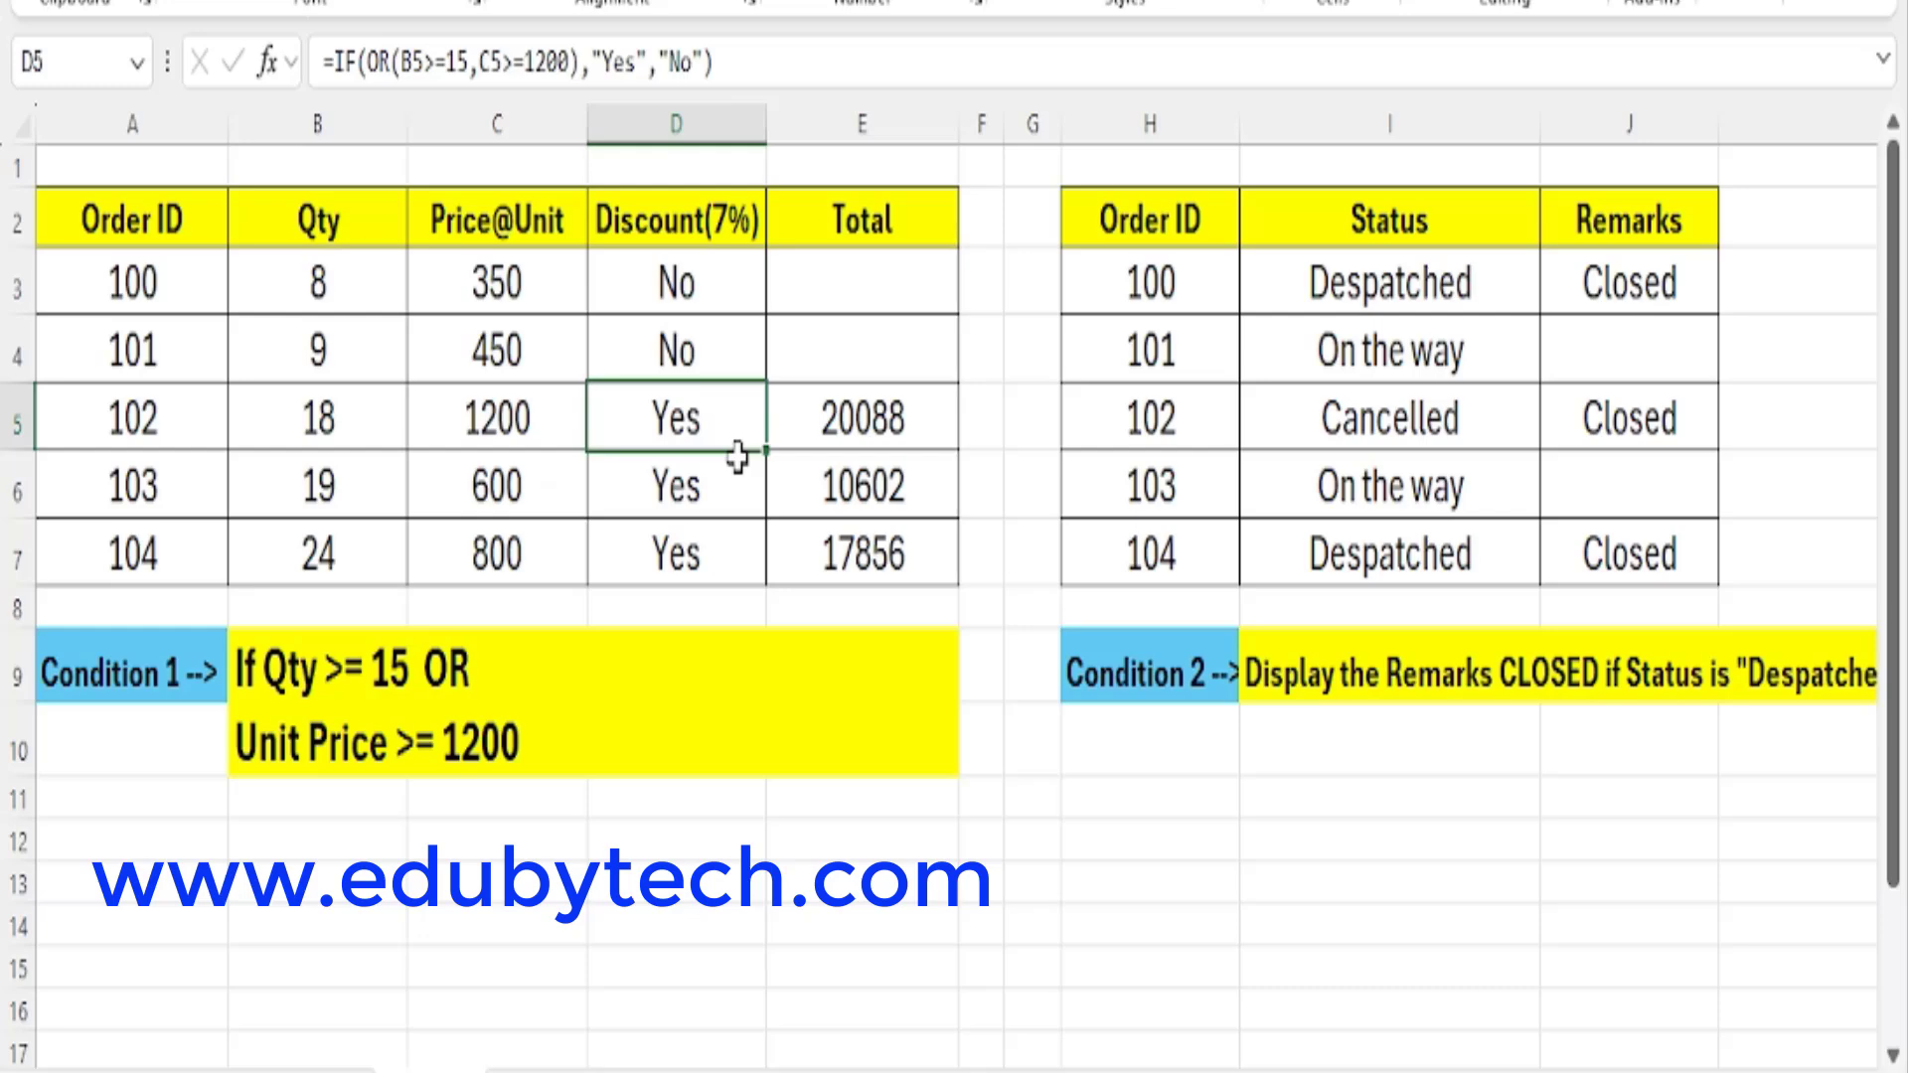
# Fill the quantity and unit price cells B6:C6 with yellow and compare them with the unit price condition.
pyautogui.moveTo(328, 484); pyautogui.dragTo(459, 497)
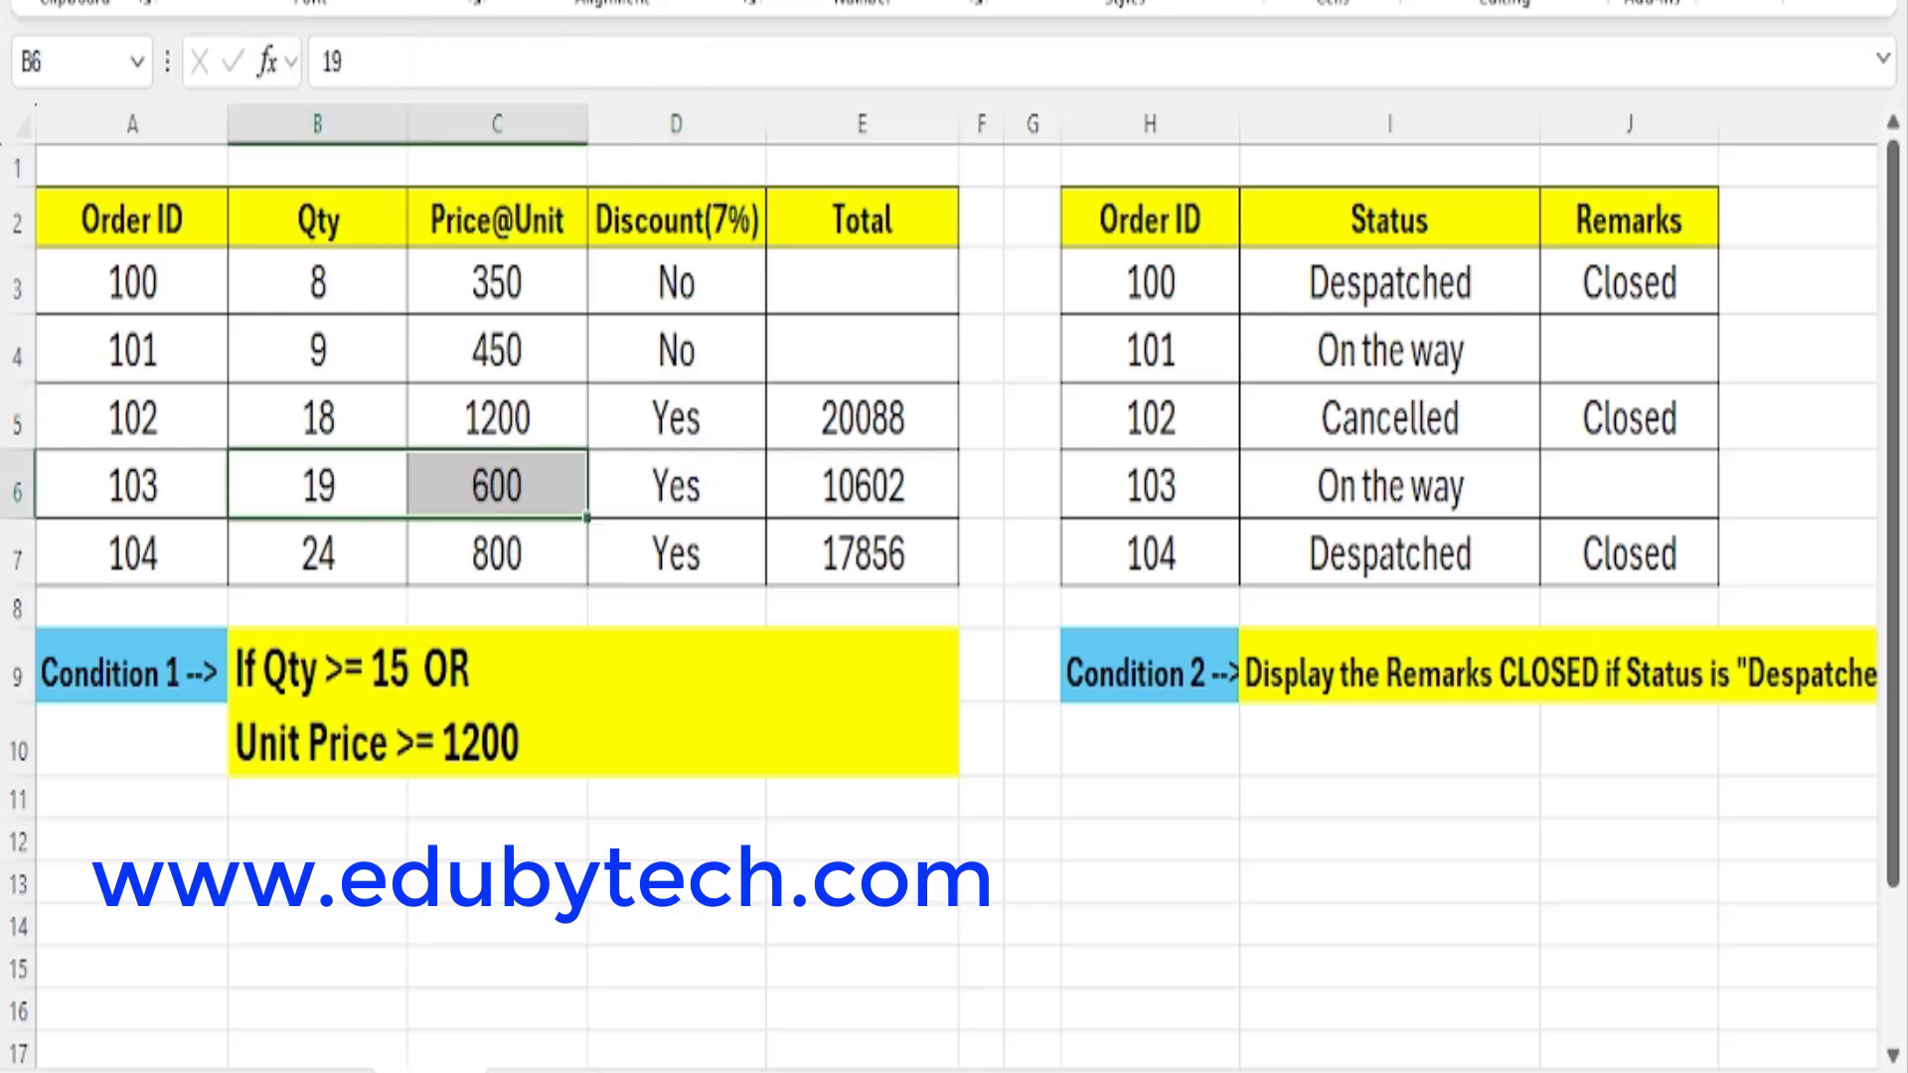
pyautogui.click(402, 2)
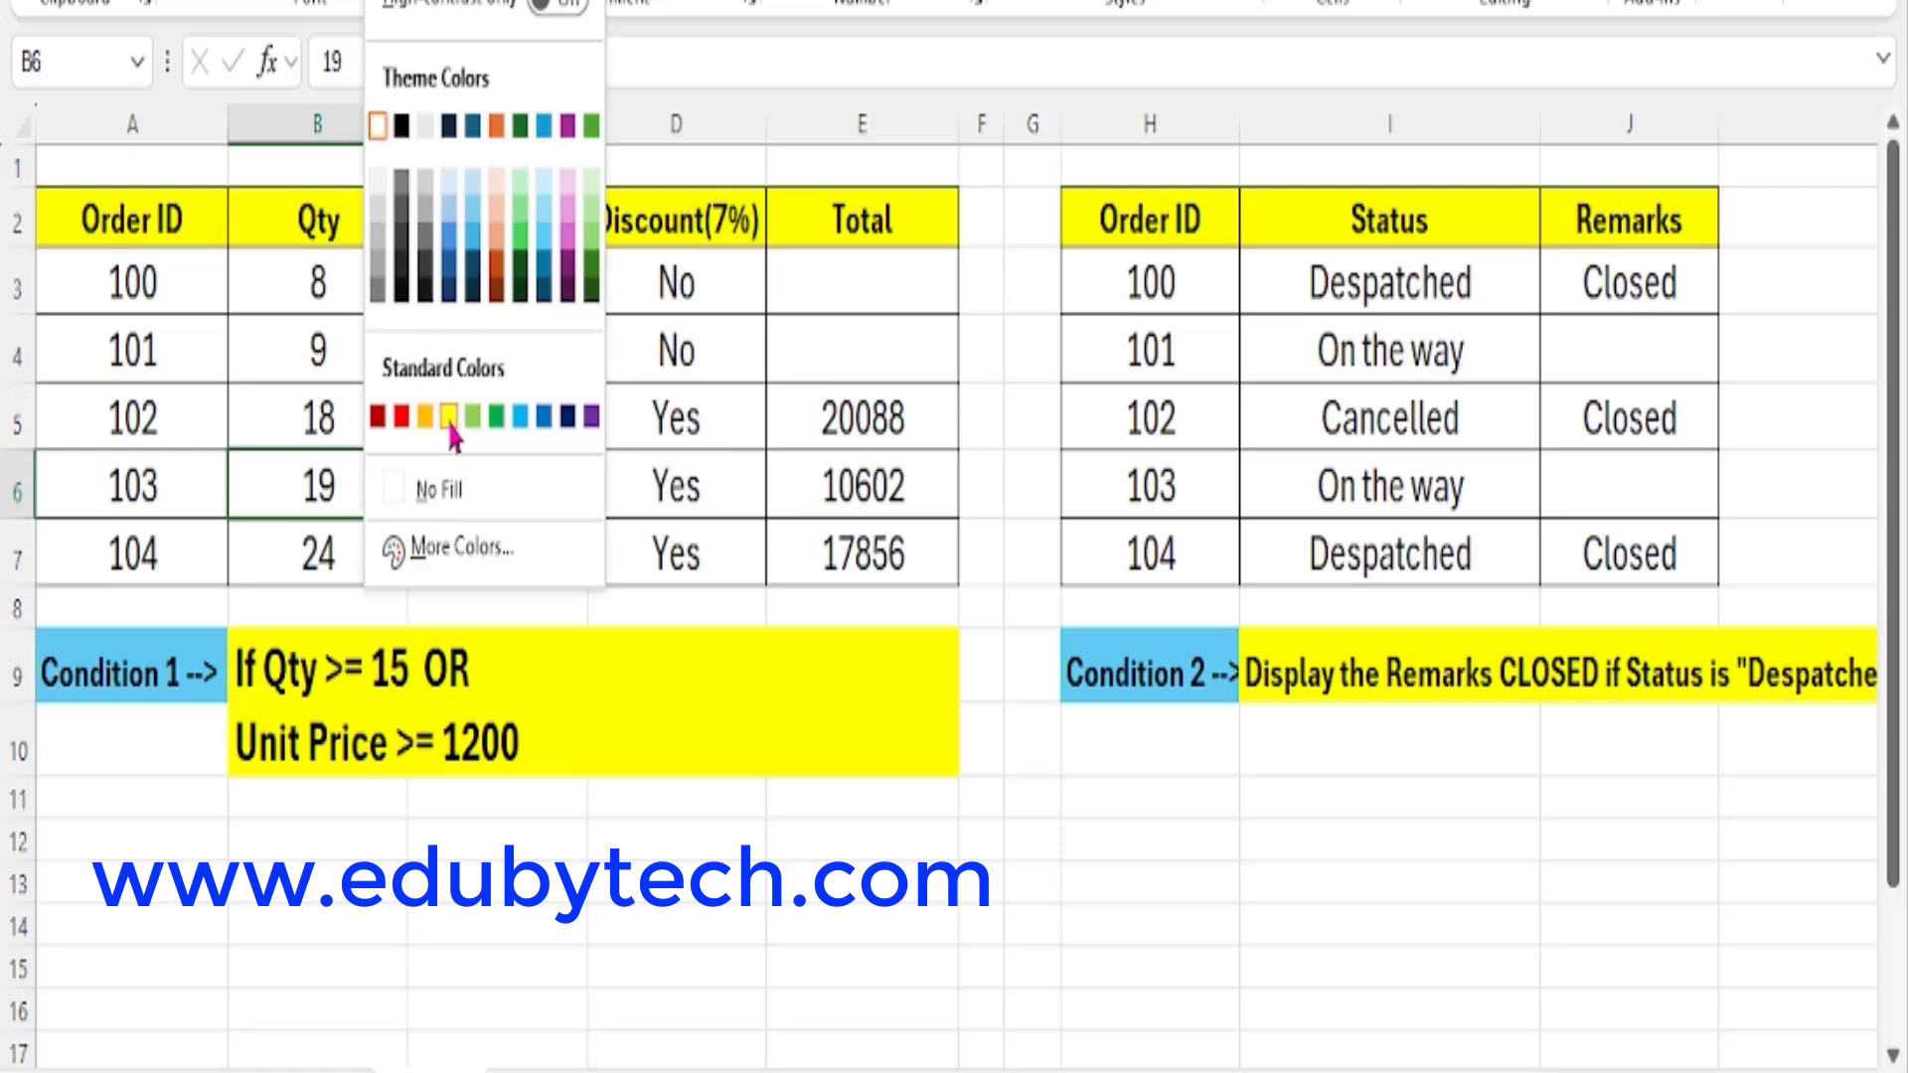
pyautogui.click(450, 421)
pyautogui.click(361, 497)
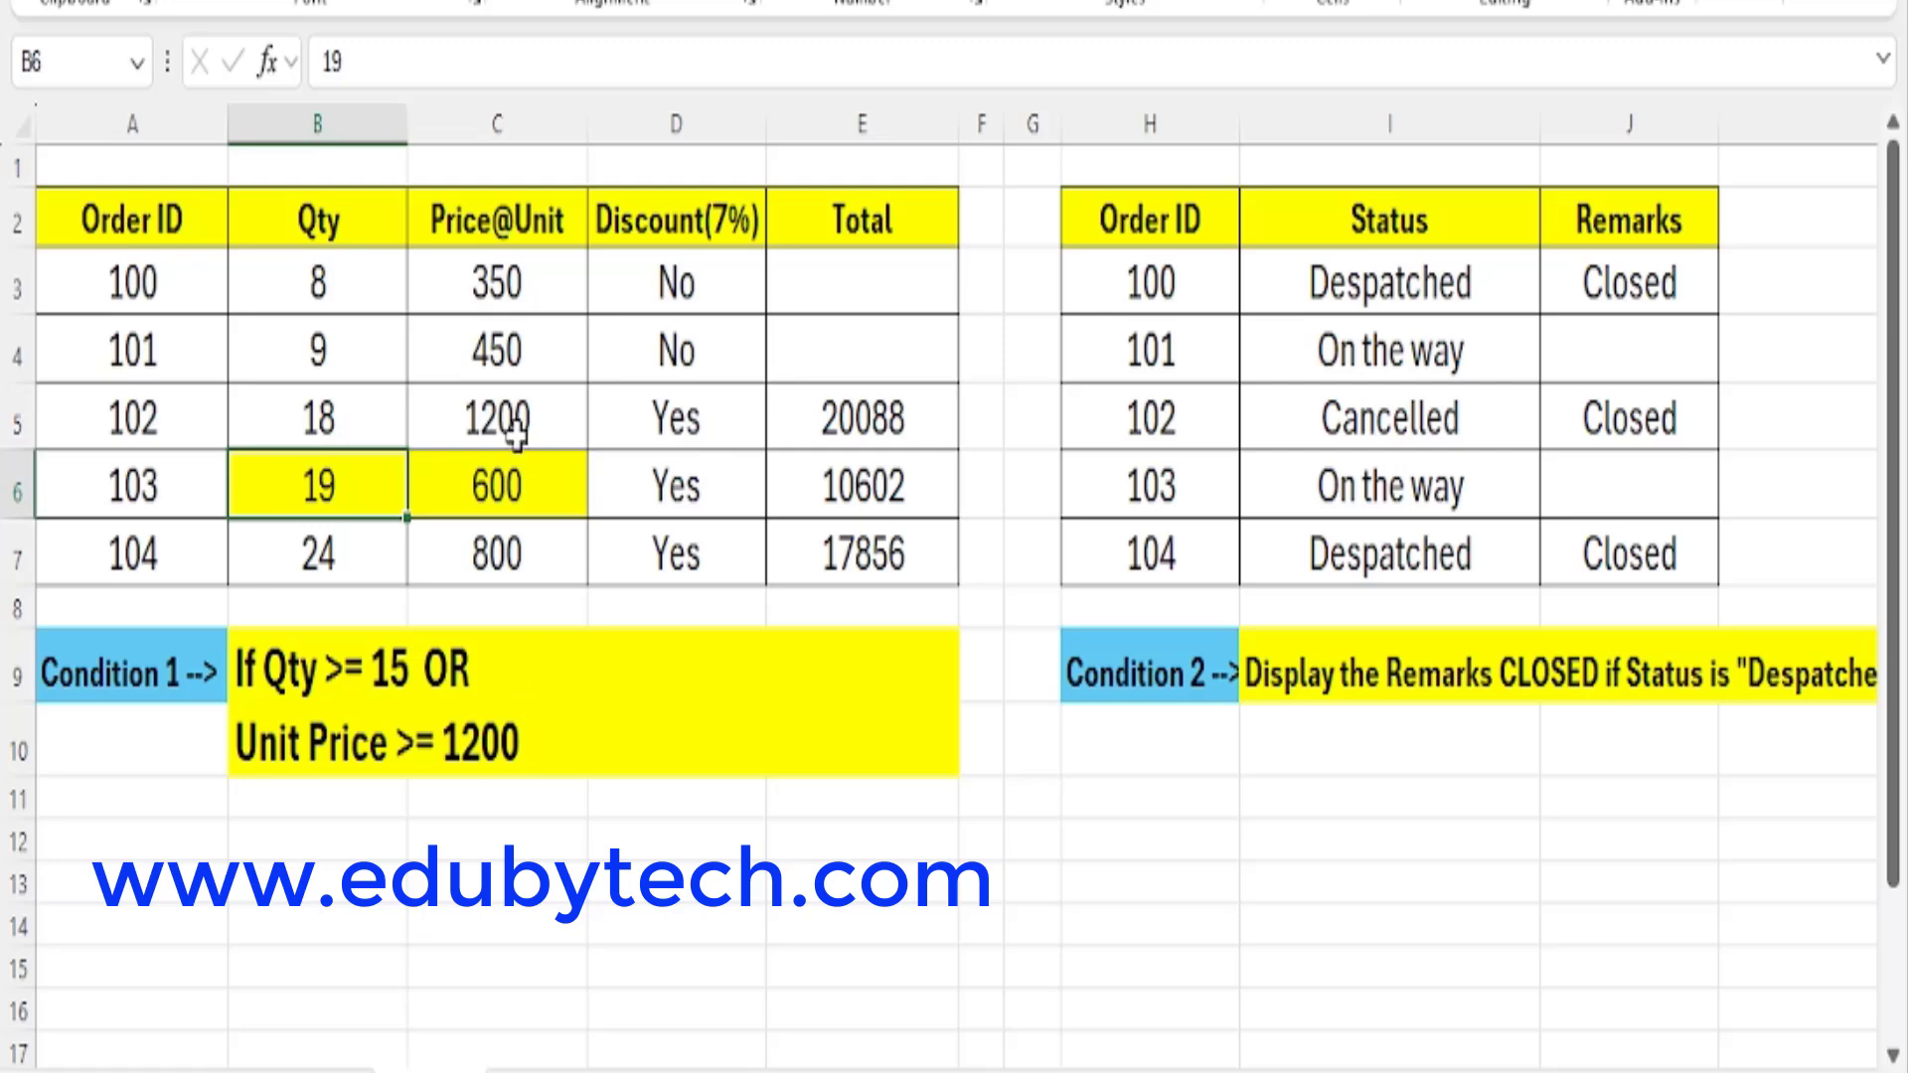
pyautogui.click(534, 494)
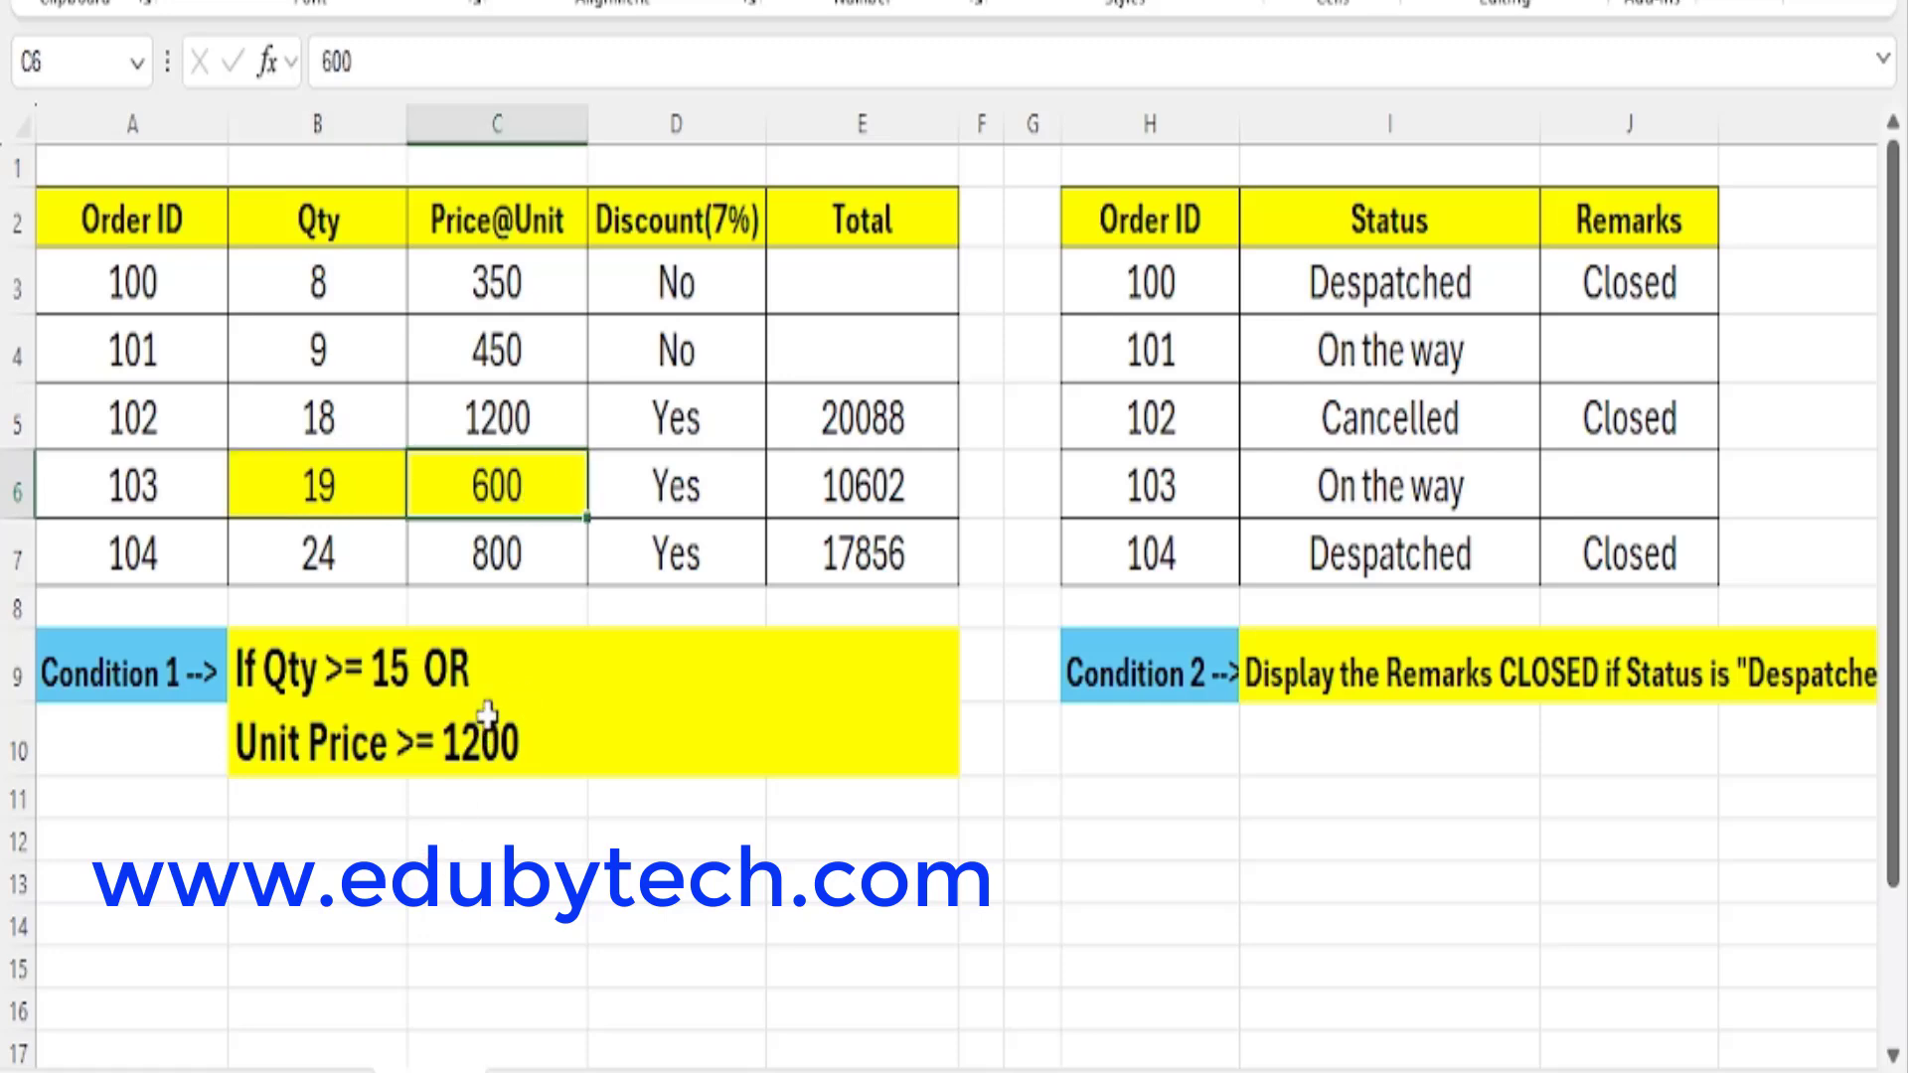
pyautogui.click(487, 750)
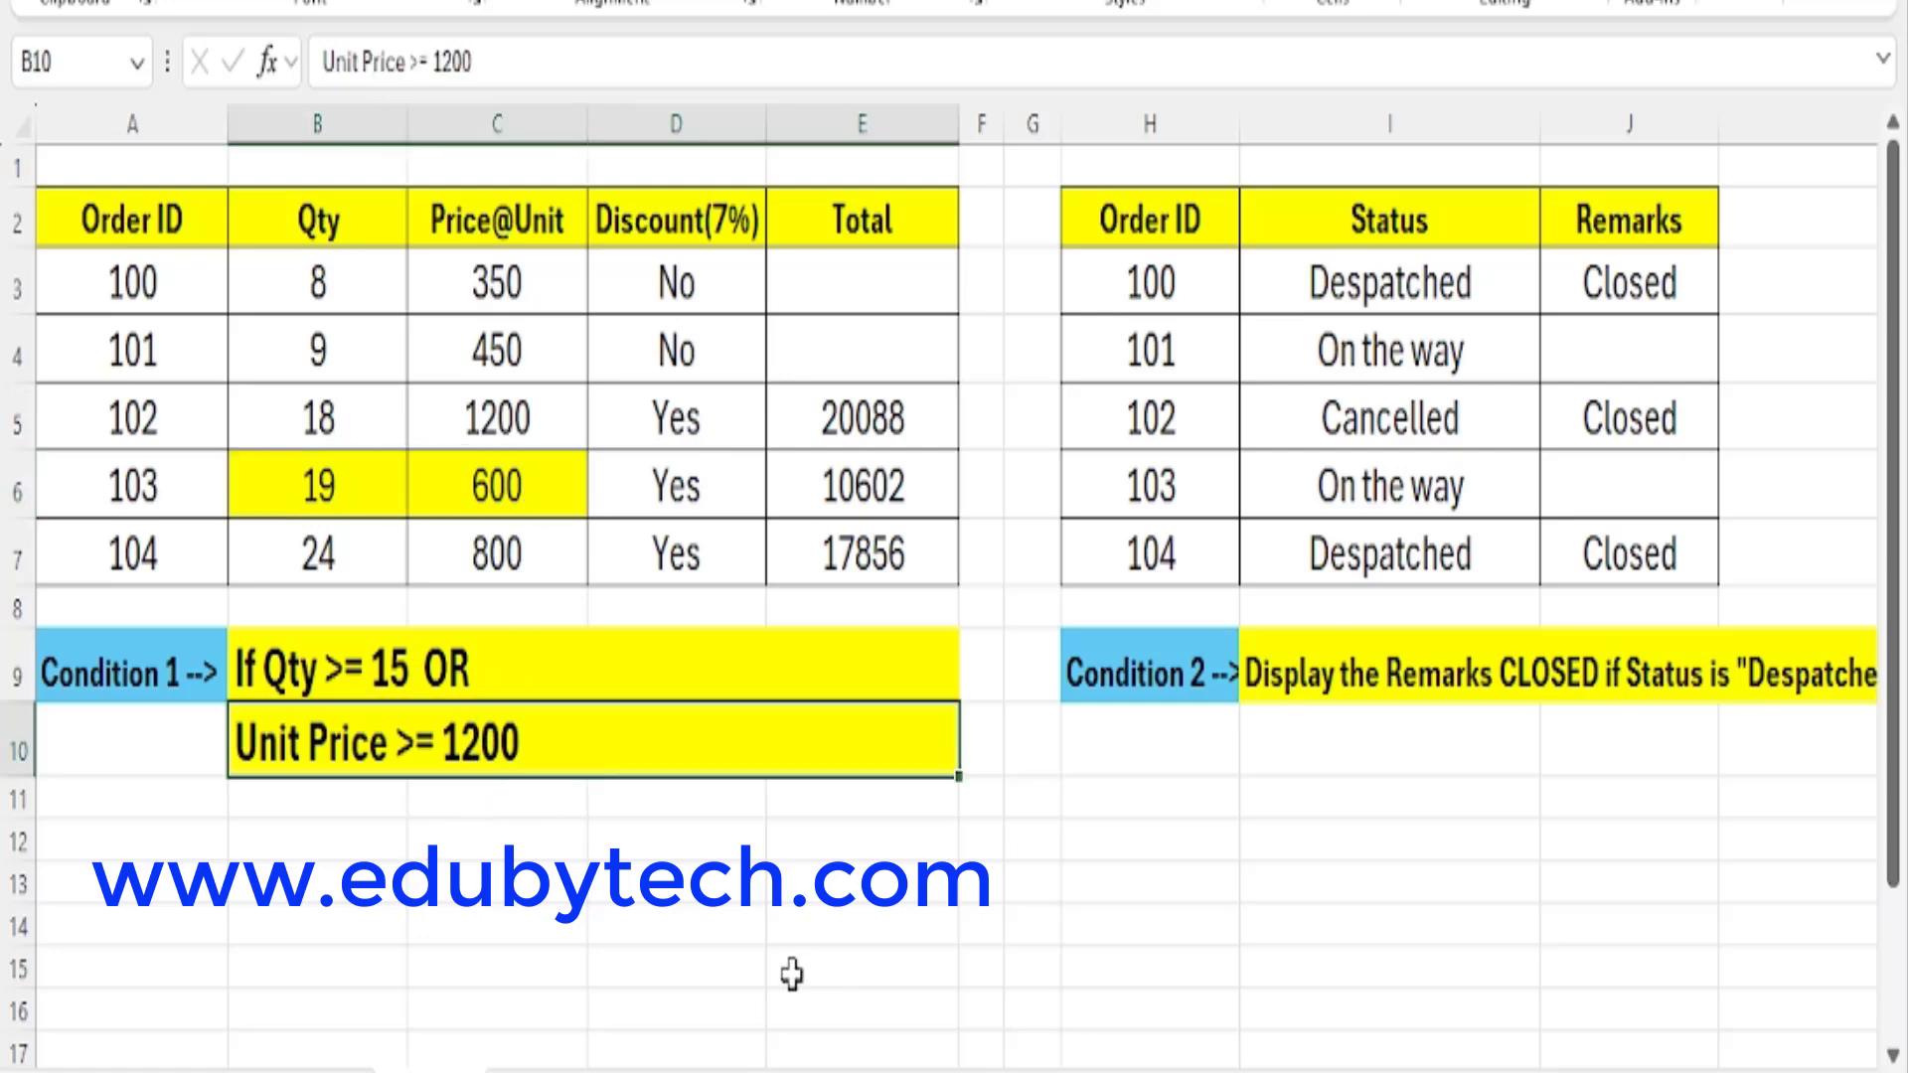
# Change the fill of unit price cell C6 to light orange and check the discount formula in D6.
pyautogui.moveTo(325, 477); pyautogui.dragTo(536, 481)
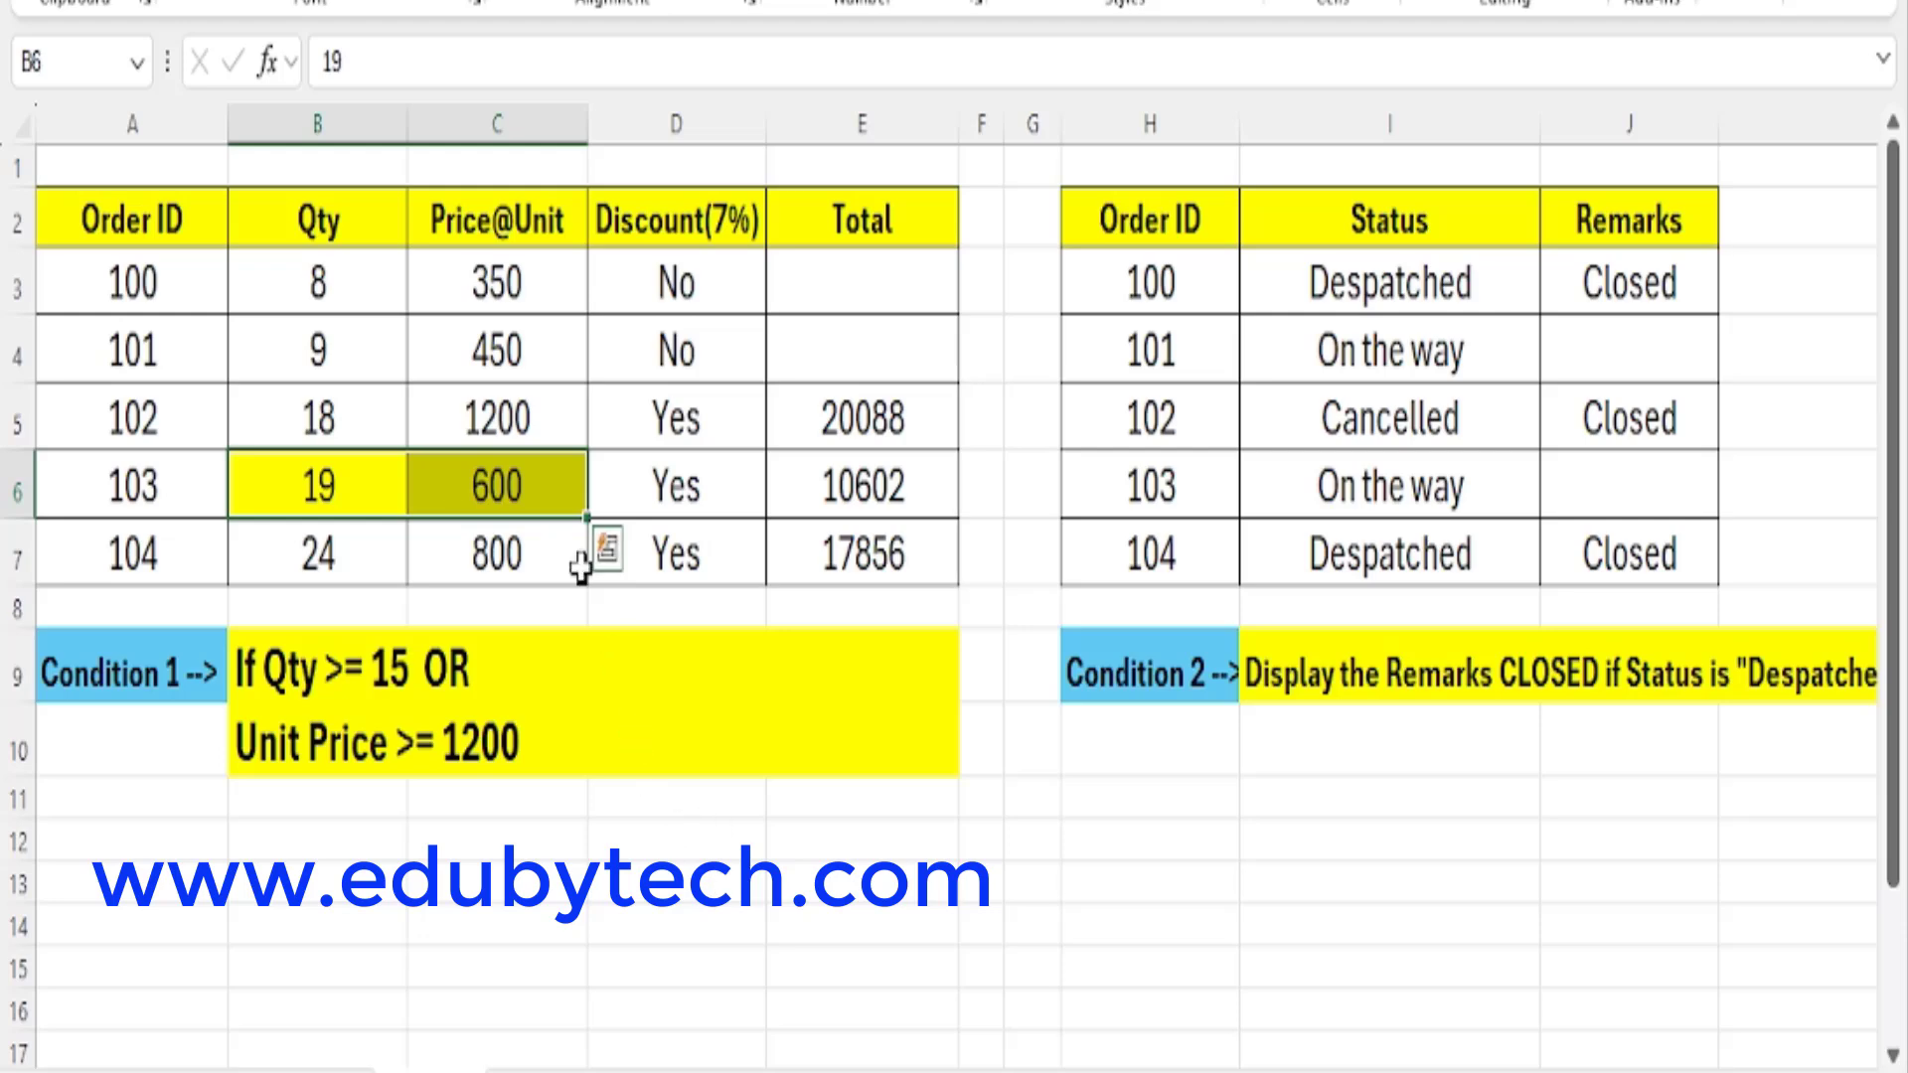
pyautogui.click(481, 490)
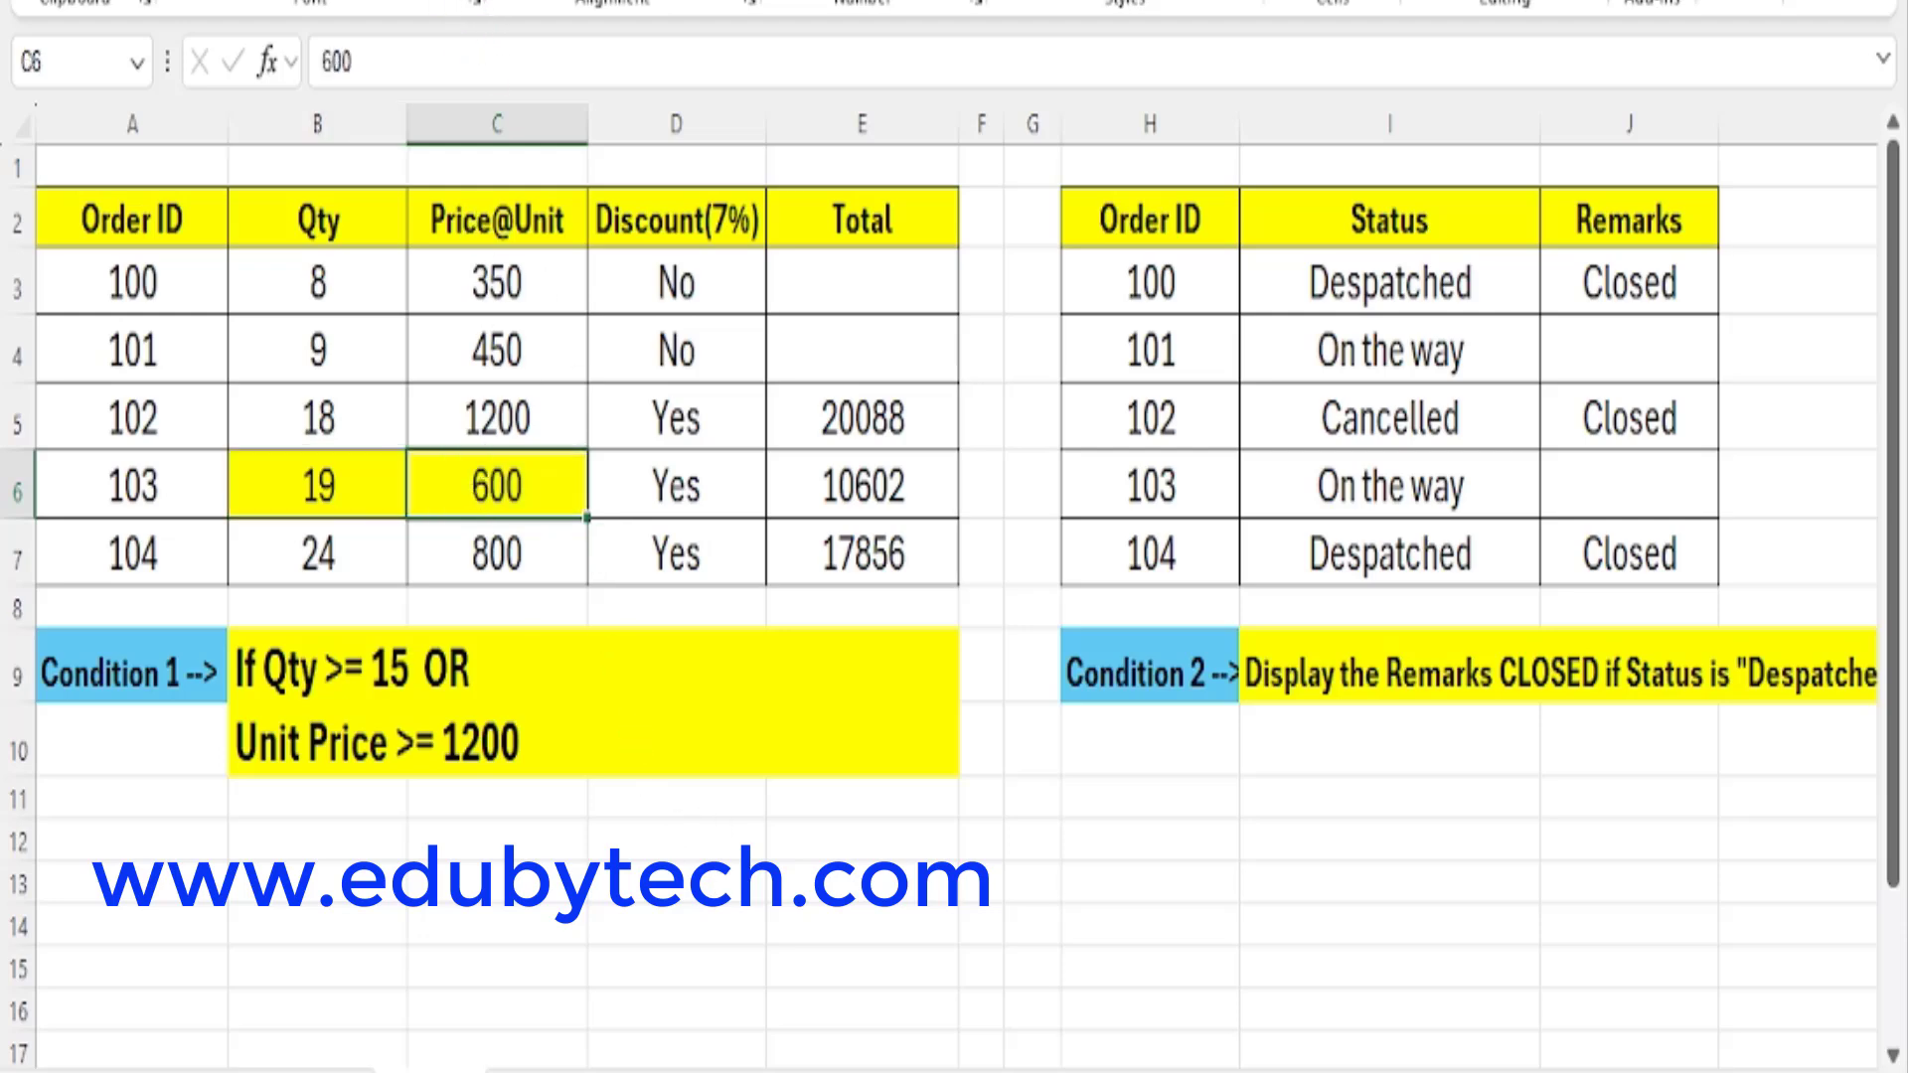
pyautogui.click(402, 1)
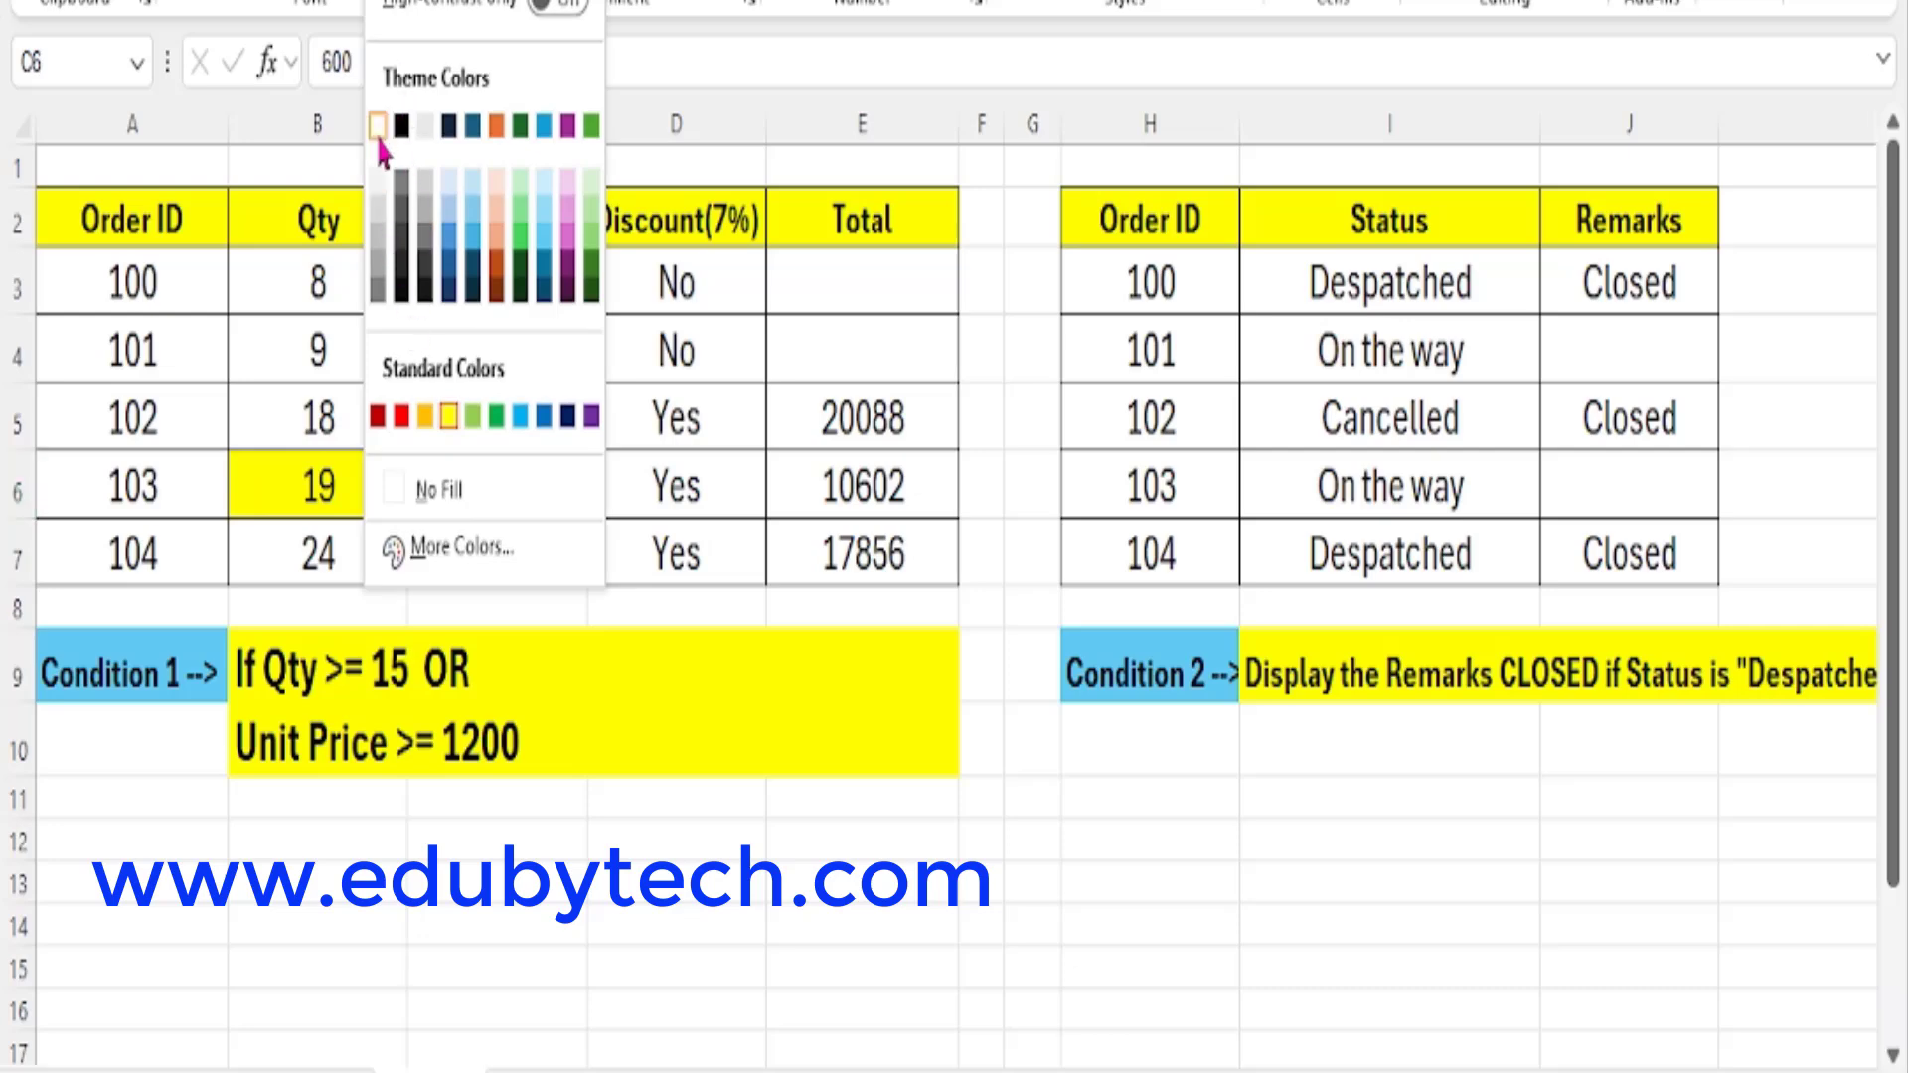
pyautogui.press('Escape')
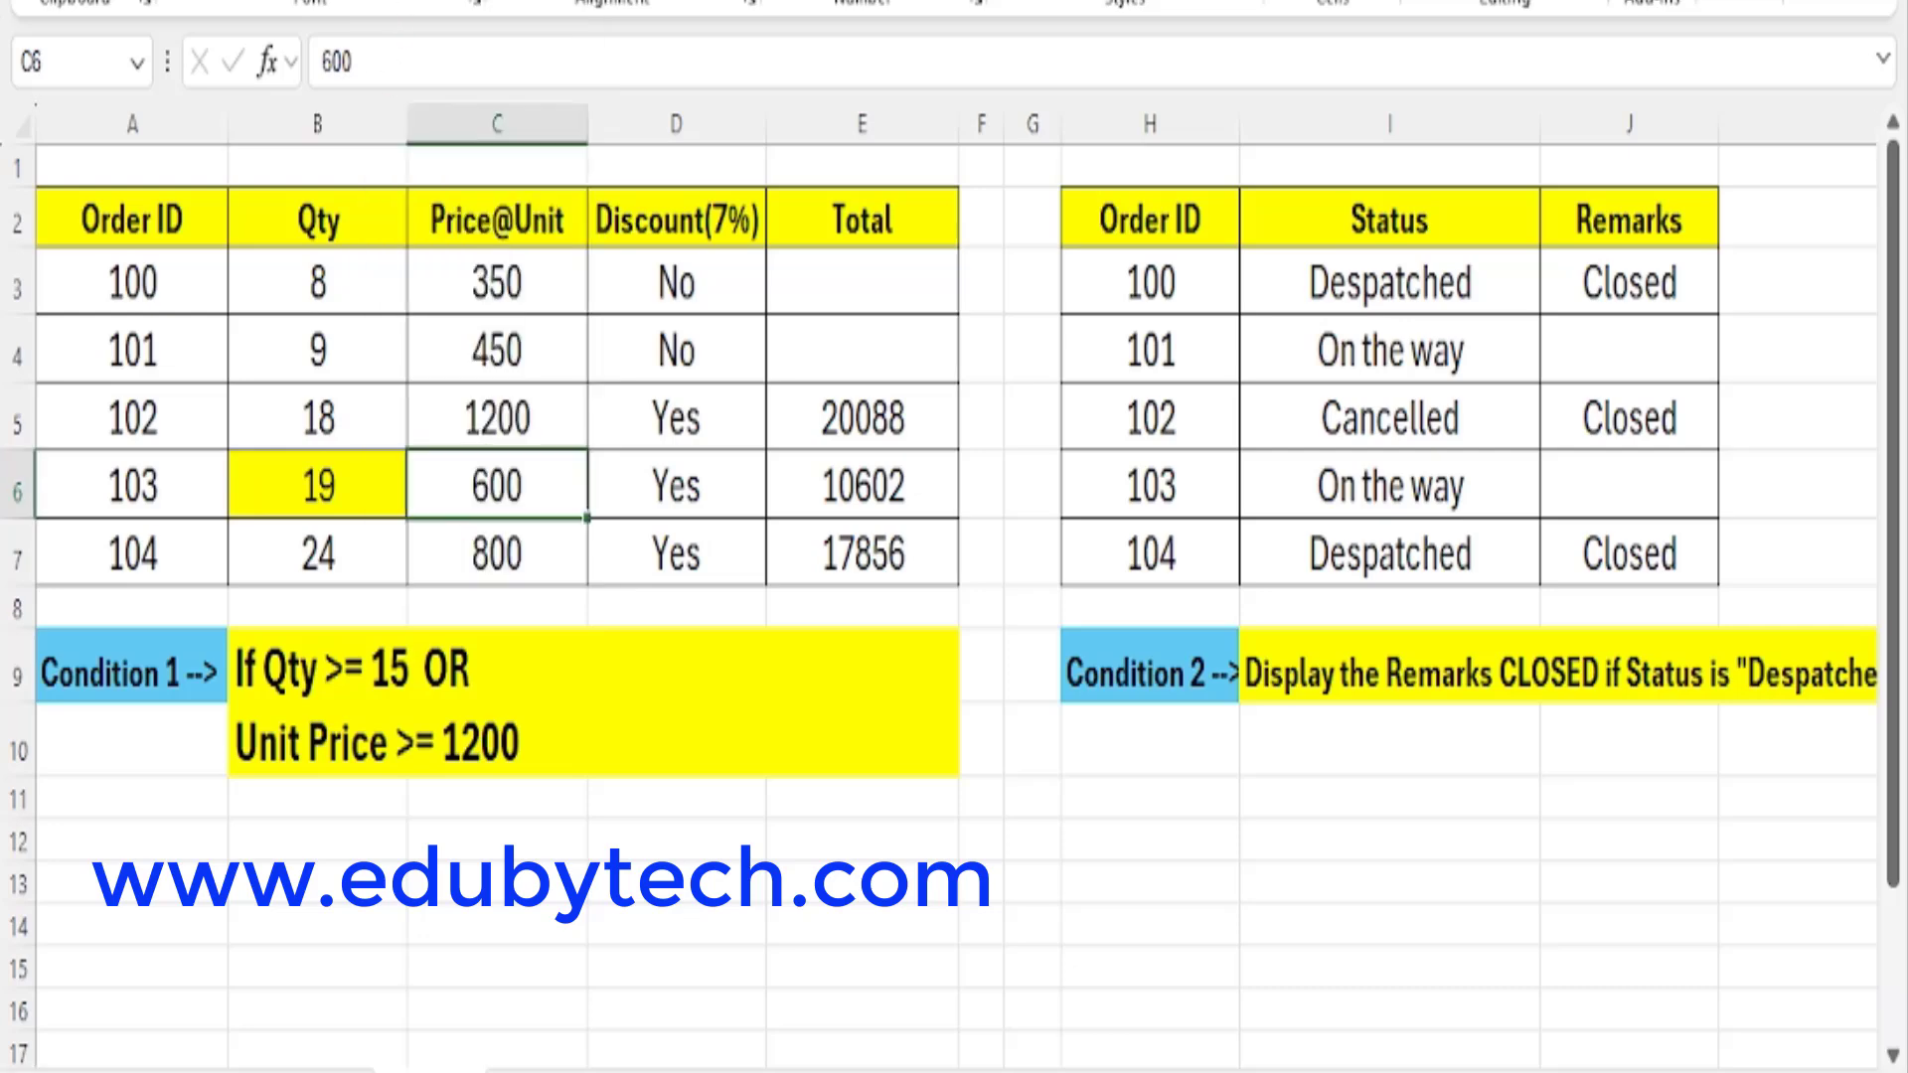
pyautogui.click(401, 1)
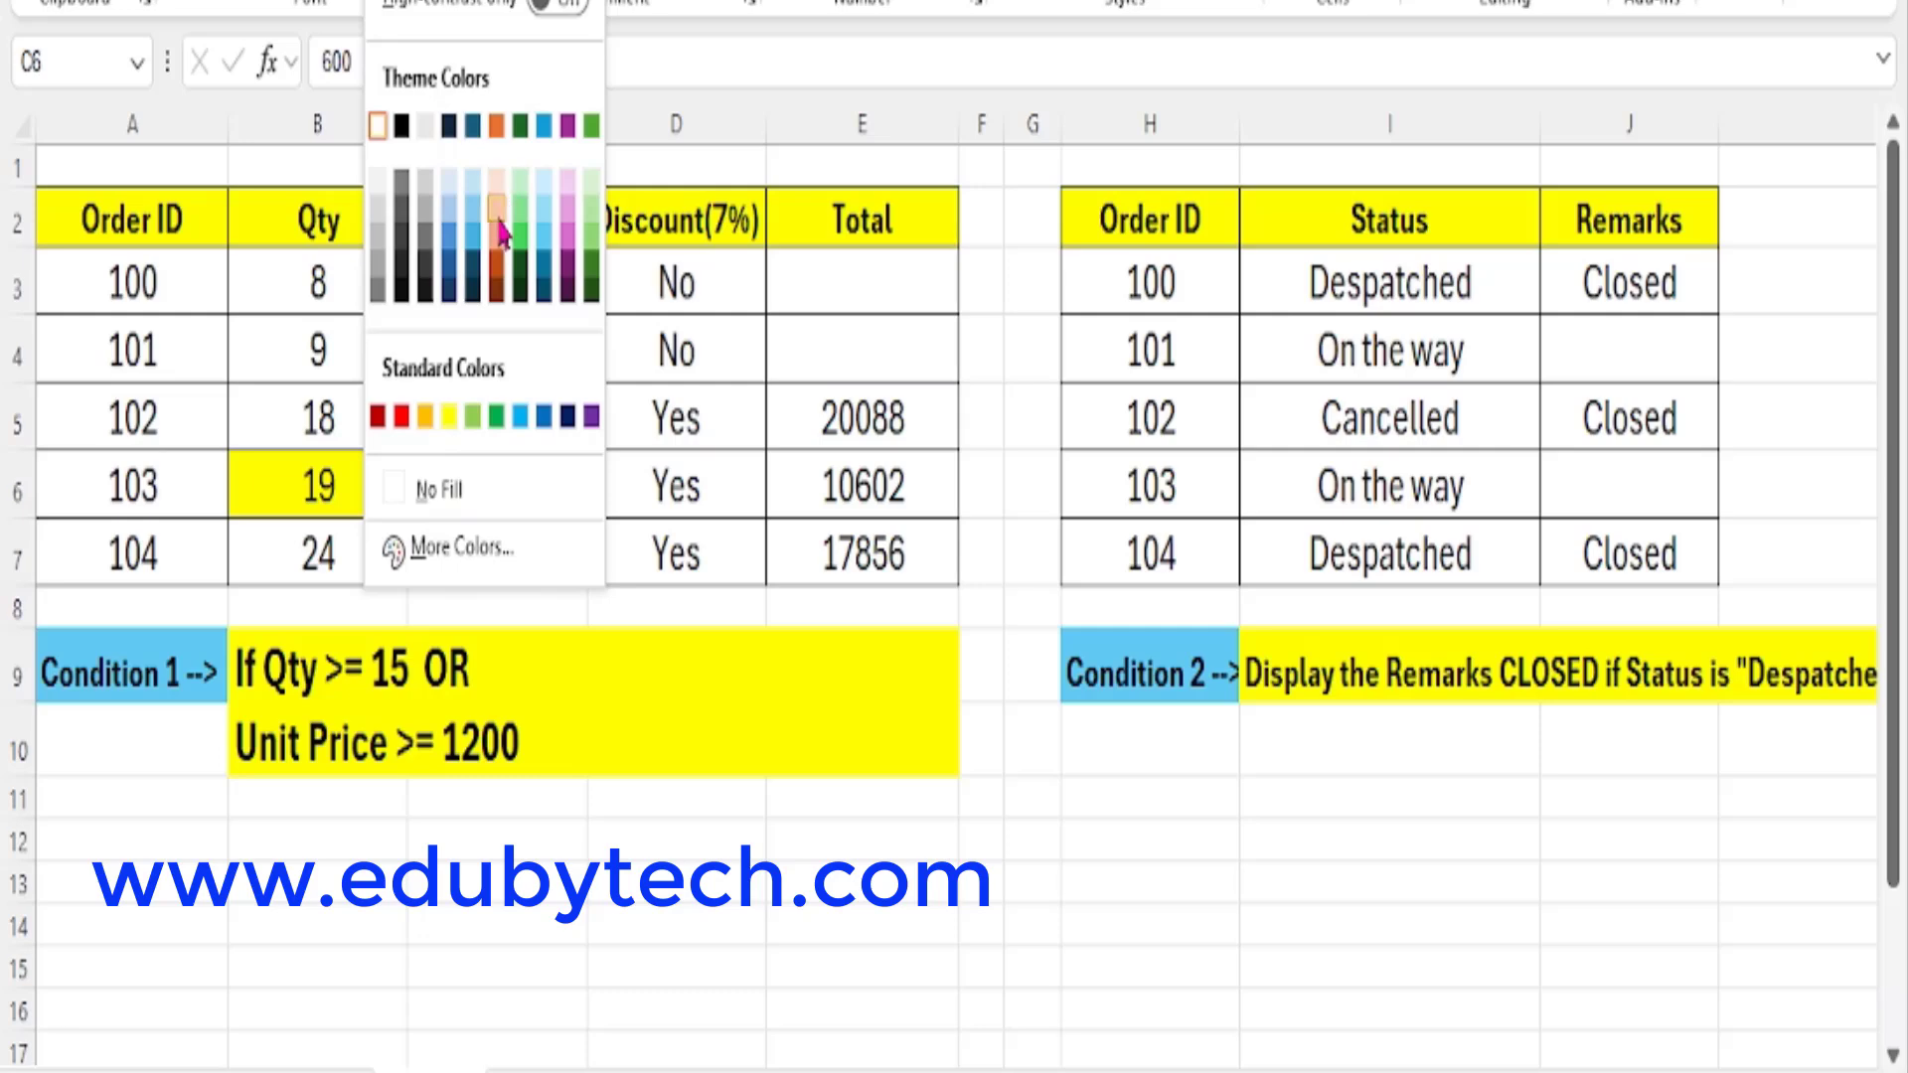
pyautogui.click(506, 183)
pyautogui.click(711, 497)
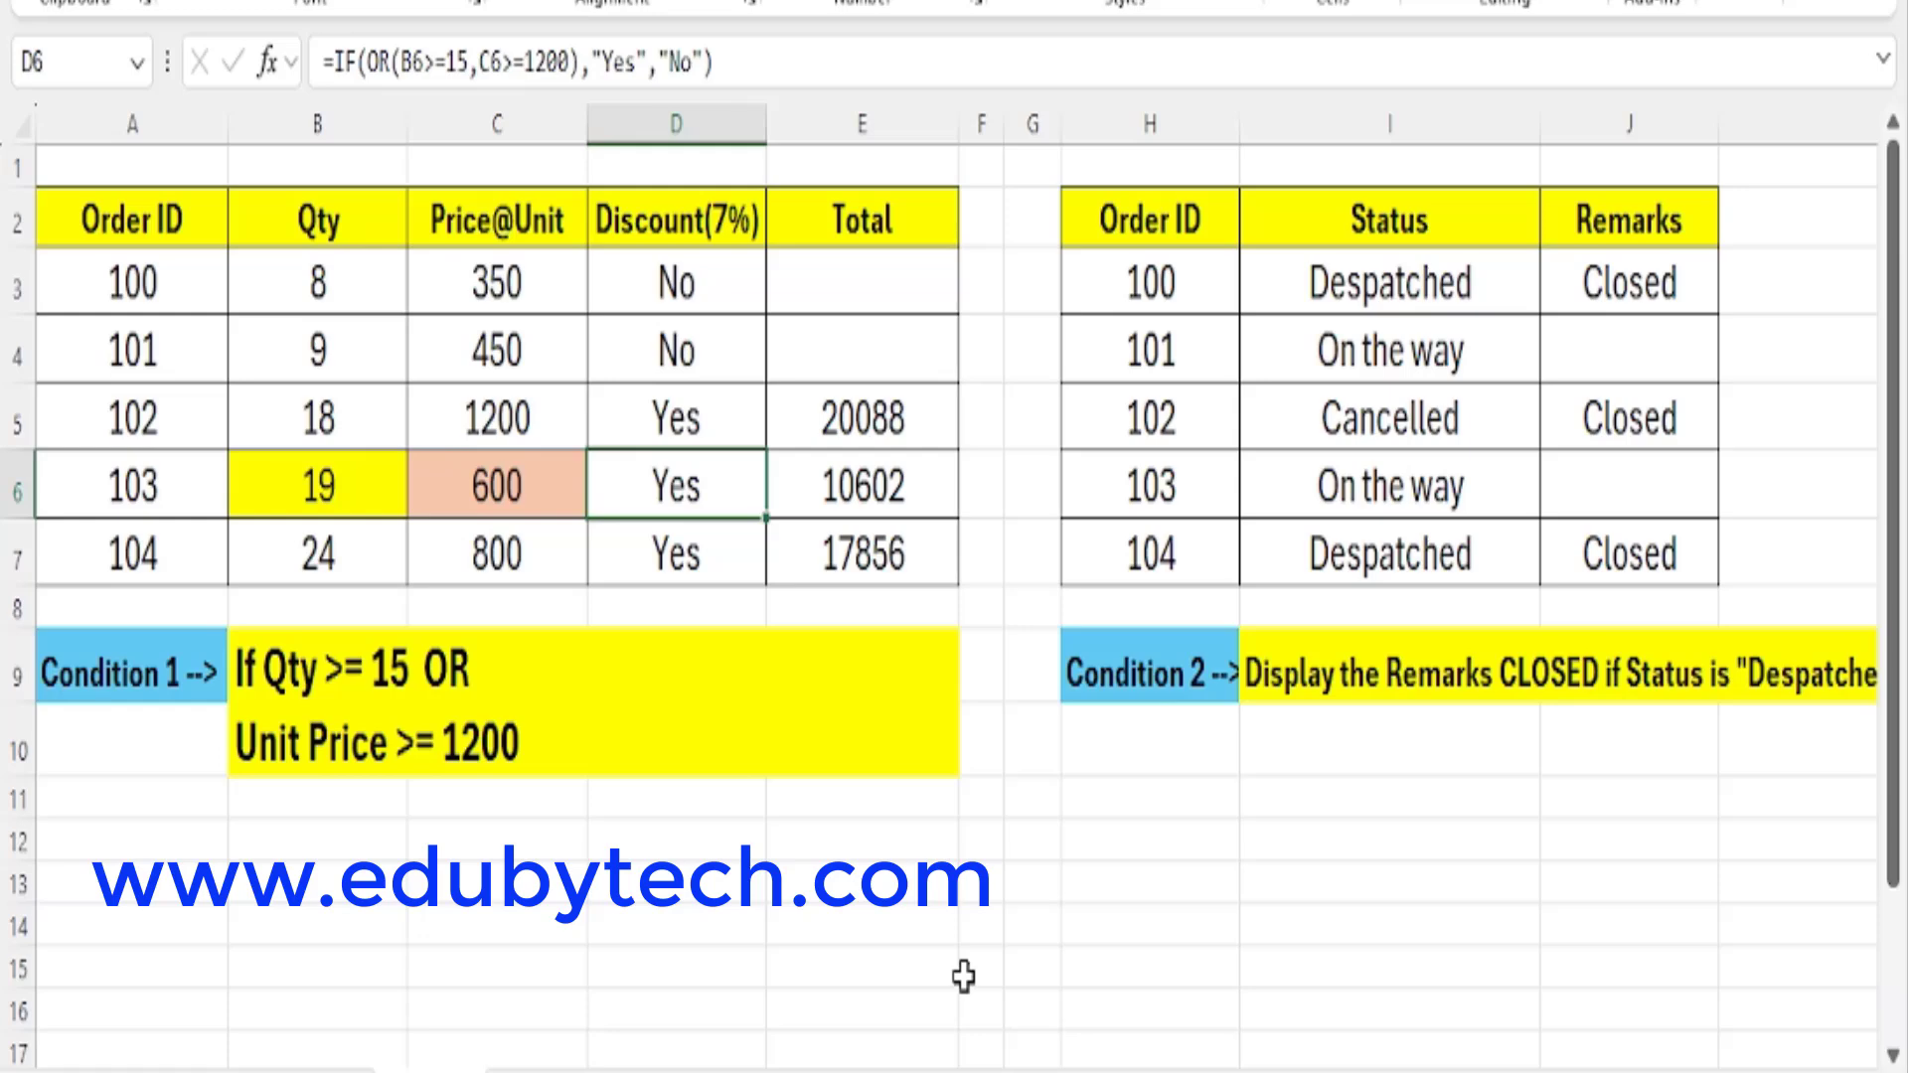
pyautogui.click(914, 195)
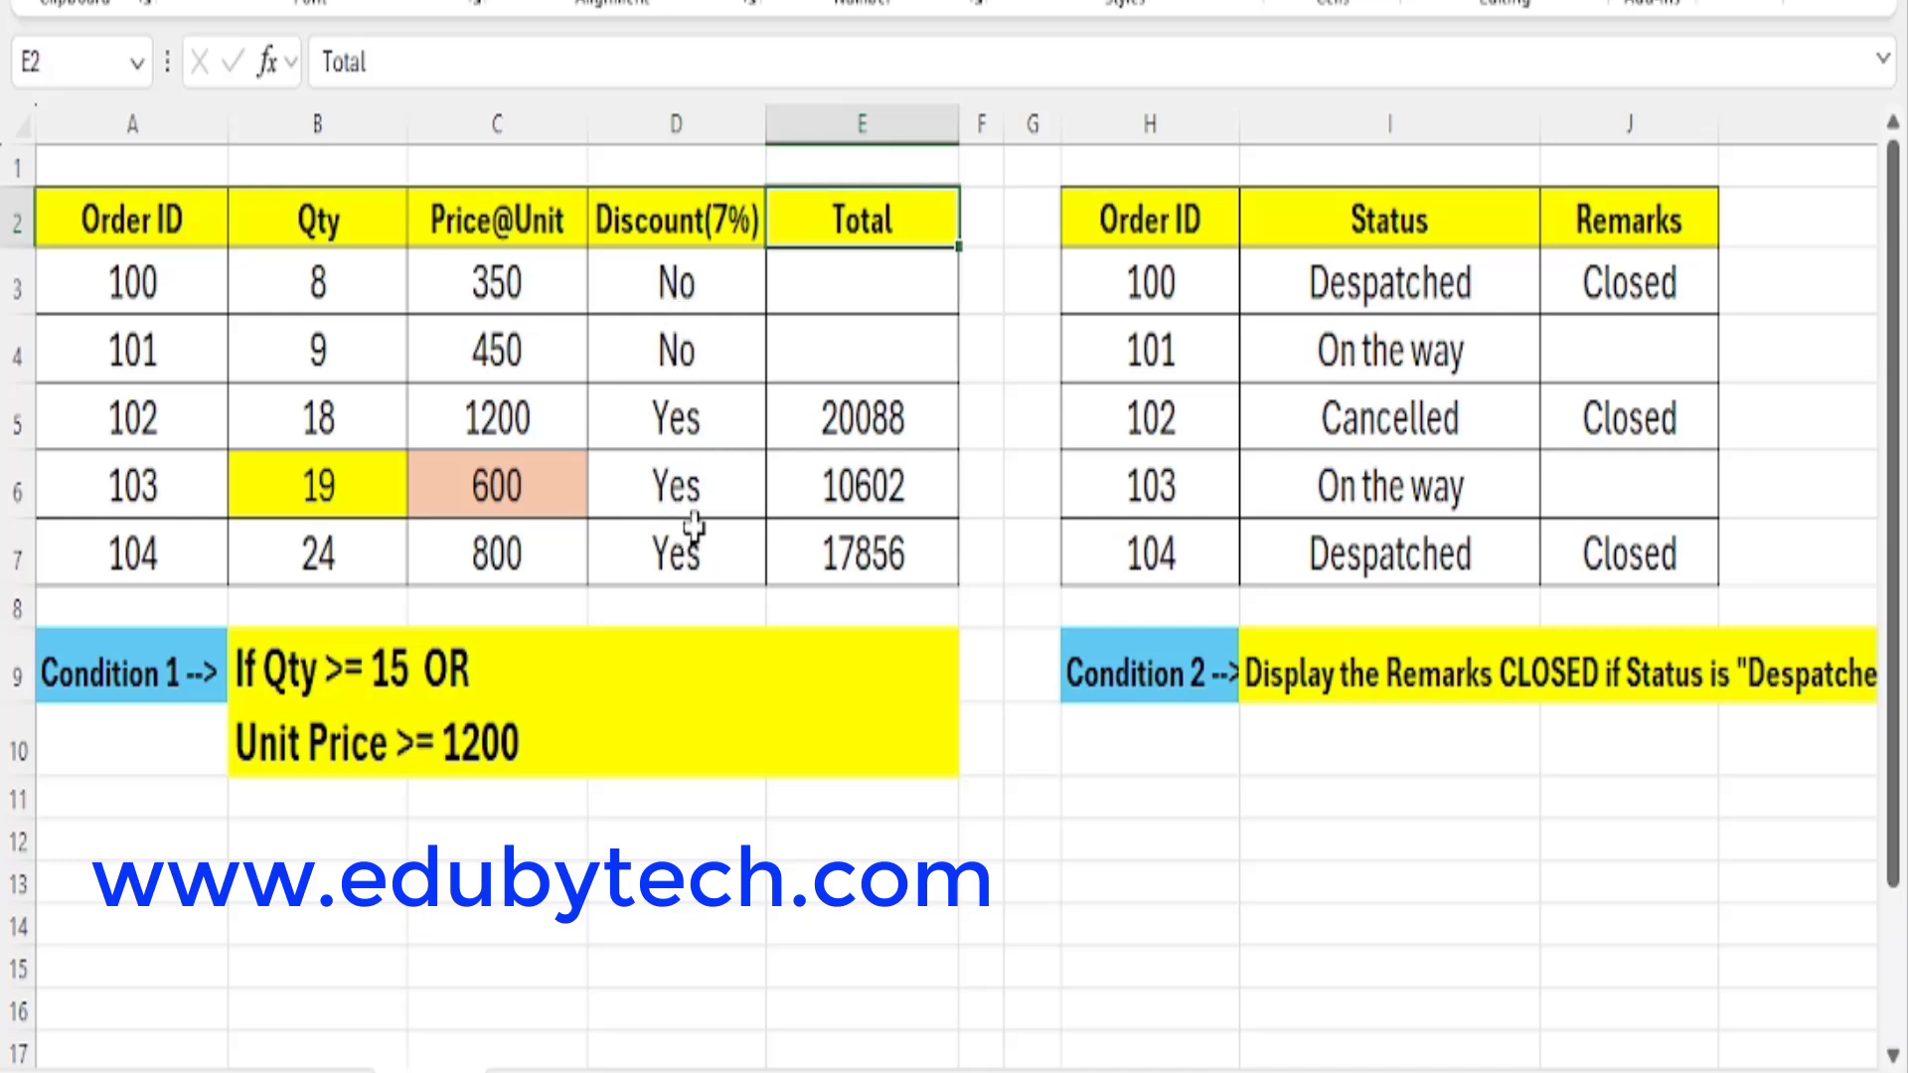
# Inspect the Total formulas in column E against the quantities, unit prices and discount formulas in columns B to D.
pyautogui.moveTo(873, 278); pyautogui.dragTo(872, 574)
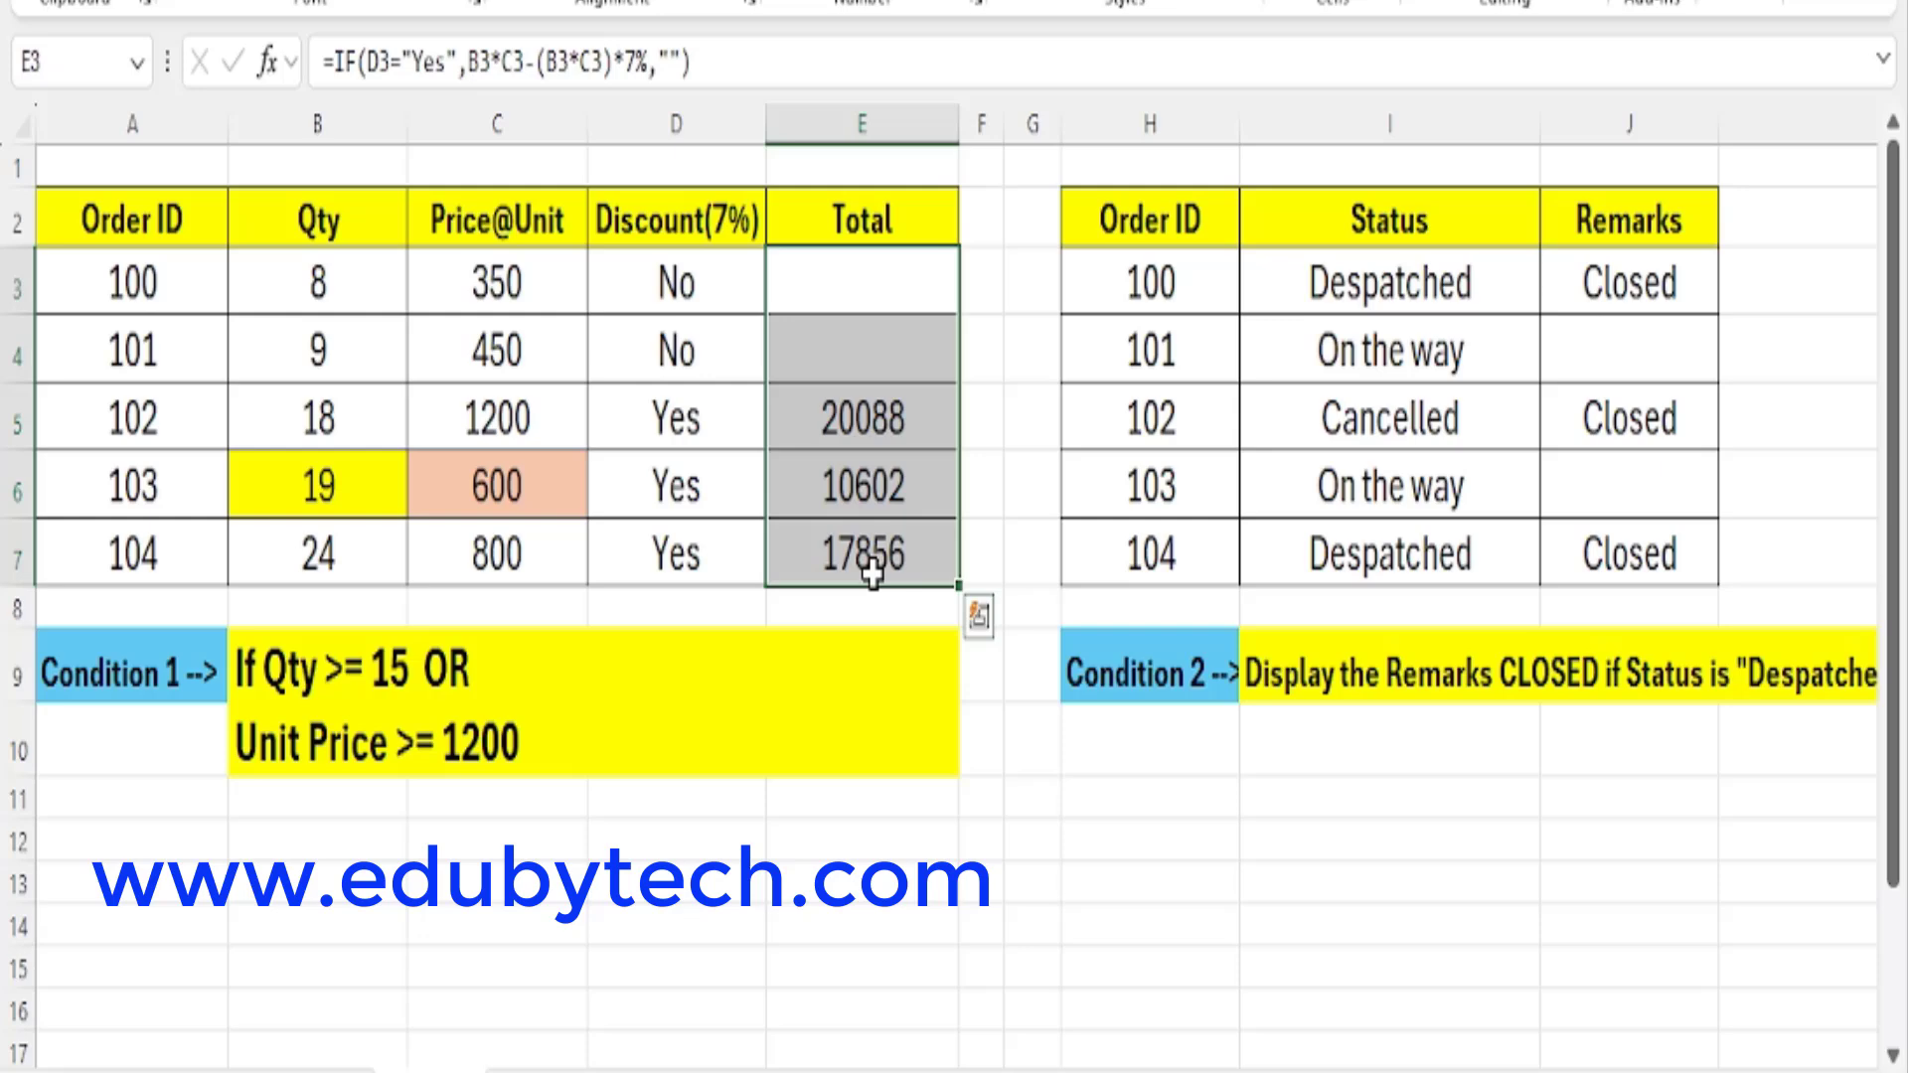
pyautogui.click(726, 416)
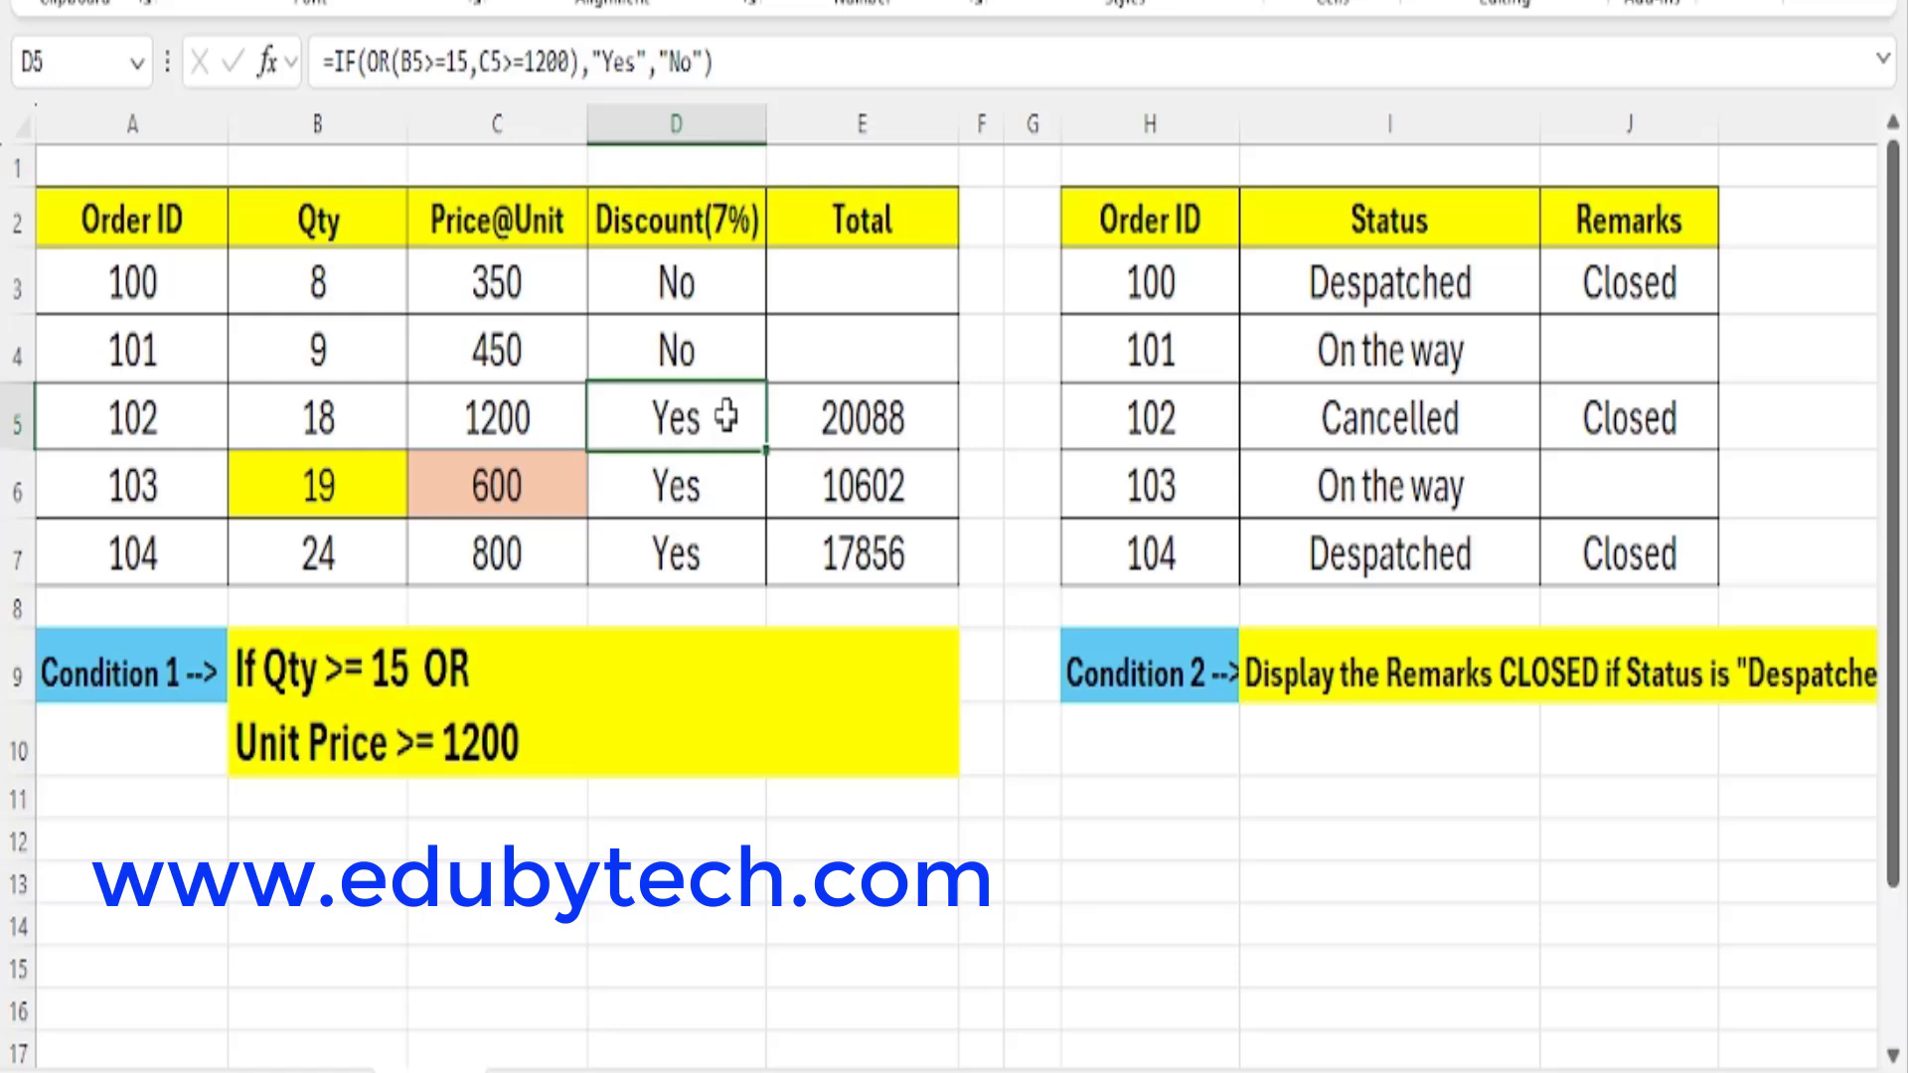
pyautogui.moveTo(333, 223); pyautogui.dragTo(518, 573)
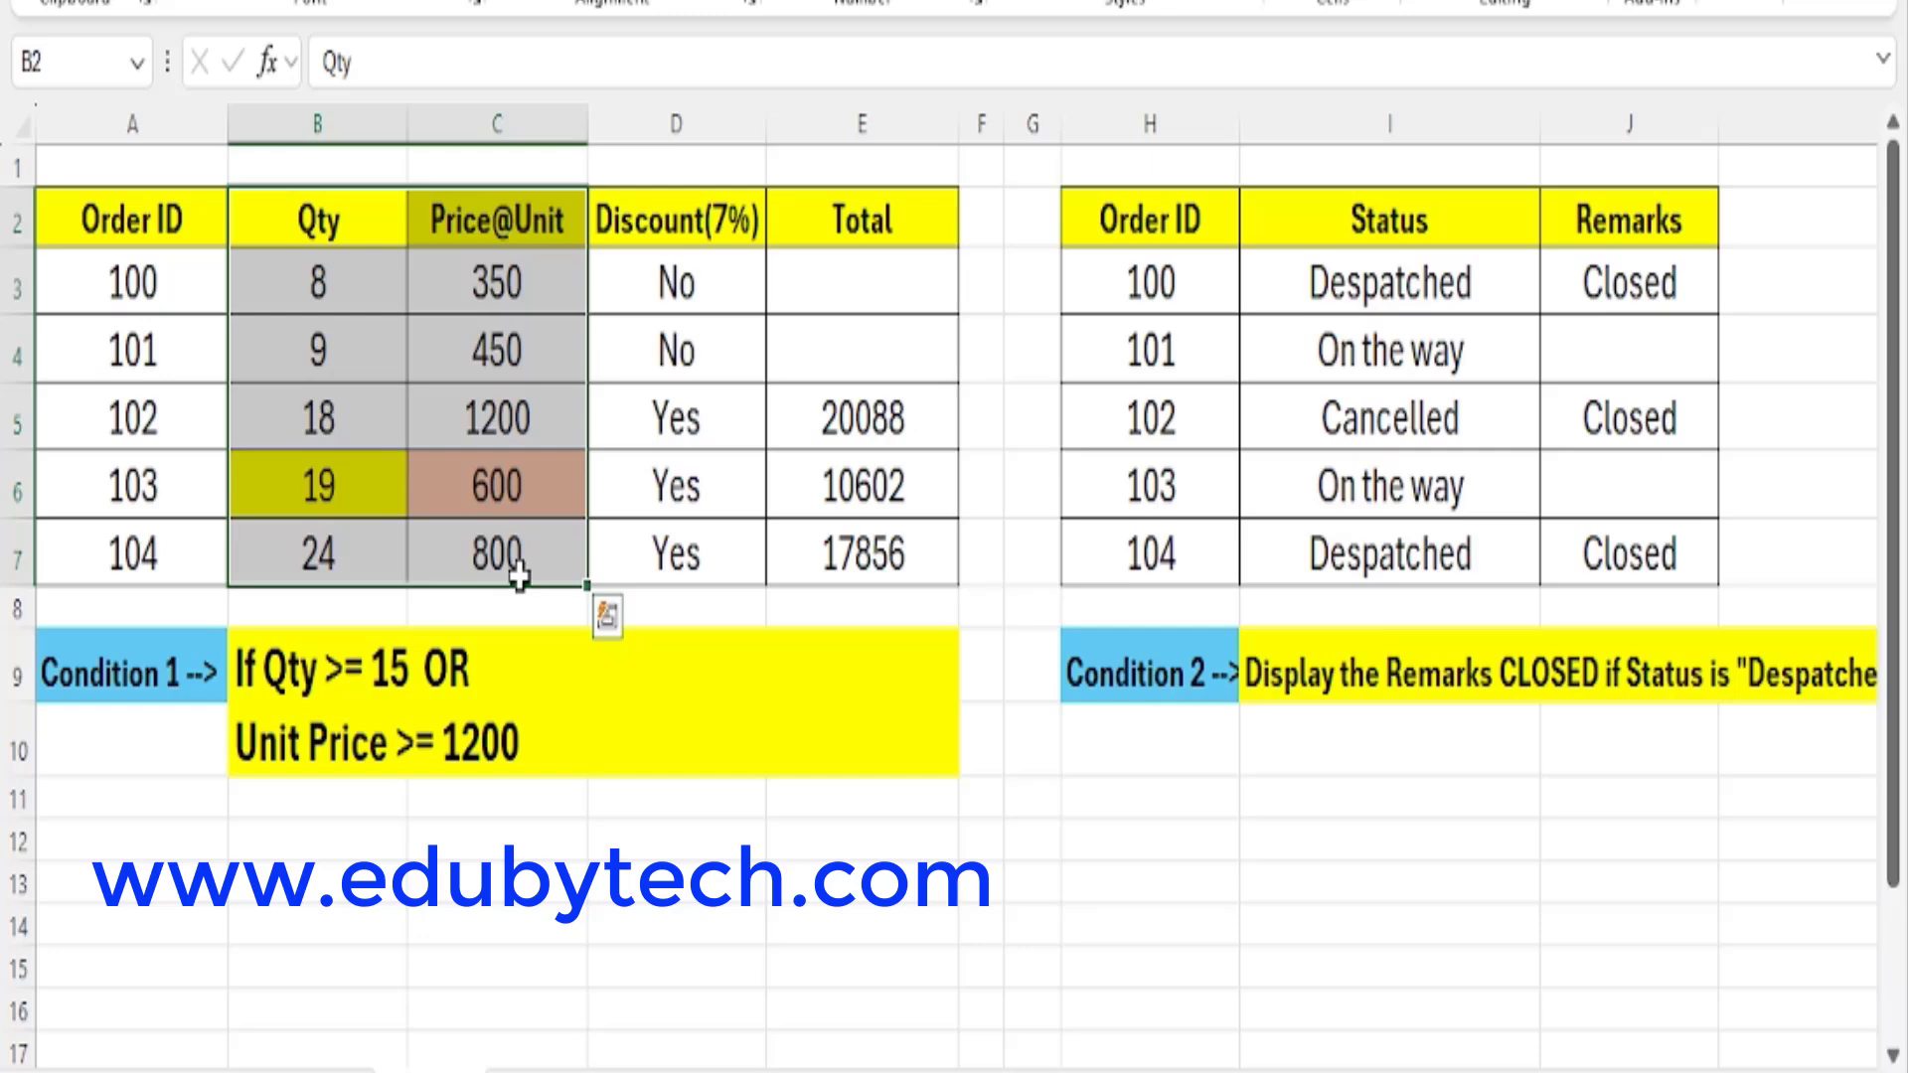
pyautogui.moveTo(684, 288); pyautogui.dragTo(718, 570)
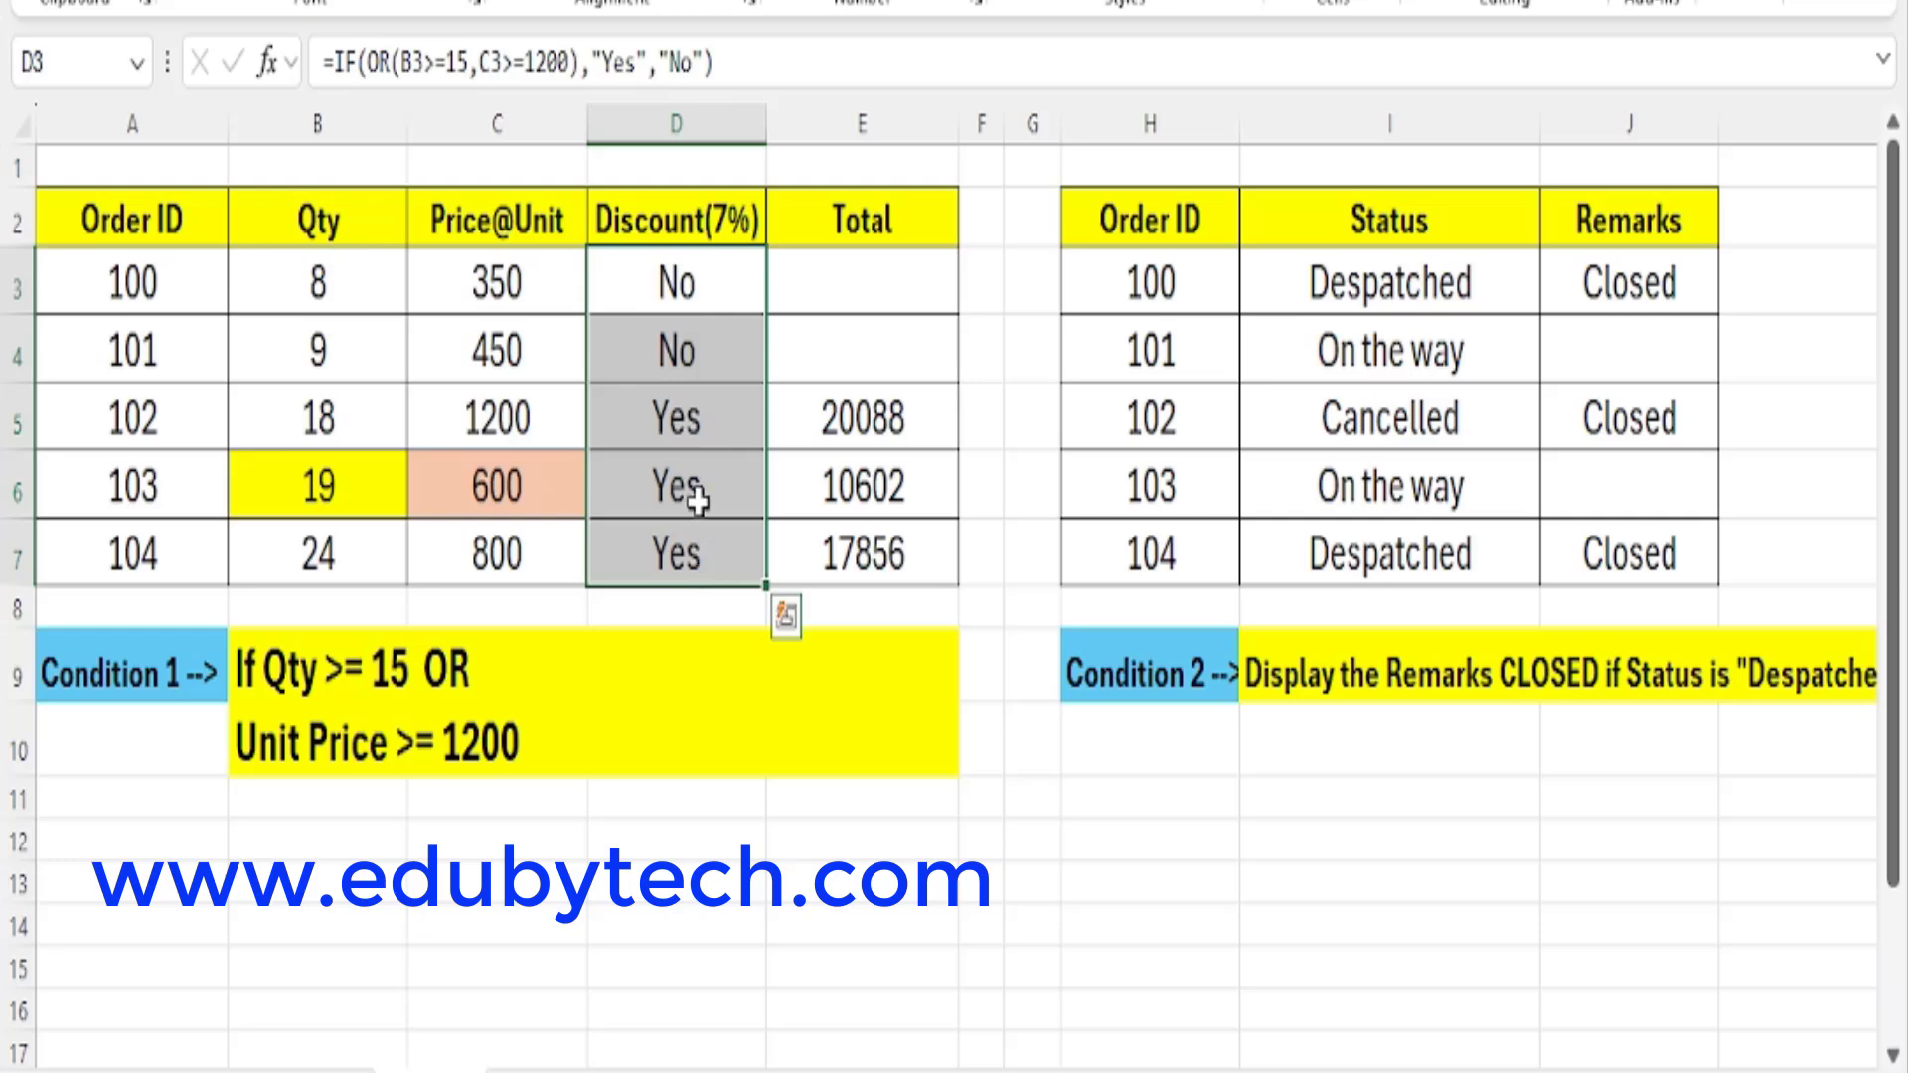
pyautogui.click(707, 445)
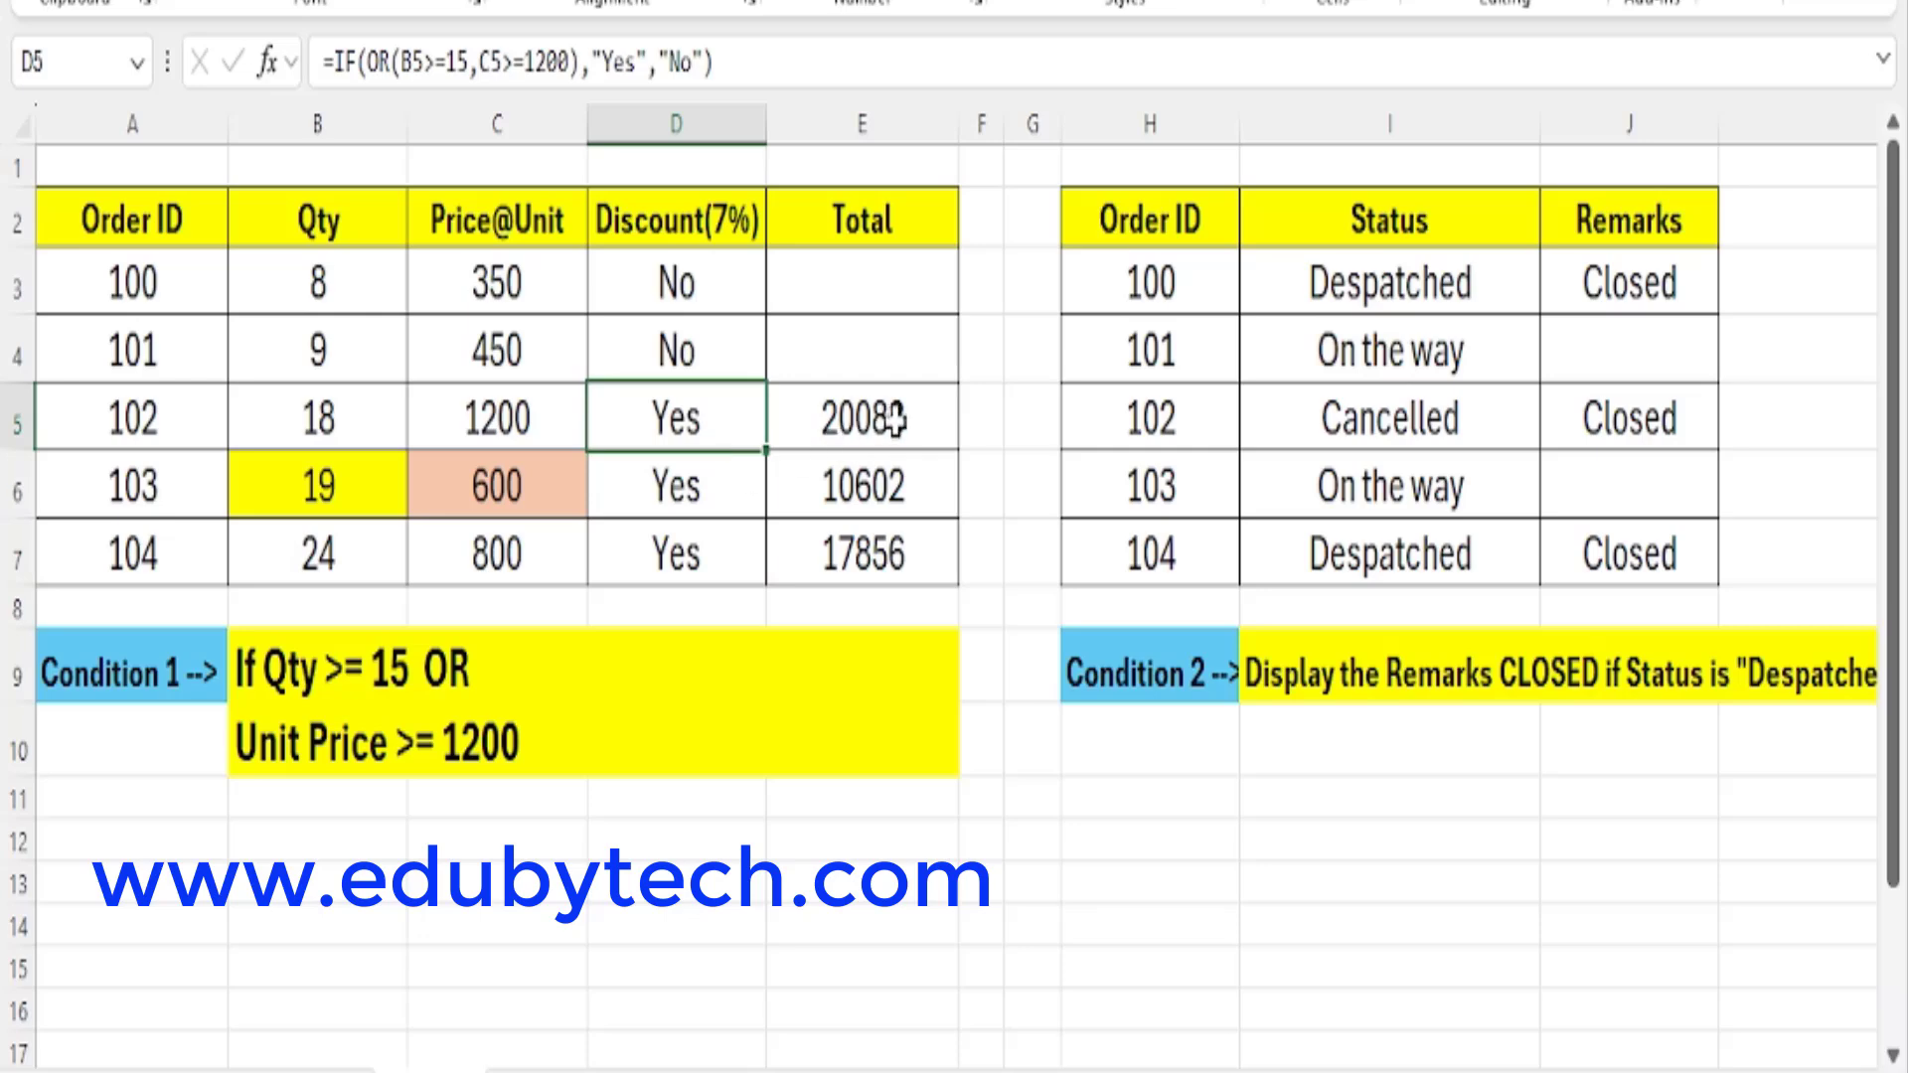
pyautogui.moveTo(881, 413); pyautogui.dragTo(907, 586)
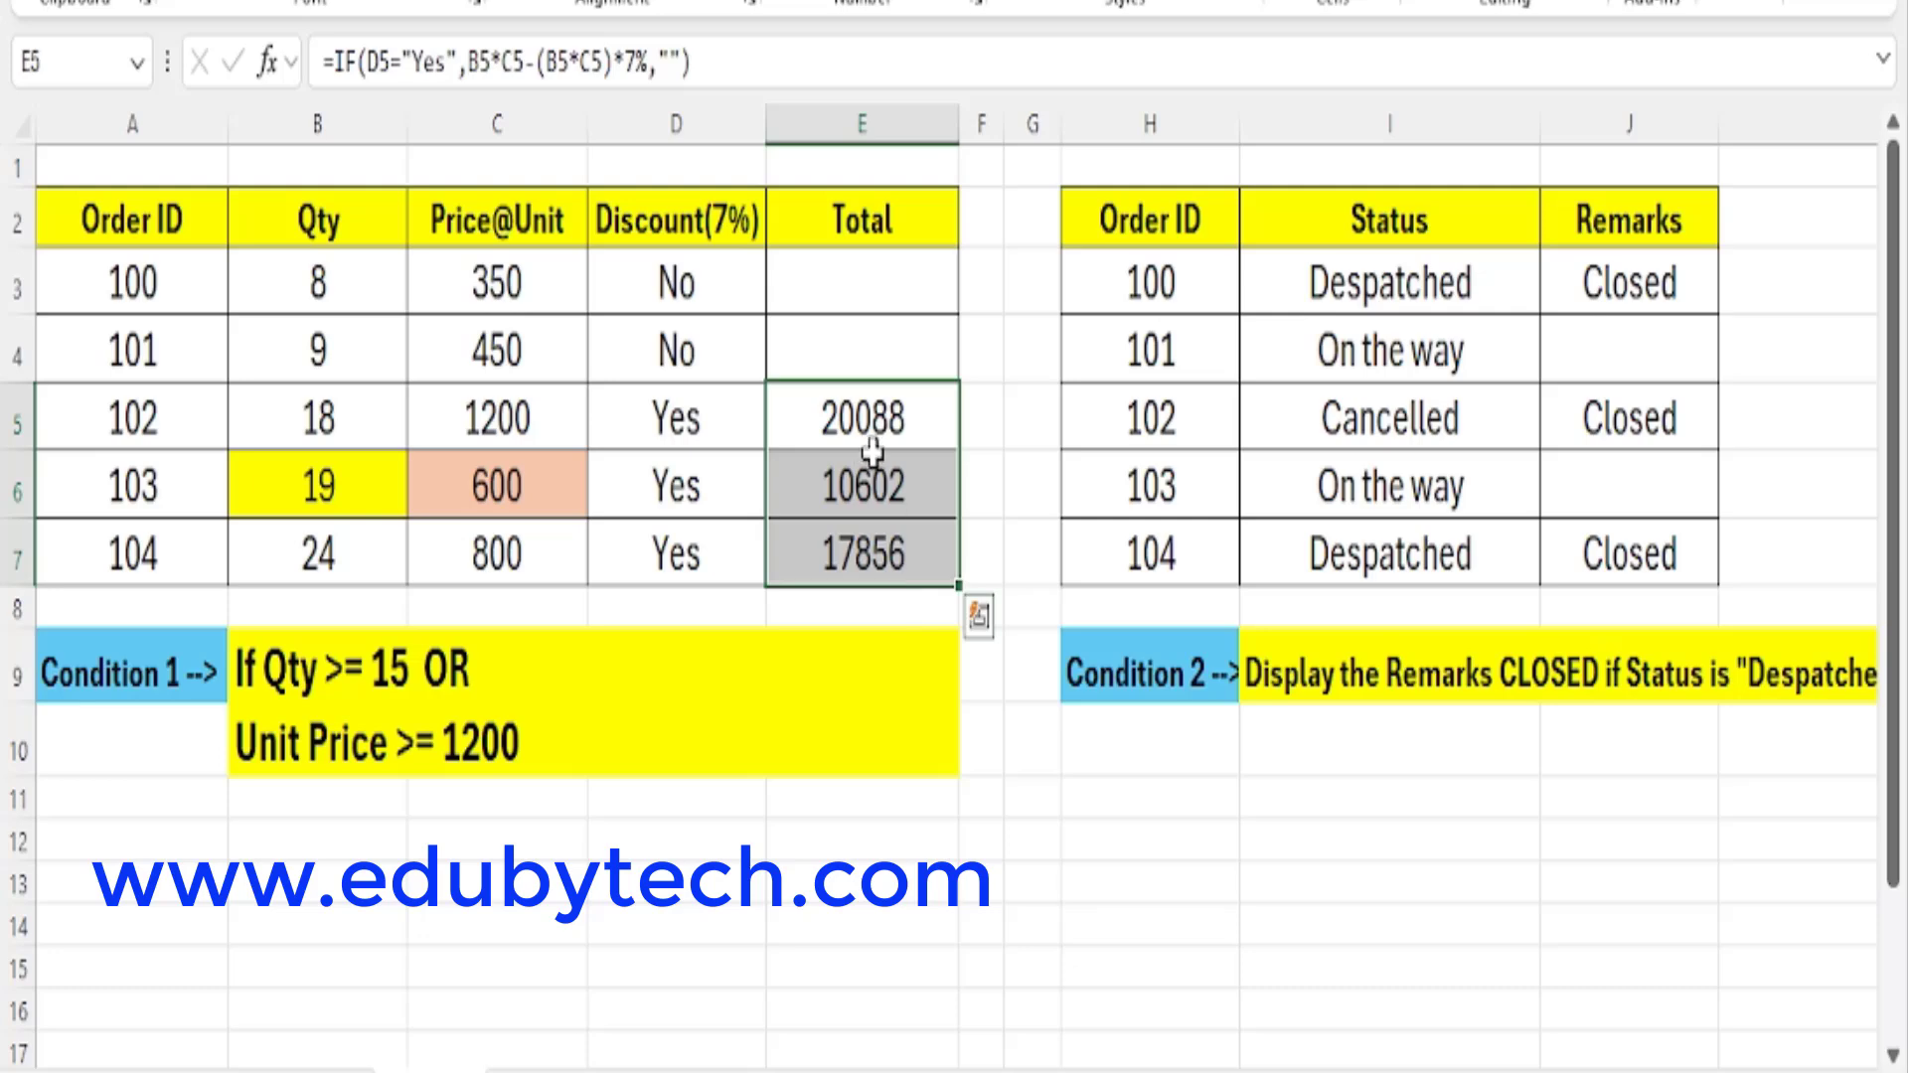
# Clear the Discount(7%) and Total formulas in D3:E7 and auto-fit the width of column H.
pyautogui.moveTo(713, 283); pyautogui.dragTo(870, 569)
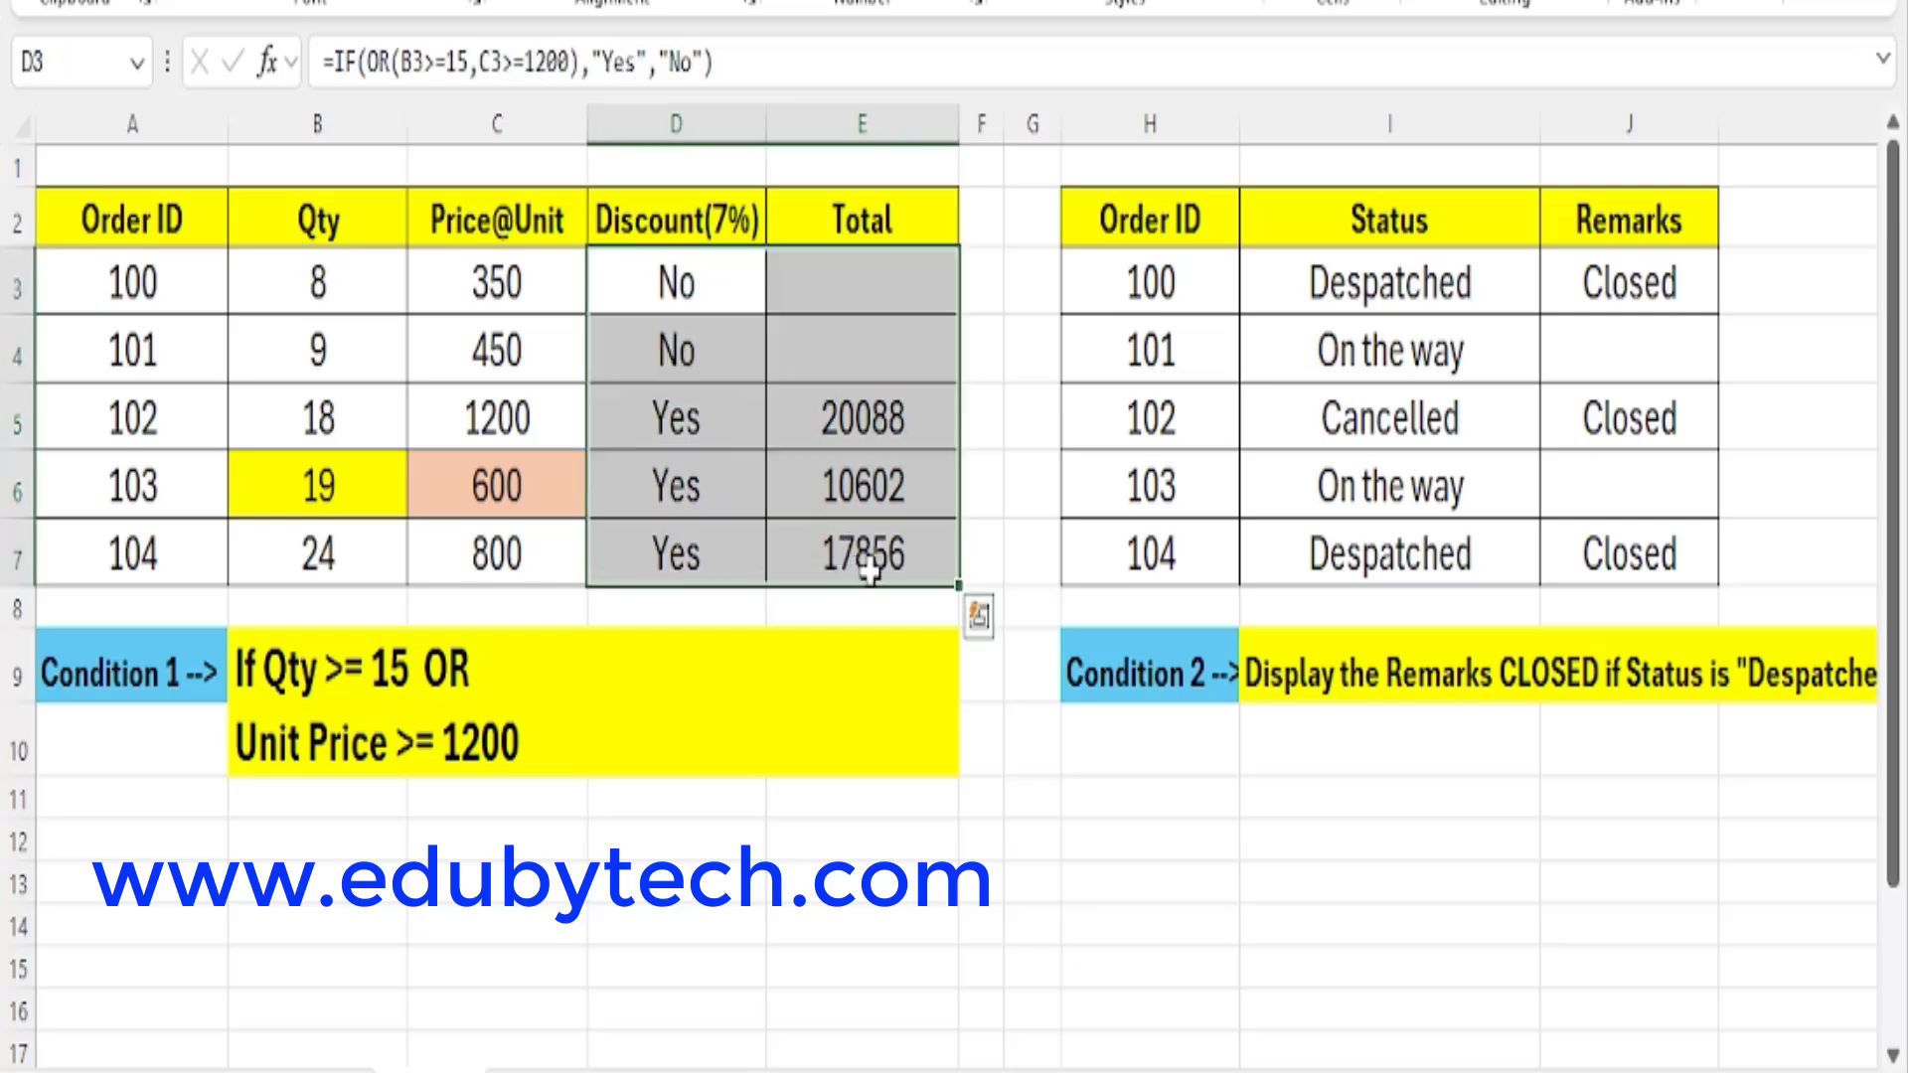
pyautogui.press('Delete')
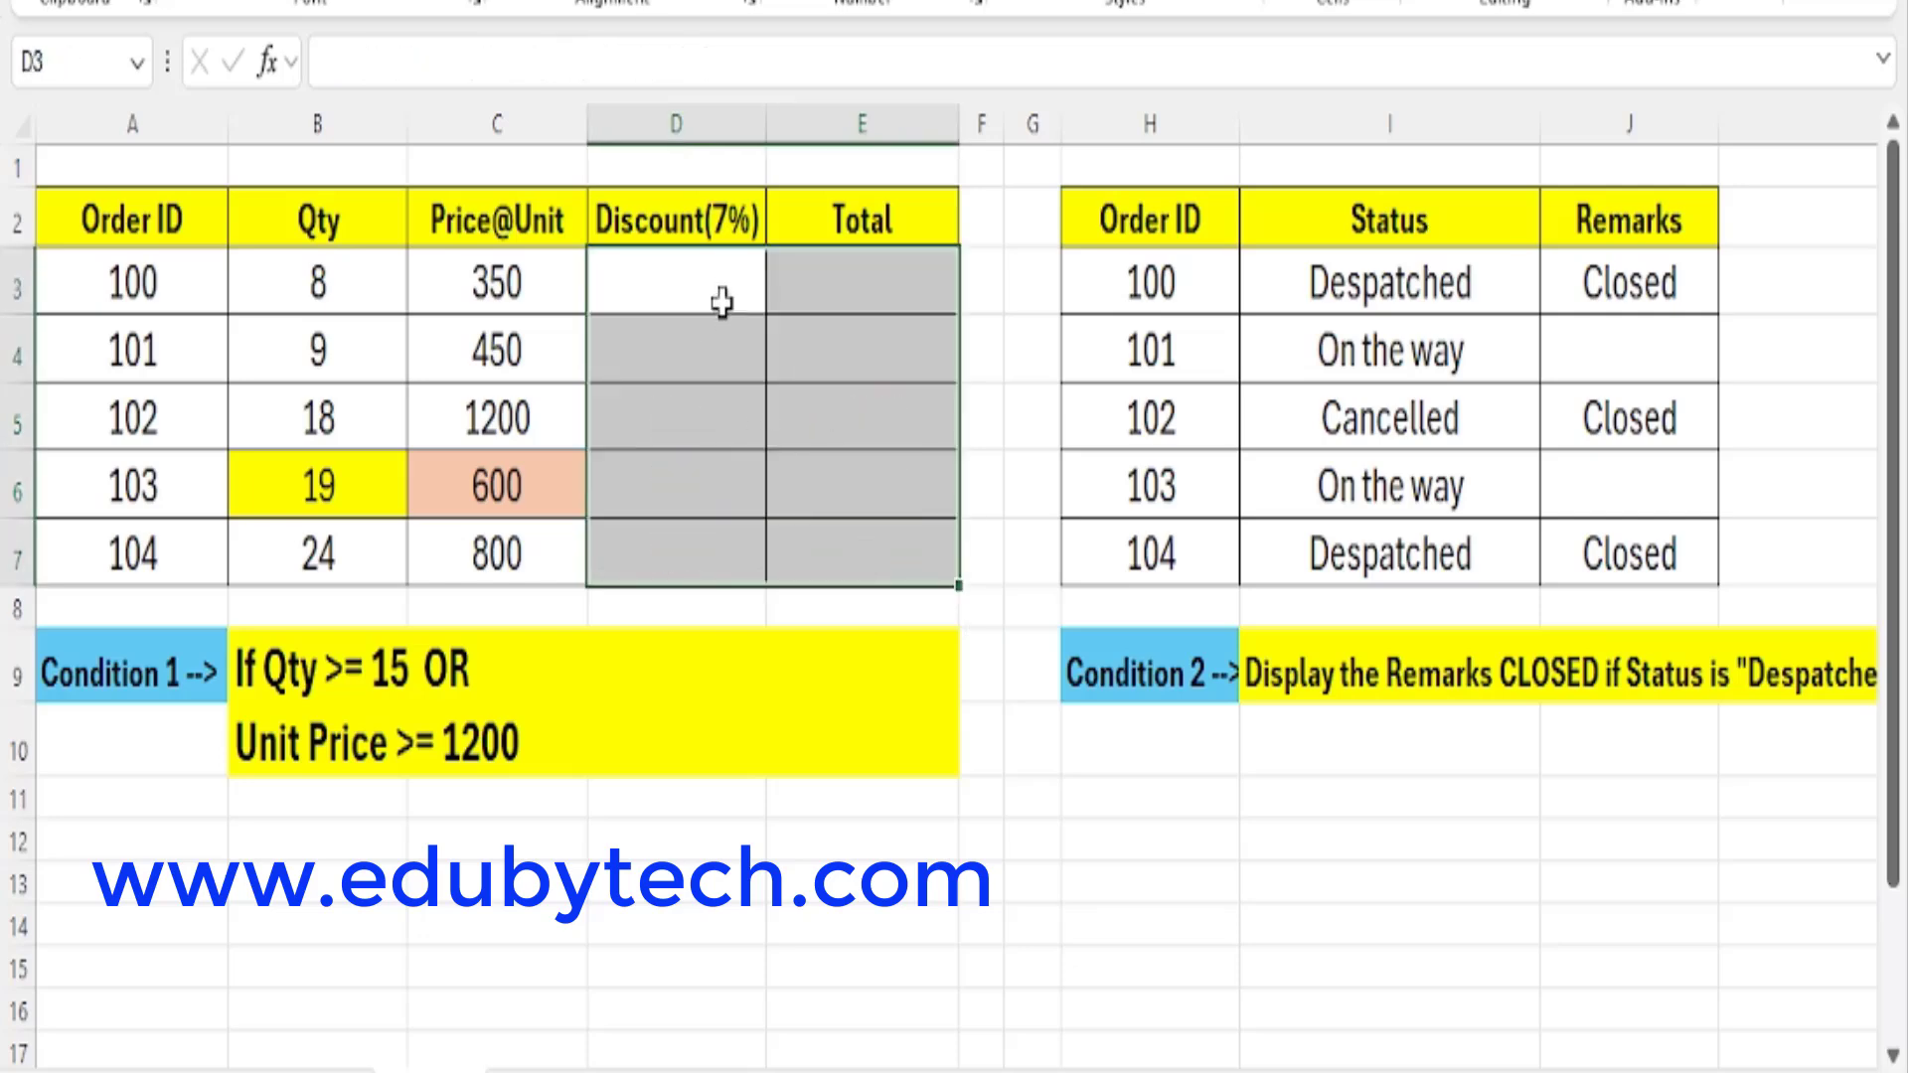
pyautogui.moveTo(724, 298); pyautogui.dragTo(752, 572)
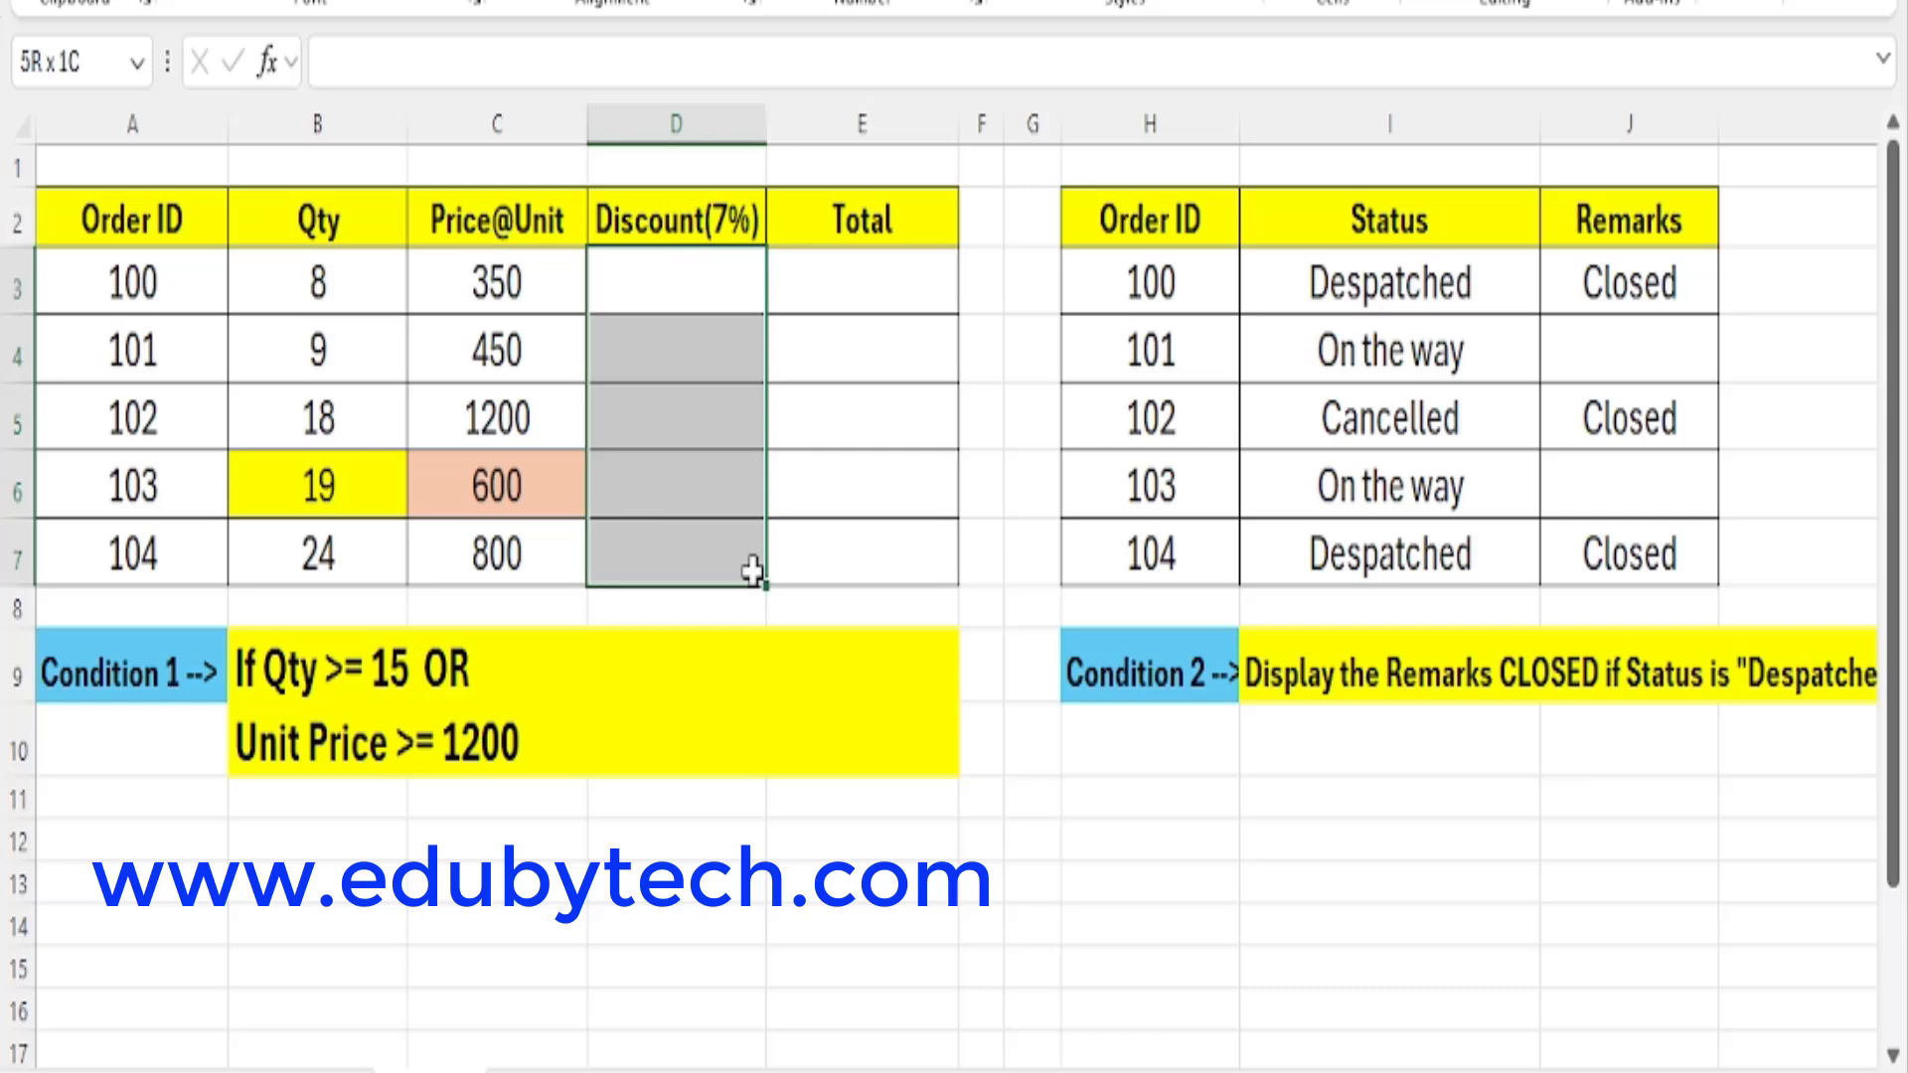
pyautogui.moveTo(878, 268); pyautogui.dragTo(914, 571)
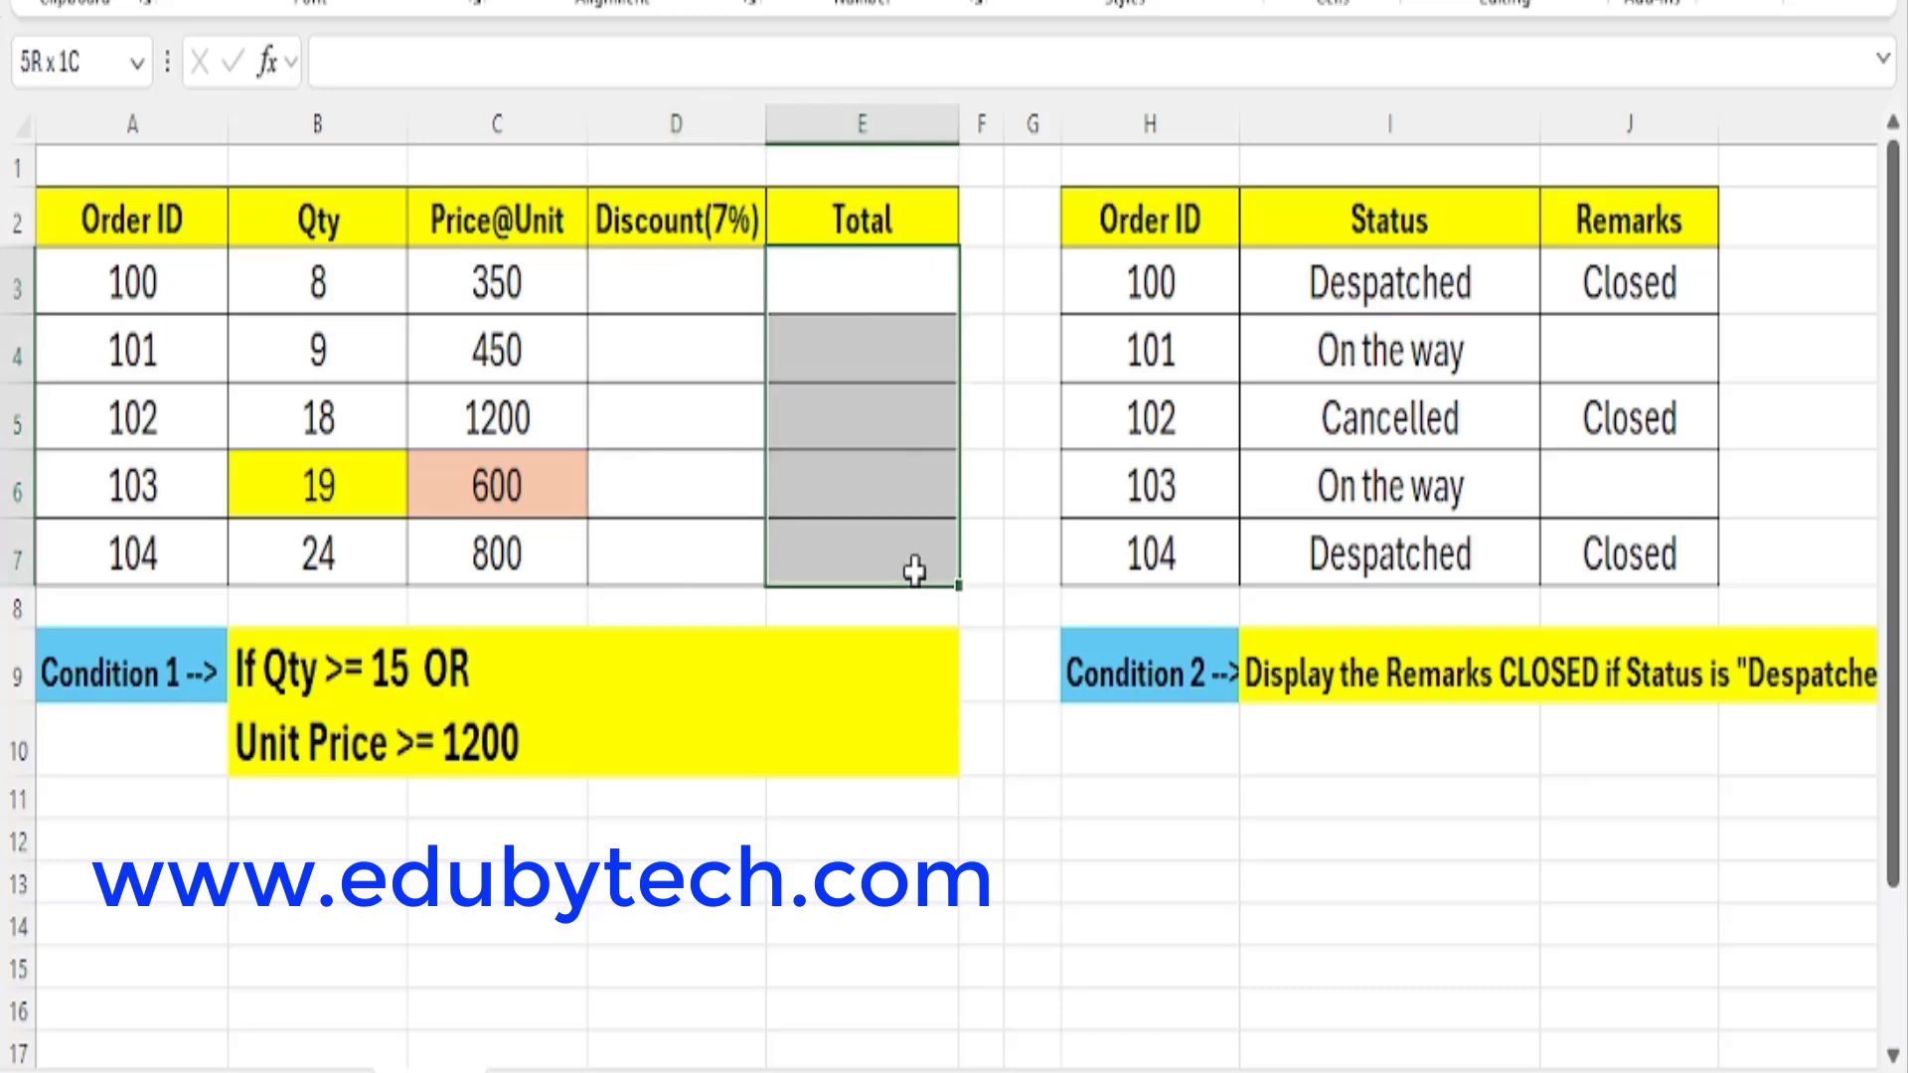
pyautogui.click(720, 276)
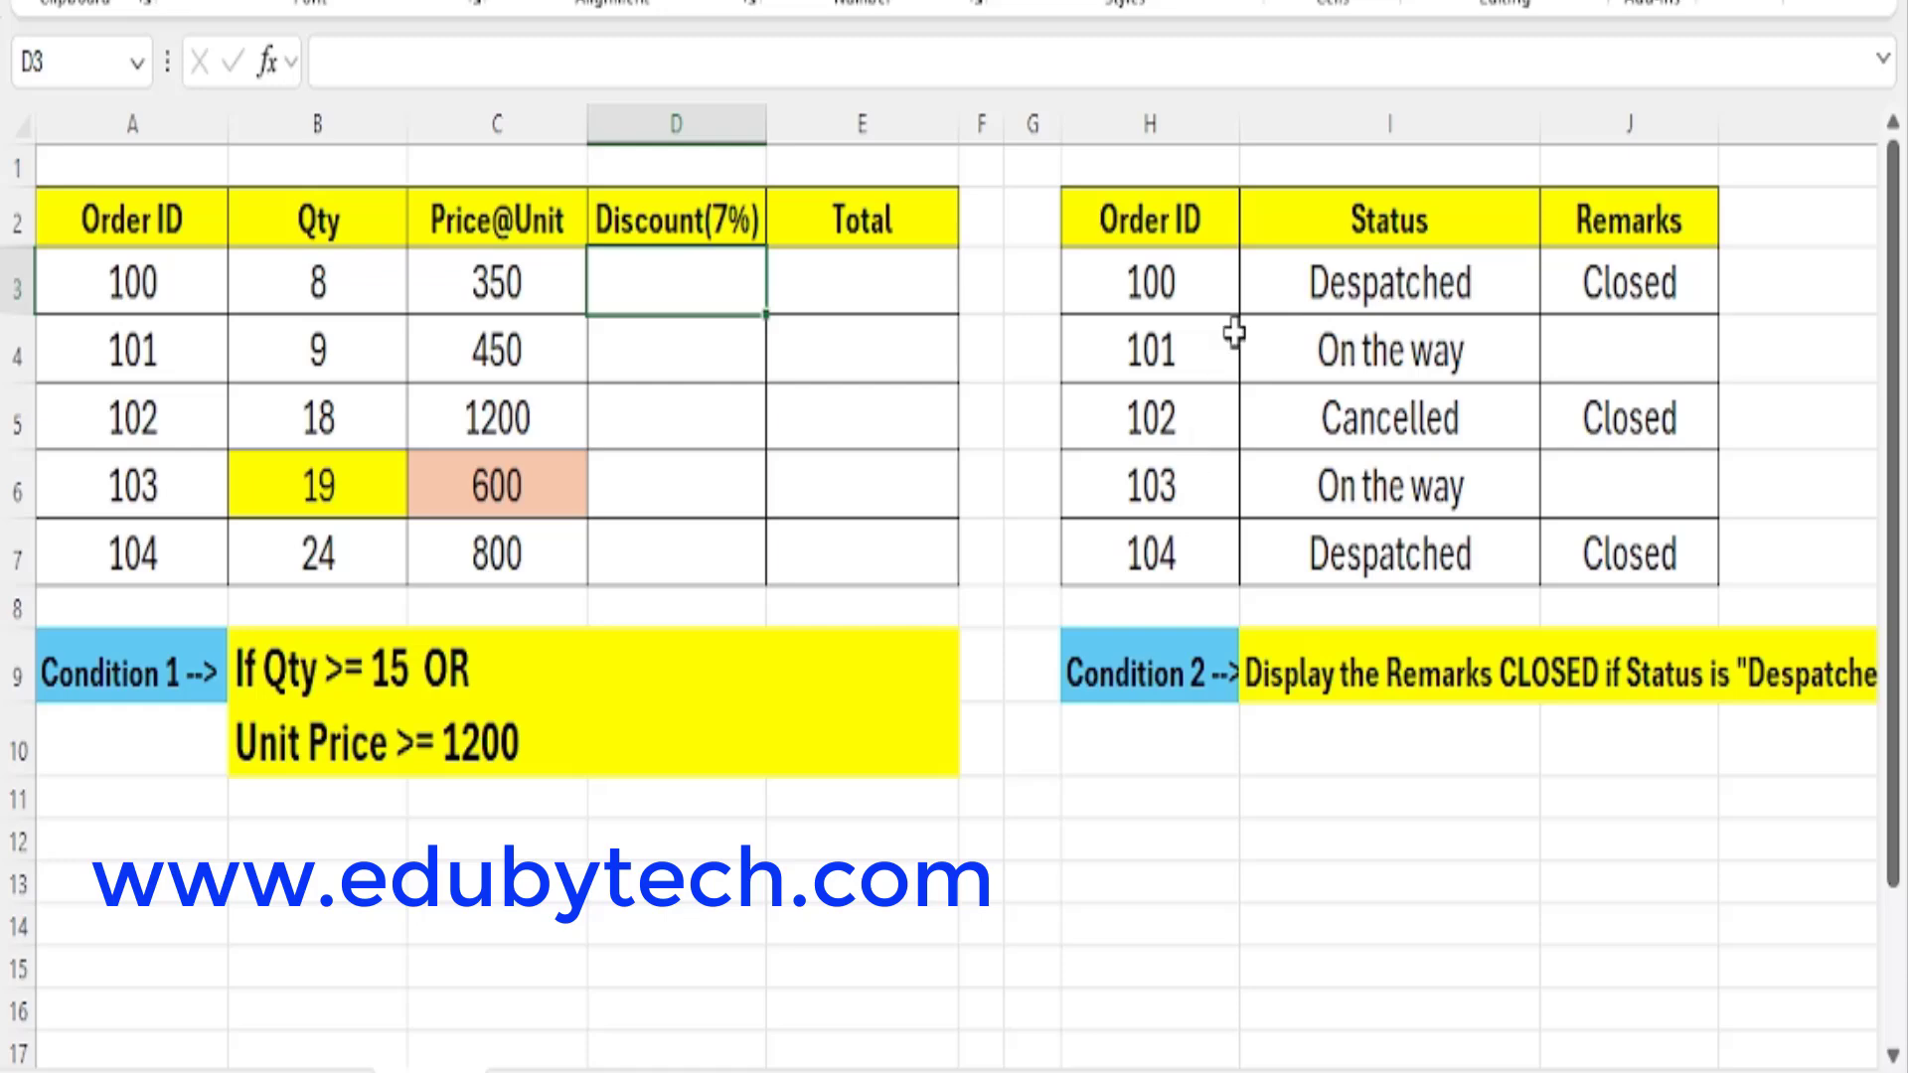
pyautogui.doubleClick(1240, 122)
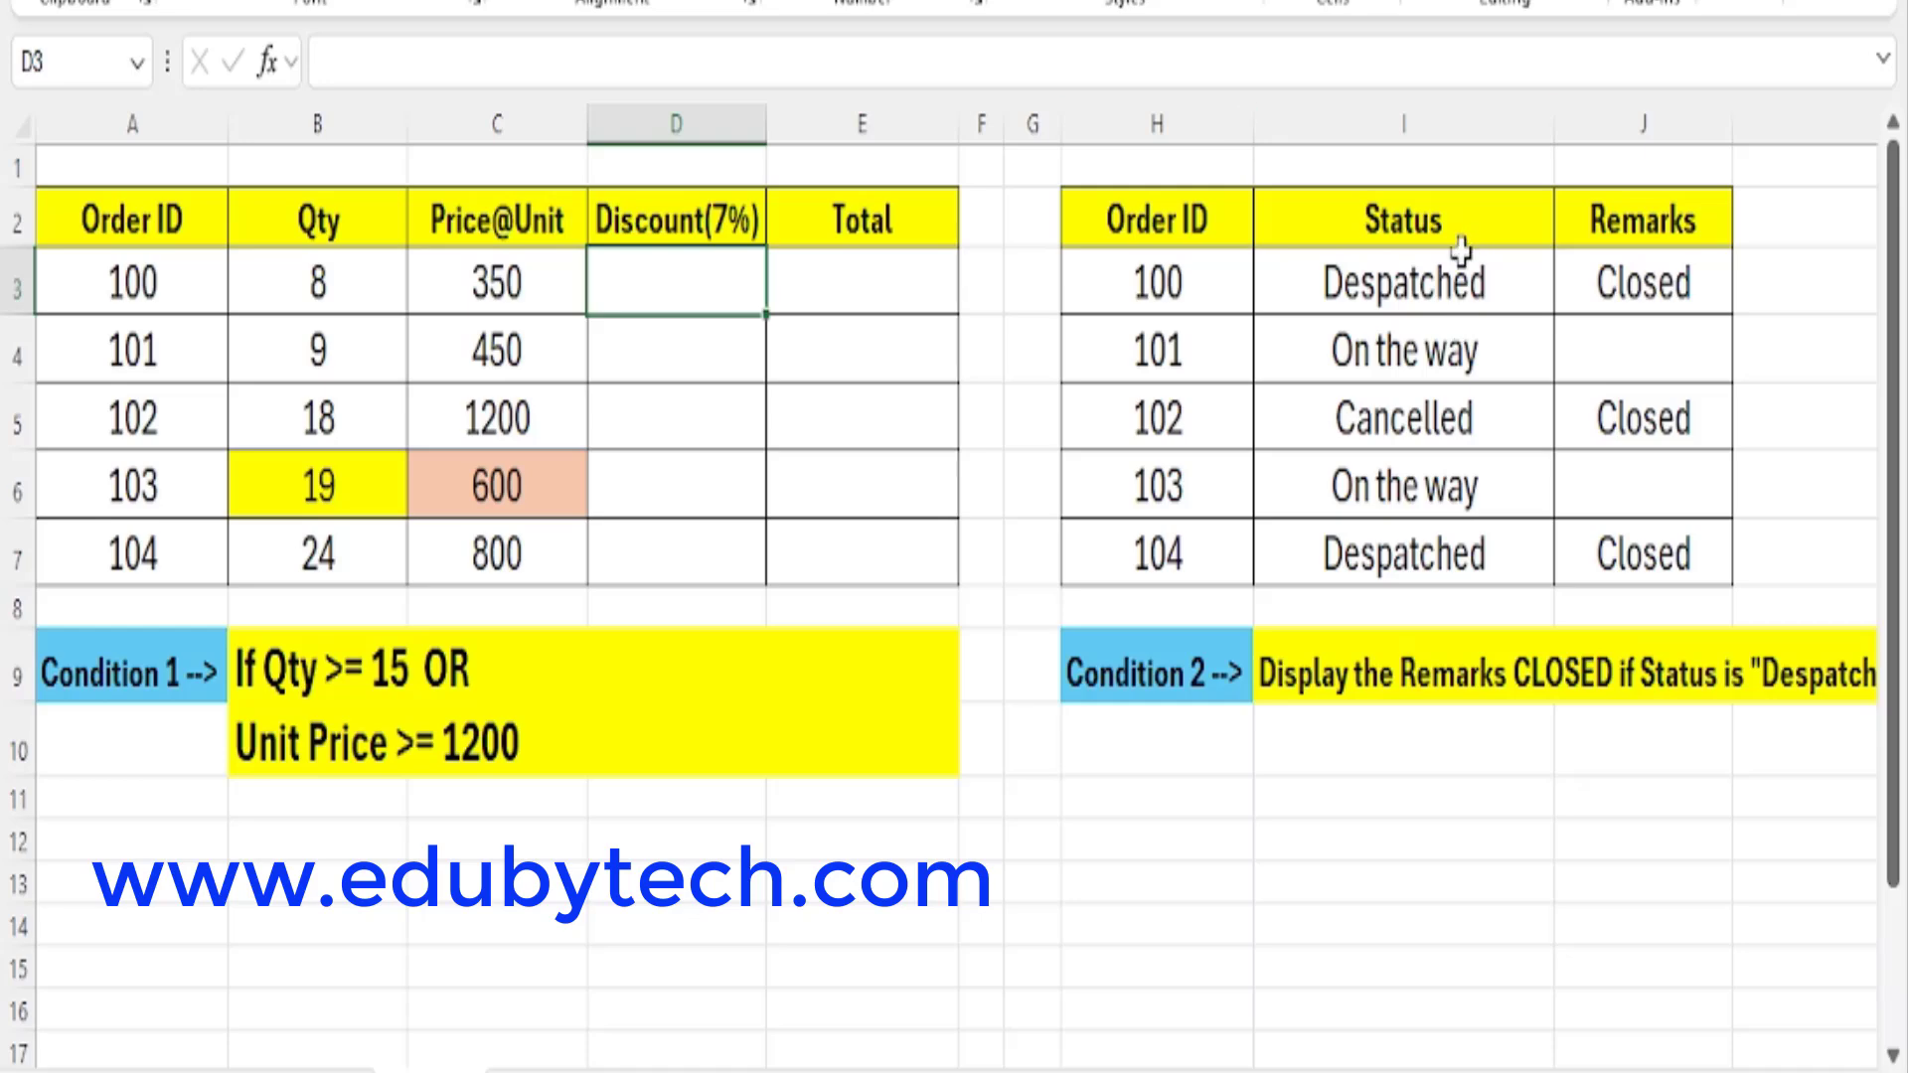
# Start an IF formula in D3 with an OR test whose first condition is B3>=15.
pyautogui.write('==')
pyautogui.write('IF')
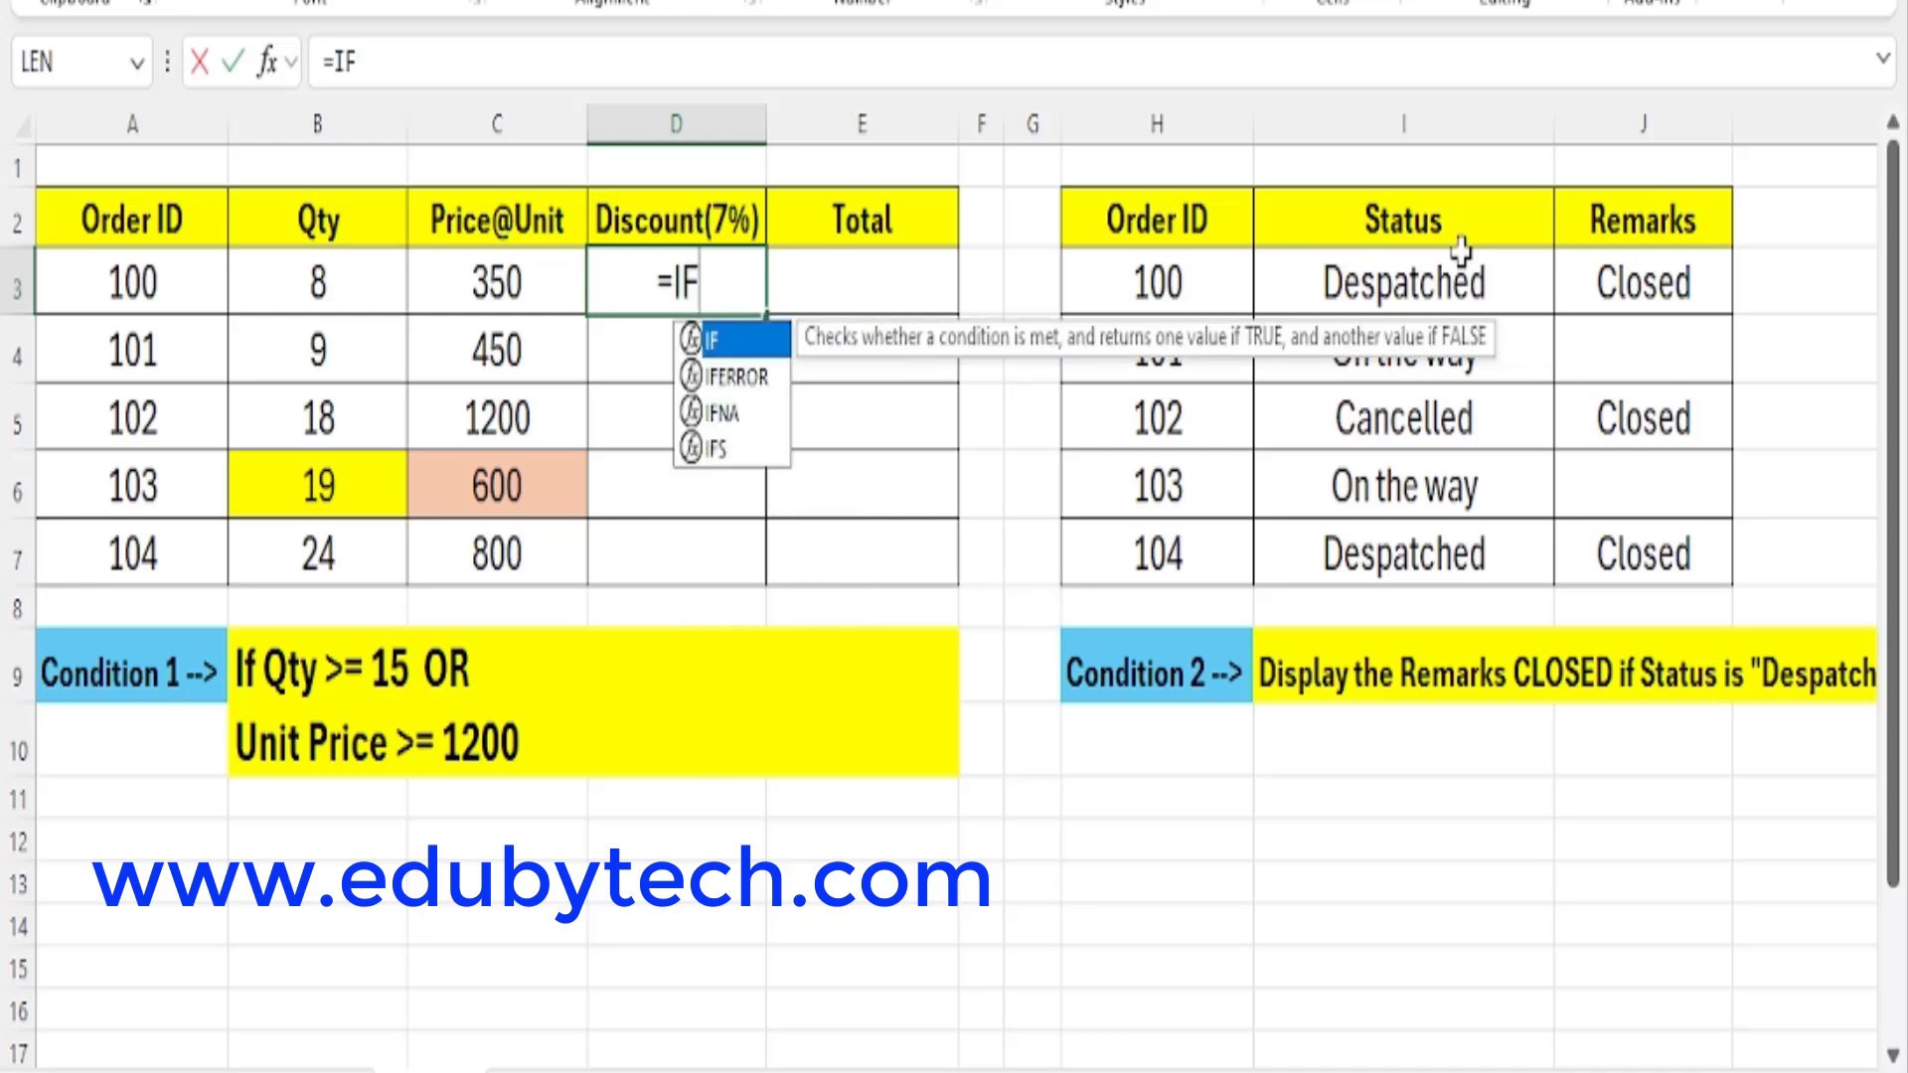
pyautogui.write('(')
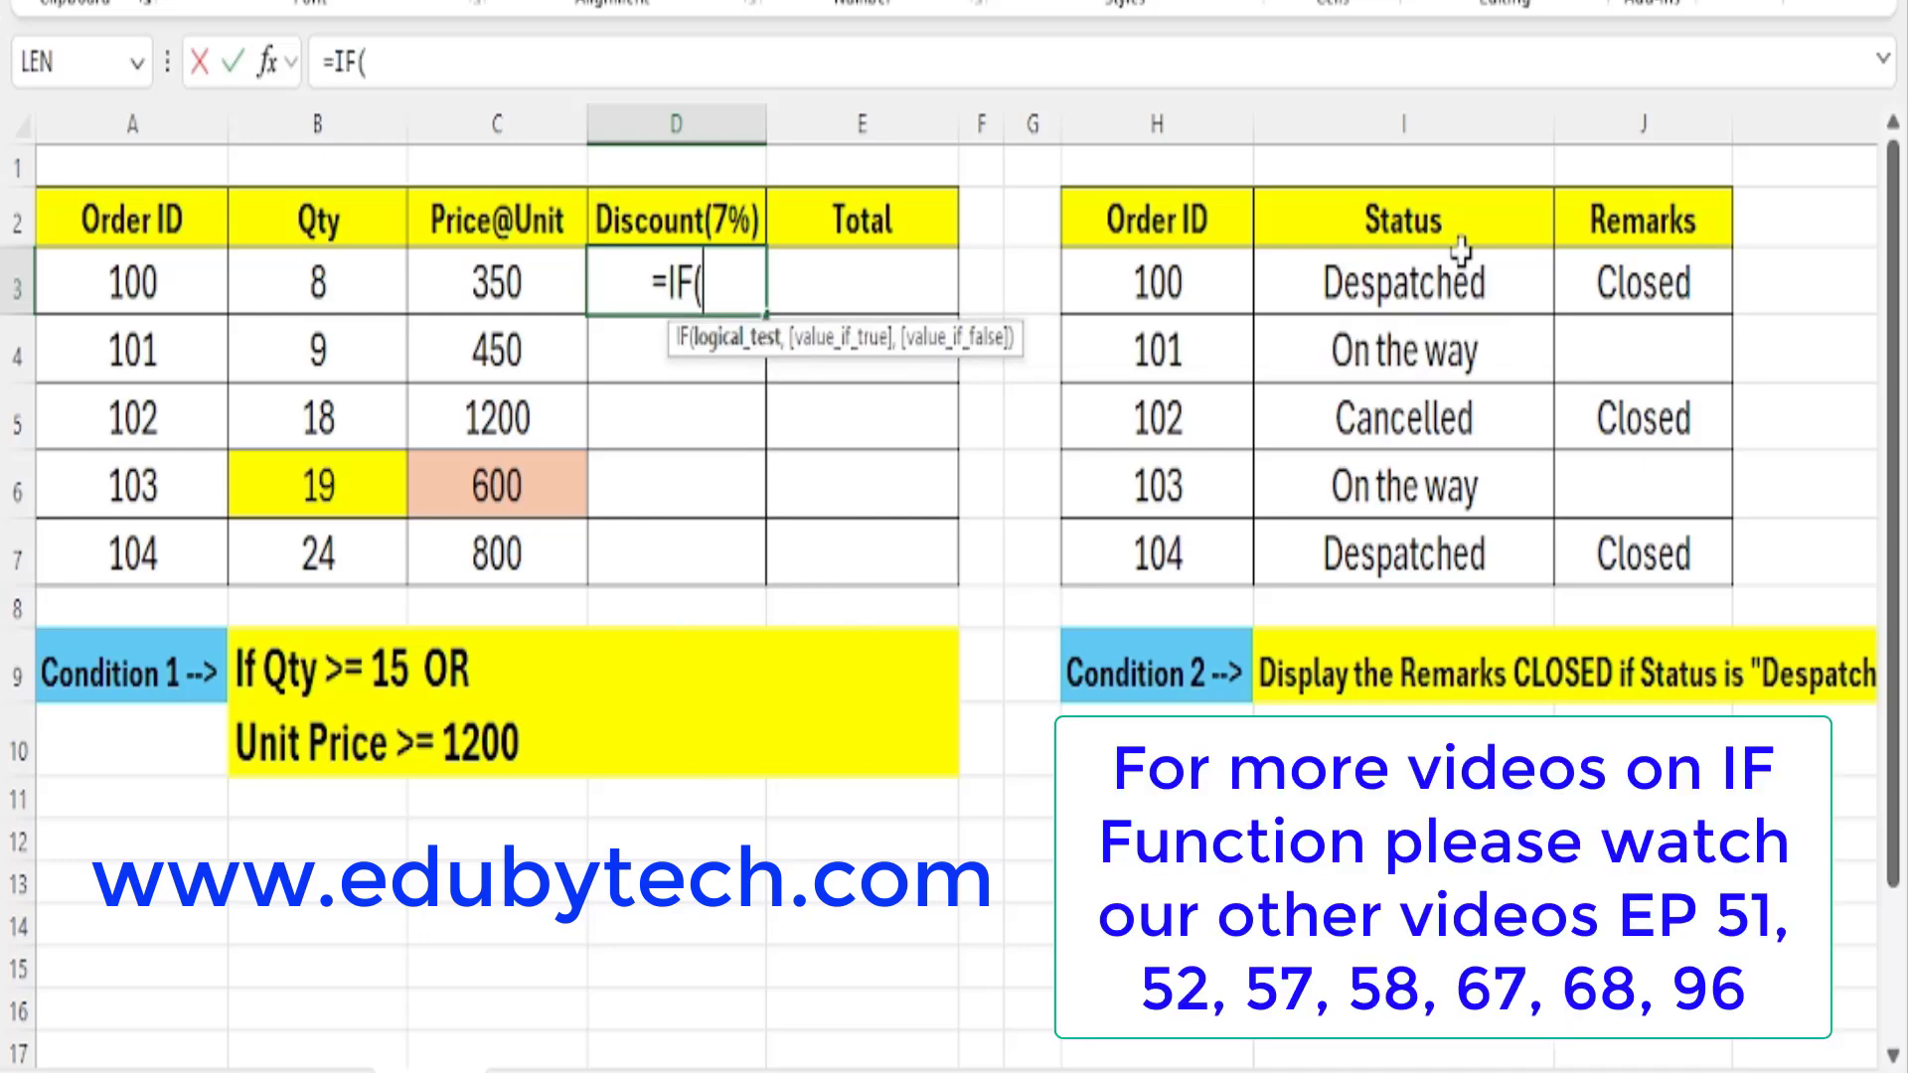
pyautogui.write('OR')
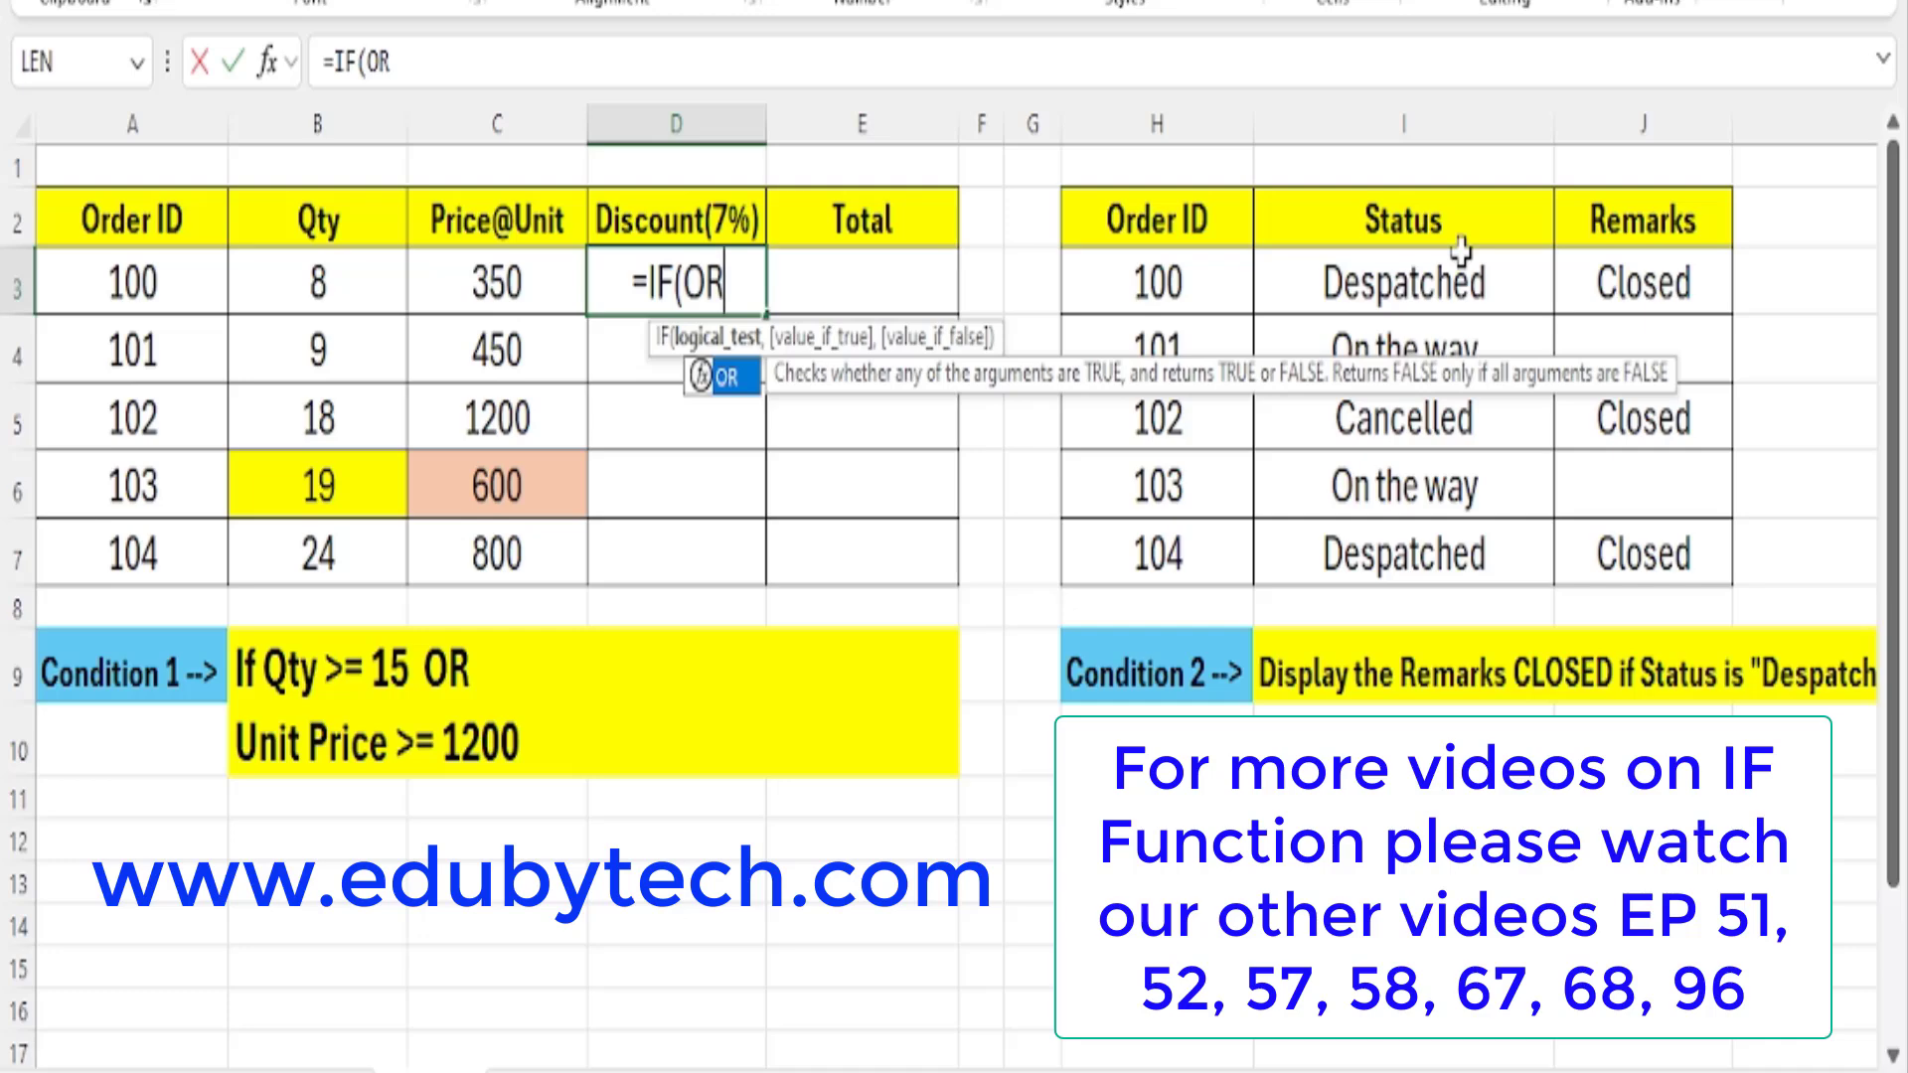
pyautogui.write('(')
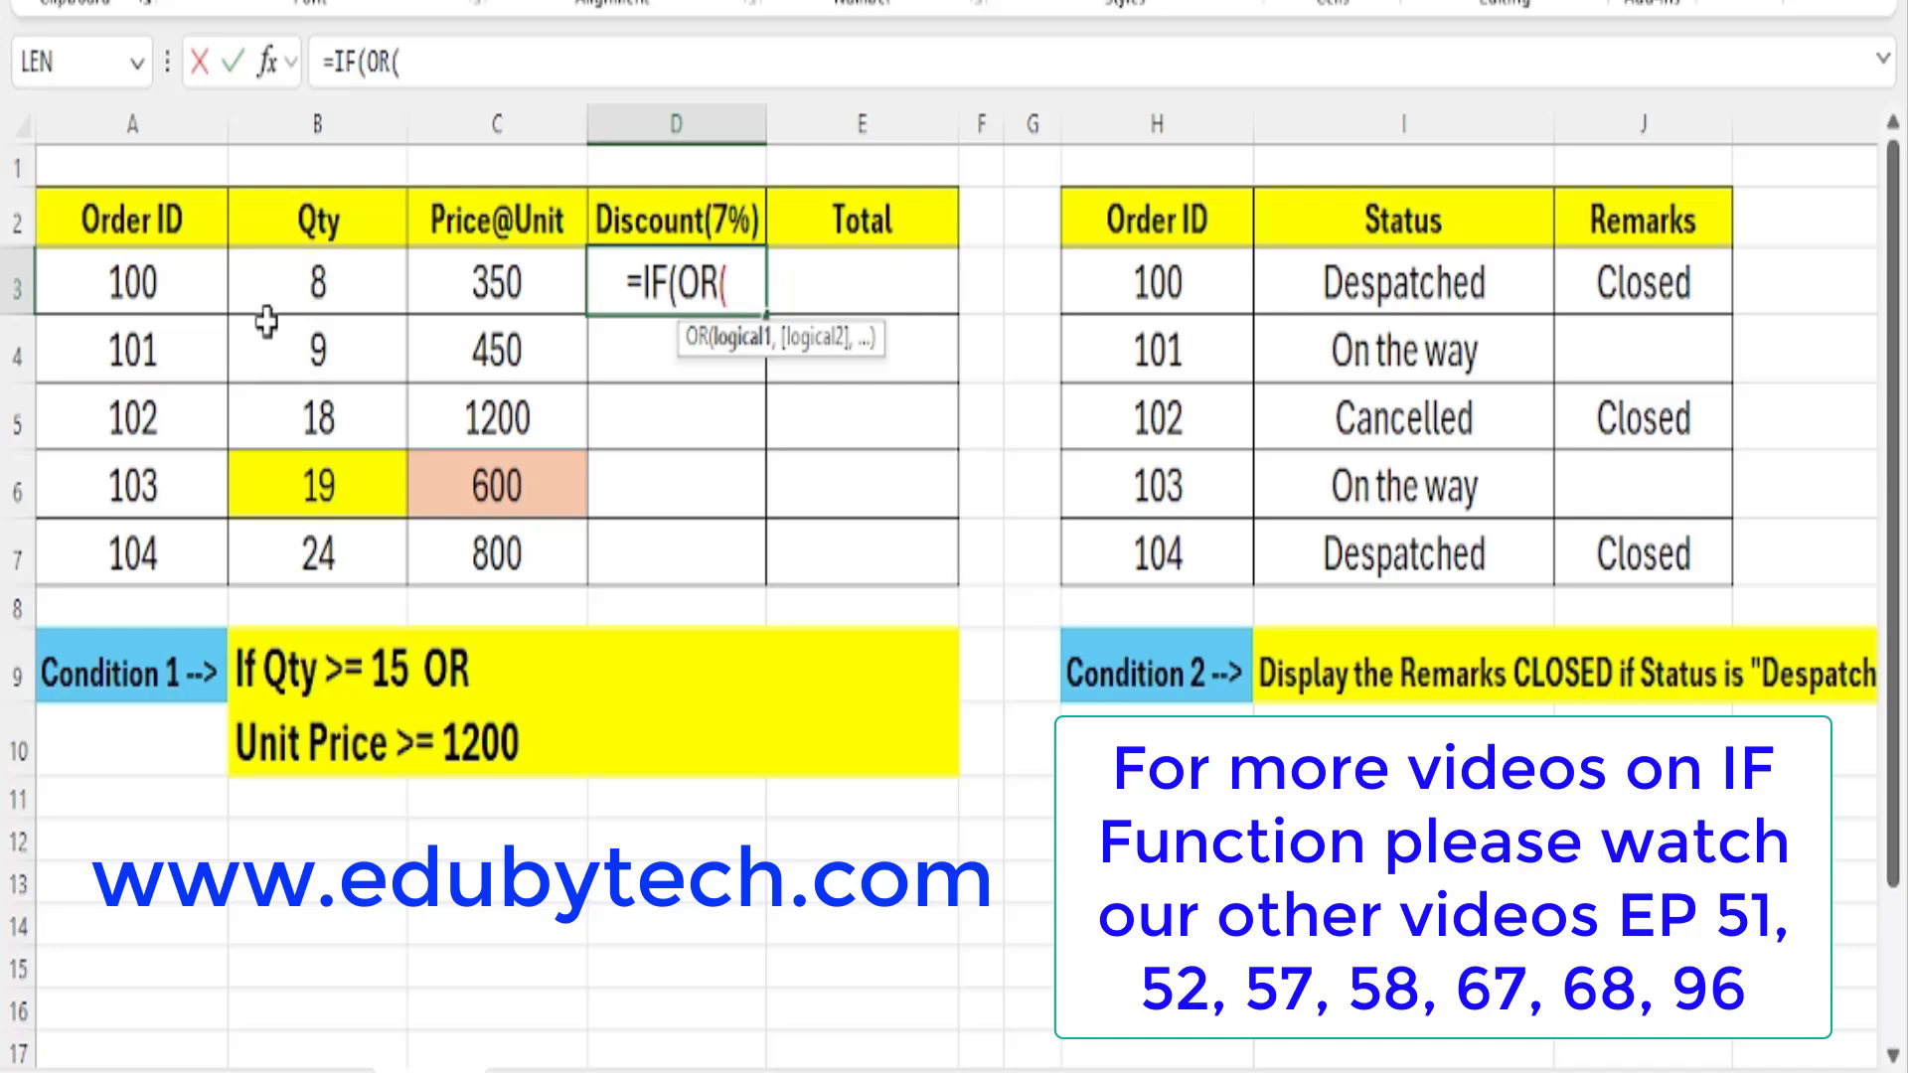
pyautogui.click(343, 274)
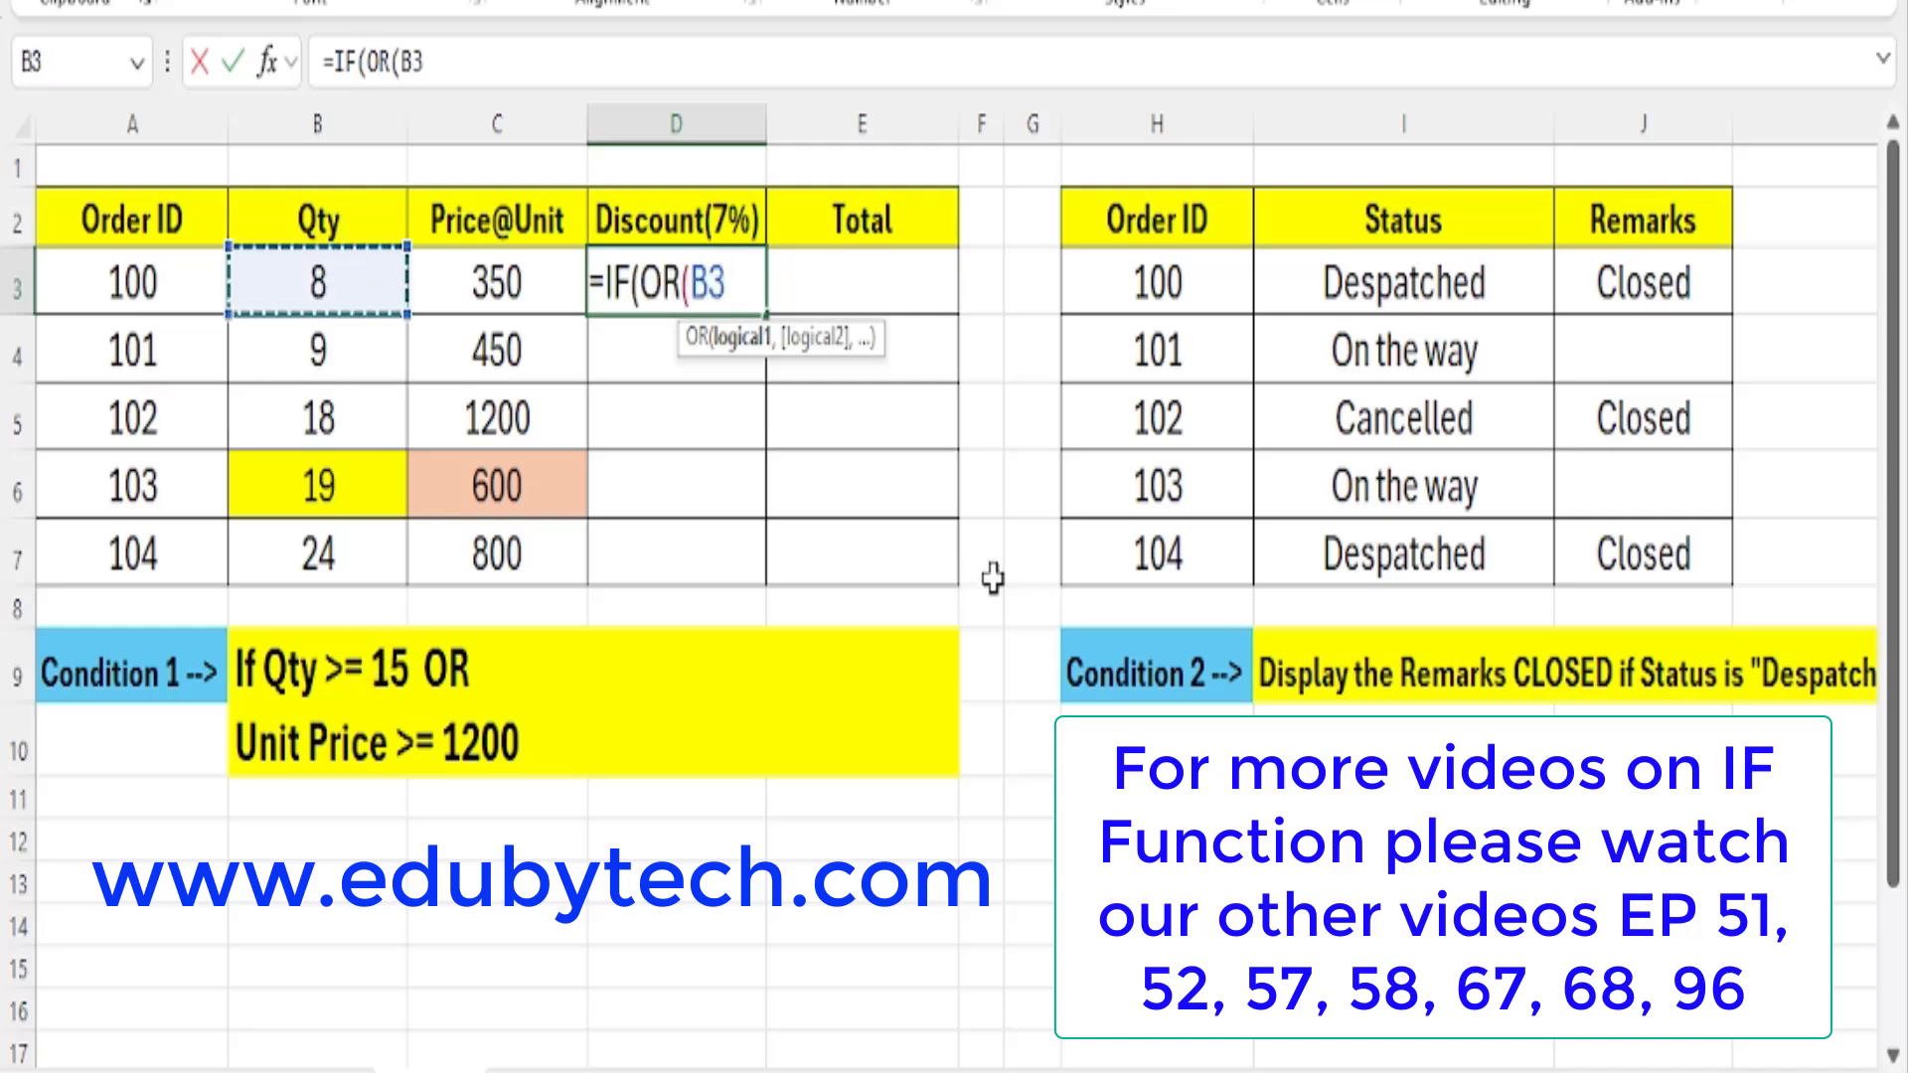
pyautogui.write('>')
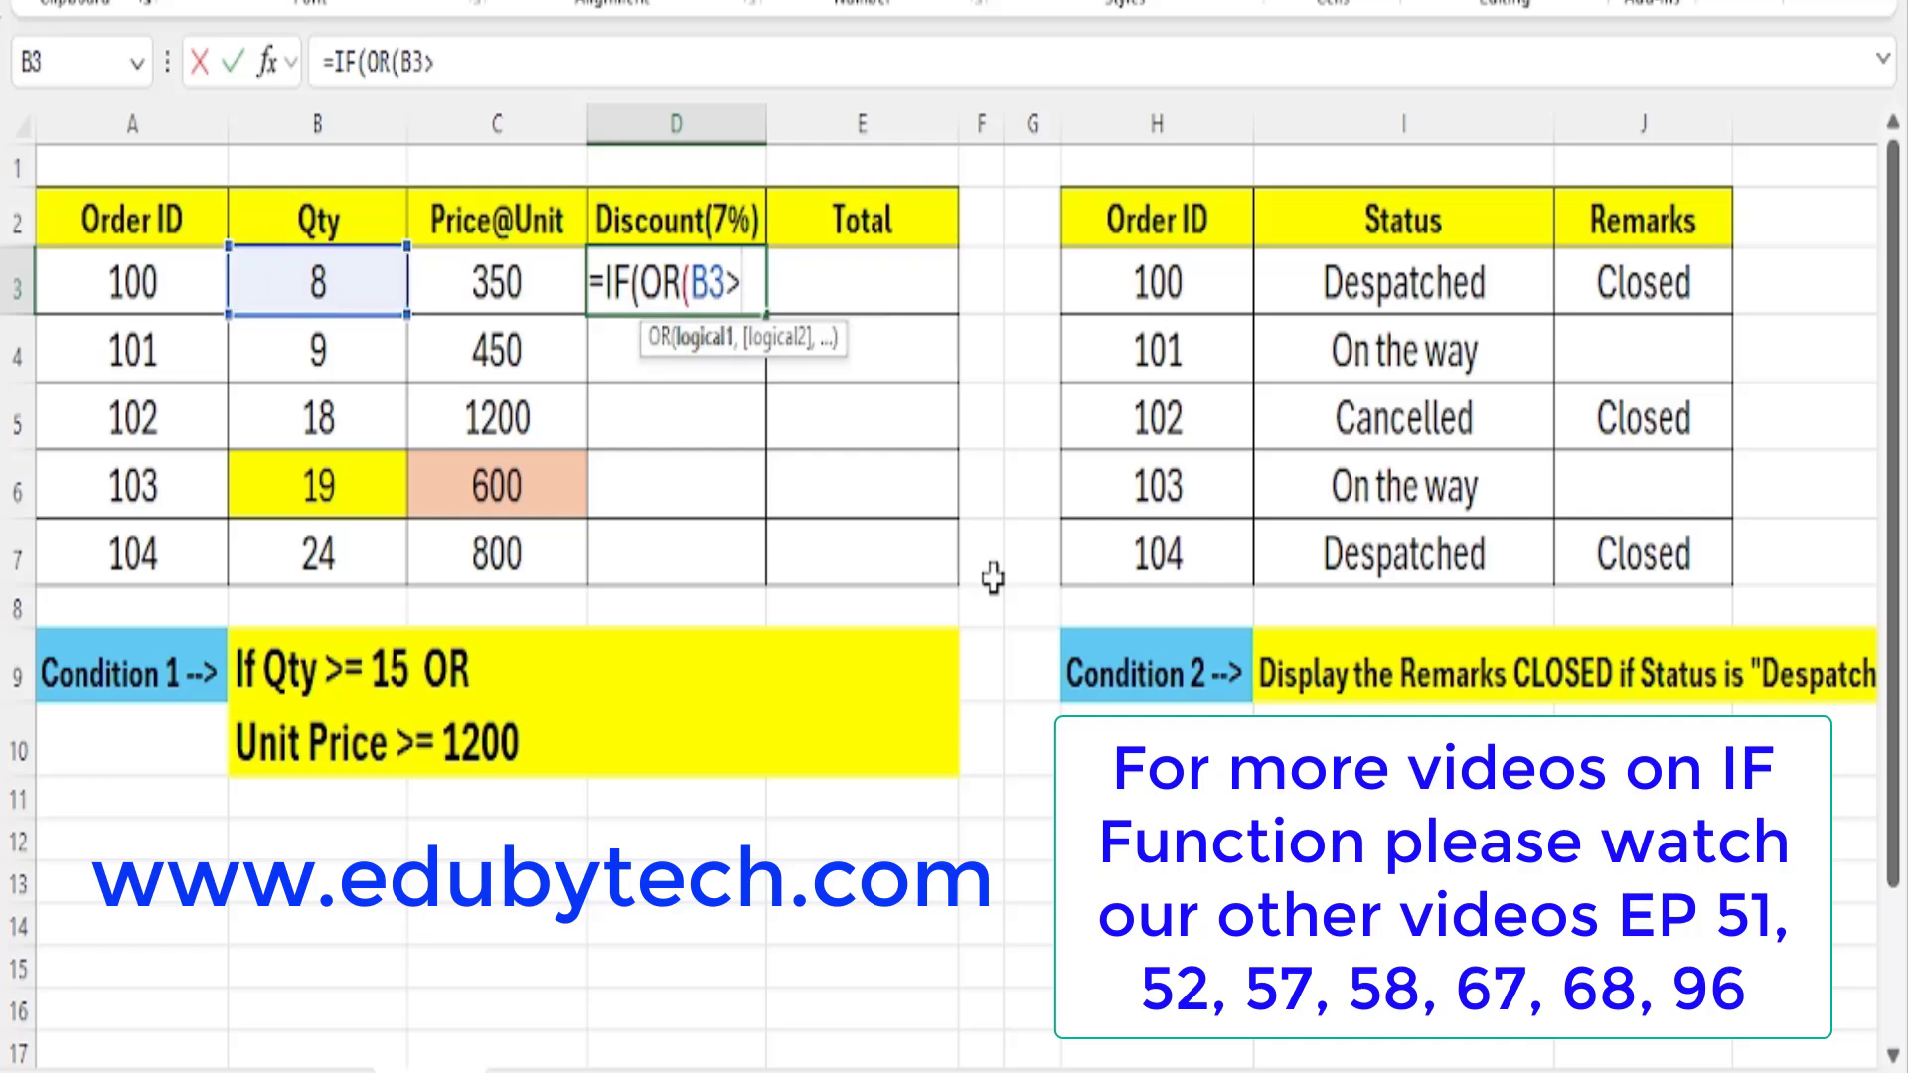
pyautogui.write('=15')
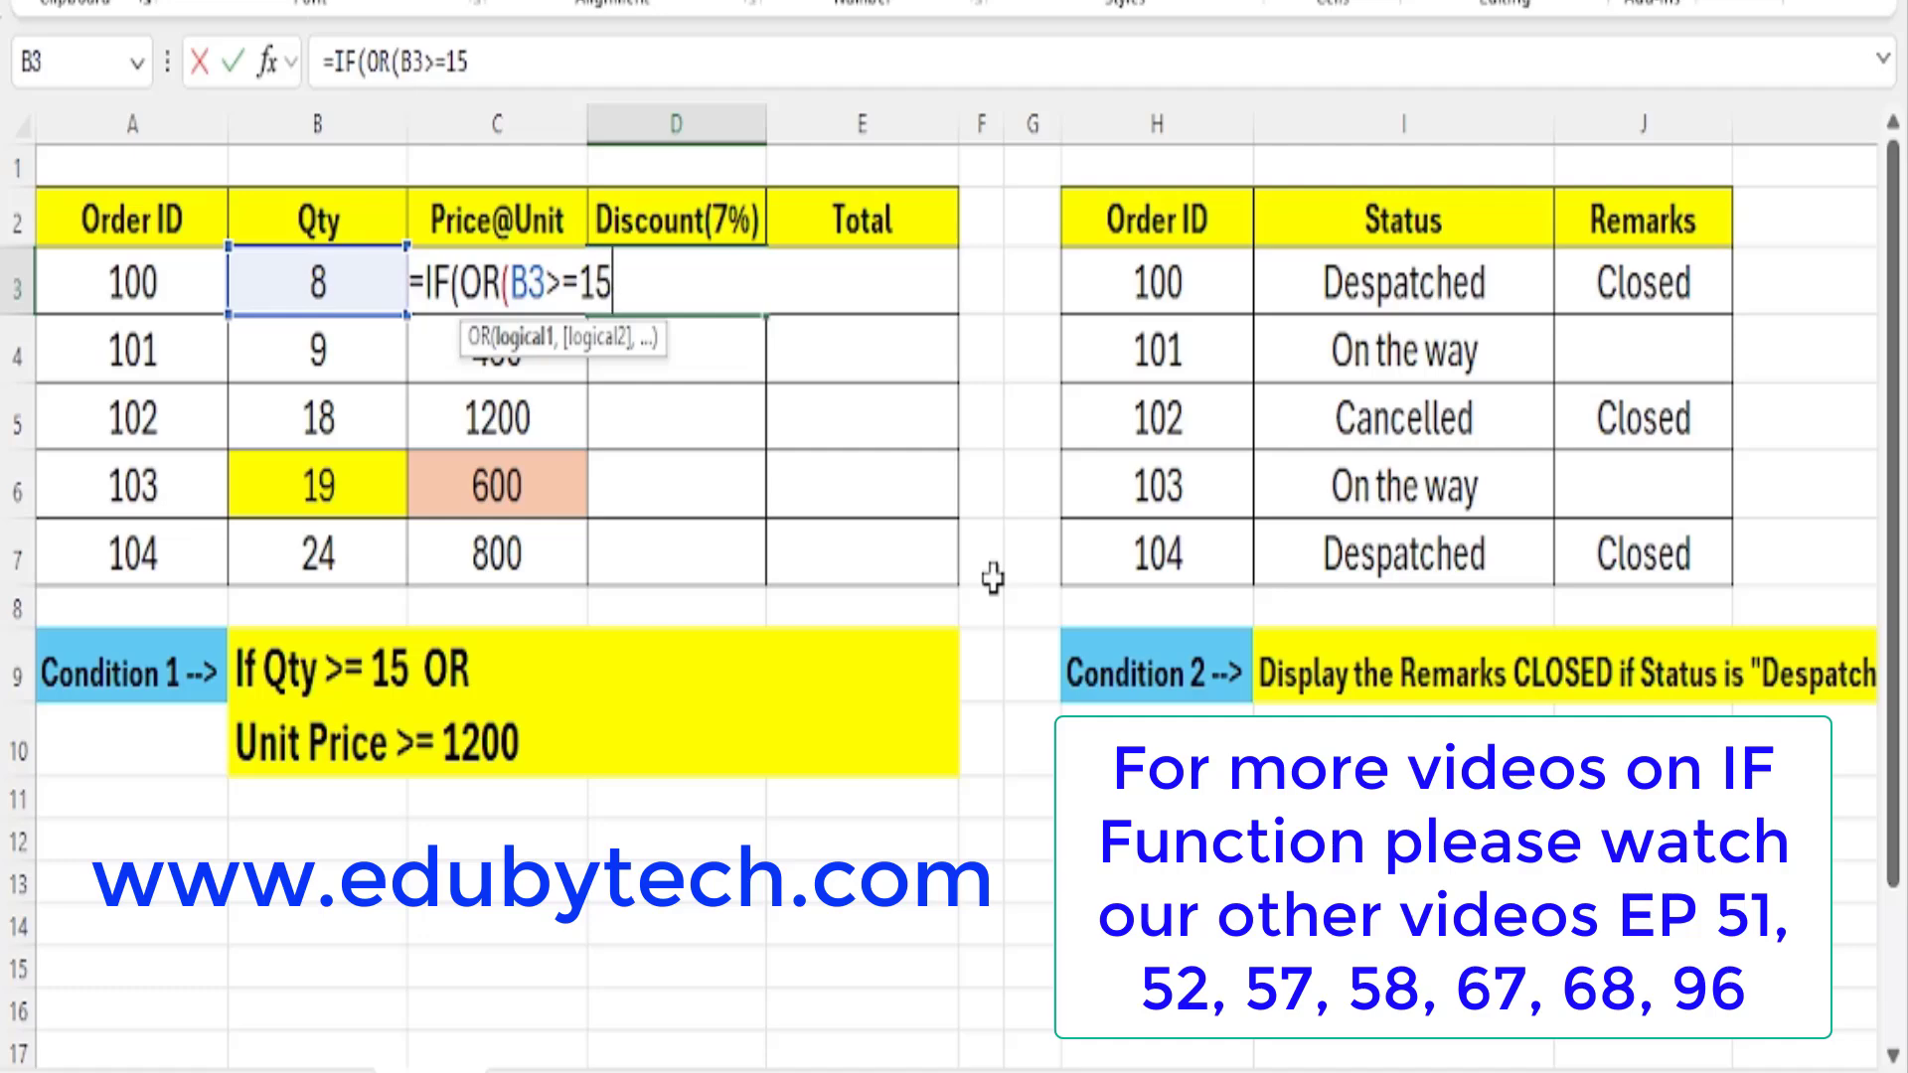
pyautogui.write(',')
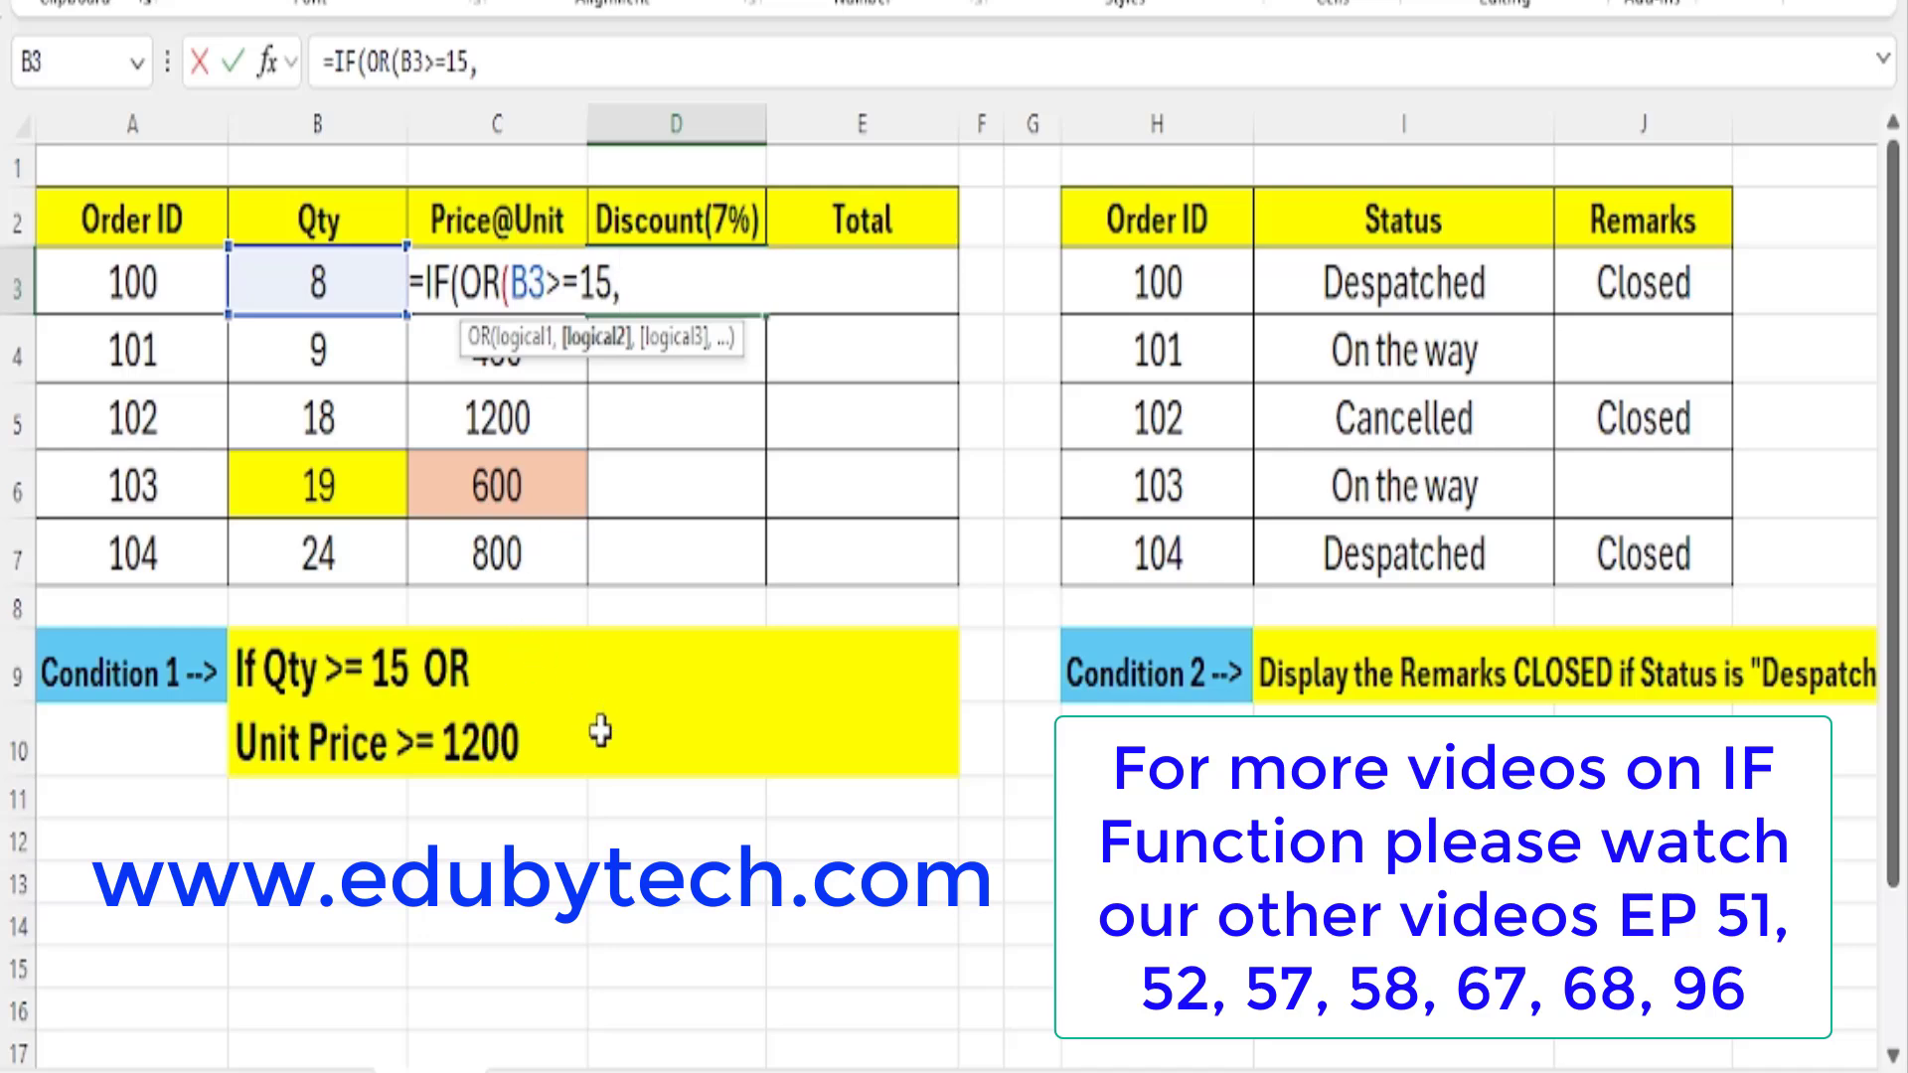
# Add C3>=1200 as the second condition of the OR test in D3 and close the OR function.
pyautogui.write('C')
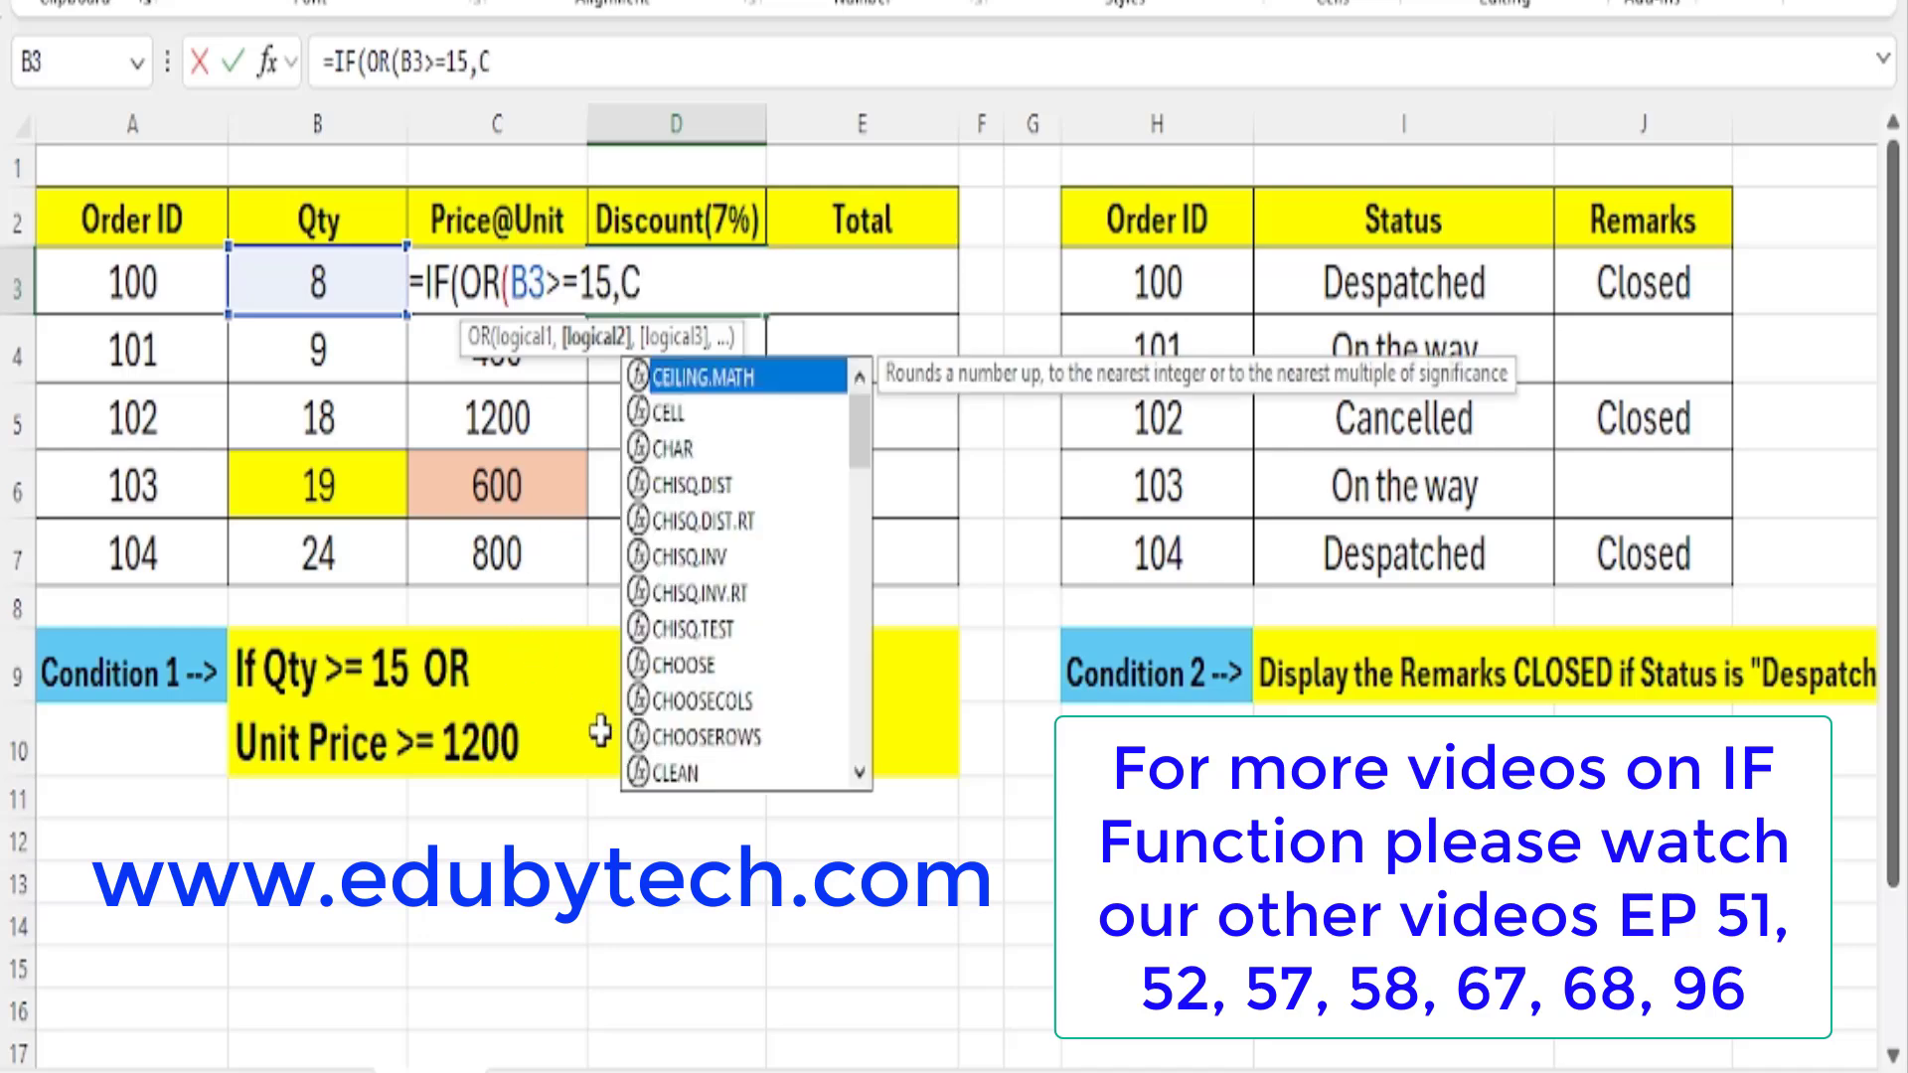
pyautogui.write('3>=')
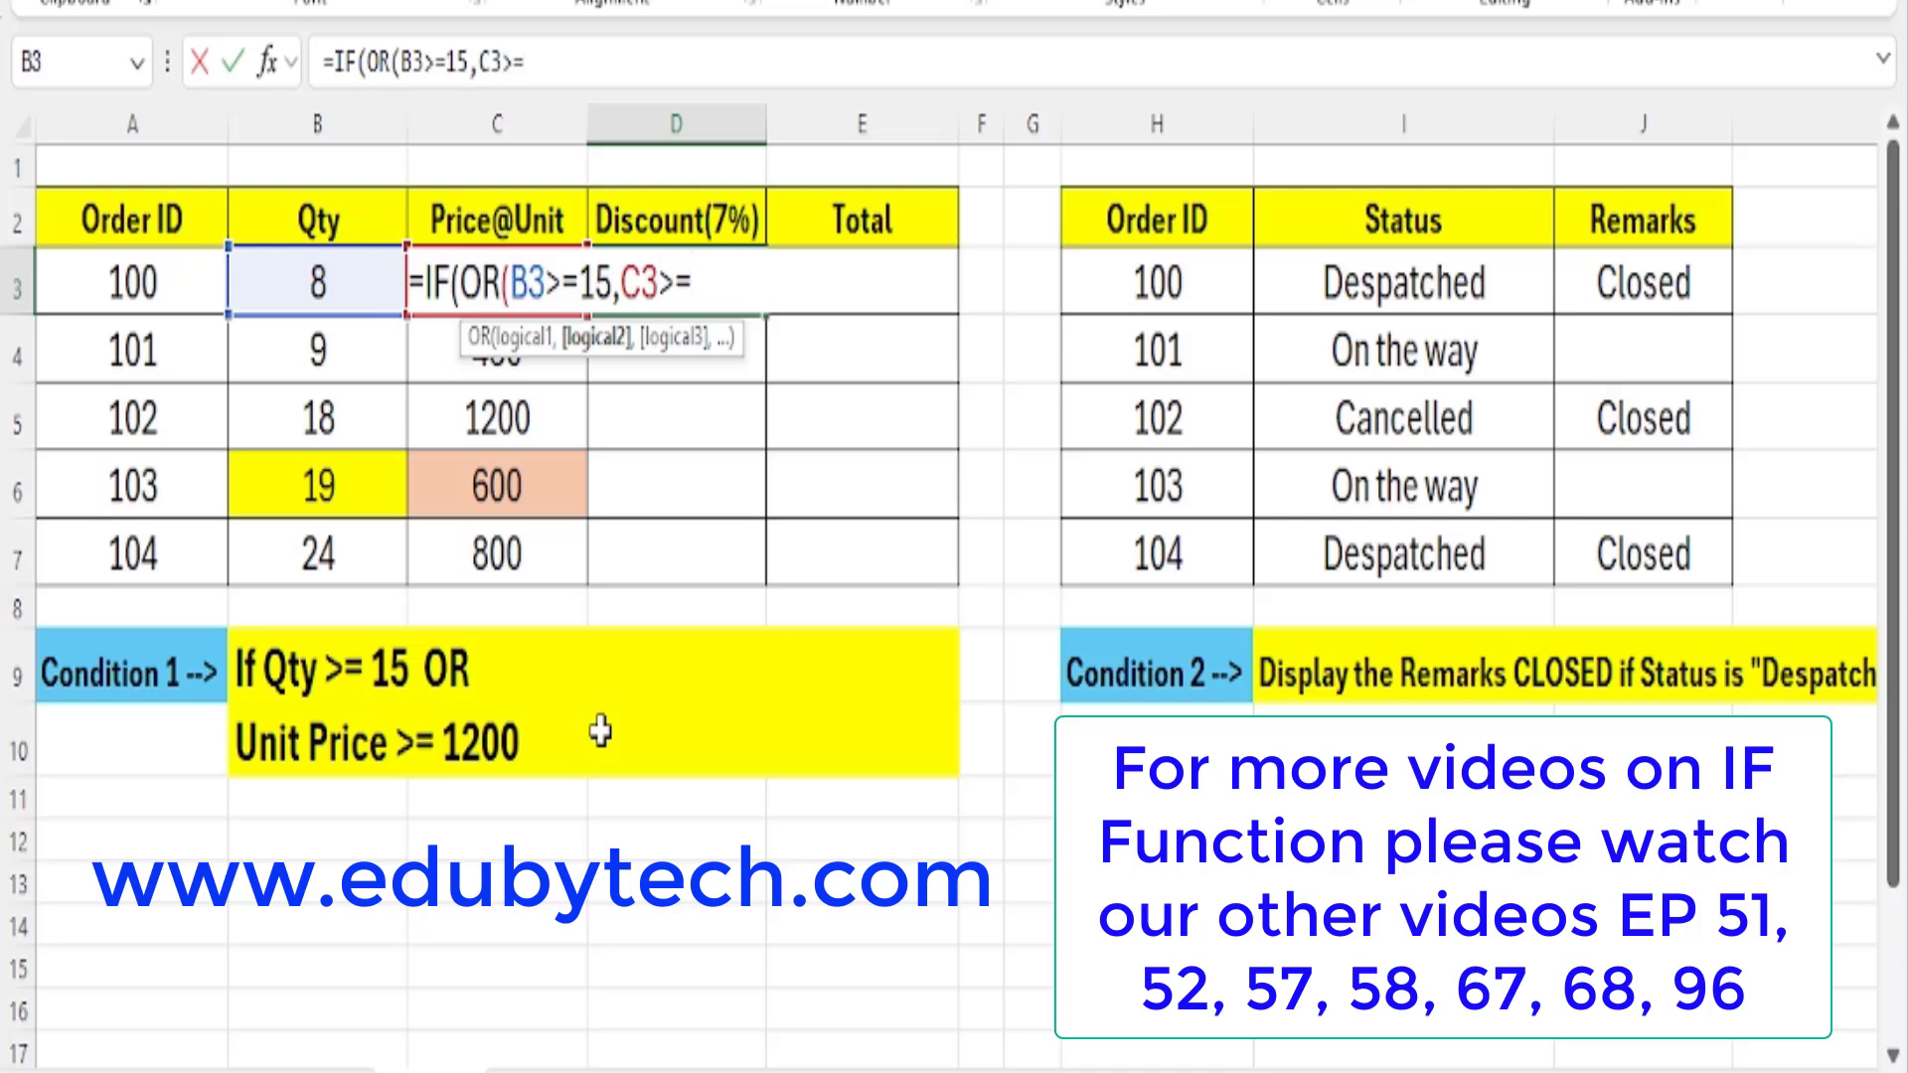
pyautogui.write('1200')
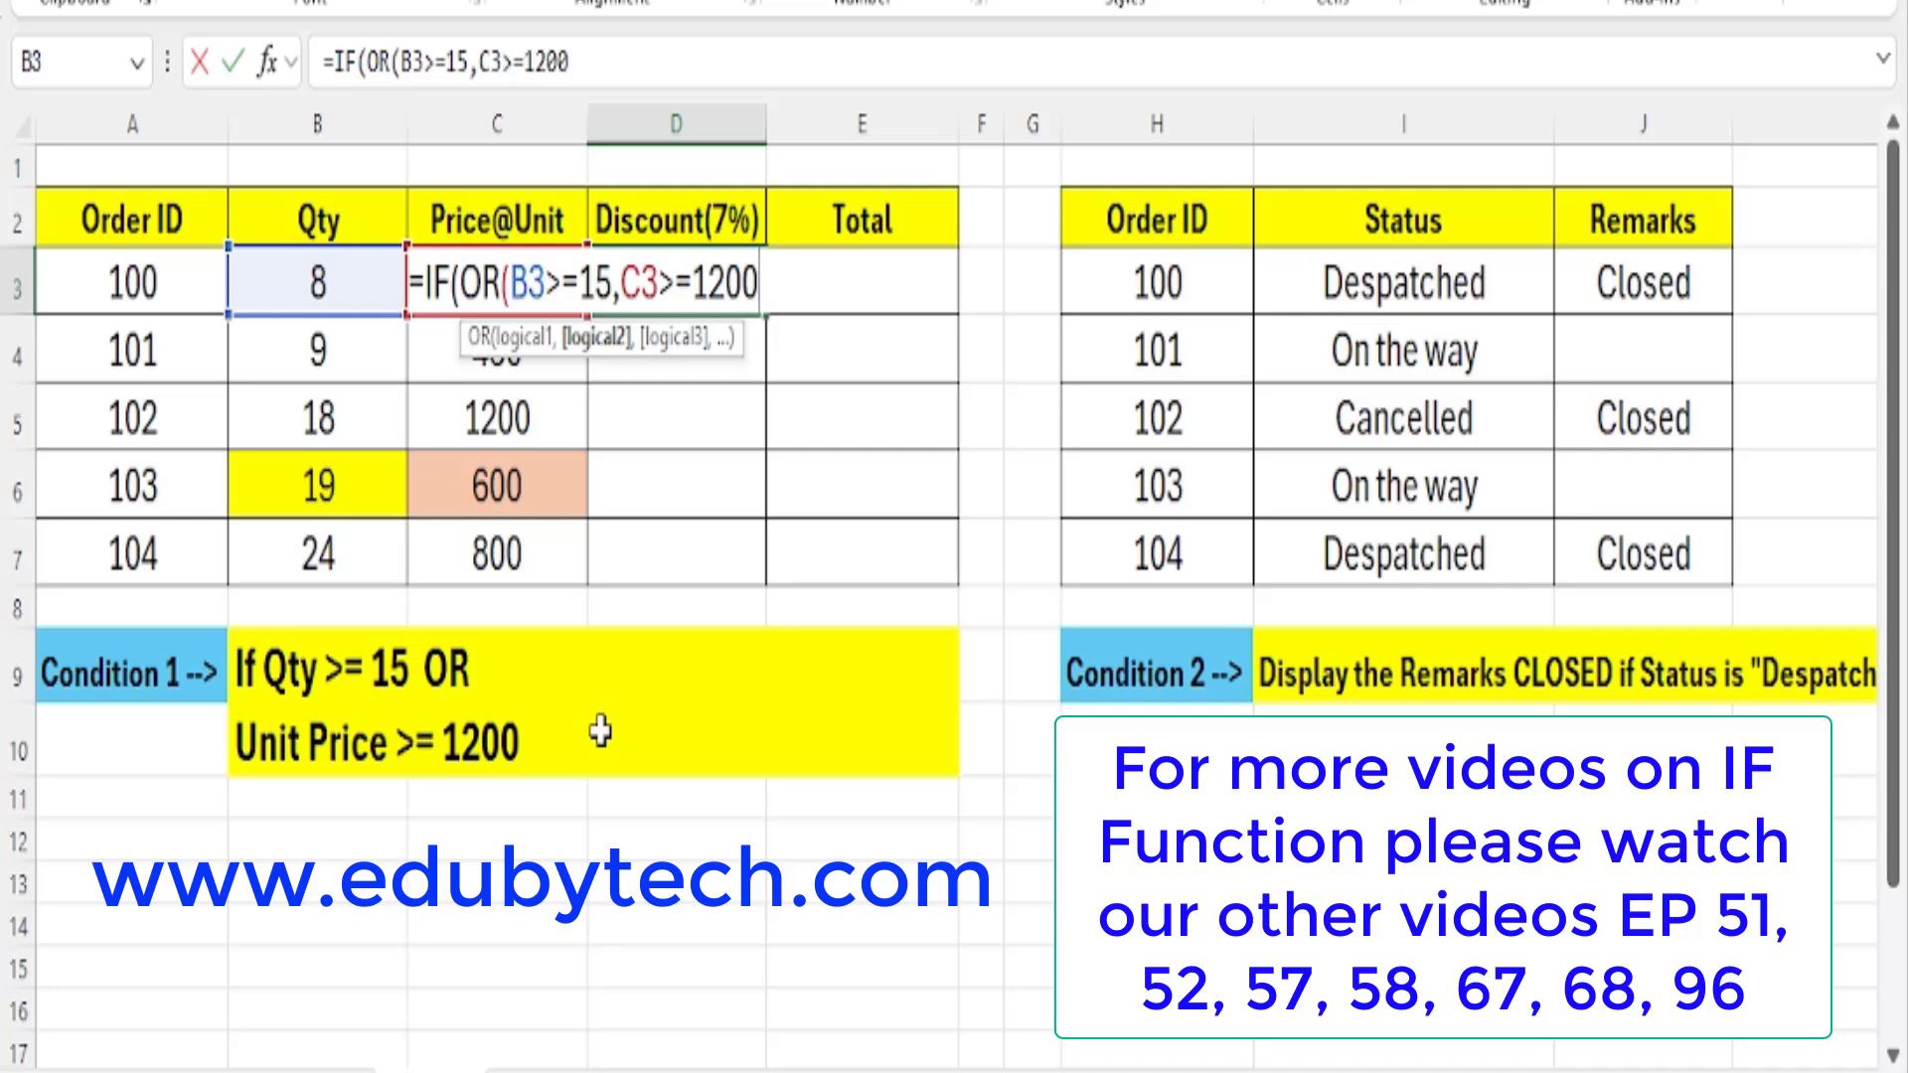
pyautogui.write(')')
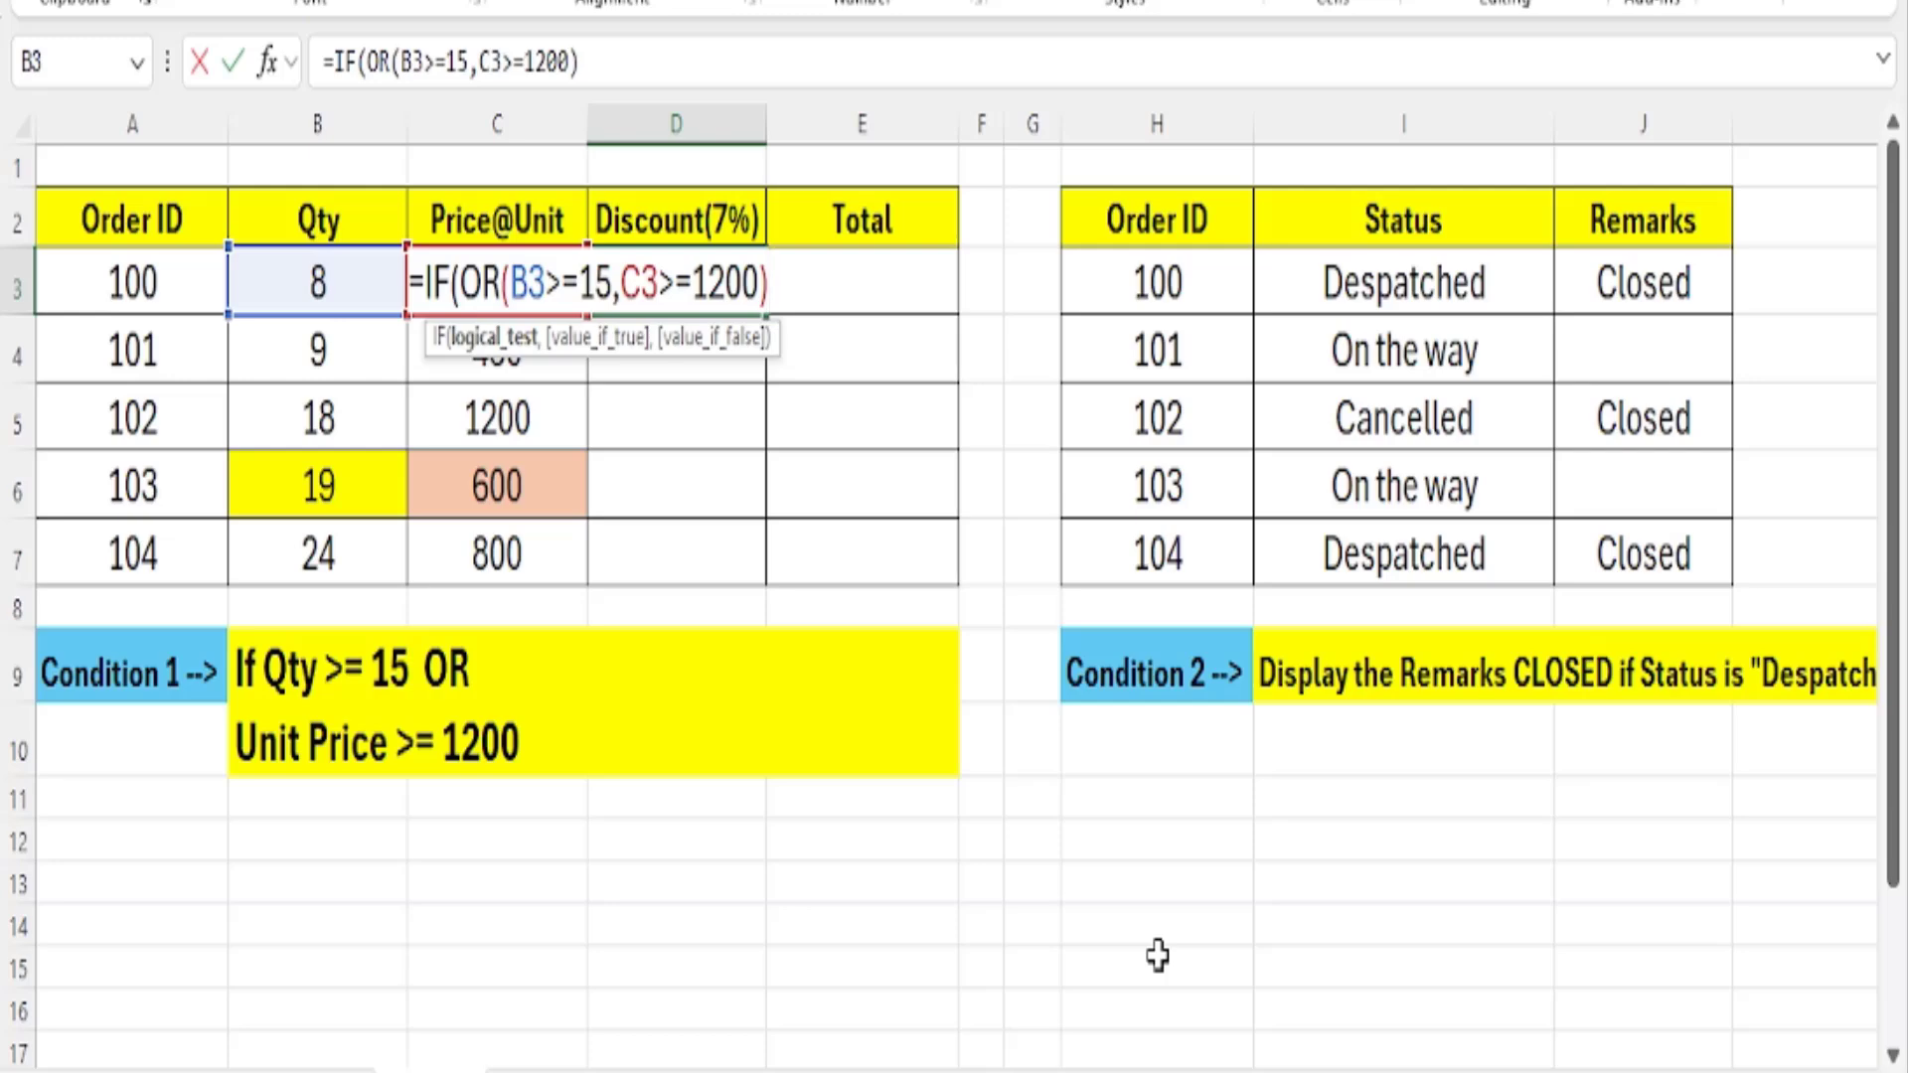
pyautogui.write('"y')
pyautogui.press('BackSpace')
pyautogui.press('BackSpace')
pyautogui.press('BackSpace')
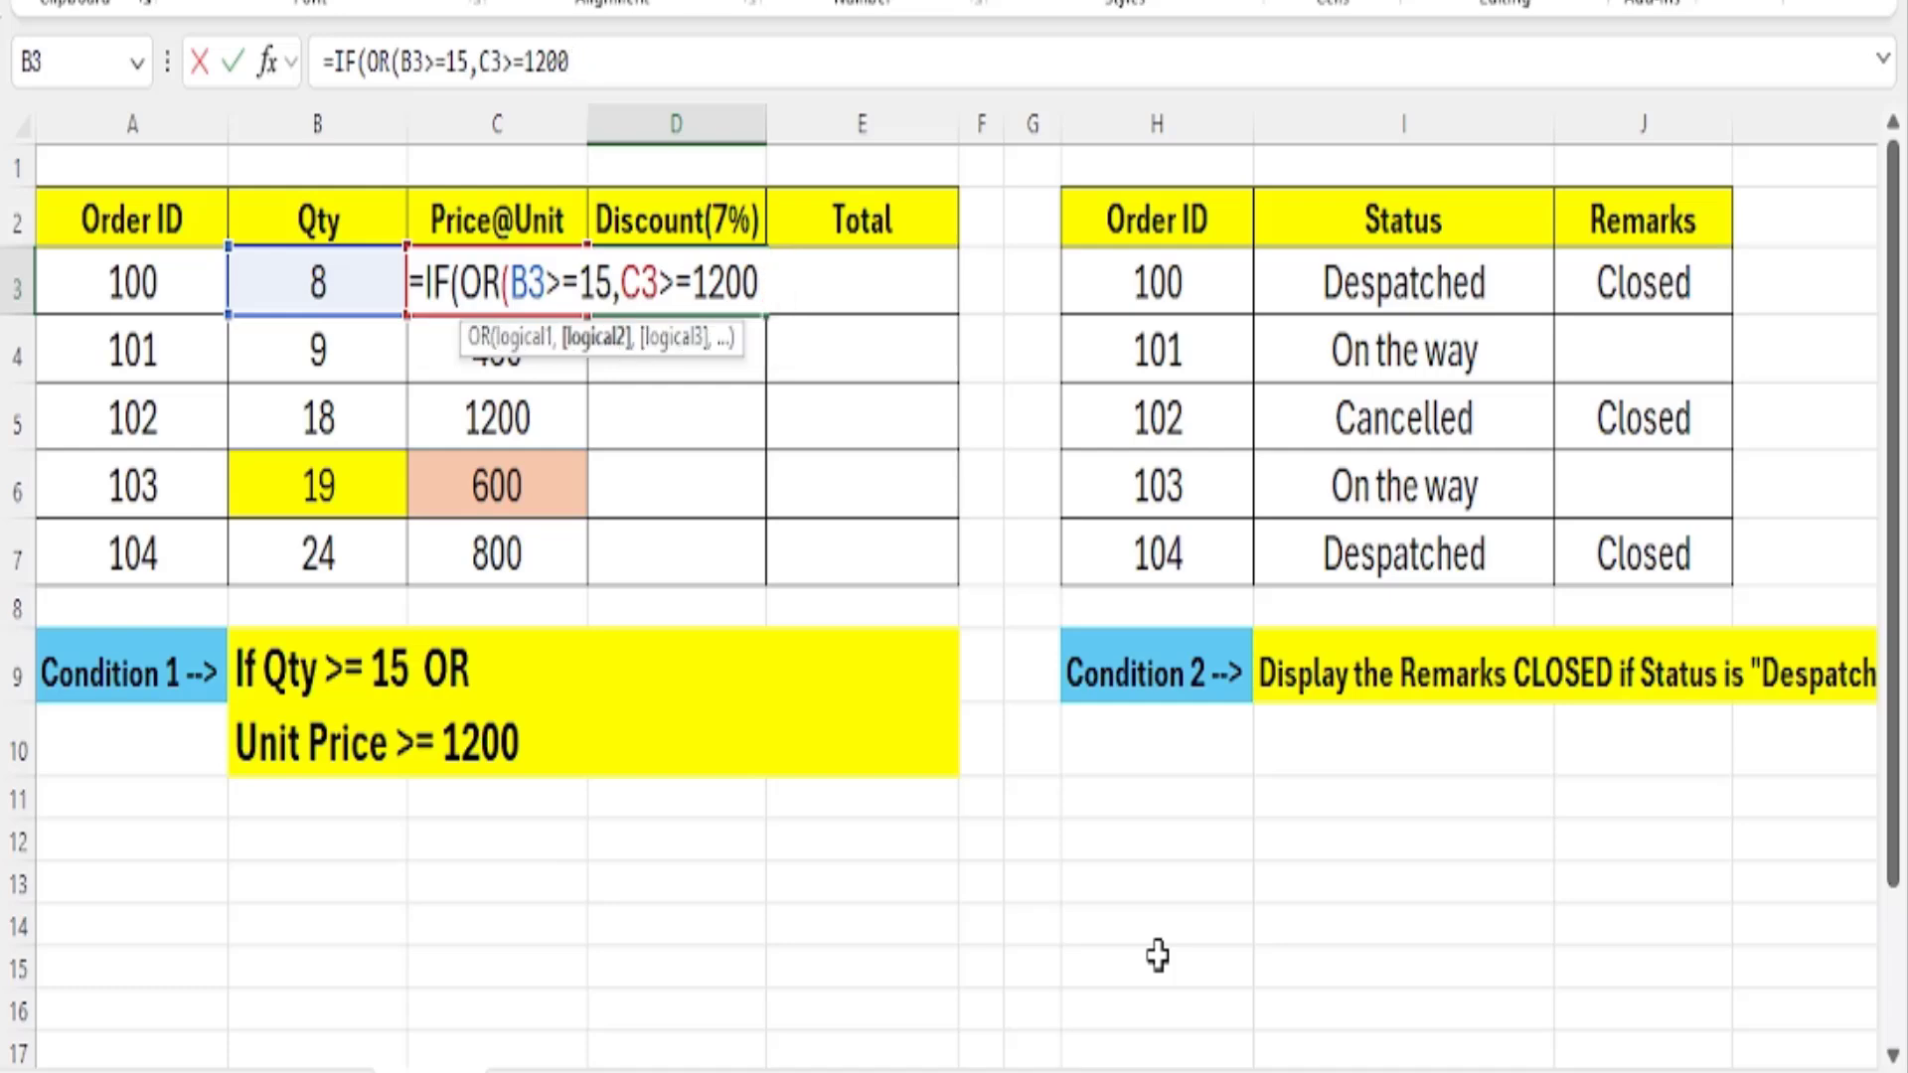
# Close the OR test in D3 and add "Yes" as the IF formula's value if true.
pyautogui.write('),"yES')
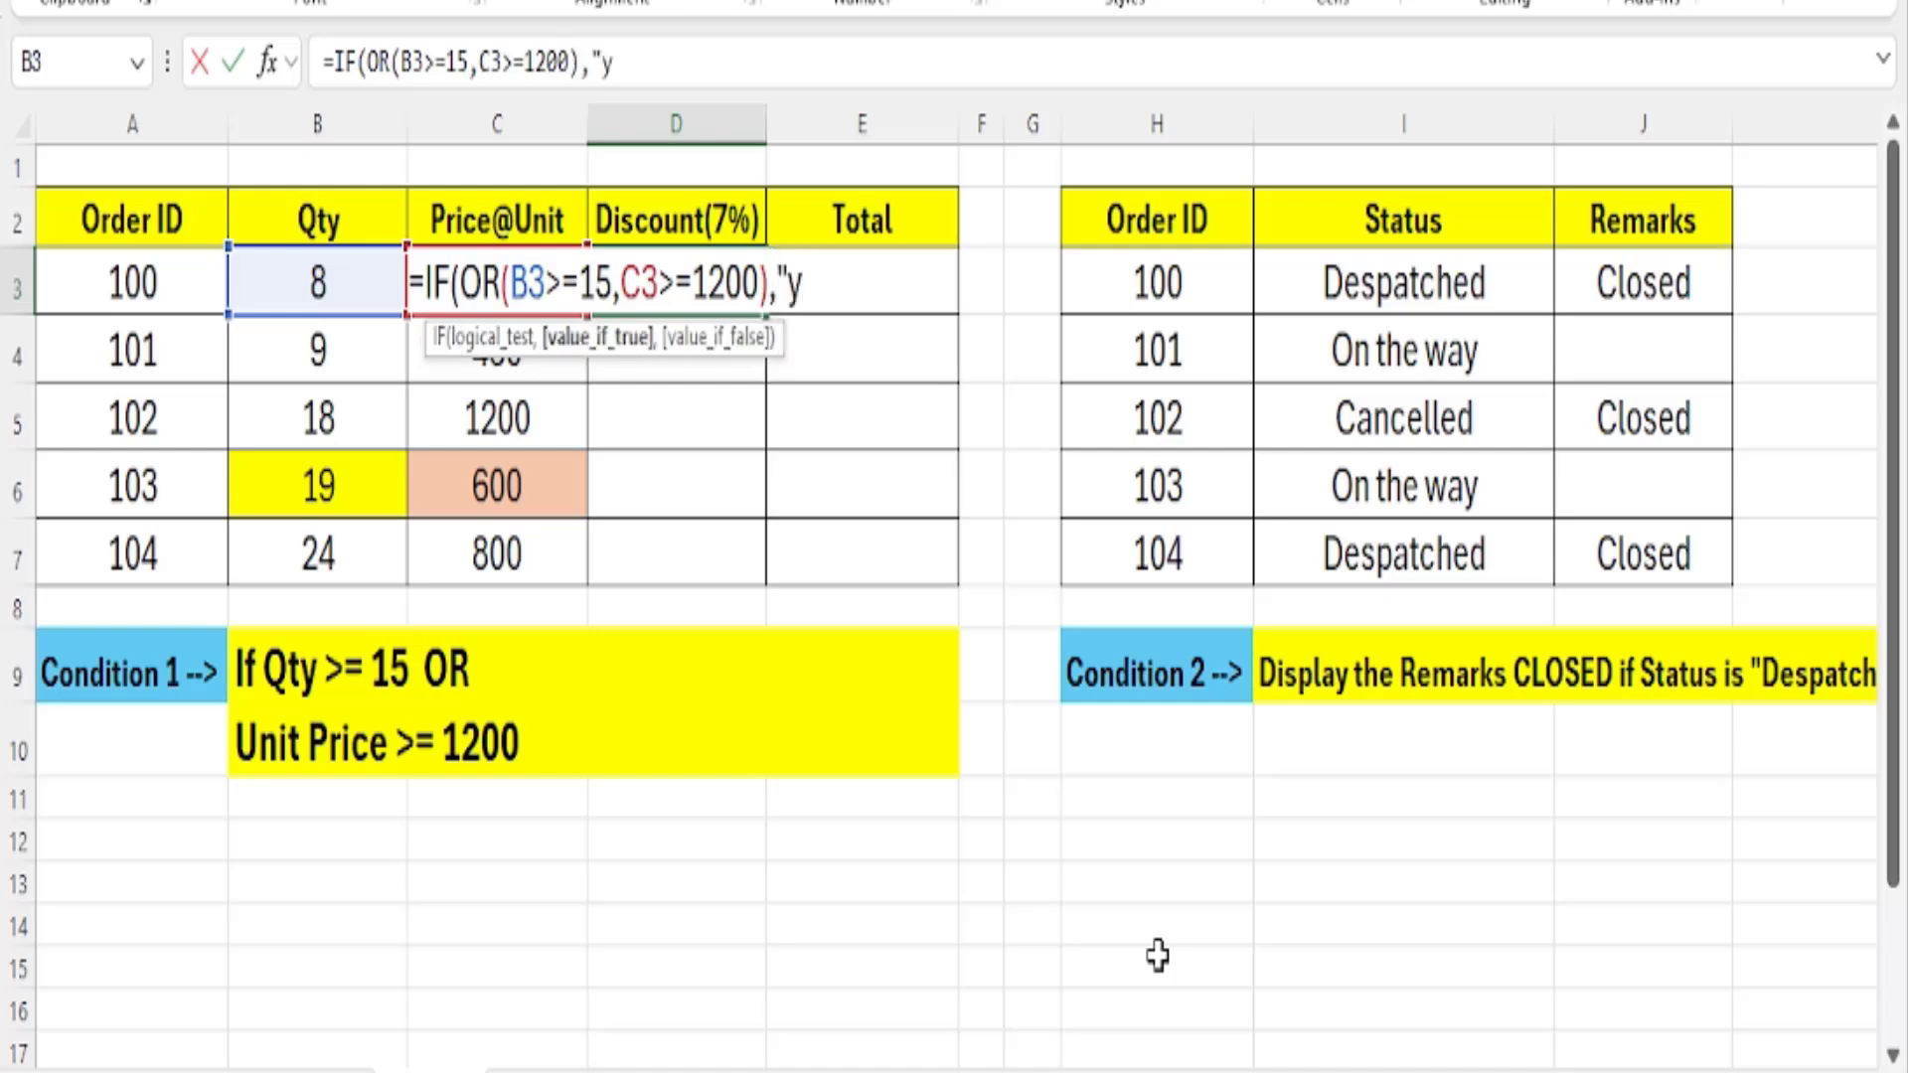
pyautogui.press('BackSpace')
pyautogui.press('BackSpace')
pyautogui.press('BackSpace')
pyautogui.write('Yes"')
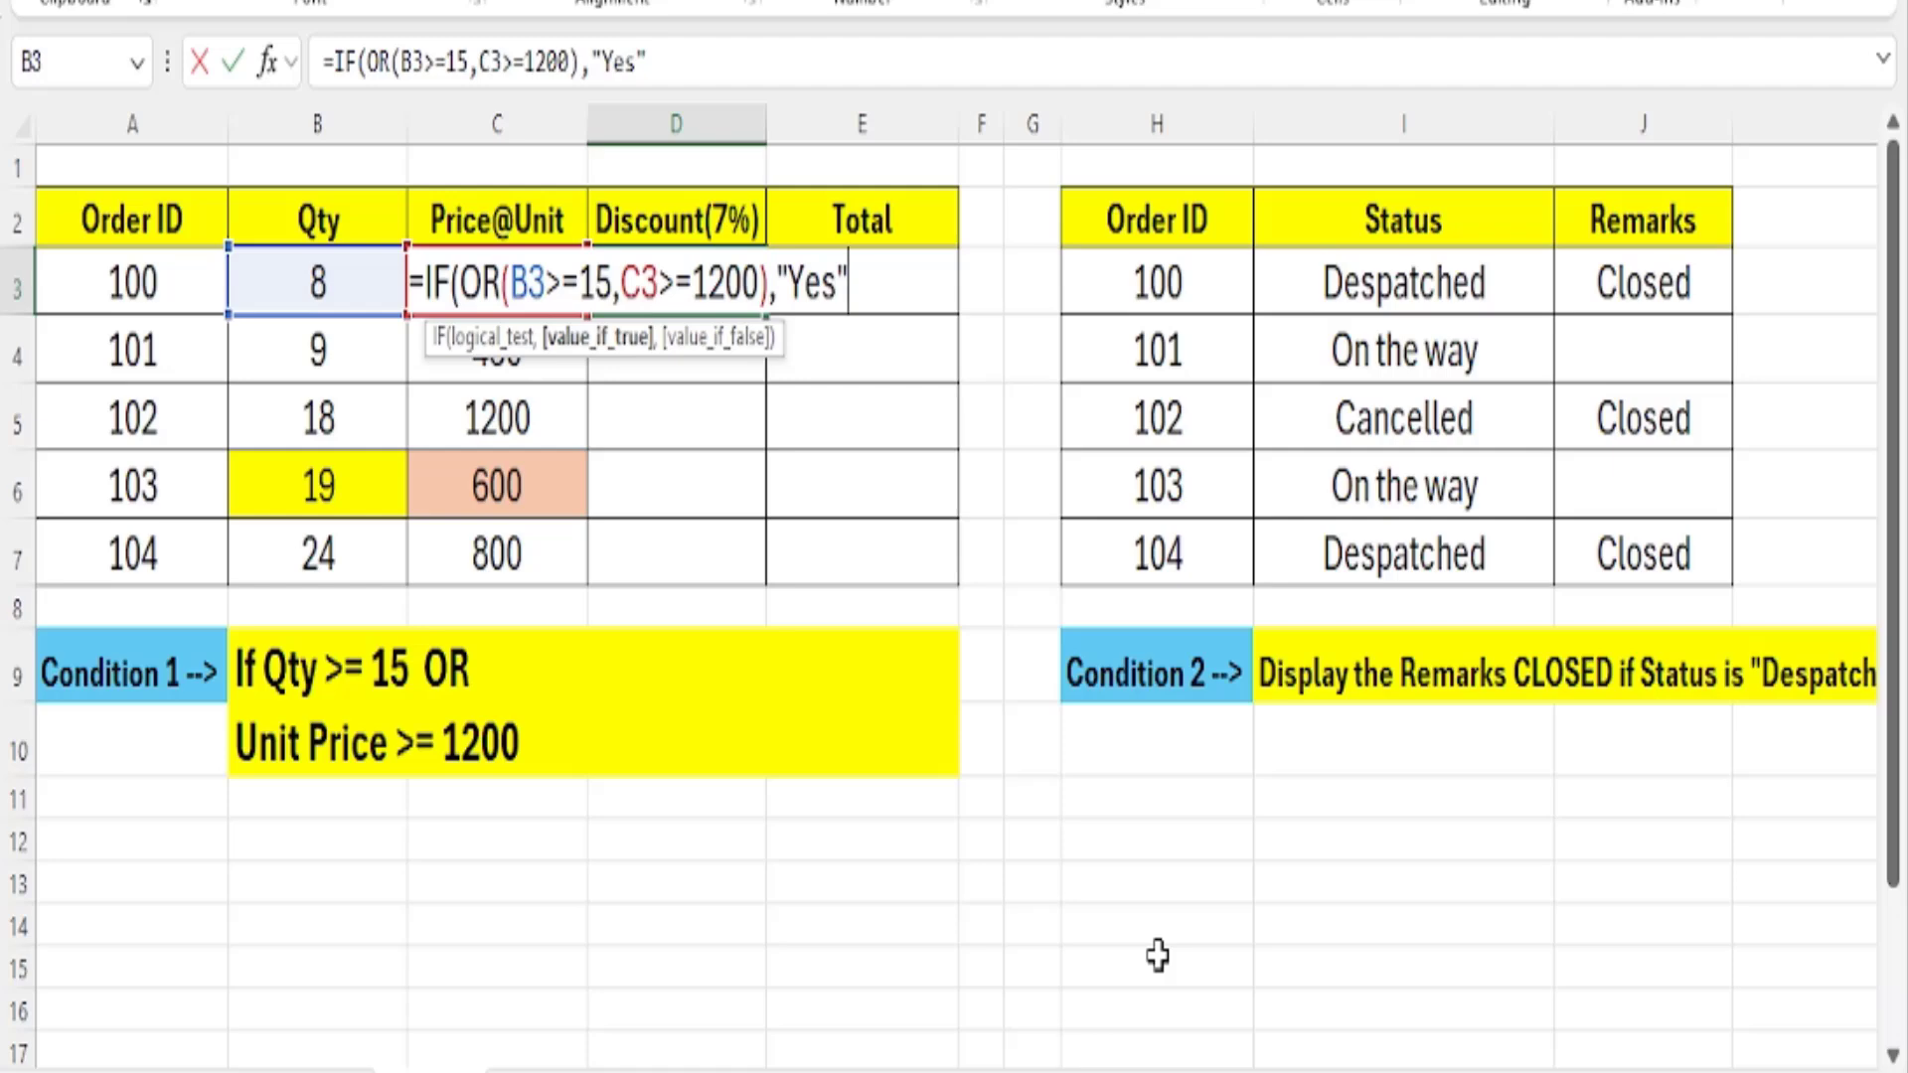
pyautogui.write(',')
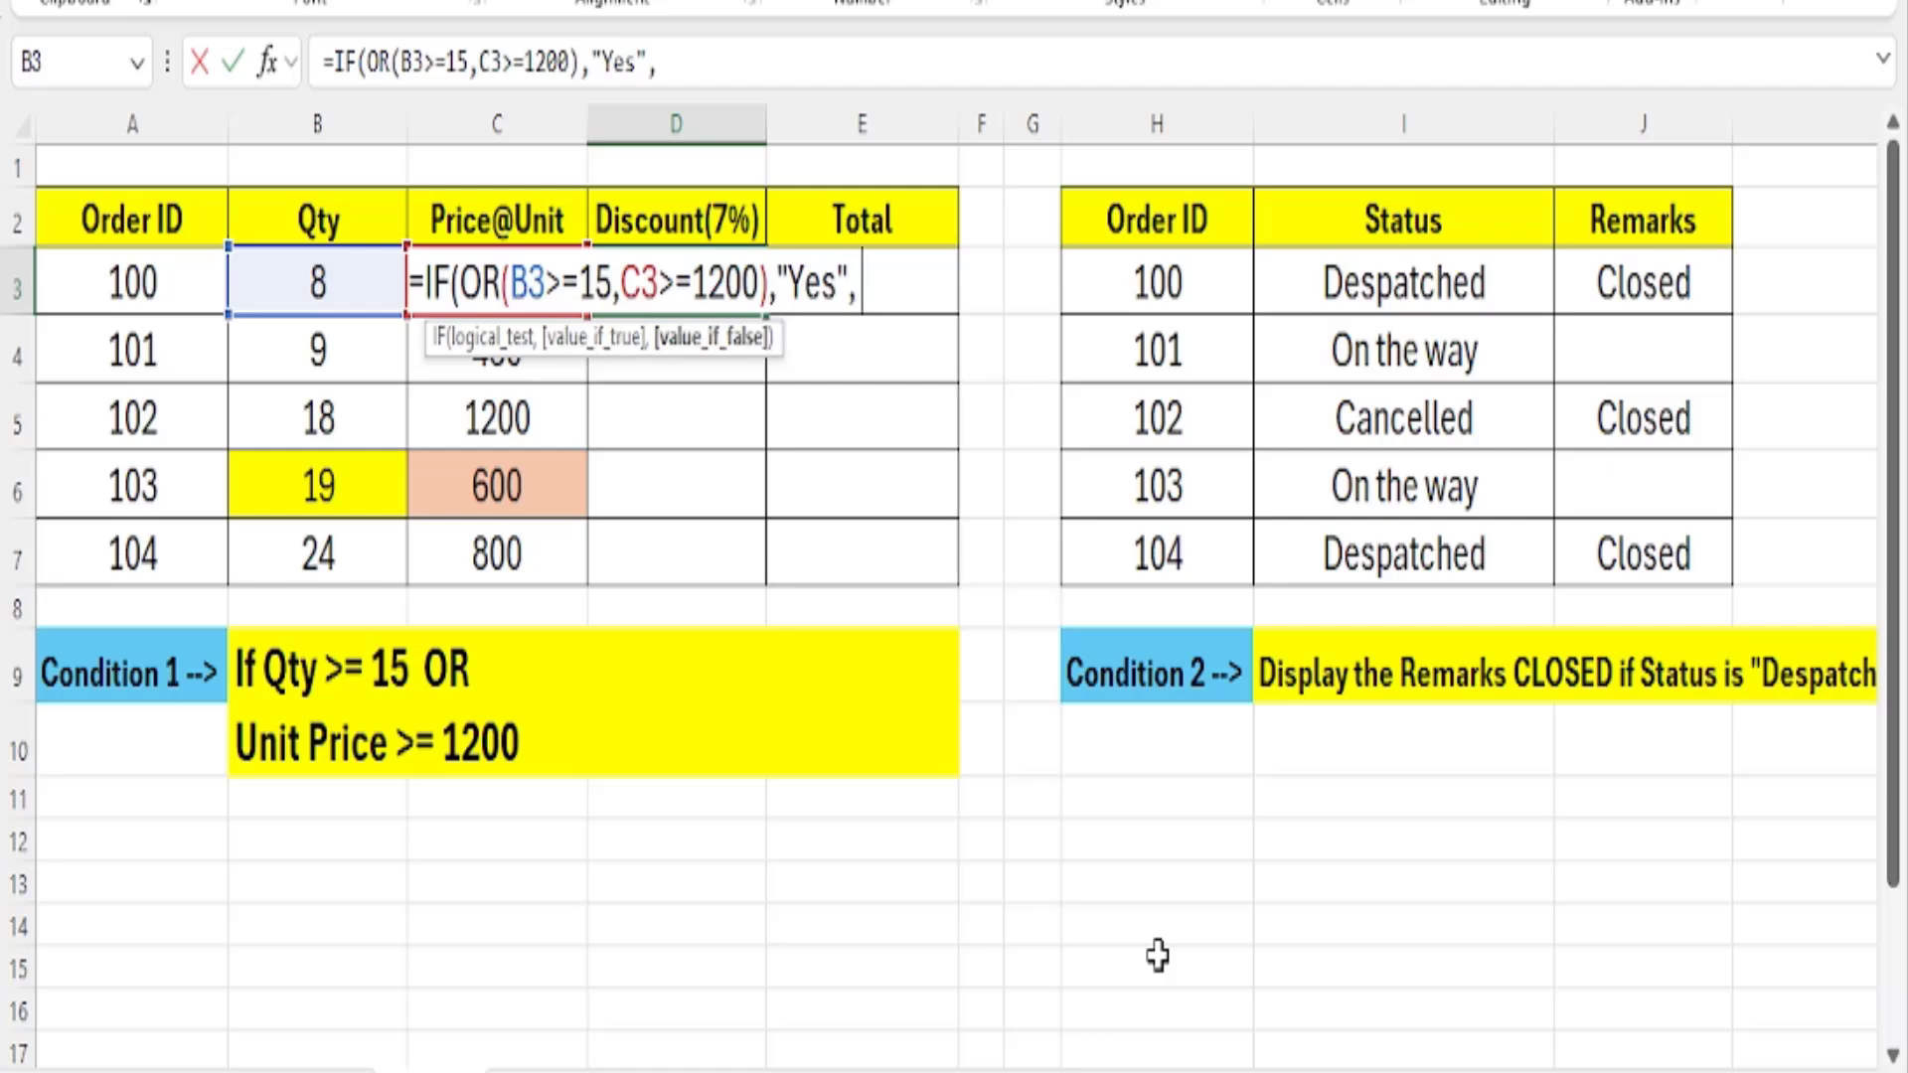
pyautogui.write(' "No"')
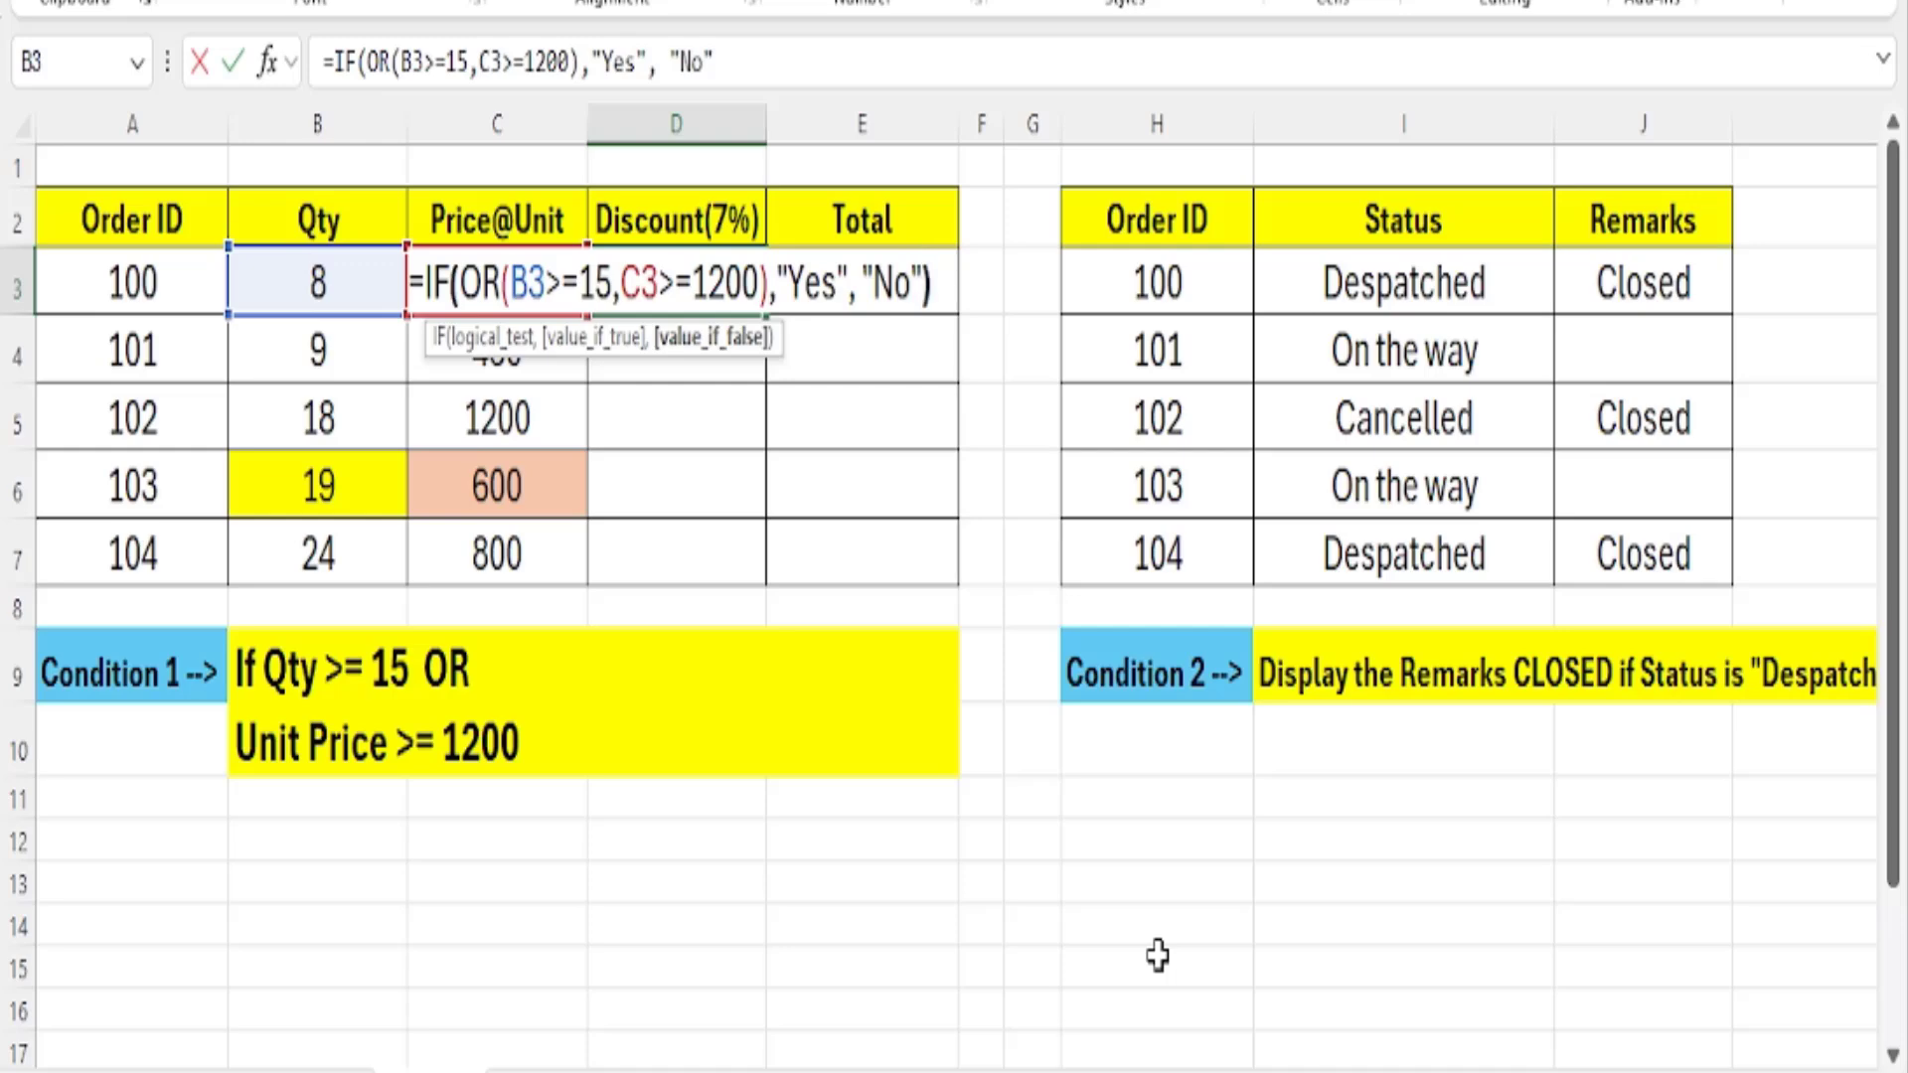
pyautogui.write(')')
# Add "No" as the value if false and enter the completed IF formula in D3.
pyautogui.press('Return')
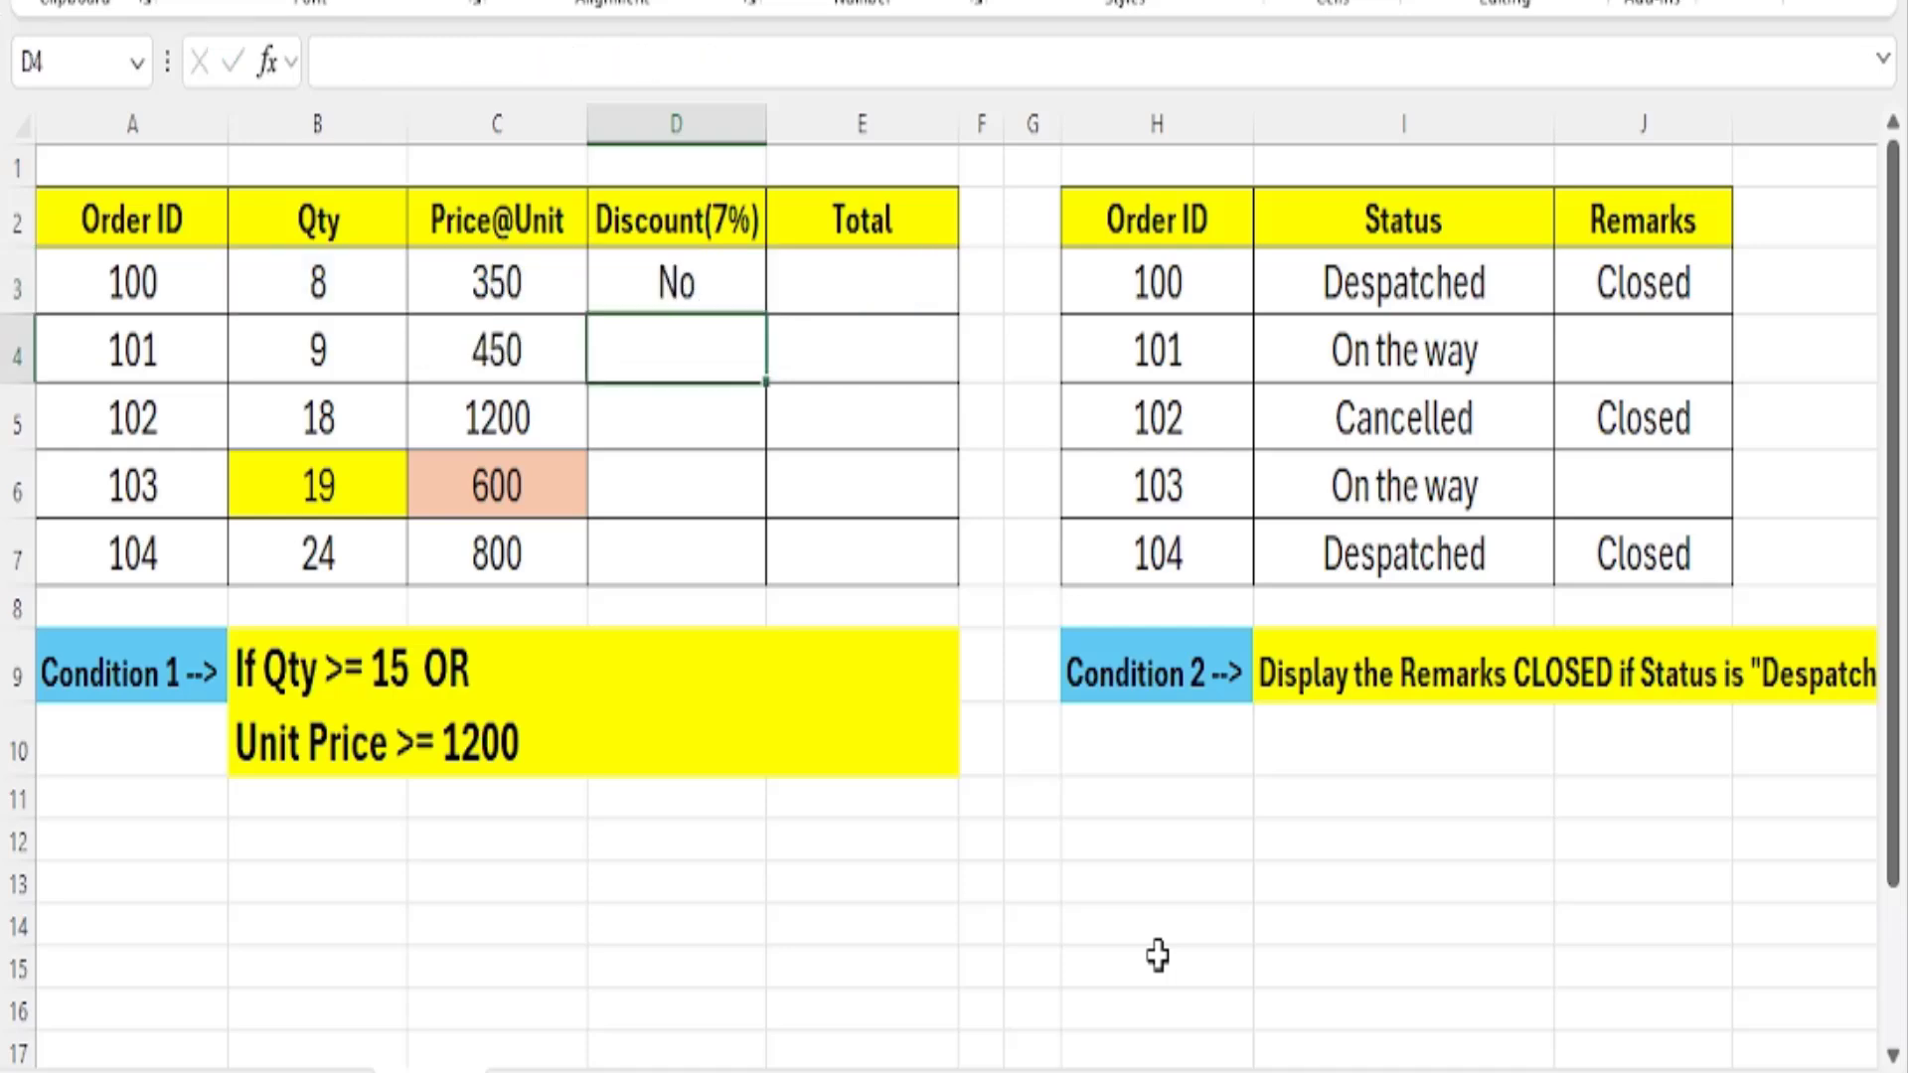
# Copy the discount formula from D3 down through D7.
pyautogui.click(755, 288)
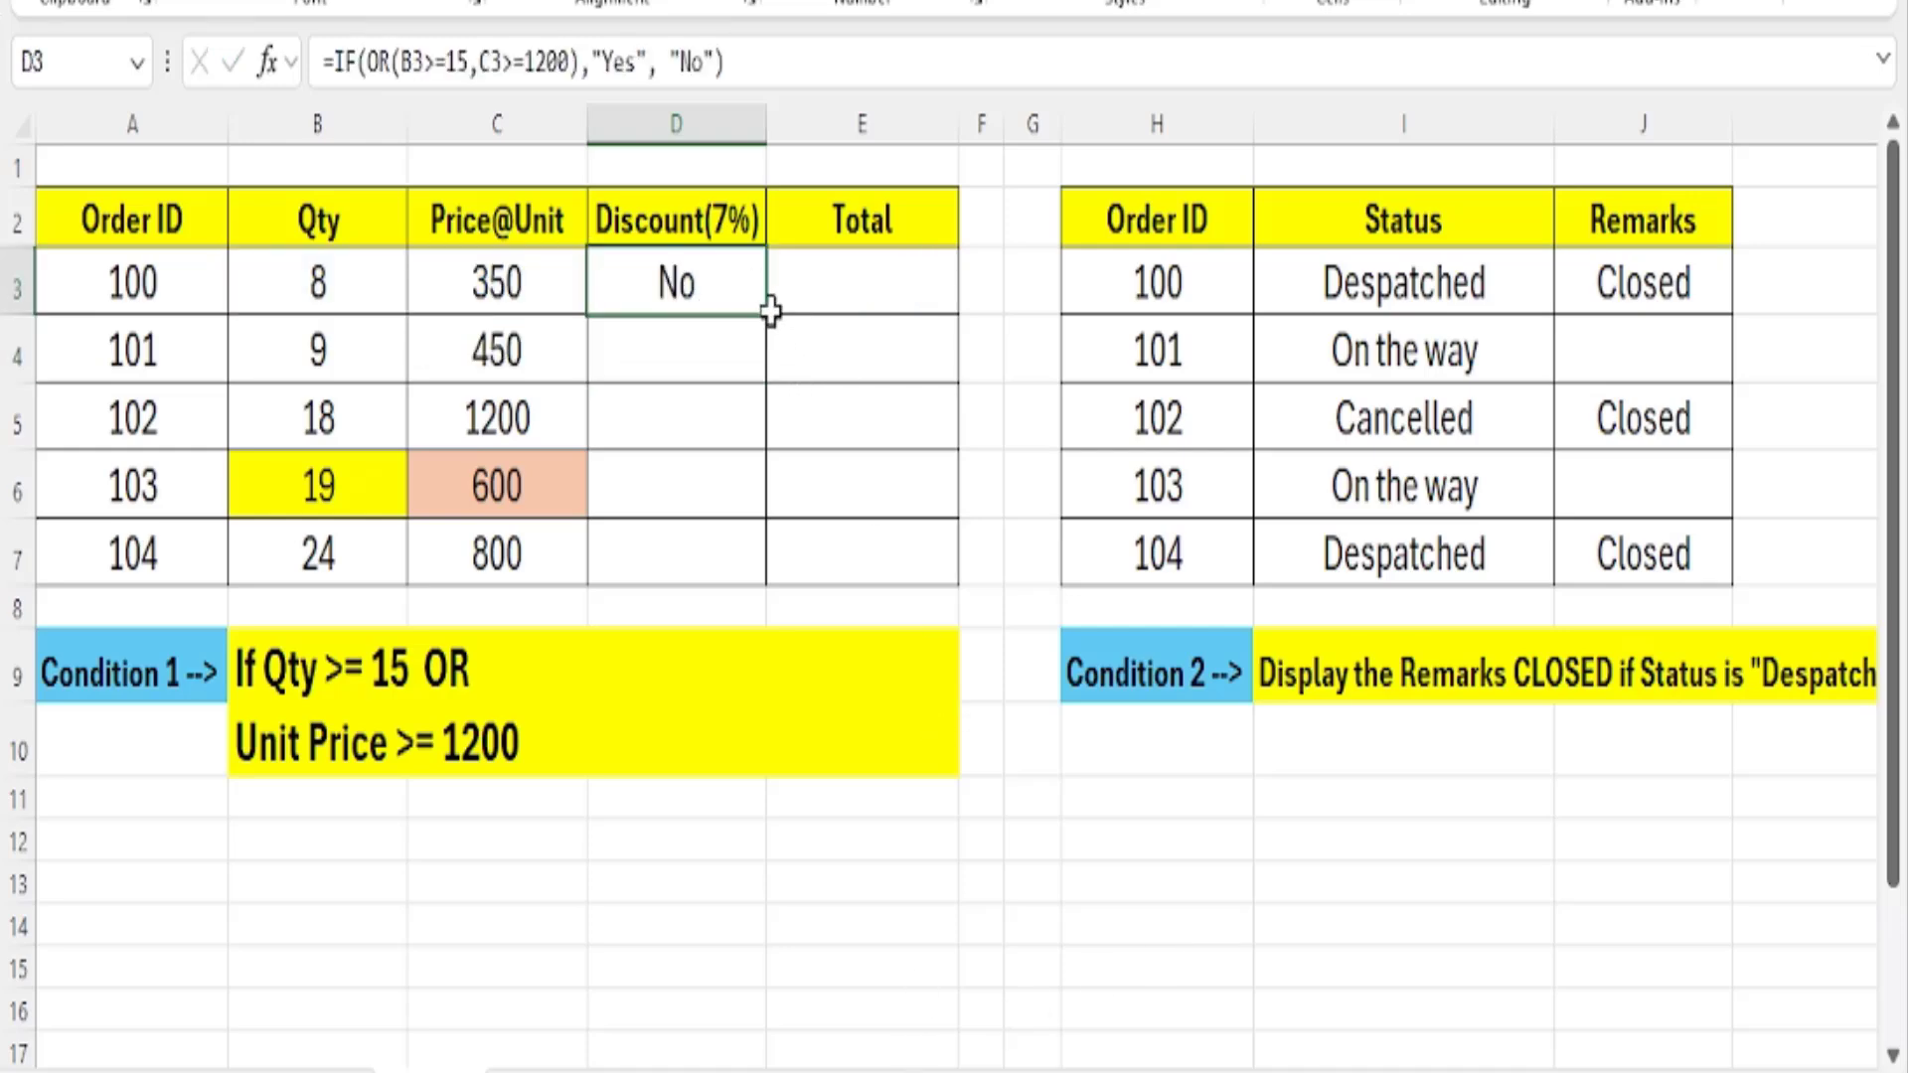
pyautogui.moveTo(770, 311); pyautogui.dragTo(790, 594)
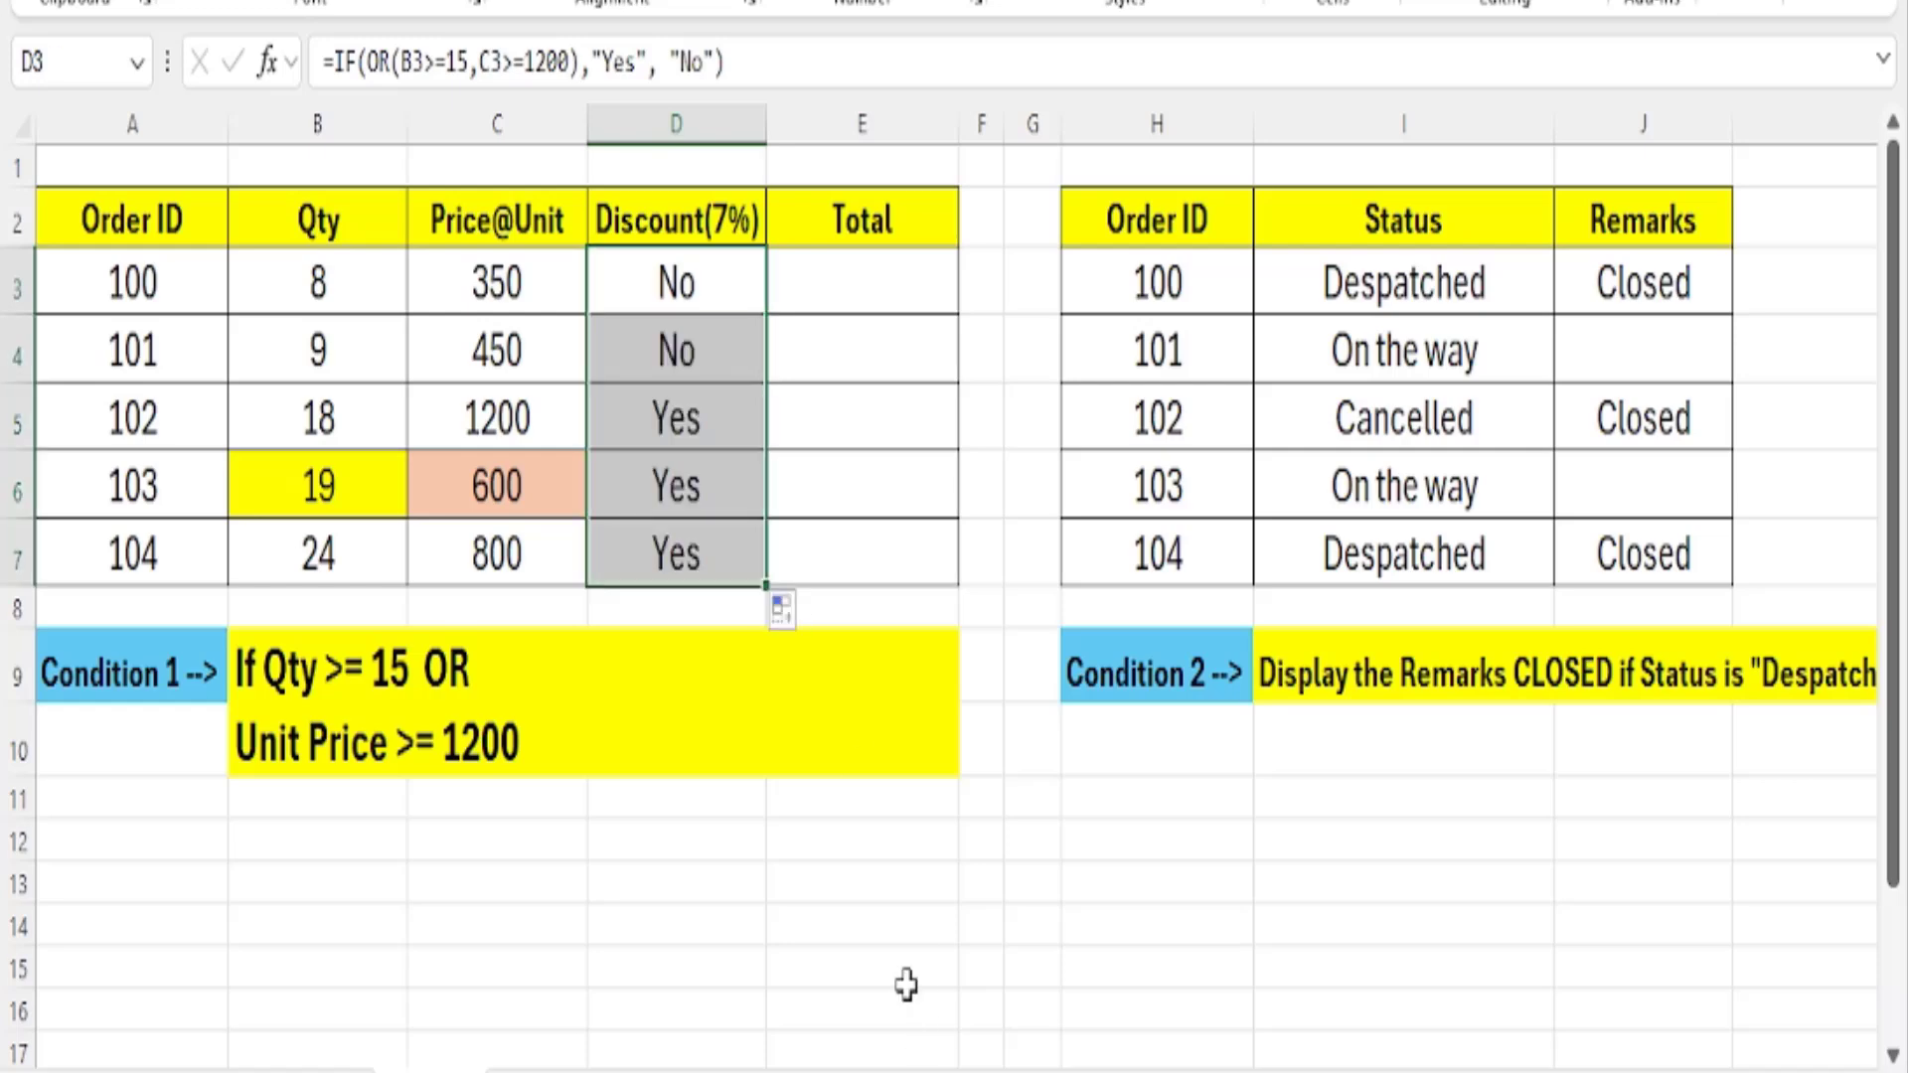
pyautogui.click(905, 984)
# Check the quantity and unit price of orders 102 and 103 against their discount results in D5 and D6.
pyautogui.moveTo(308, 418); pyautogui.dragTo(556, 418)
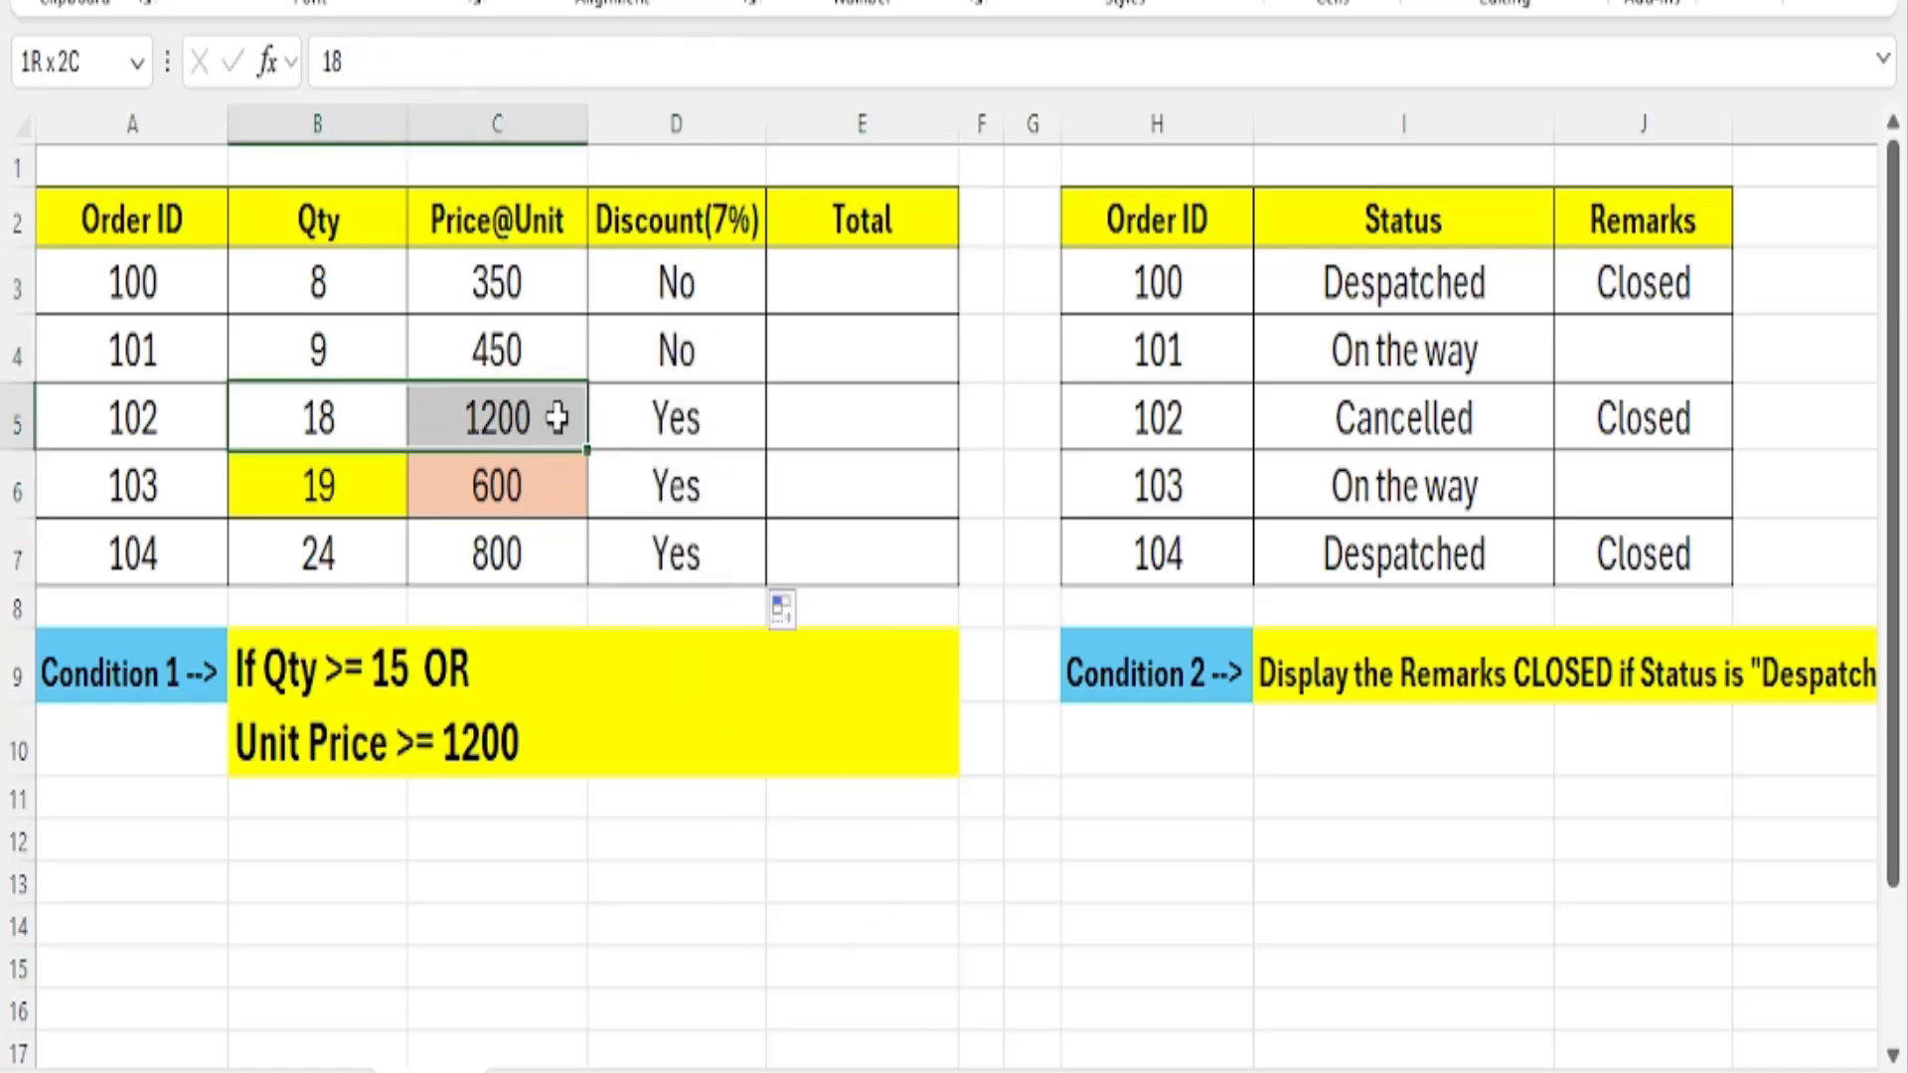
pyautogui.click(715, 417)
pyautogui.moveTo(294, 481); pyautogui.dragTo(531, 482)
pyautogui.click(356, 484)
pyautogui.click(481, 485)
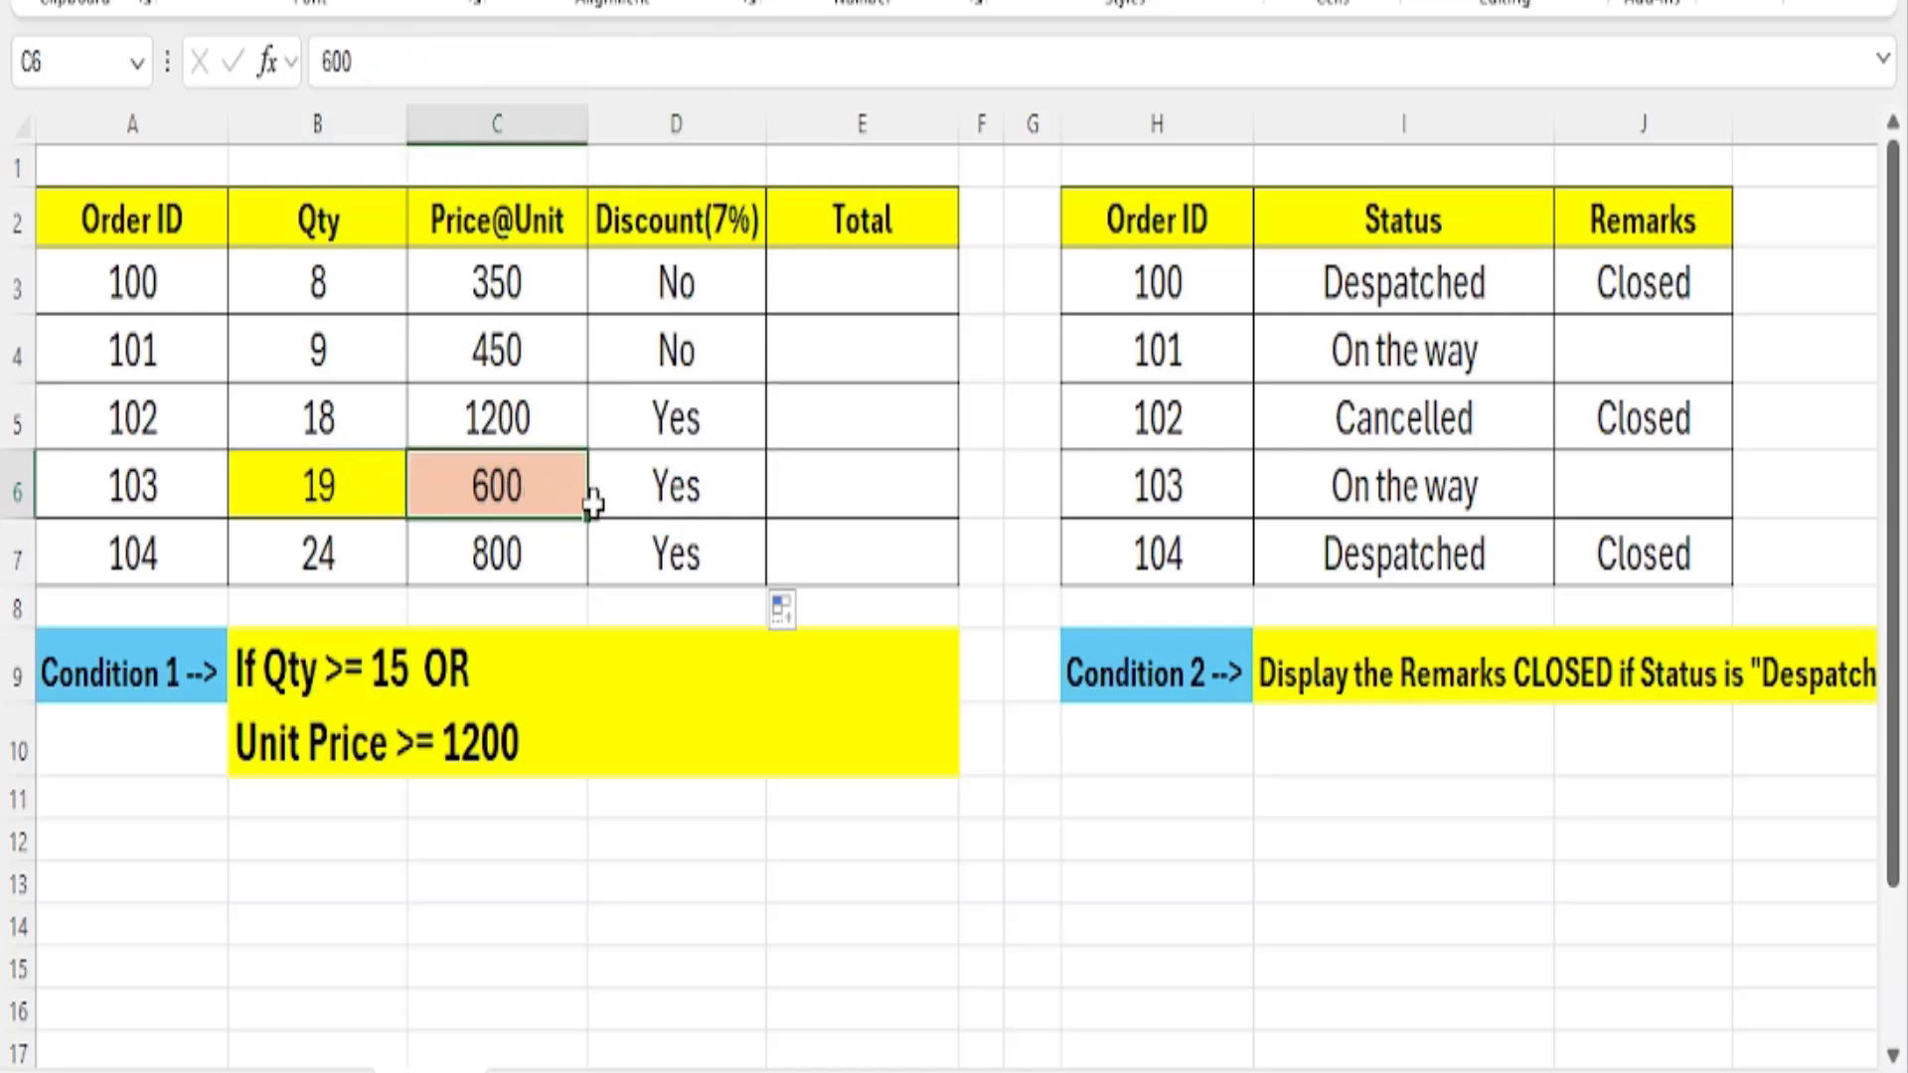
pyautogui.click(665, 491)
# Shade order 104's unit price in C7 with the same light orange fill as C6.
pyautogui.moveTo(313, 565); pyautogui.dragTo(507, 559)
pyautogui.click(374, 557)
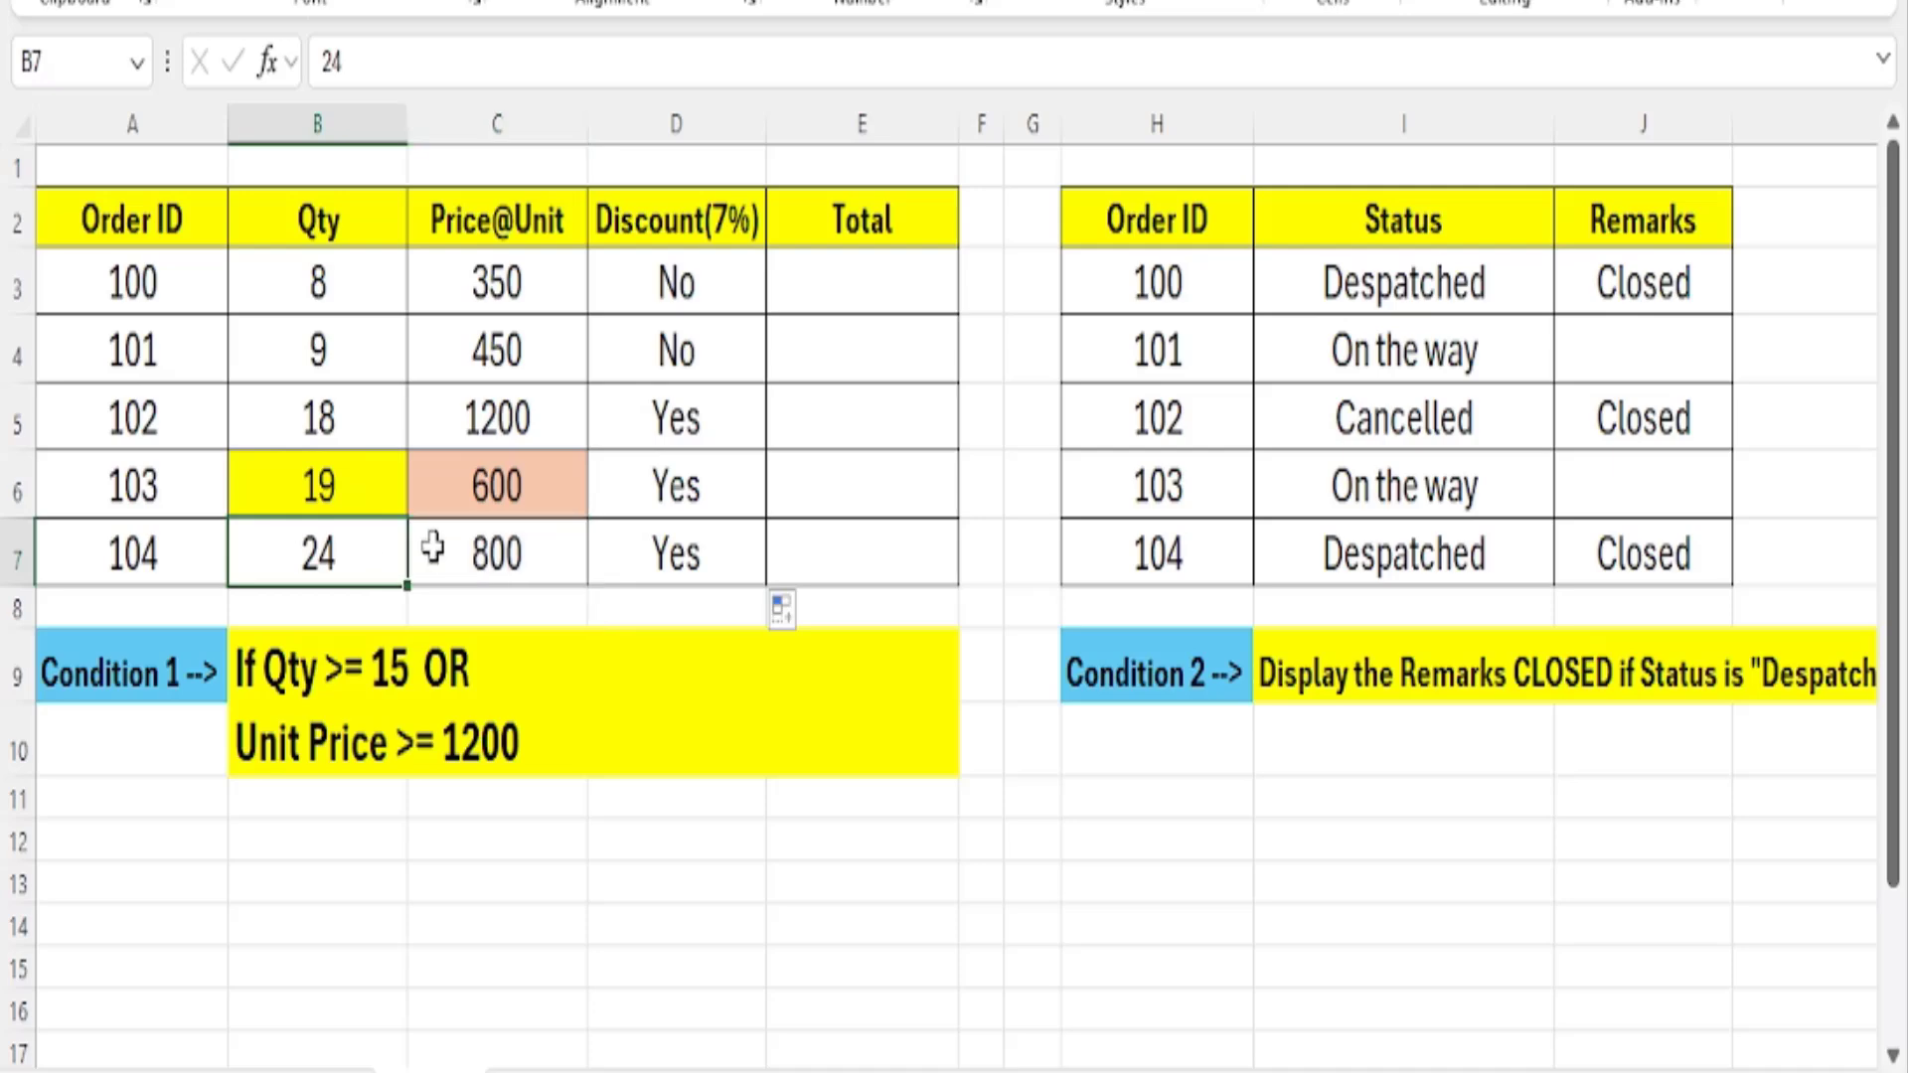
pyautogui.click(473, 540)
pyautogui.click(383, 2)
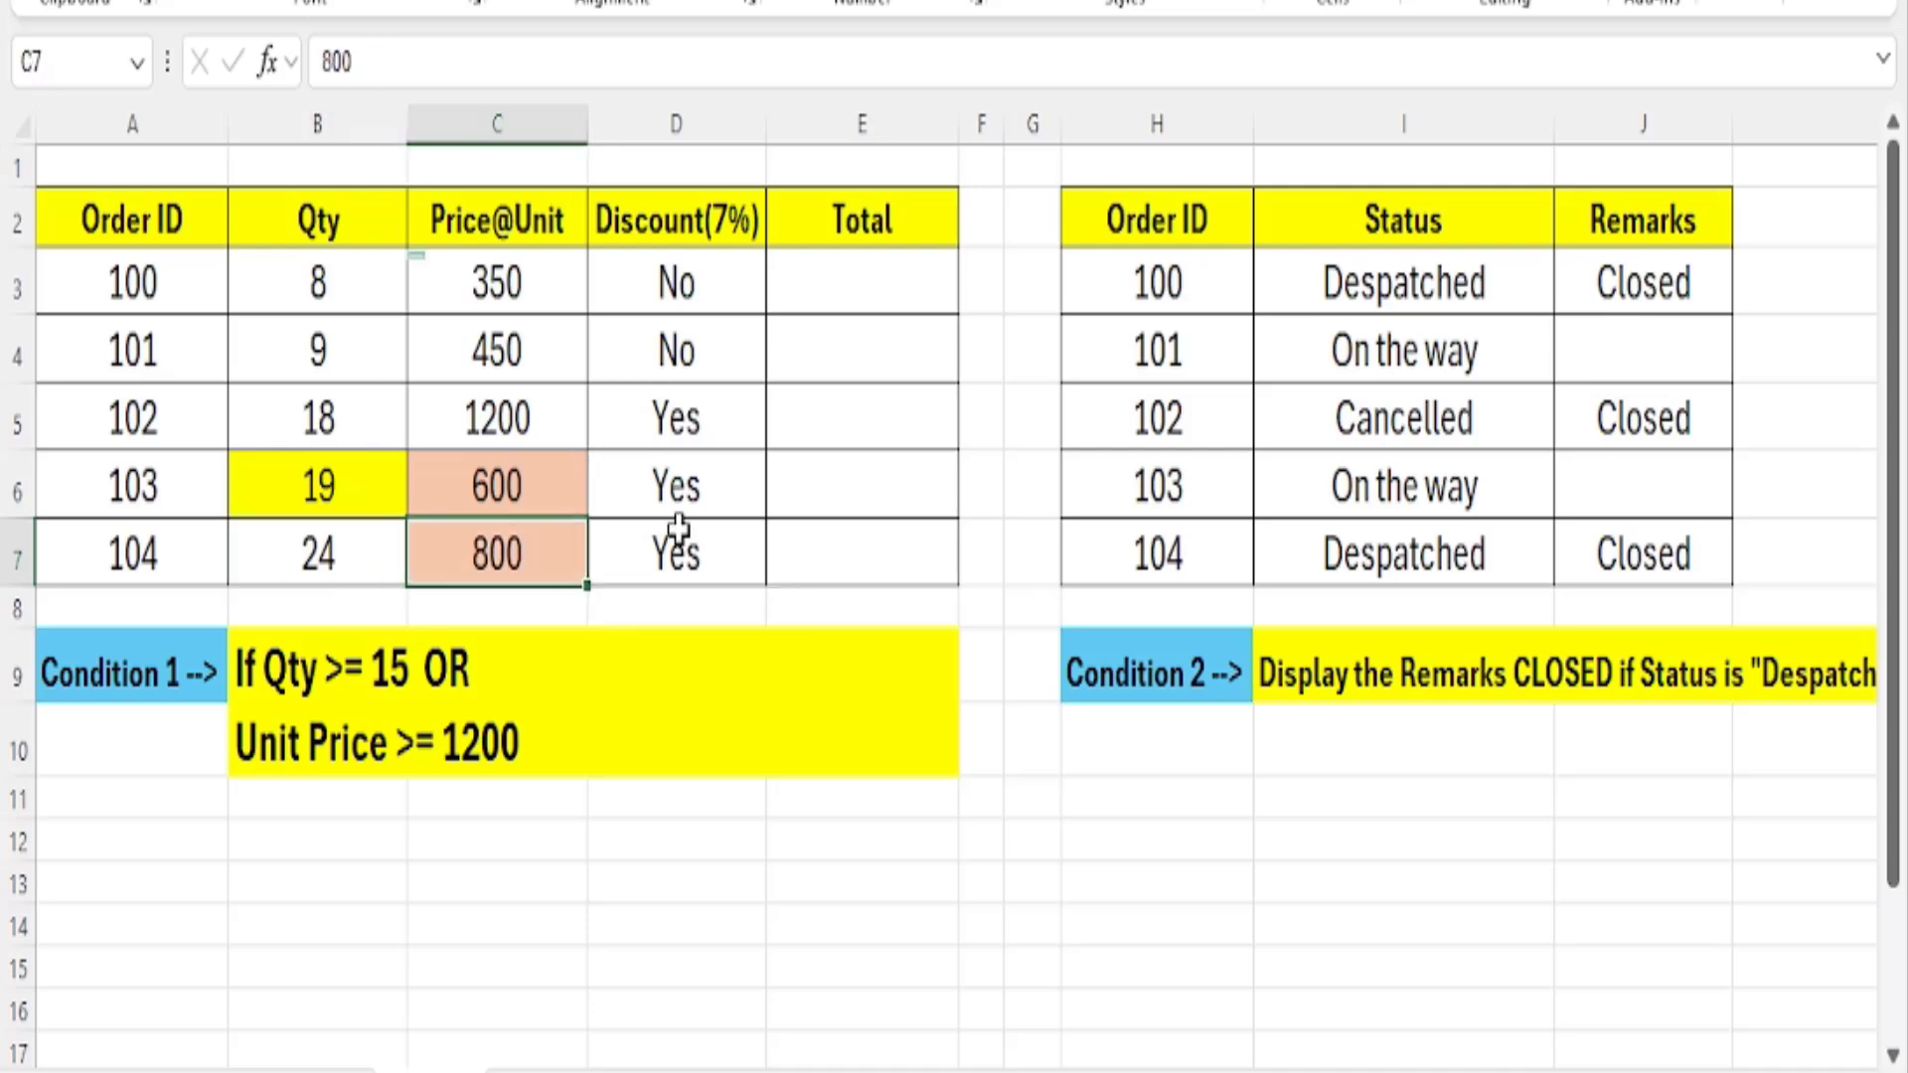
# Review the discount results for all orders in D3:D7 against the Qty and unit price conditions.
pyautogui.click(686, 556)
pyautogui.moveTo(680, 418); pyautogui.dragTo(685, 542)
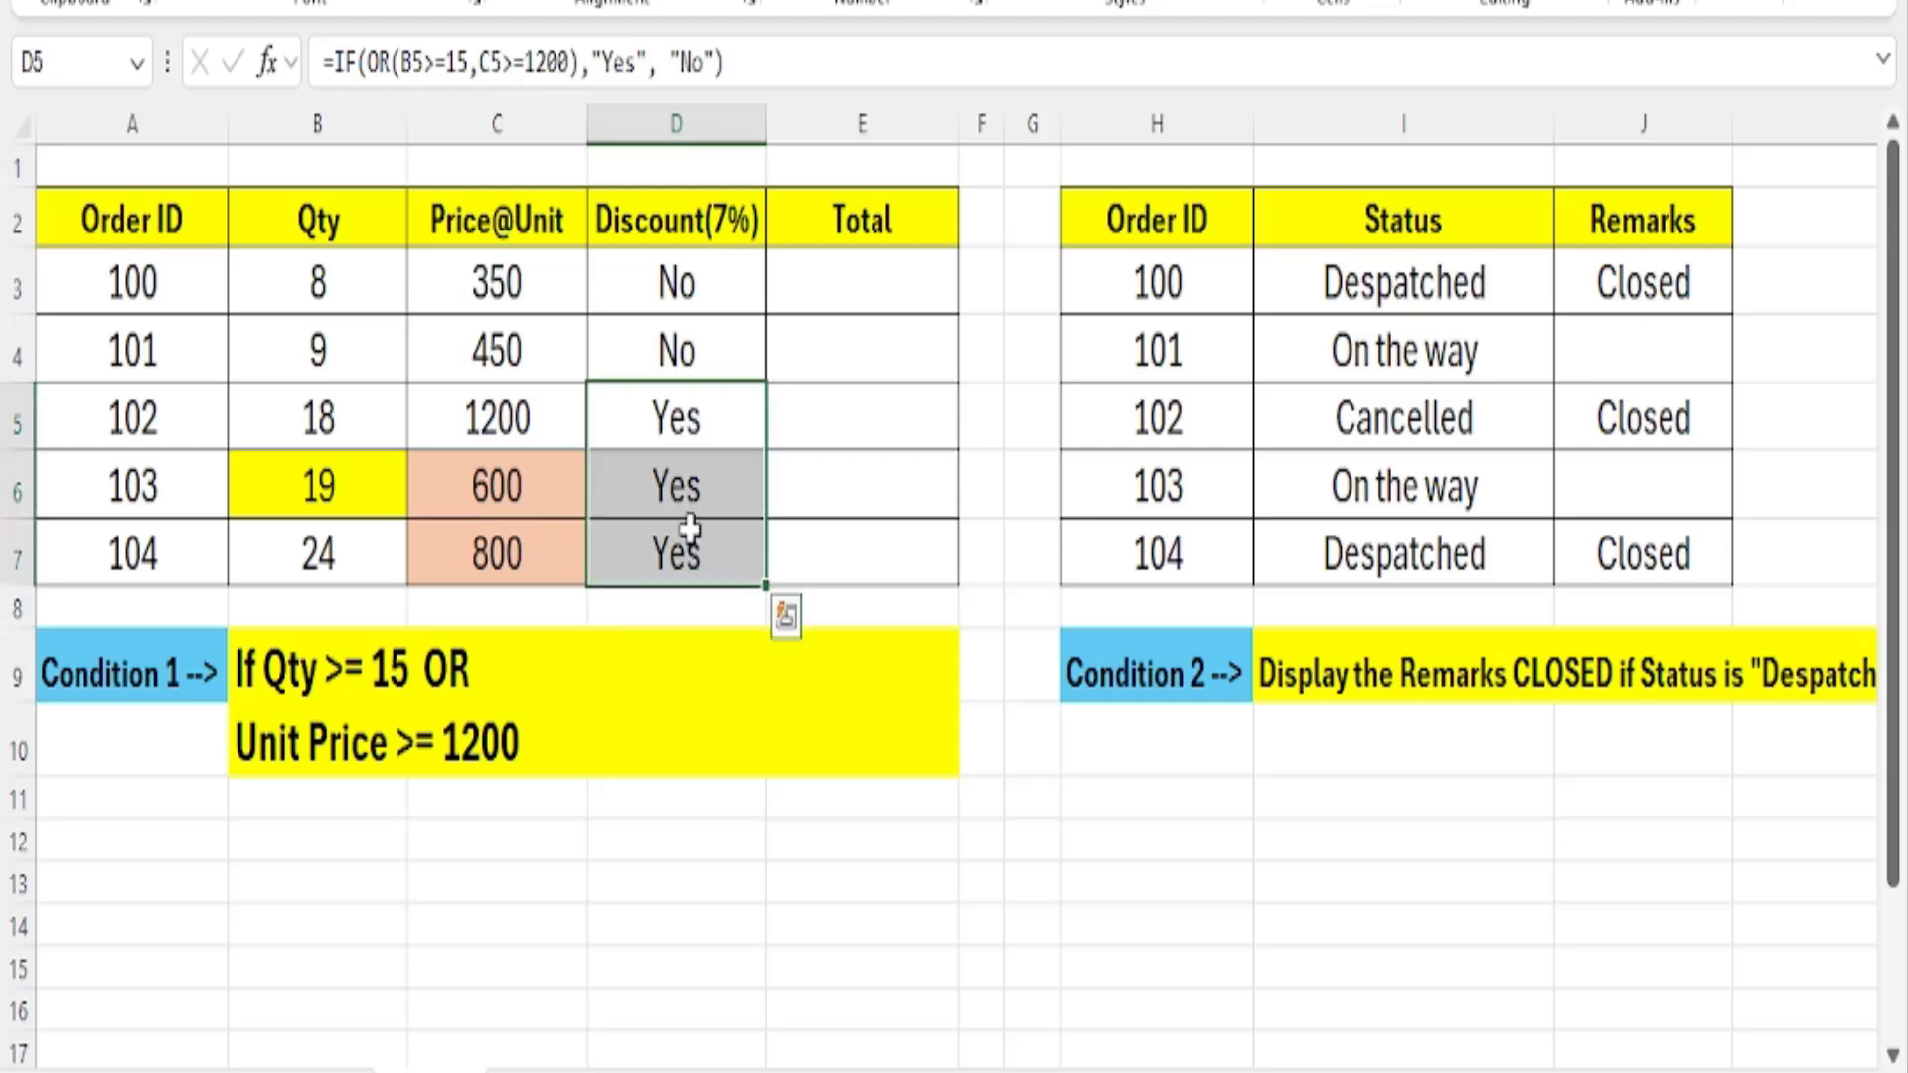
pyautogui.click(688, 415)
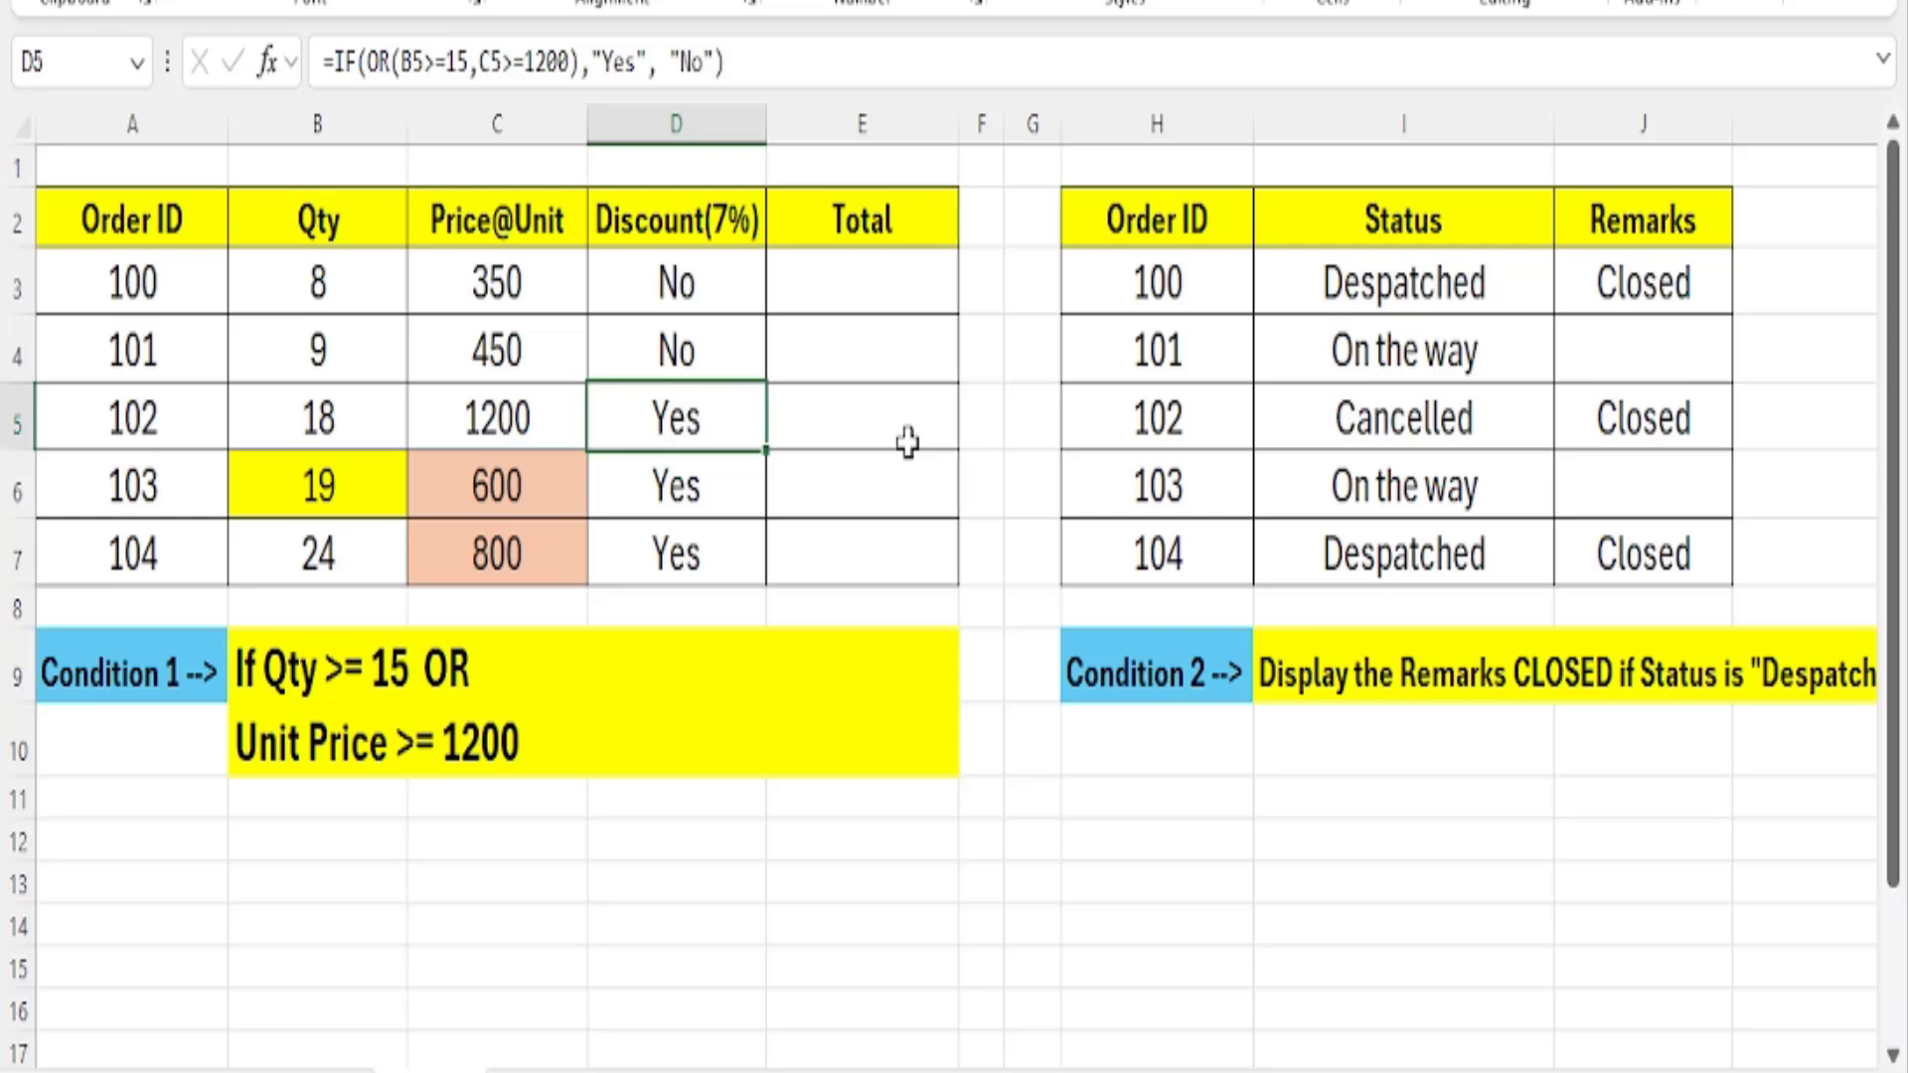
pyautogui.moveTo(669, 280); pyautogui.dragTo(670, 558)
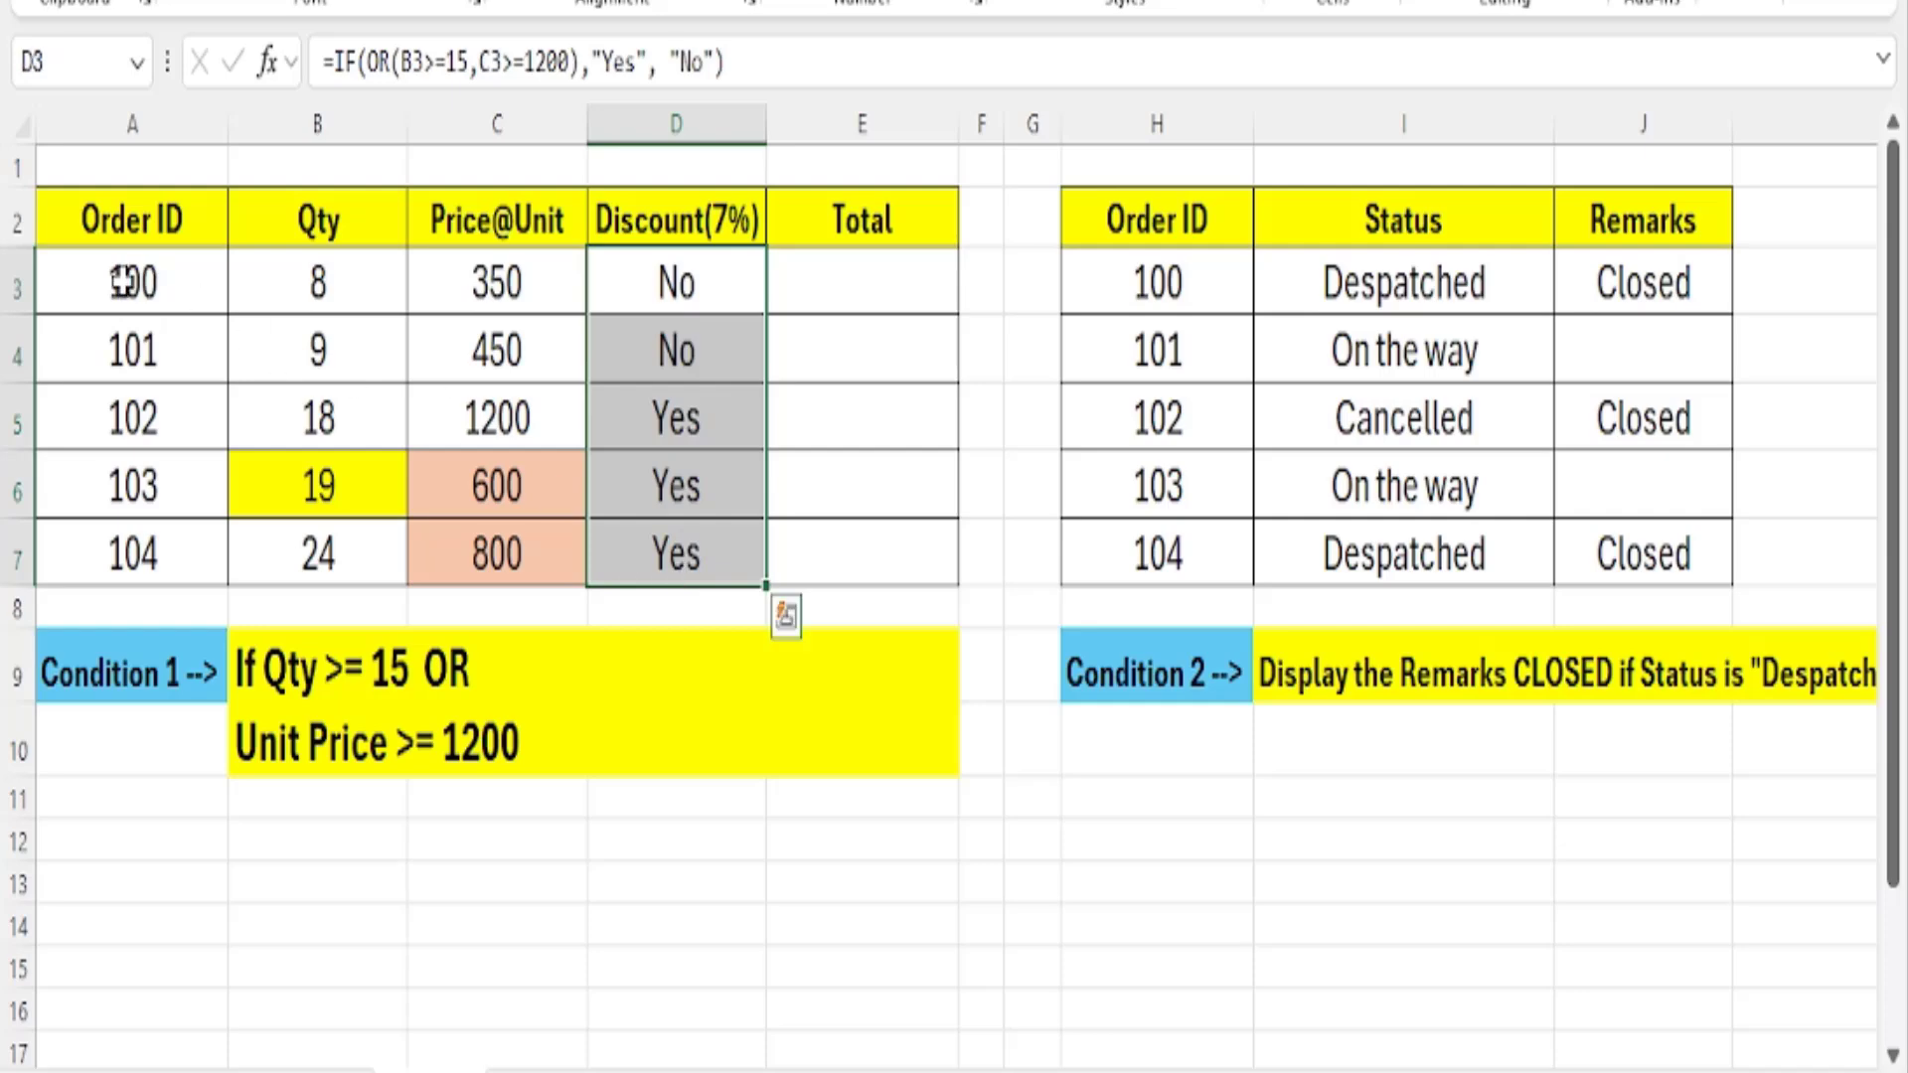
pyautogui.moveTo(715, 283); pyautogui.dragTo(735, 559)
pyautogui.click(885, 343)
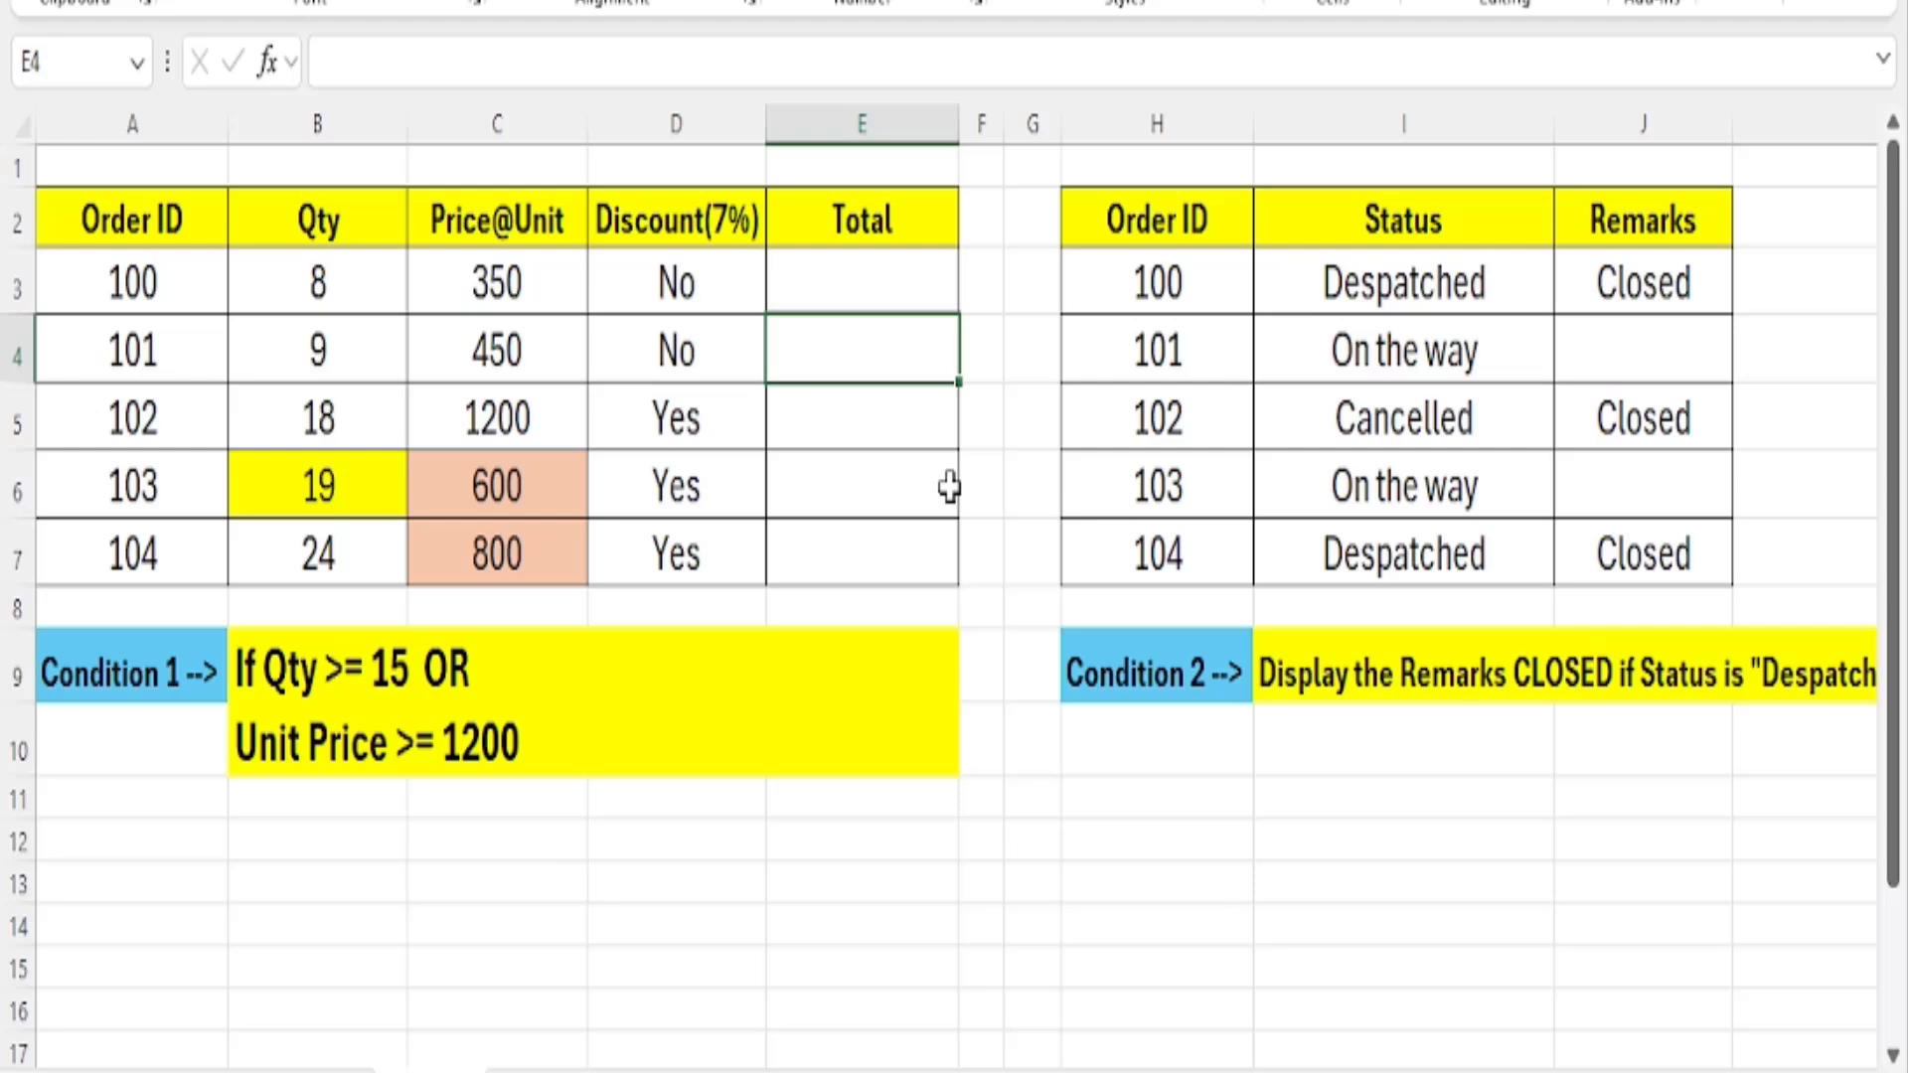
# Start an IF formula in the Total cell E3 for order 100.
pyautogui.click(907, 266)
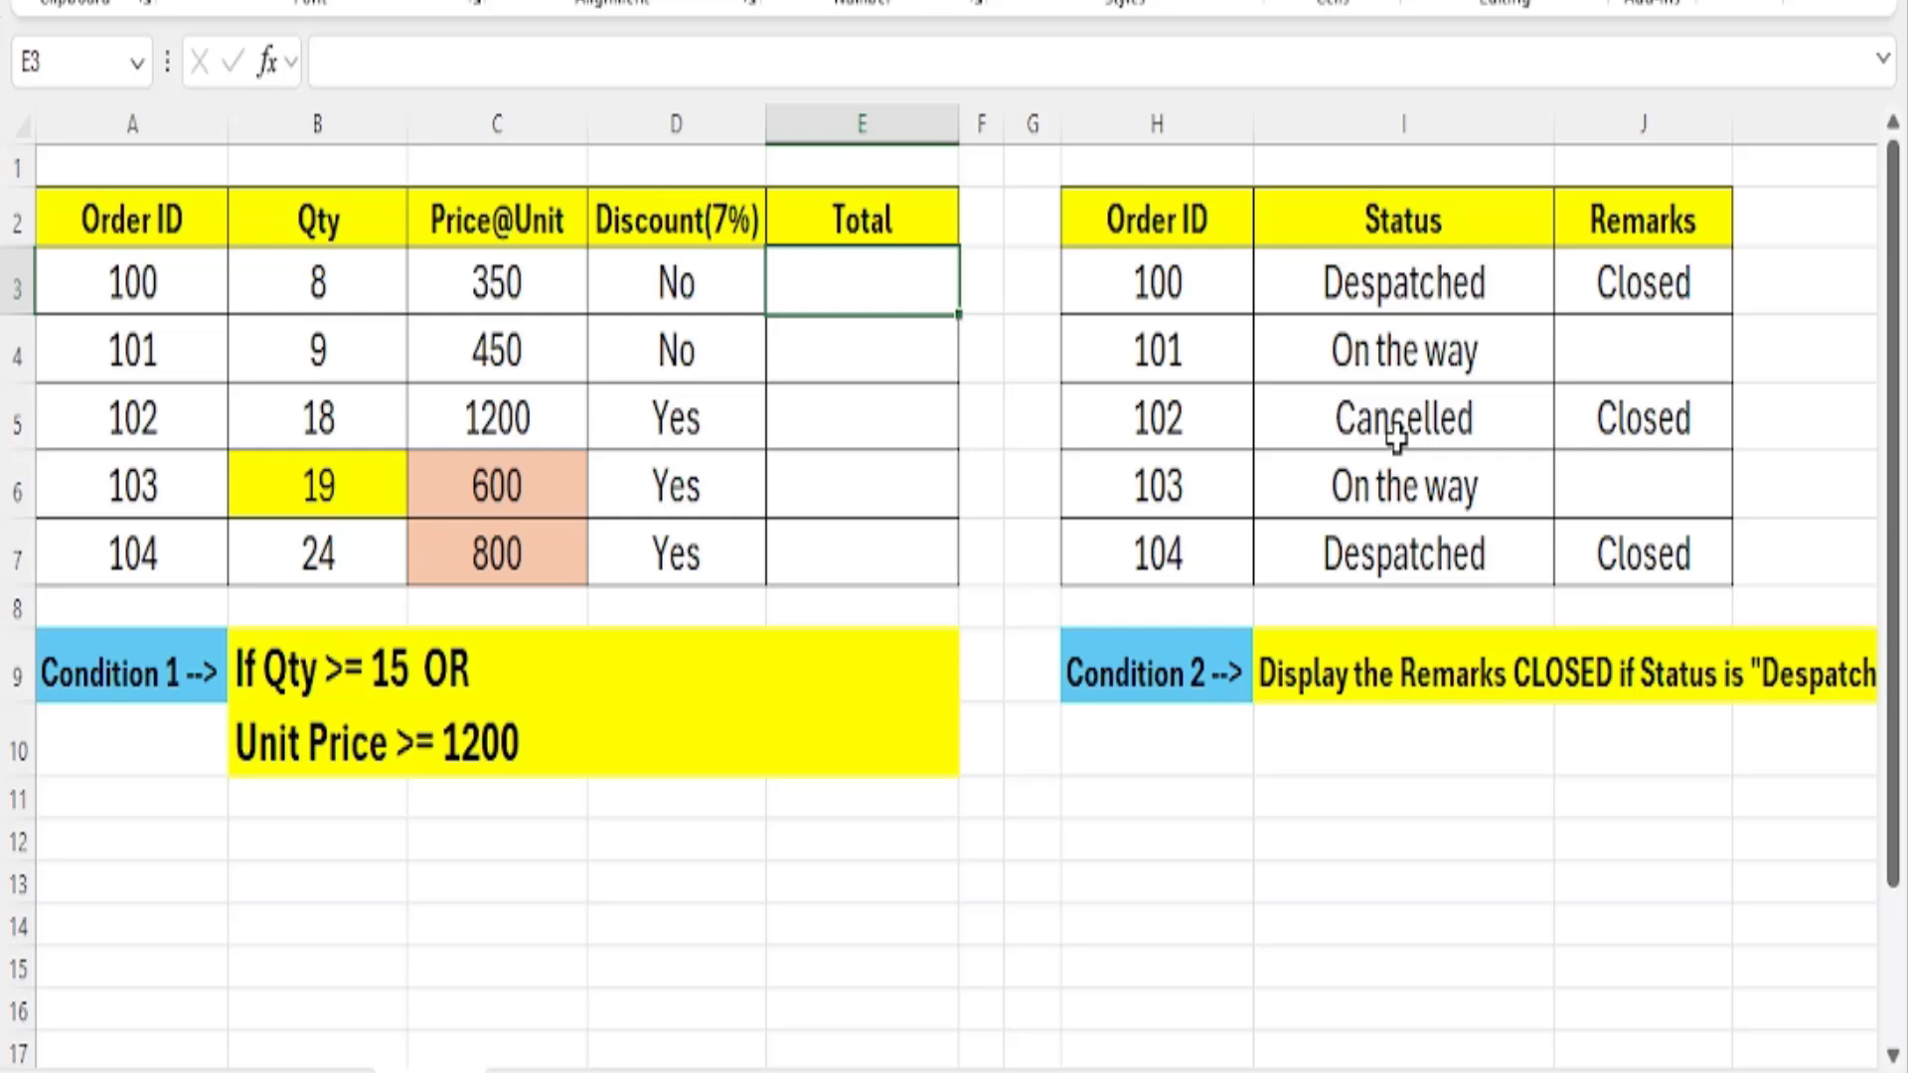
pyautogui.write('=if')
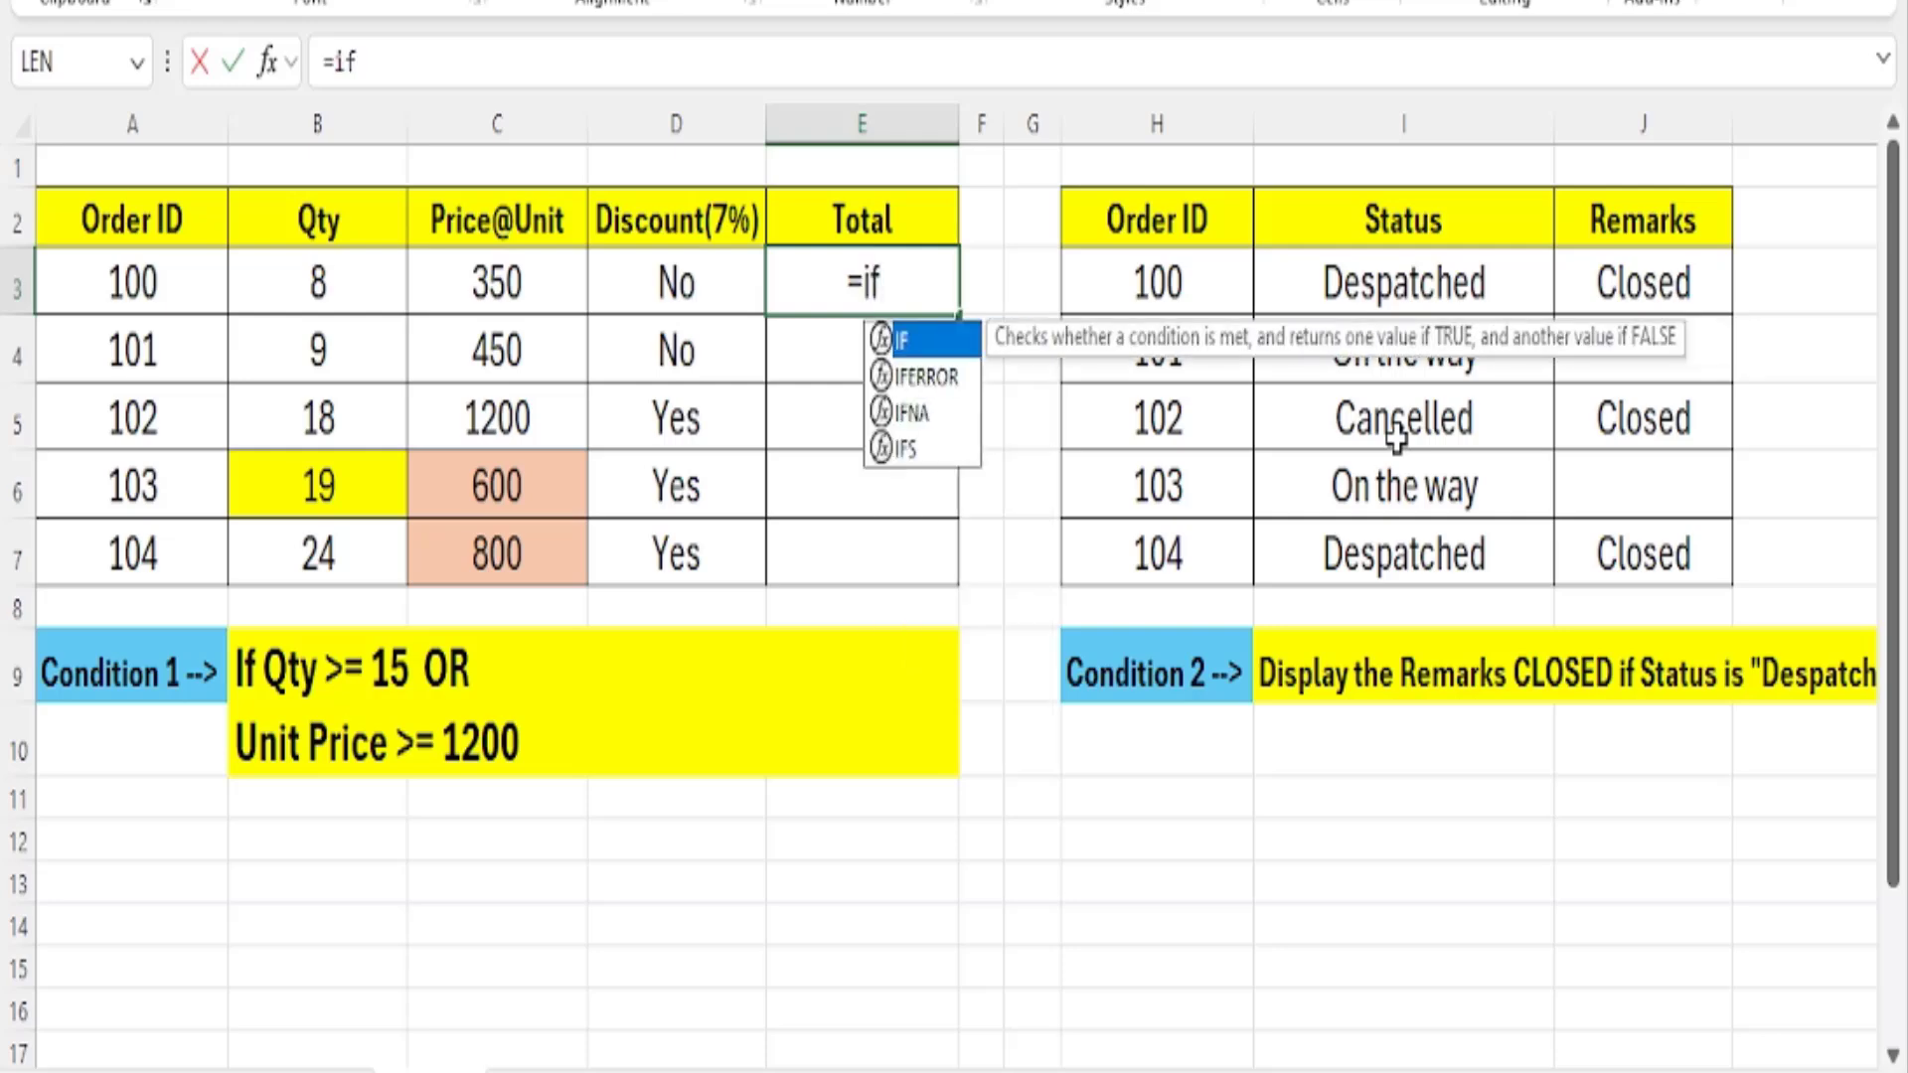
pyautogui.press('BackSpace')
pyautogui.press('BackSpace')
pyautogui.write('IR')
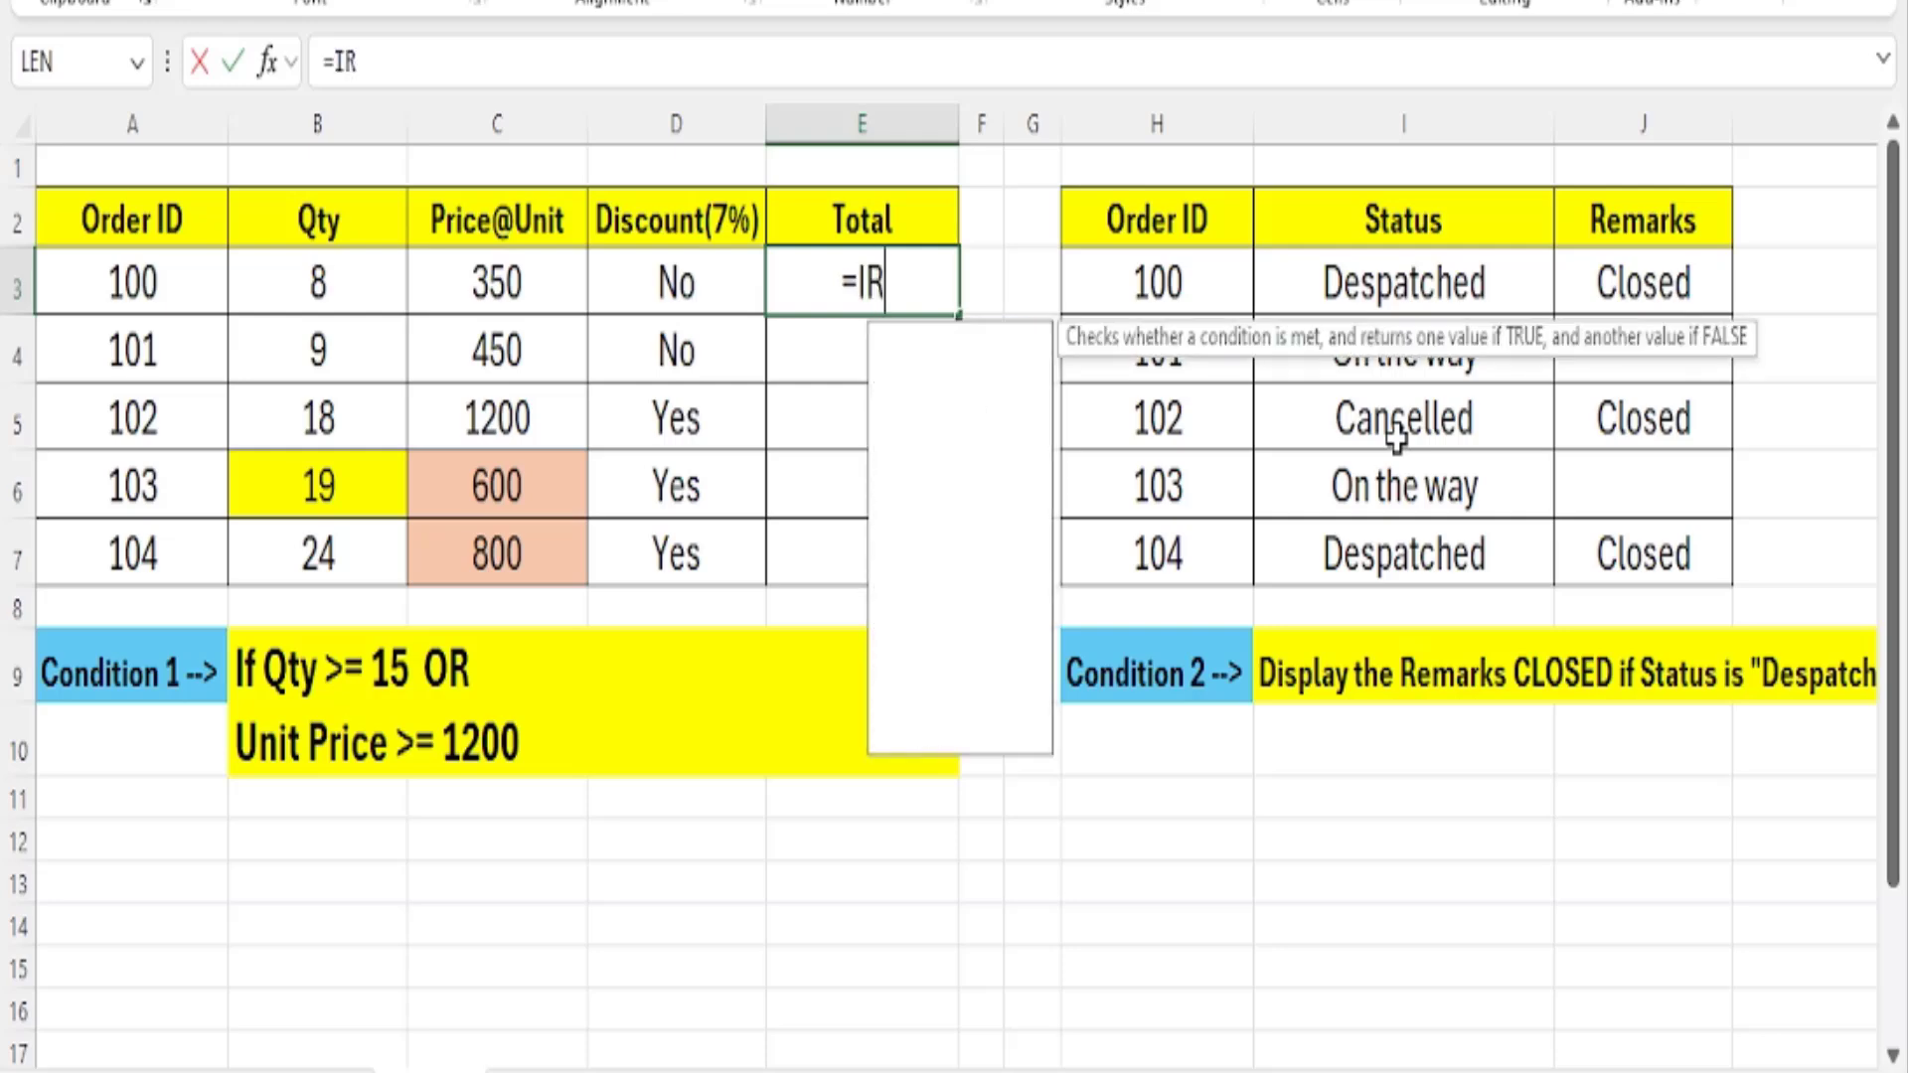
pyautogui.write('(')
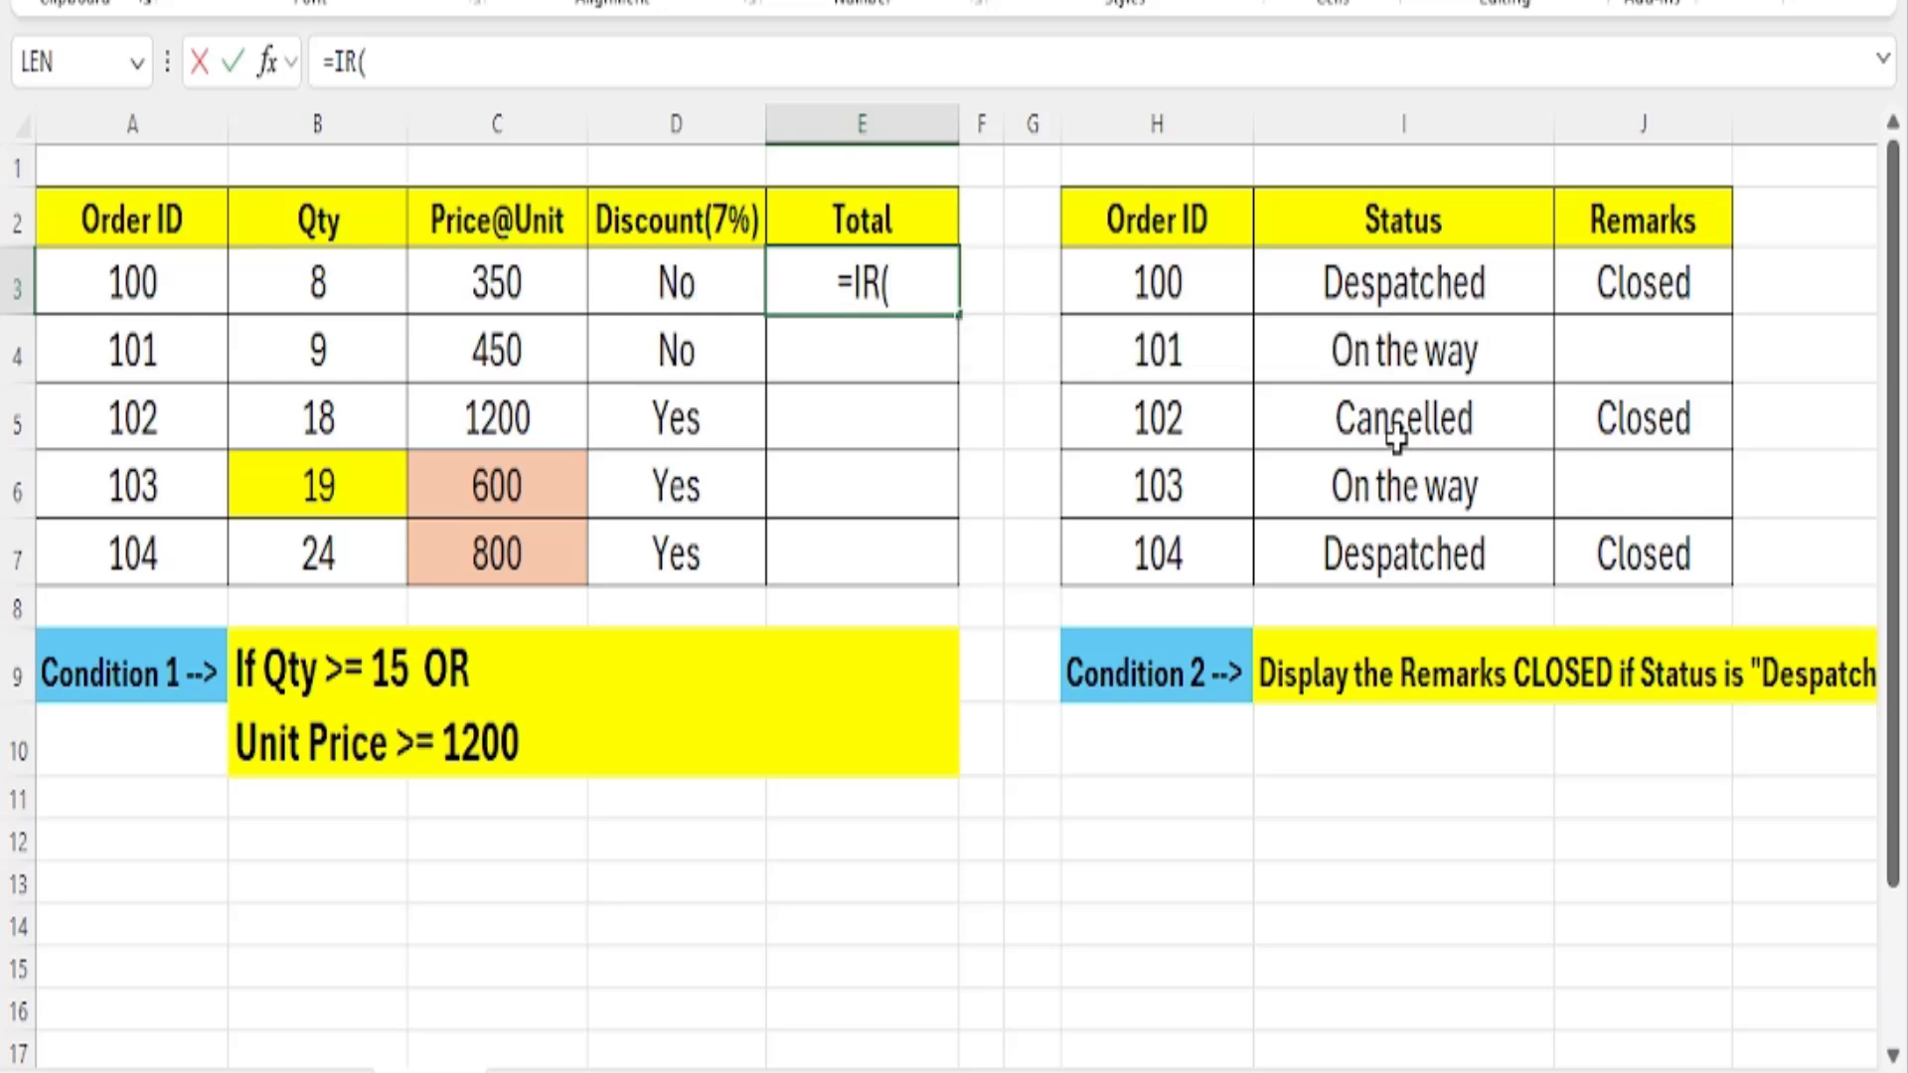
pyautogui.press('BackSpace')
pyautogui.press('BackSpace')
pyautogui.write('F(')
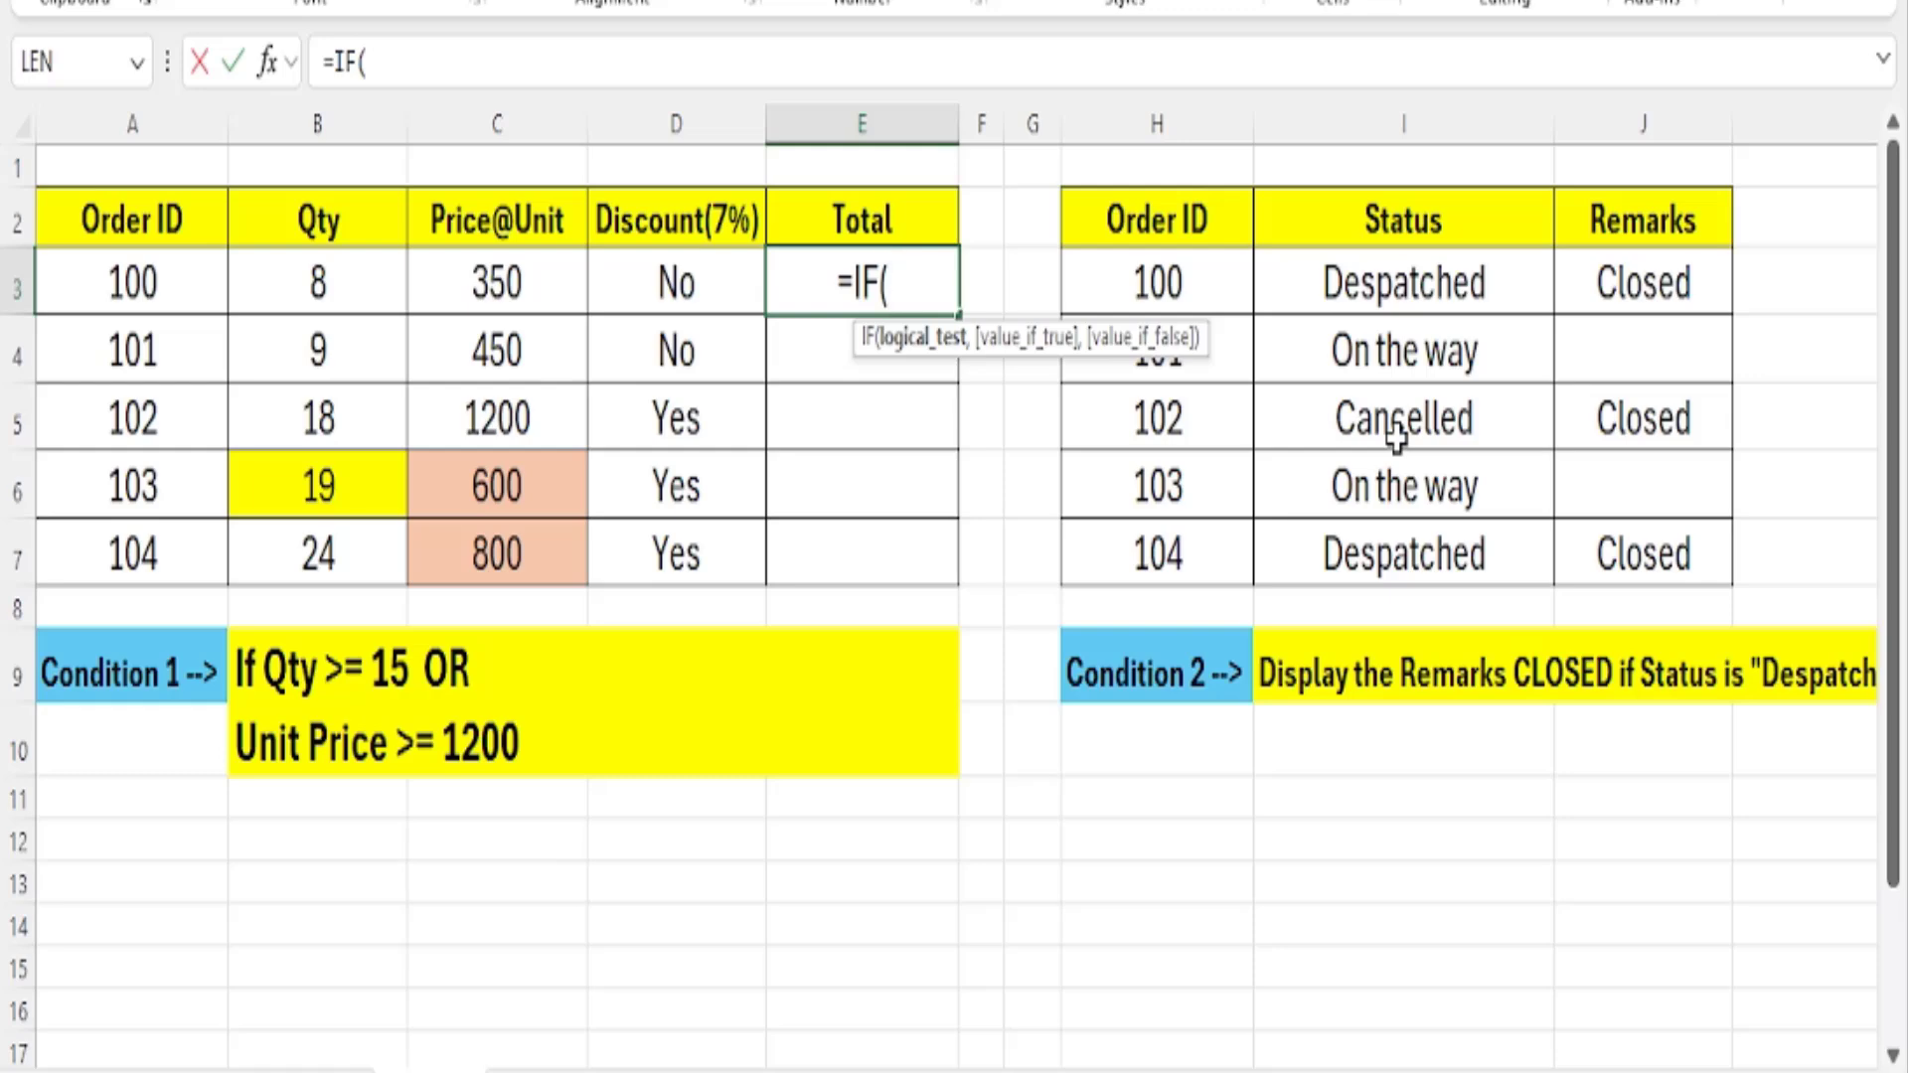
# Add D3="Yes" as the logical test of the IF formula in E3.
pyautogui.click(656, 283)
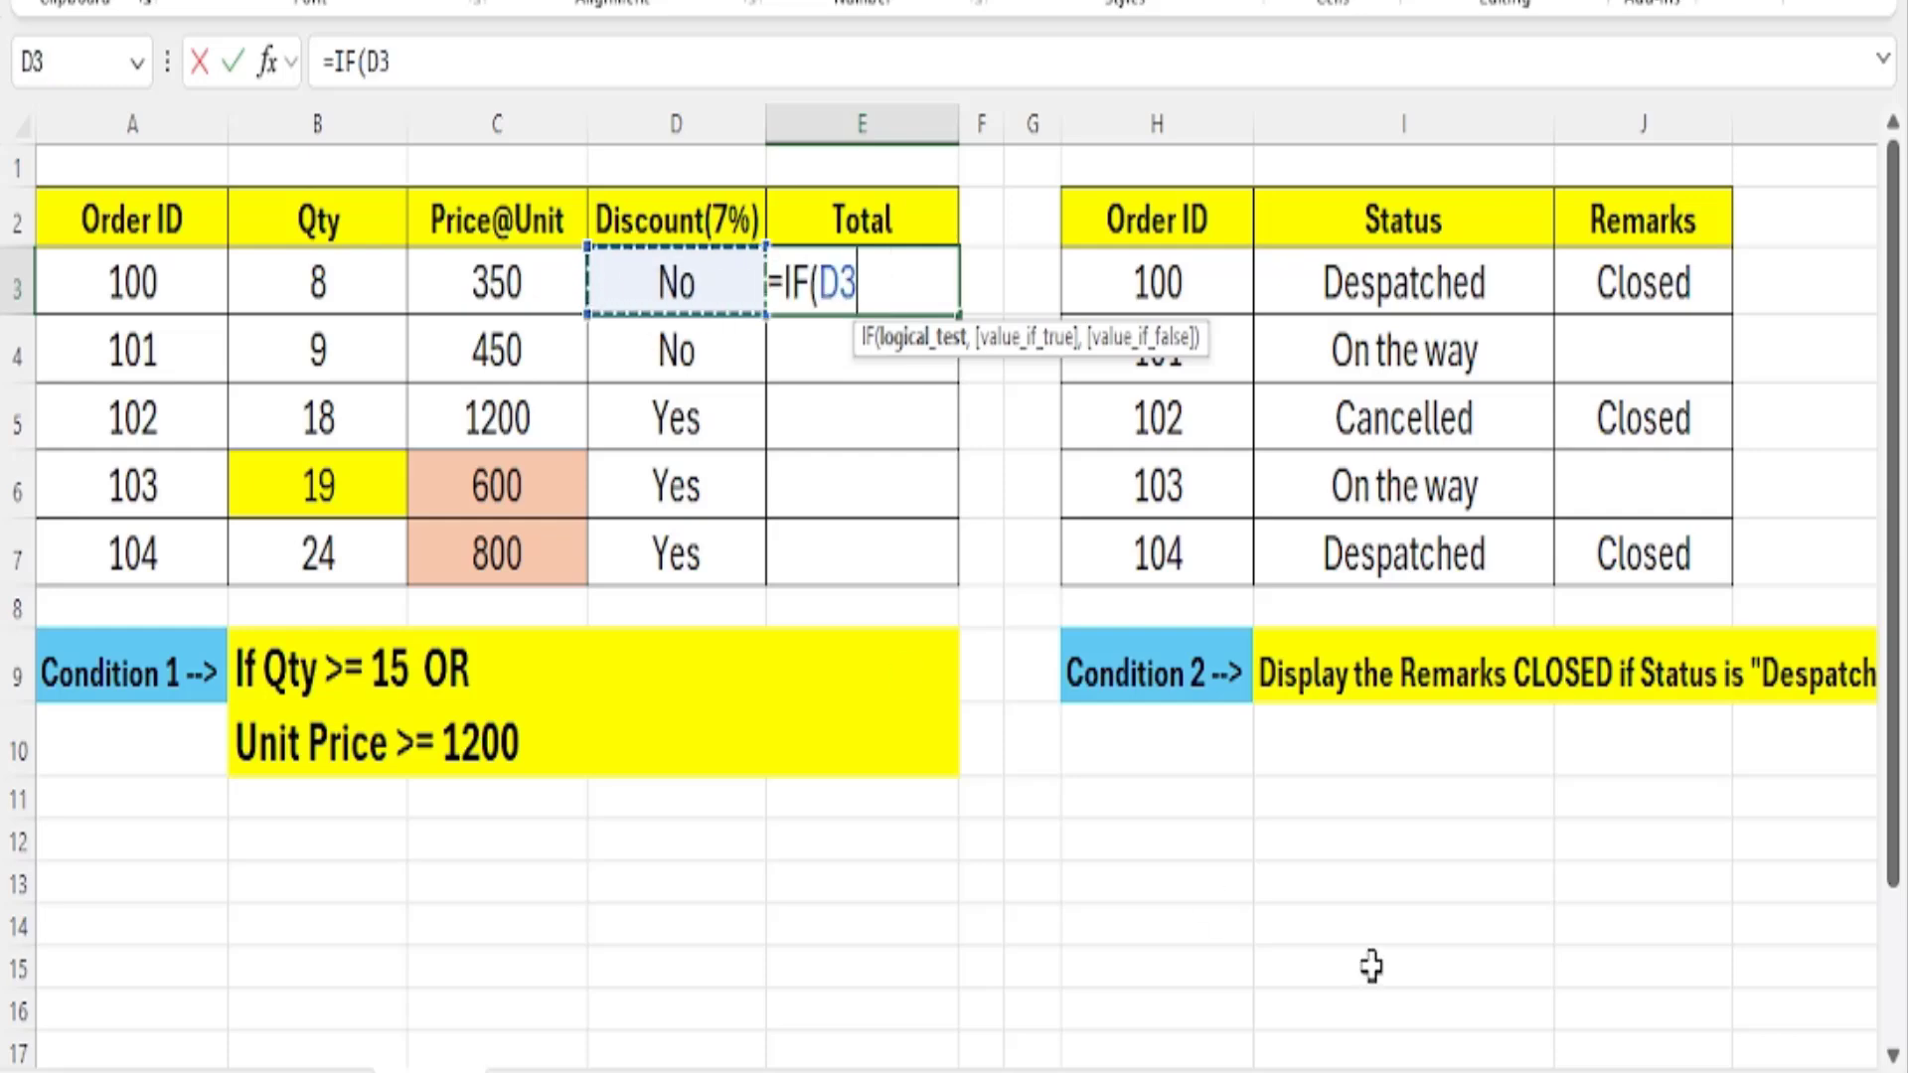
pyautogui.write('=')
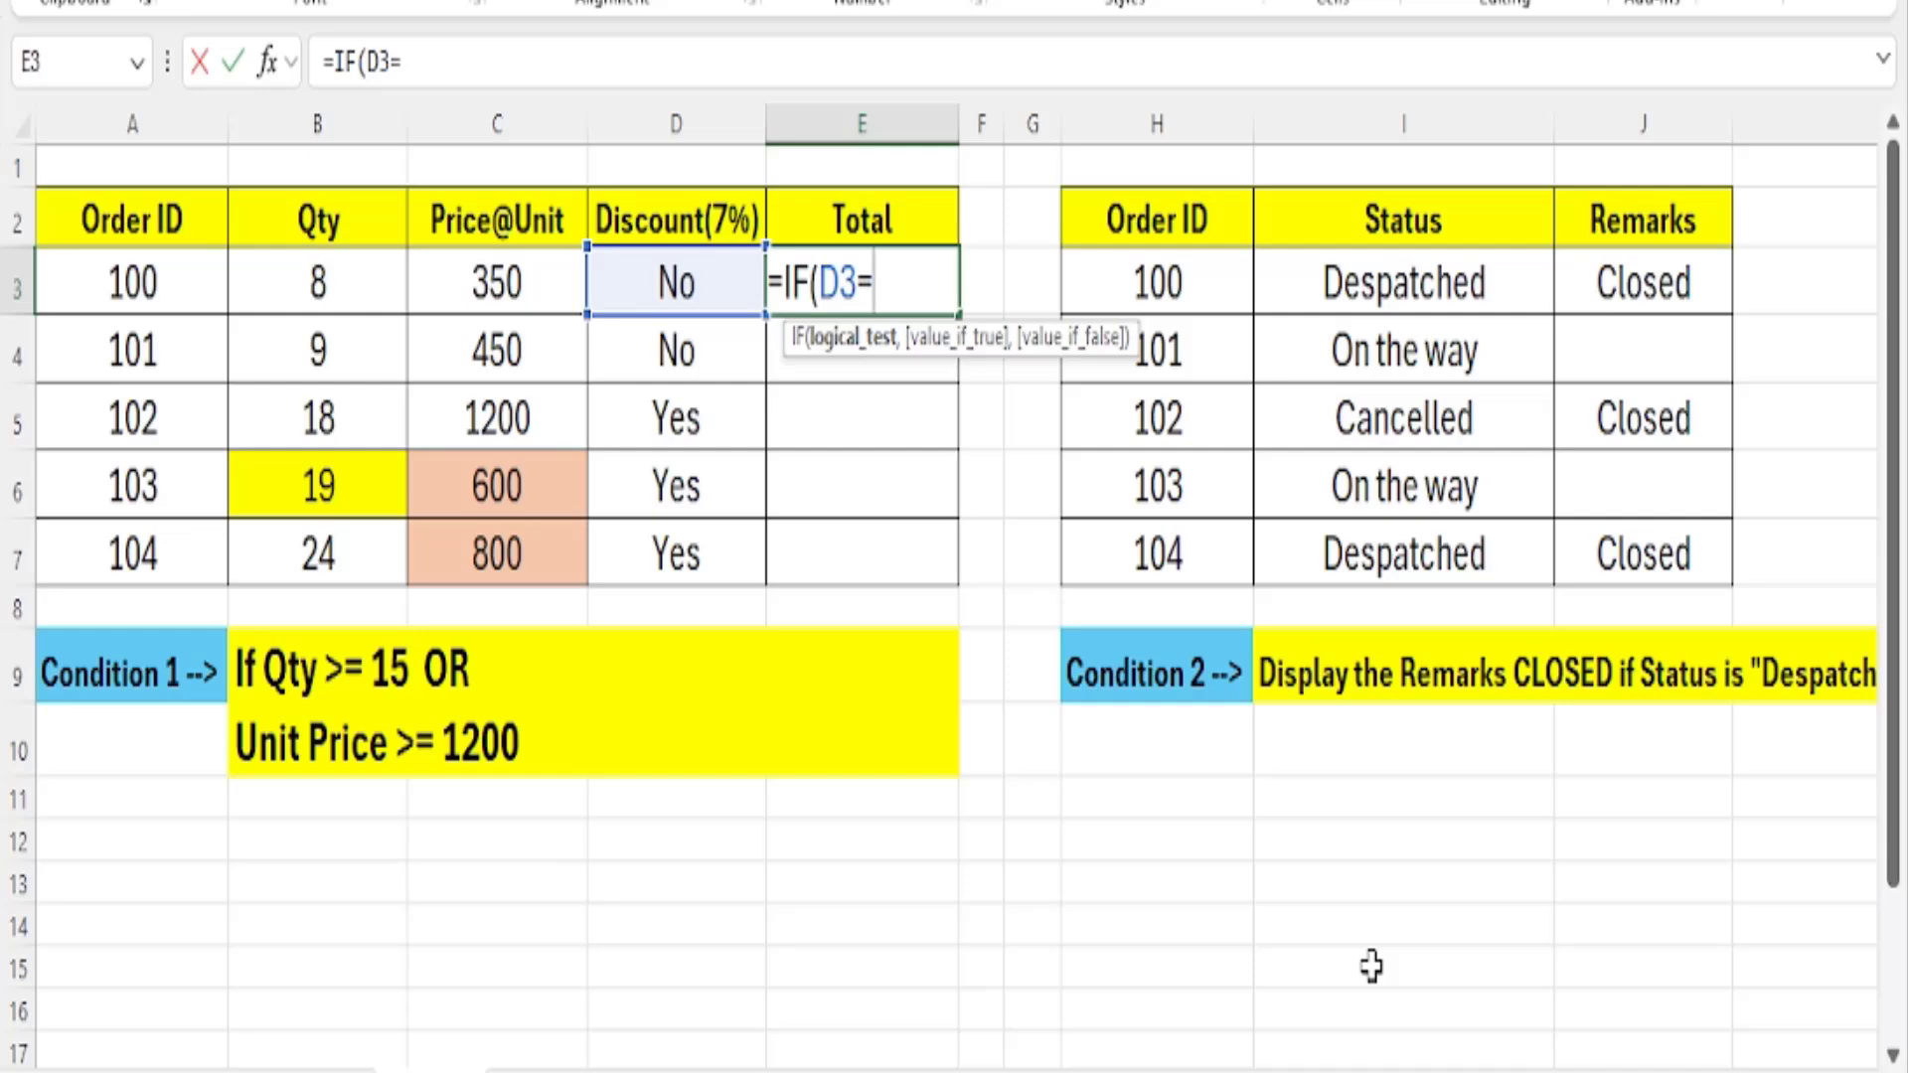
pyautogui.write('"Yes"')
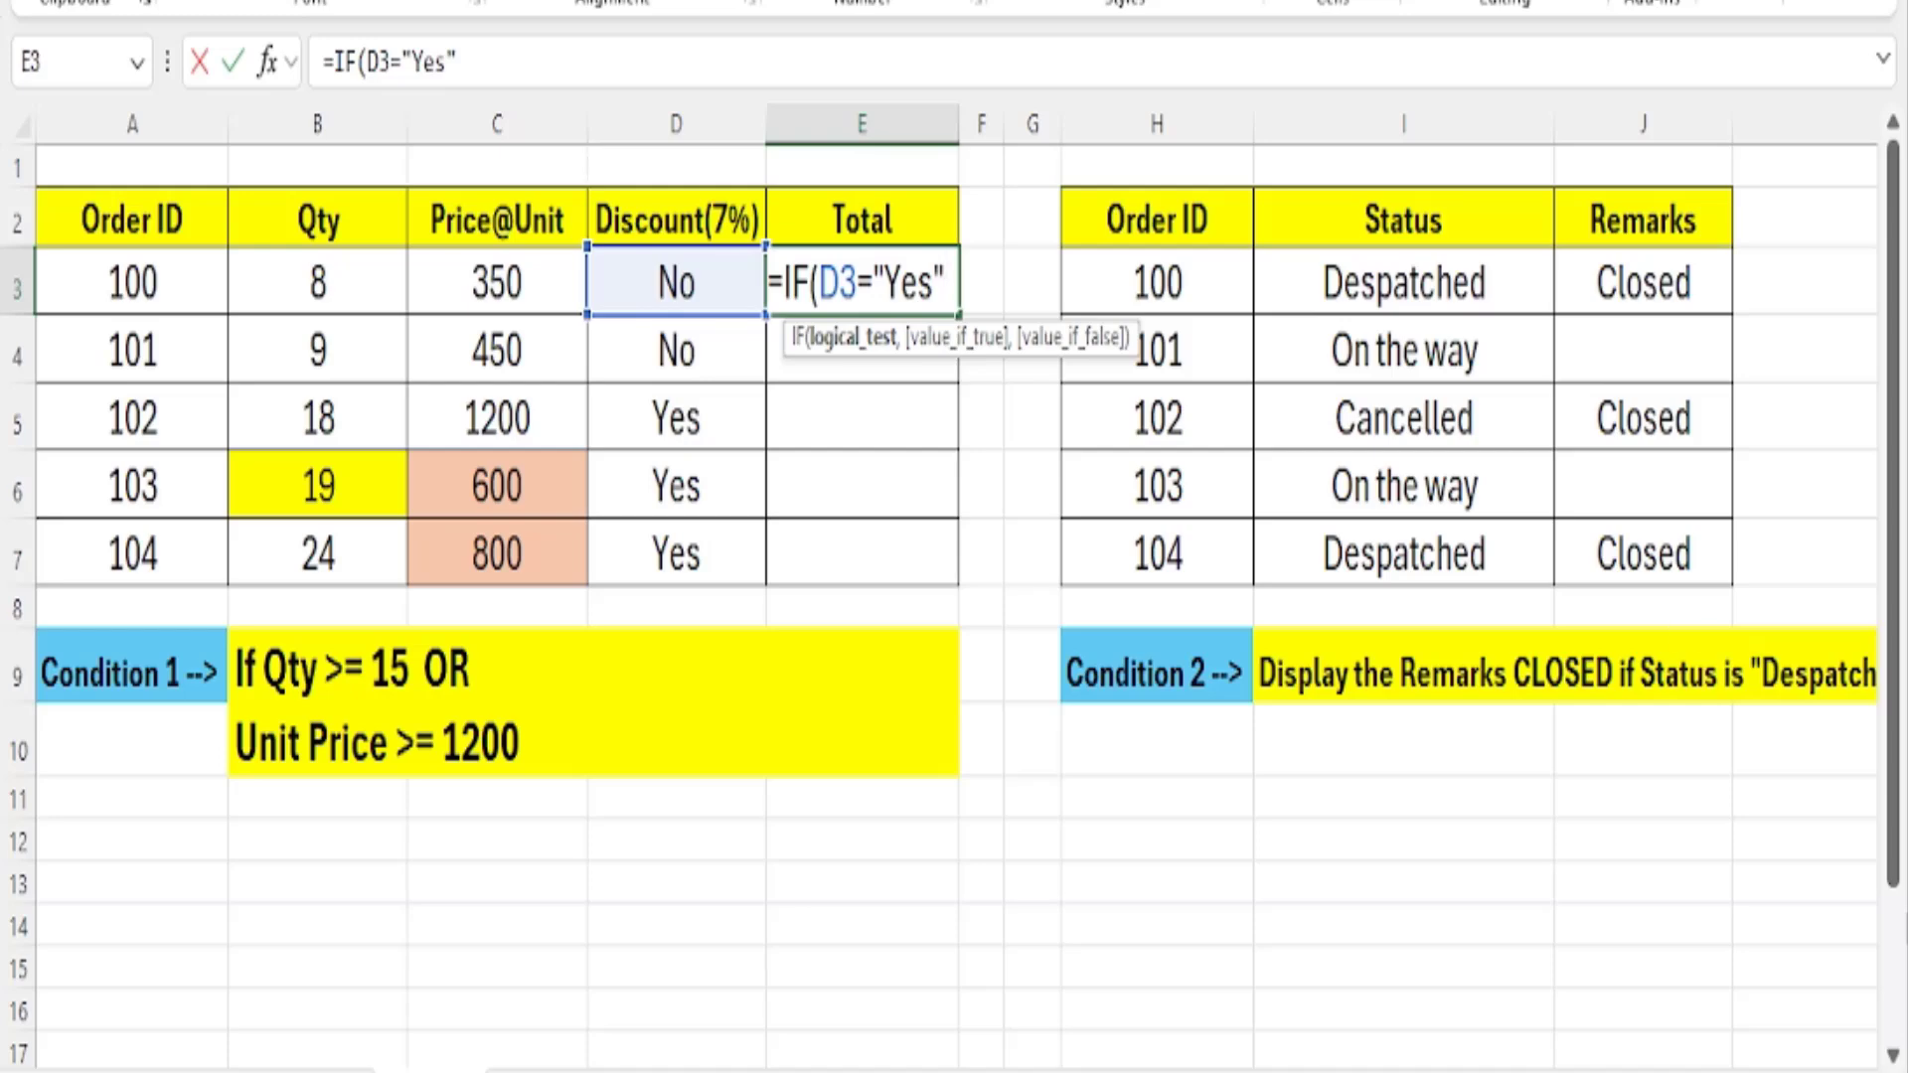
pyautogui.write(',')
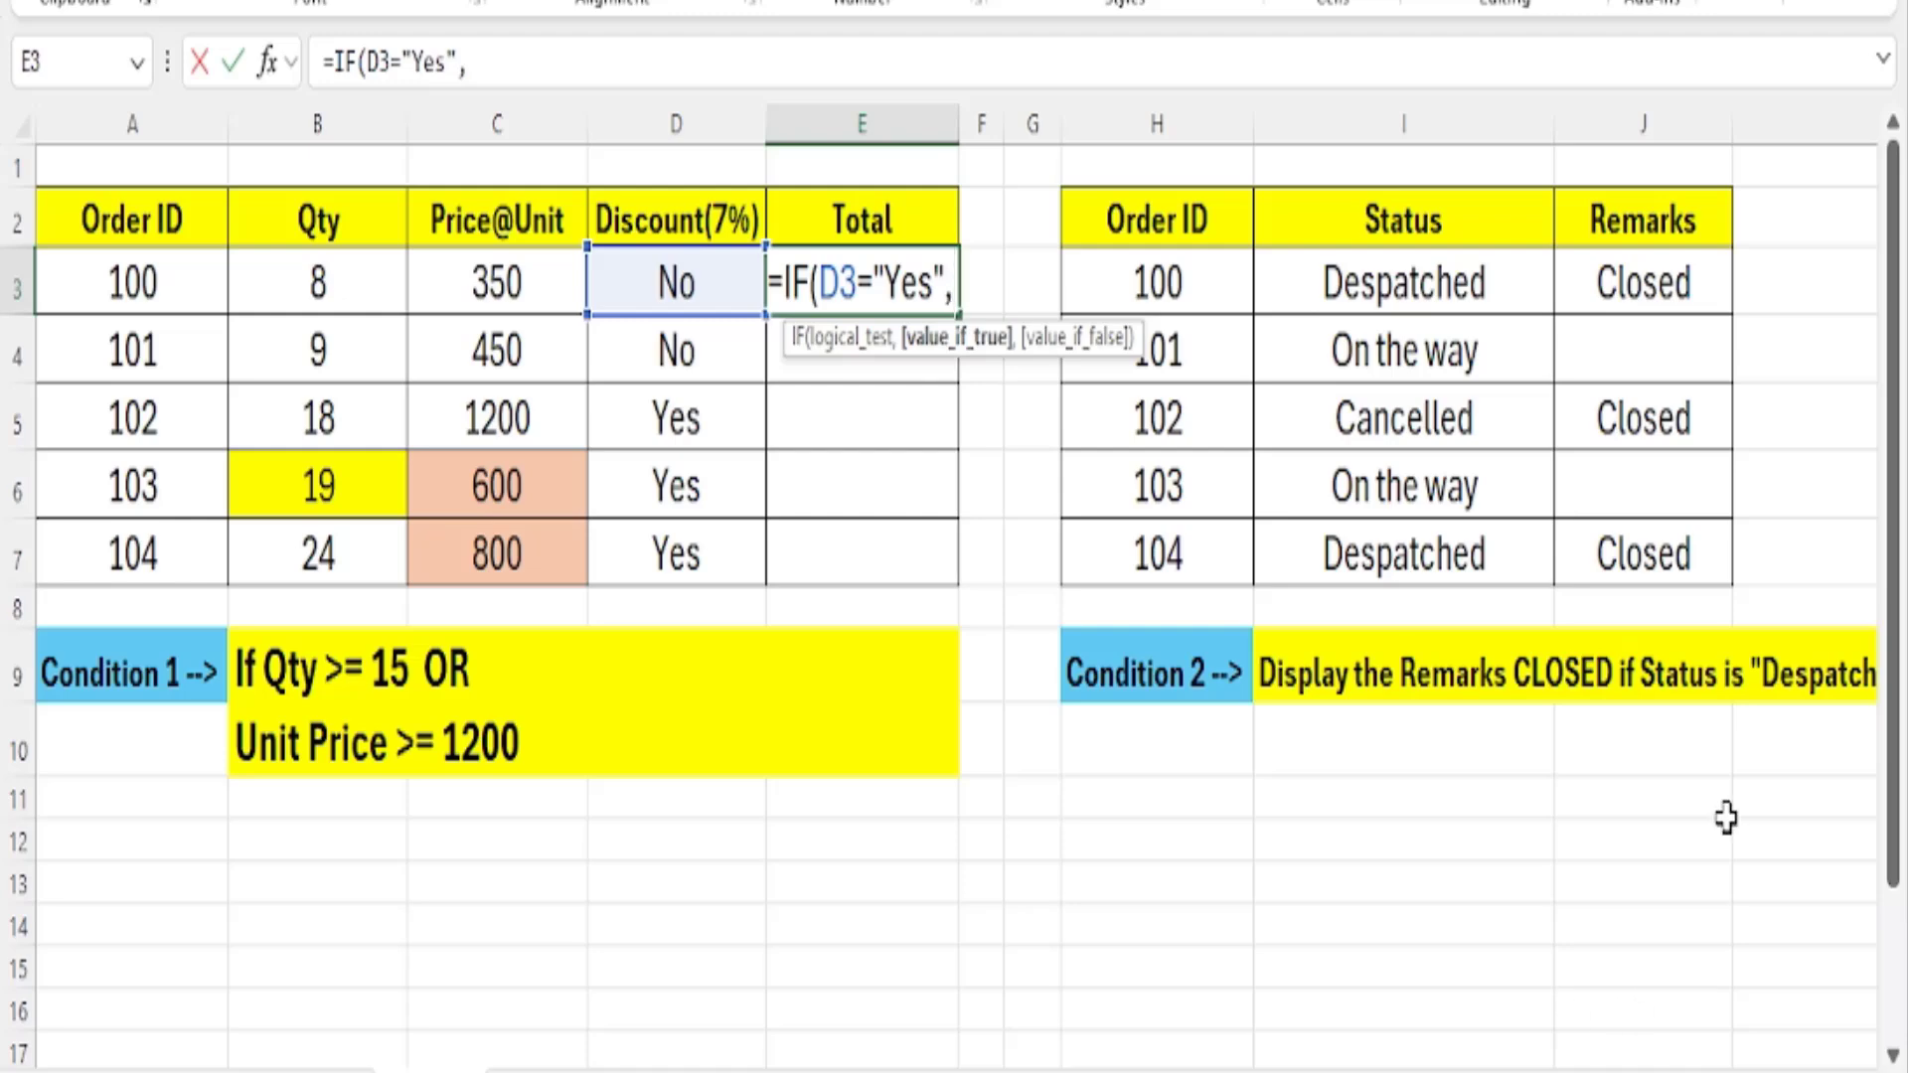
# Begin the value if true in E3 with quantity times unit price, B3*C3.
pyautogui.click(291, 284)
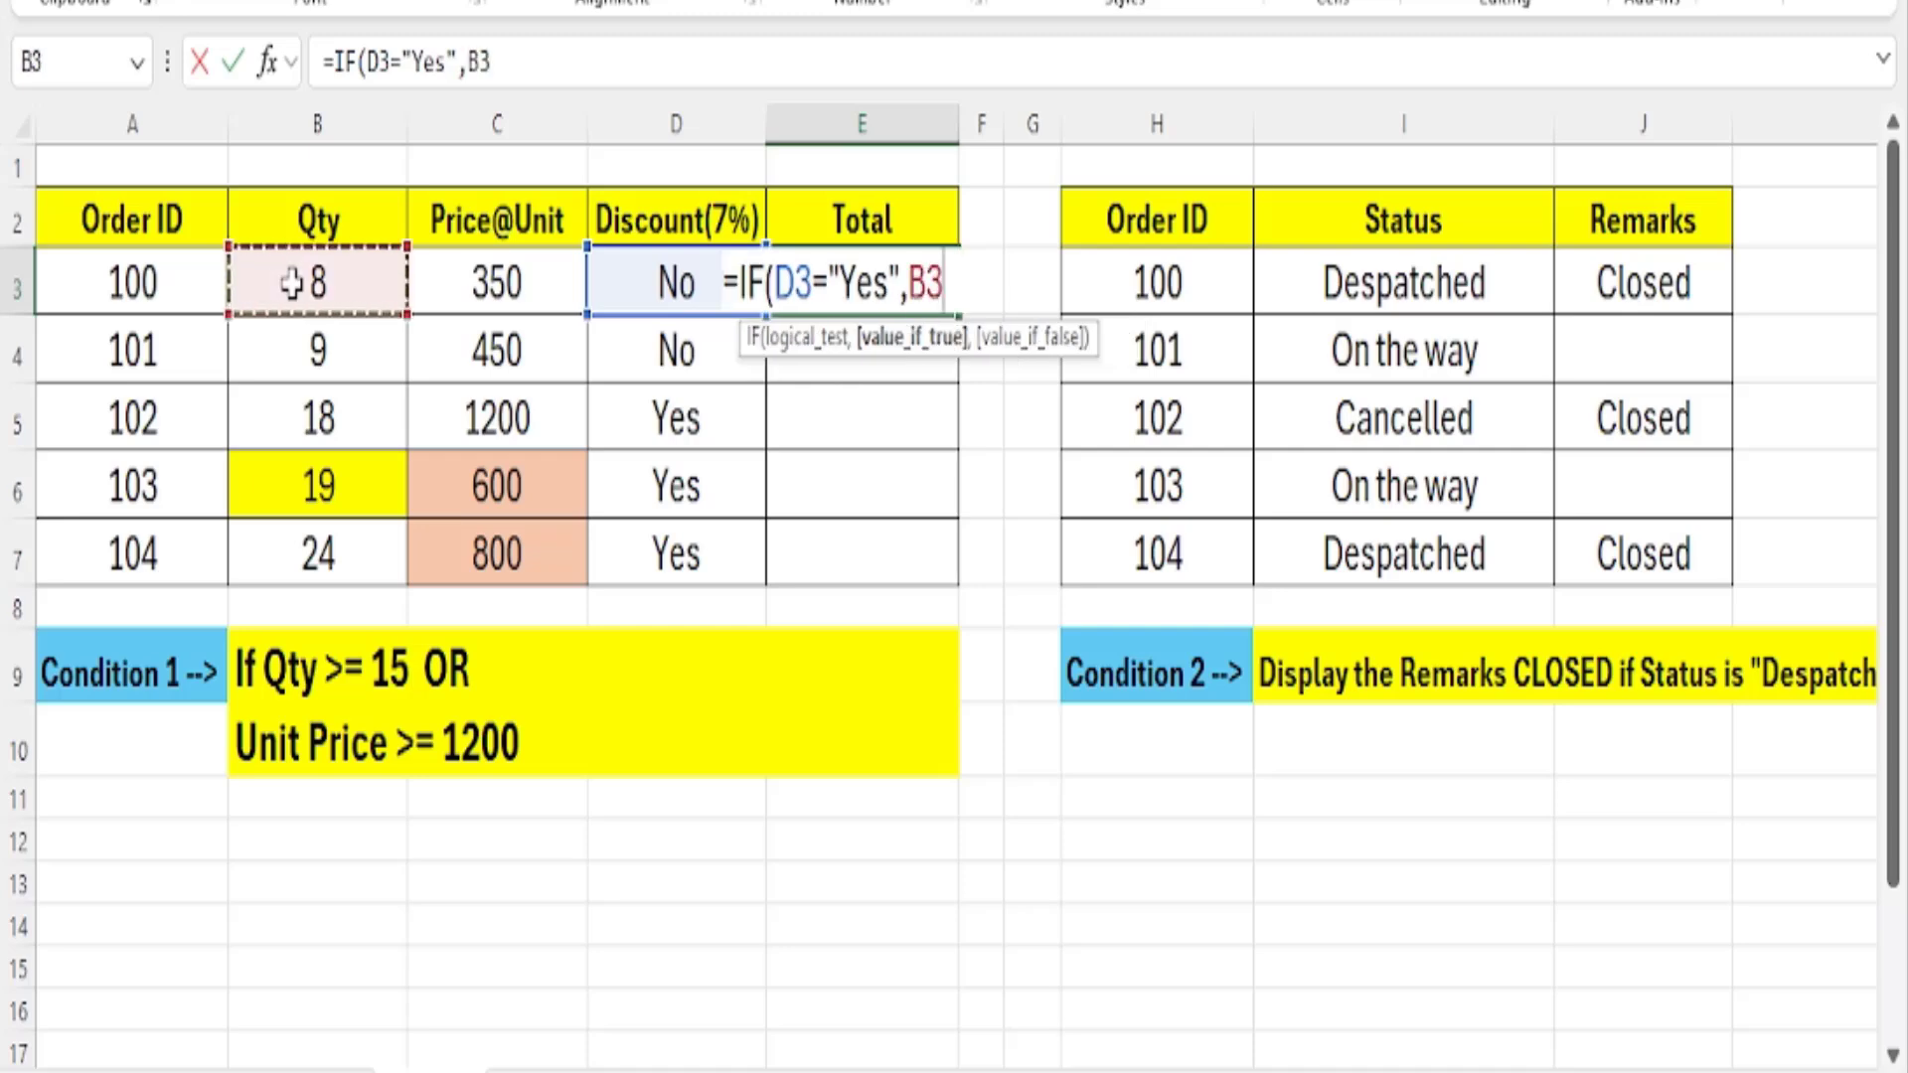
pyautogui.write('*')
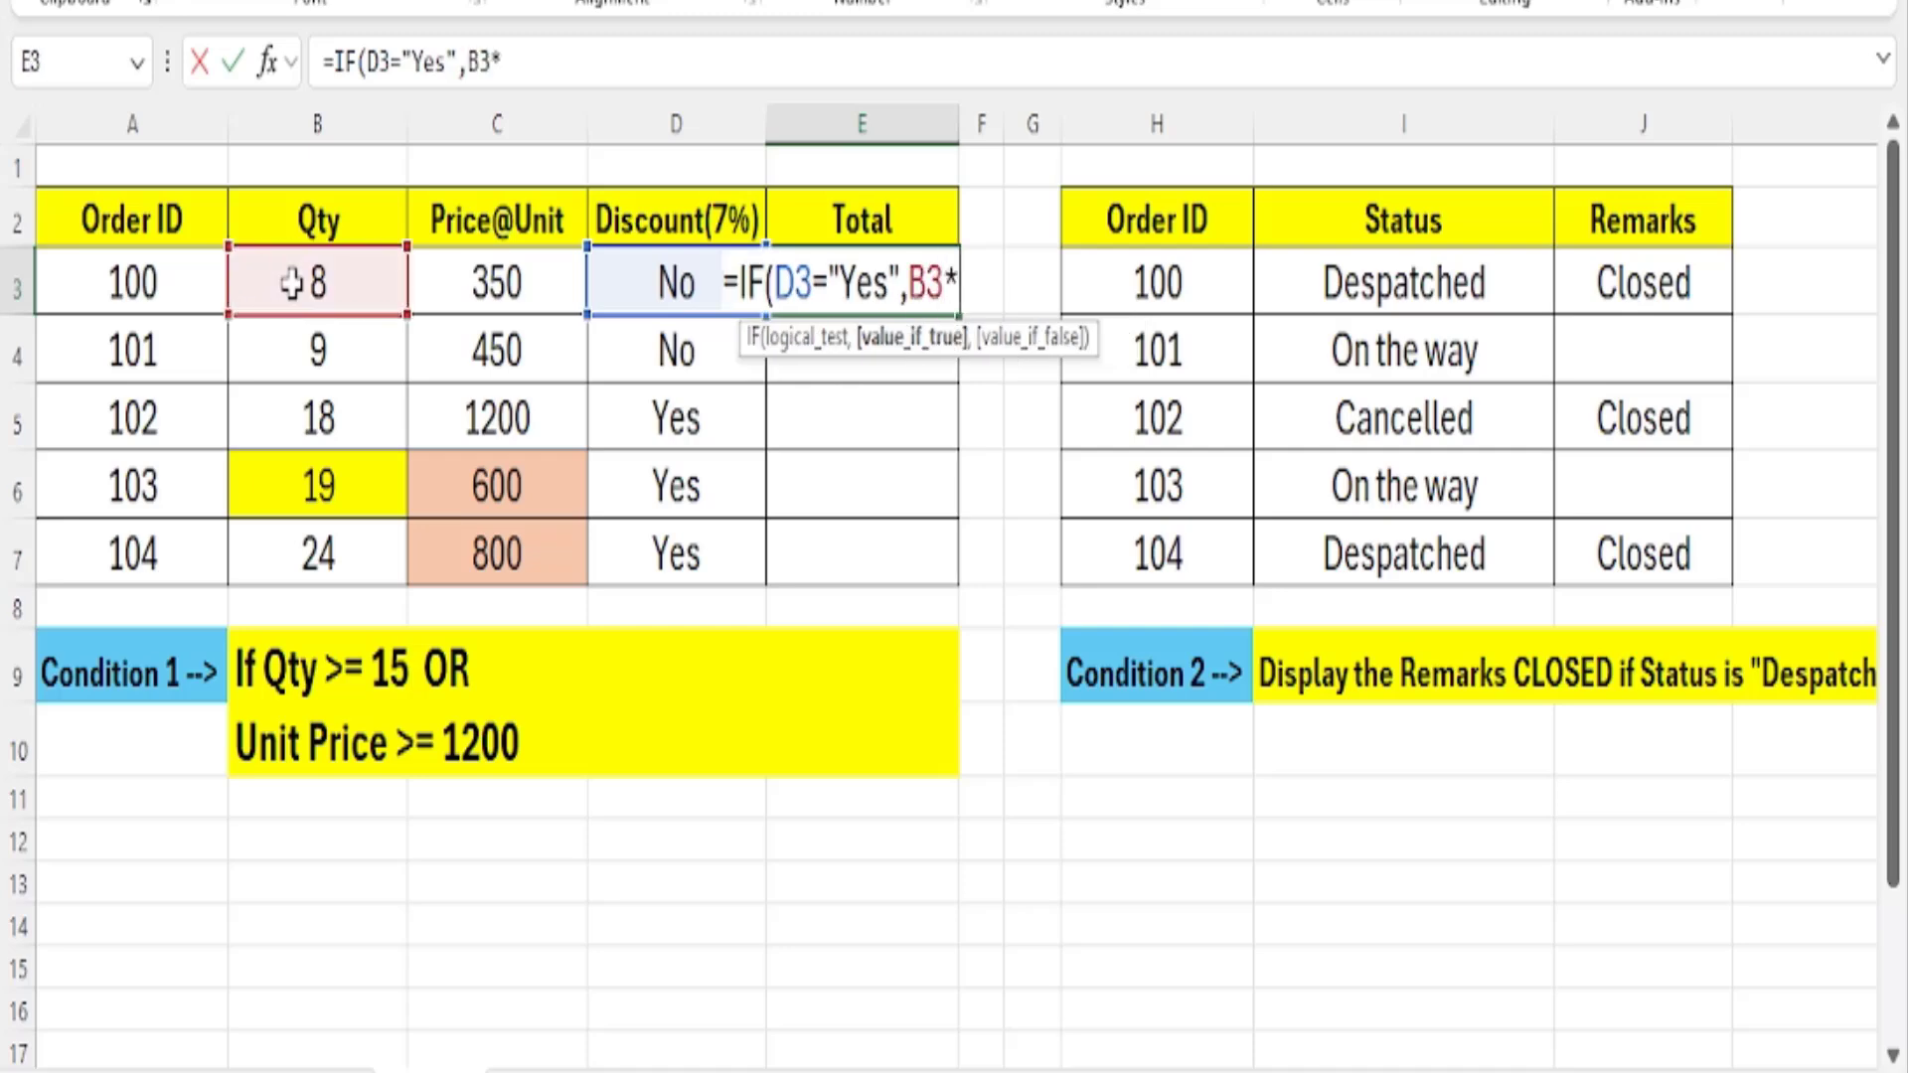
pyautogui.click(460, 262)
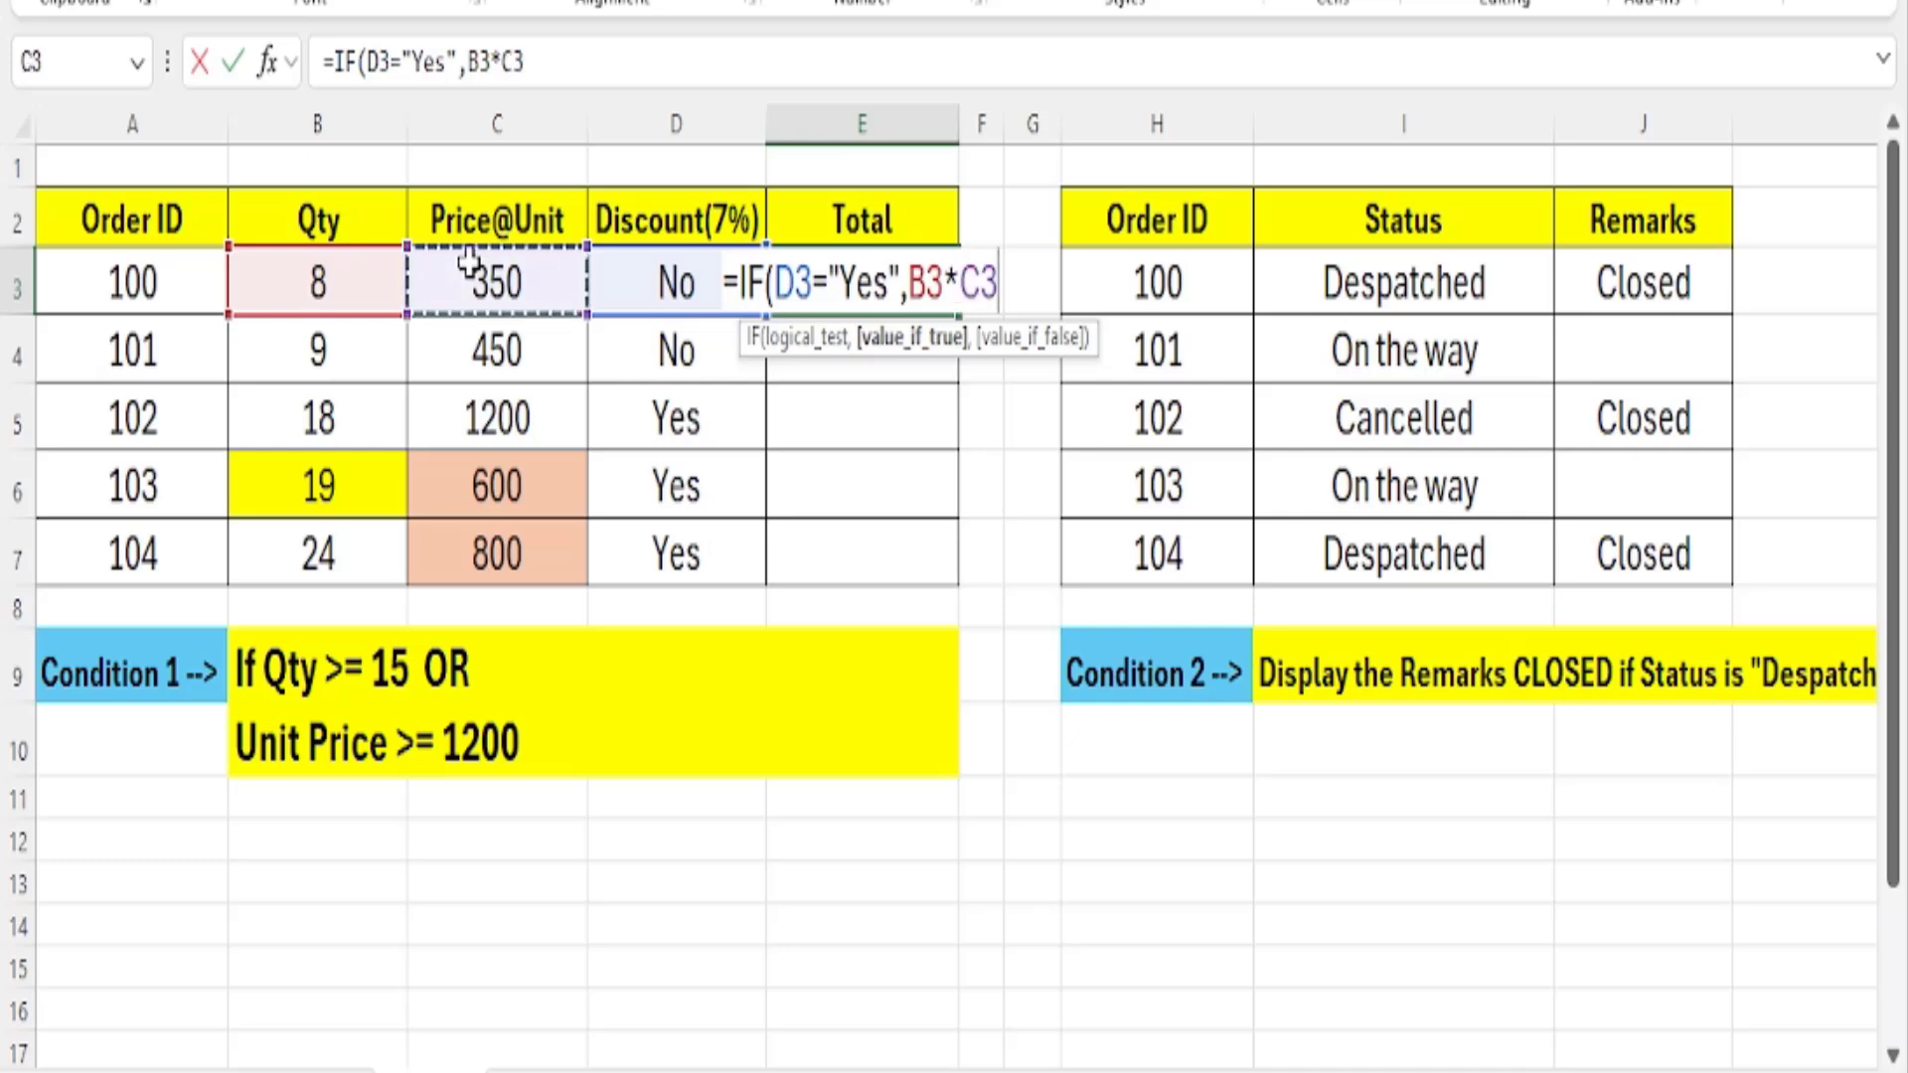
# Subtract the 7% discount as -(B3*C3)*7% to complete the value if true in E3.
pyautogui.write('-')
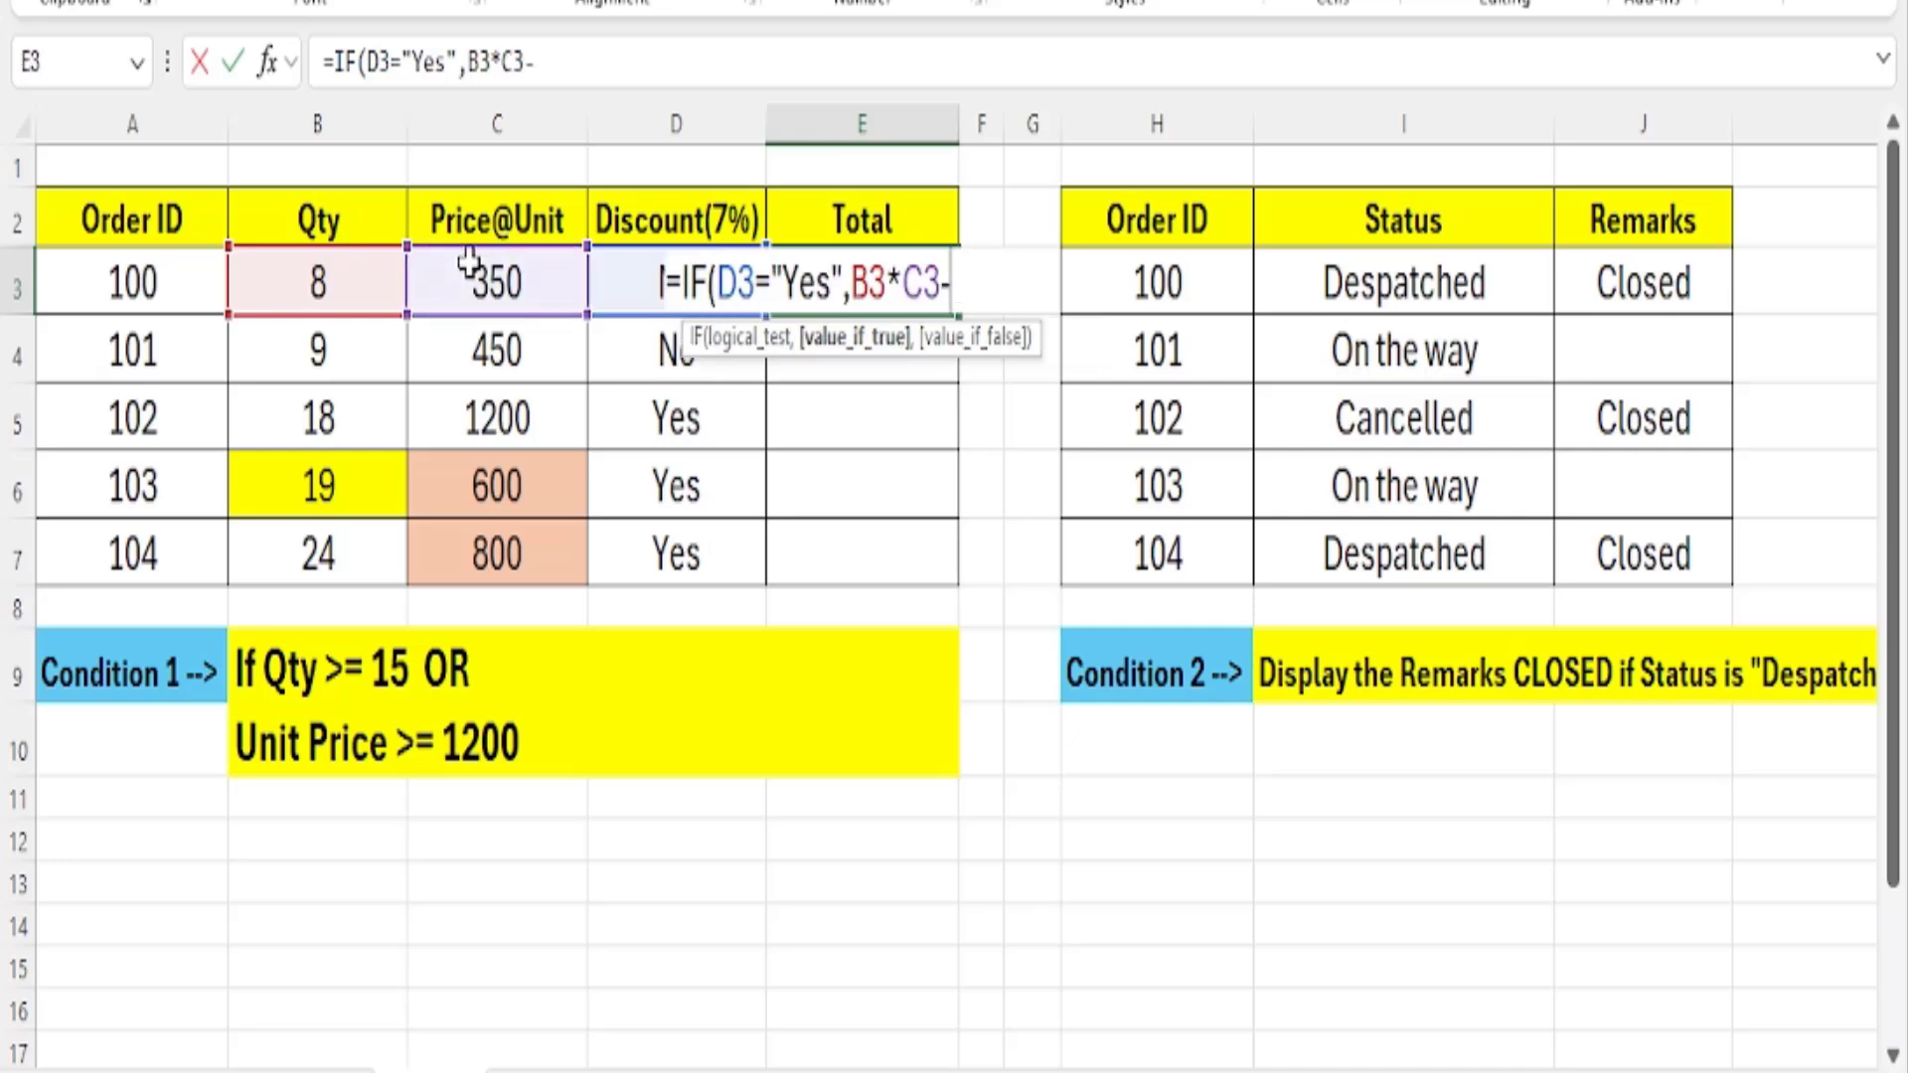
pyautogui.write('(')
pyautogui.click(310, 298)
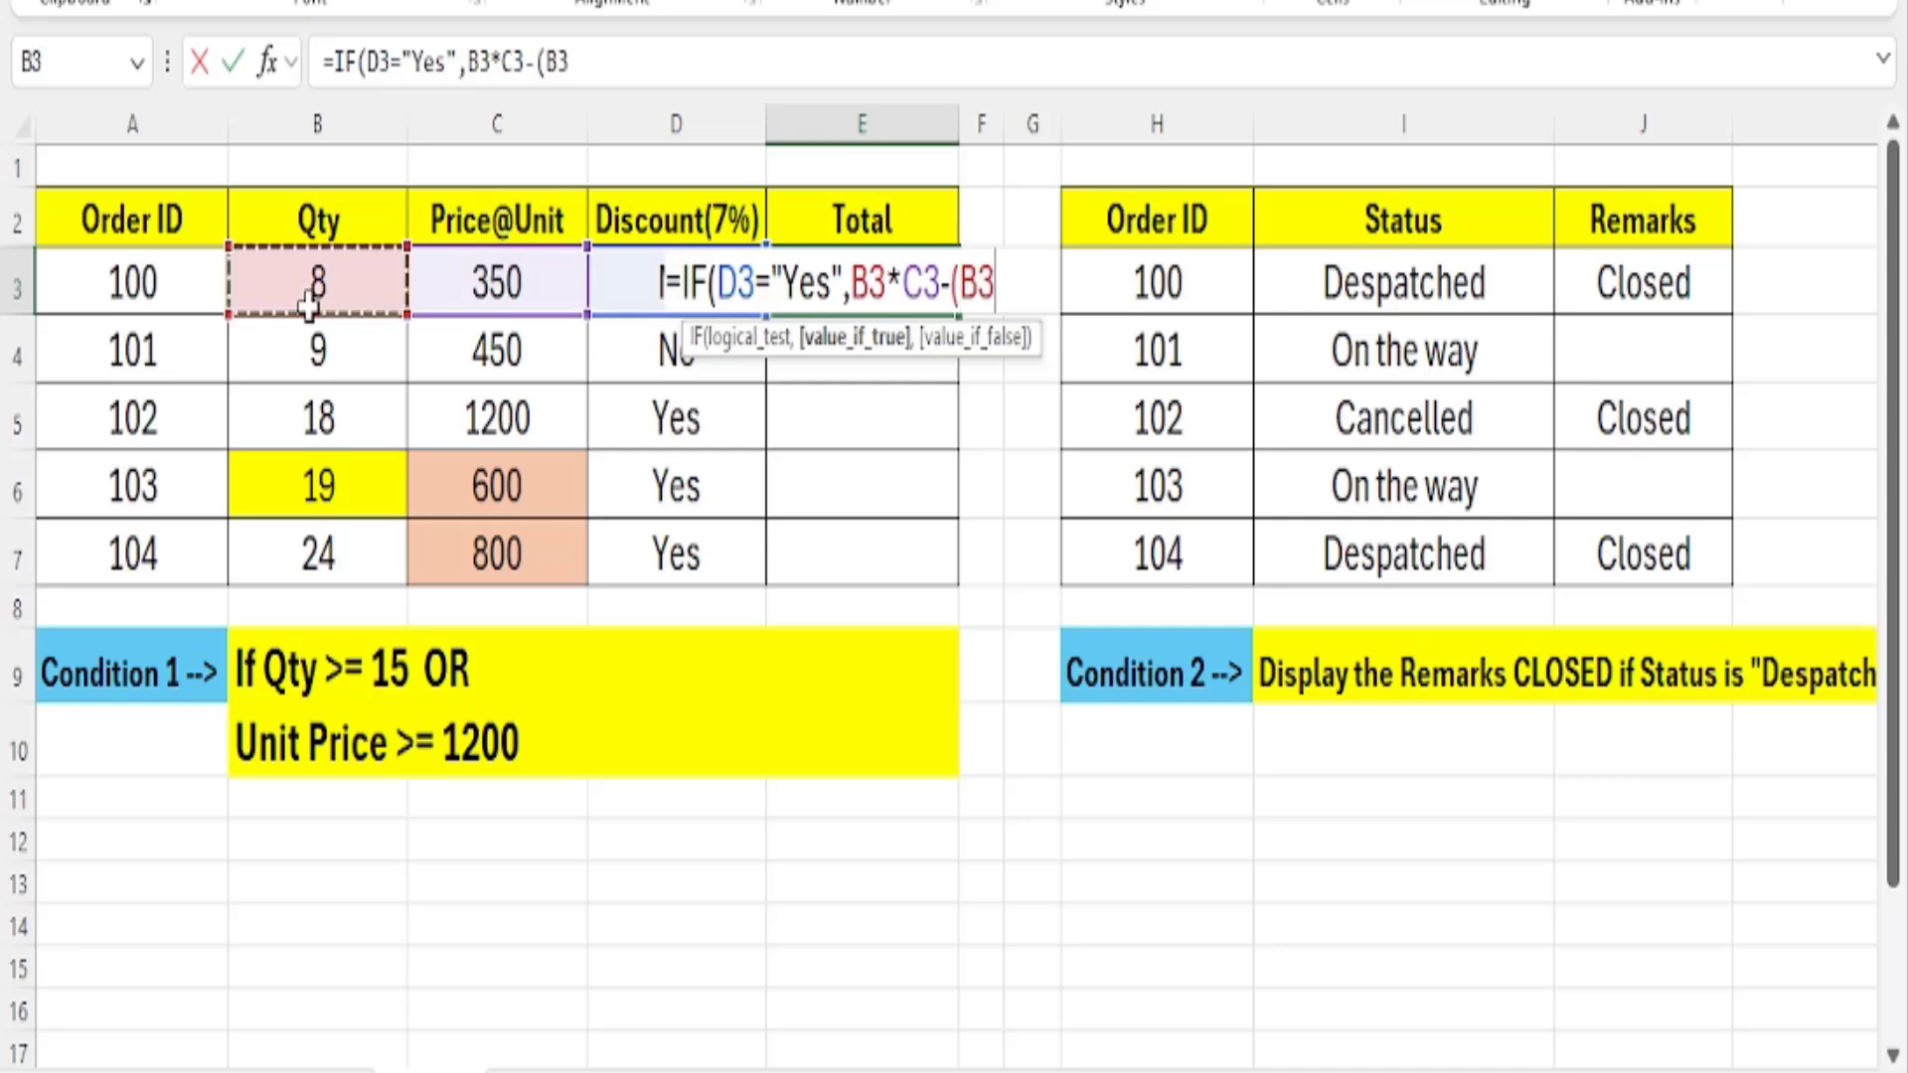
pyautogui.write('*')
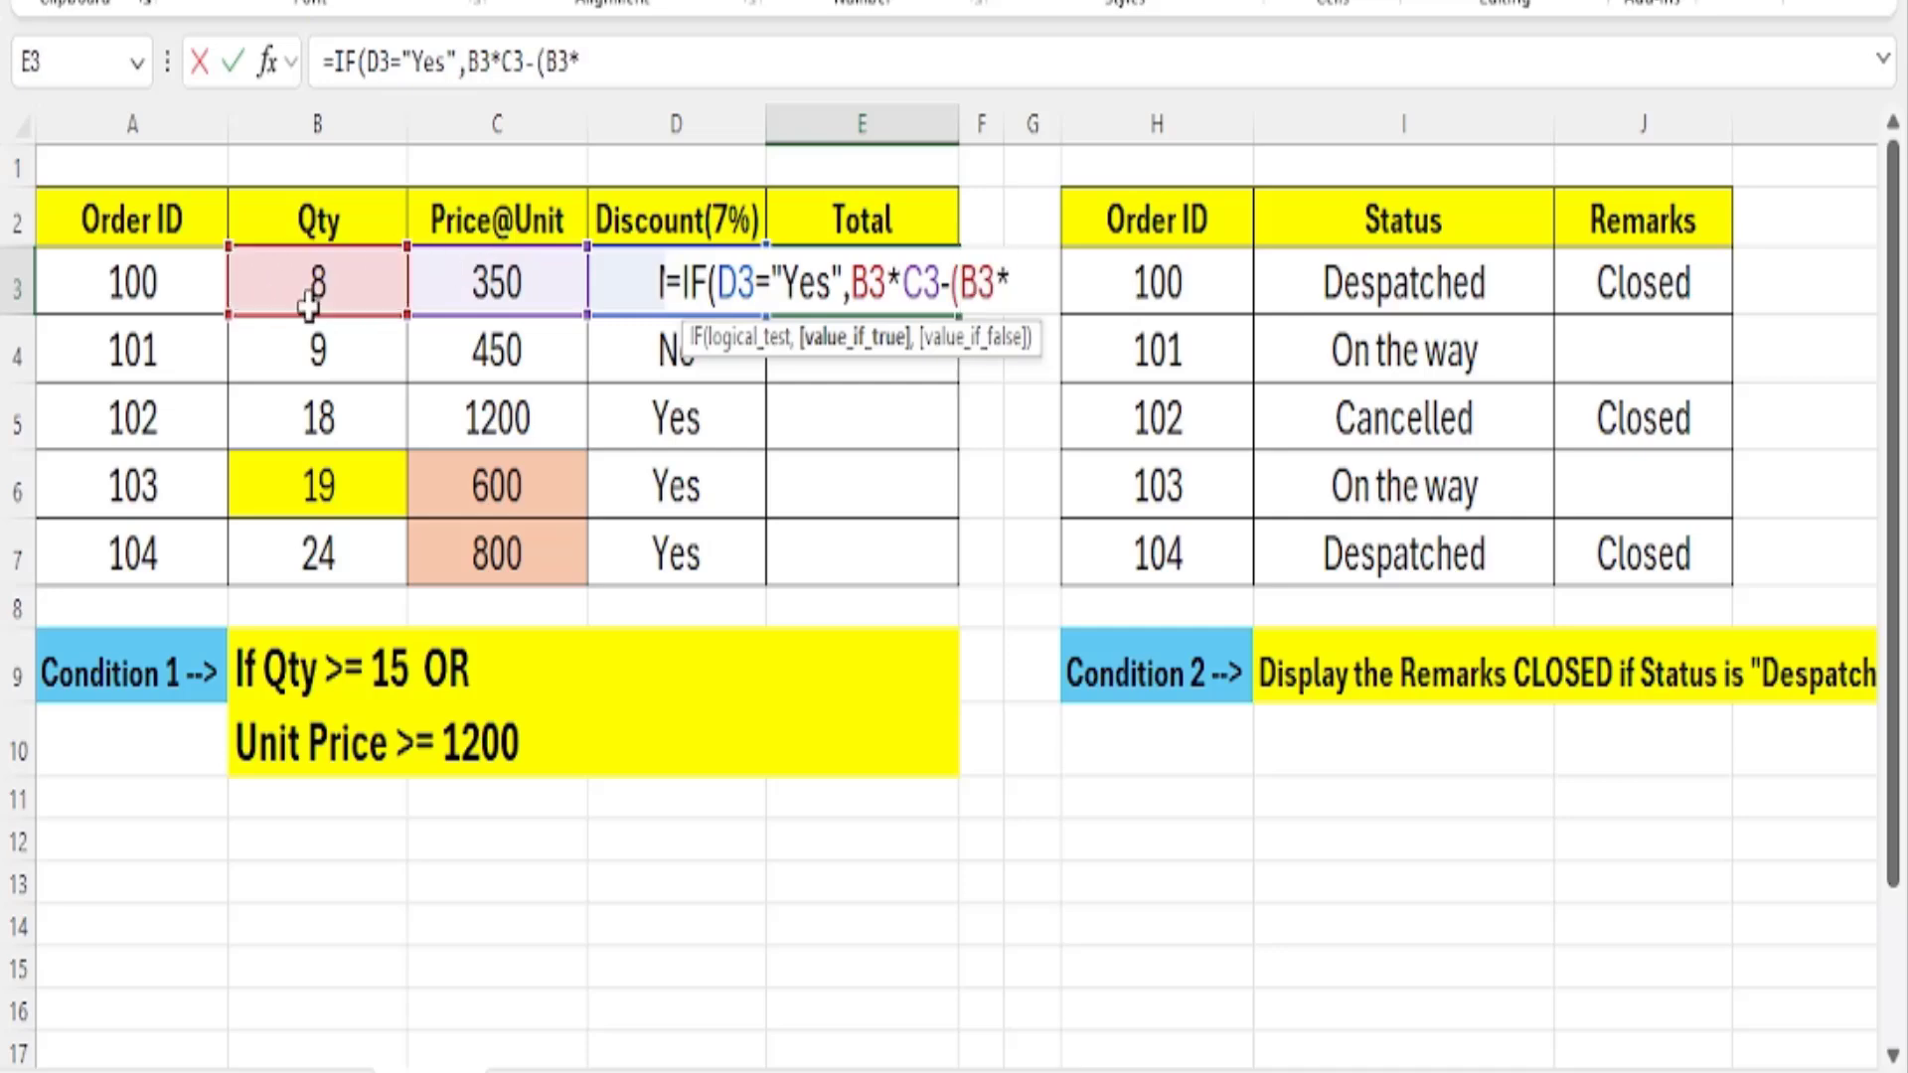
pyautogui.click(452, 286)
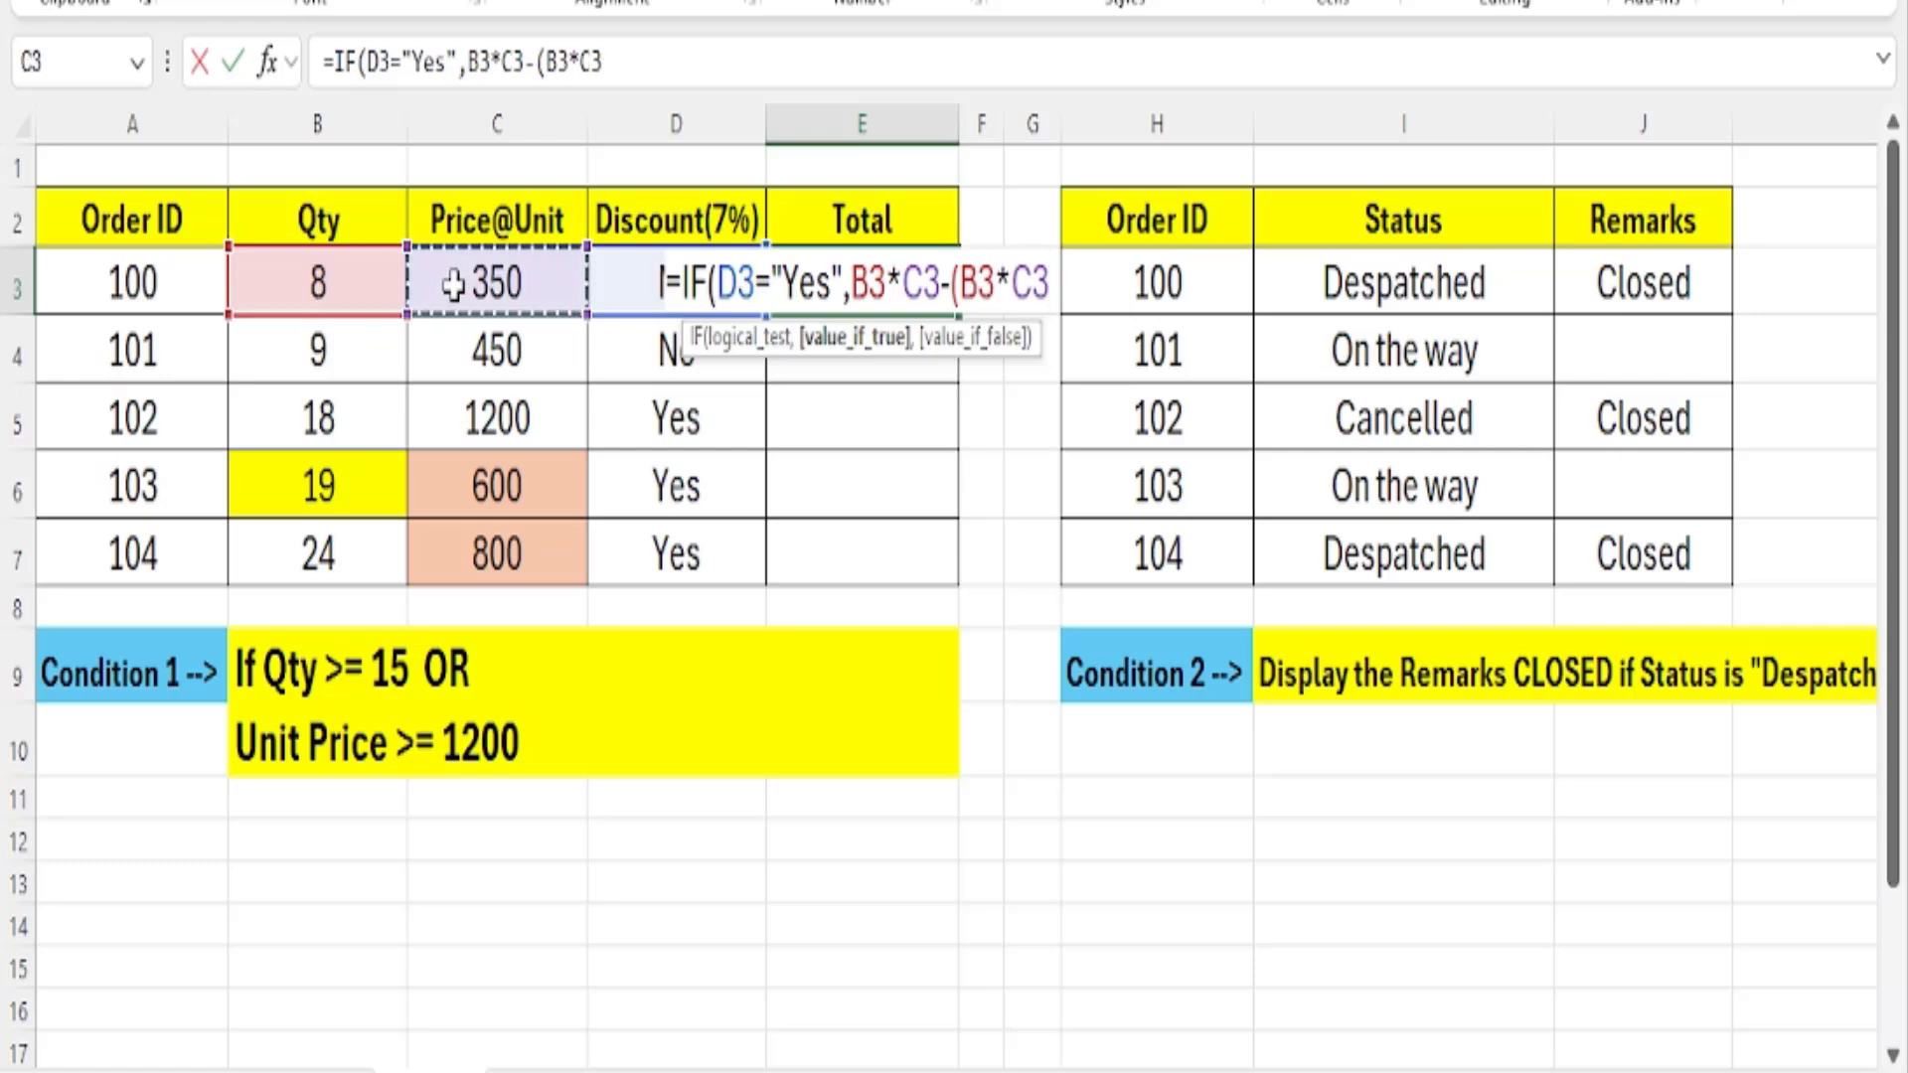
pyautogui.write(')')
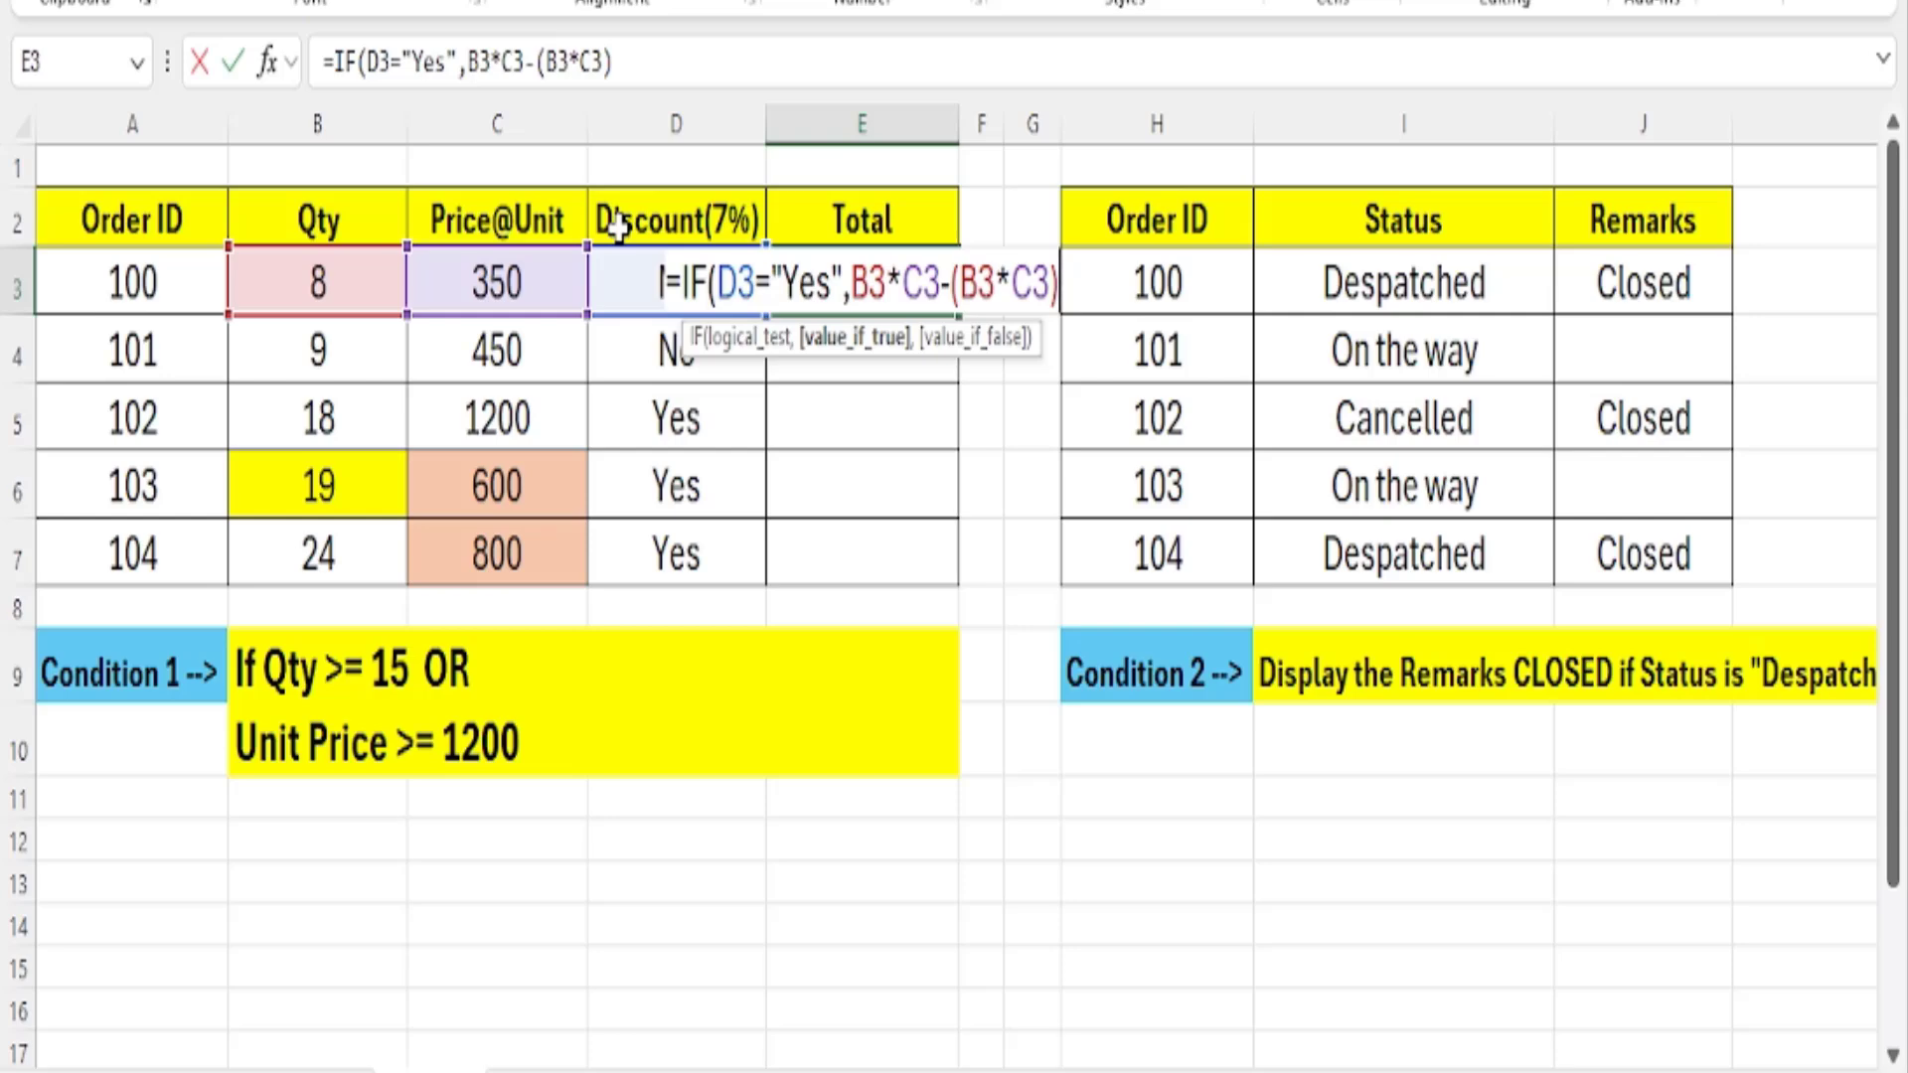
pyautogui.write('*')
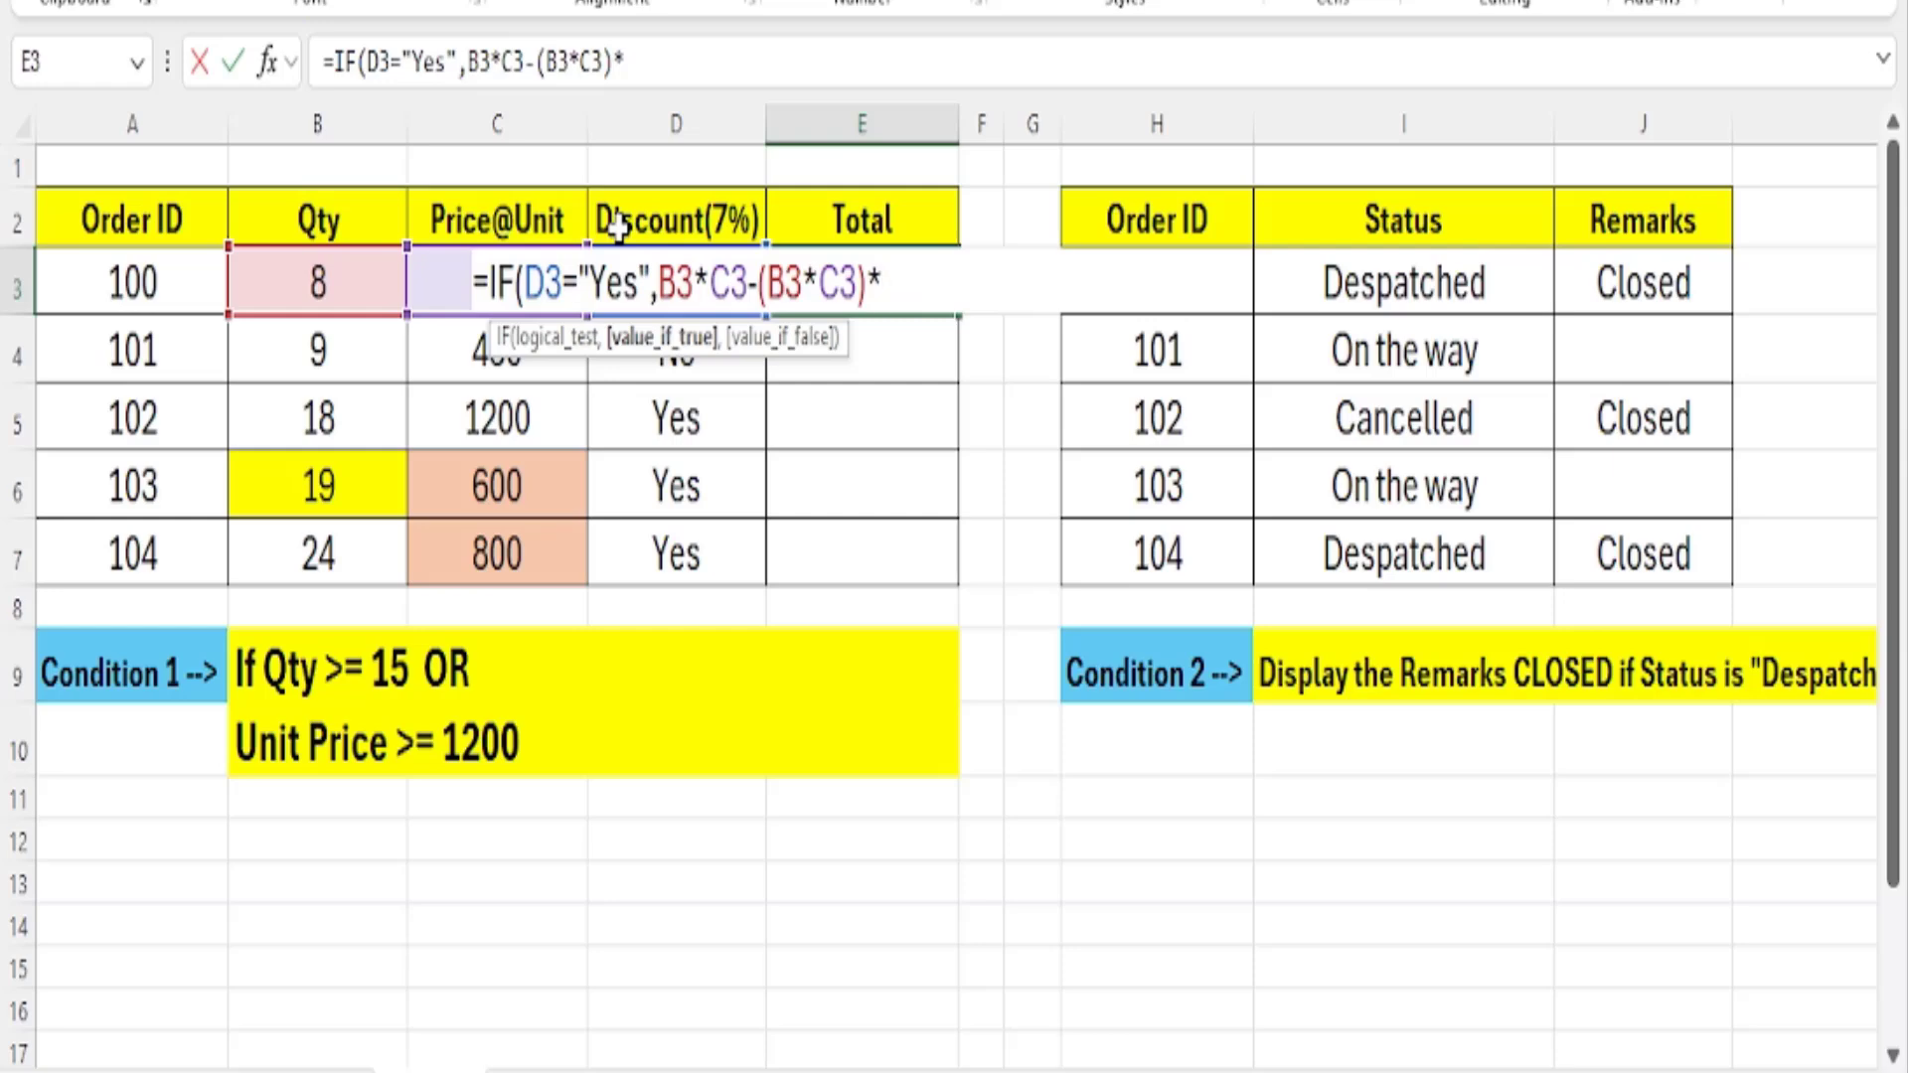
pyautogui.write('7%,')
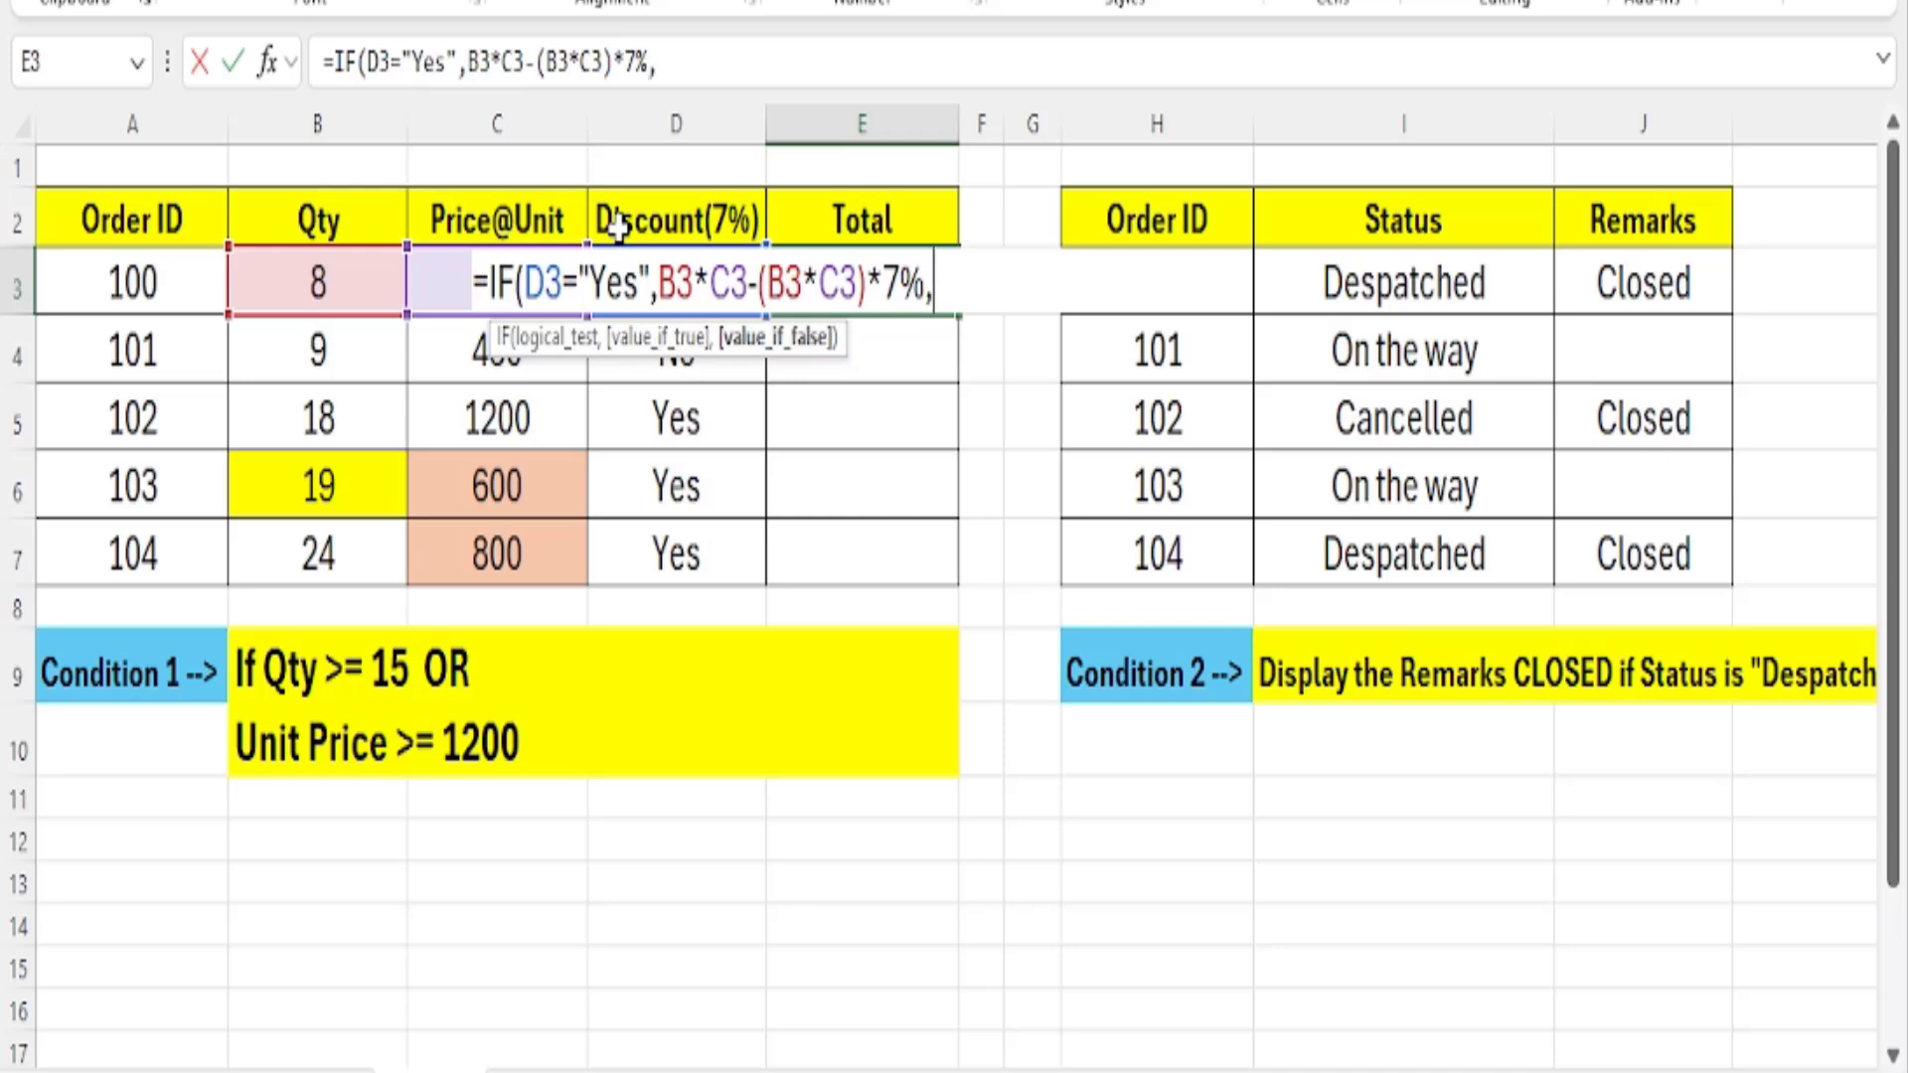
pyautogui.write('"")')
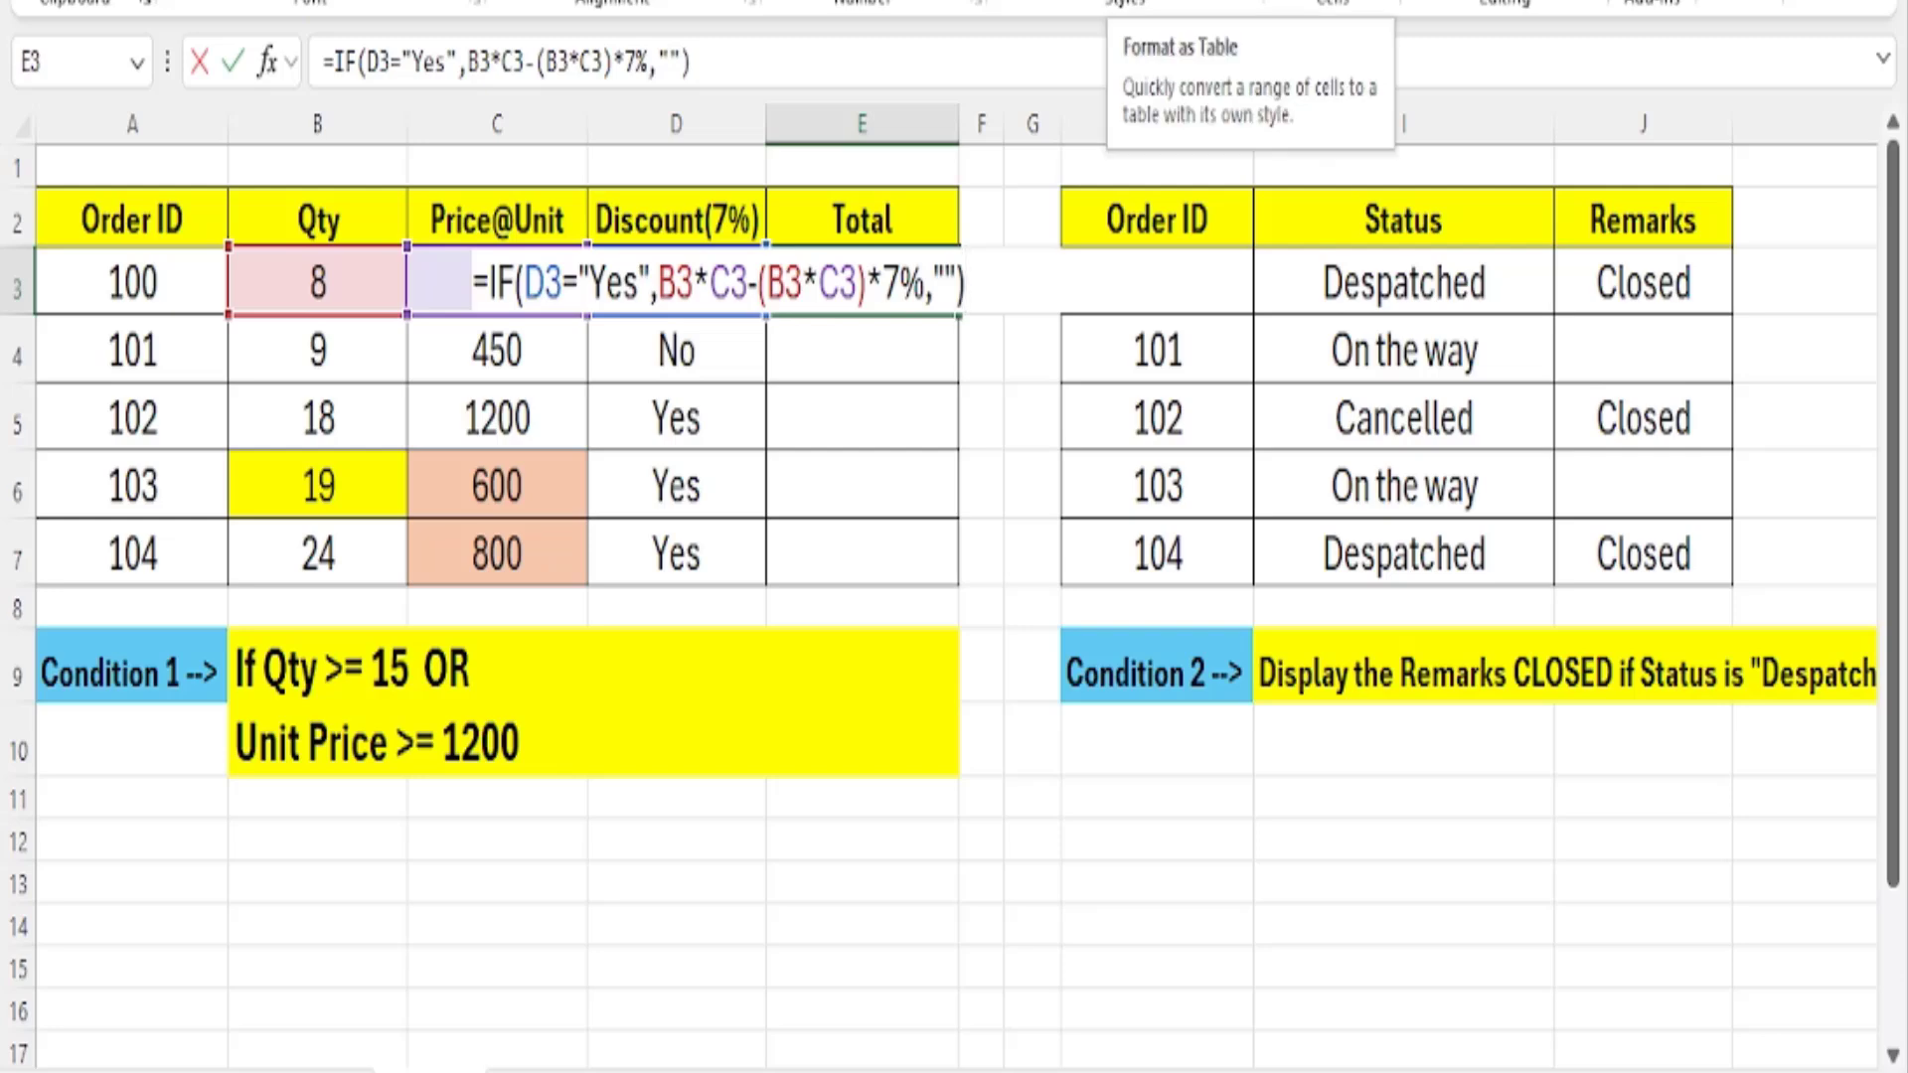
# Add an empty string "" as the value if false and enter the completed IF formula in E3.
pyautogui.press('Return')
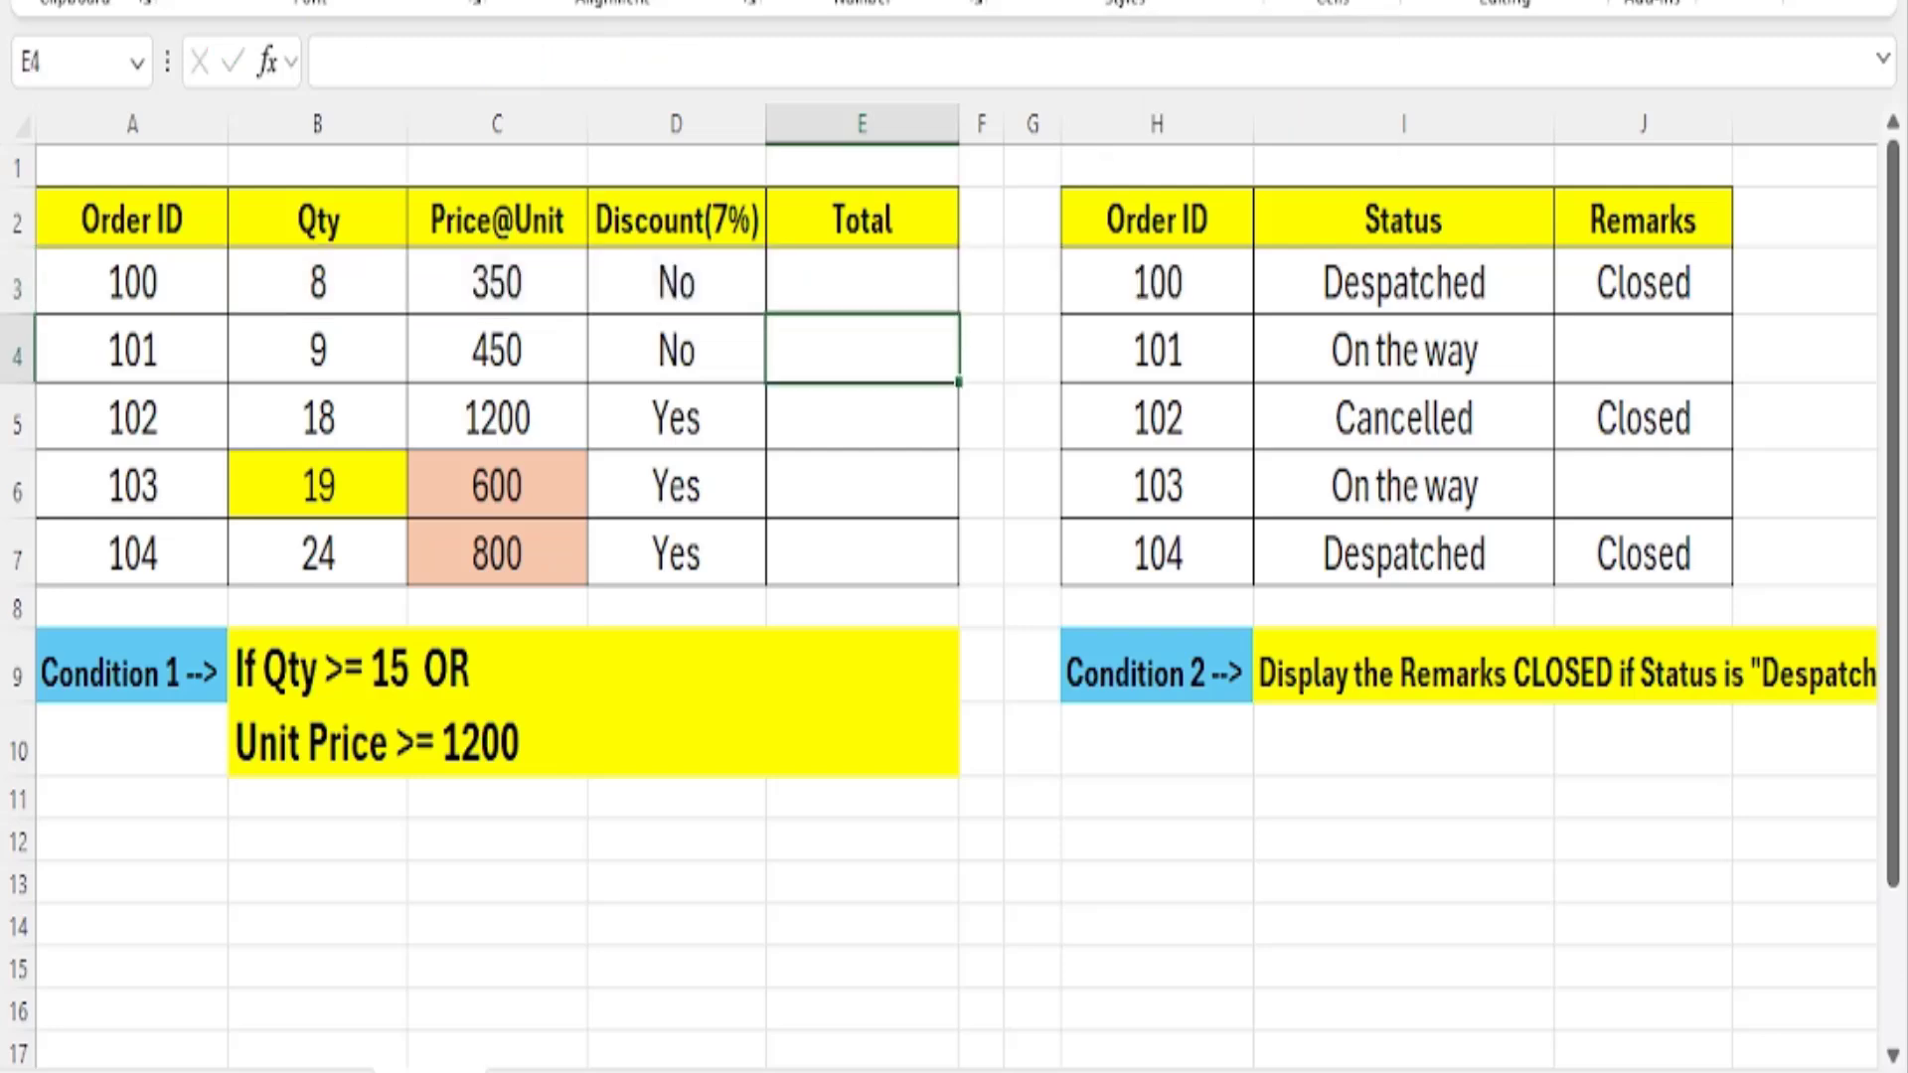
# Copy the total formula from E3 down through E7.
pyautogui.click(839, 281)
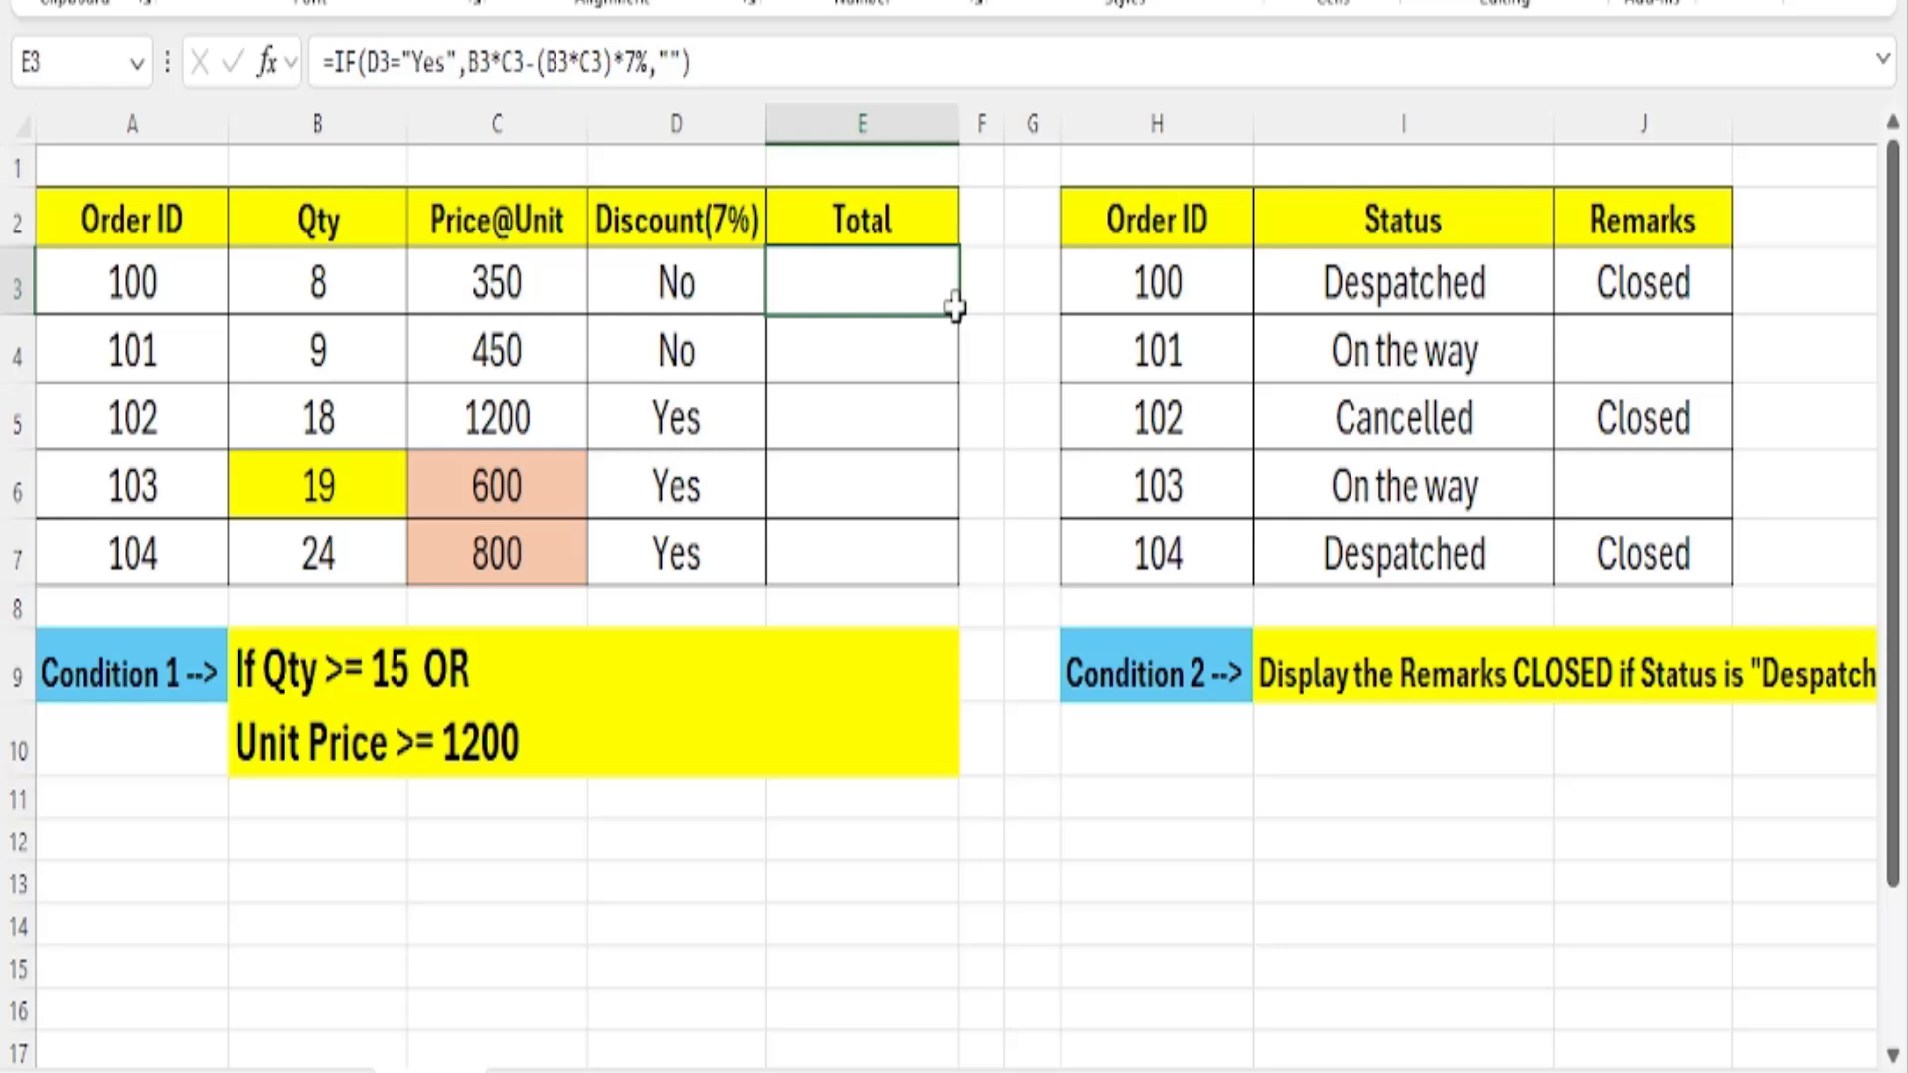
pyautogui.moveTo(956, 310); pyautogui.dragTo(983, 587)
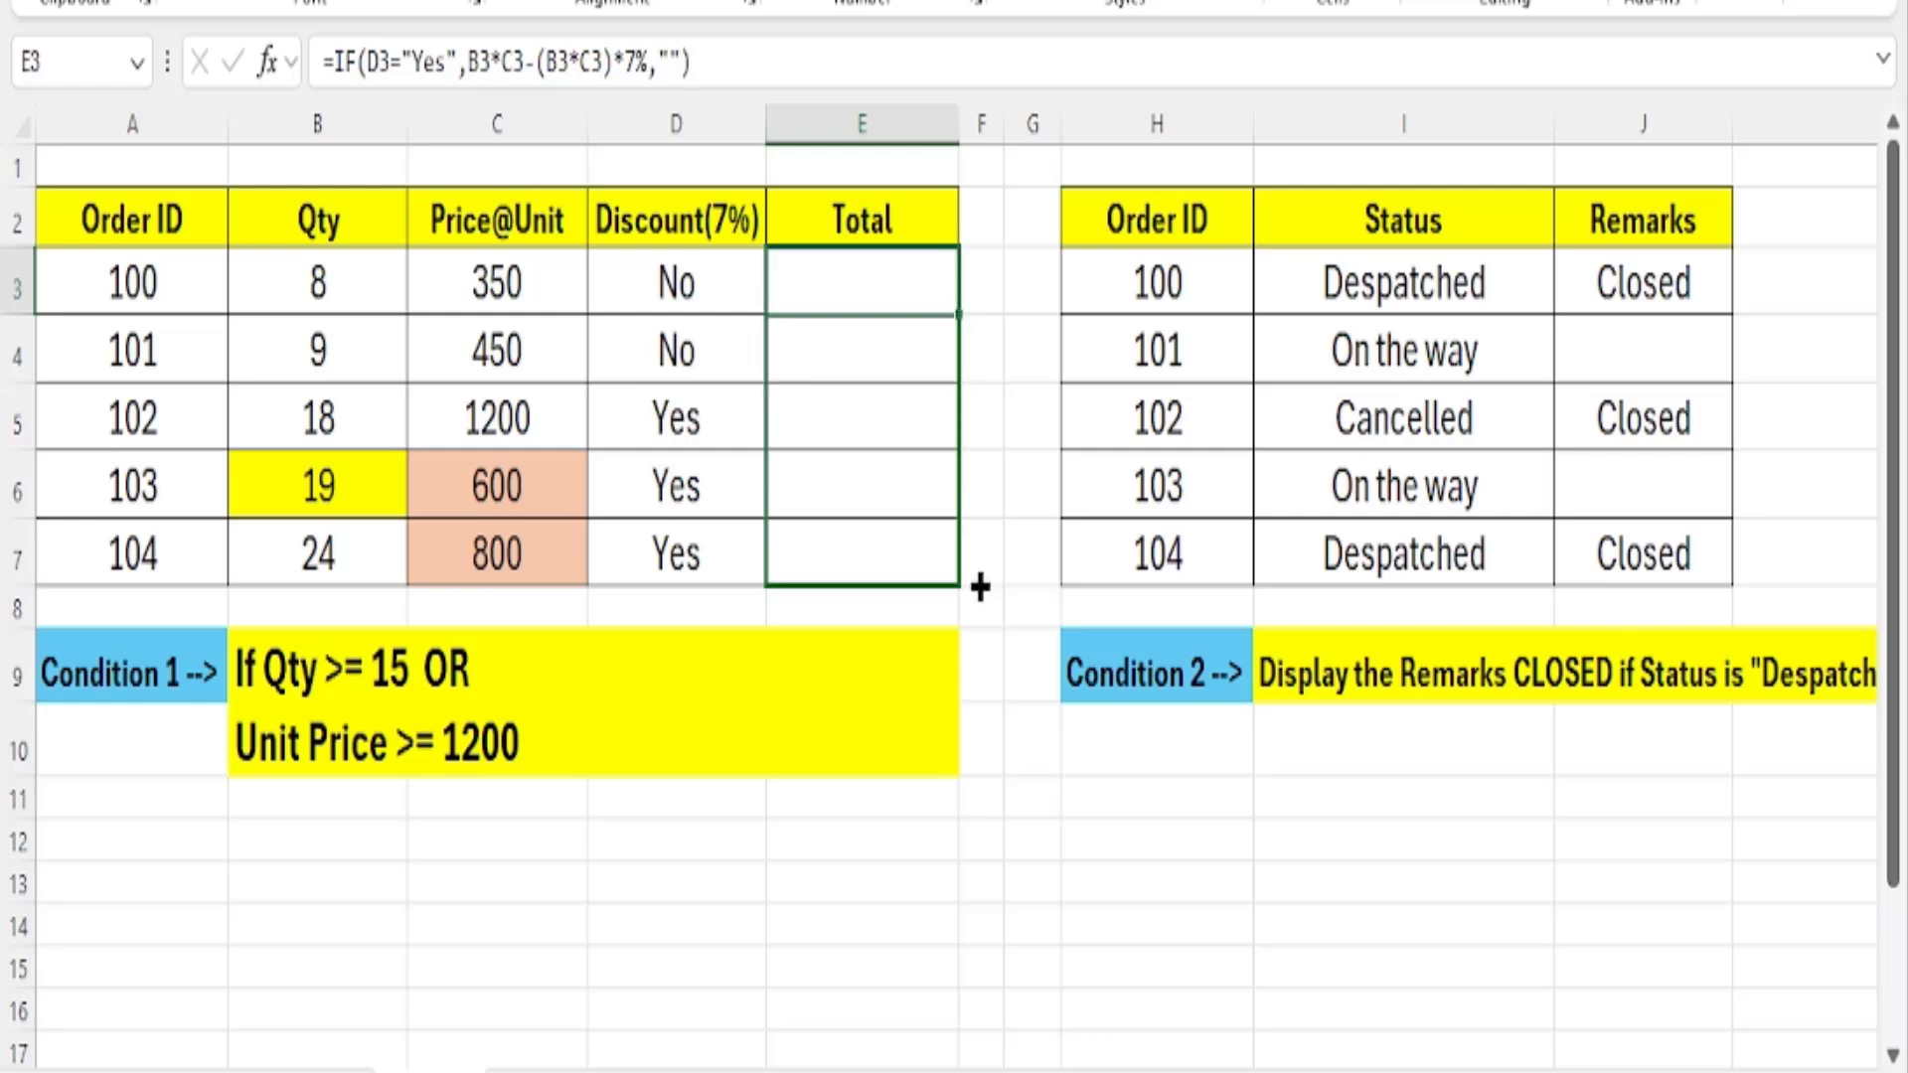
# Enter the label "Total Price" in D14 below the order table and reselect that cell.
pyautogui.click(618, 924)
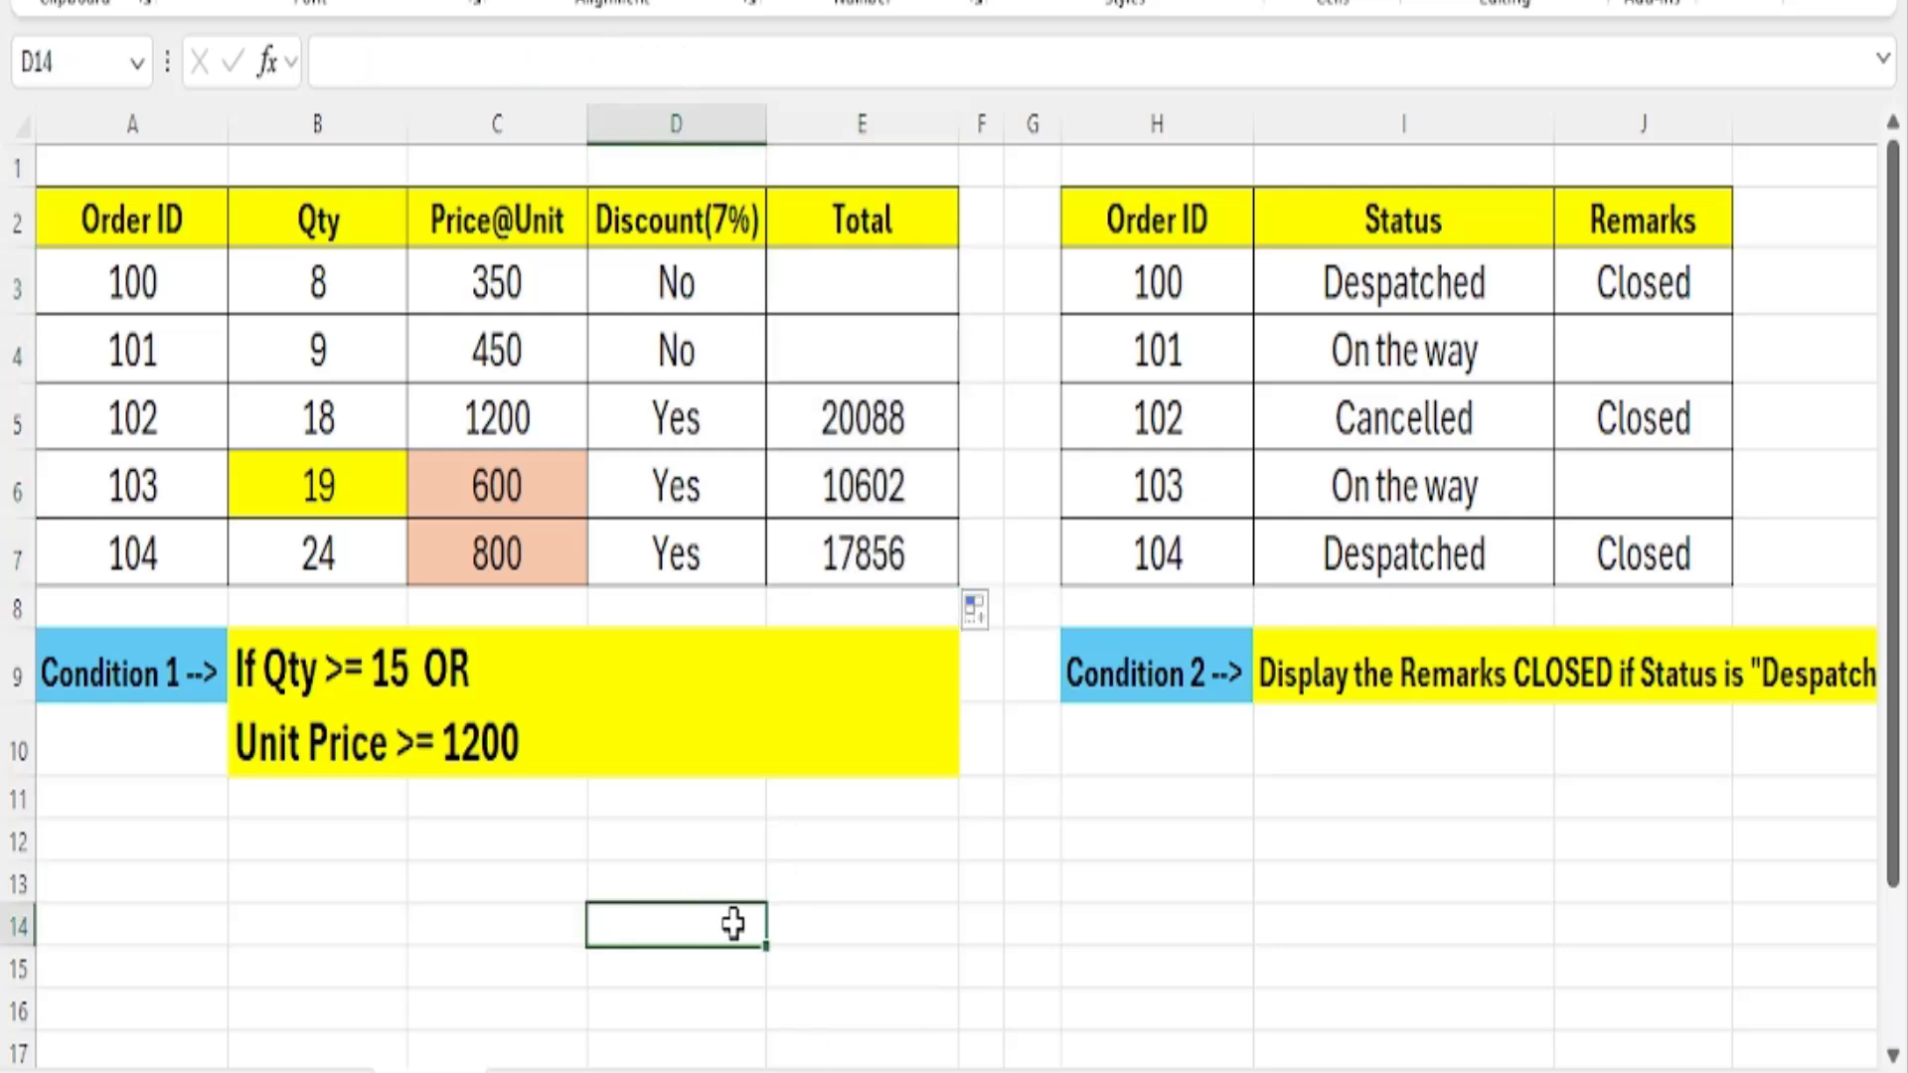
pyautogui.write('Total Pr')
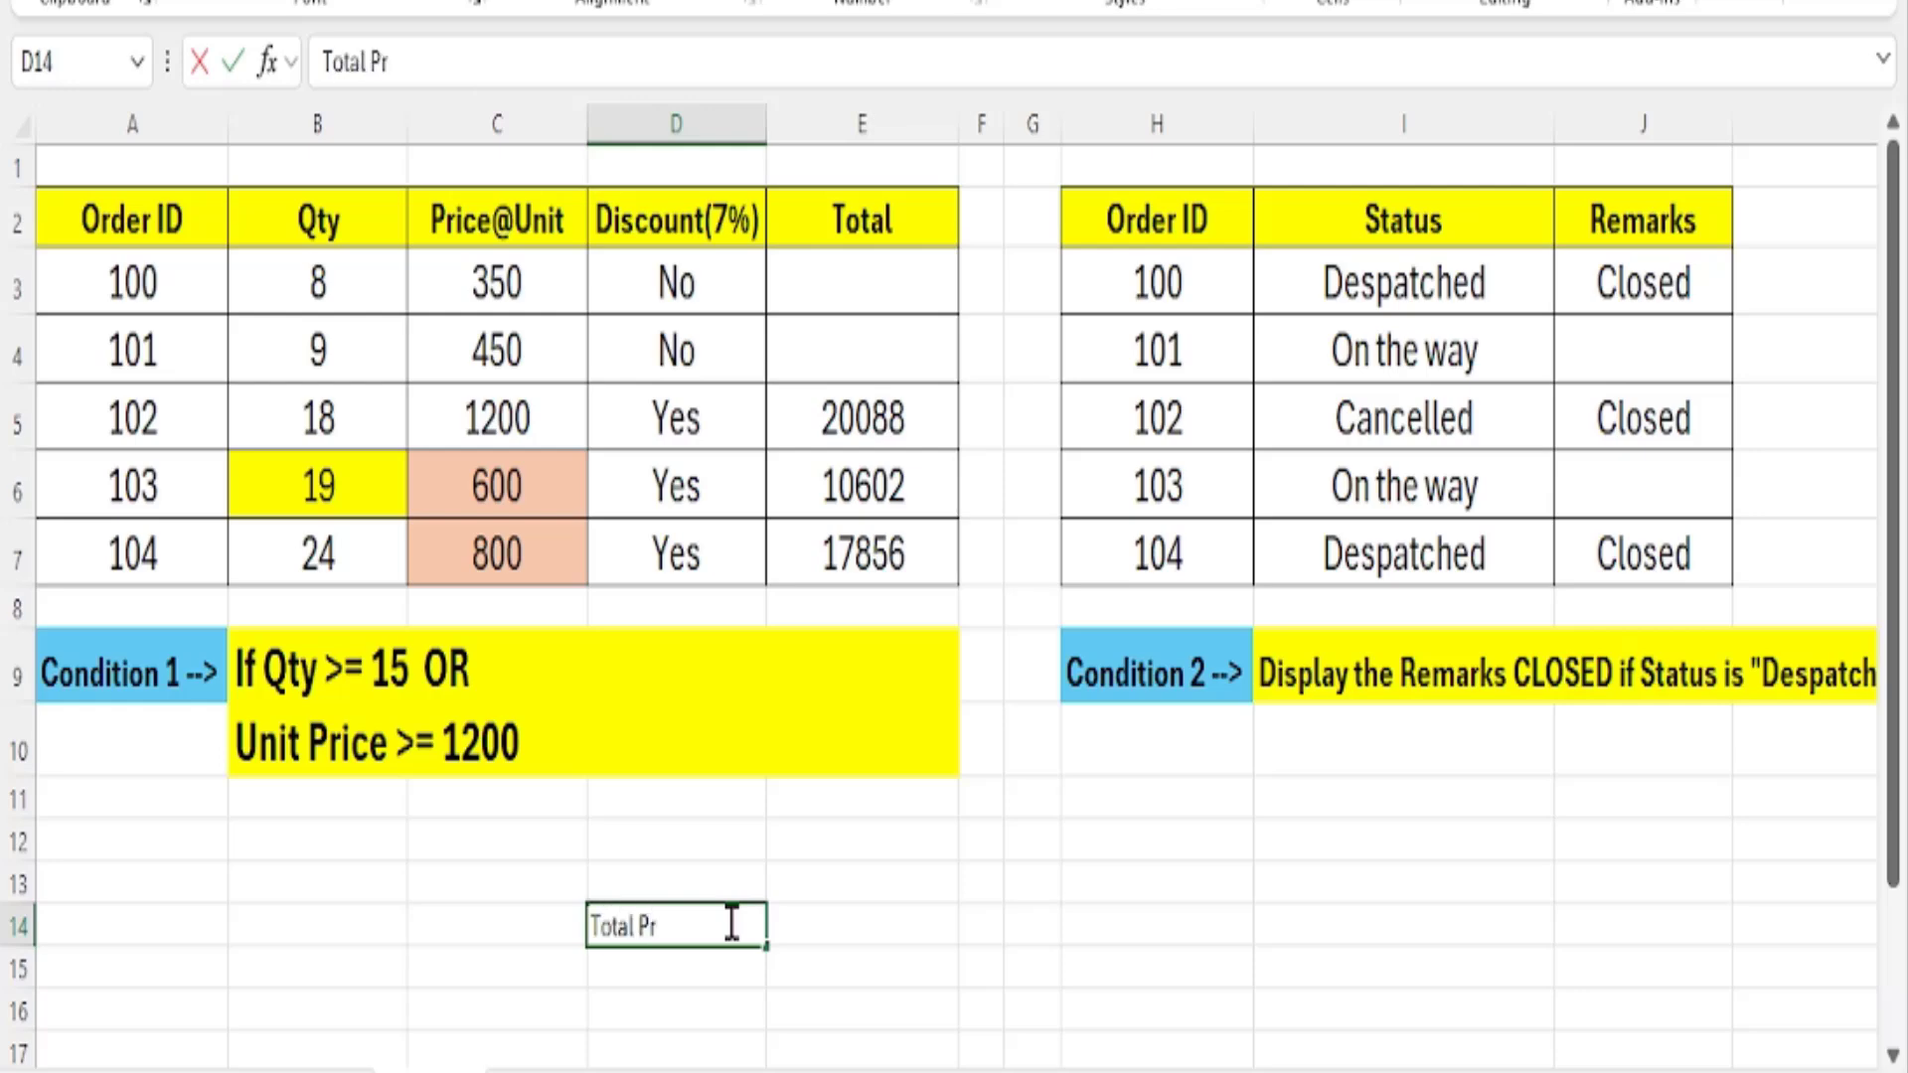
pyautogui.write('ice')
pyautogui.press('Tab')
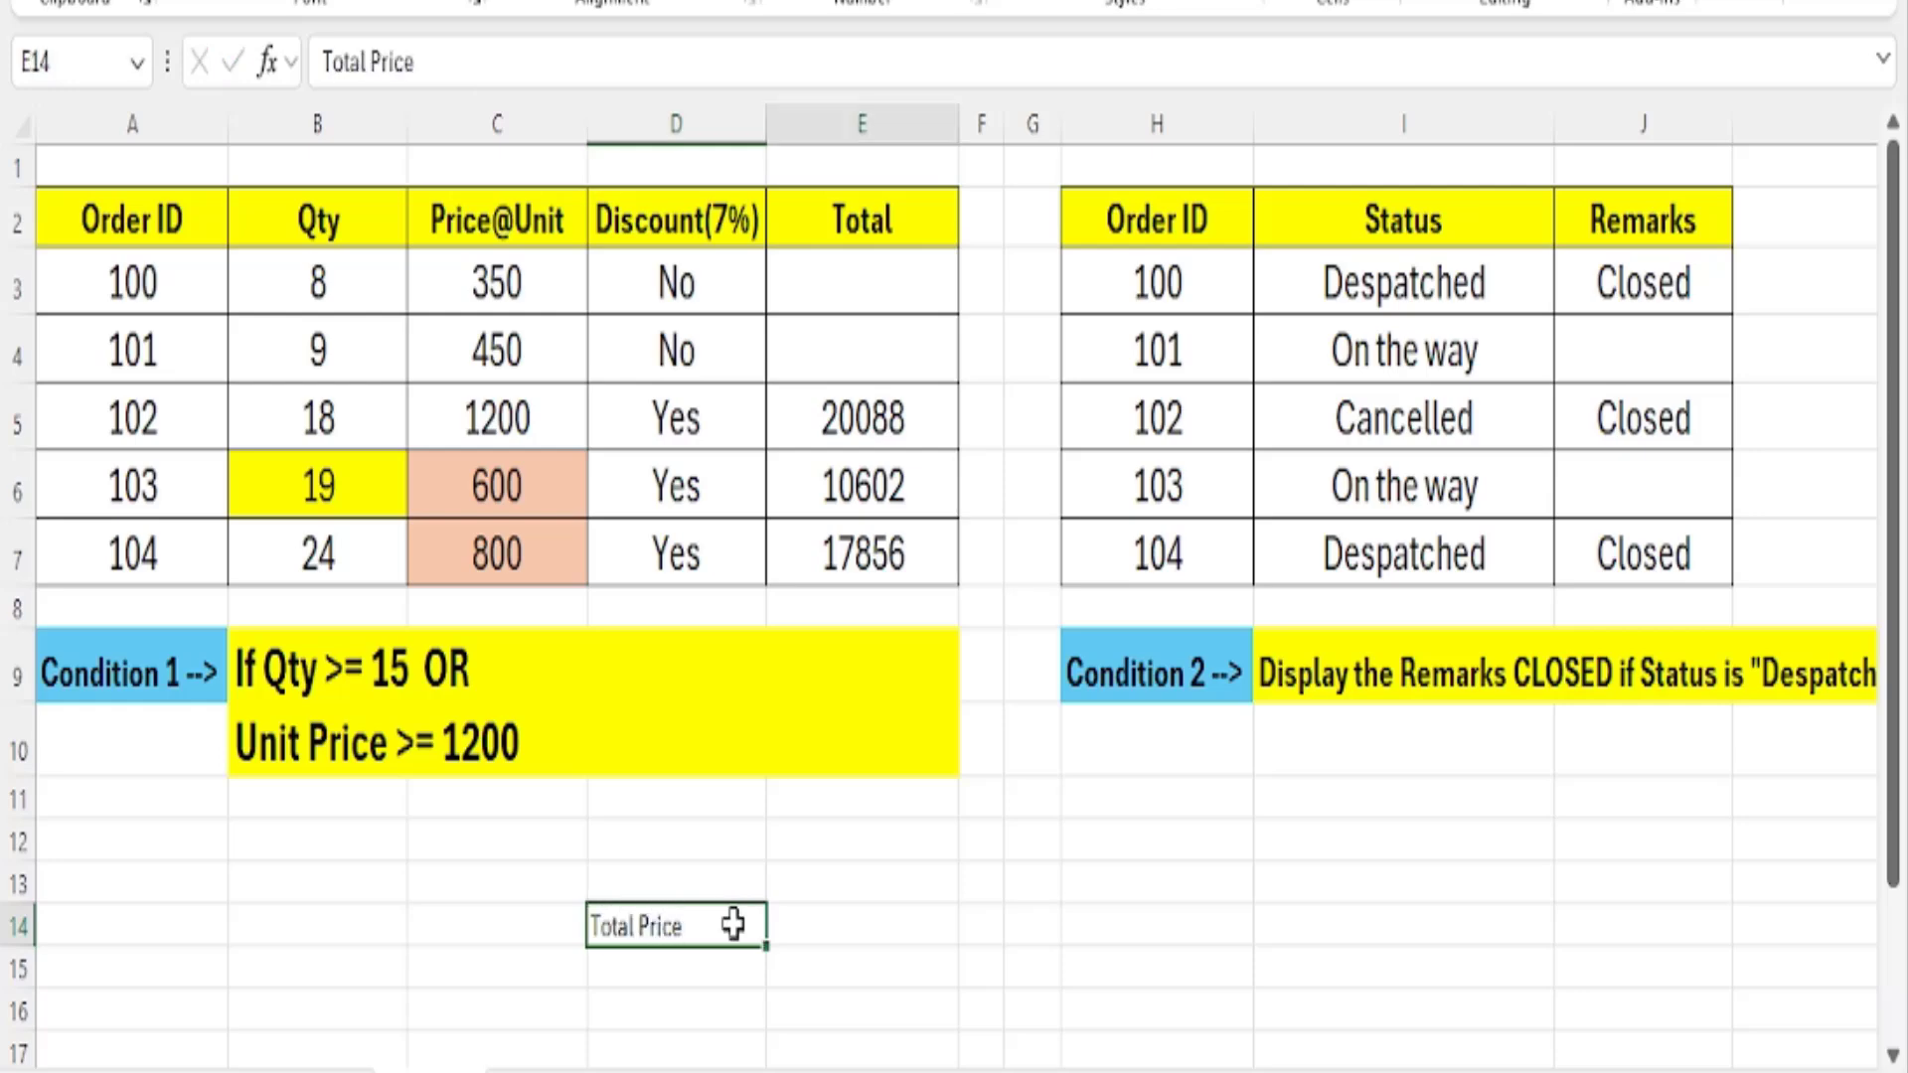
pyautogui.click(733, 924)
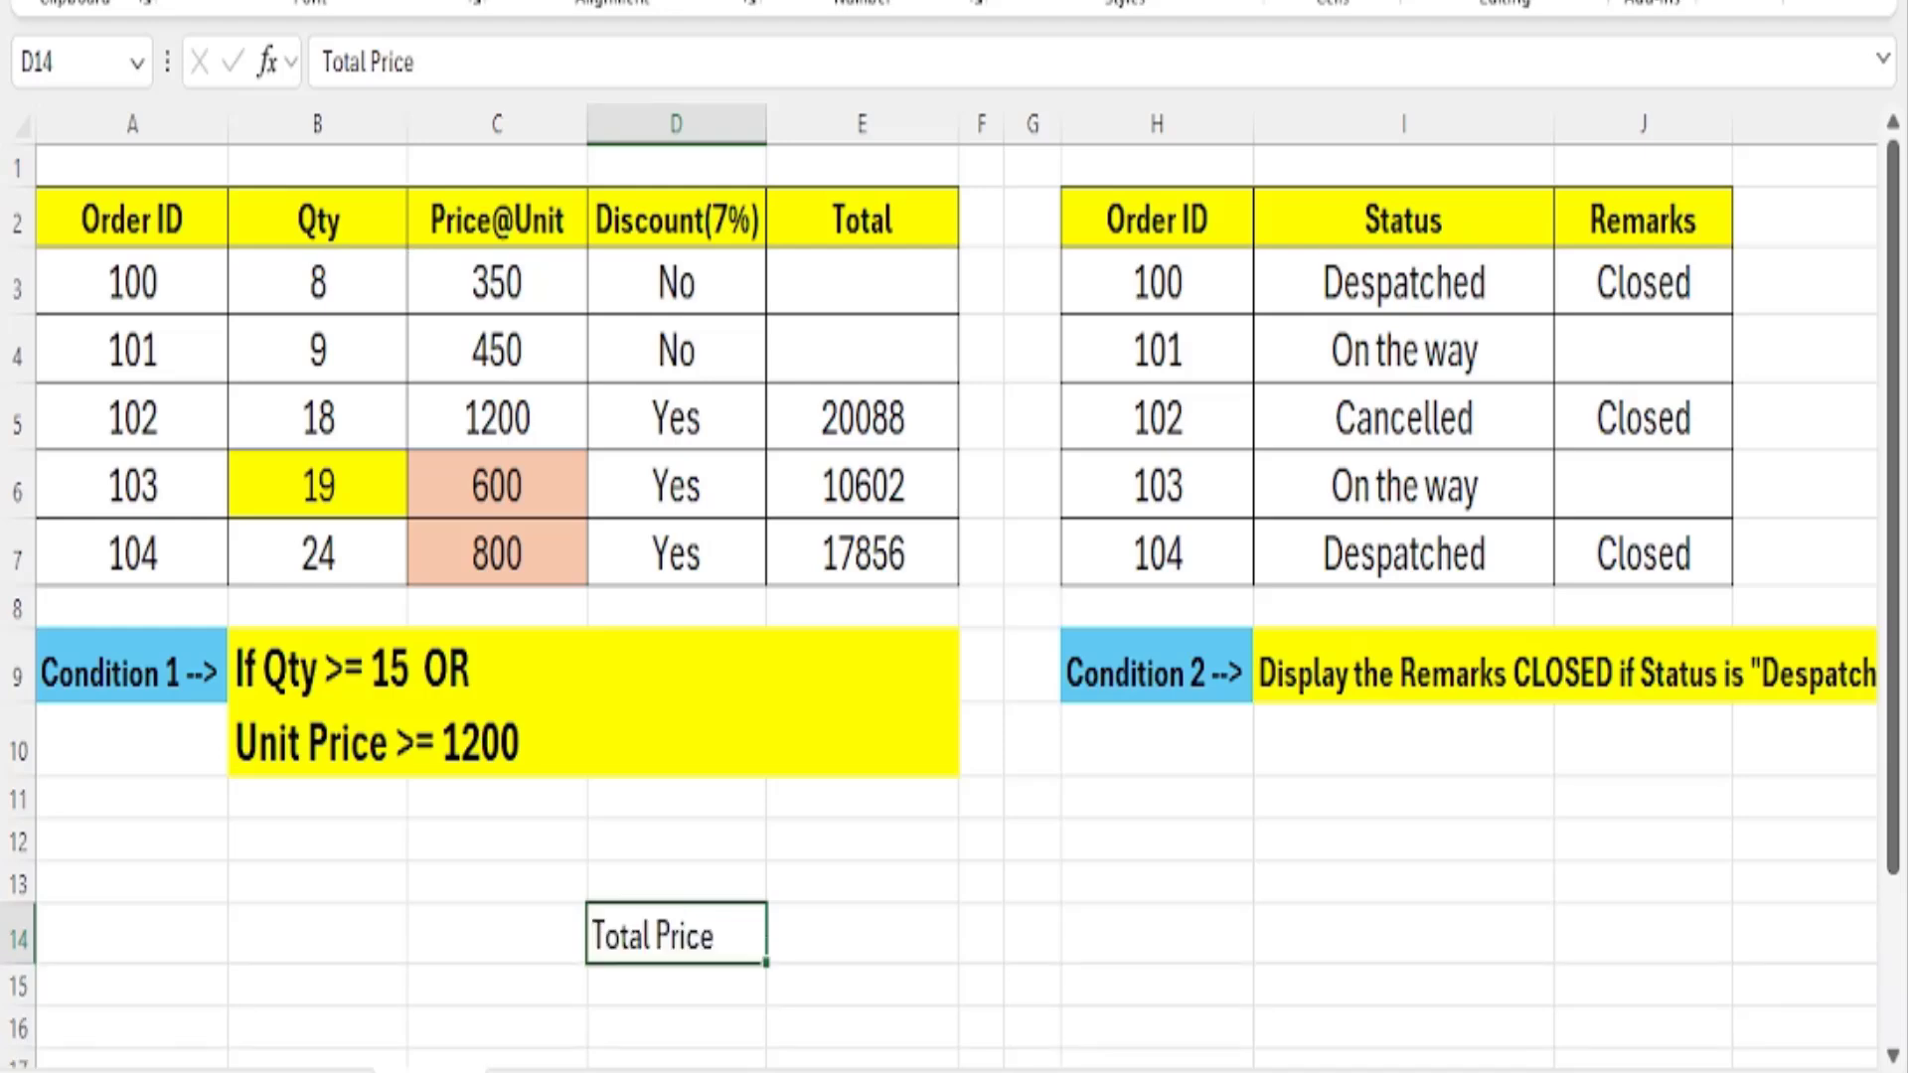
# Enter 8*350 beside the Total Price label in E14, using the quantity and unit price of order 100.
pyautogui.click(903, 915)
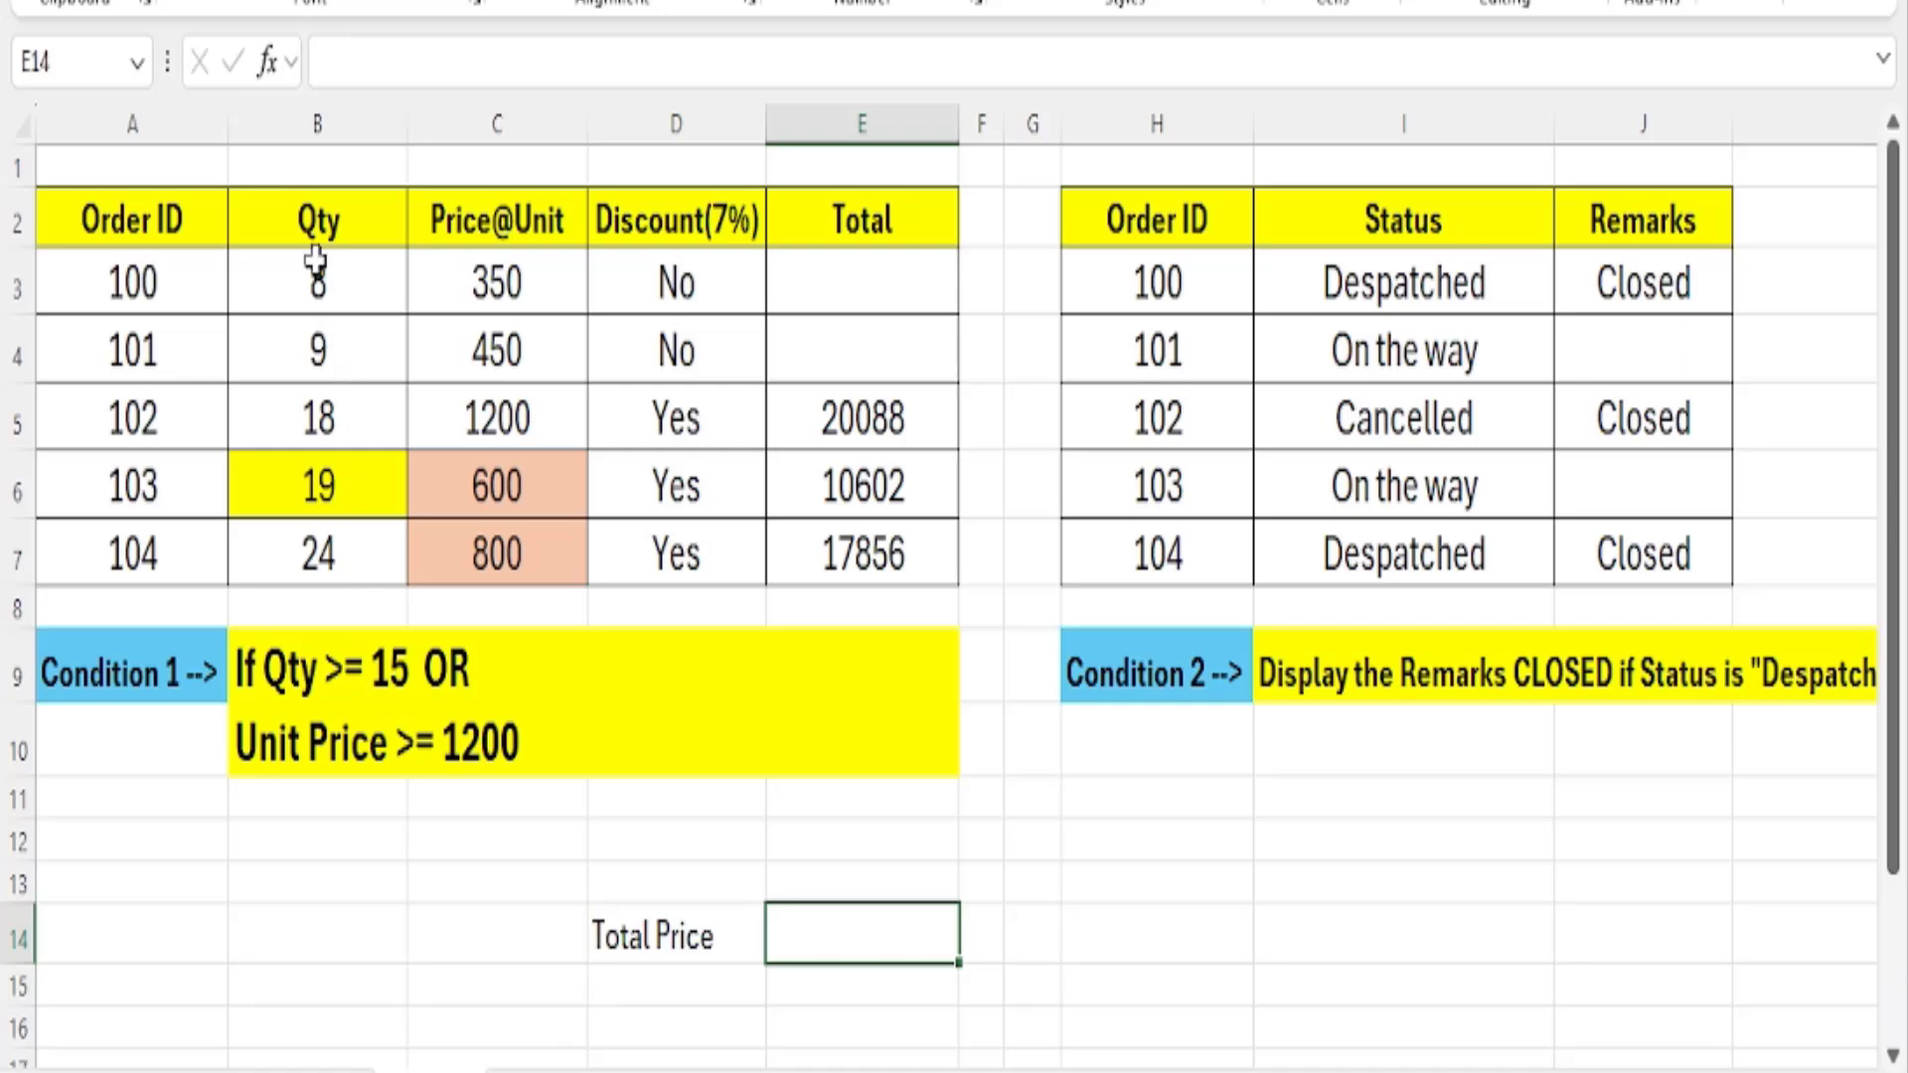
pyautogui.write('8*')
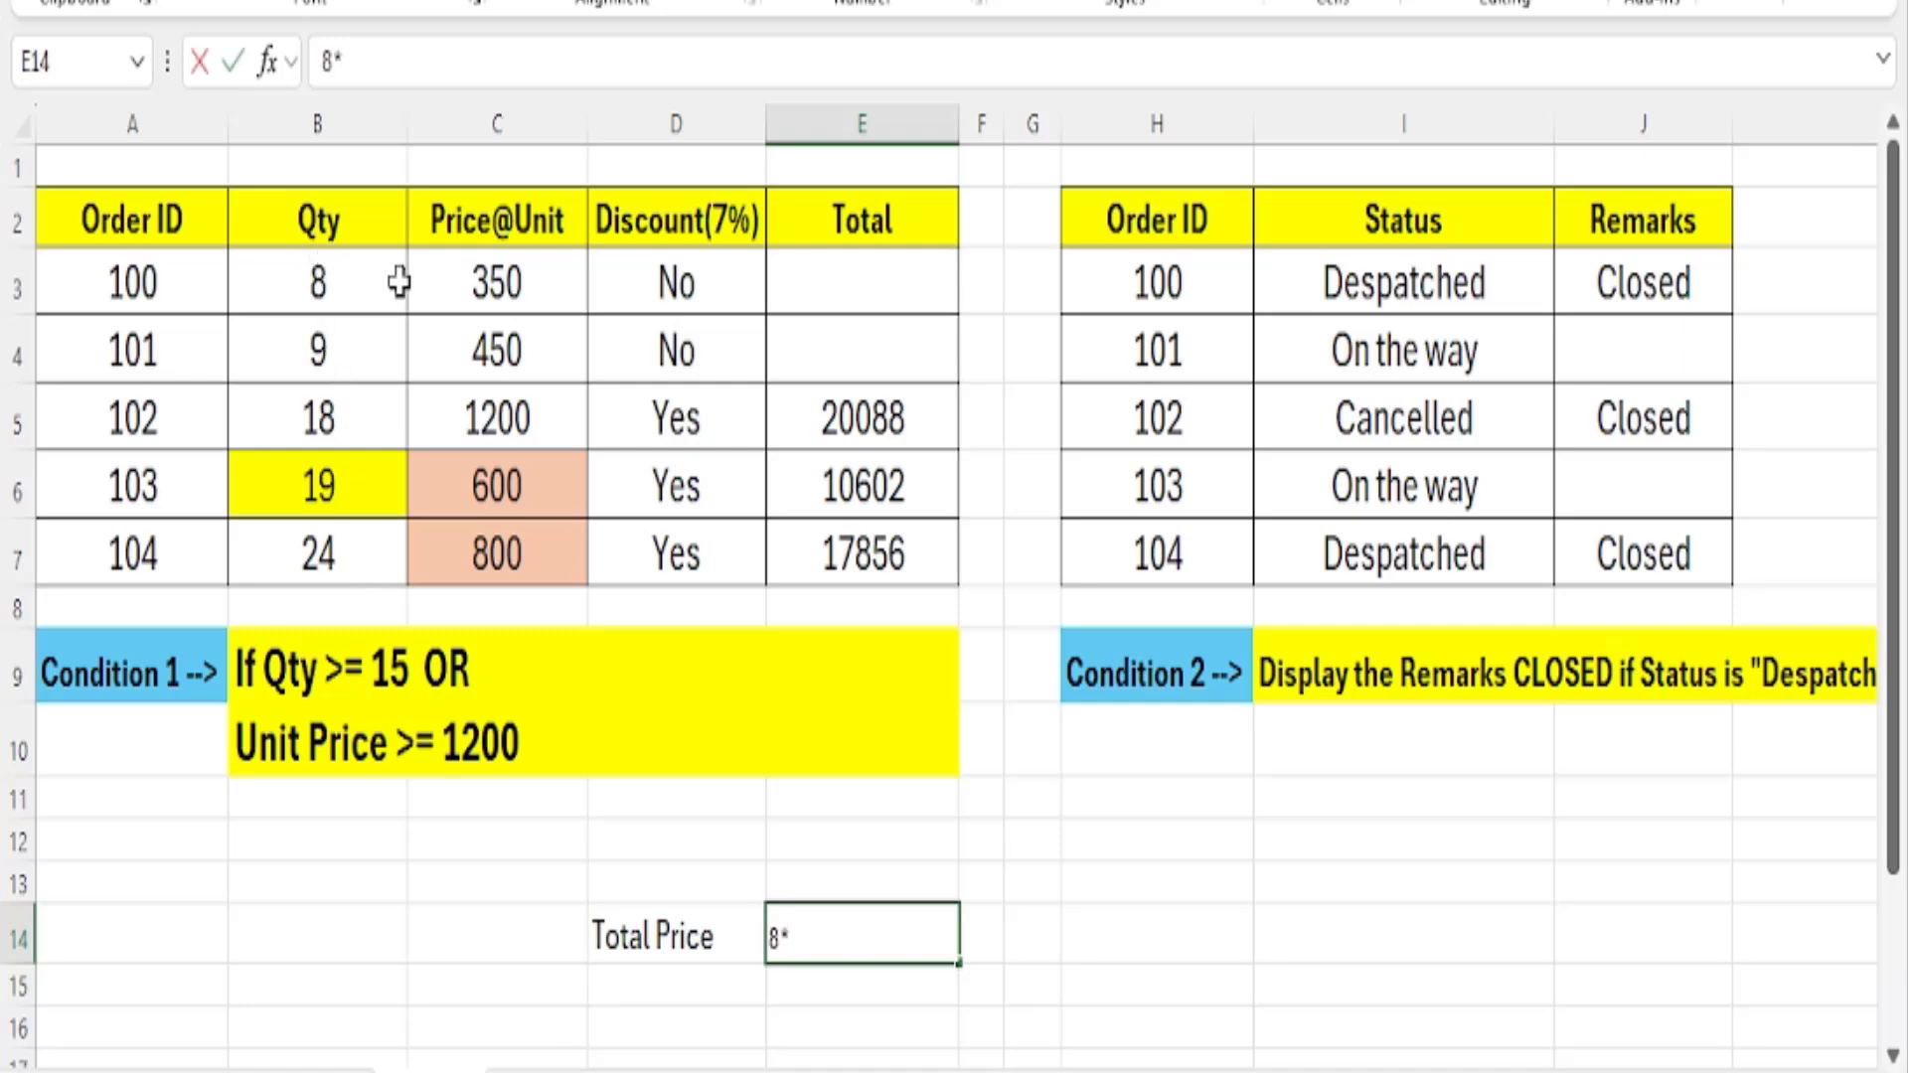
pyautogui.write('350')
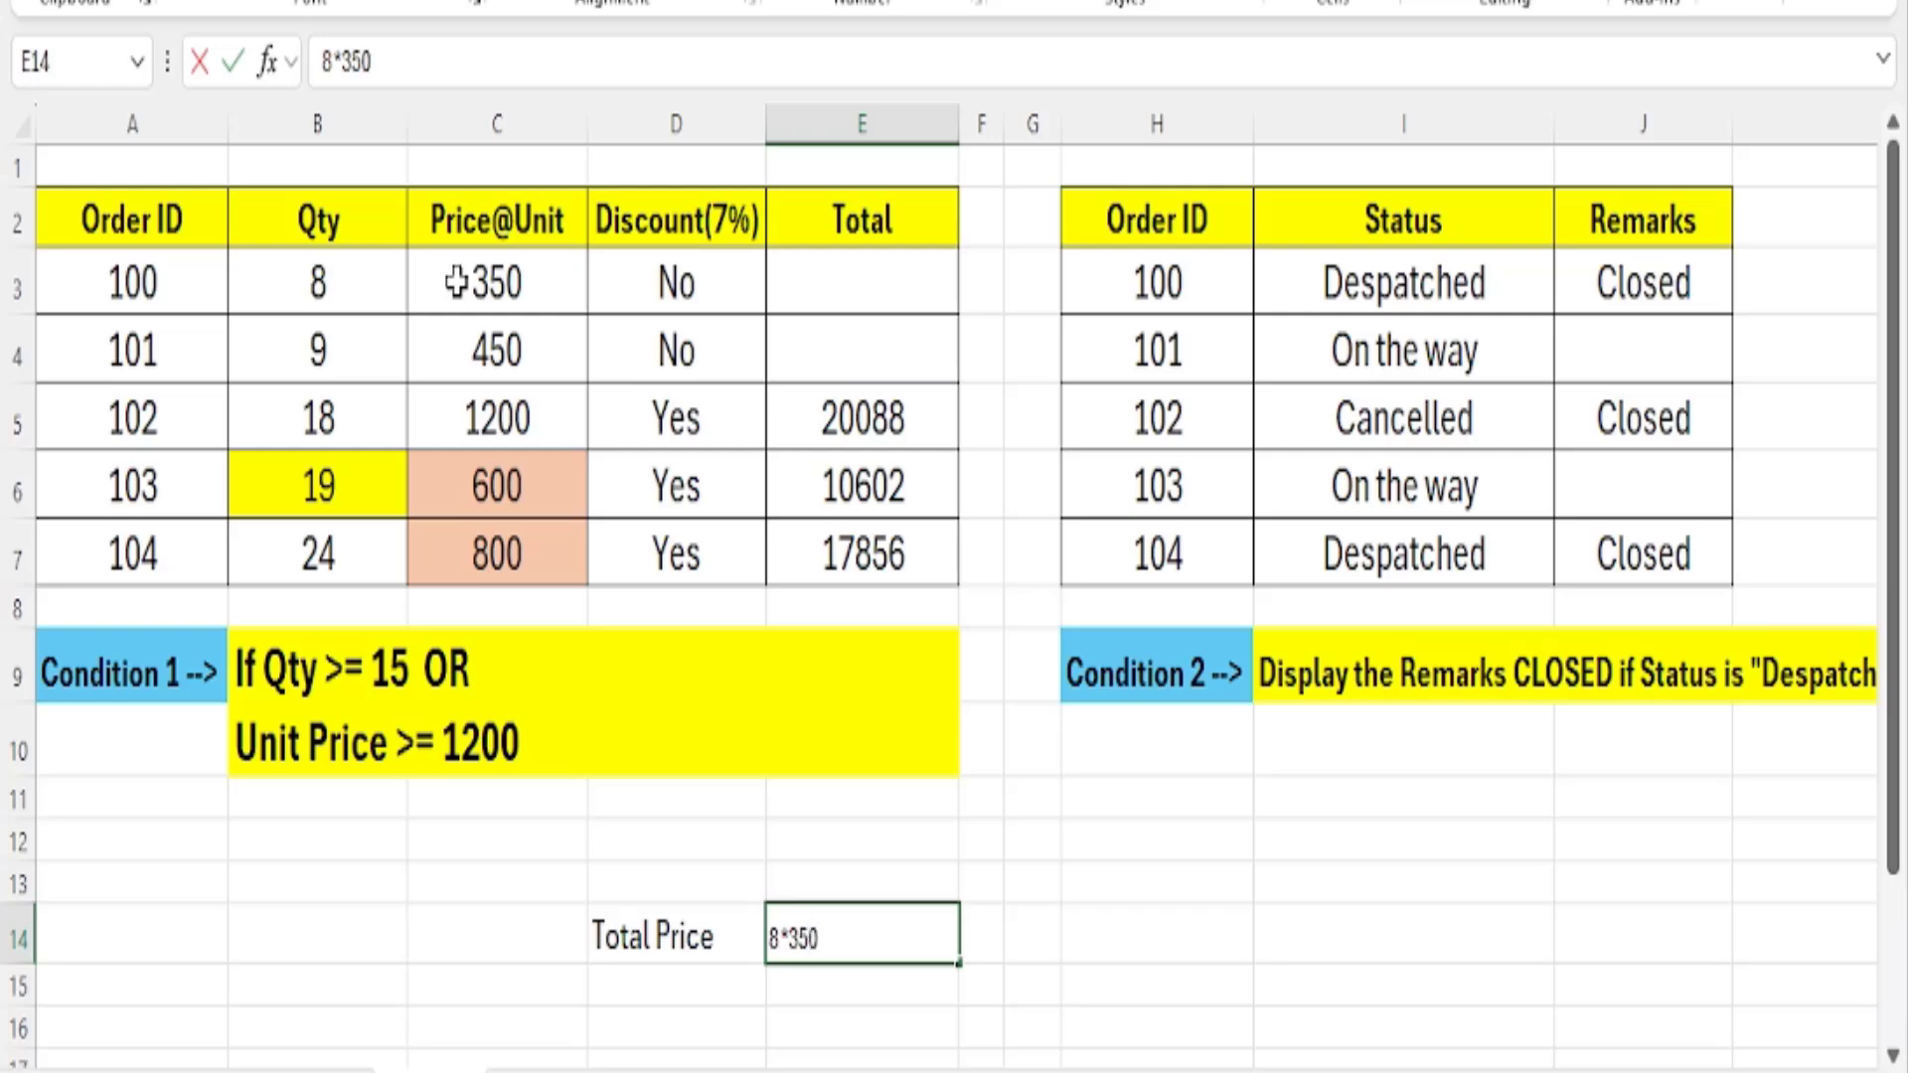
pyautogui.press('Return')
pyautogui.click(805, 939)
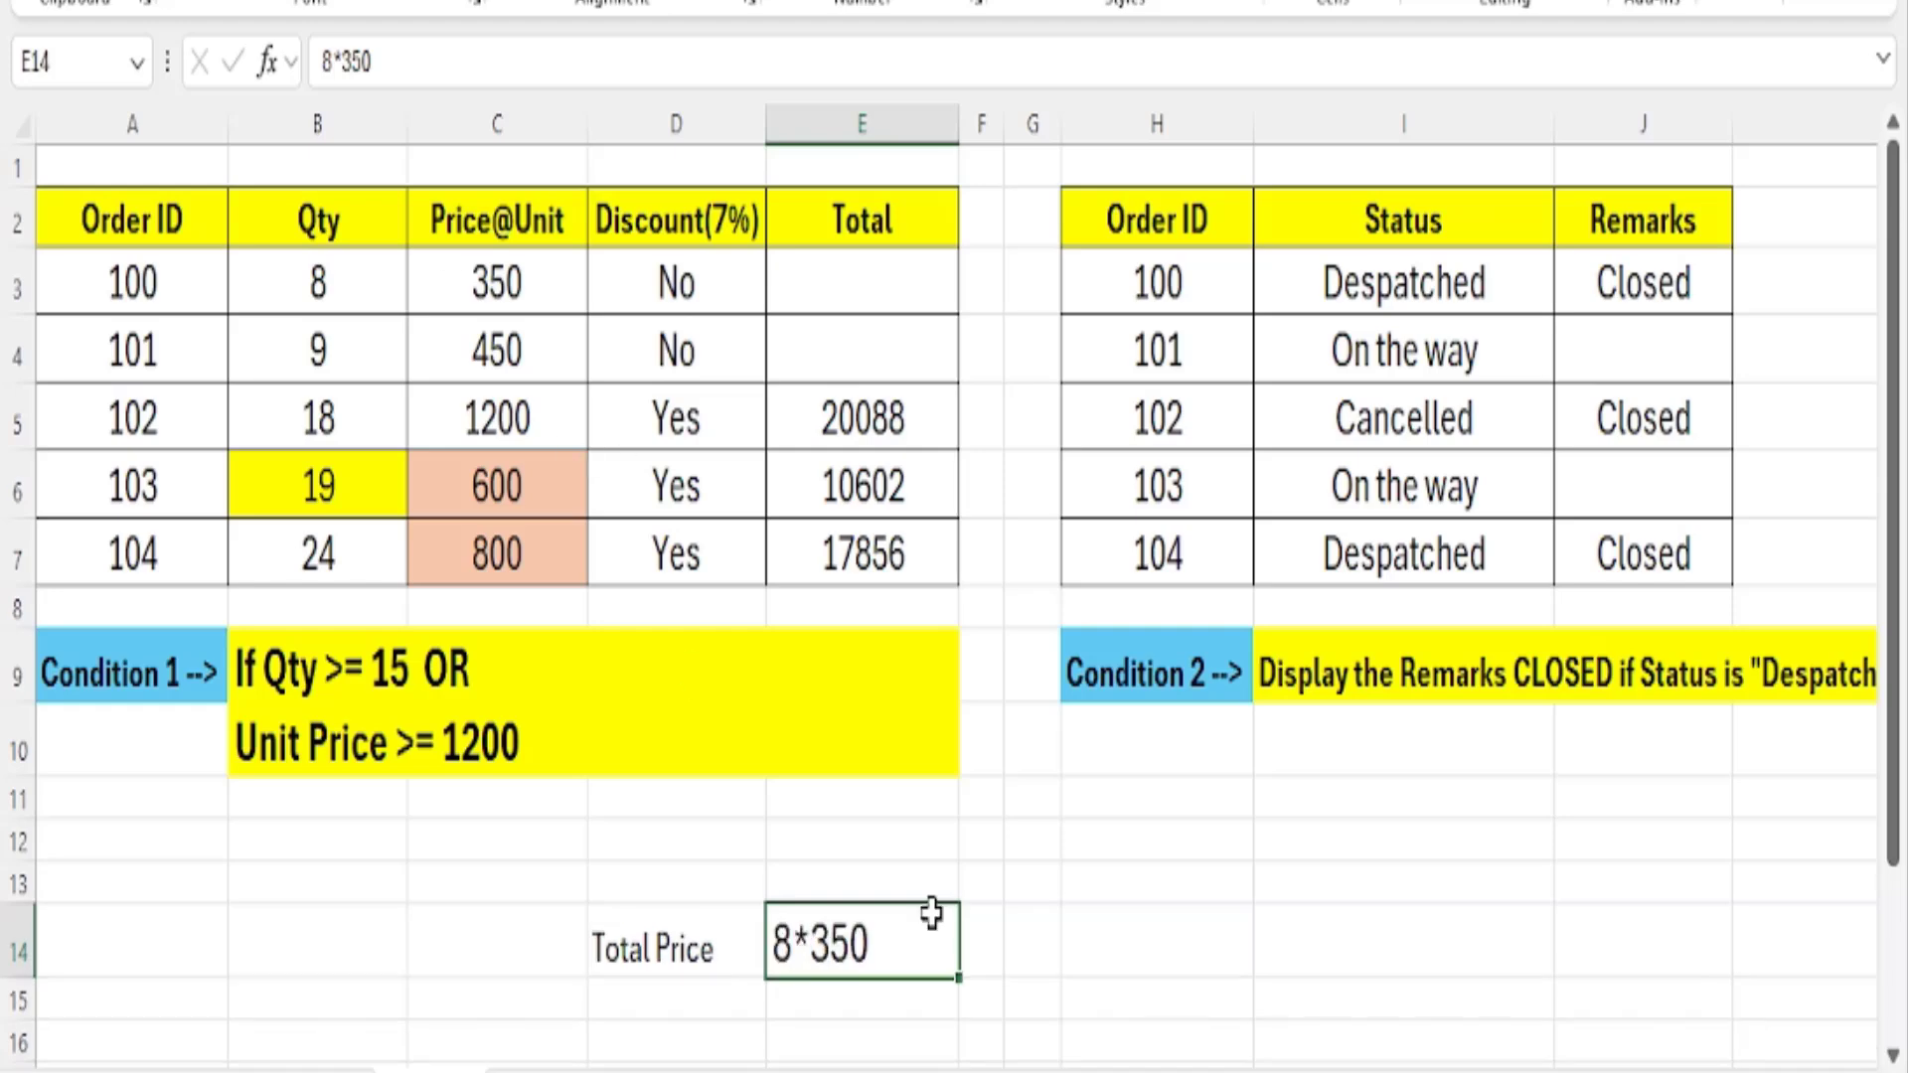
pyautogui.scroll(-1, 1108, 890)
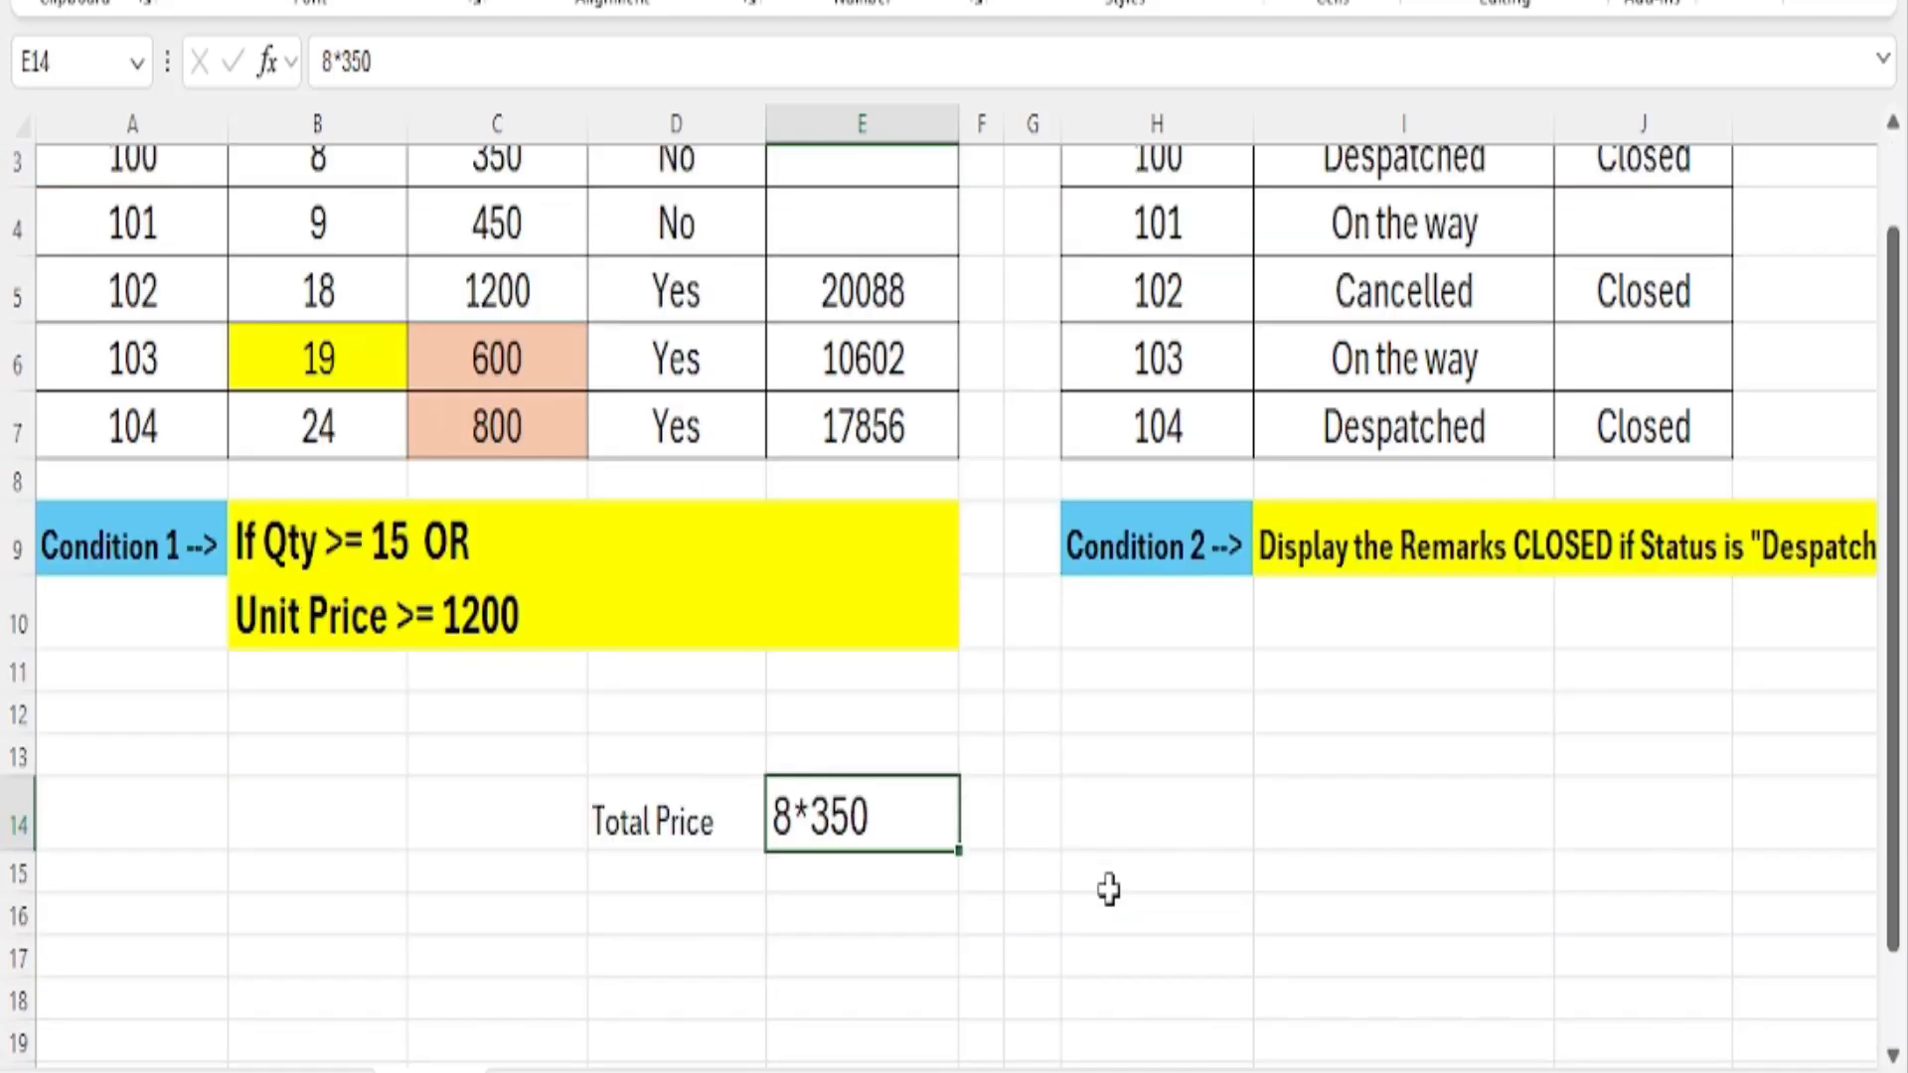
pyautogui.click(832, 896)
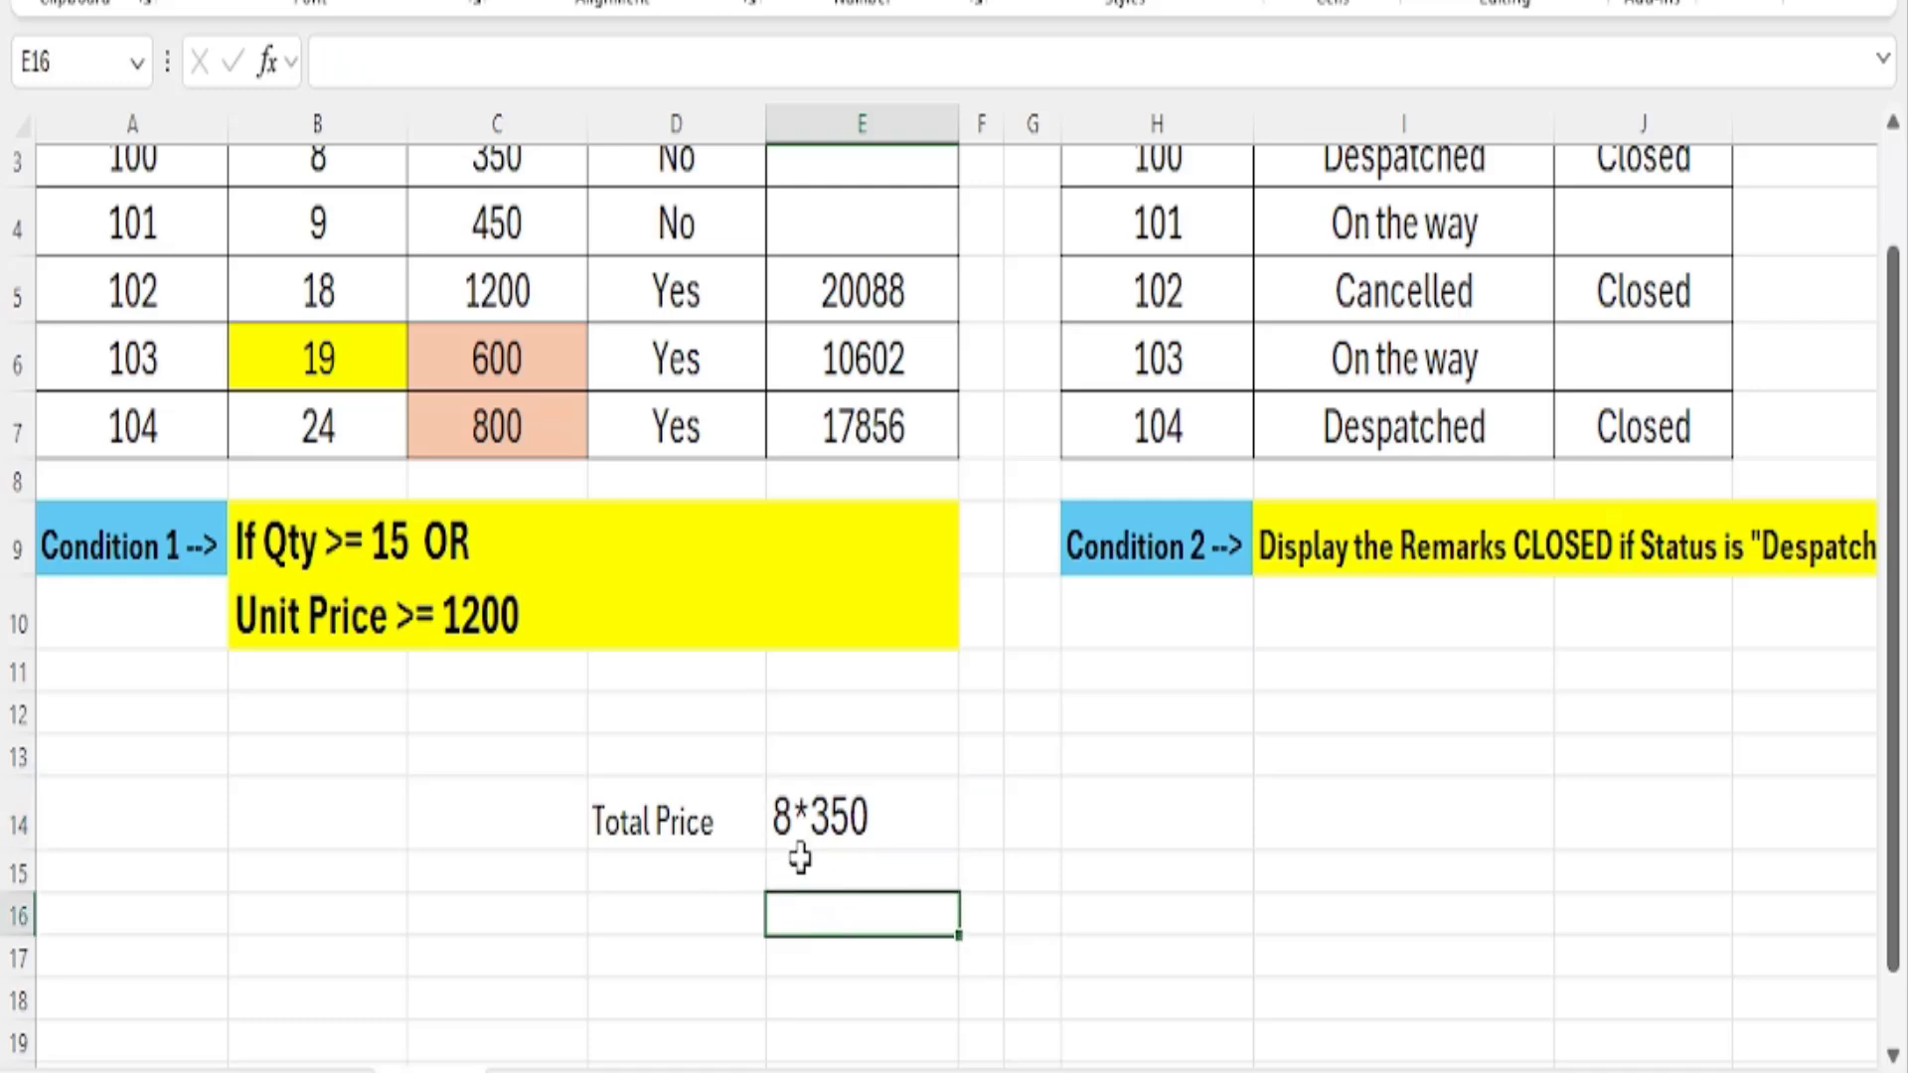
# Add a leading equals sign to the entry in E14 so it becomes the formula =8*350.
pyautogui.click(840, 809)
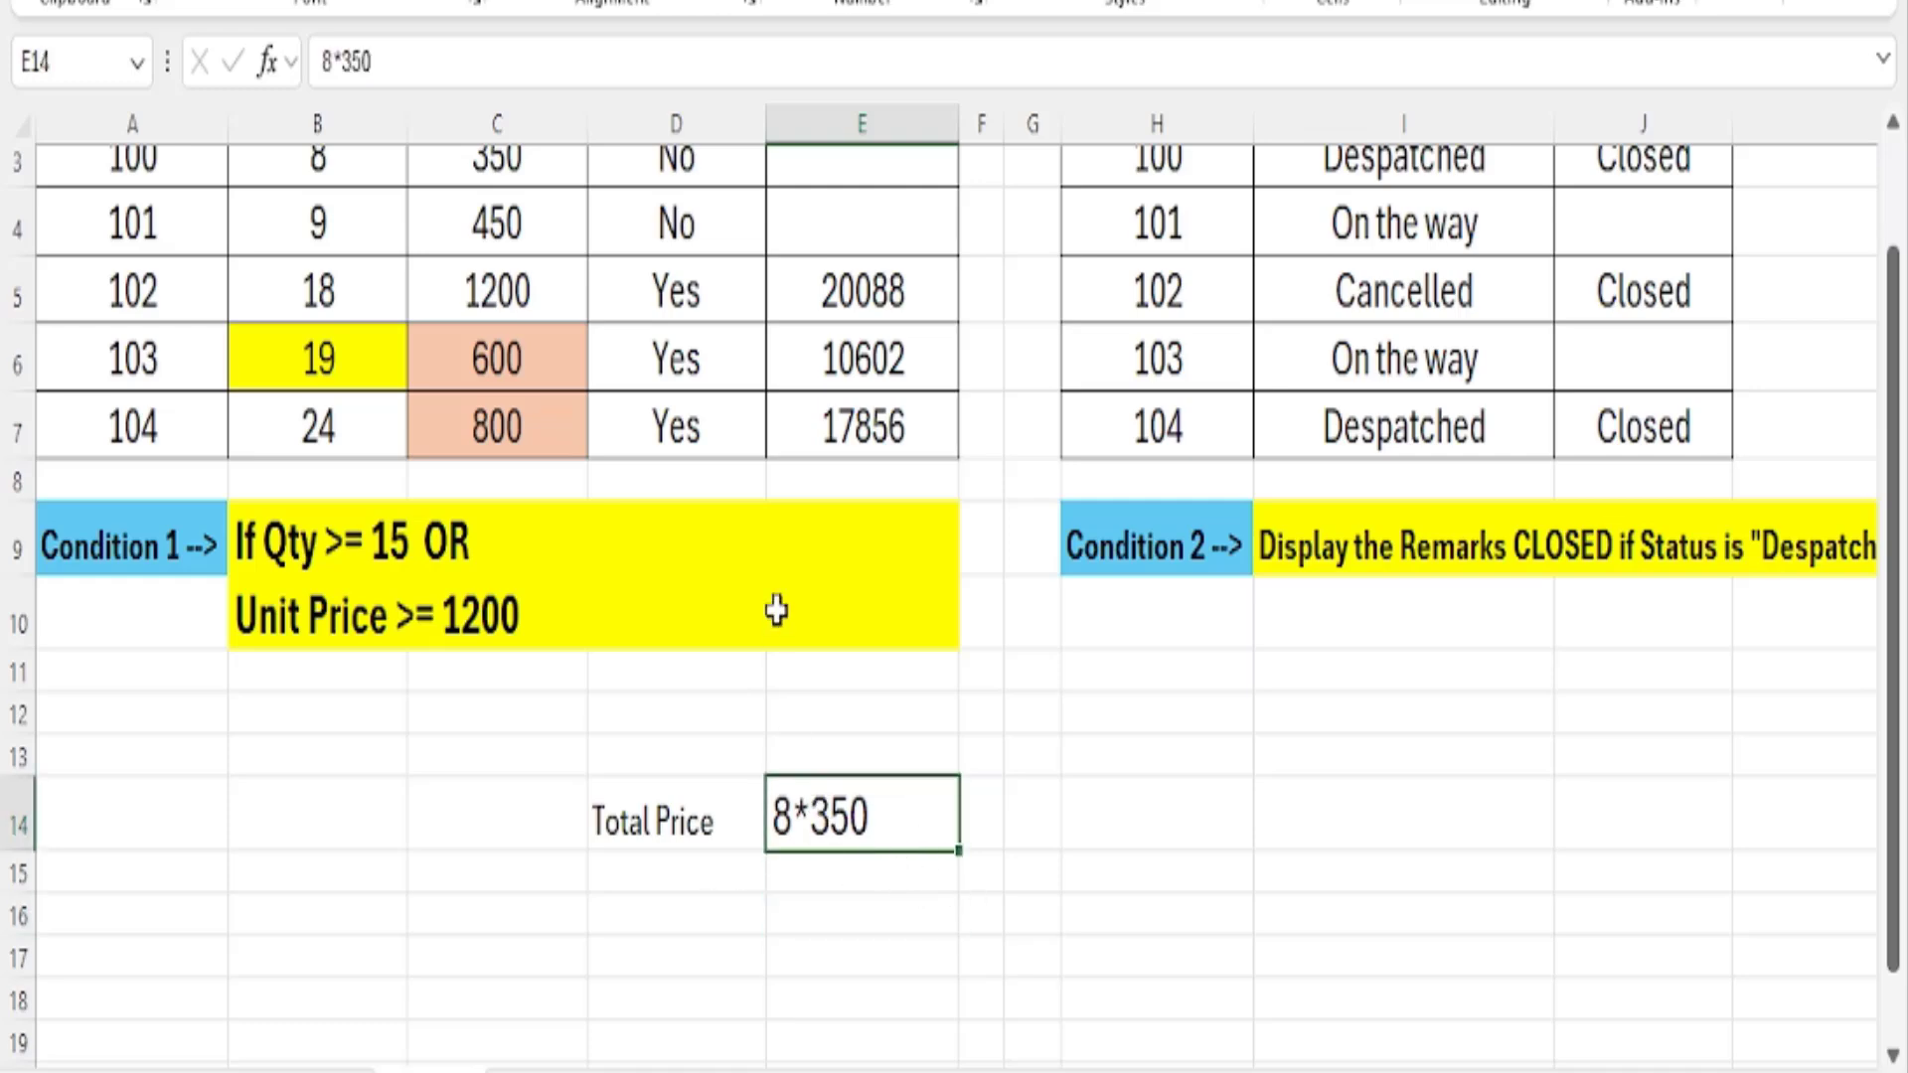
pyautogui.click(316, 62)
pyautogui.press('Home')
pyautogui.write('=')
pyautogui.press('Return')
pyautogui.press('Up')
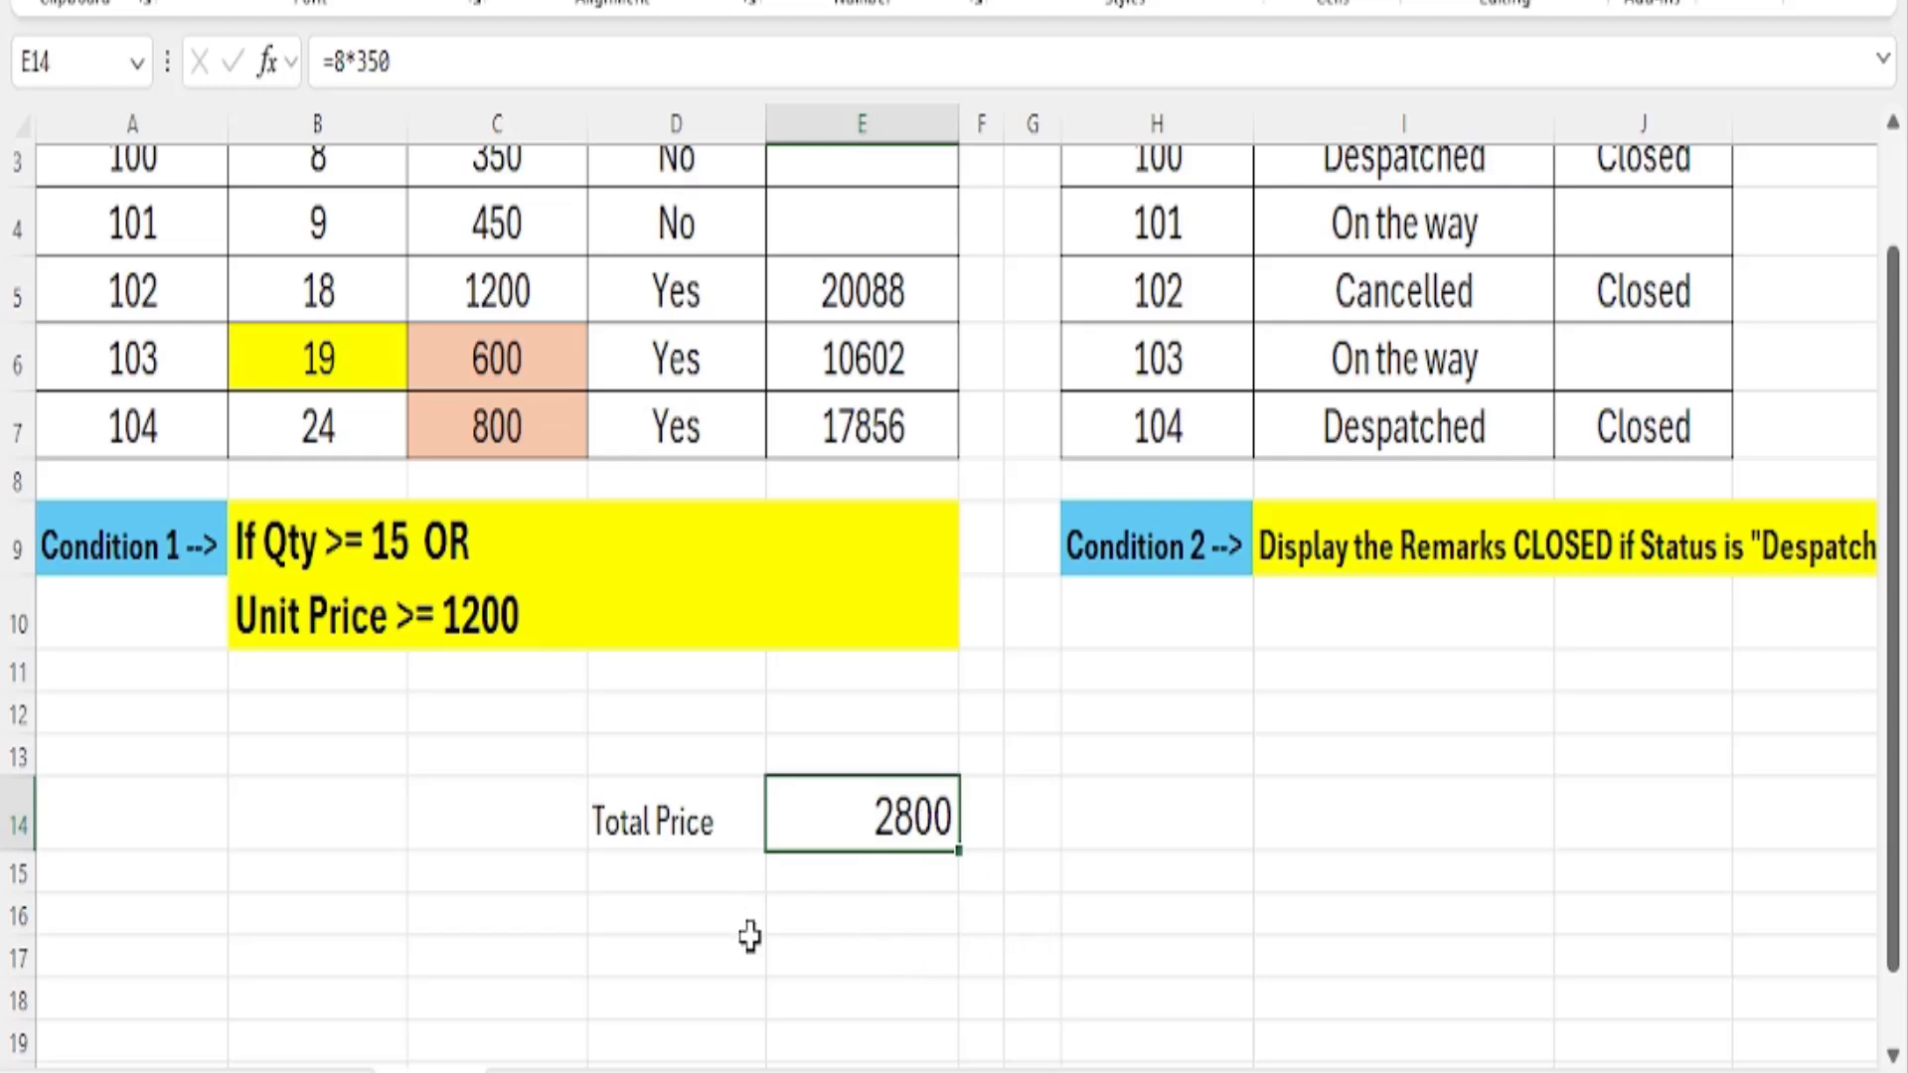
# Enter the discounted price formula =E14-(E14*7%) in E16 and reselect that cell.
pyautogui.click(846, 918)
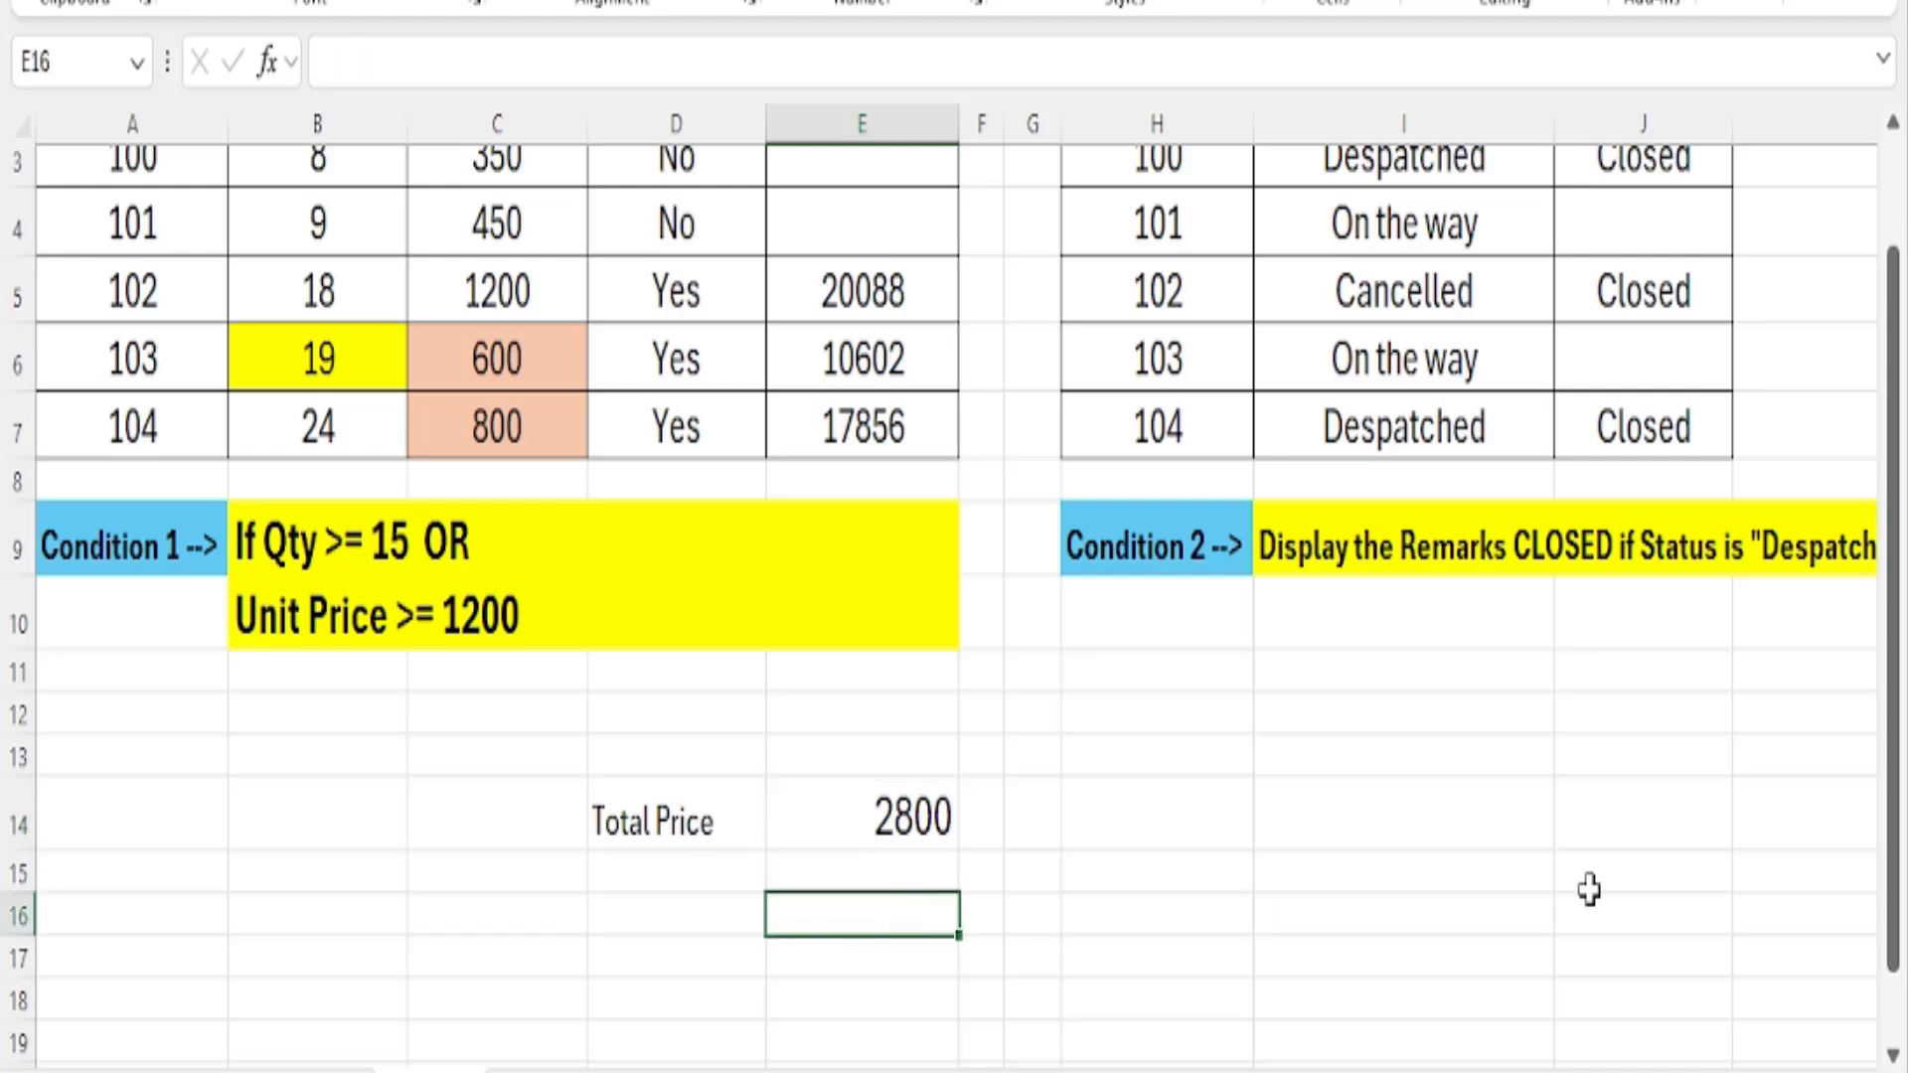
pyautogui.write('=')
pyautogui.press('Up')
pyautogui.press('Up')
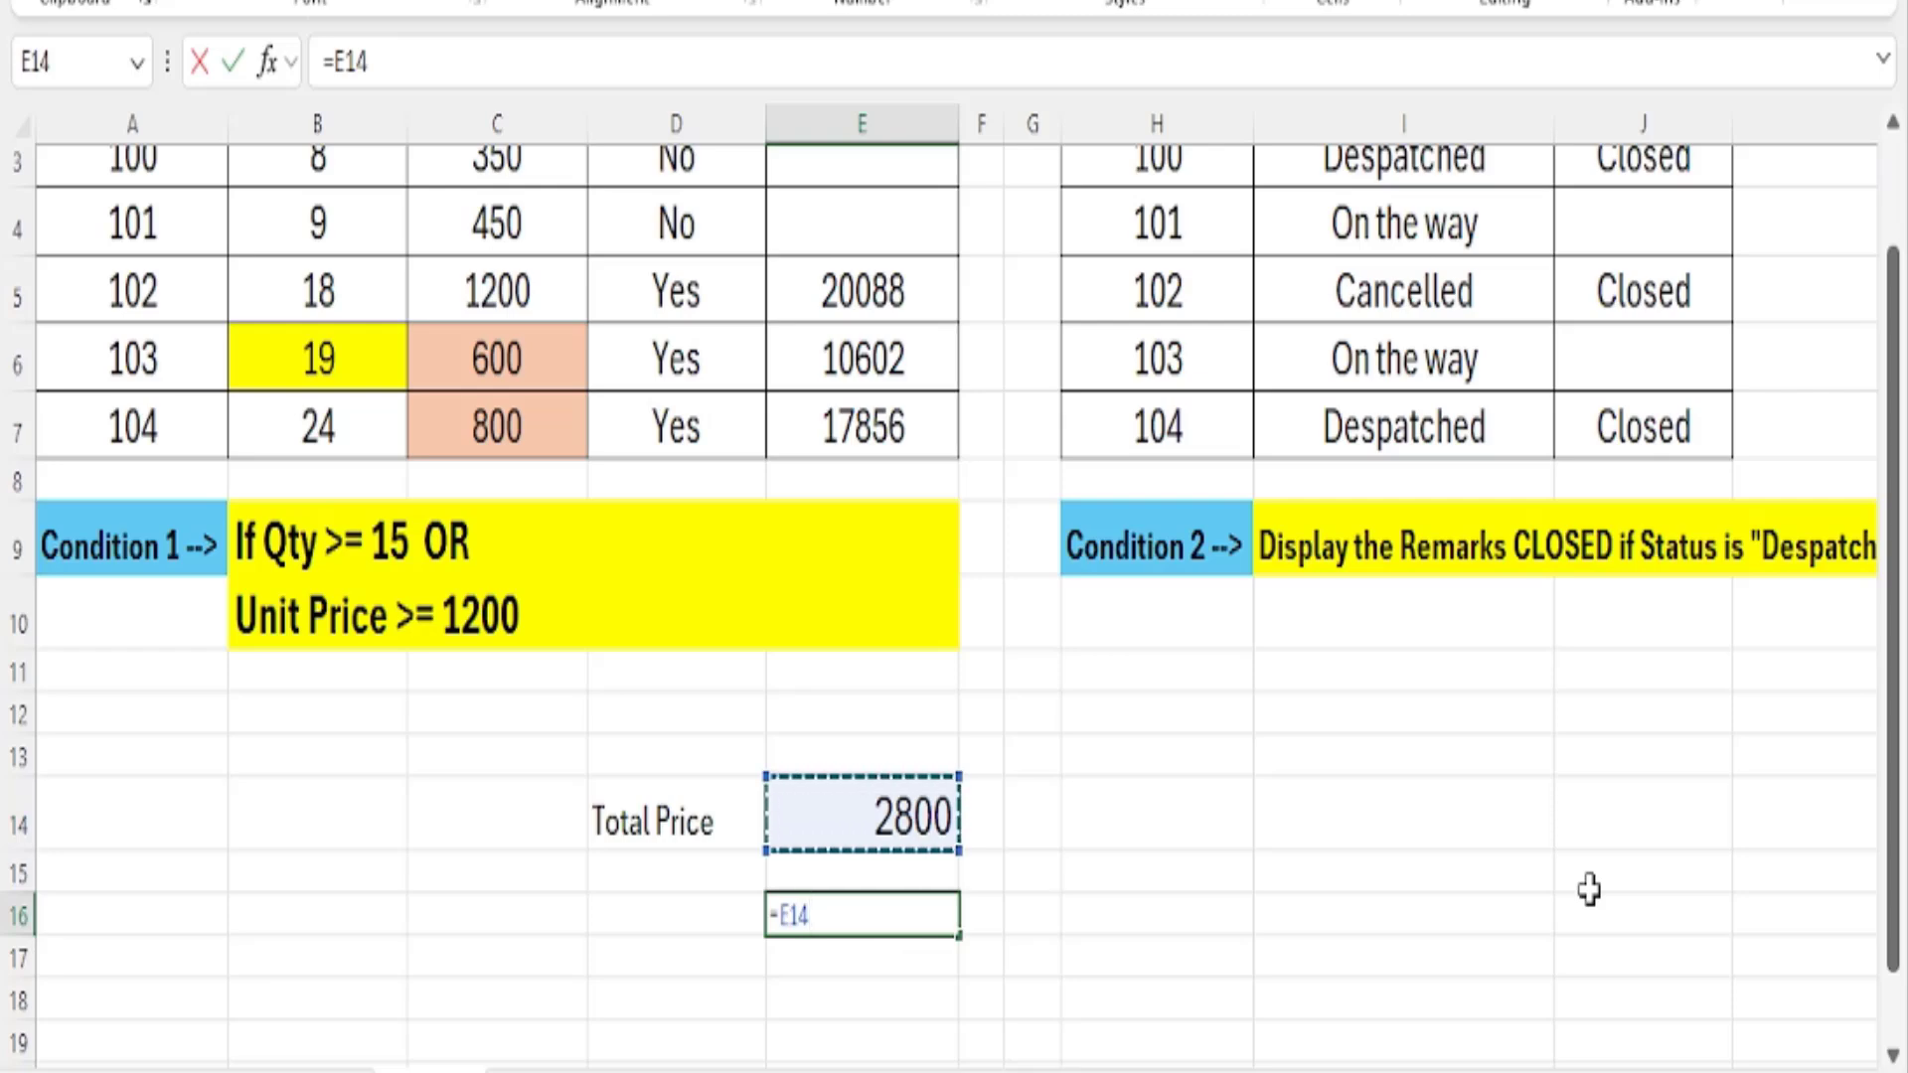
pyautogui.write('-')
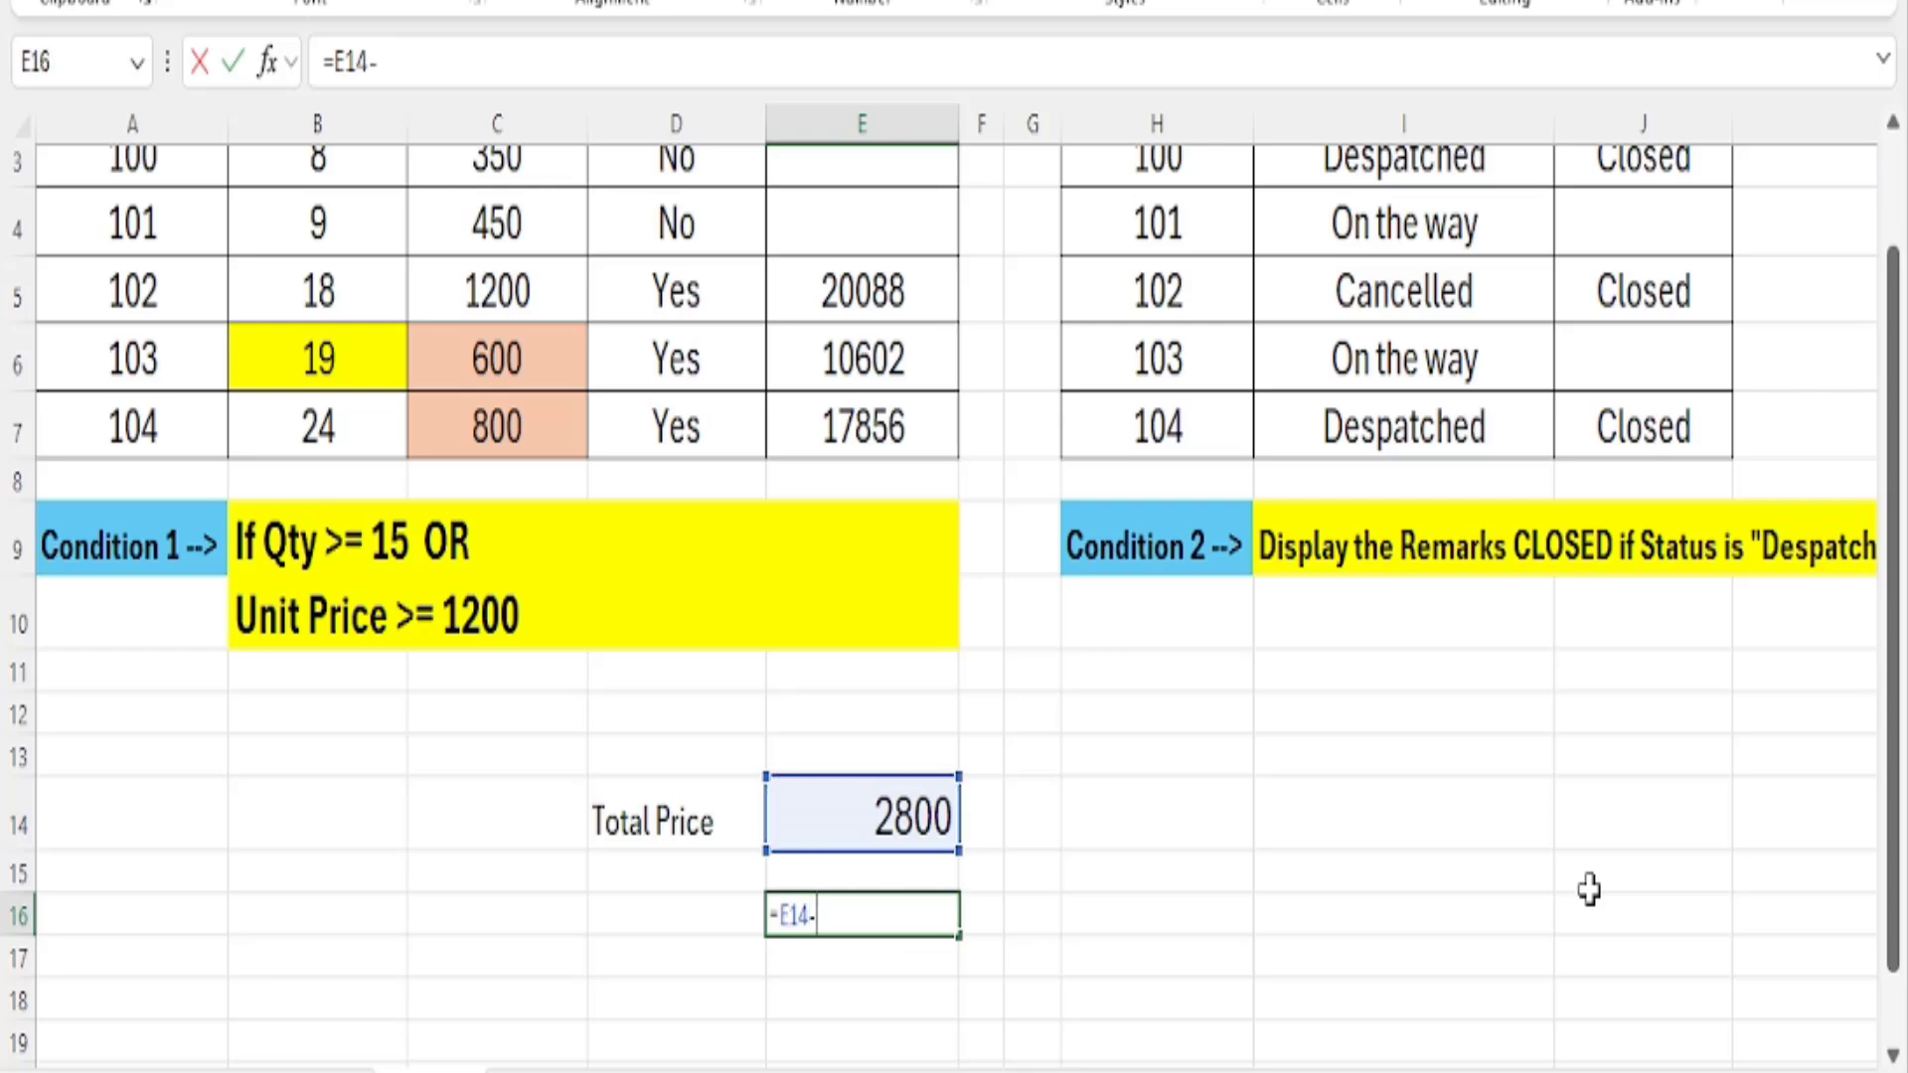
pyautogui.write('(')
pyautogui.press('Up')
pyautogui.press('Up')
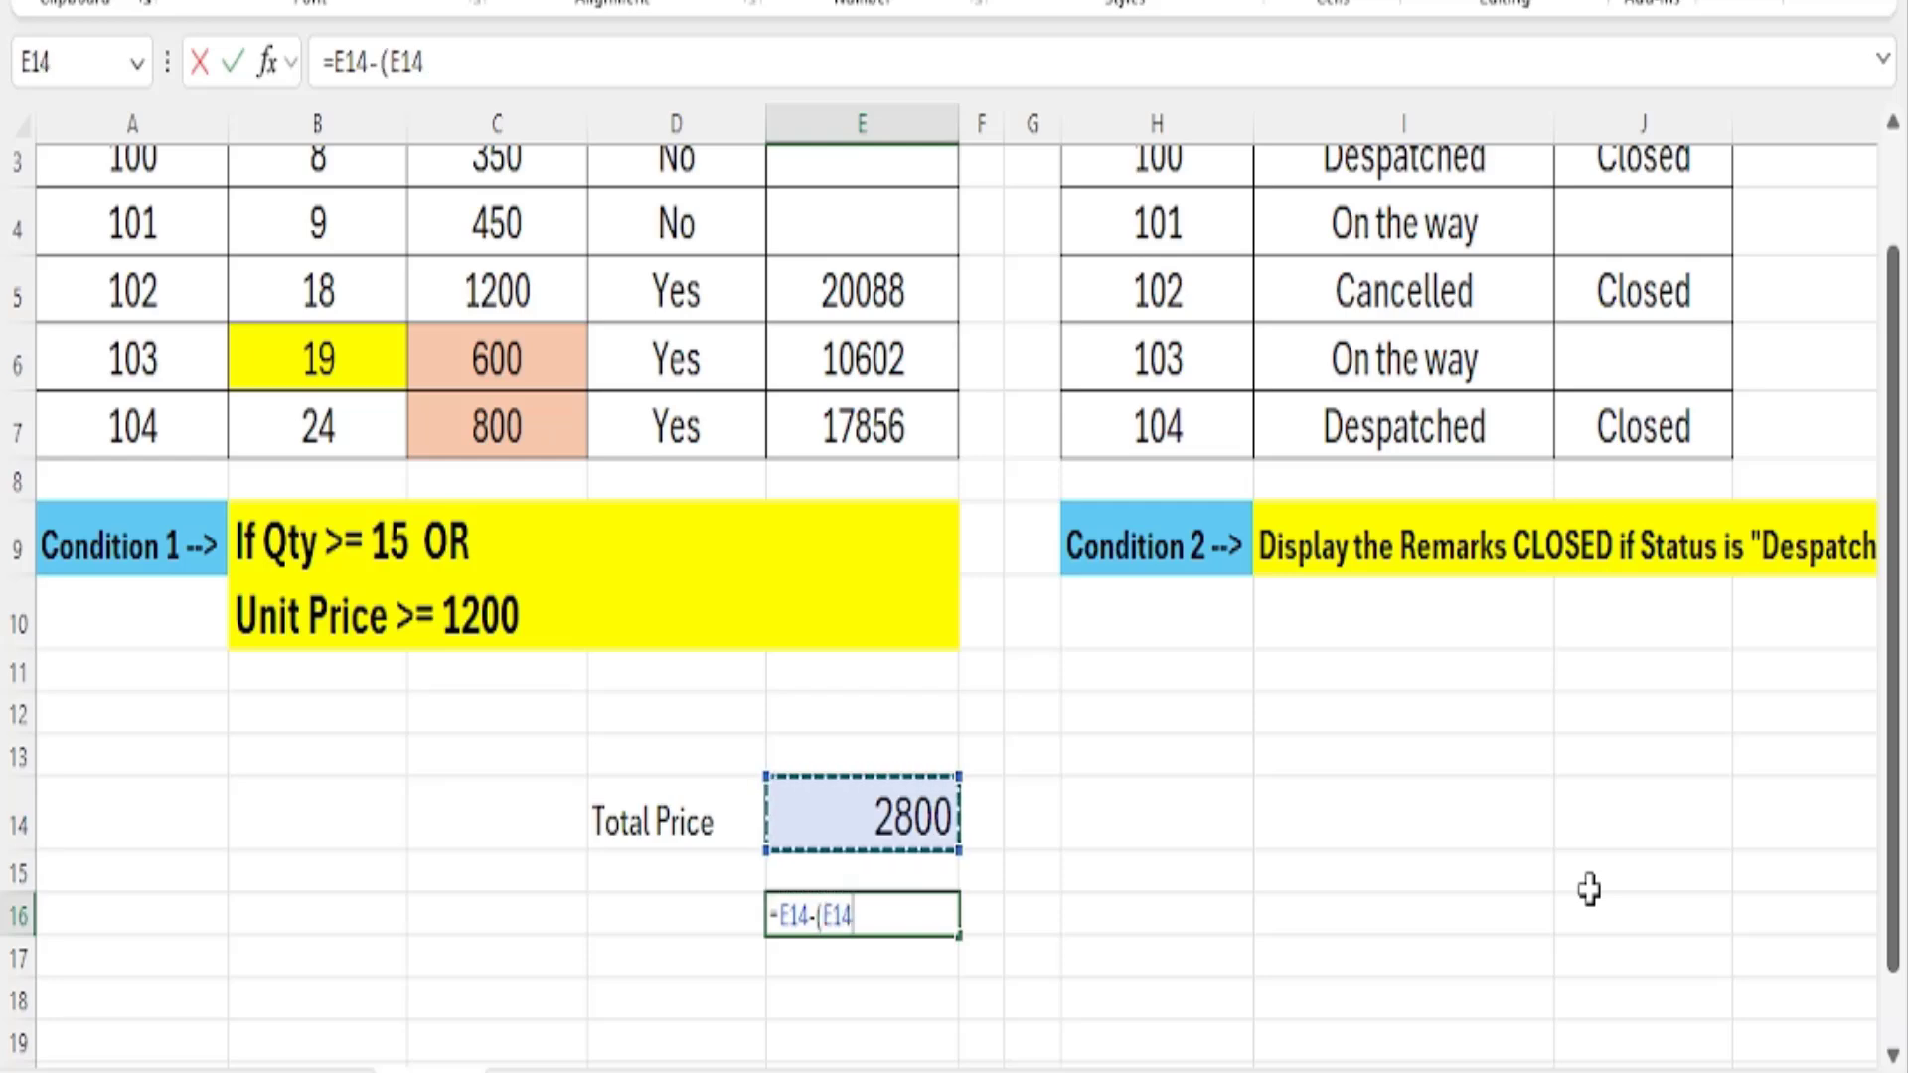
pyautogui.write('*7%')
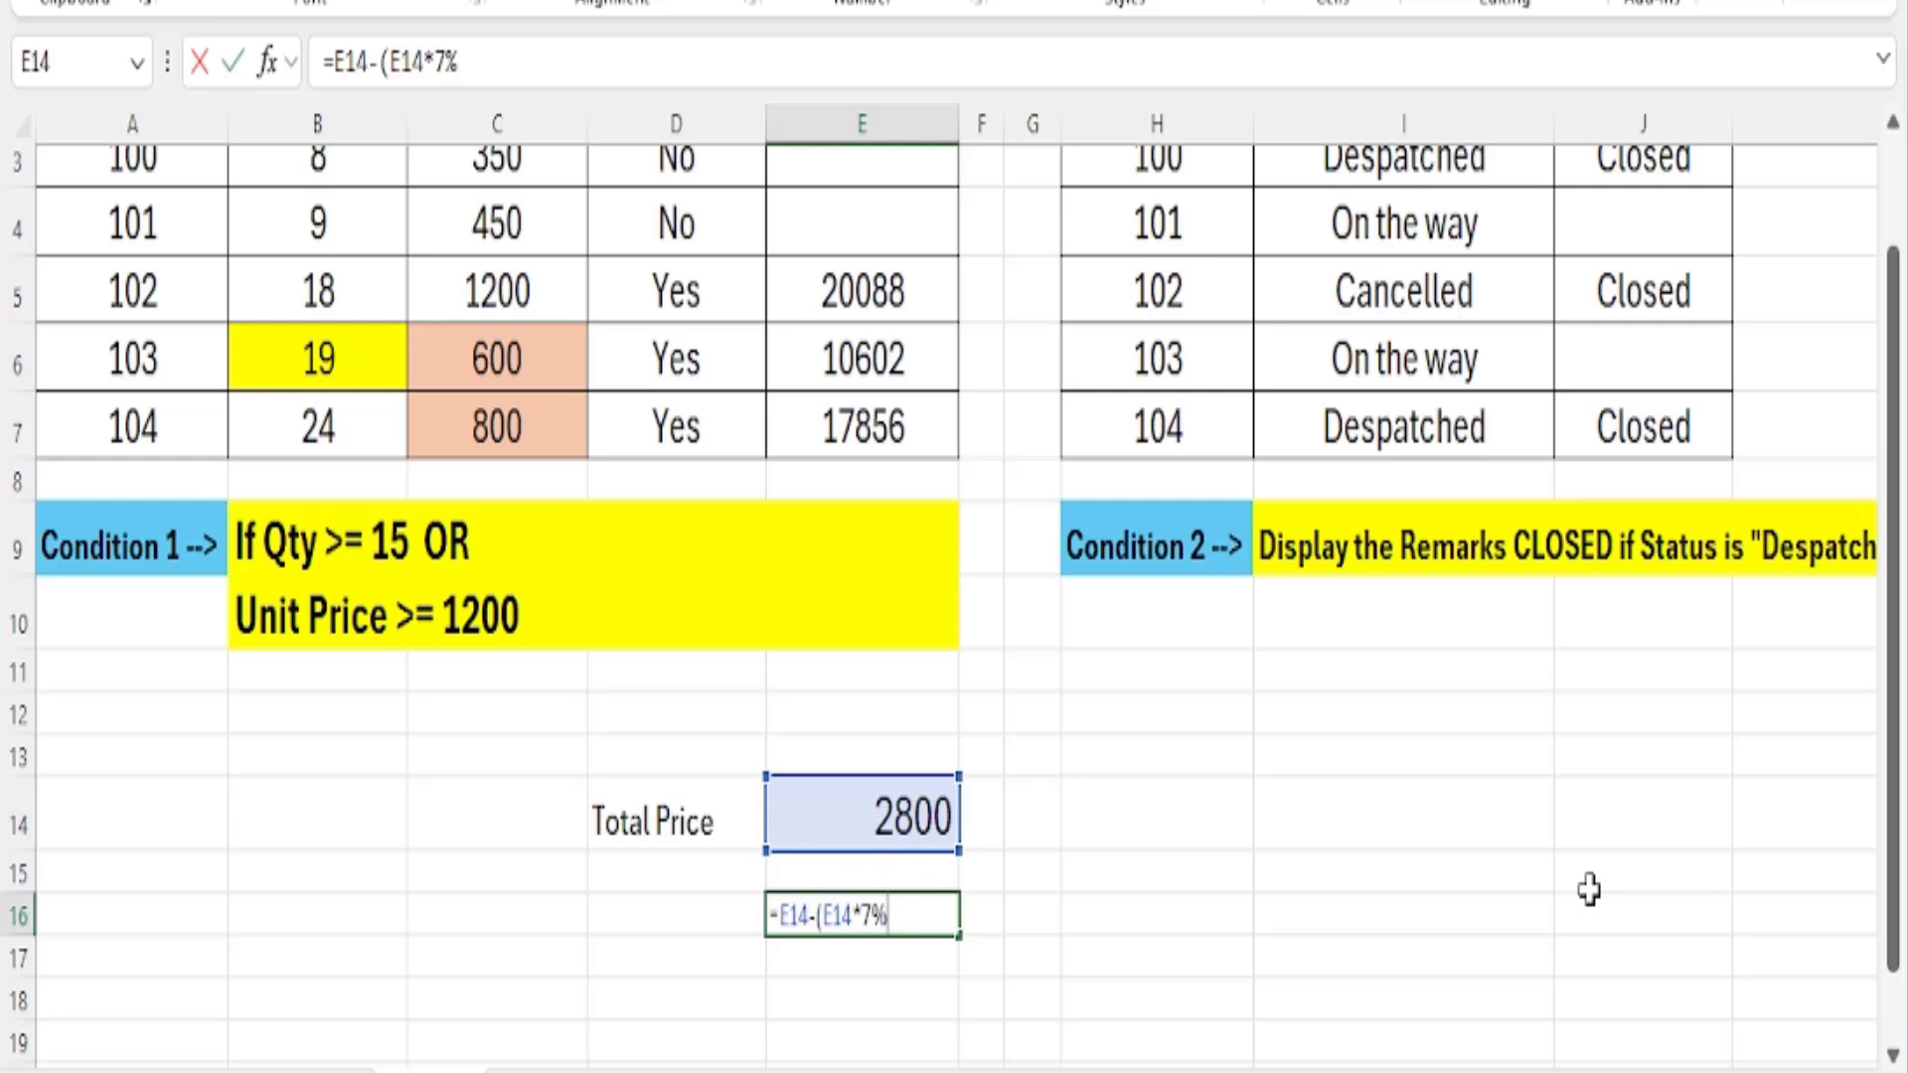
pyautogui.write(')')
pyautogui.press('Return')
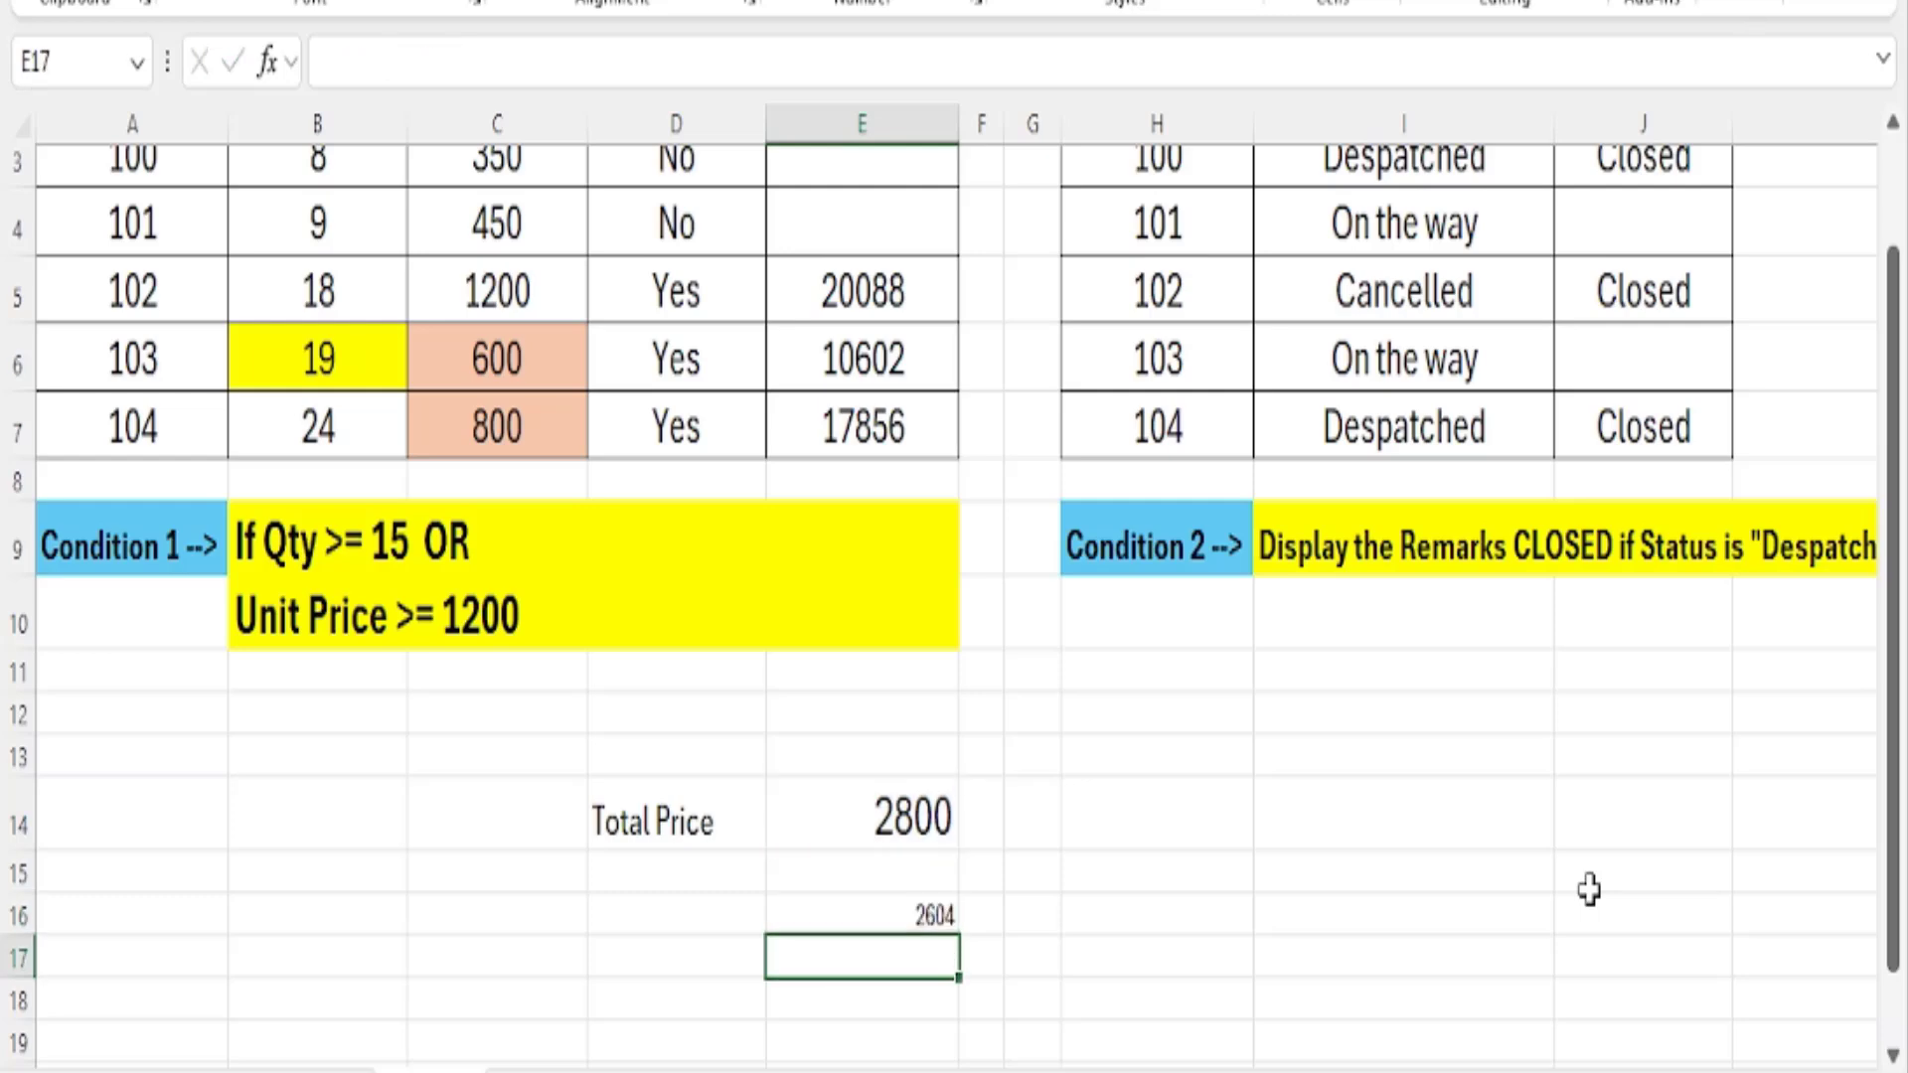
pyautogui.click(883, 914)
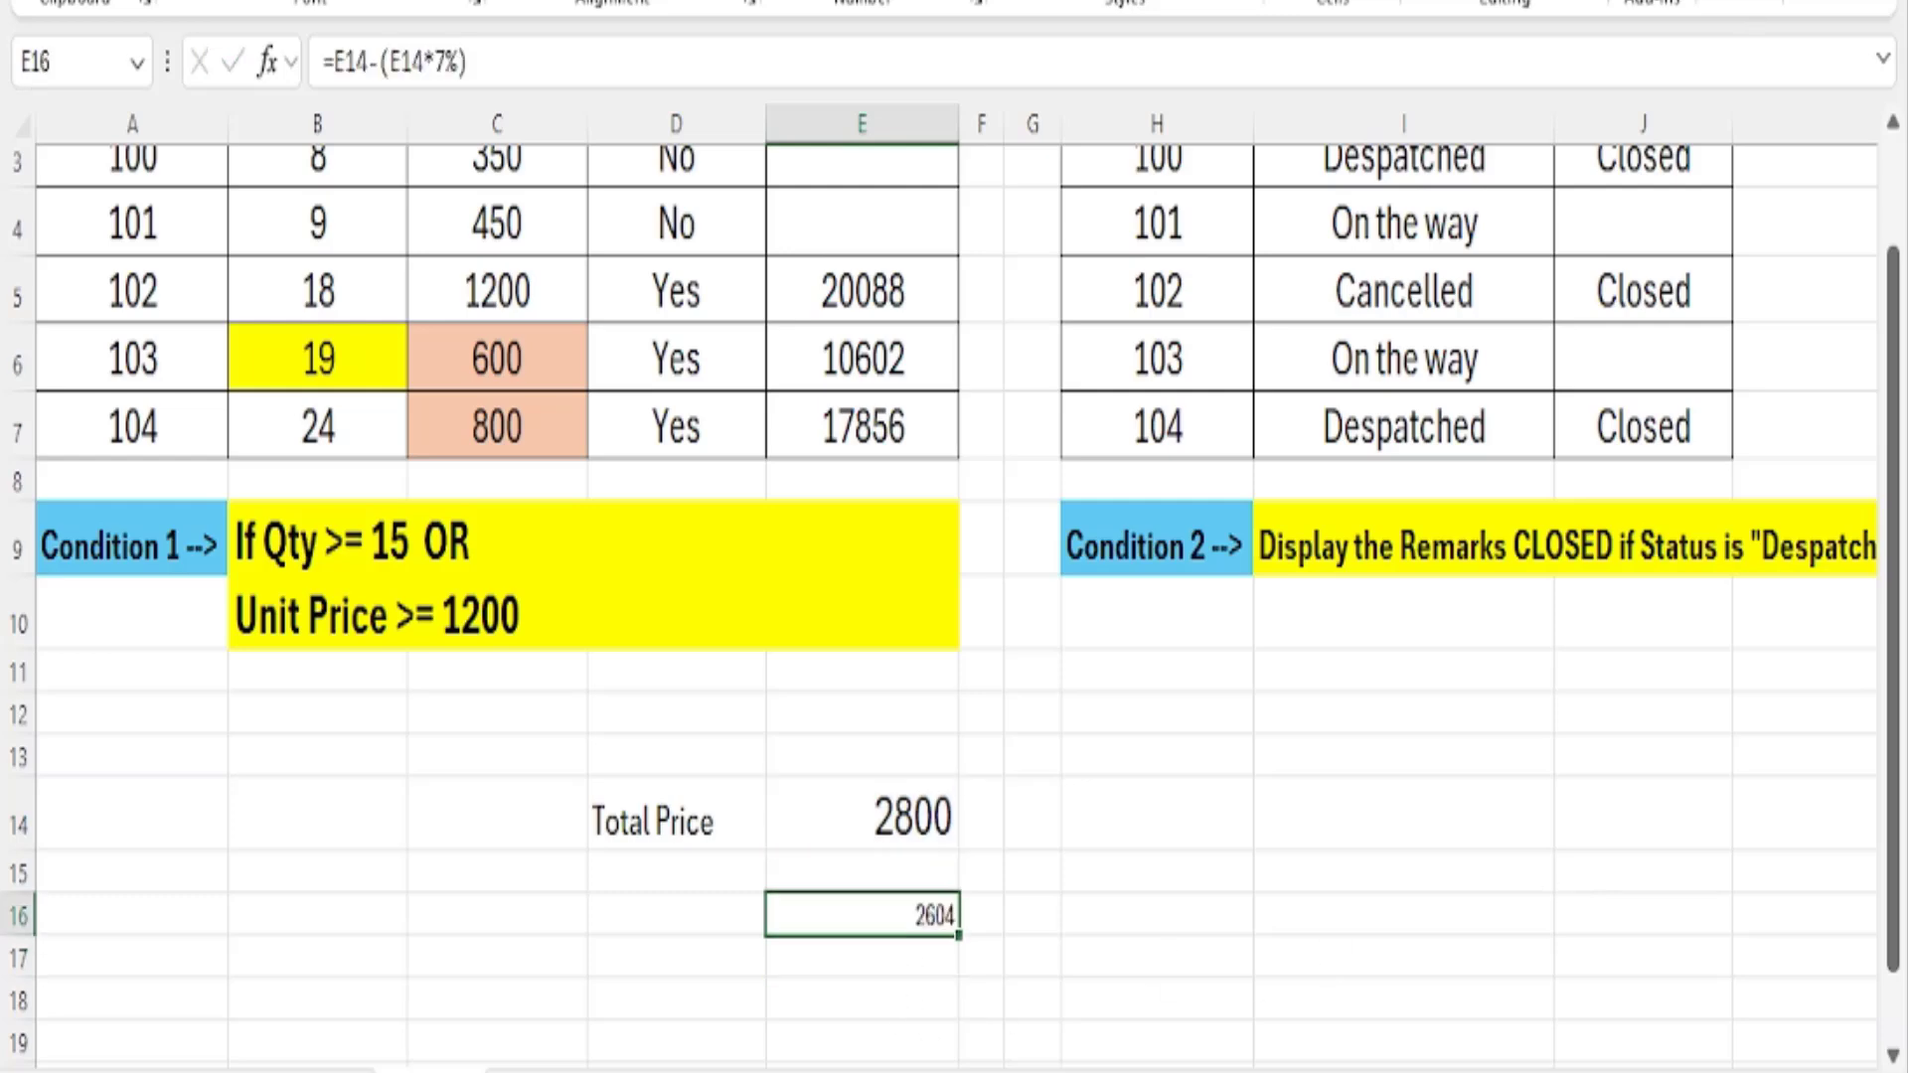
# Replace the Total Price formula in E14 with =18*1200, the quantity times unit price of order 102.
pyautogui.scroll(1, 944, 546)
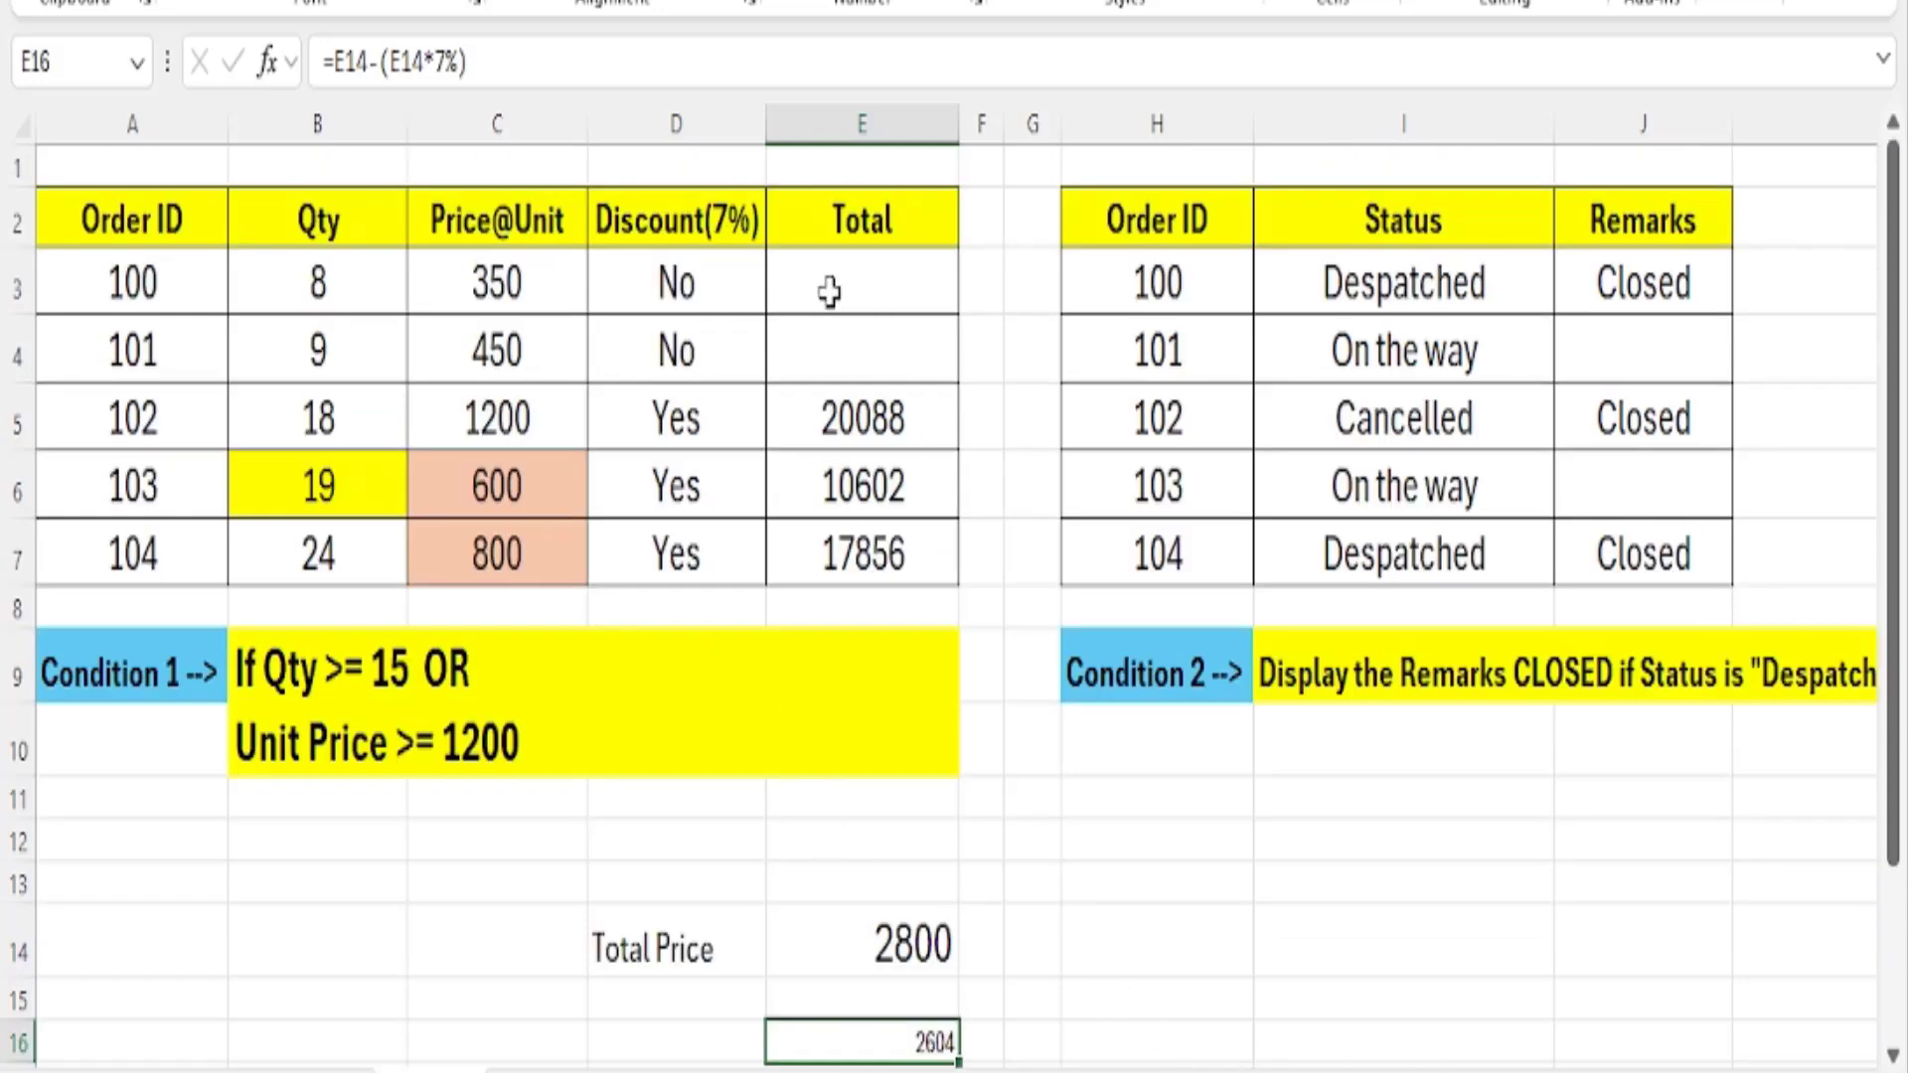
pyautogui.click(870, 957)
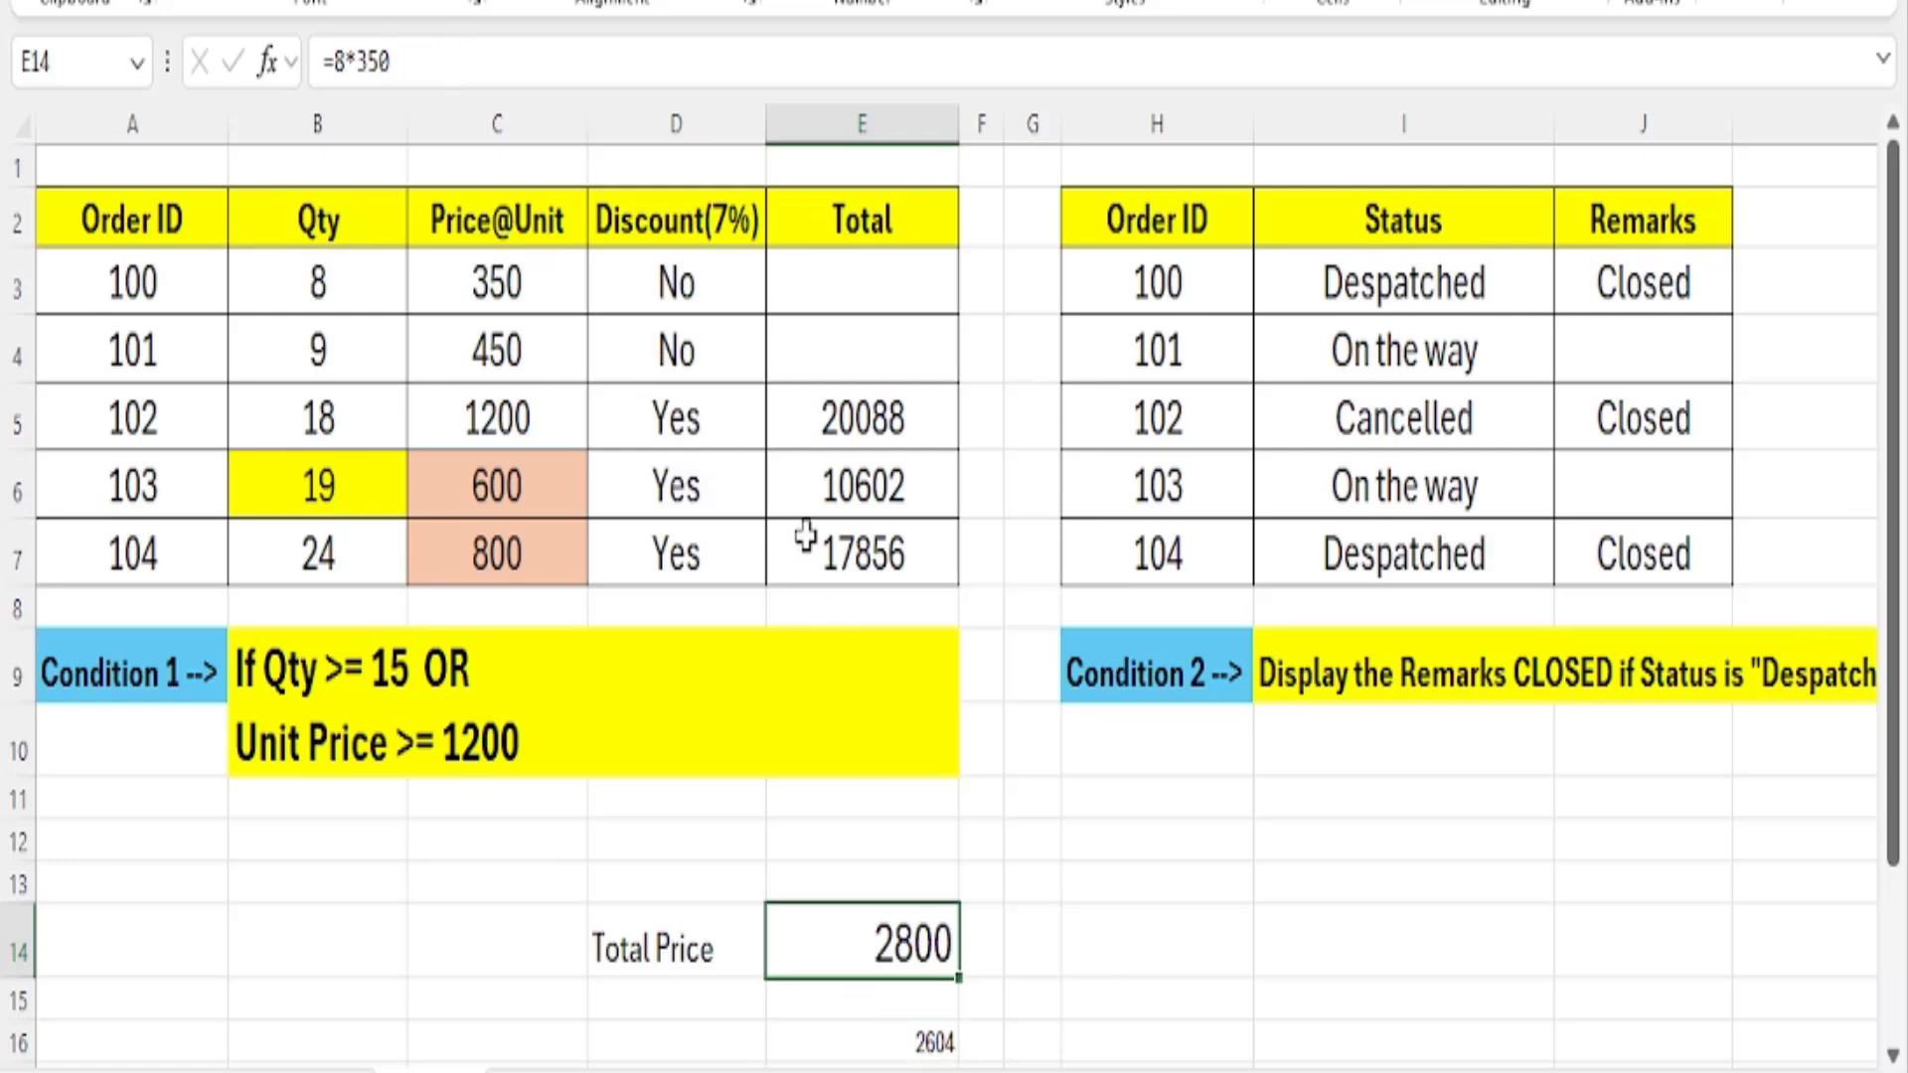
pyautogui.write('=')
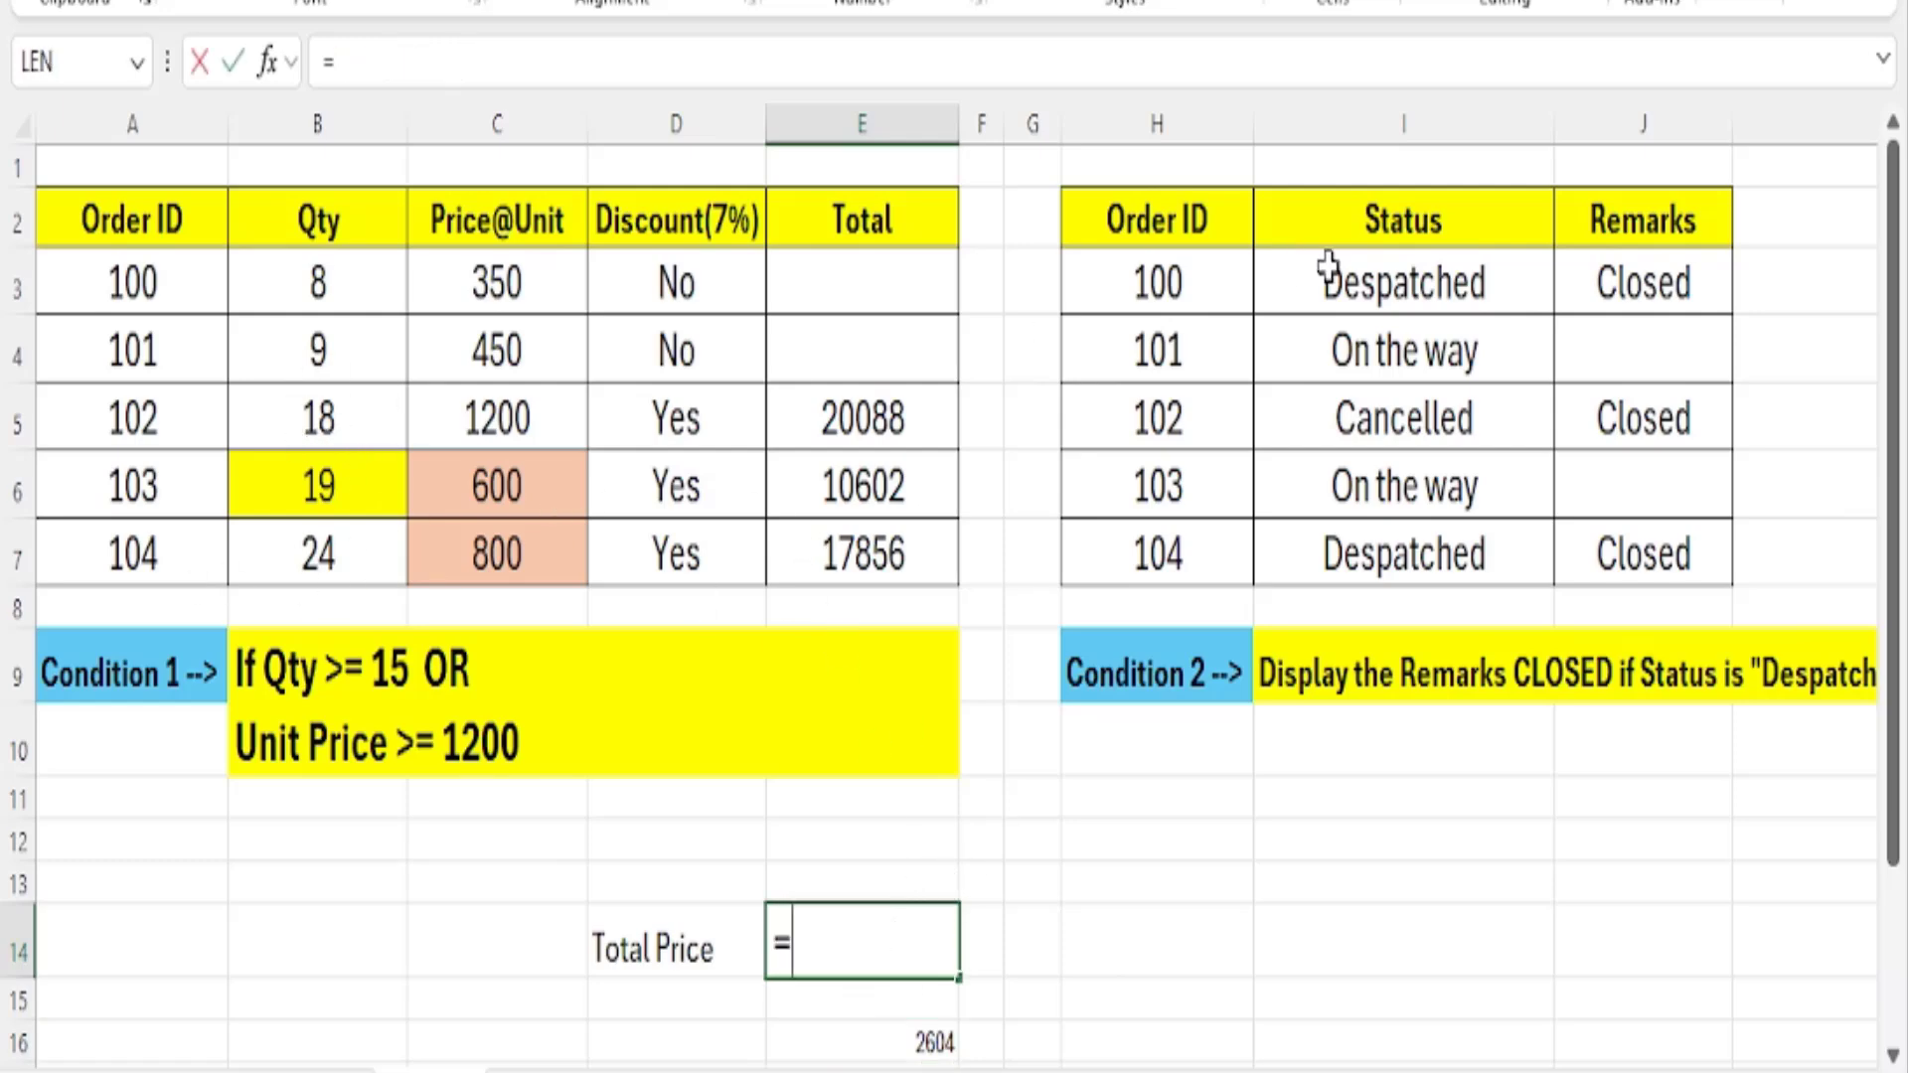
pyautogui.write('18')
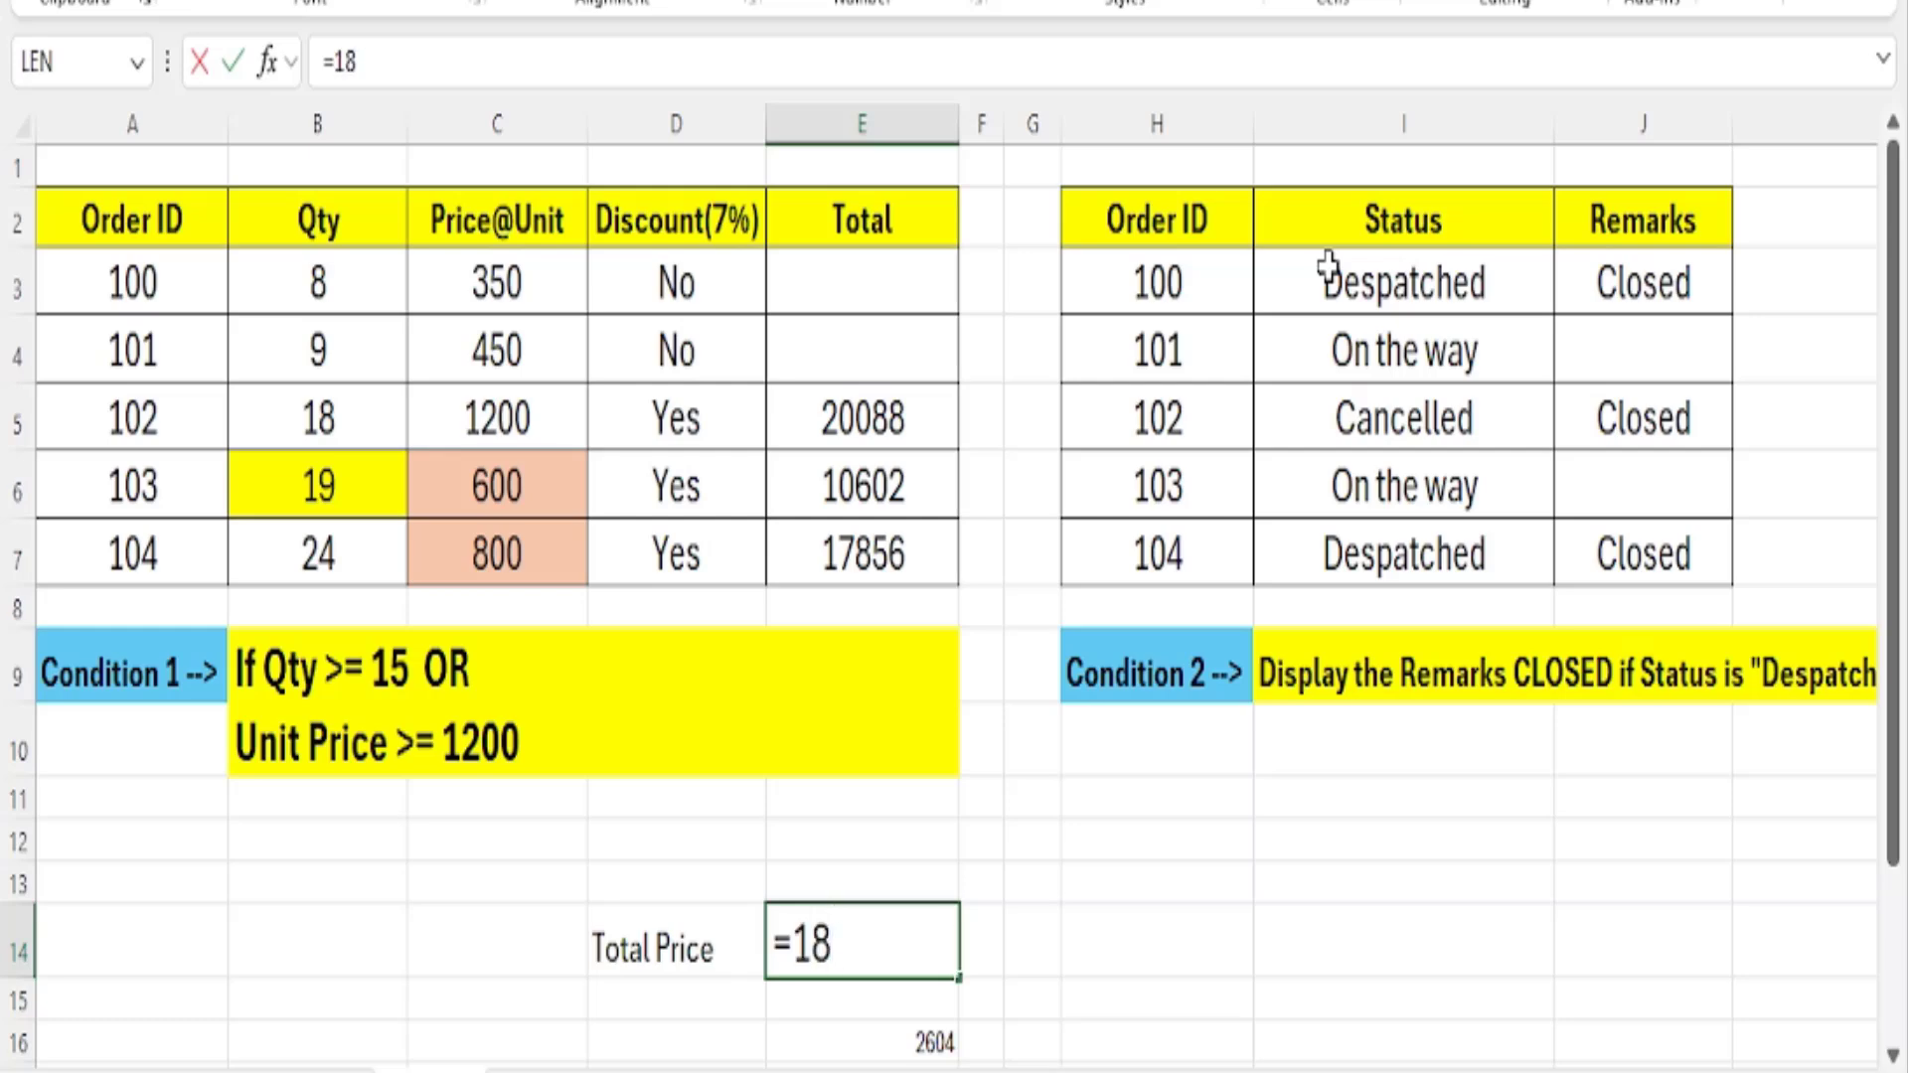
pyautogui.write('*1200')
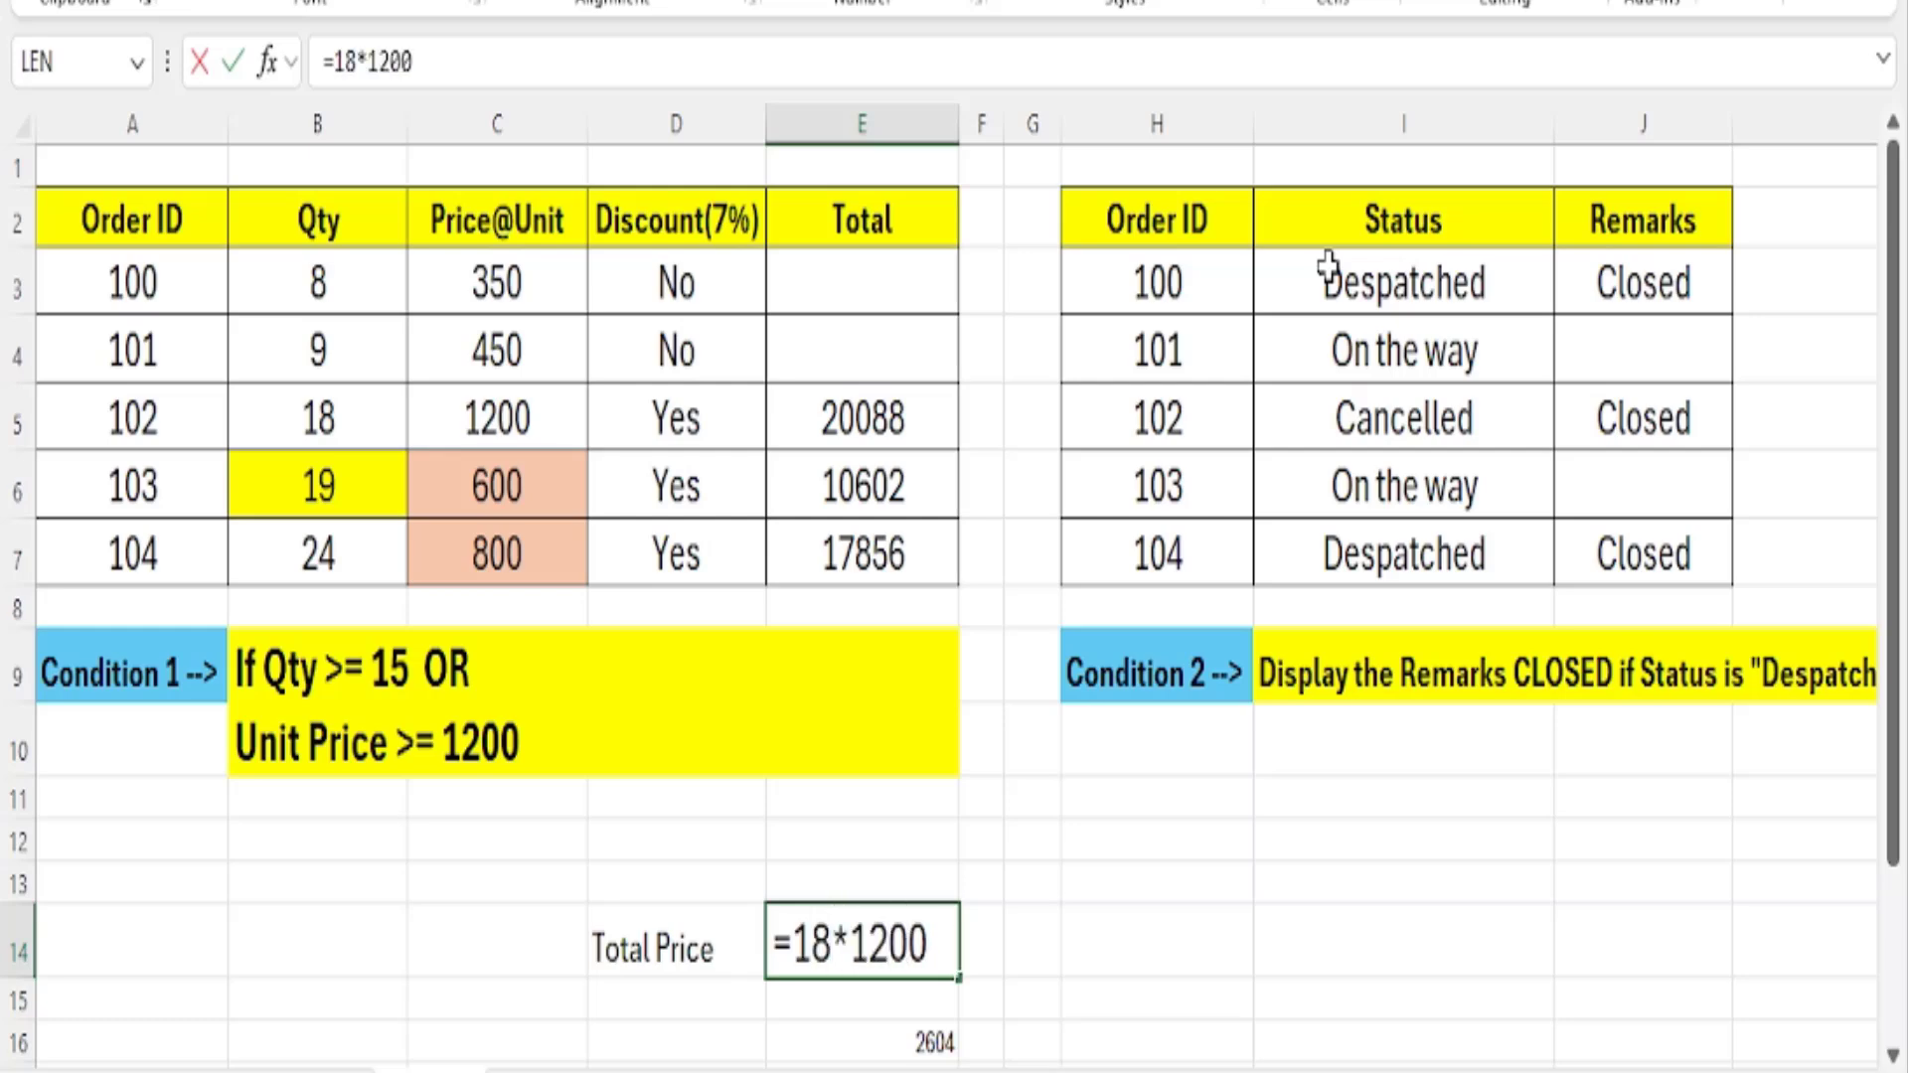
pyautogui.press('Return')
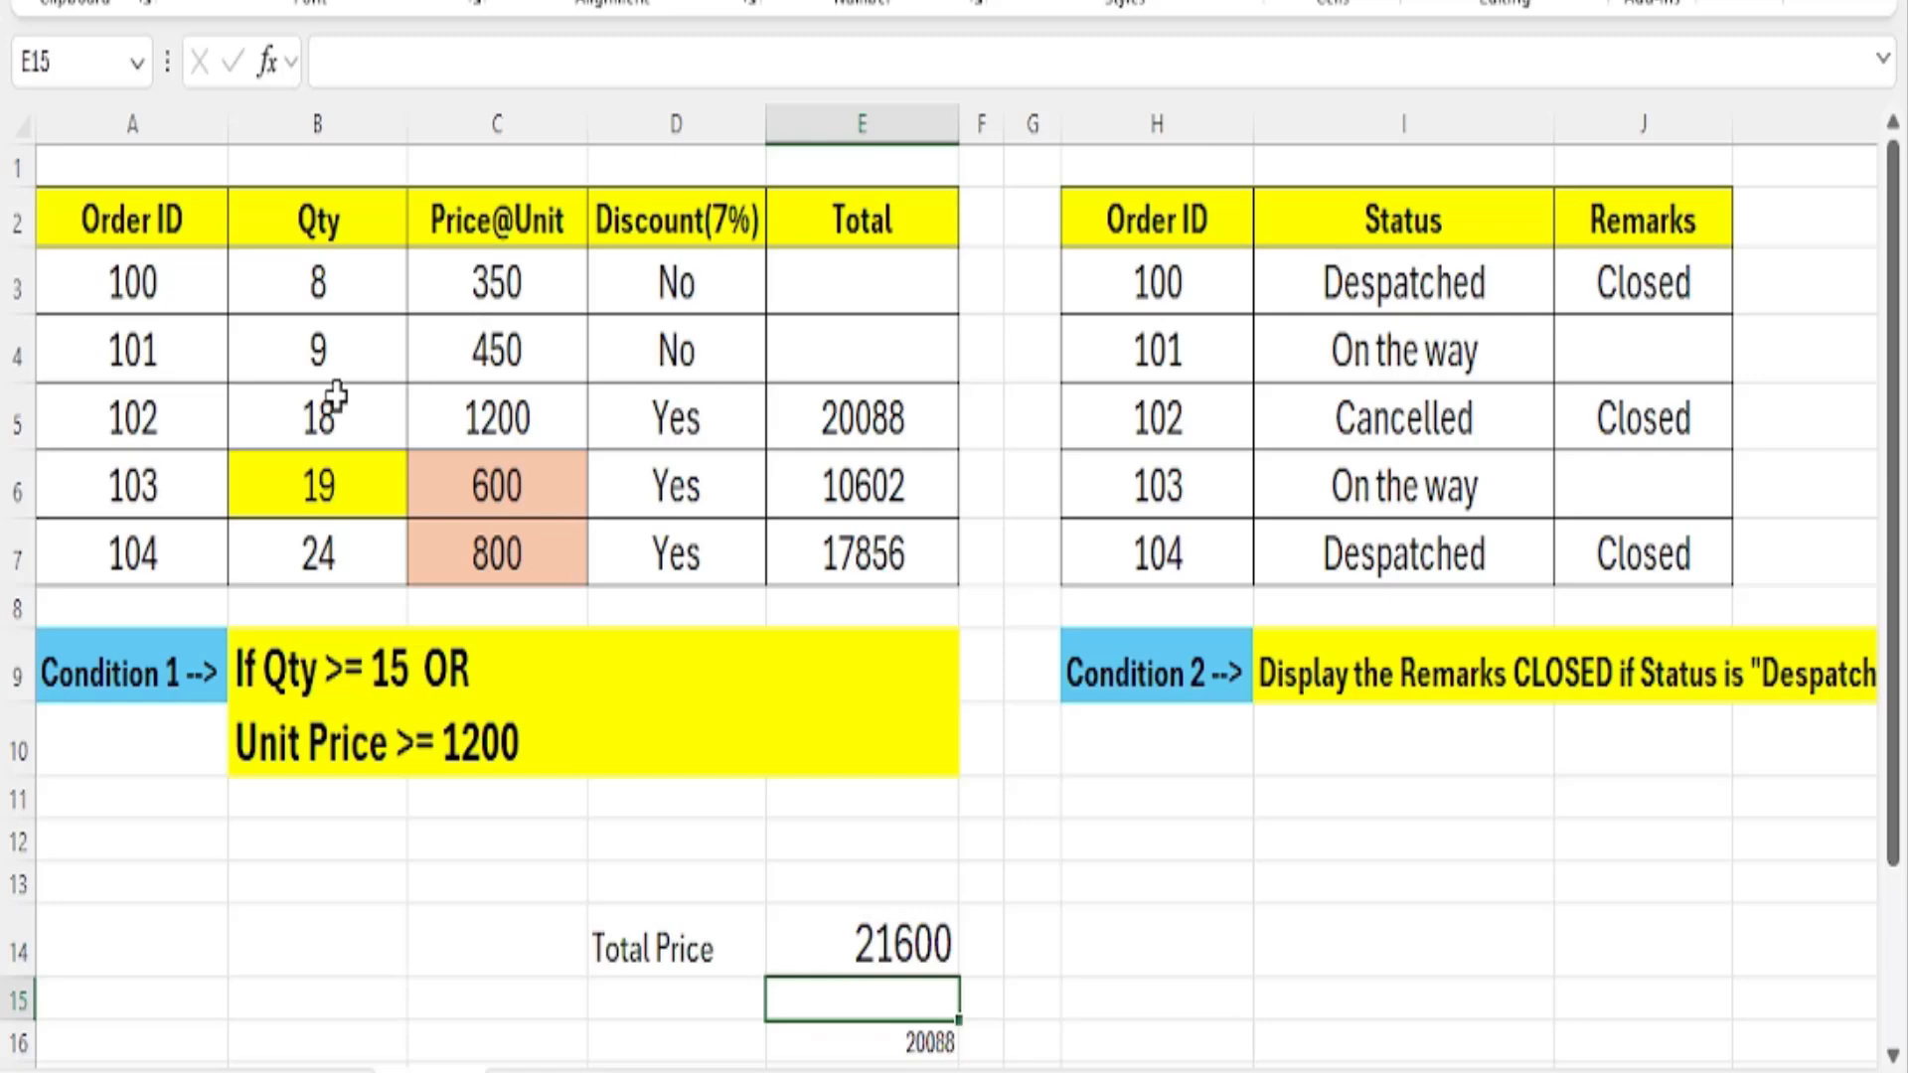
# Fill the quantity and unit price cells of order 102, B5:C5, with light blue.
pyautogui.moveTo(324, 398); pyautogui.dragTo(503, 412)
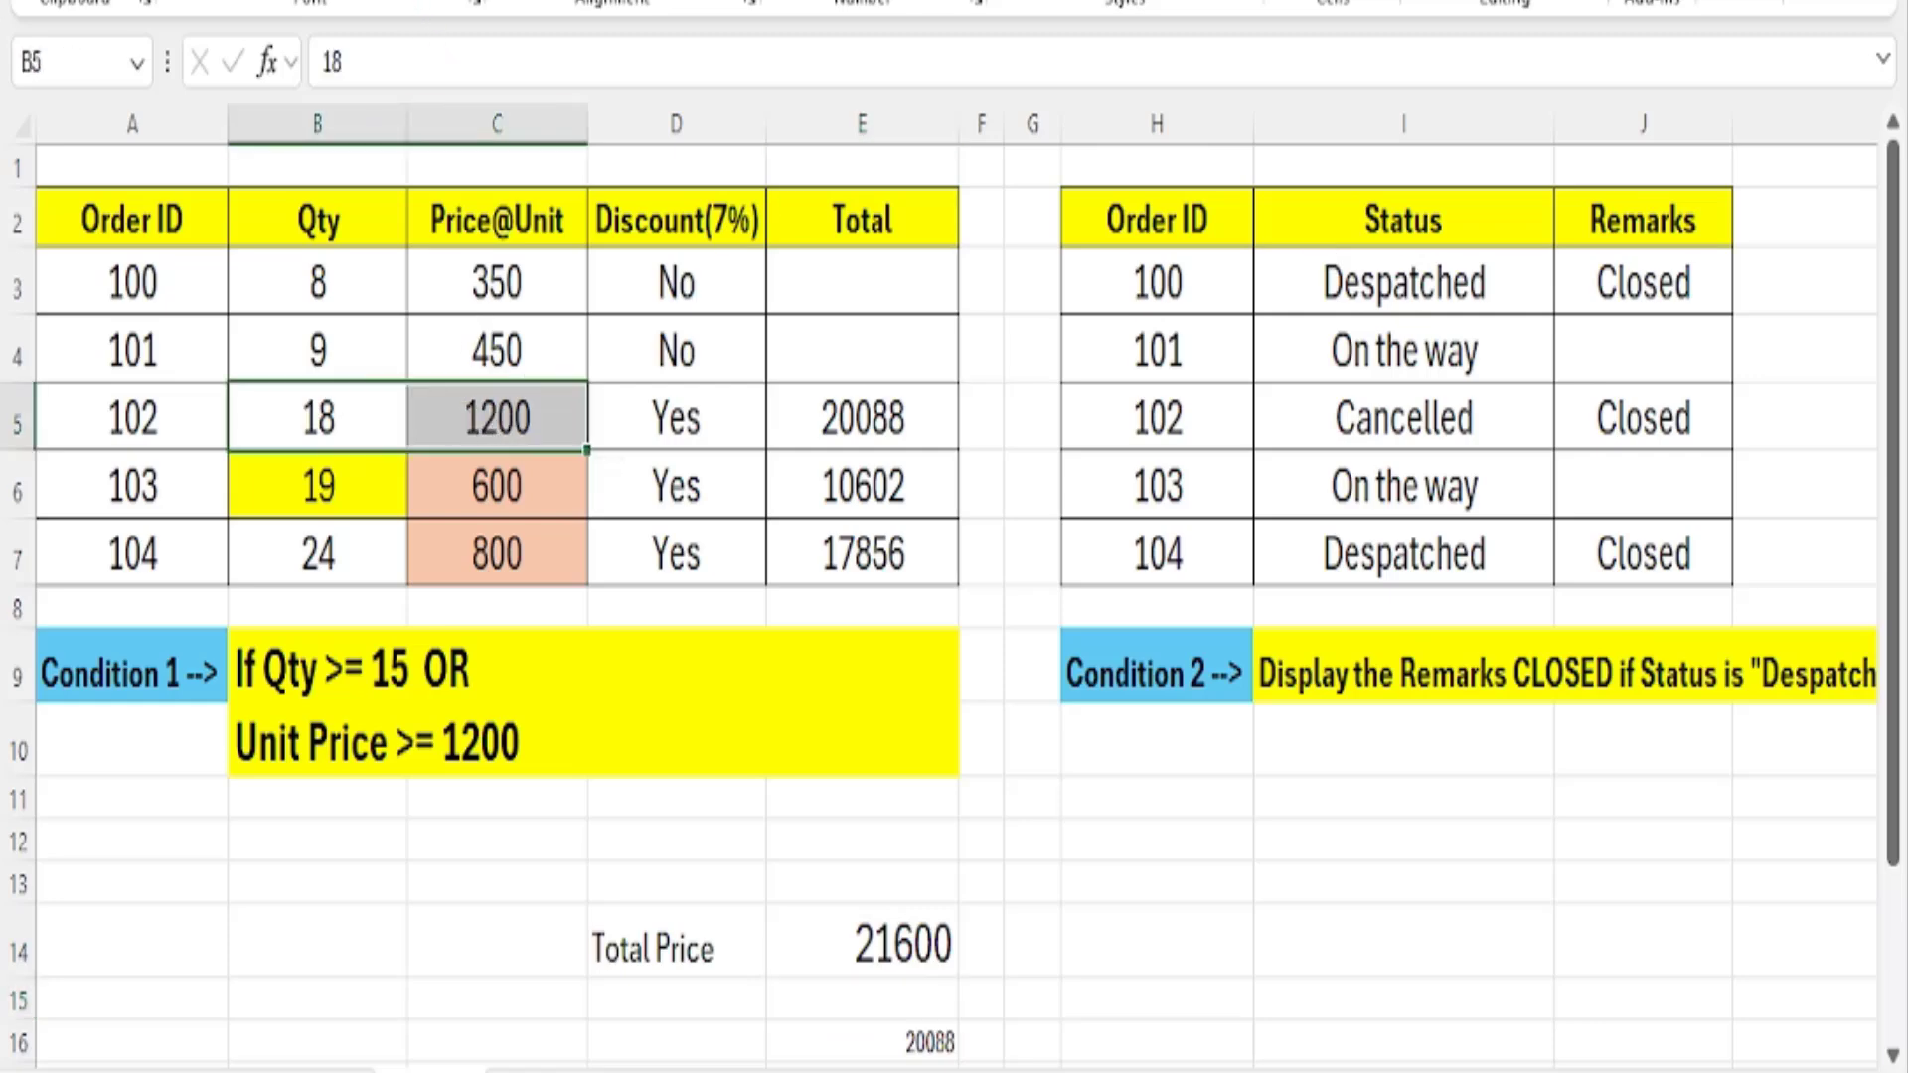
pyautogui.click(407, 0)
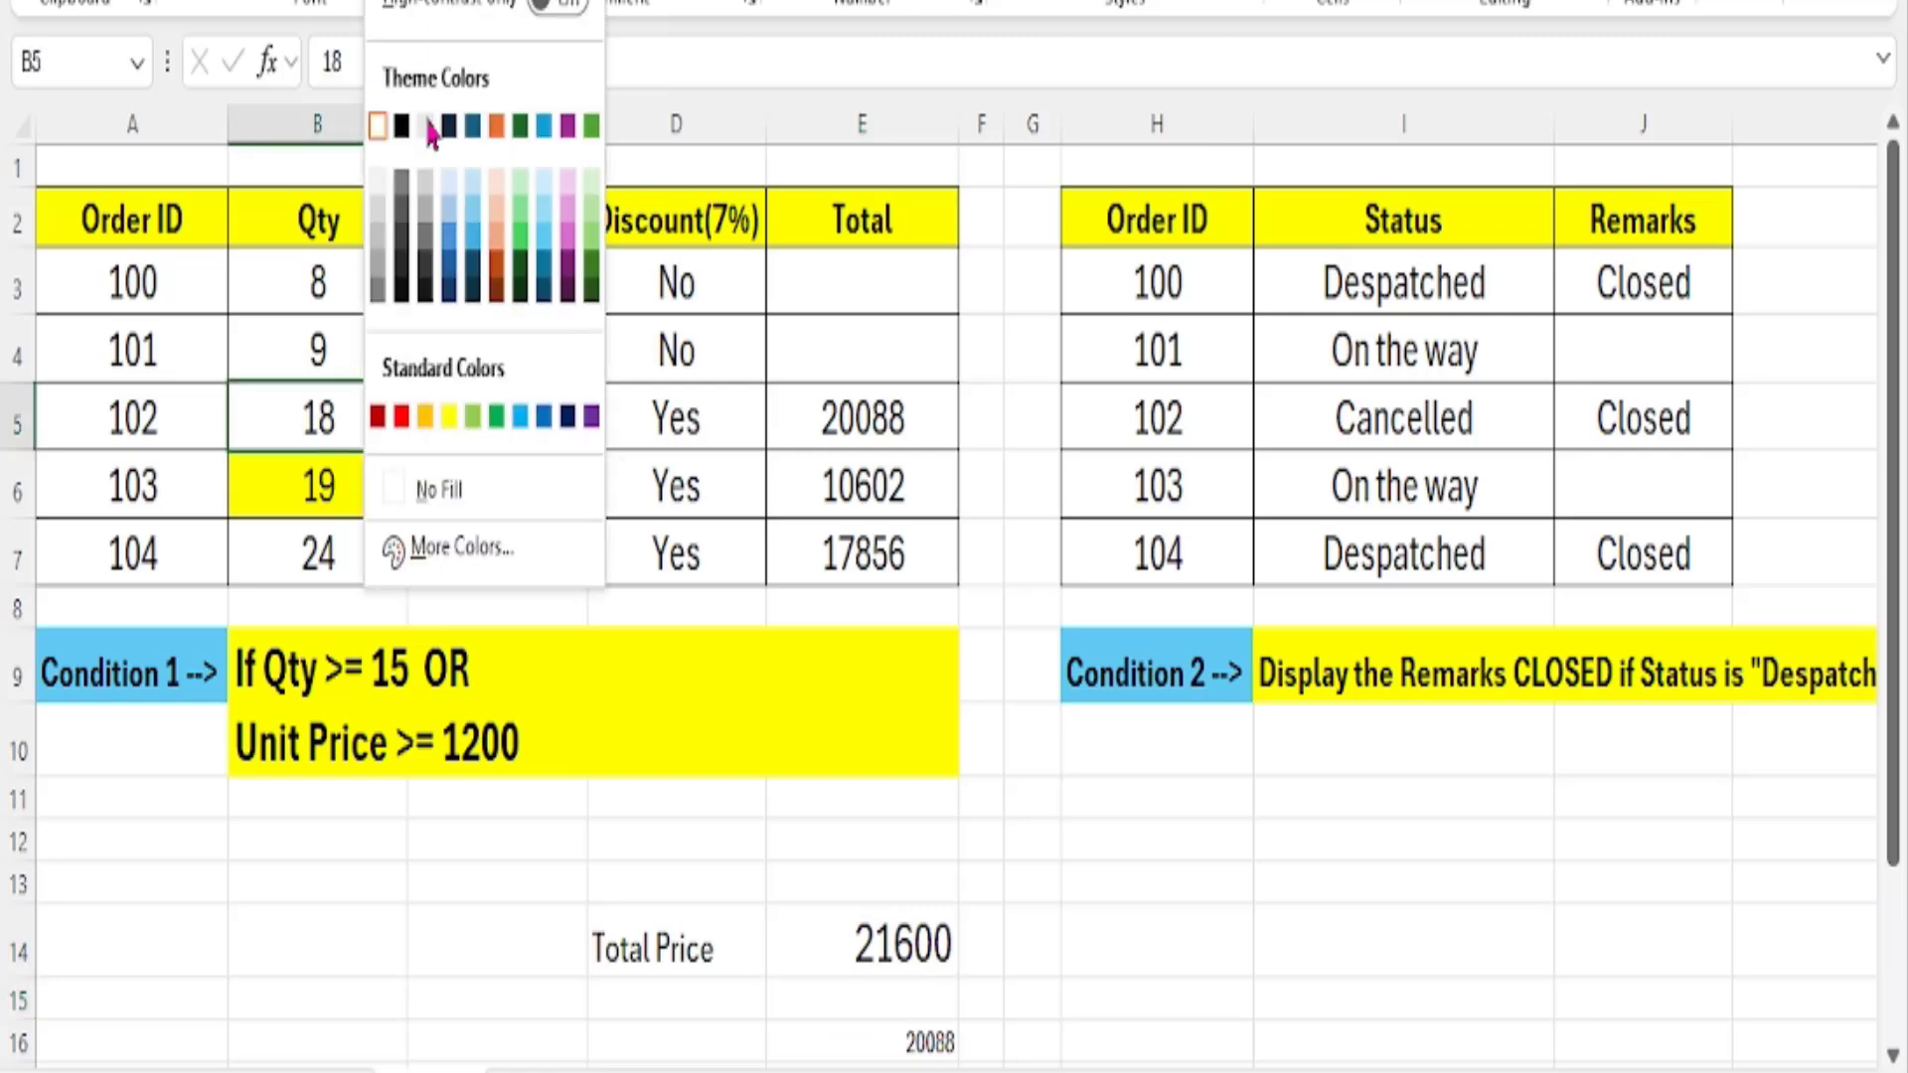
pyautogui.click(519, 416)
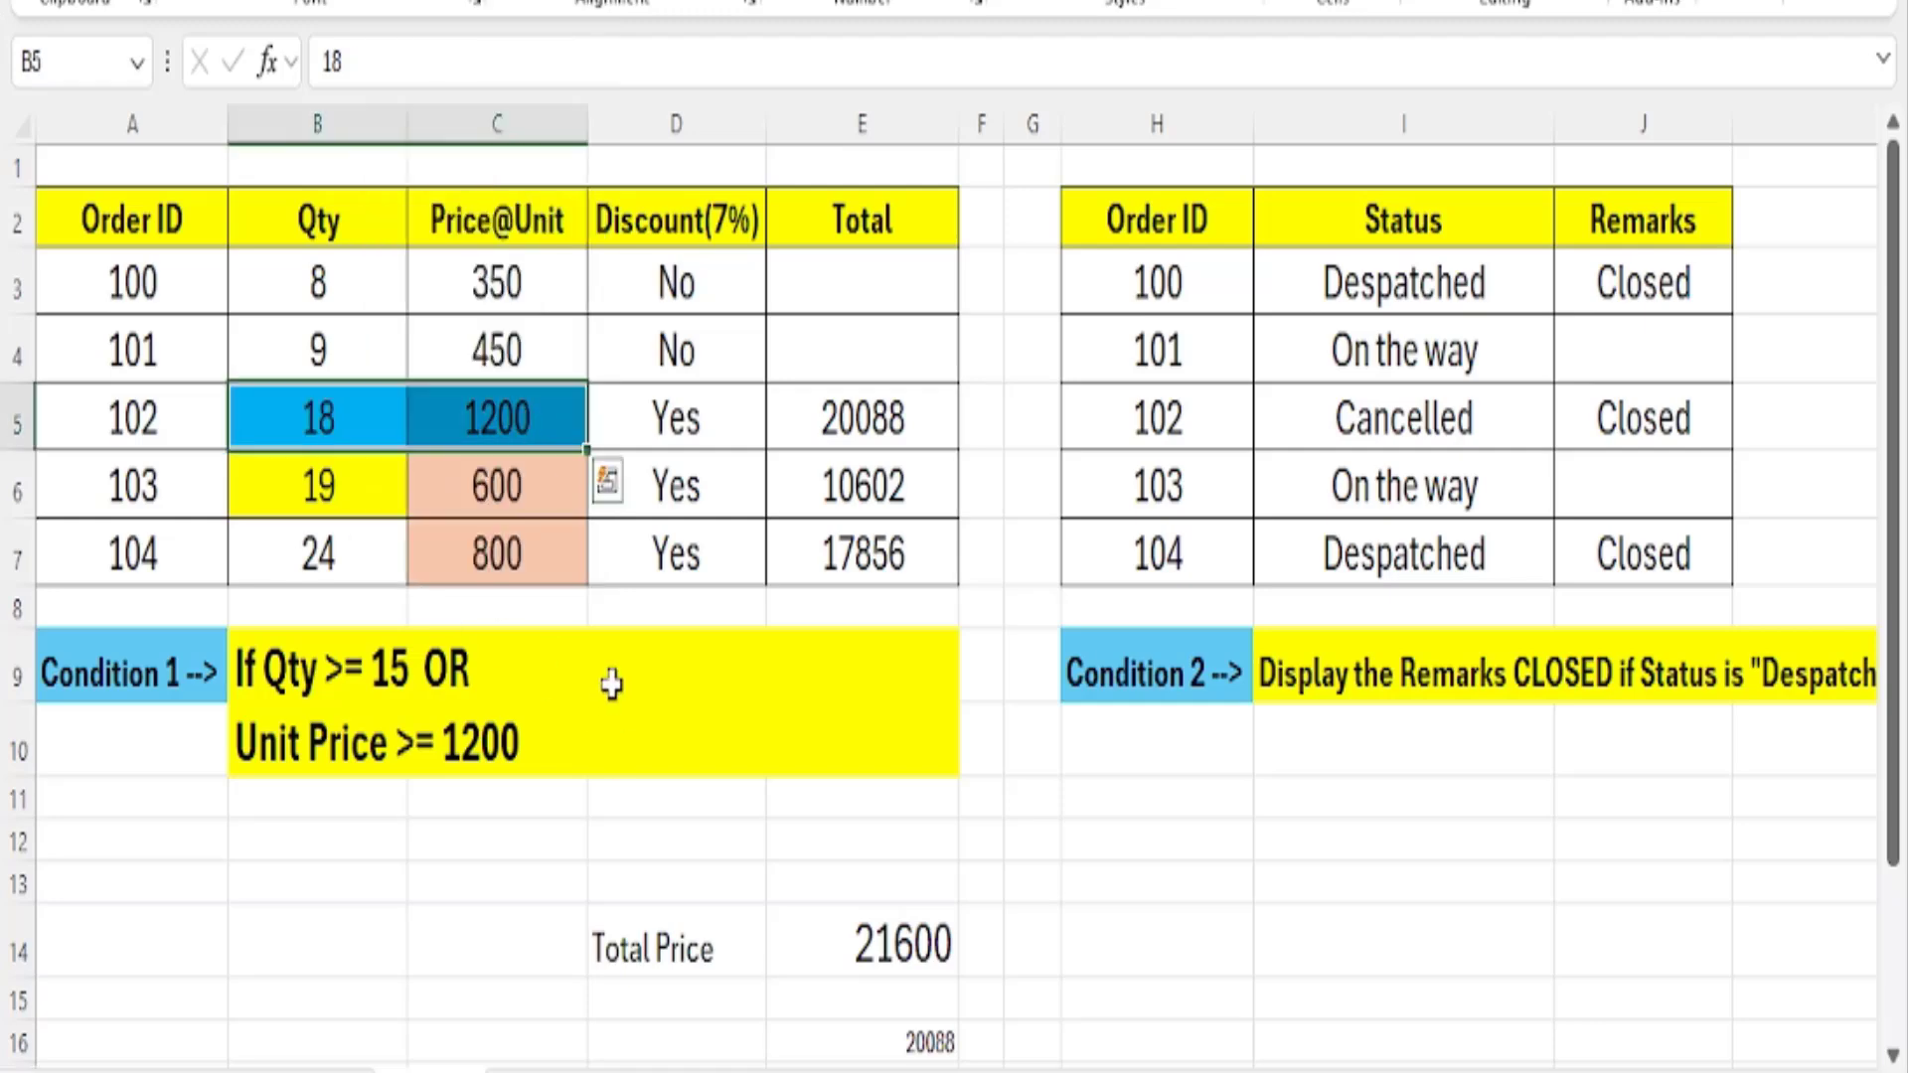
# Re-enter the 7% discount formula =E14-(E14*7%) in E16 below the Total Price and reselect that cell.
pyautogui.click(855, 969)
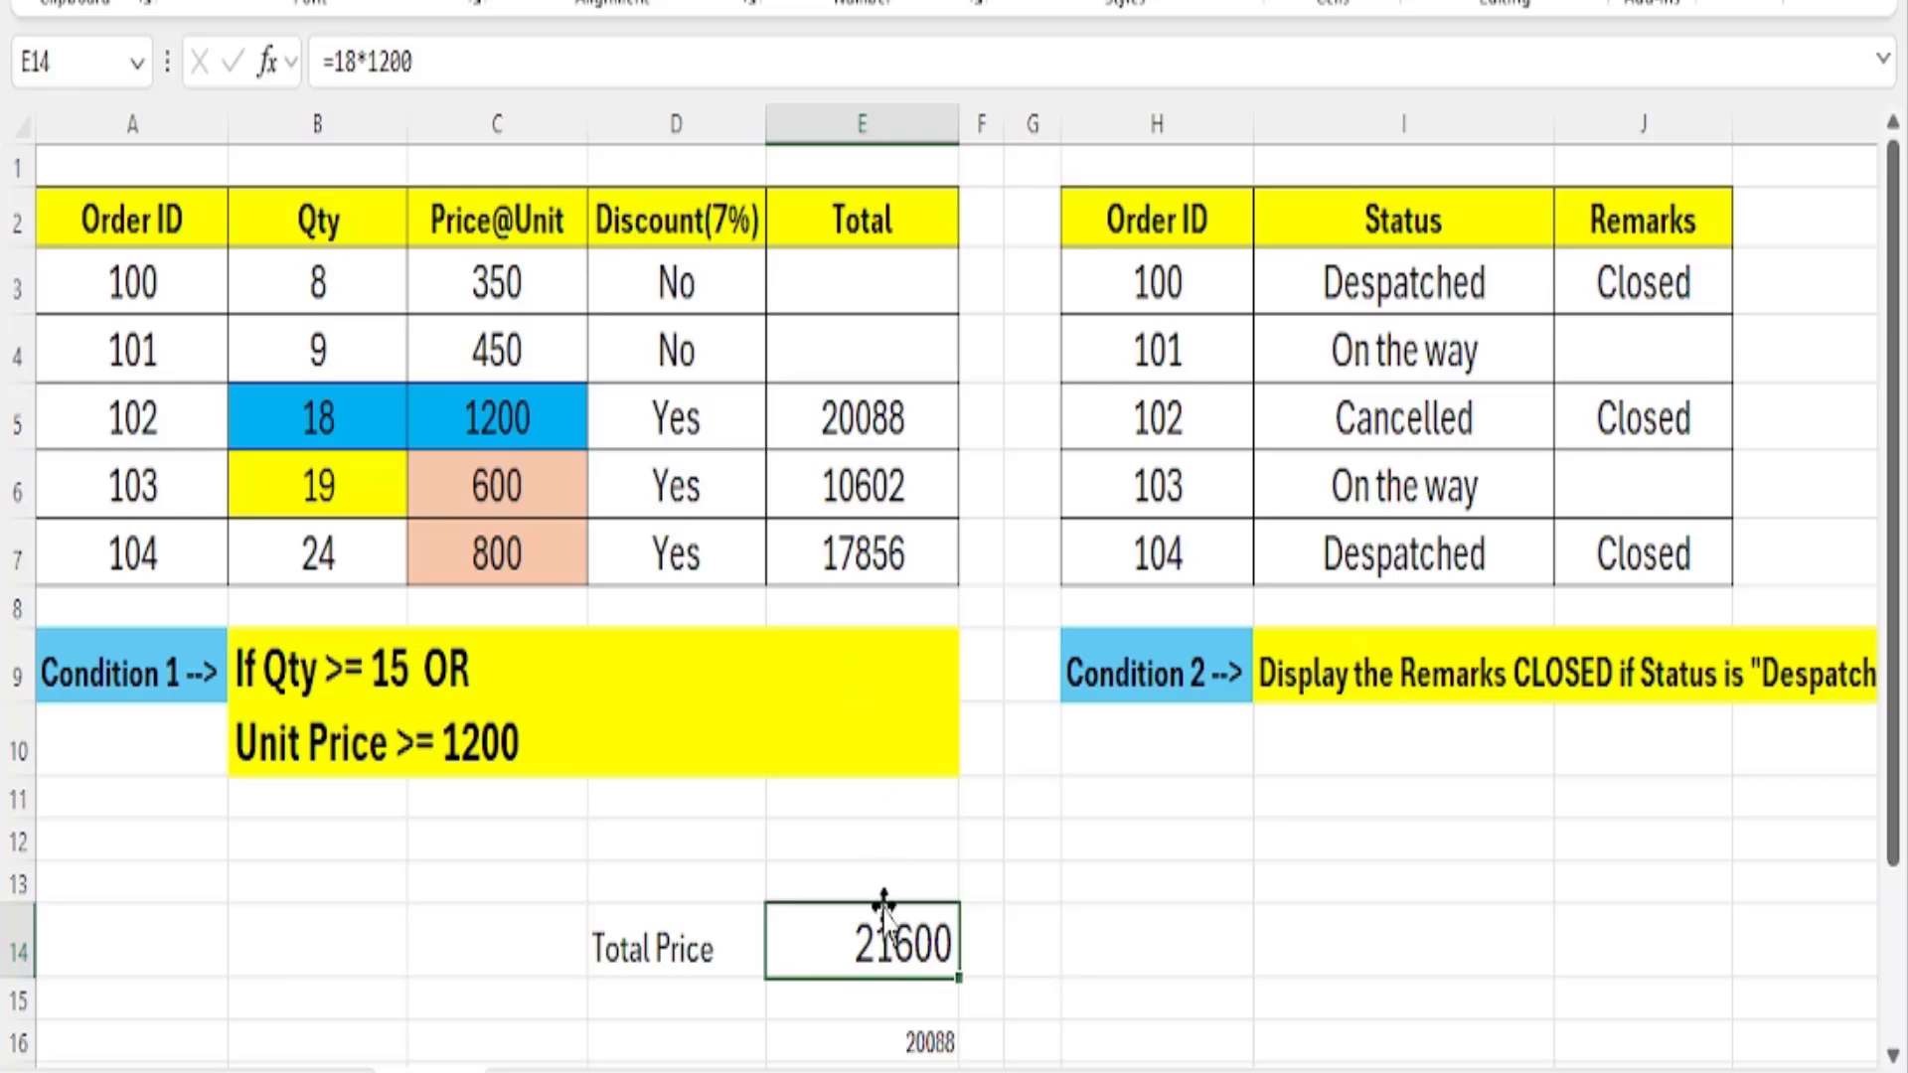
pyautogui.click(883, 1049)
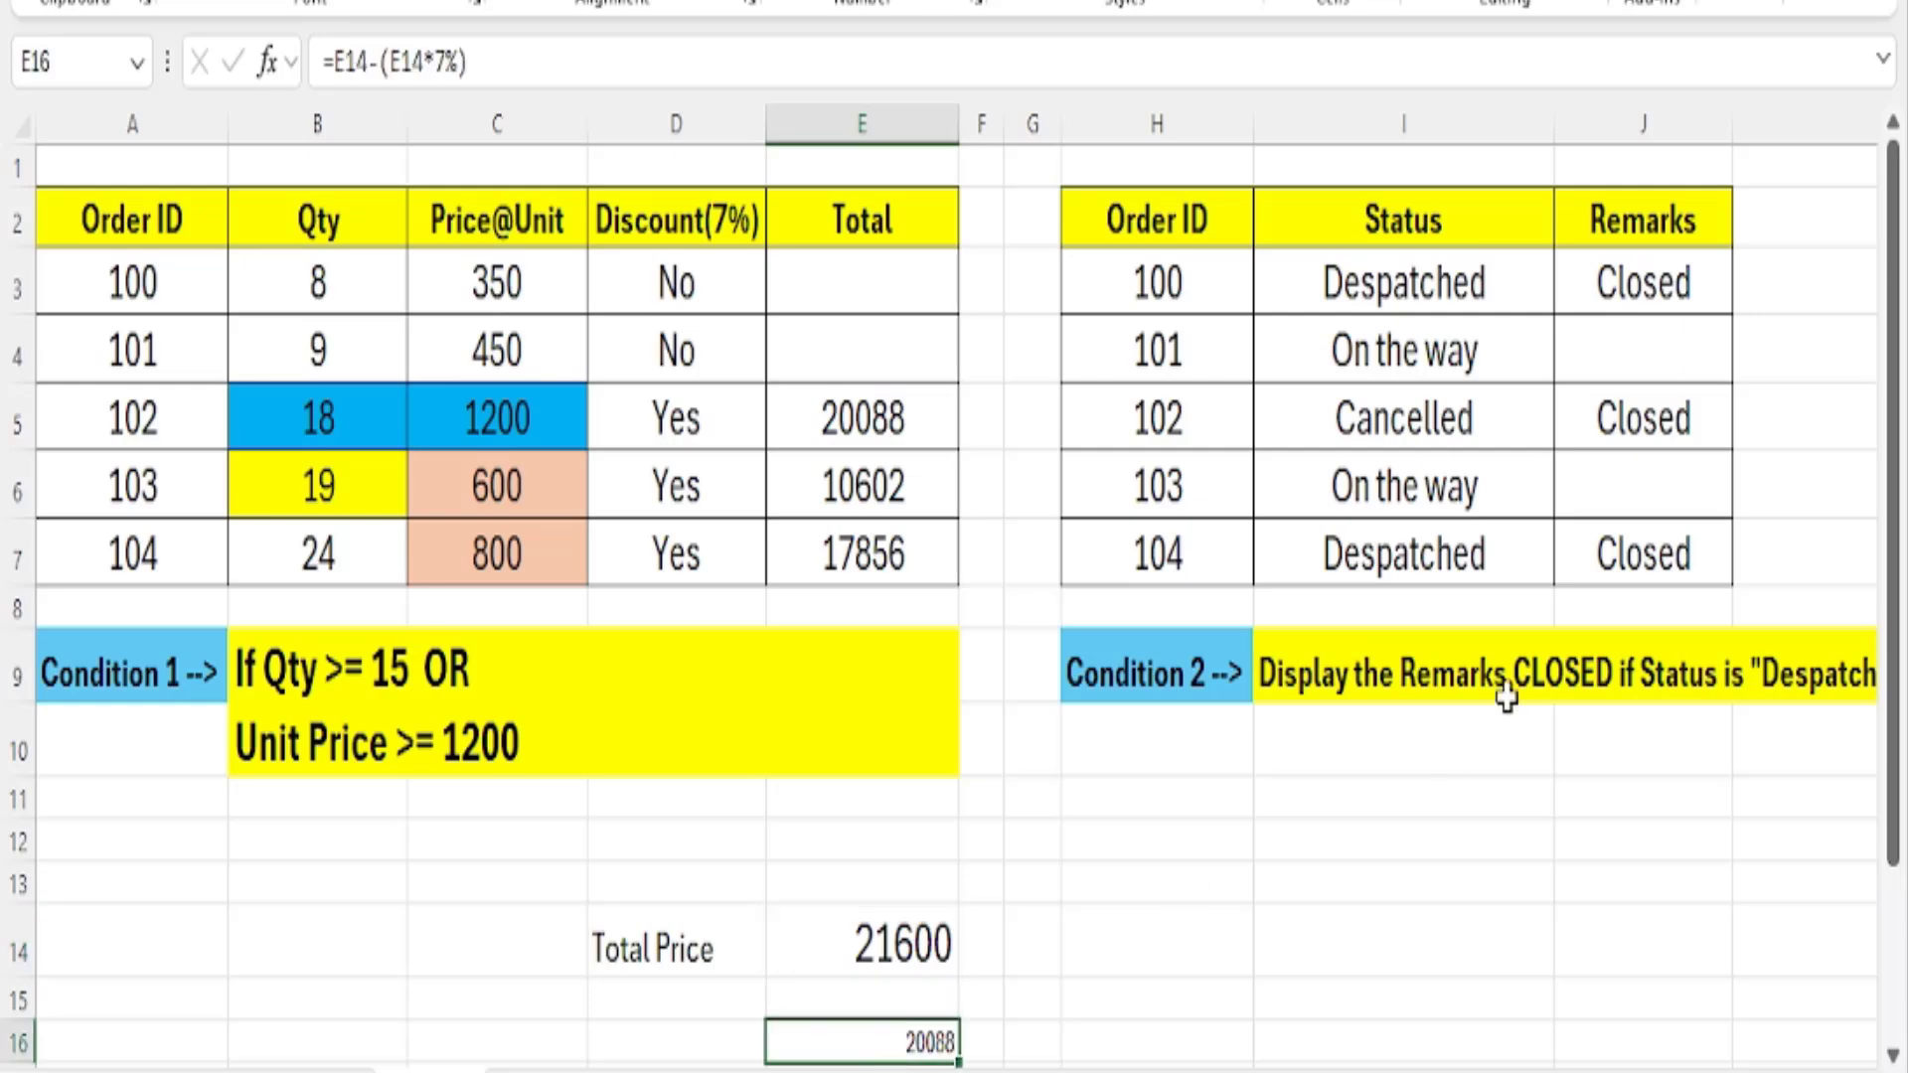
pyautogui.write('=')
pyautogui.press('Up')
pyautogui.press('Up')
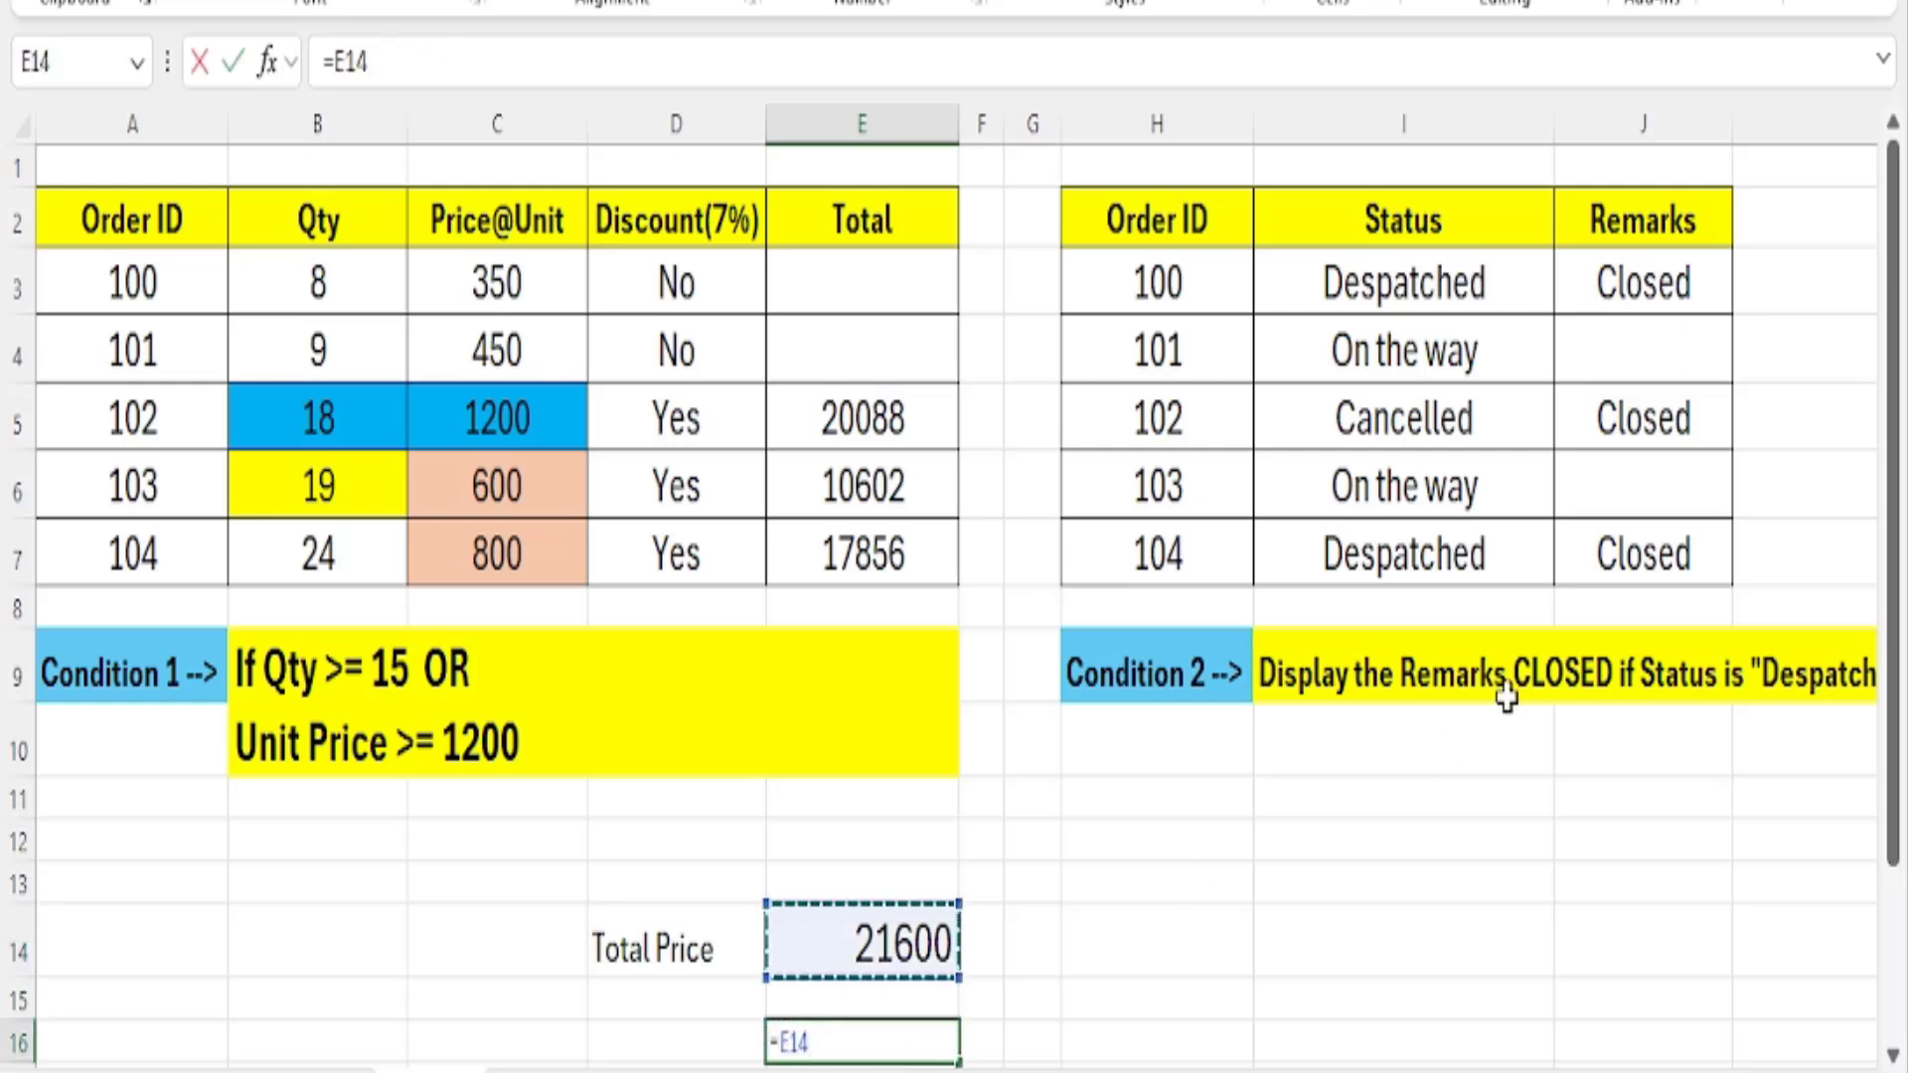
pyautogui.write('-')
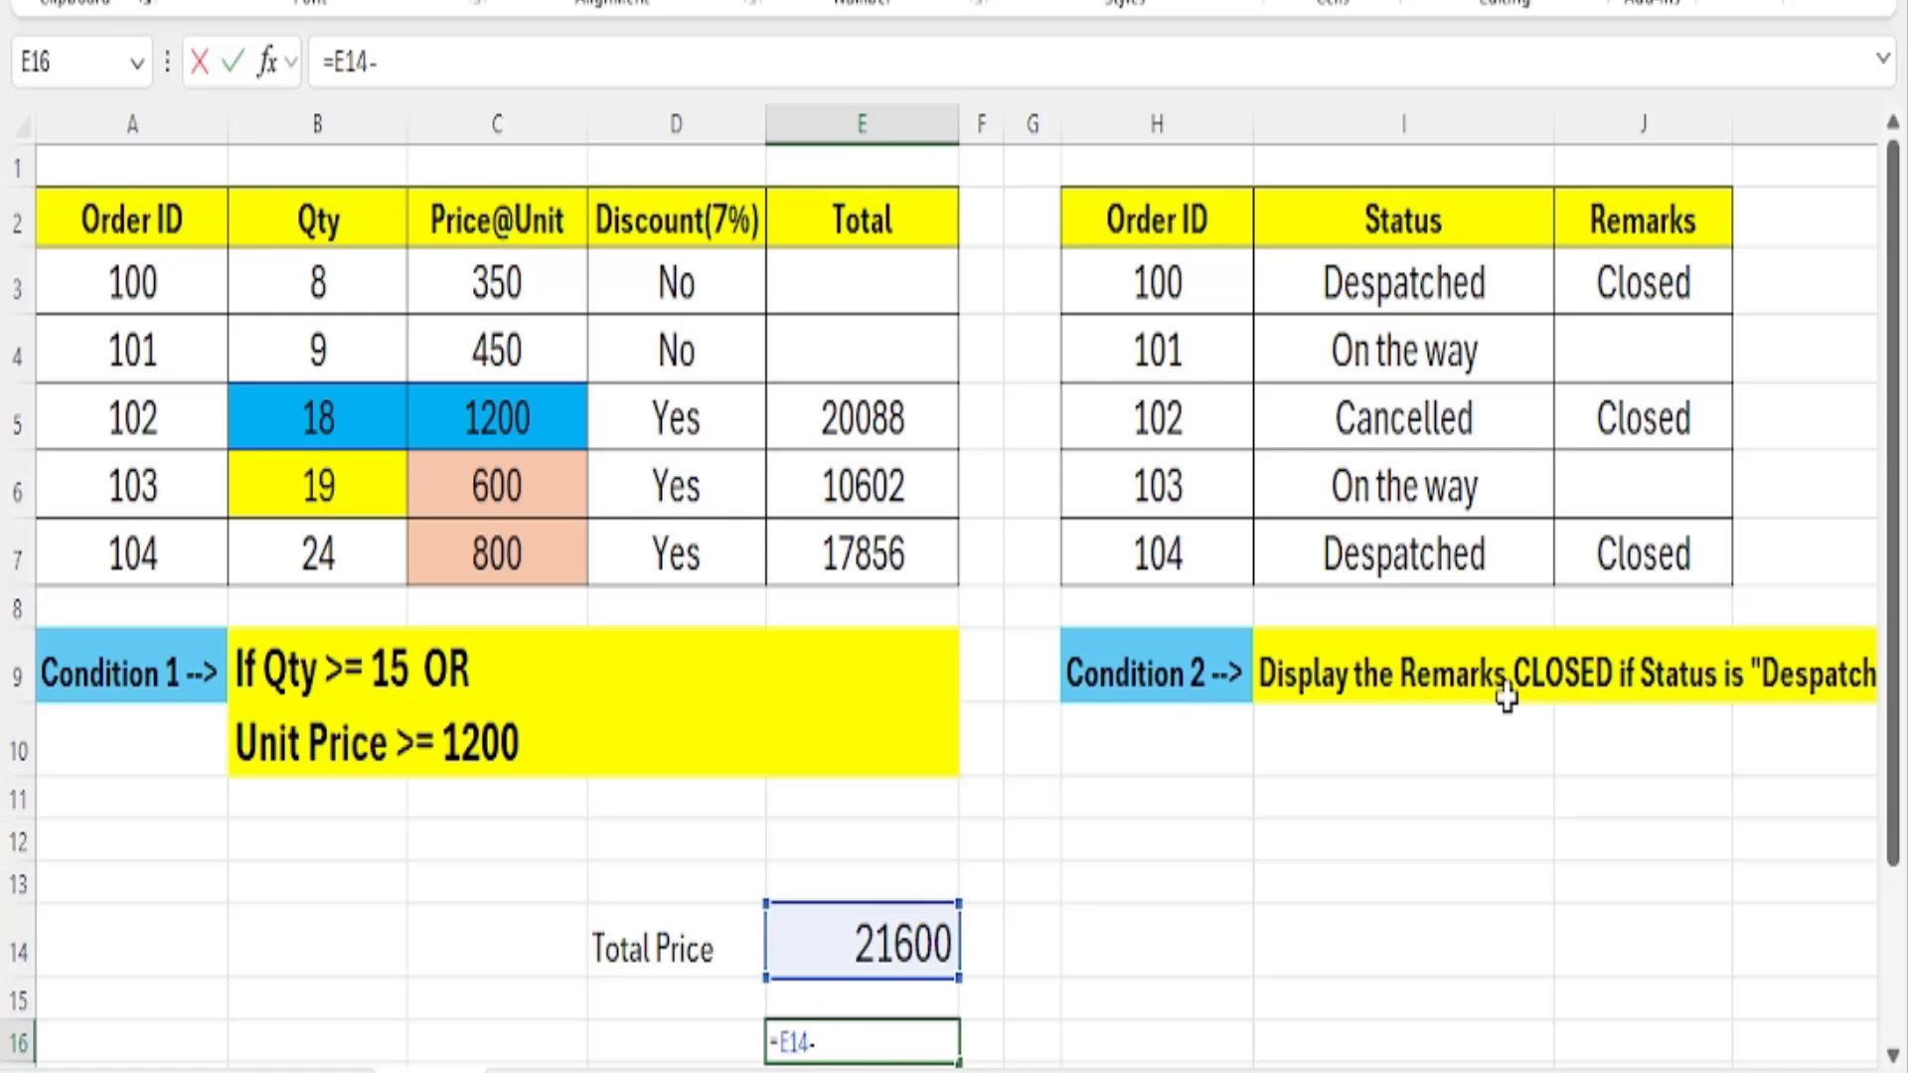
pyautogui.write('(')
pyautogui.press('Up')
pyautogui.press('Up')
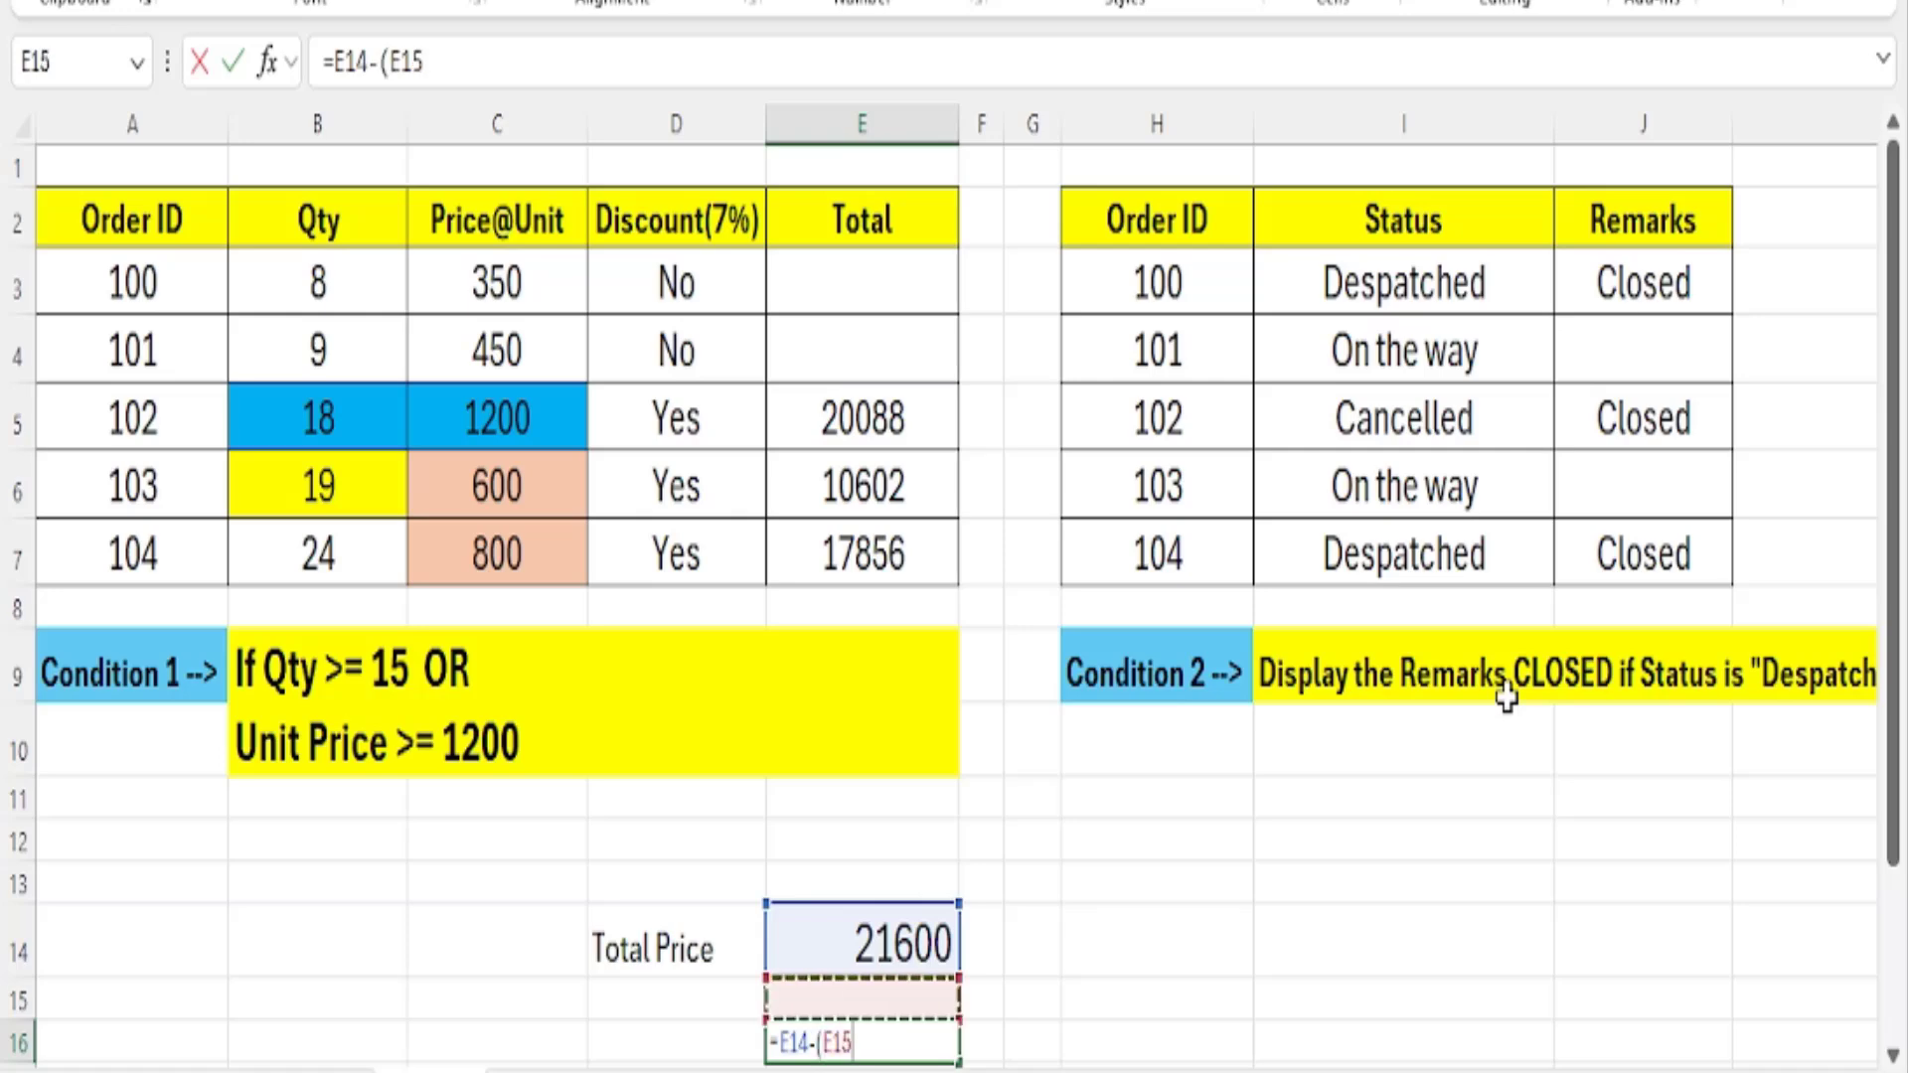
pyautogui.write('*7%')
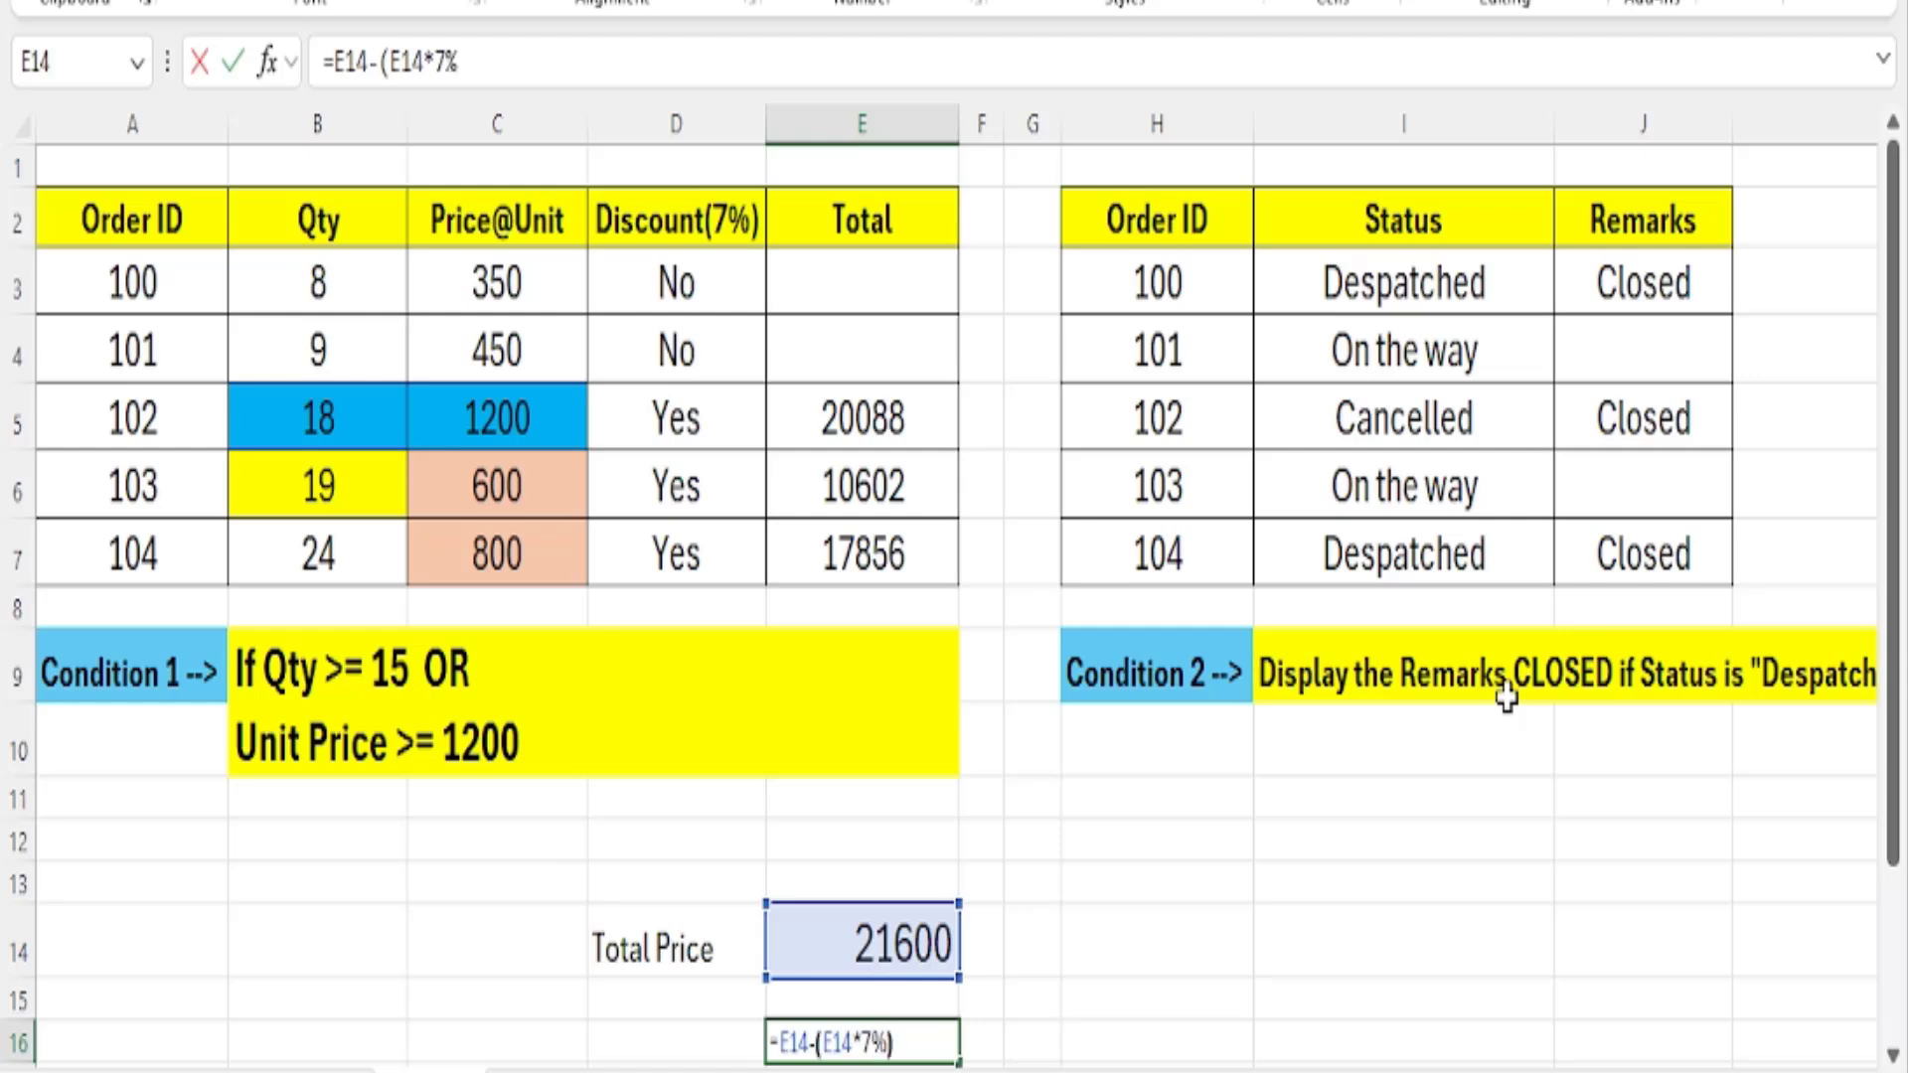
pyautogui.write(')')
pyautogui.press('Return')
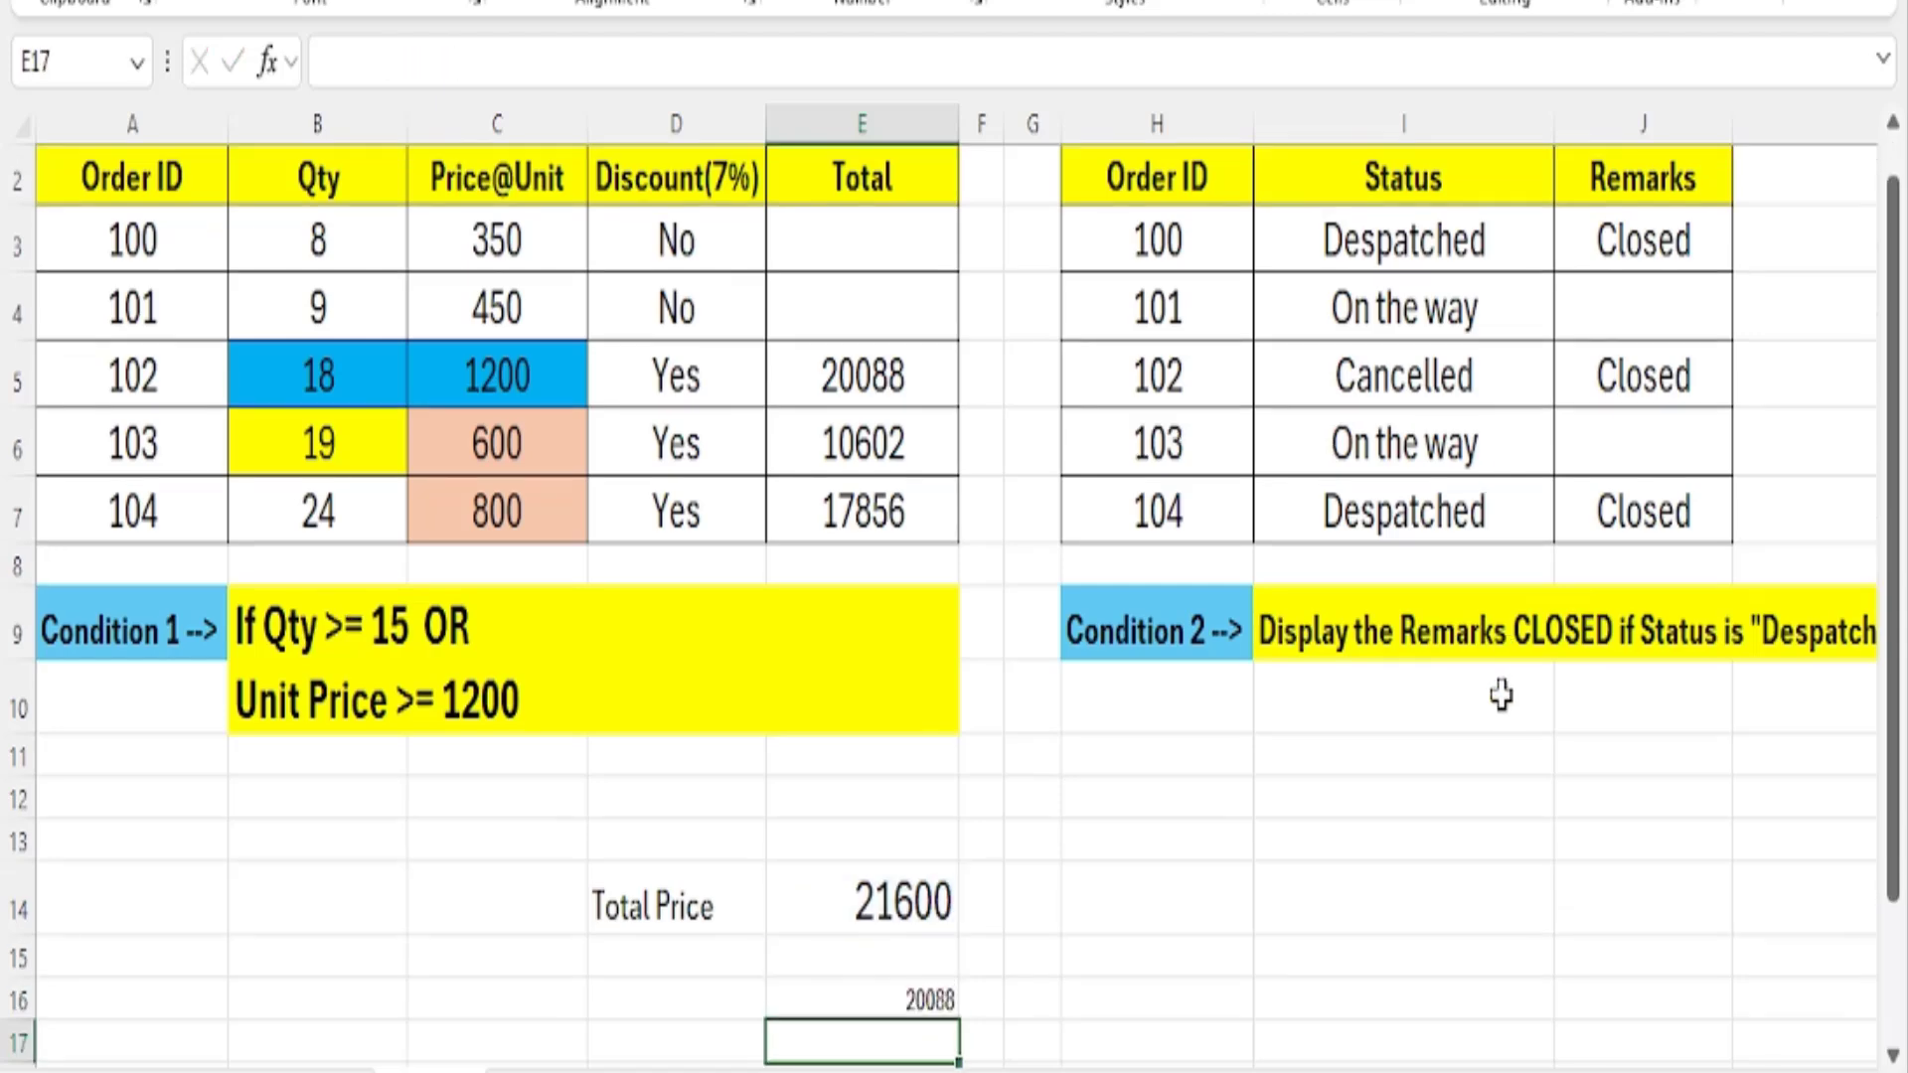
pyautogui.click(855, 1001)
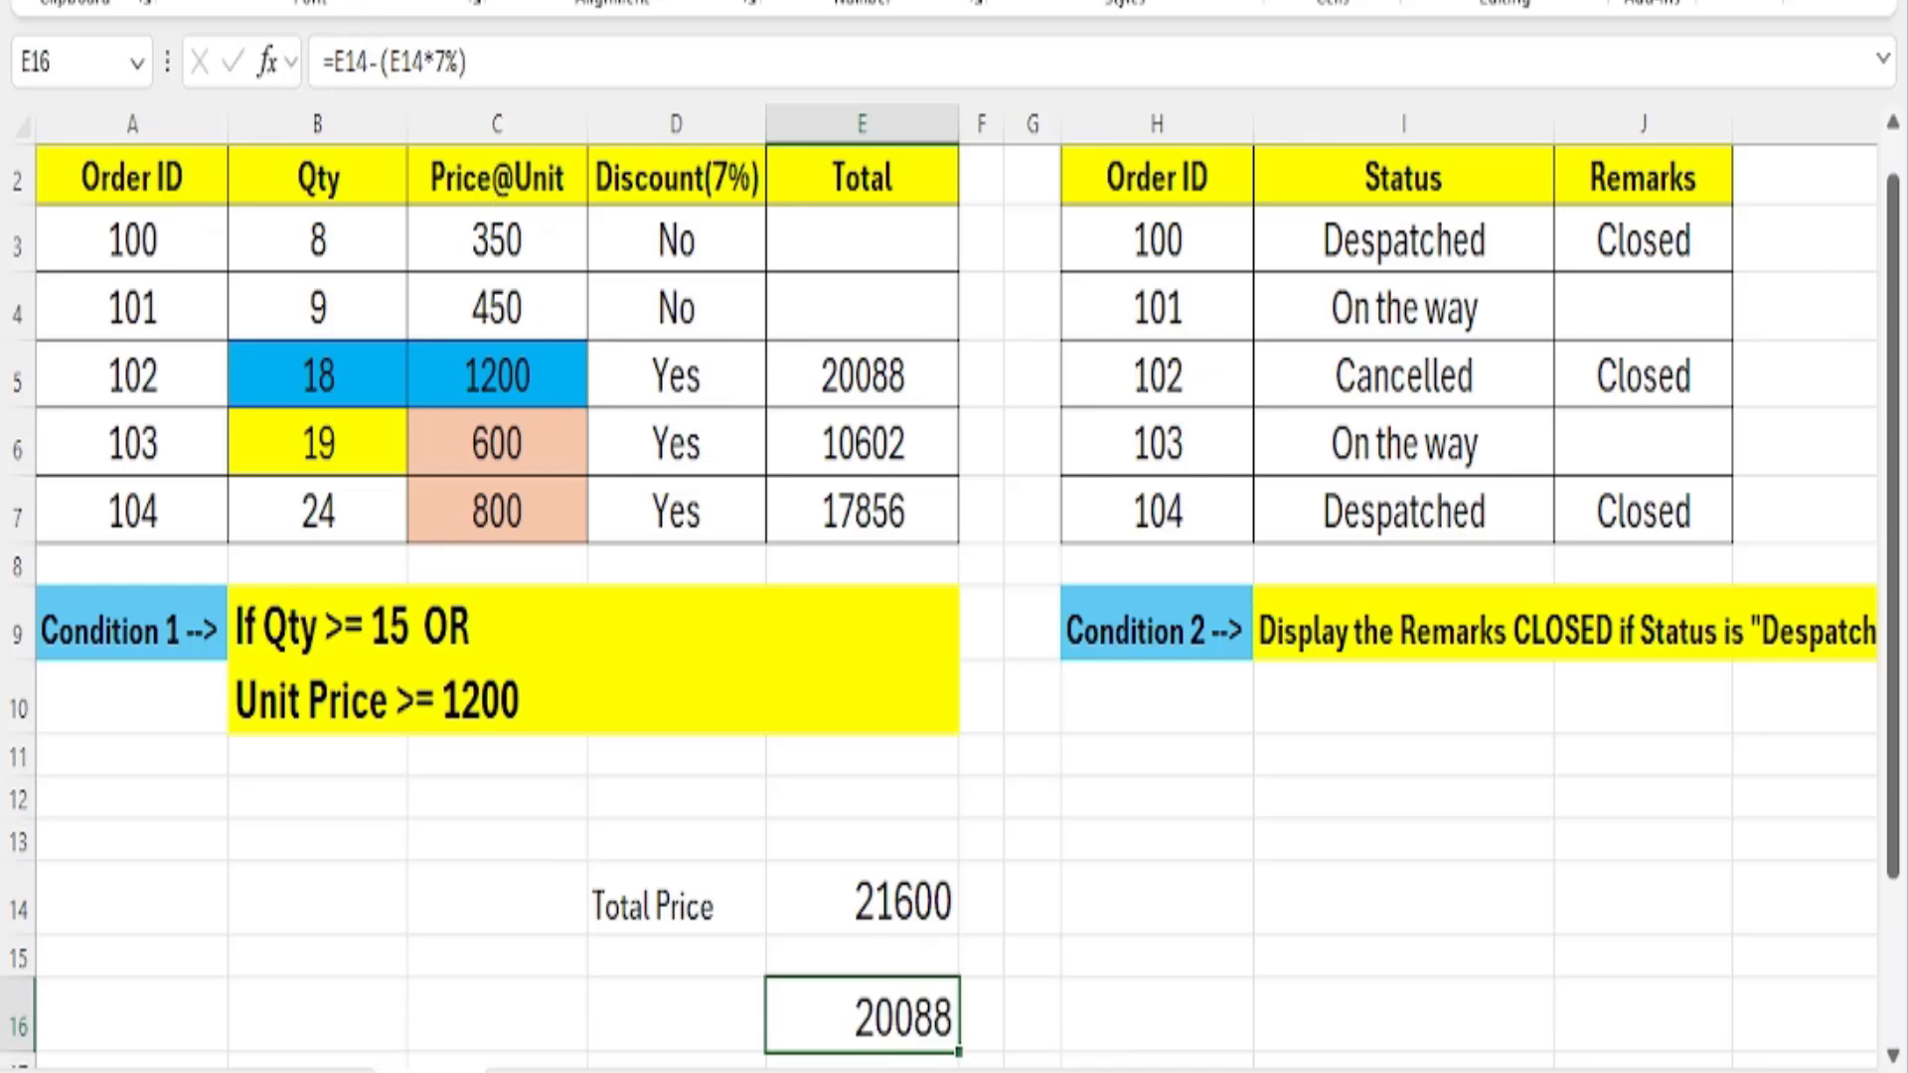
# Fill the order 102 total in E5 and the manually discounted price in E16 with the same light blue.
pyautogui.click(899, 378)
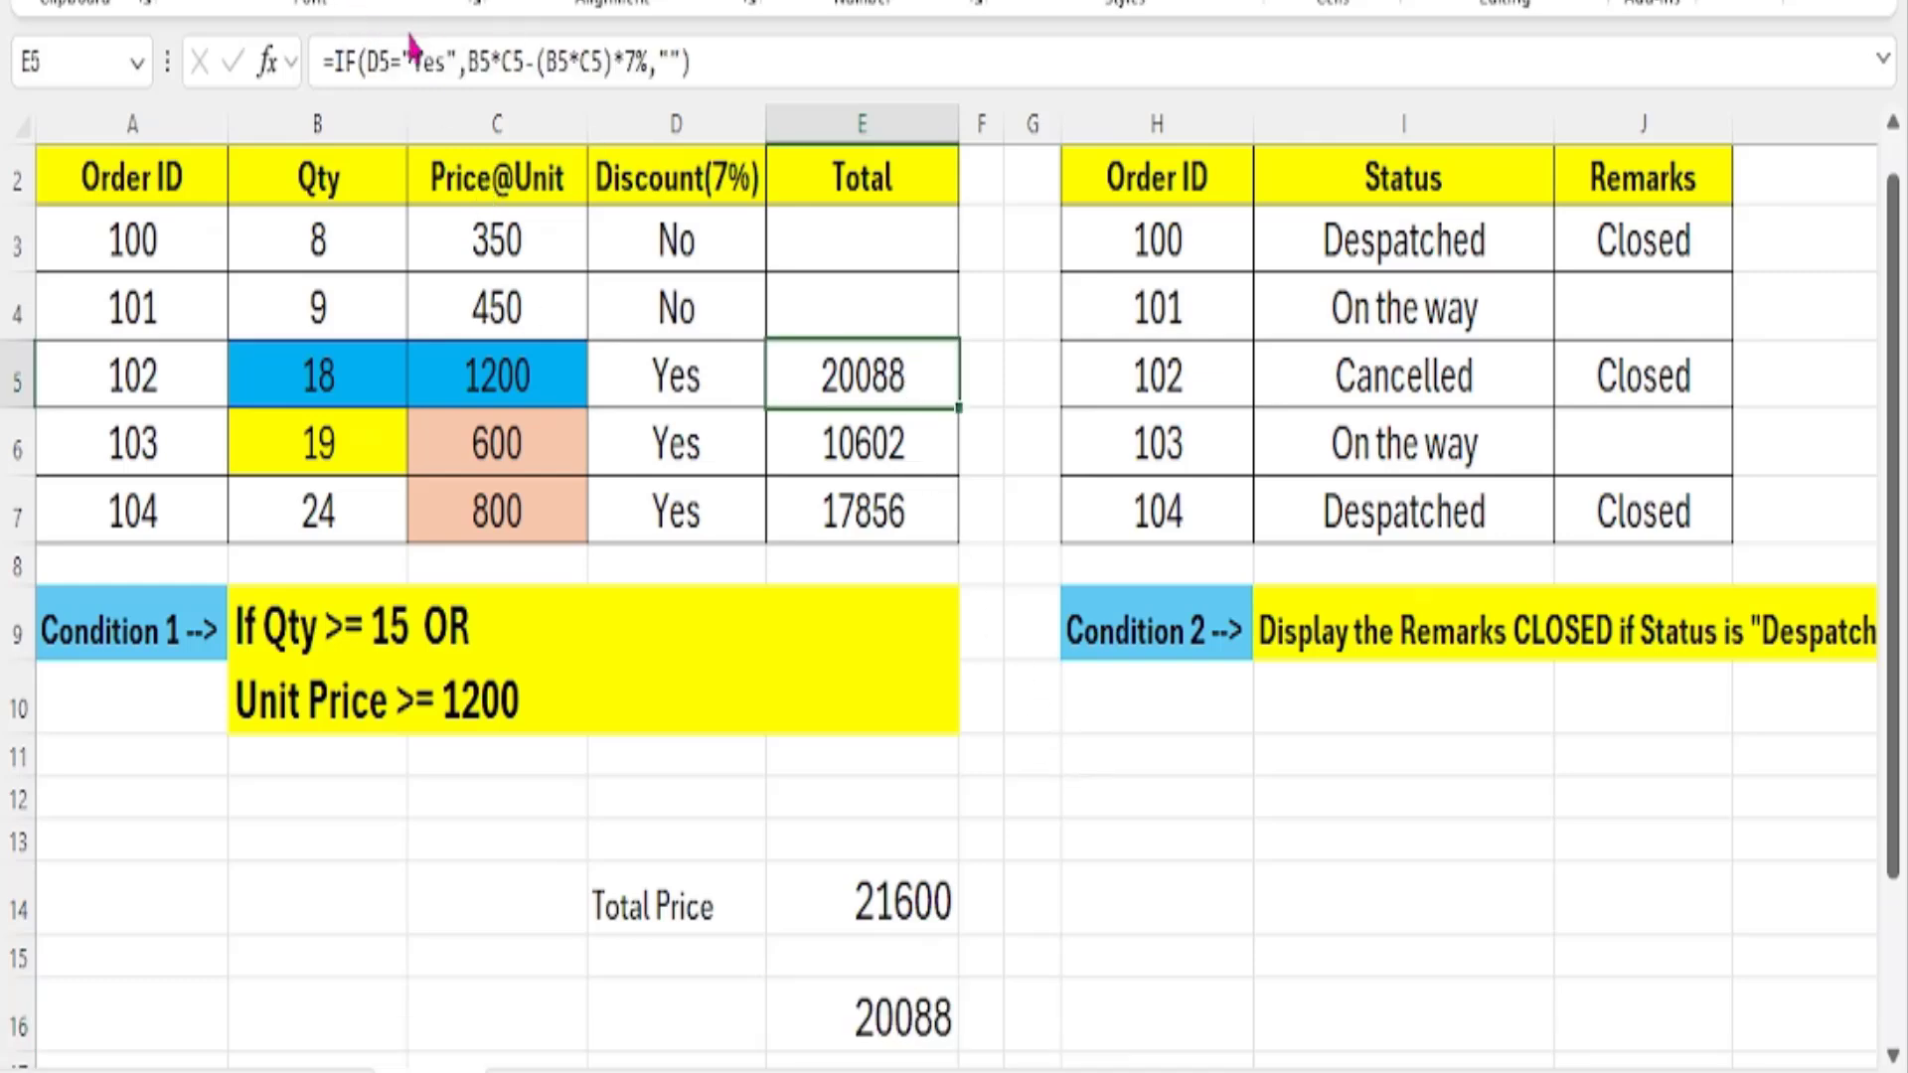
pyautogui.click(343, 2)
pyautogui.click(897, 1025)
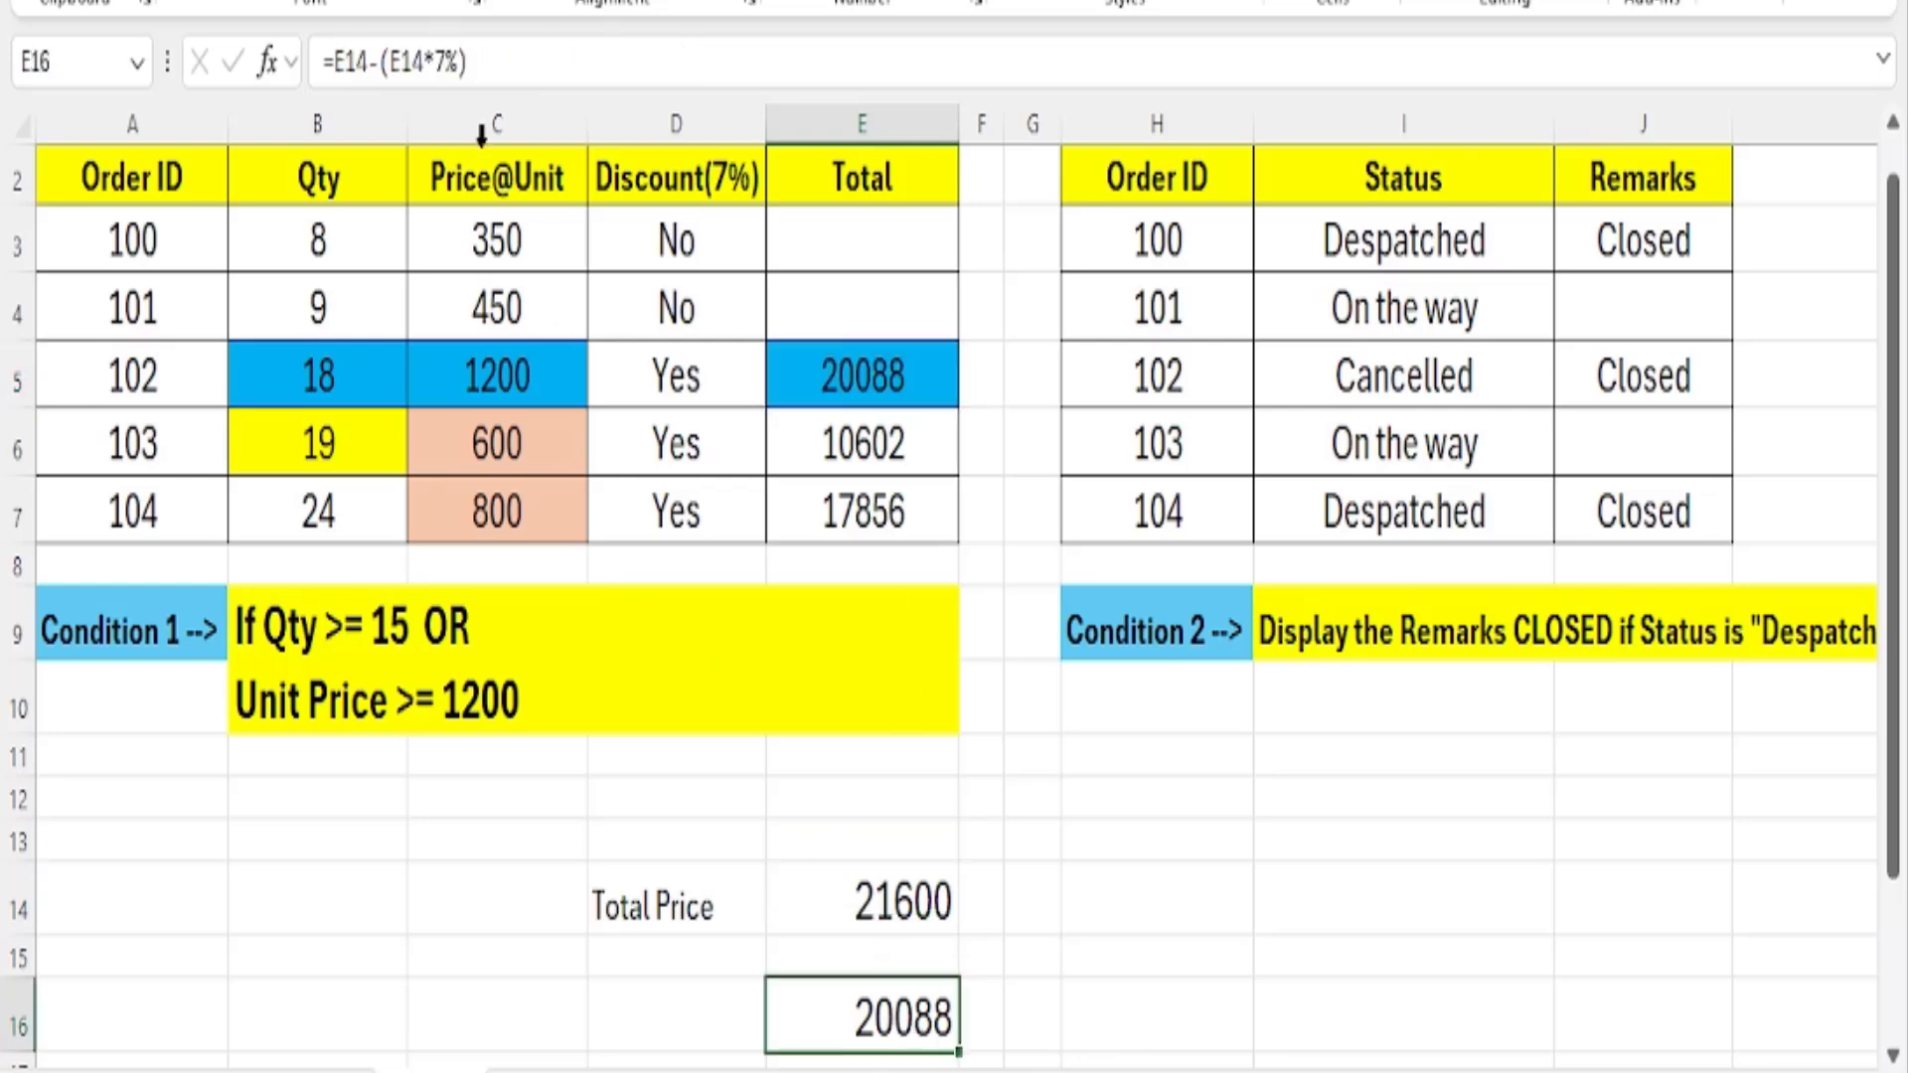
pyautogui.click(427, 2)
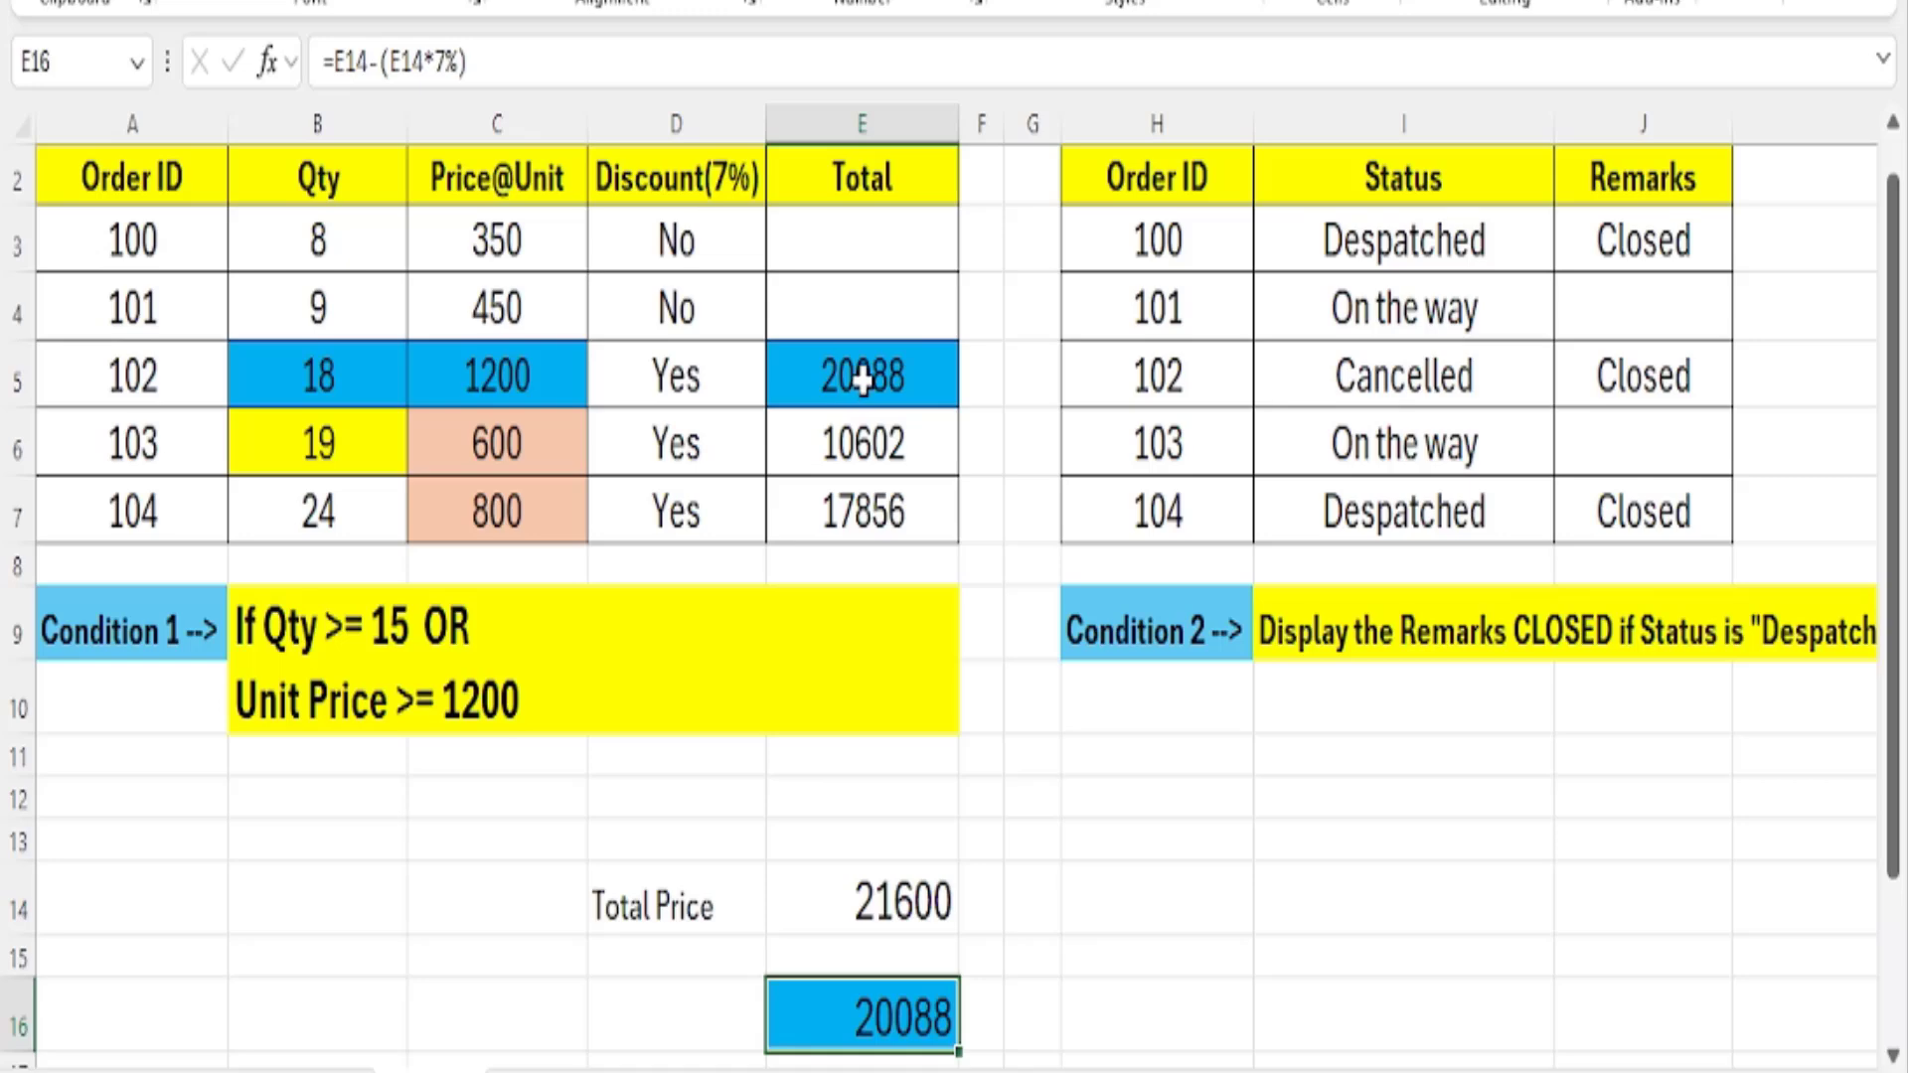
# Review the discount flags and totals of orders 102 to 104, and compare order 104's quantity and unit price with its total formula.
pyautogui.moveTo(740, 392); pyautogui.dragTo(732, 531)
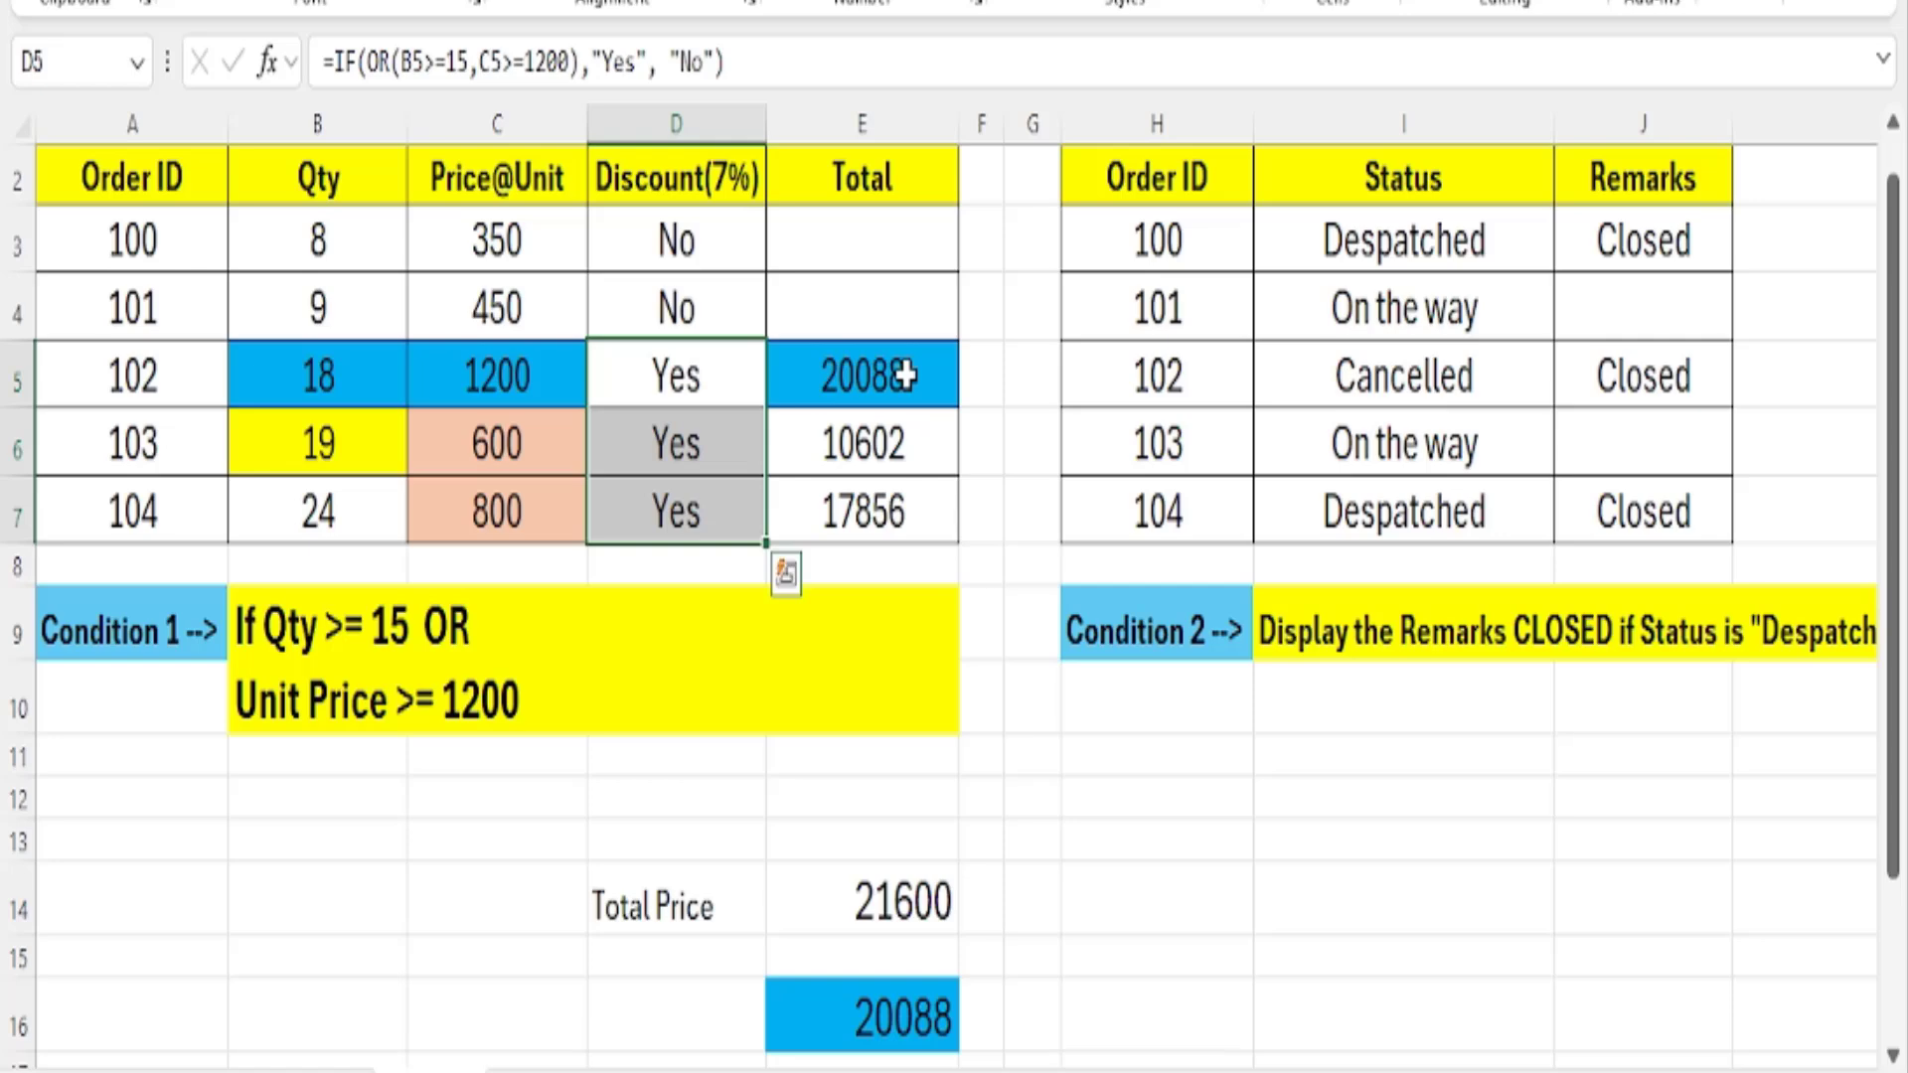
pyautogui.moveTo(905, 375); pyautogui.dragTo(926, 542)
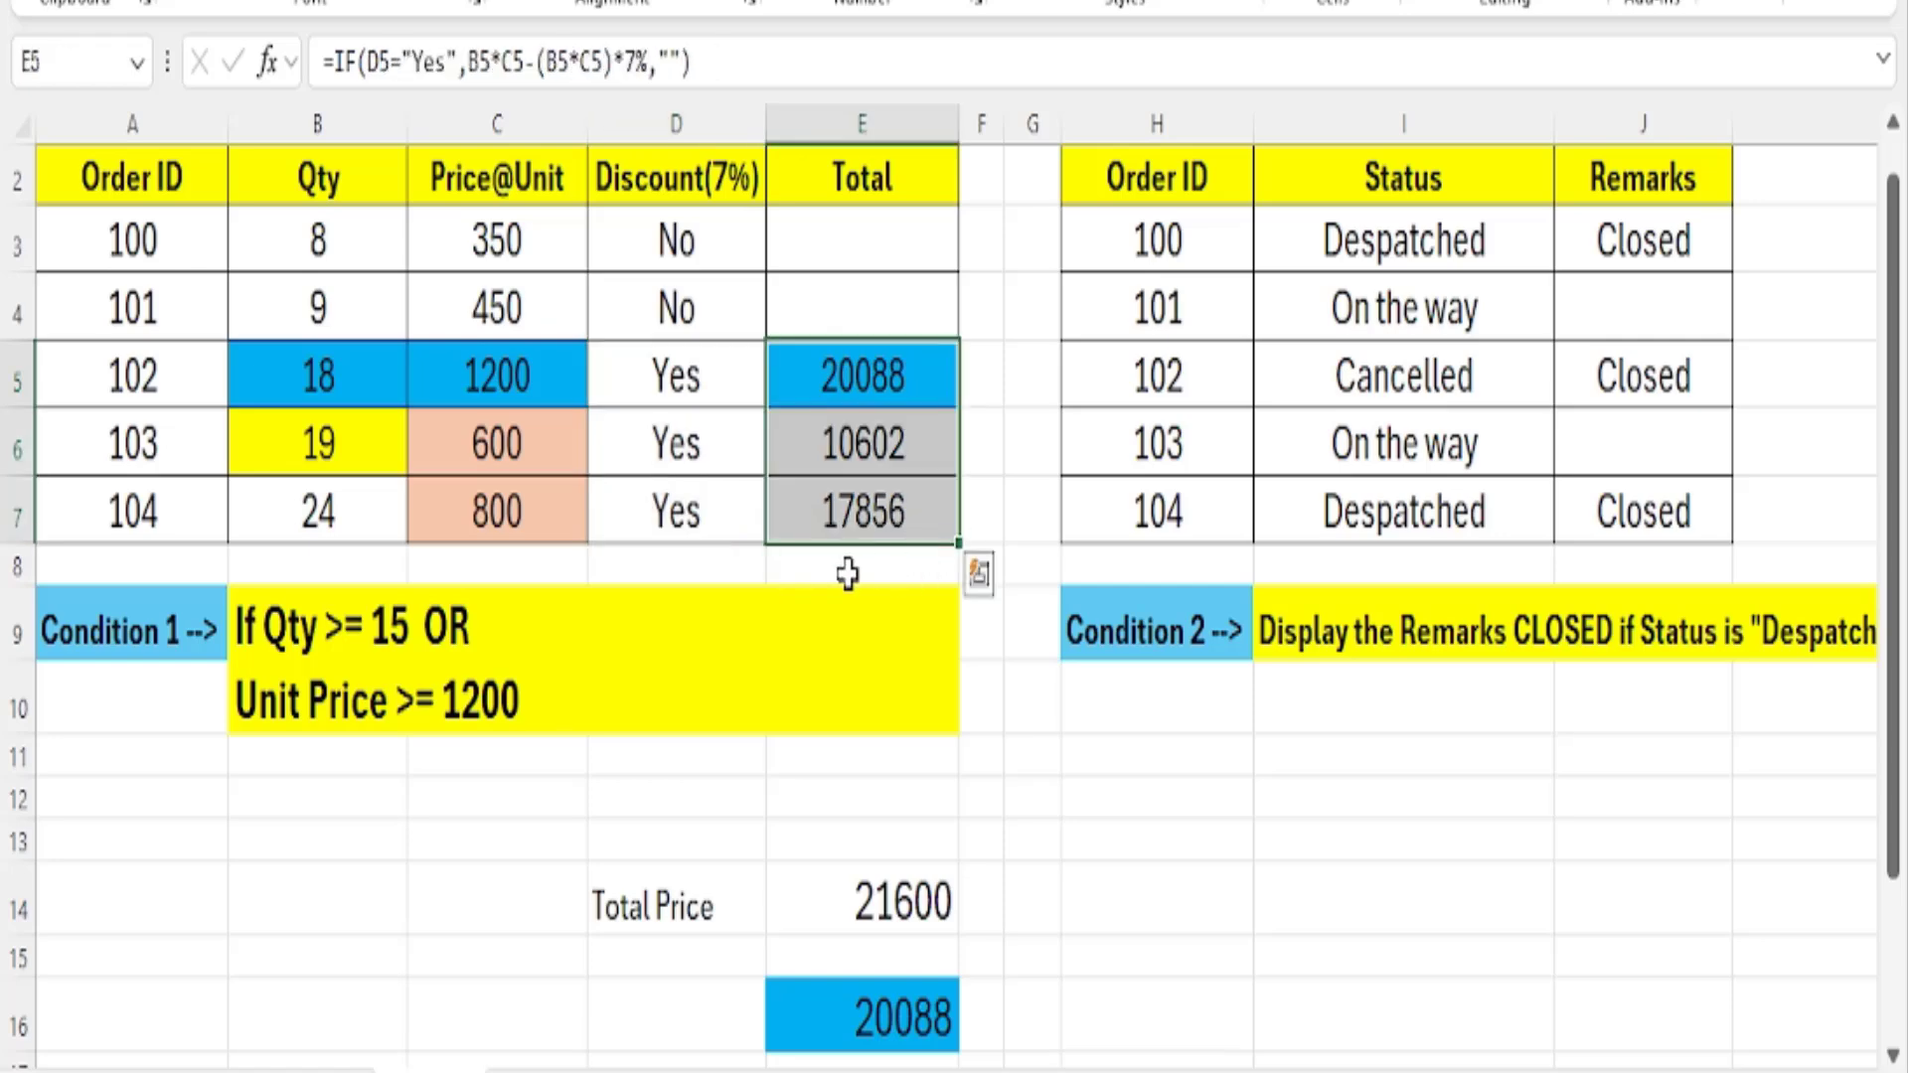
pyautogui.moveTo(320, 513); pyautogui.dragTo(497, 517)
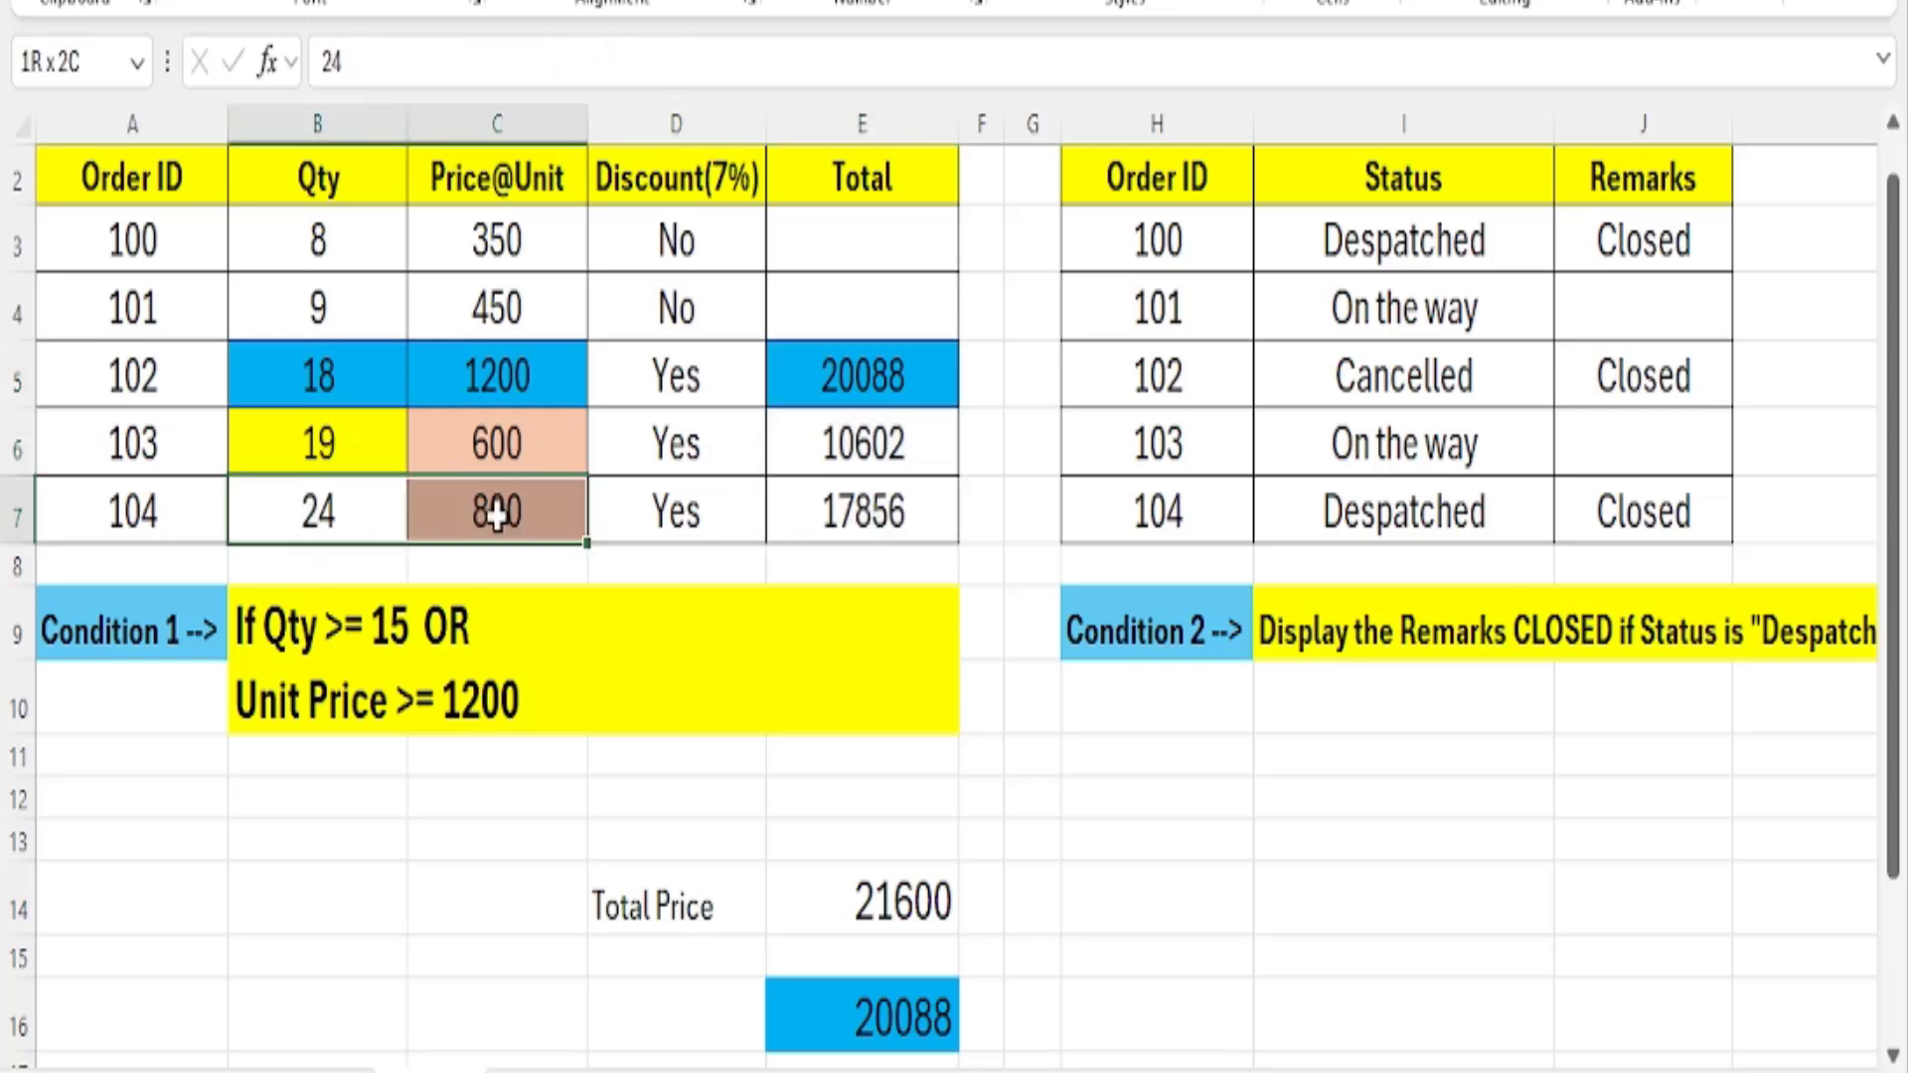
pyautogui.moveTo(341, 507); pyautogui.dragTo(552, 520)
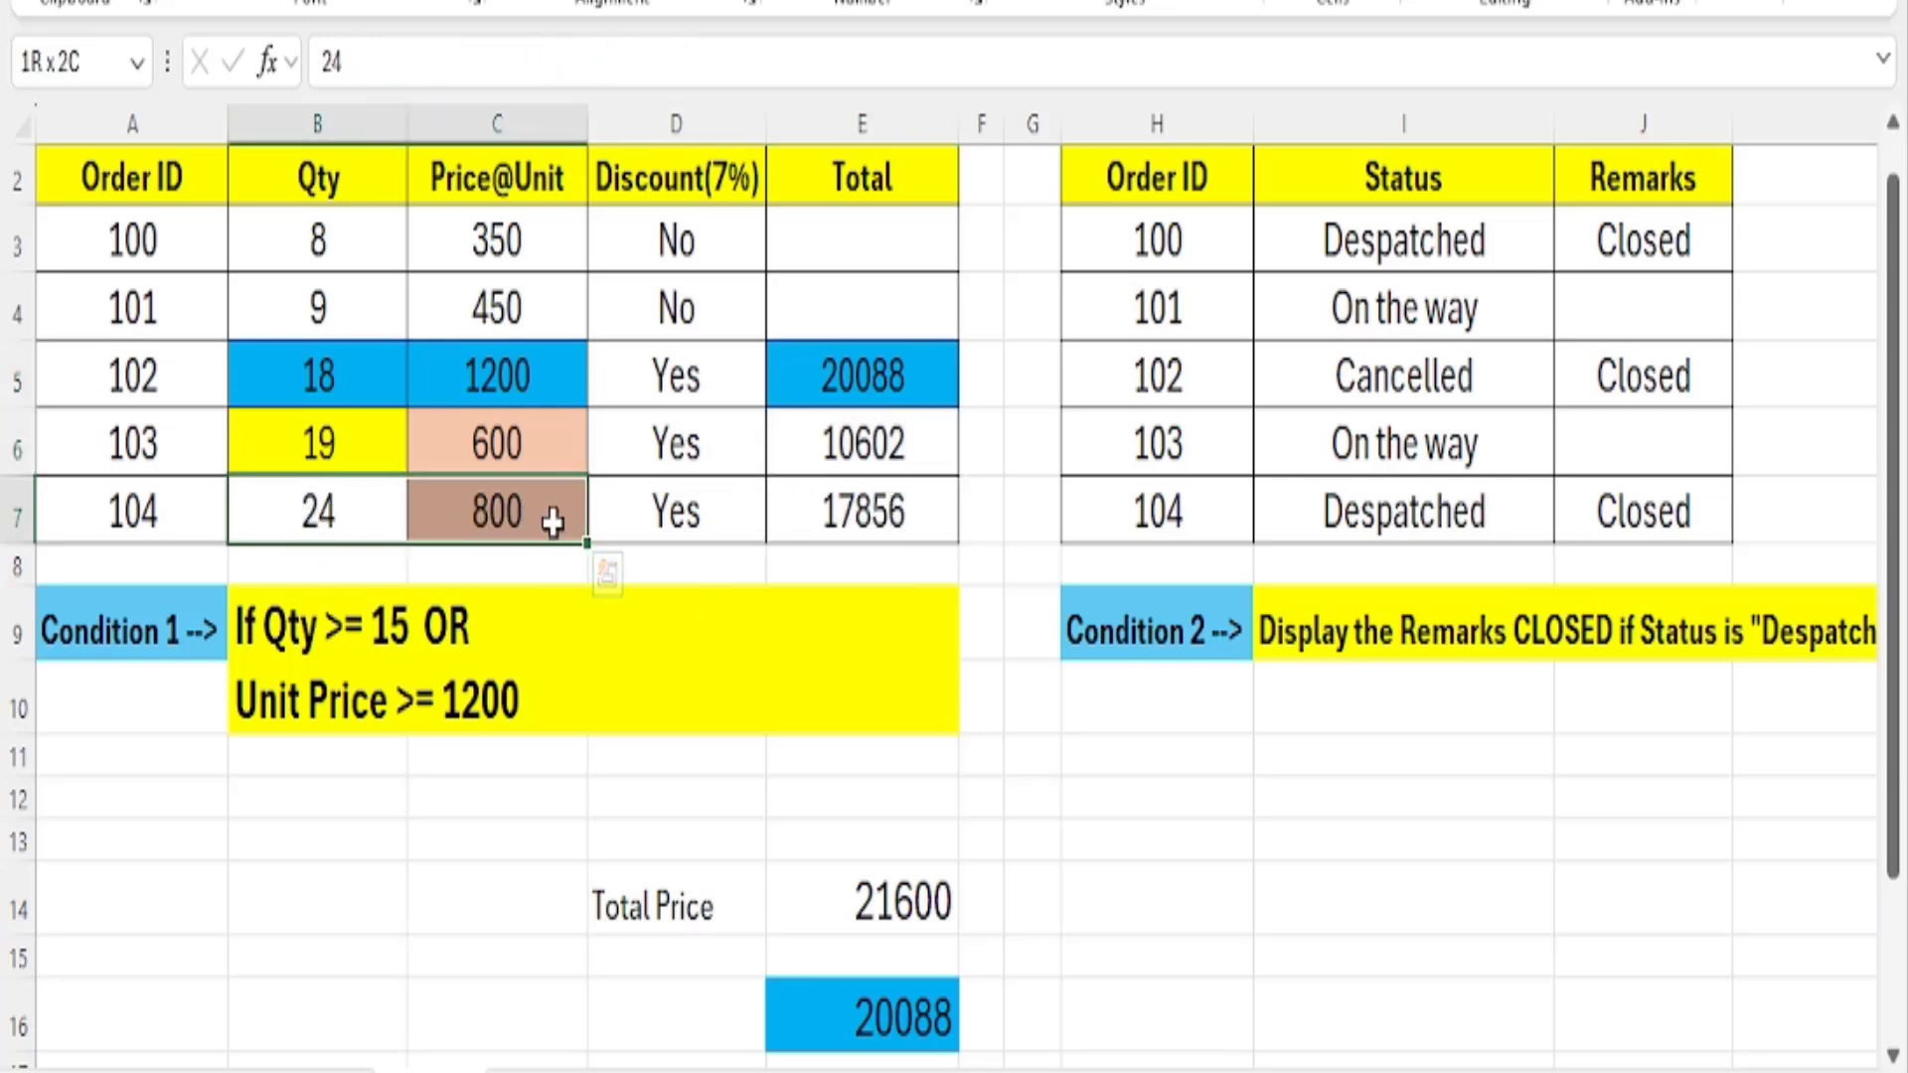
pyautogui.click(865, 507)
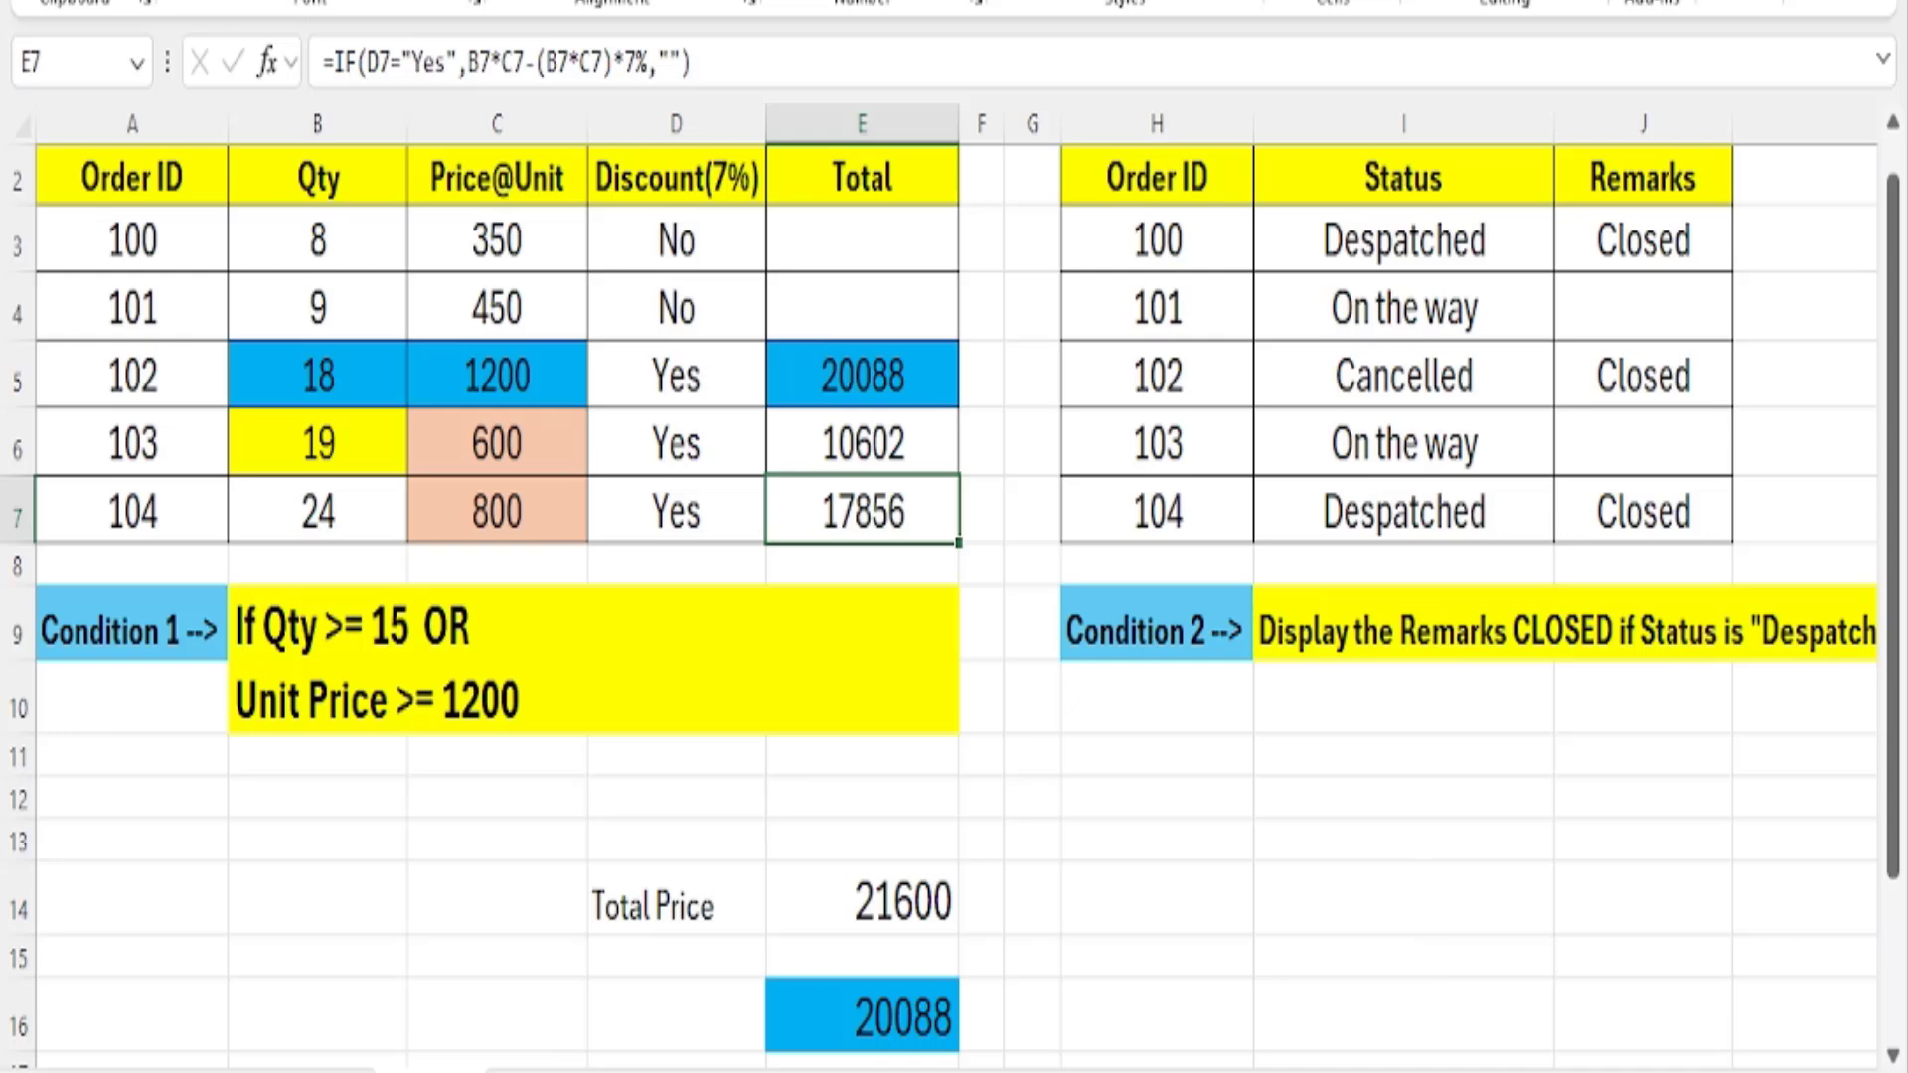
# Make the Cancelled status of order 102 in I5 bold.
pyautogui.hscroll(4, 1432, 866)
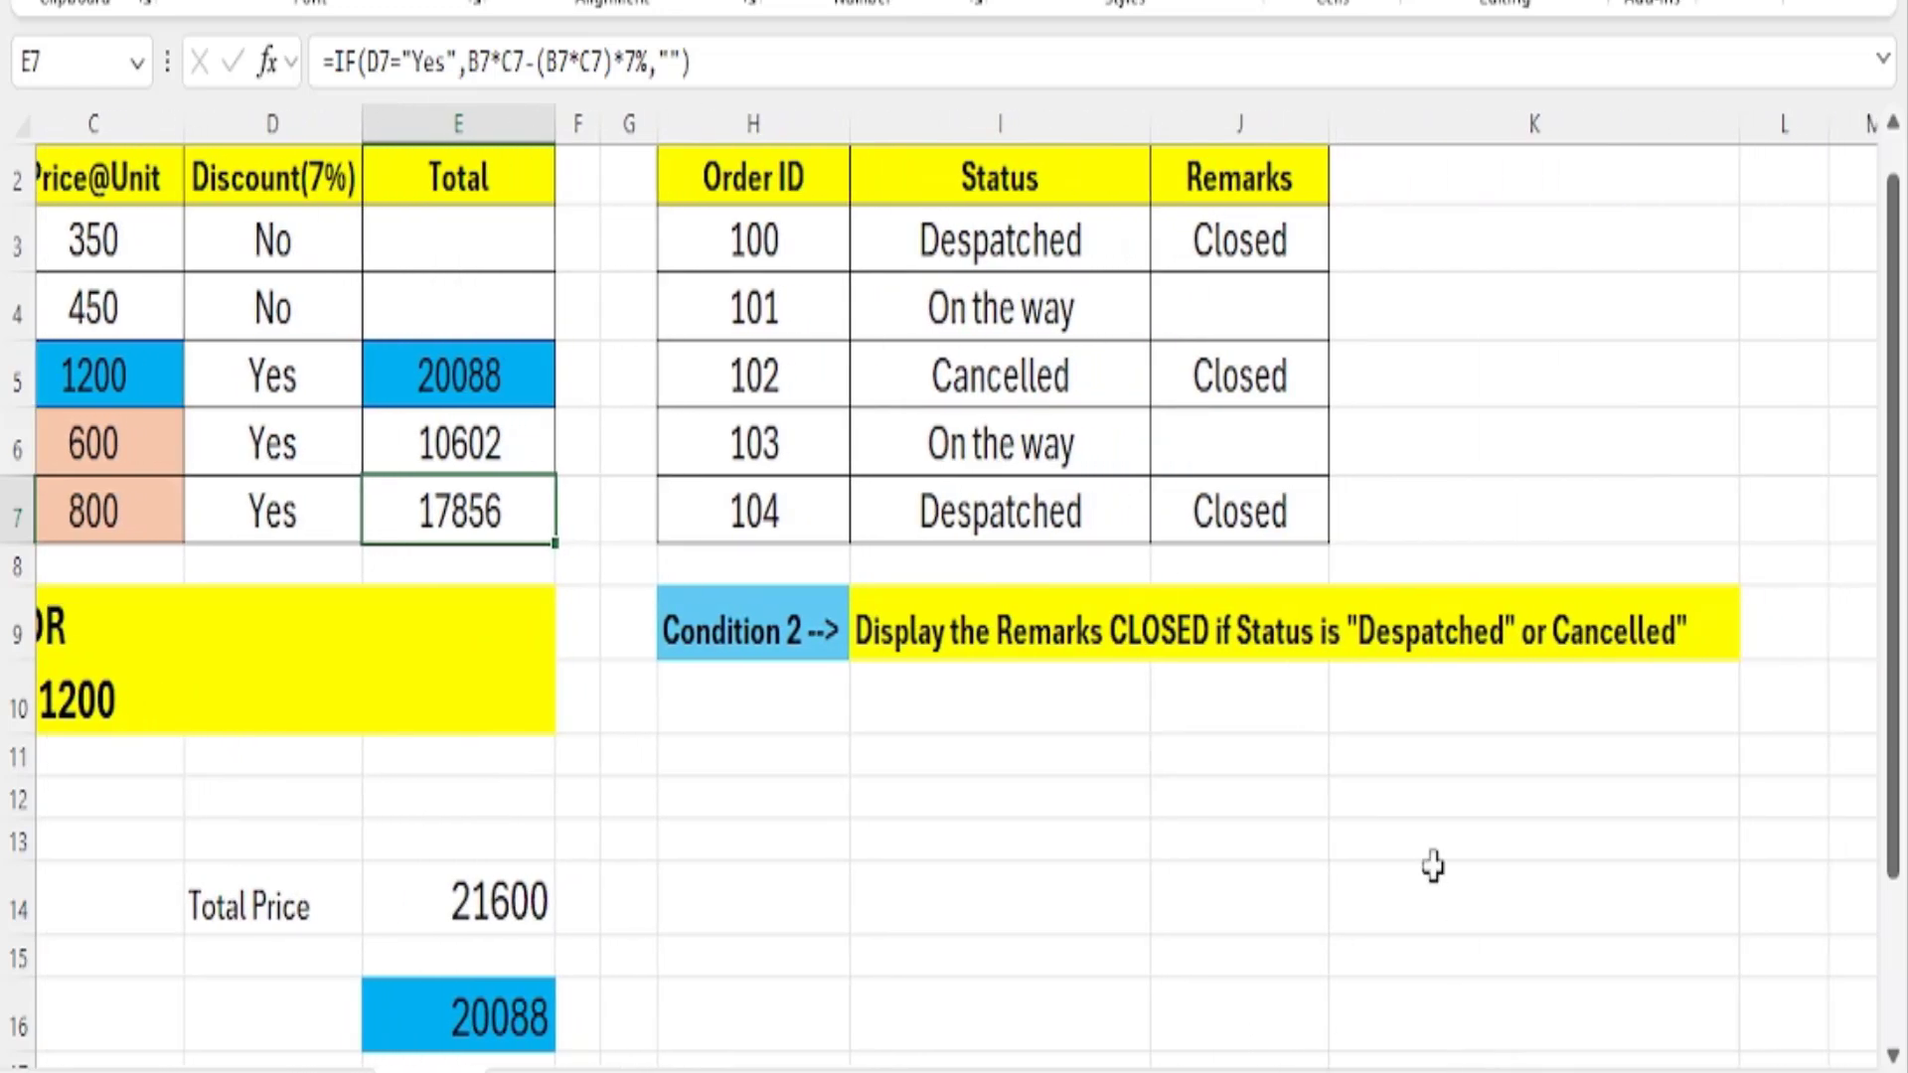
pyautogui.scroll(1, 1432, 867)
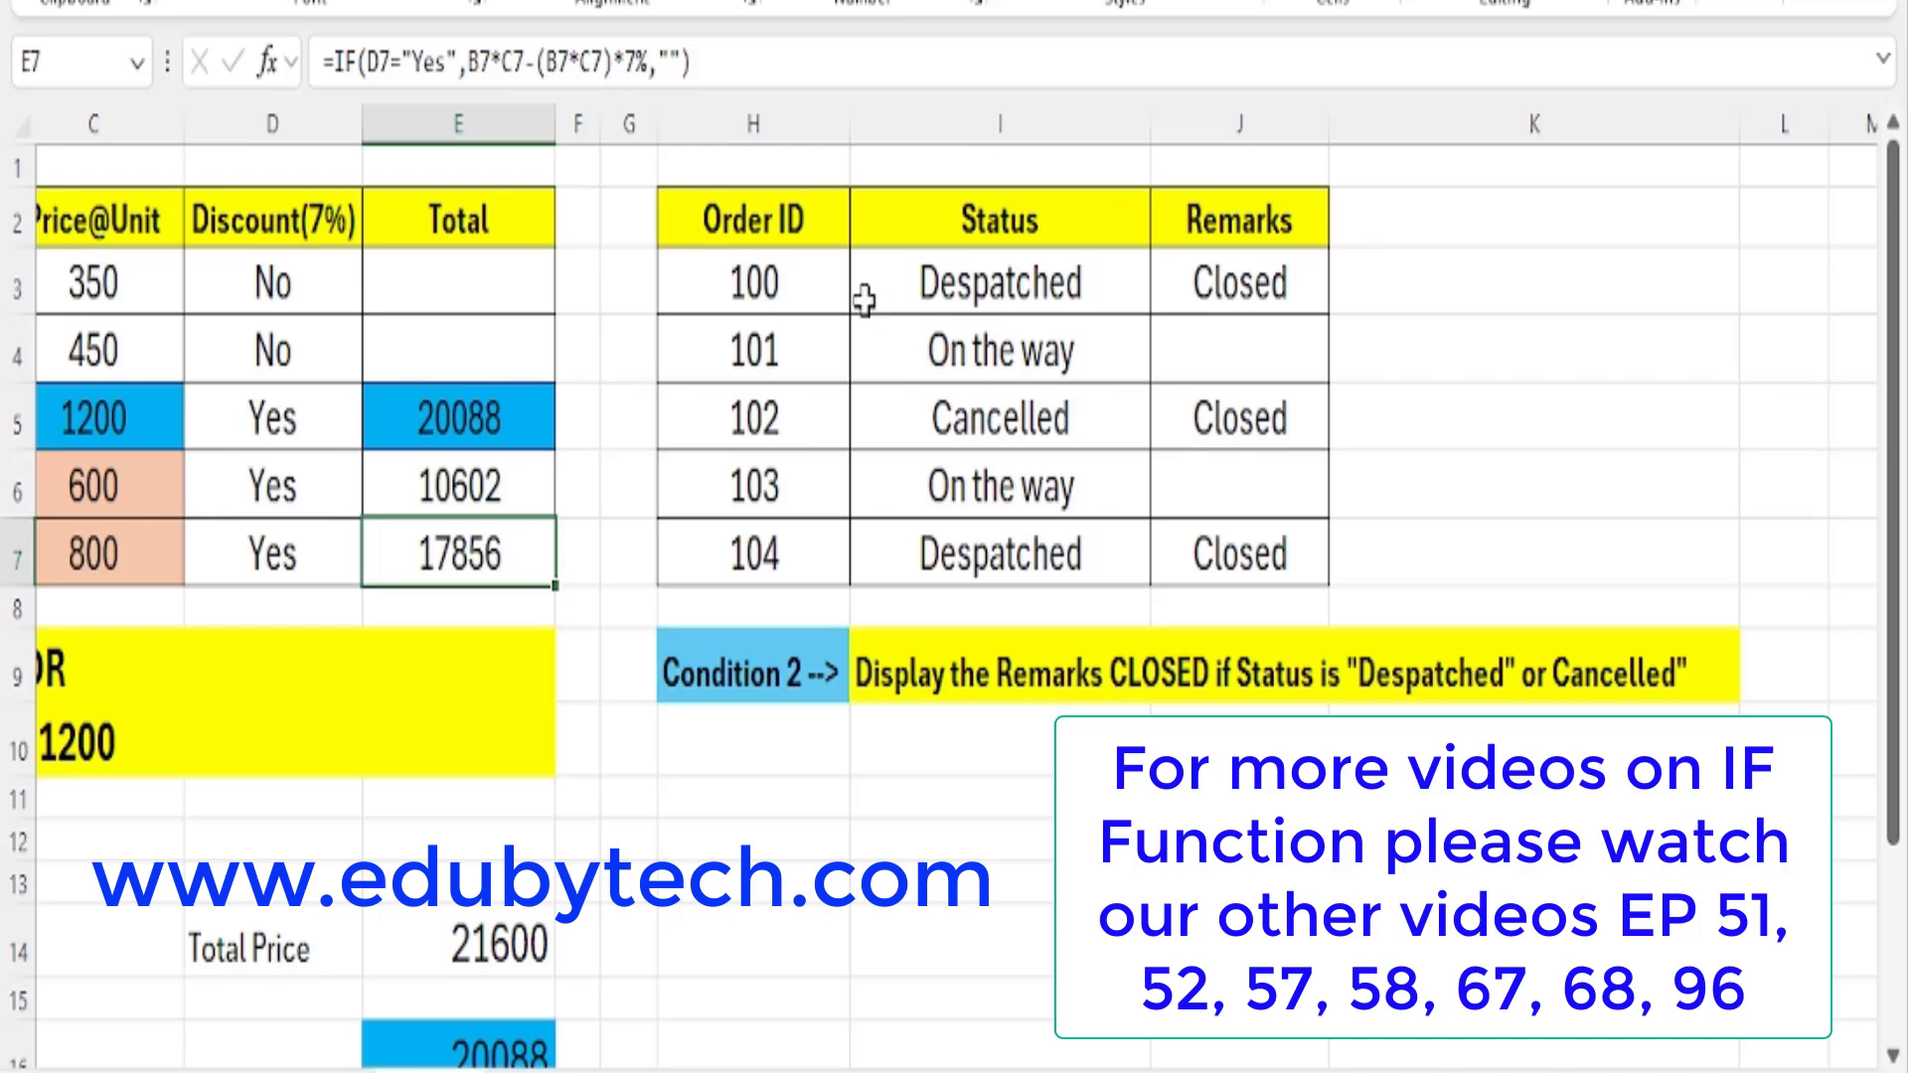
pyautogui.click(720, 686)
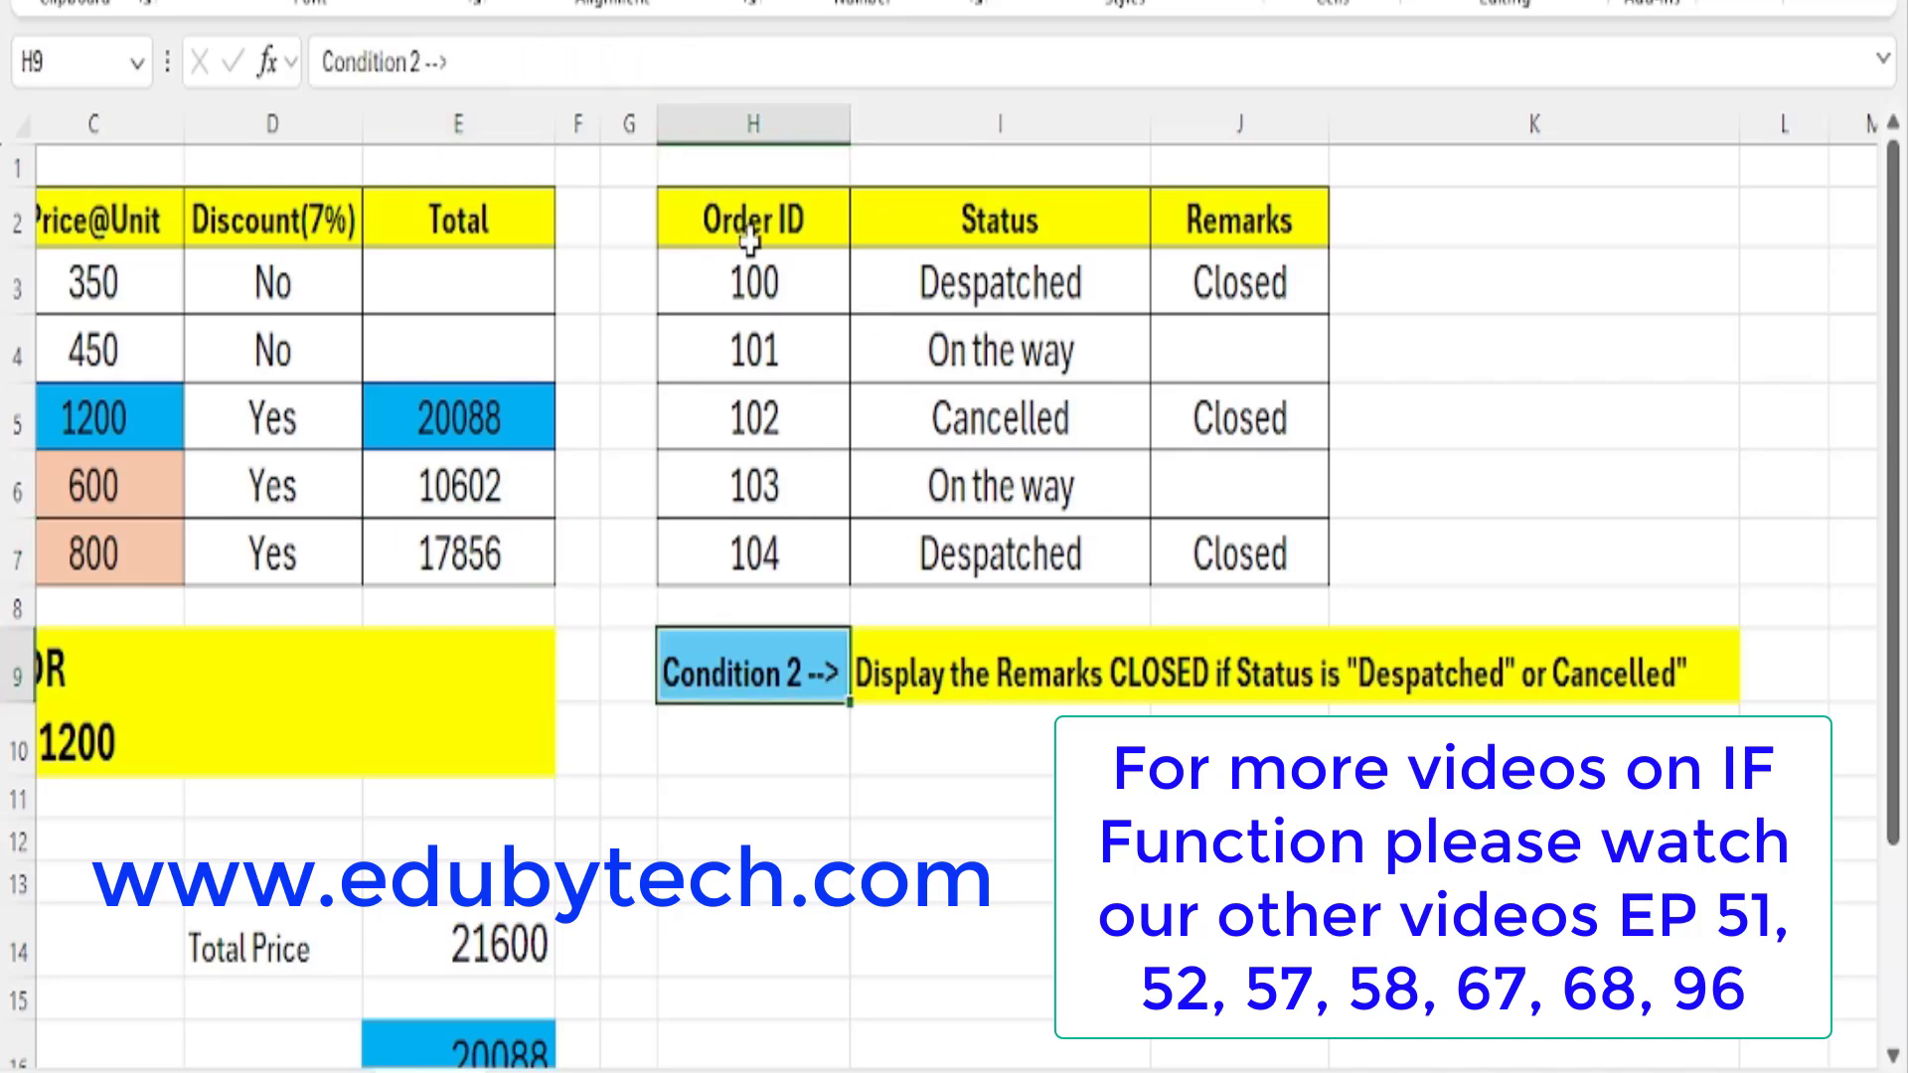
pyautogui.moveTo(749, 239); pyautogui.dragTo(754, 553)
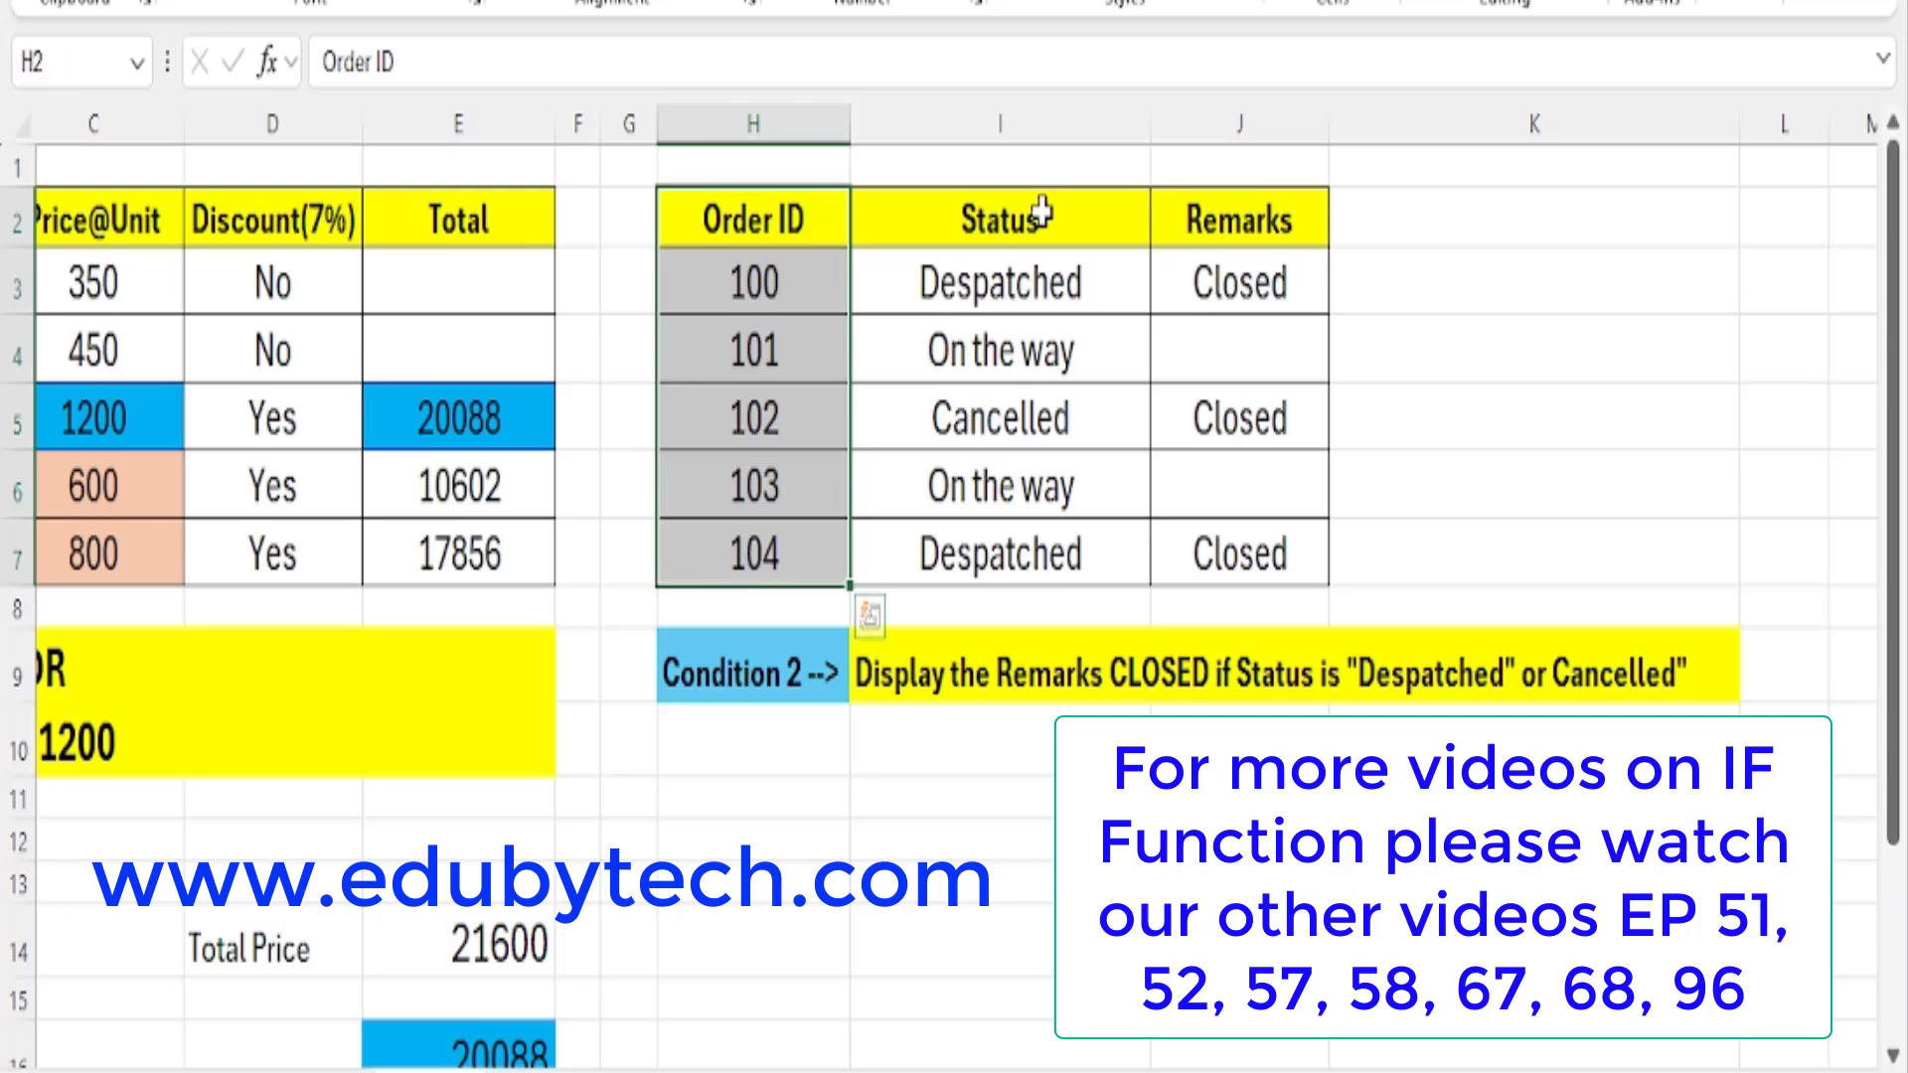
pyautogui.moveTo(1040, 239); pyautogui.dragTo(1078, 409)
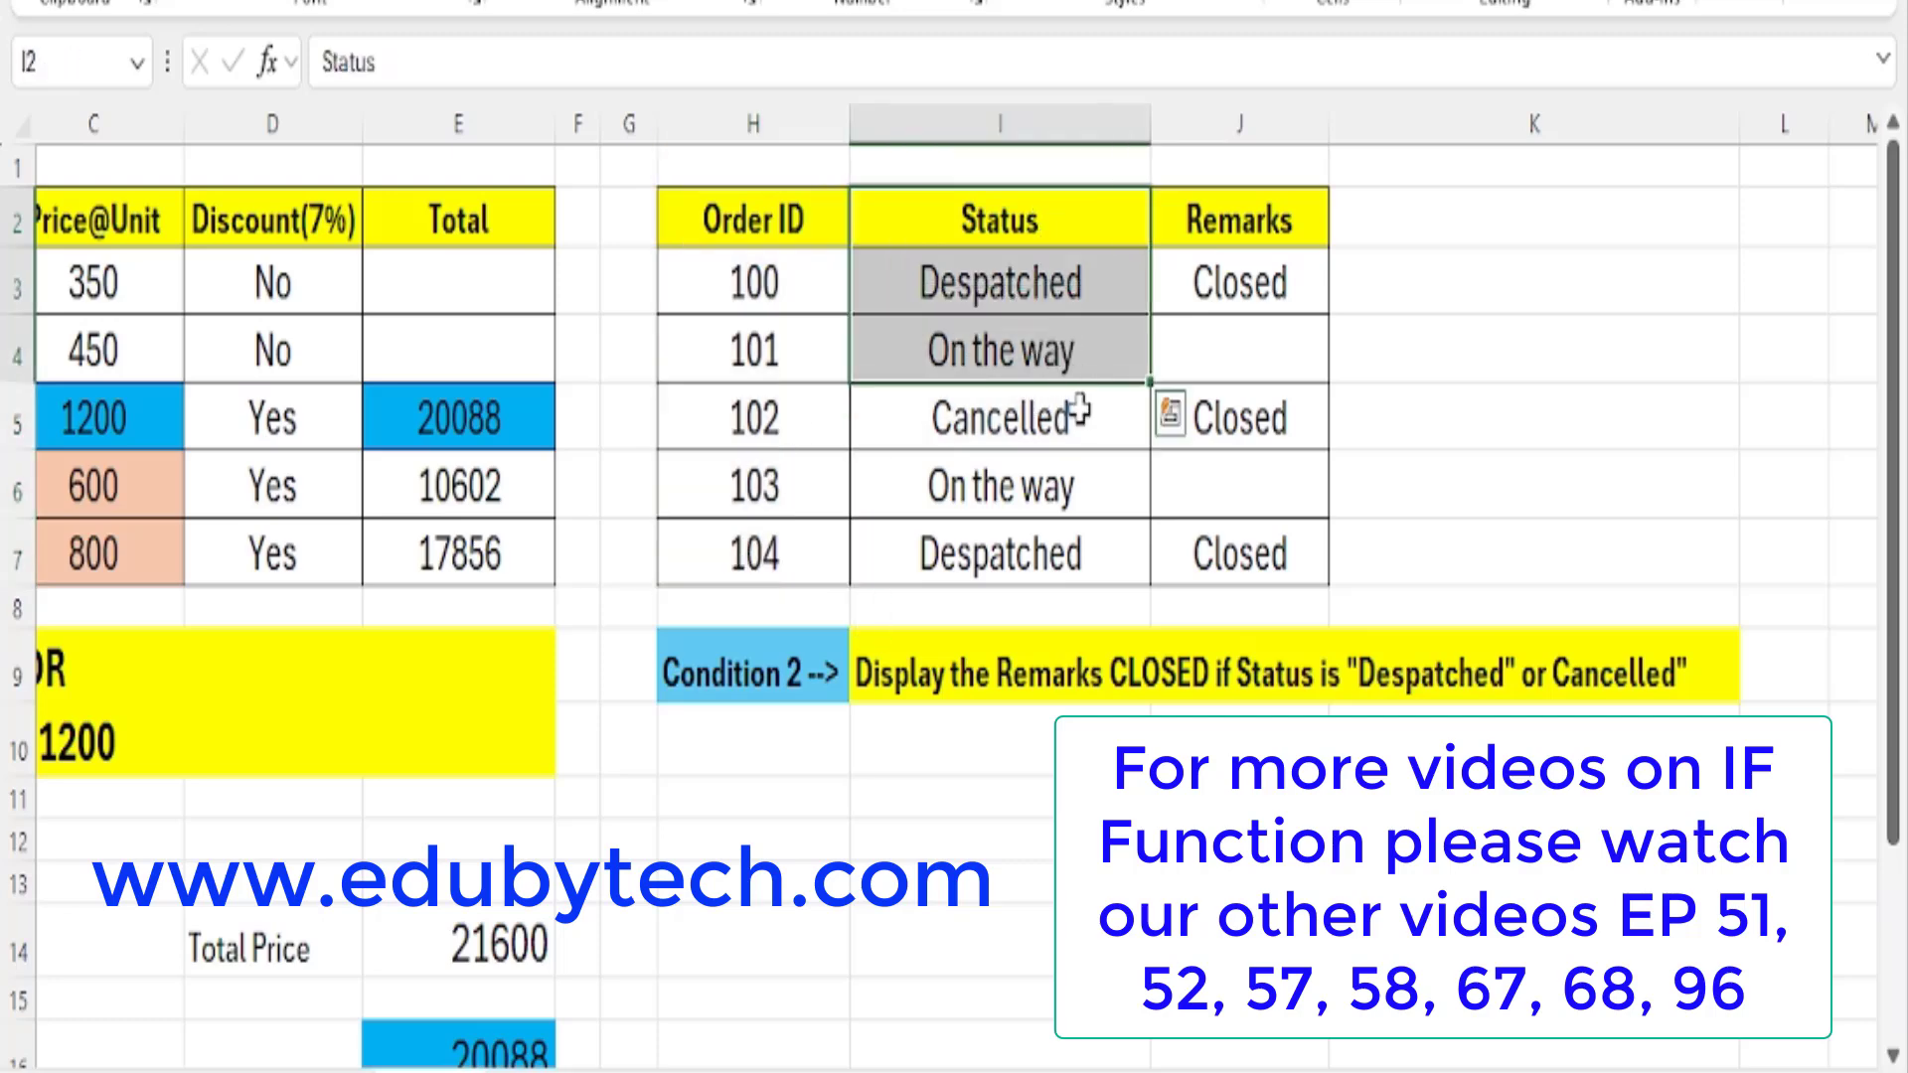
pyautogui.click(1078, 410)
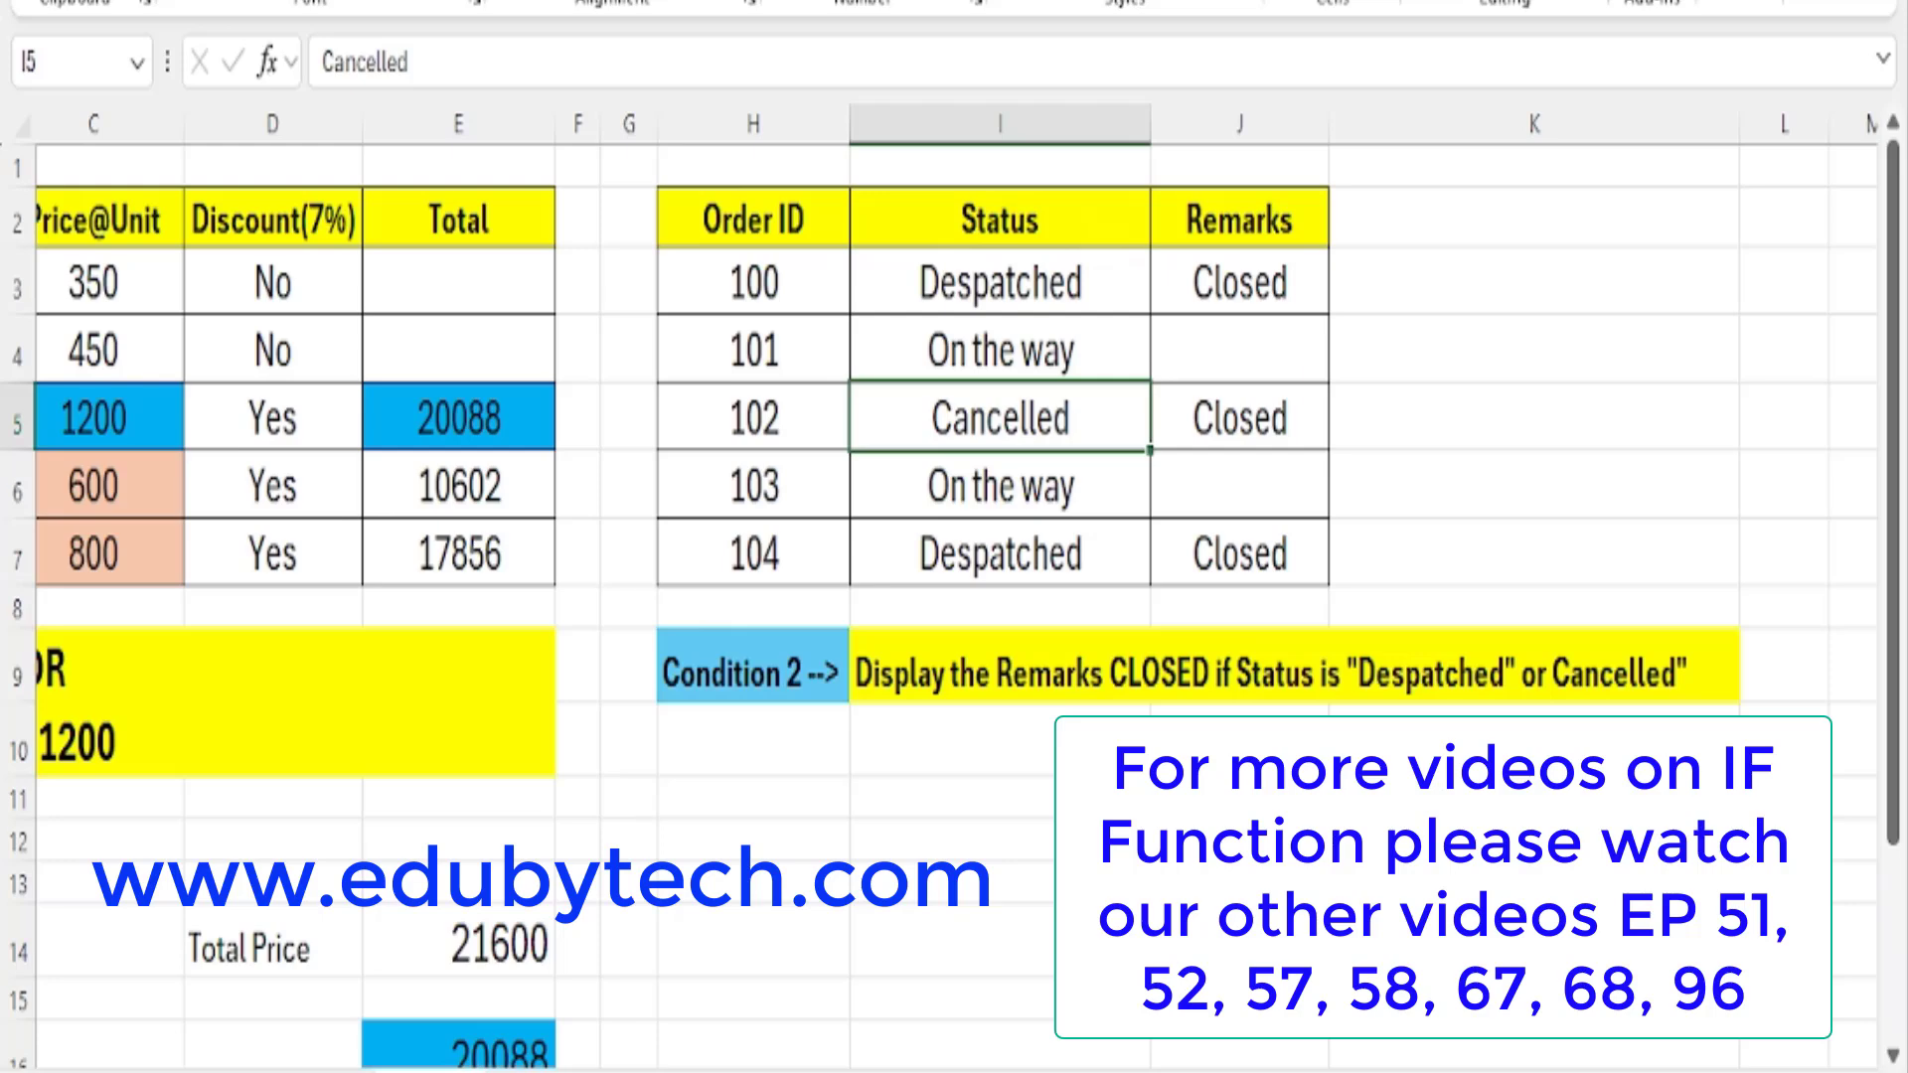
pyautogui.hotkey('ctrl', 'b')
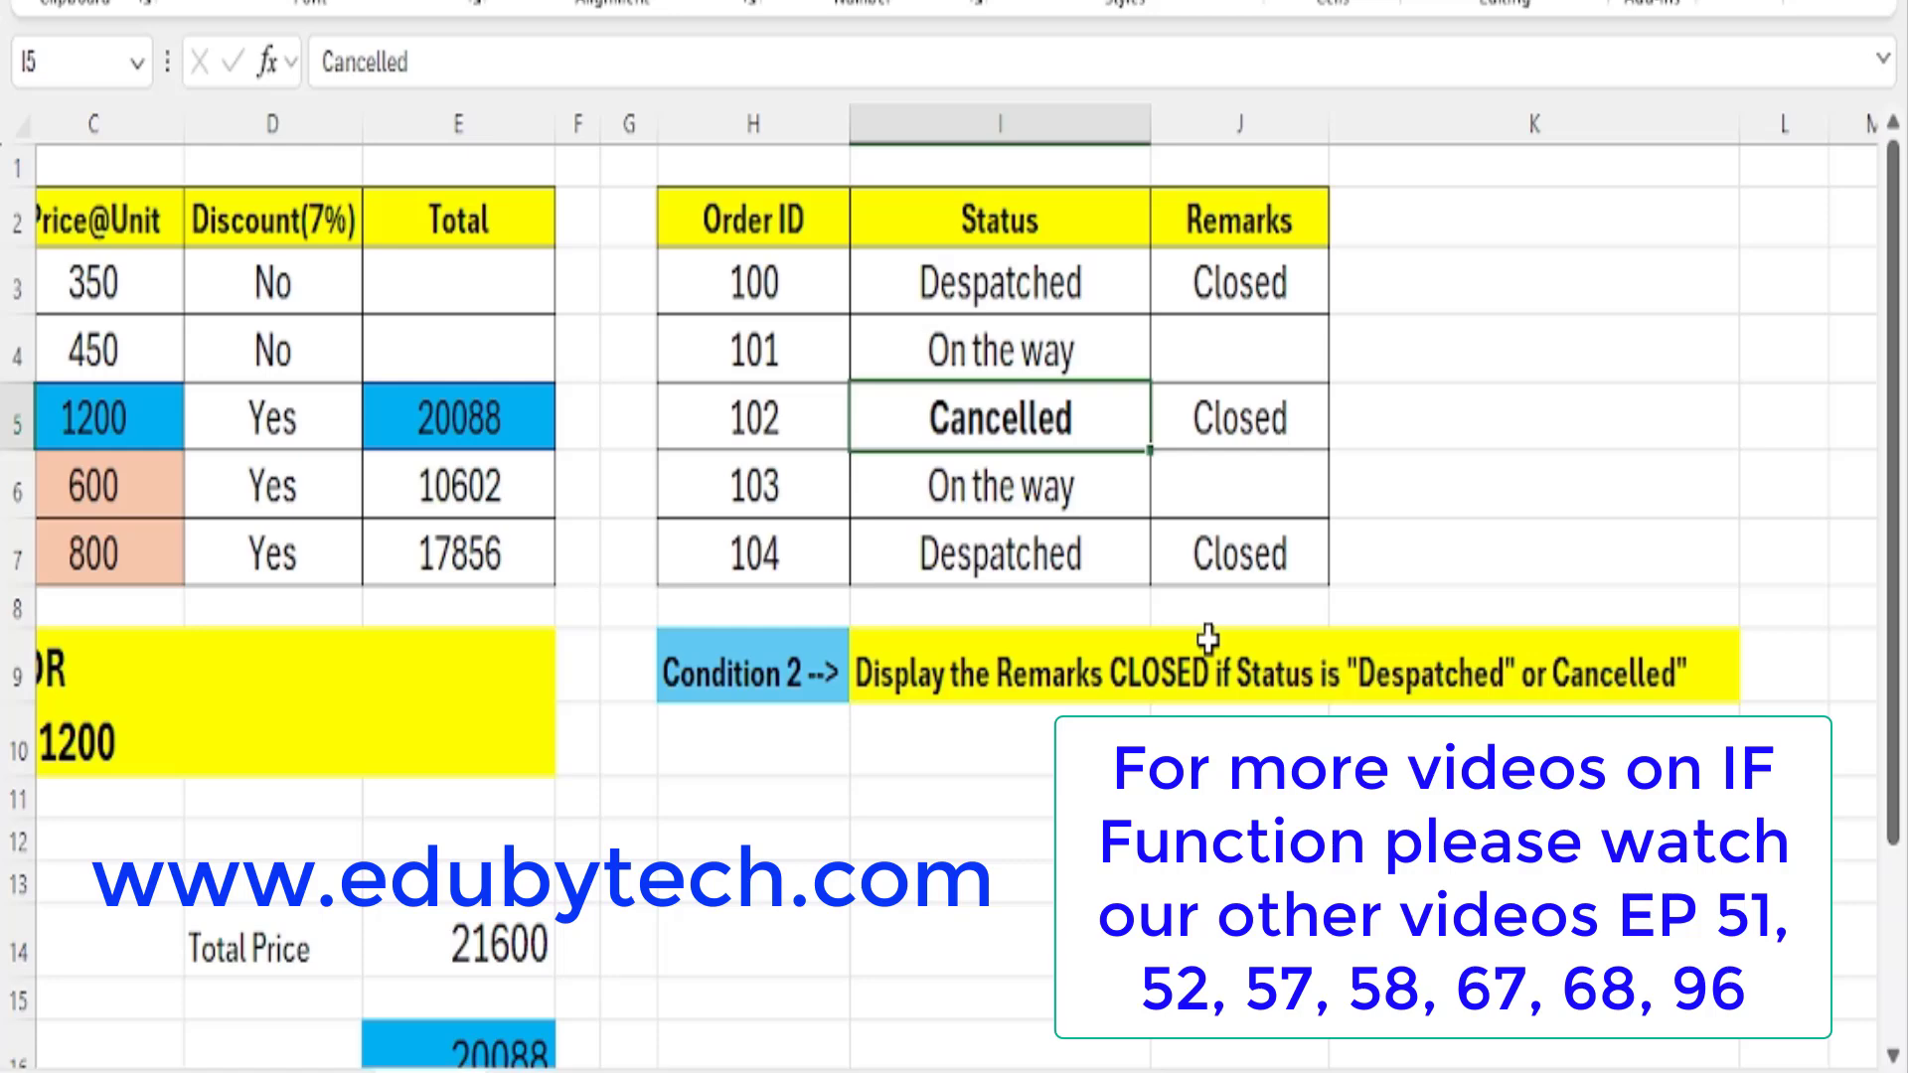
# Fill the two "On the way" status cells, I4 and I6, with yellow.
pyautogui.click(1057, 267)
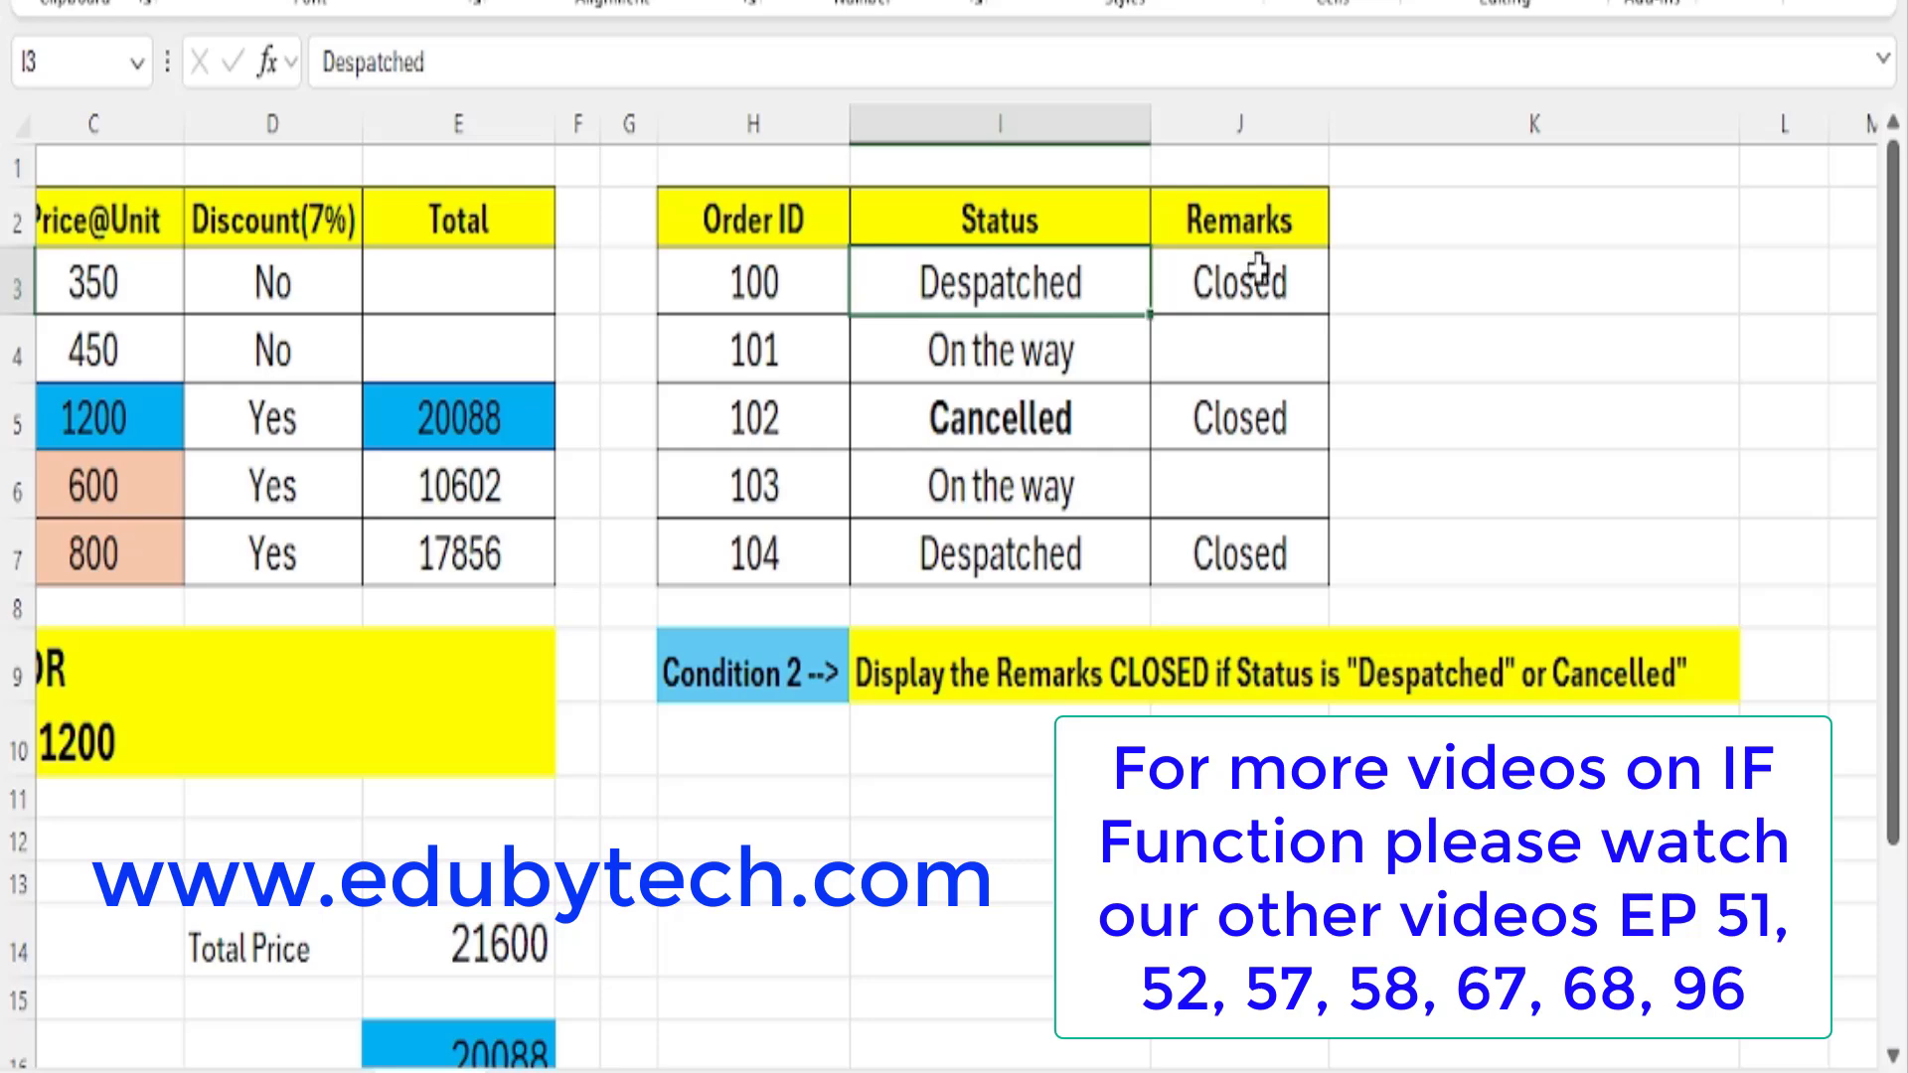
pyautogui.click(1258, 268)
pyautogui.click(1055, 373)
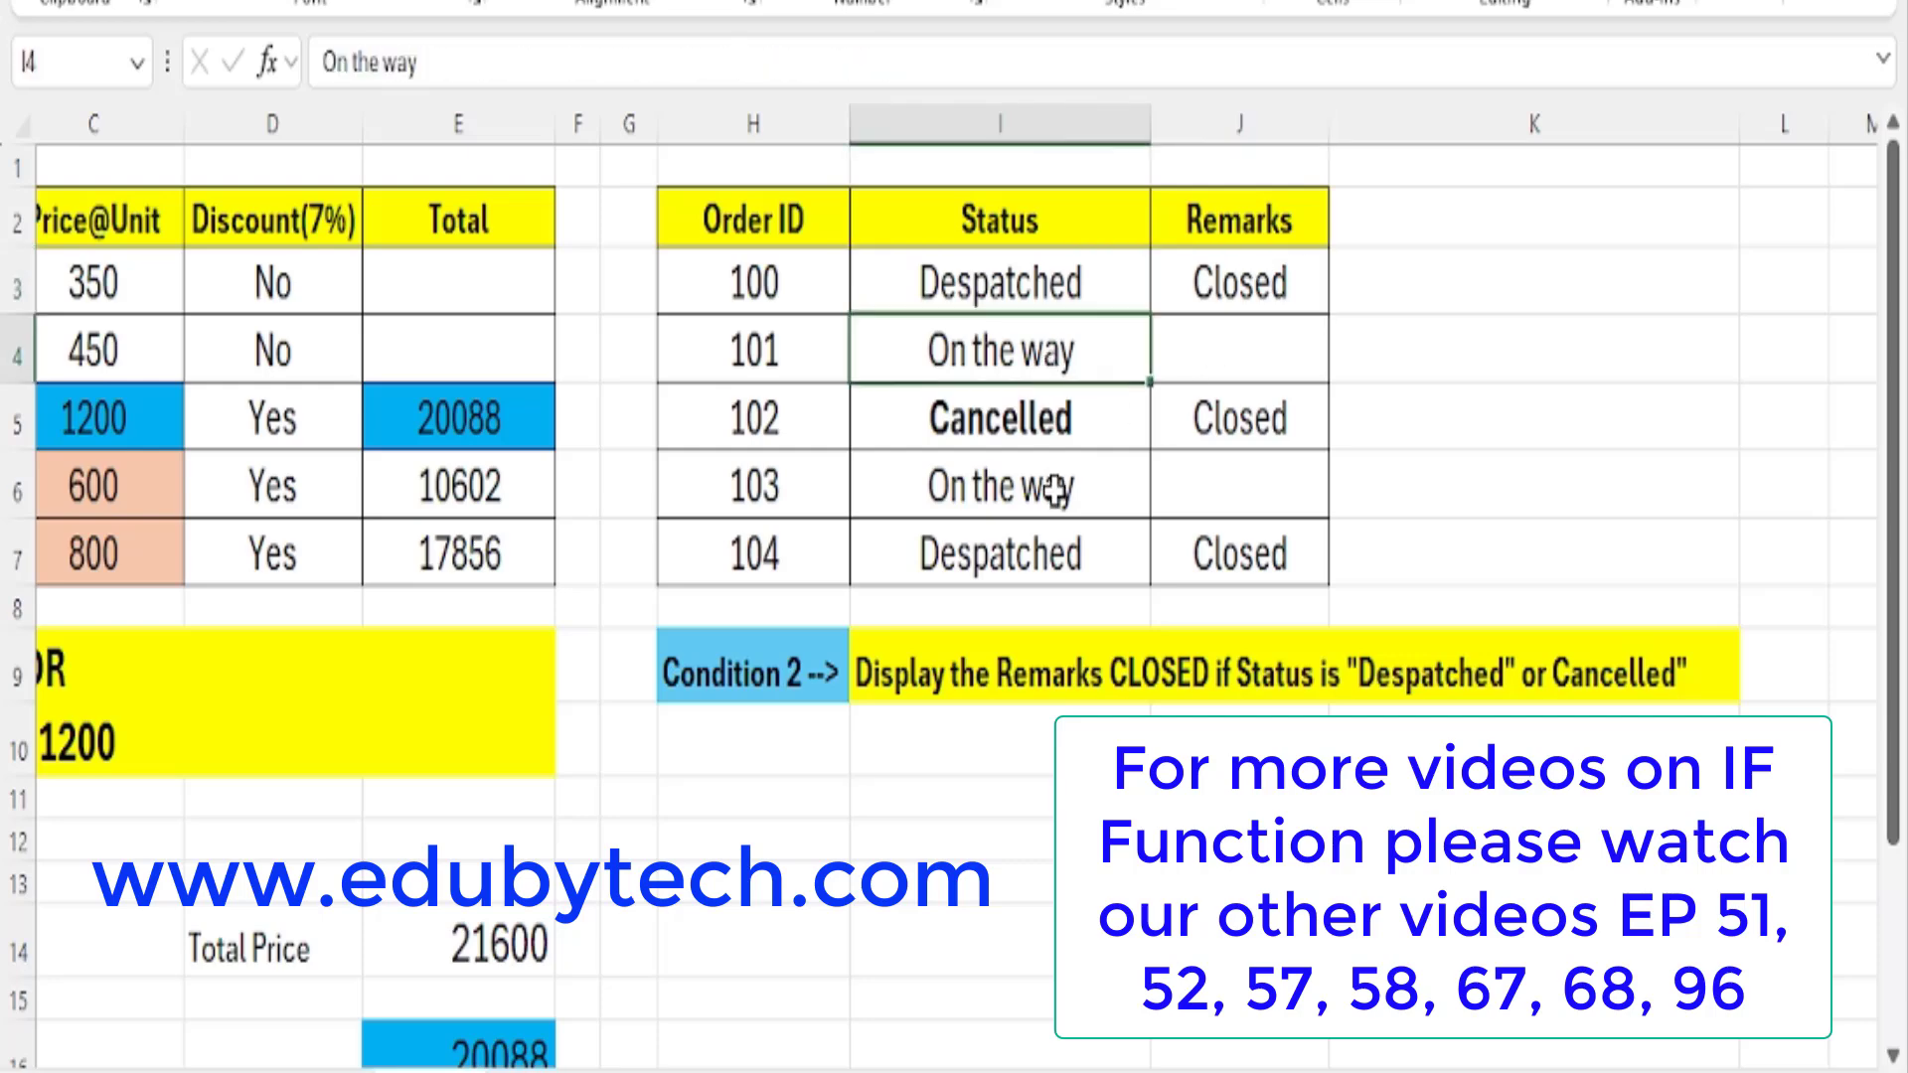
pyautogui.click(1056, 487)
pyautogui.click(1029, 370)
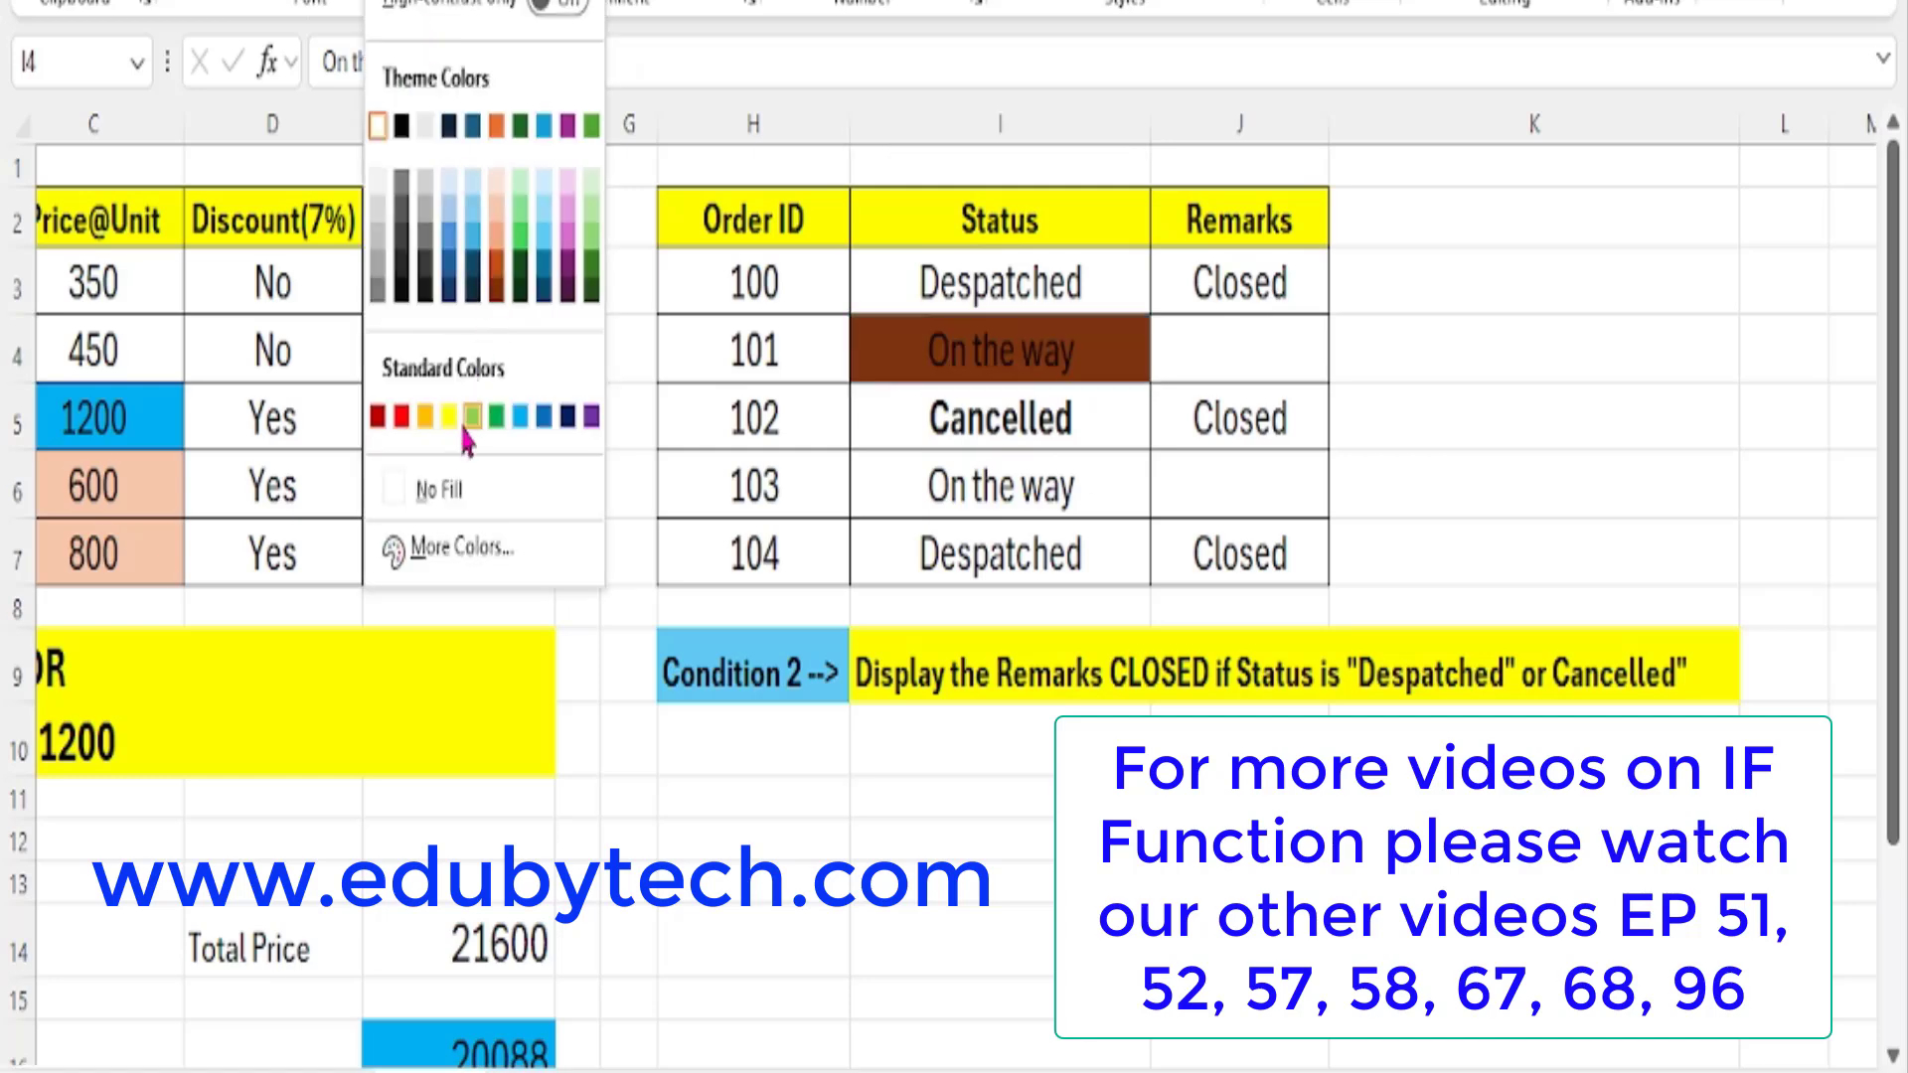
pyautogui.click(447, 415)
pyautogui.click(889, 513)
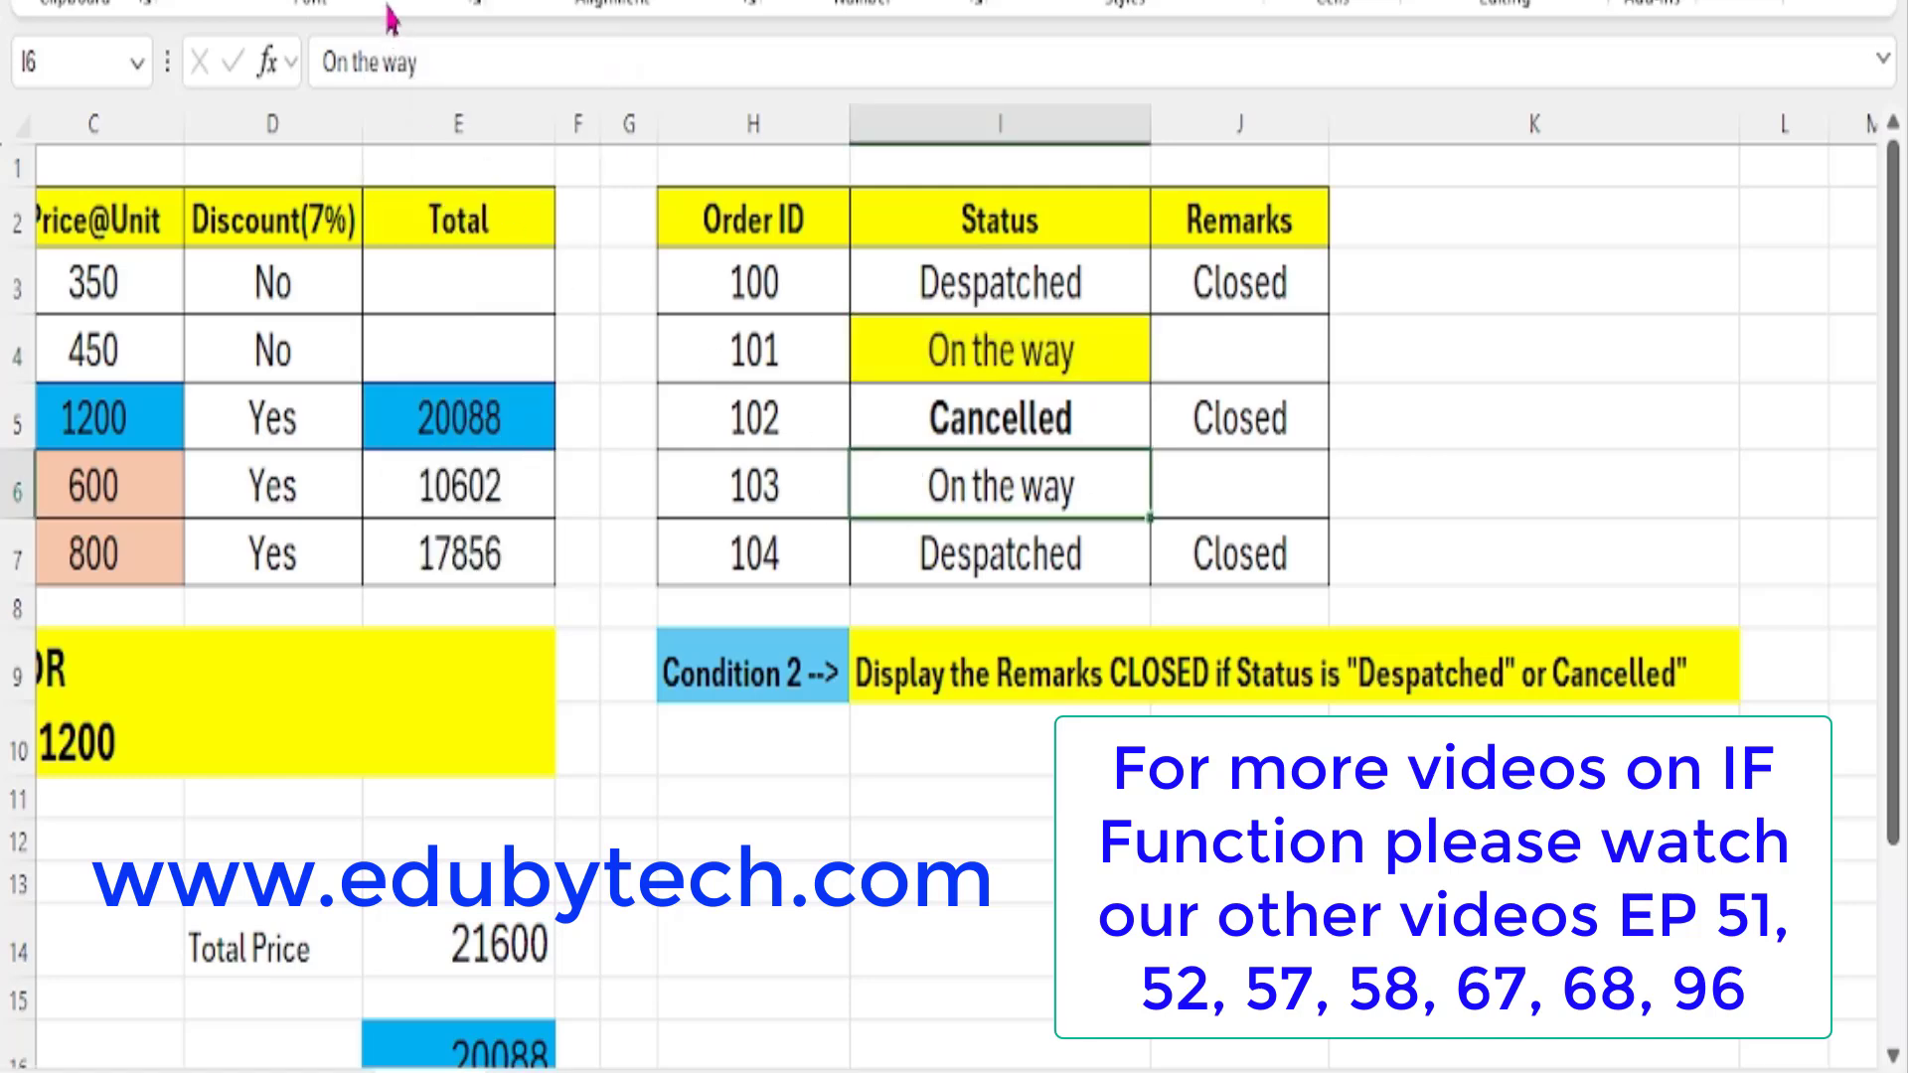
pyautogui.click(437, 3)
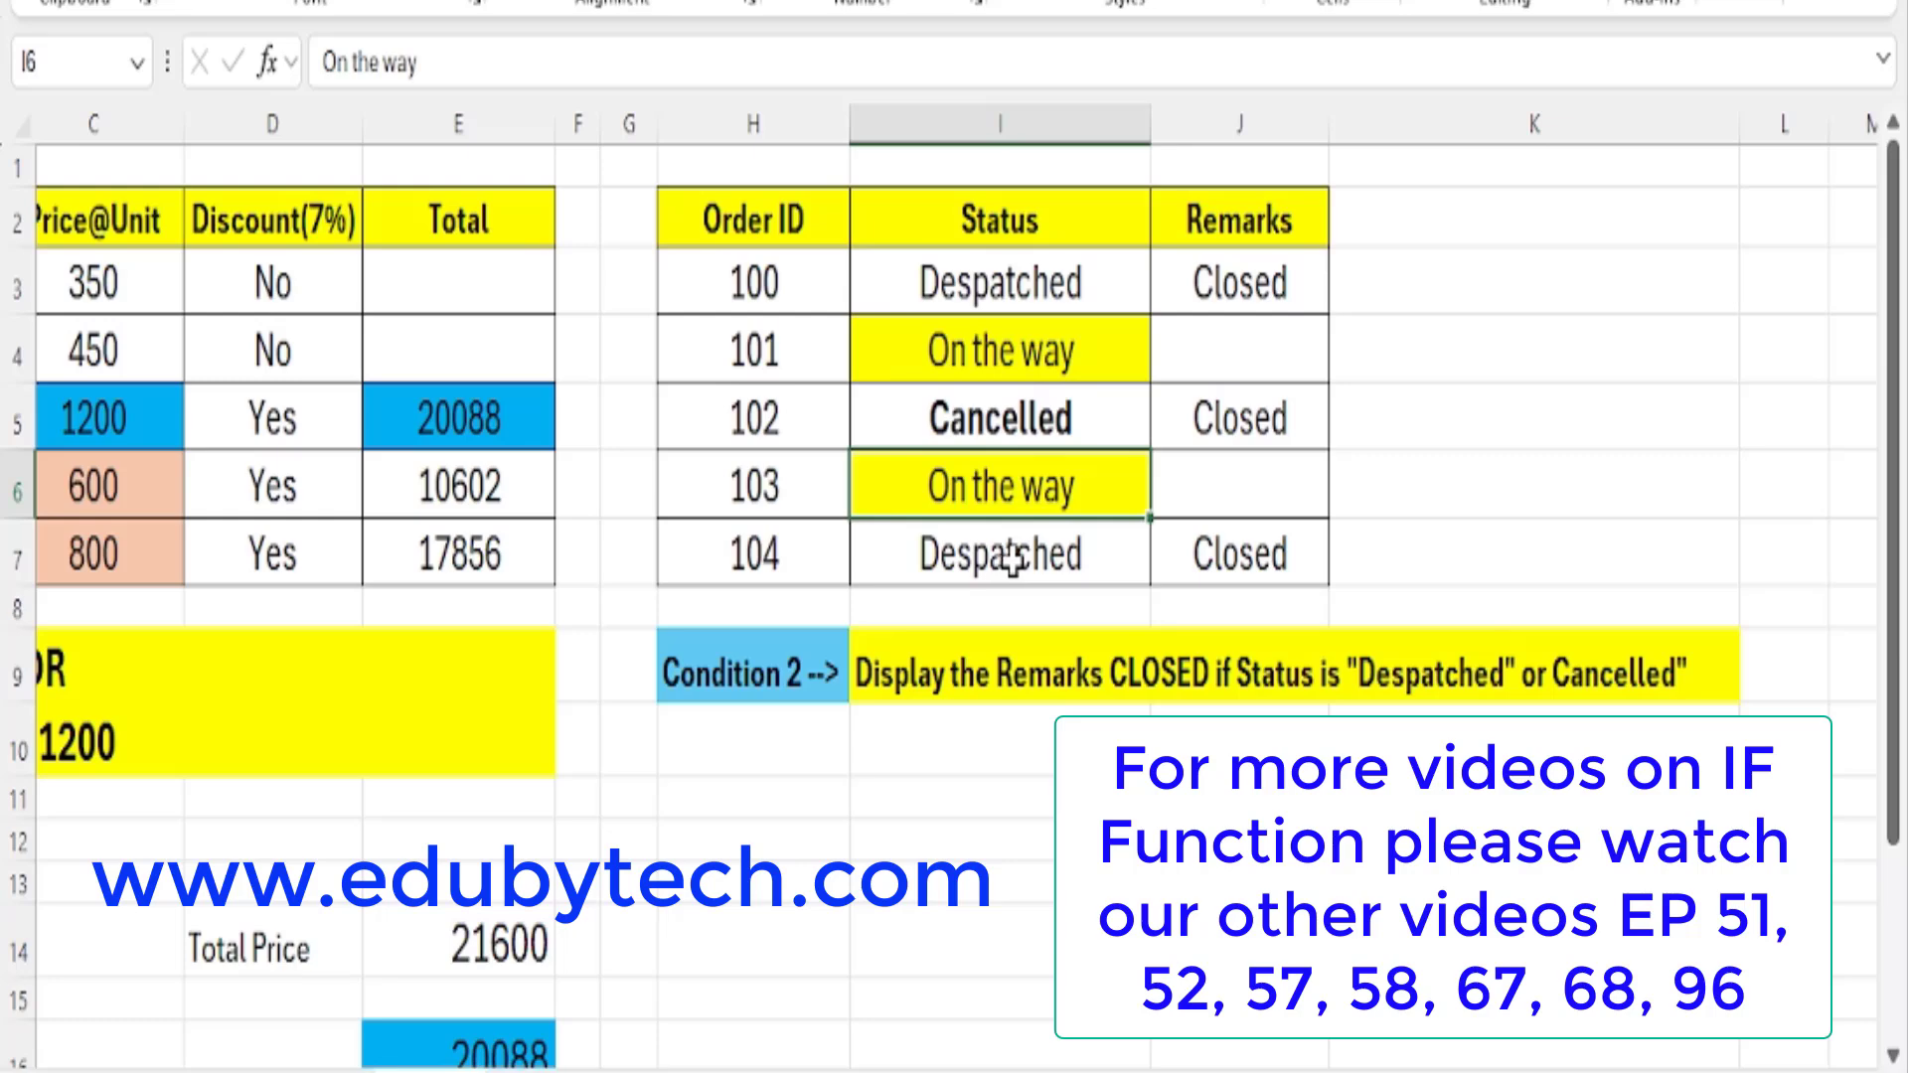
# Examine the Status and Remarks of orders 100, 102 and 104 against the Condition 2 statement, including the Remarks formulas.
pyautogui.click(1033, 407)
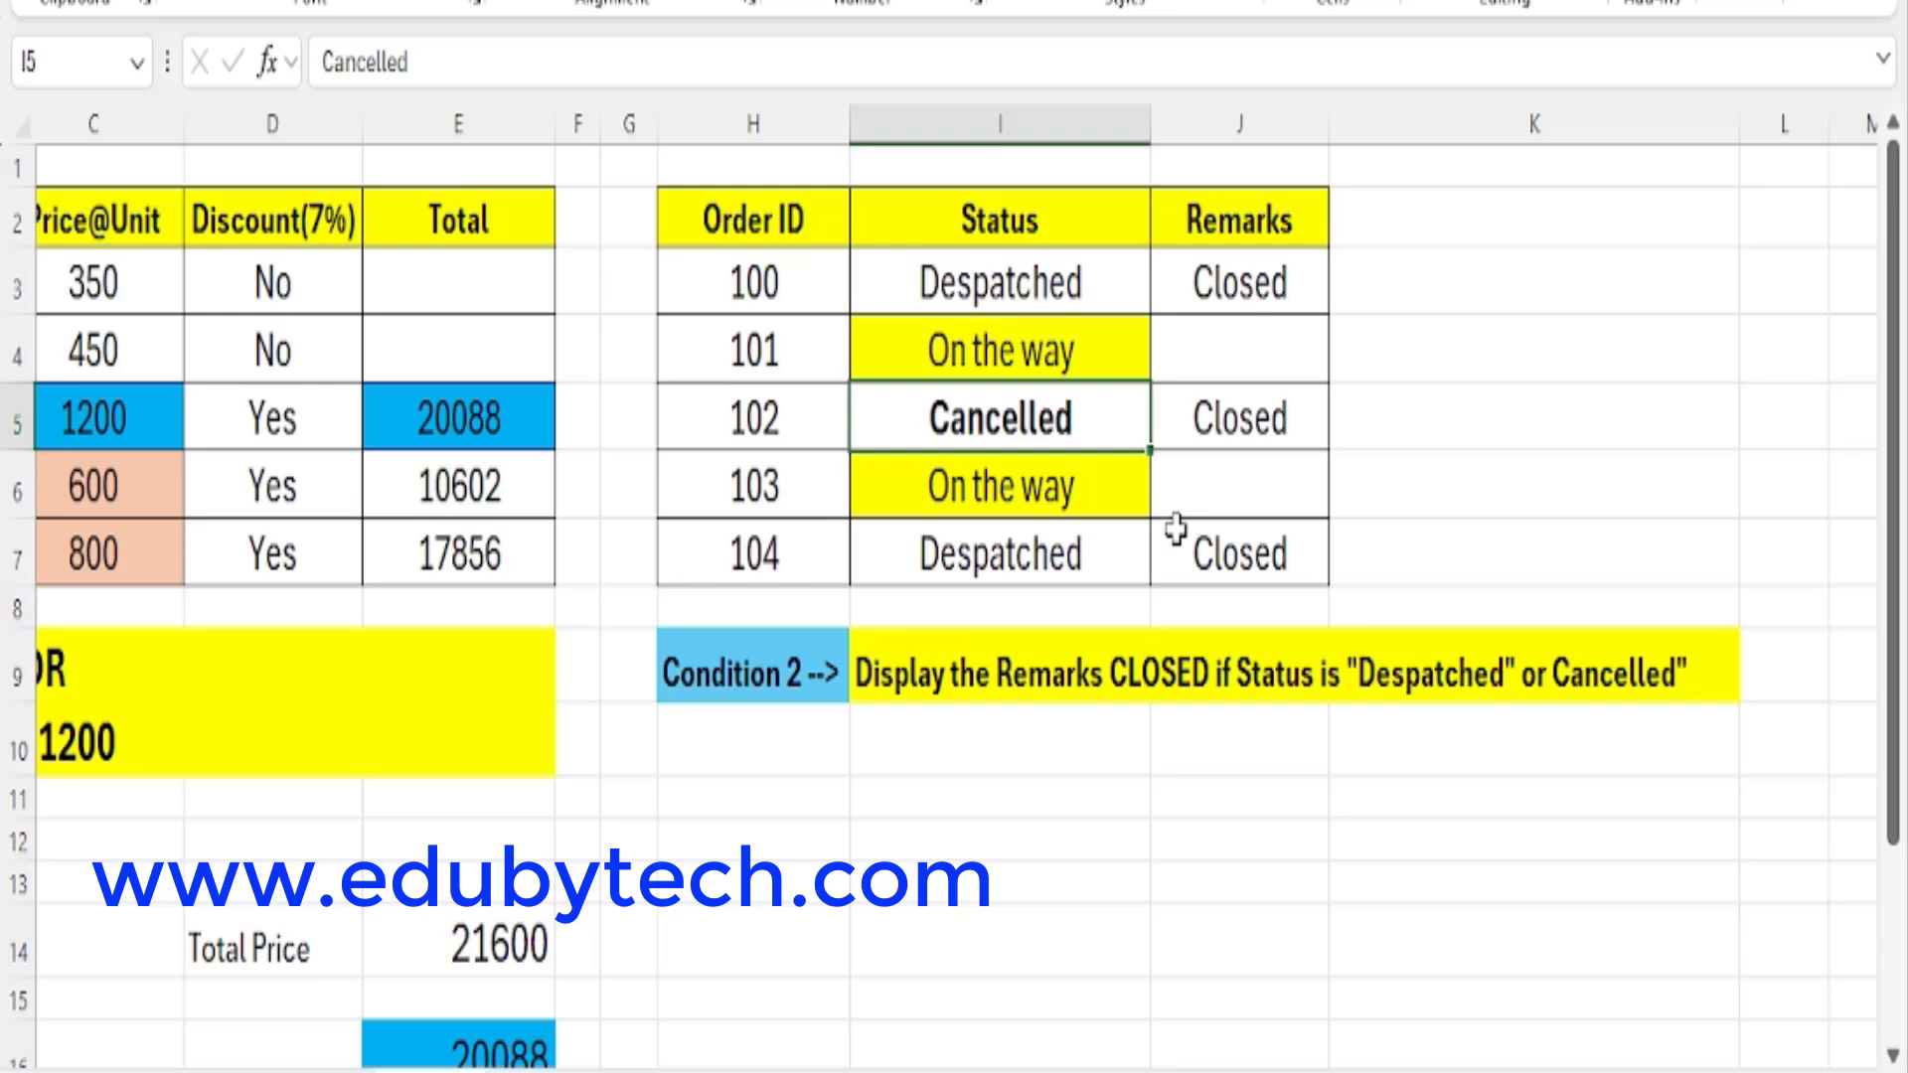
pyautogui.click(695, 418)
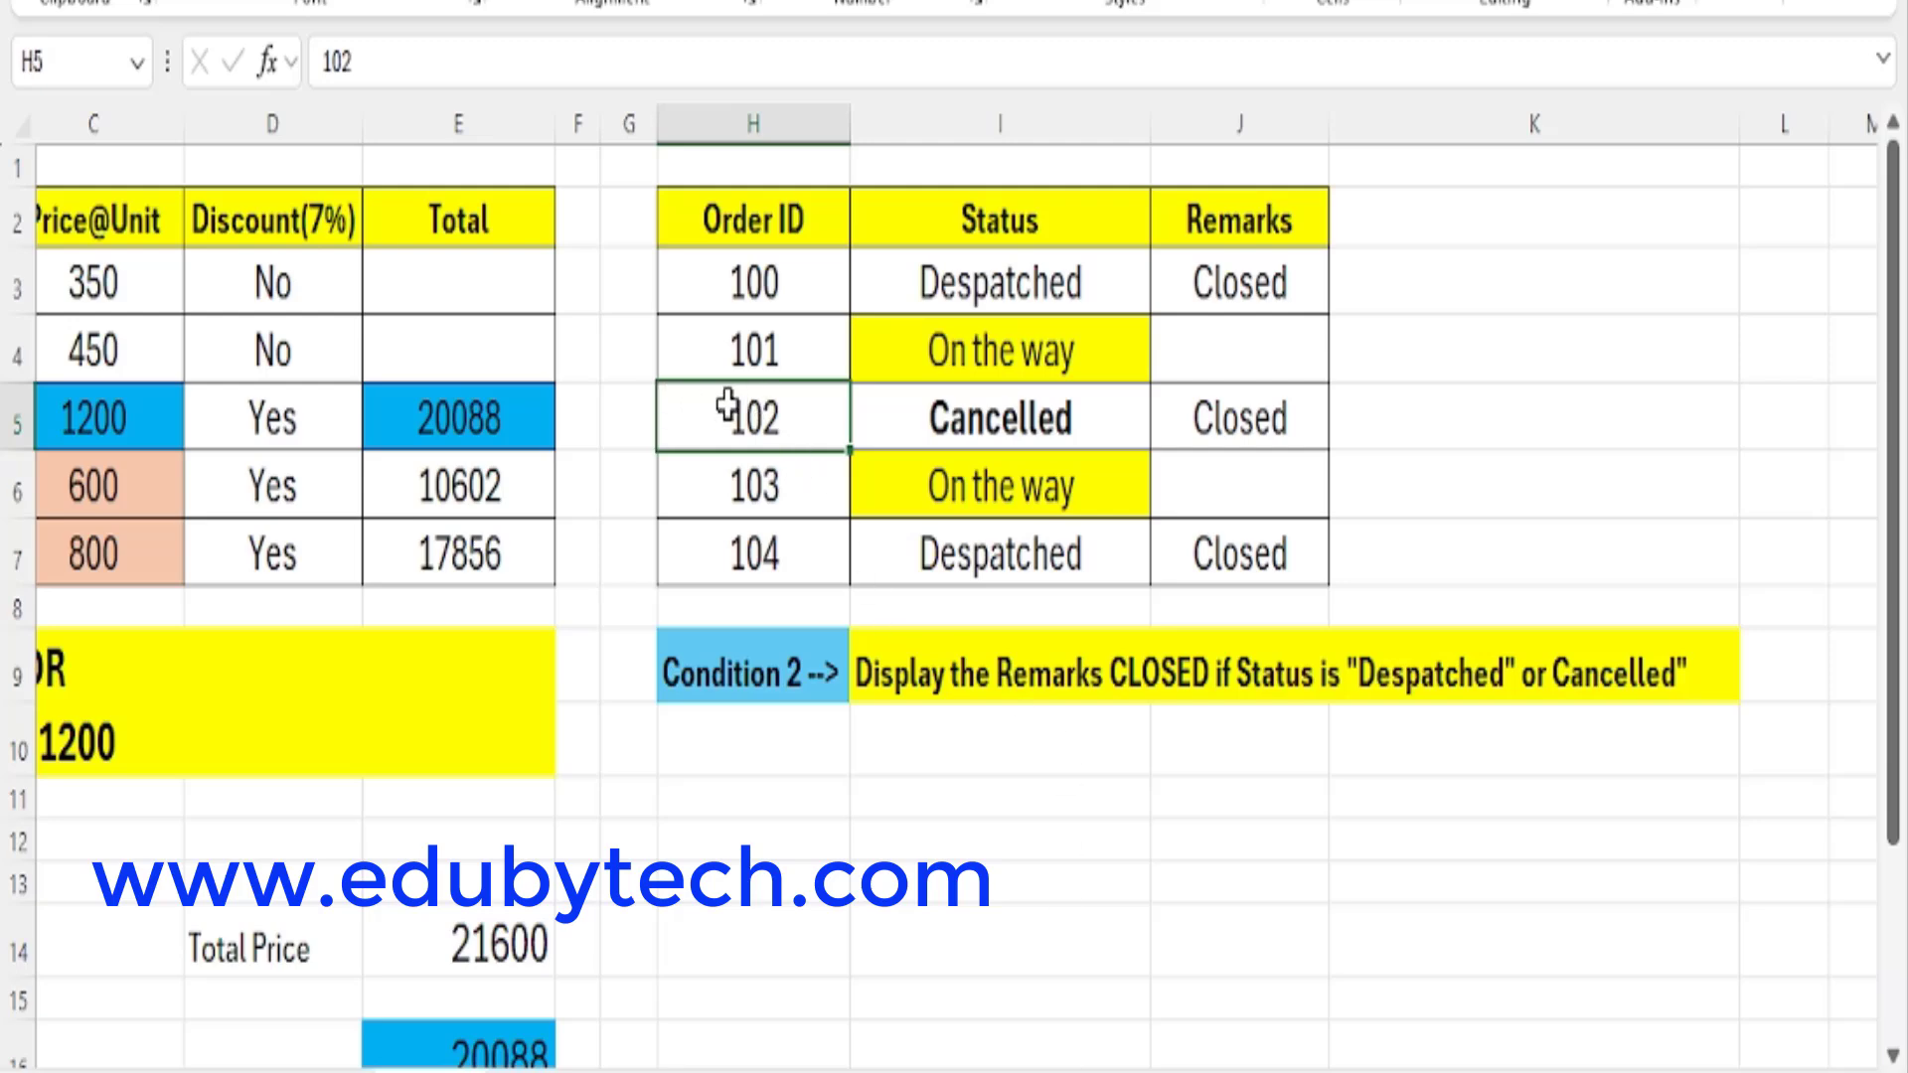
pyautogui.moveTo(736, 417); pyautogui.dragTo(1303, 413)
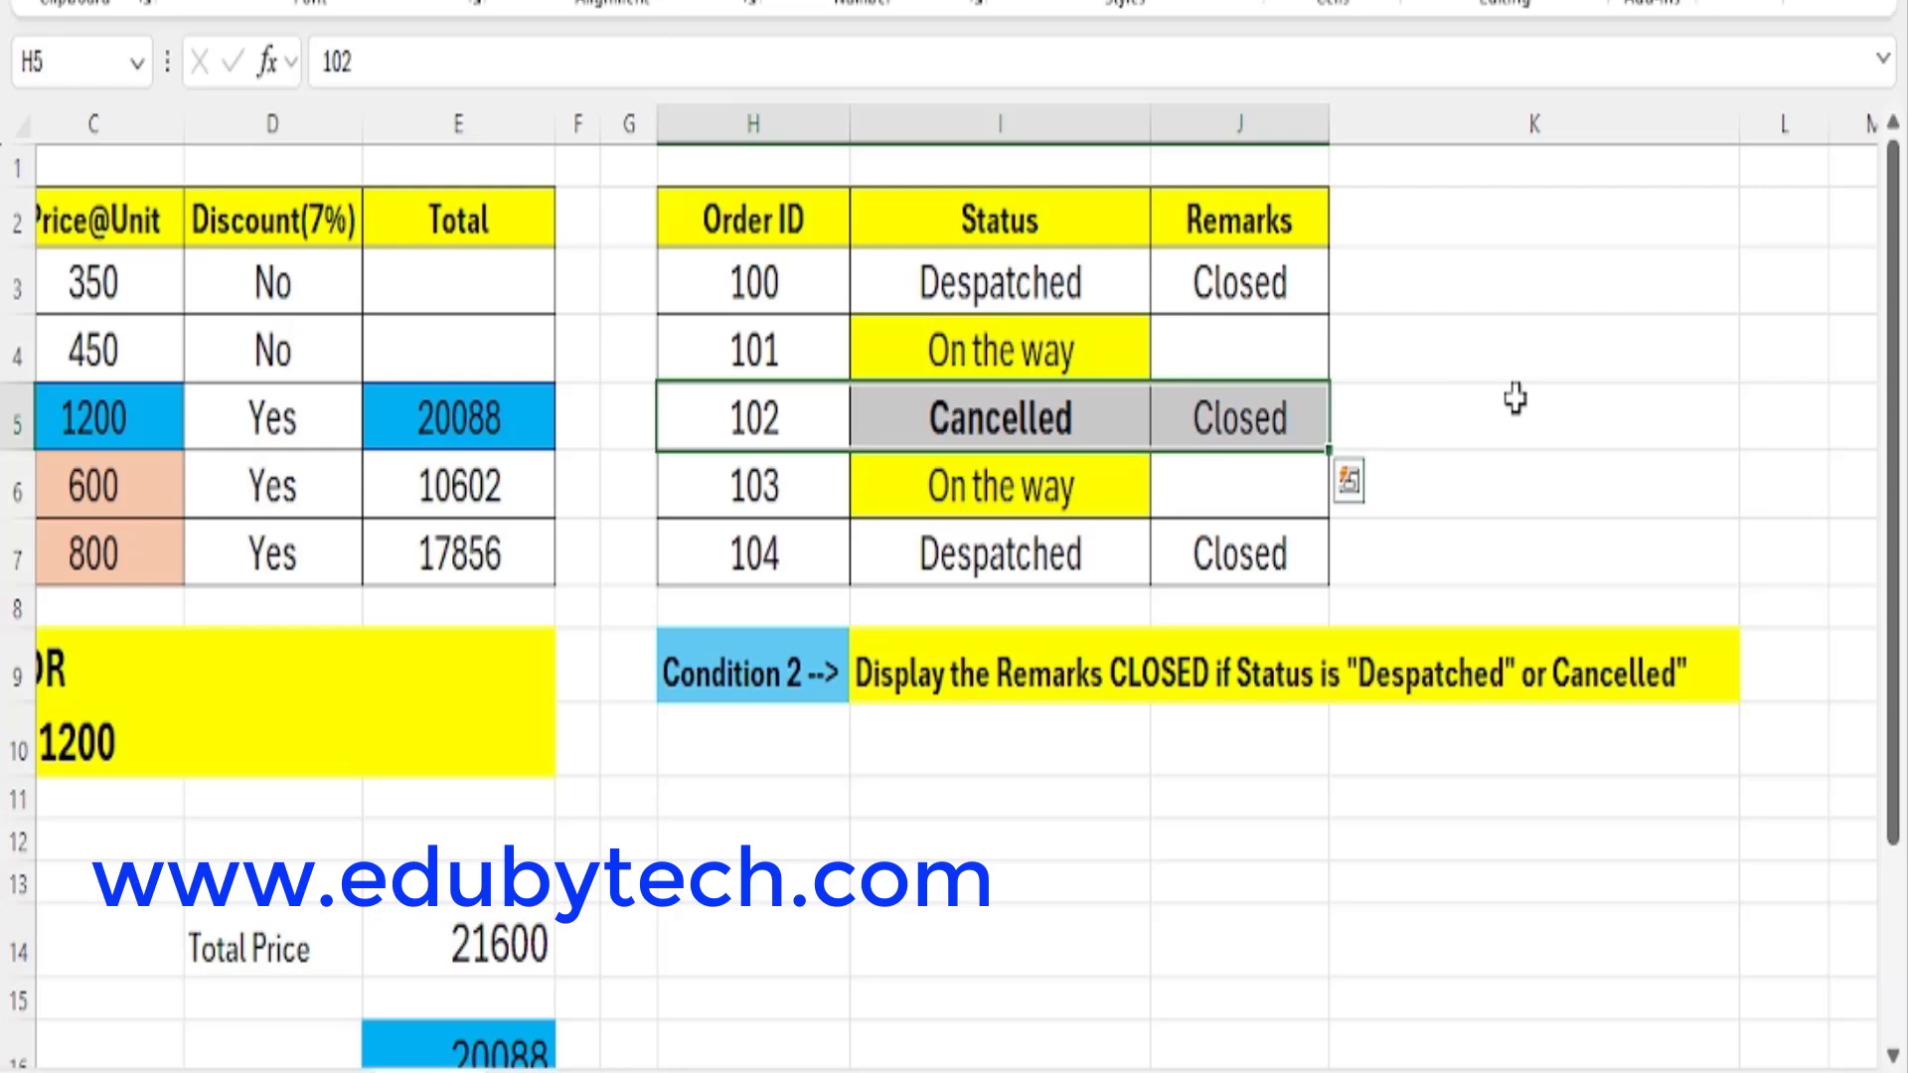
pyautogui.click(1281, 412)
pyautogui.moveTo(1044, 290); pyautogui.dragTo(1222, 277)
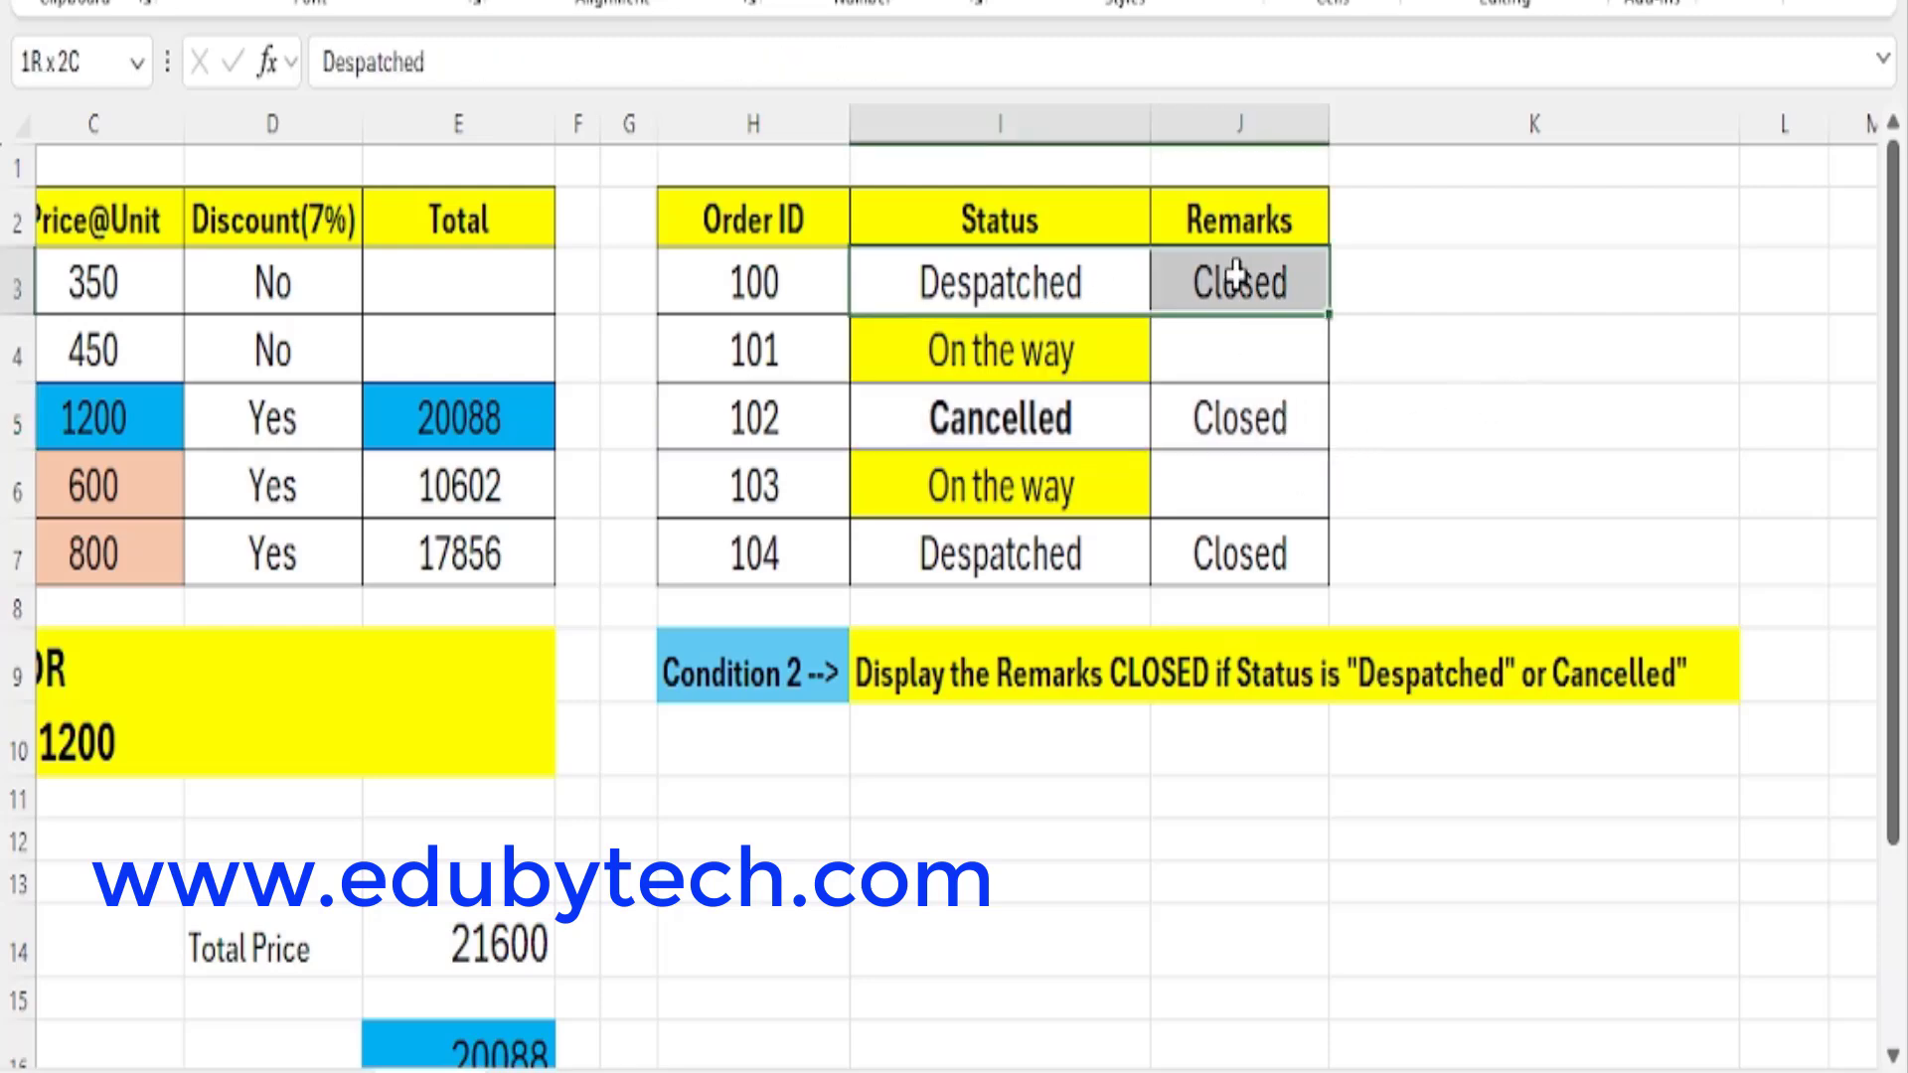
pyautogui.moveTo(1043, 422); pyautogui.dragTo(1248, 425)
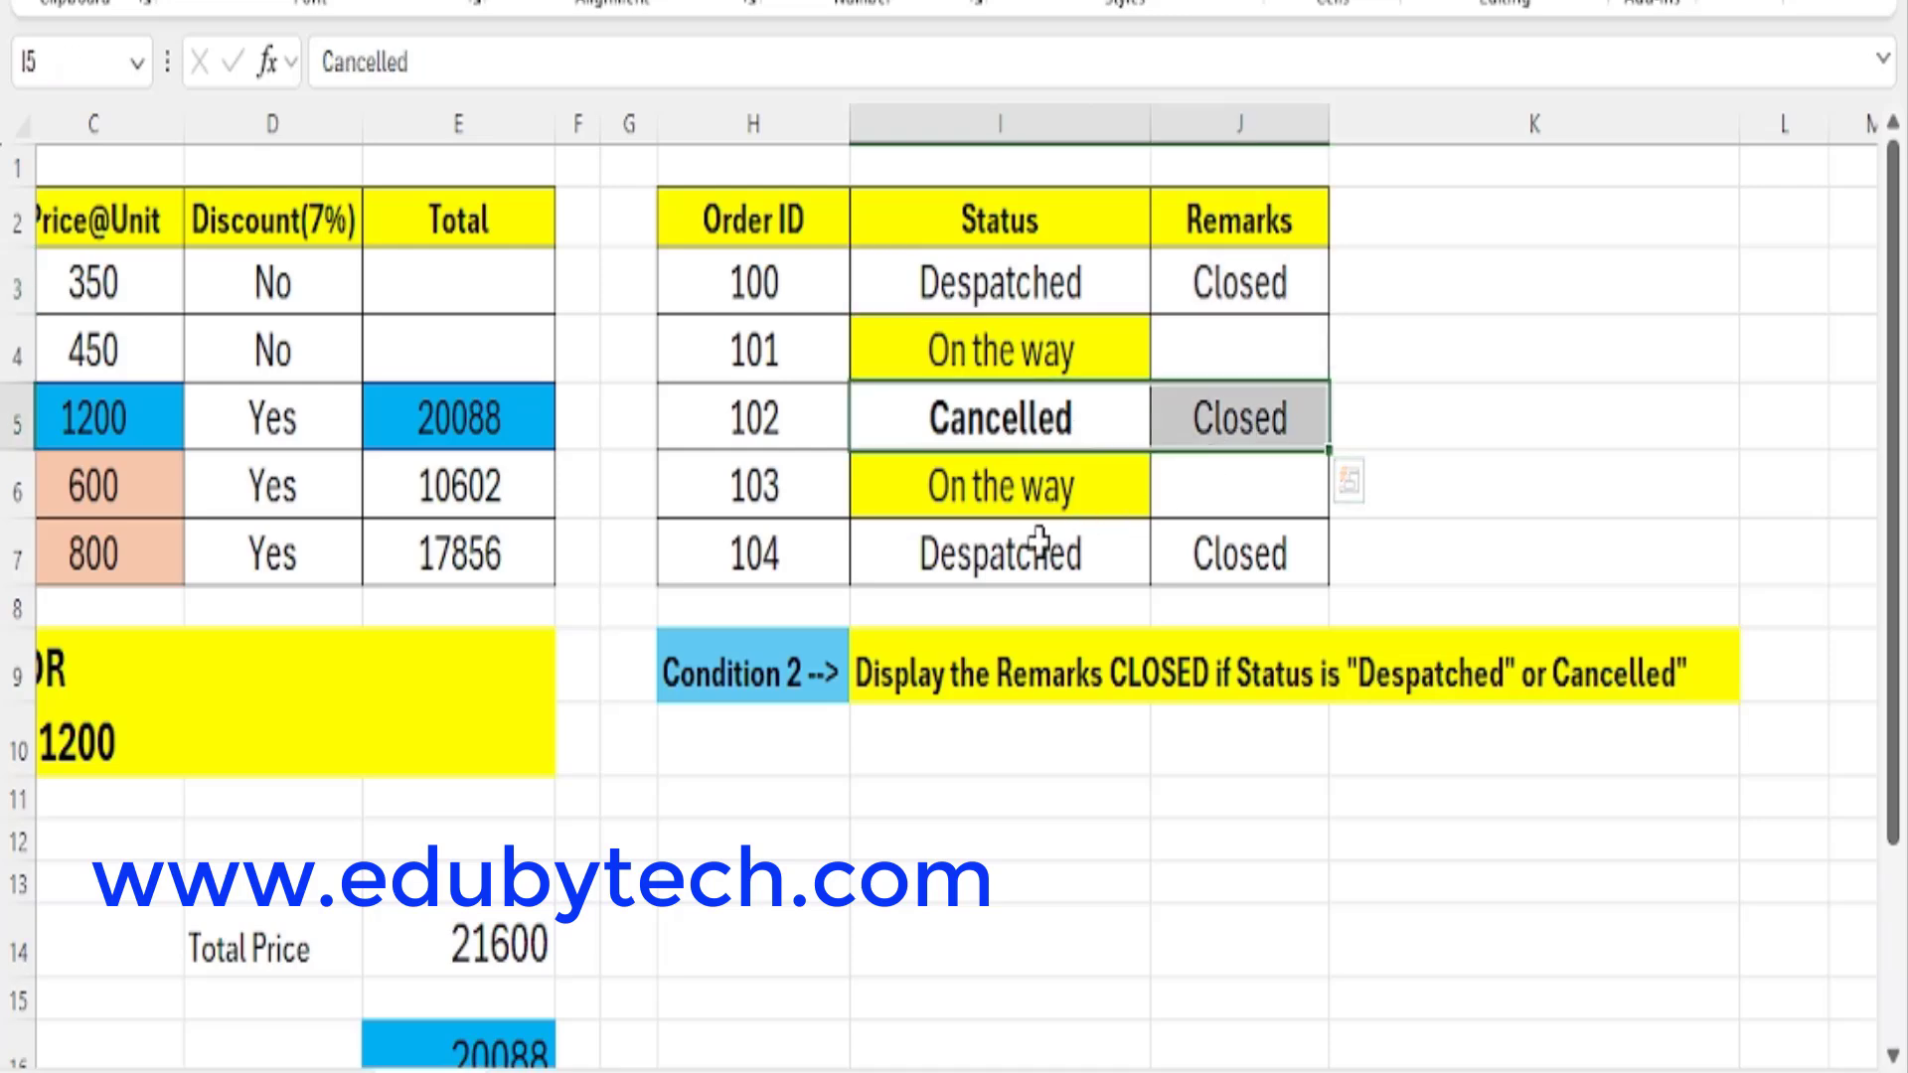
pyautogui.moveTo(999, 554); pyautogui.dragTo(1275, 554)
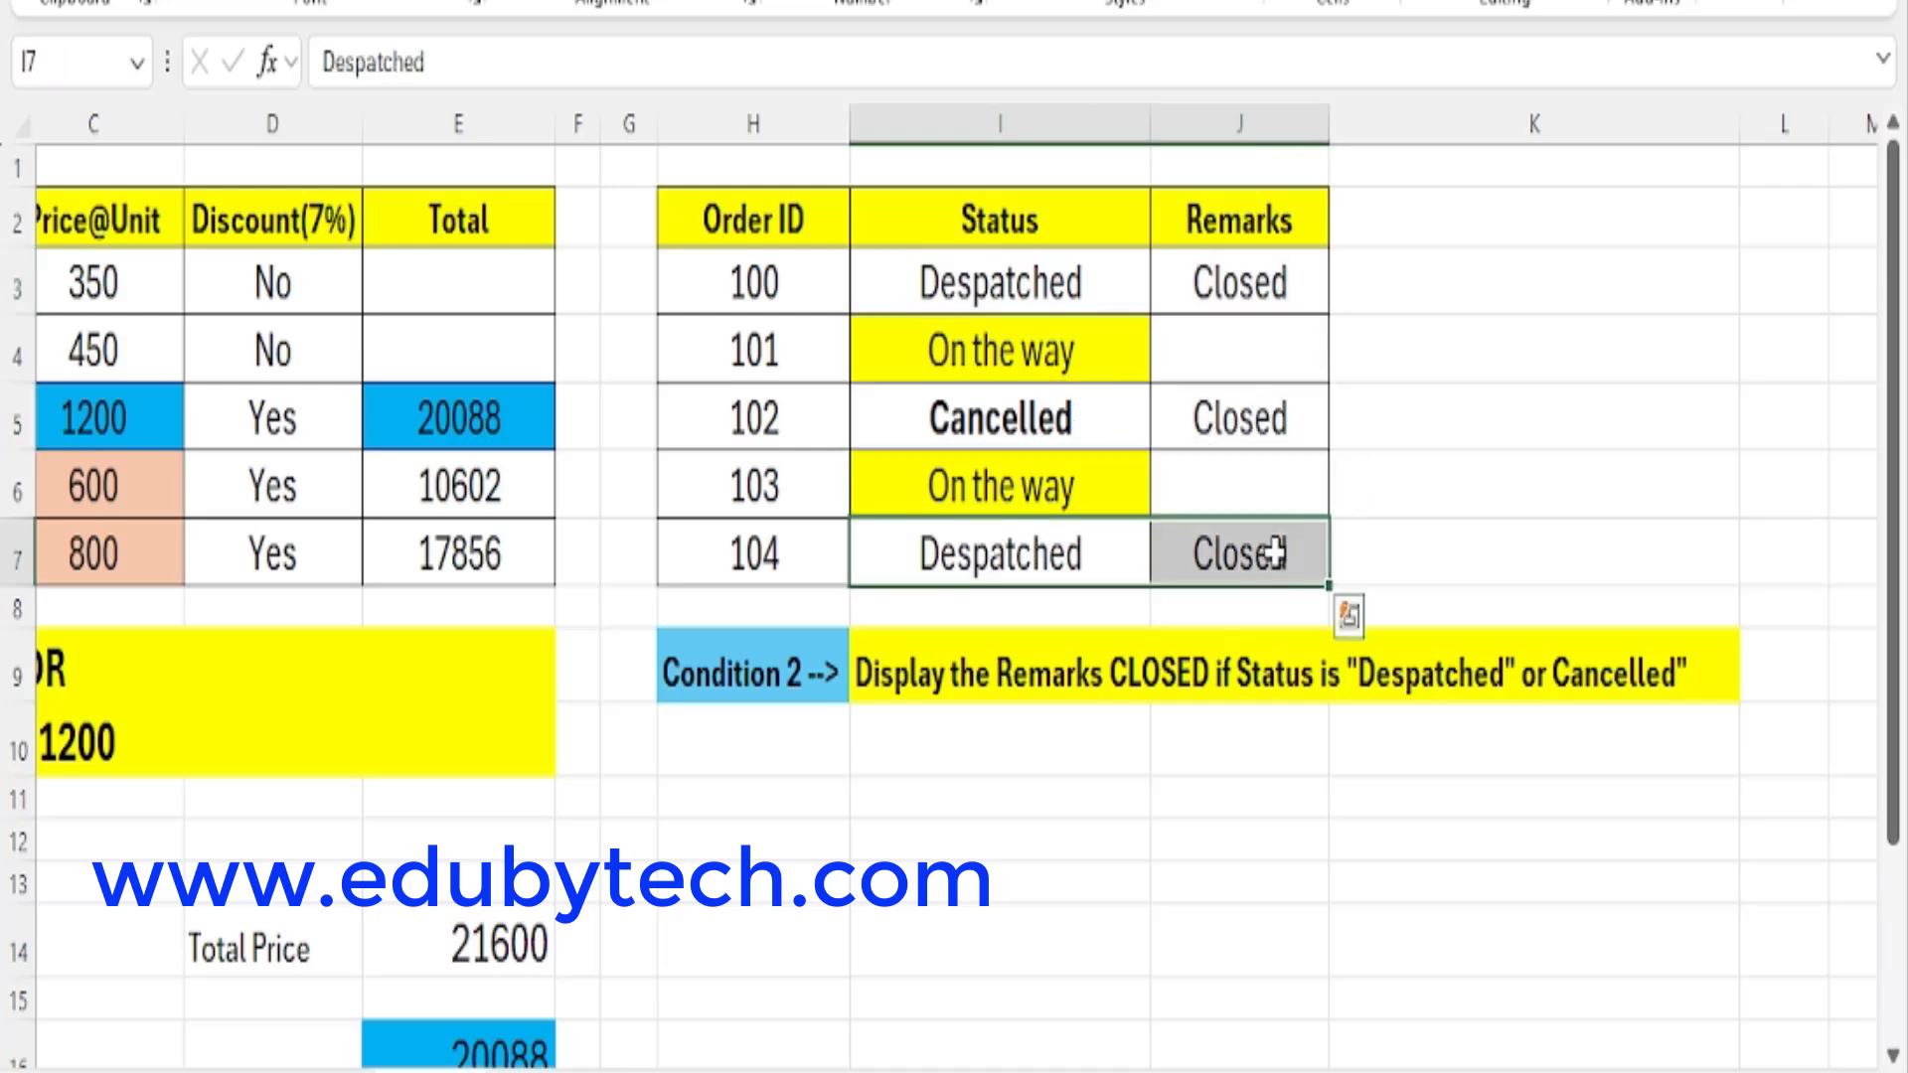
pyautogui.click(1035, 678)
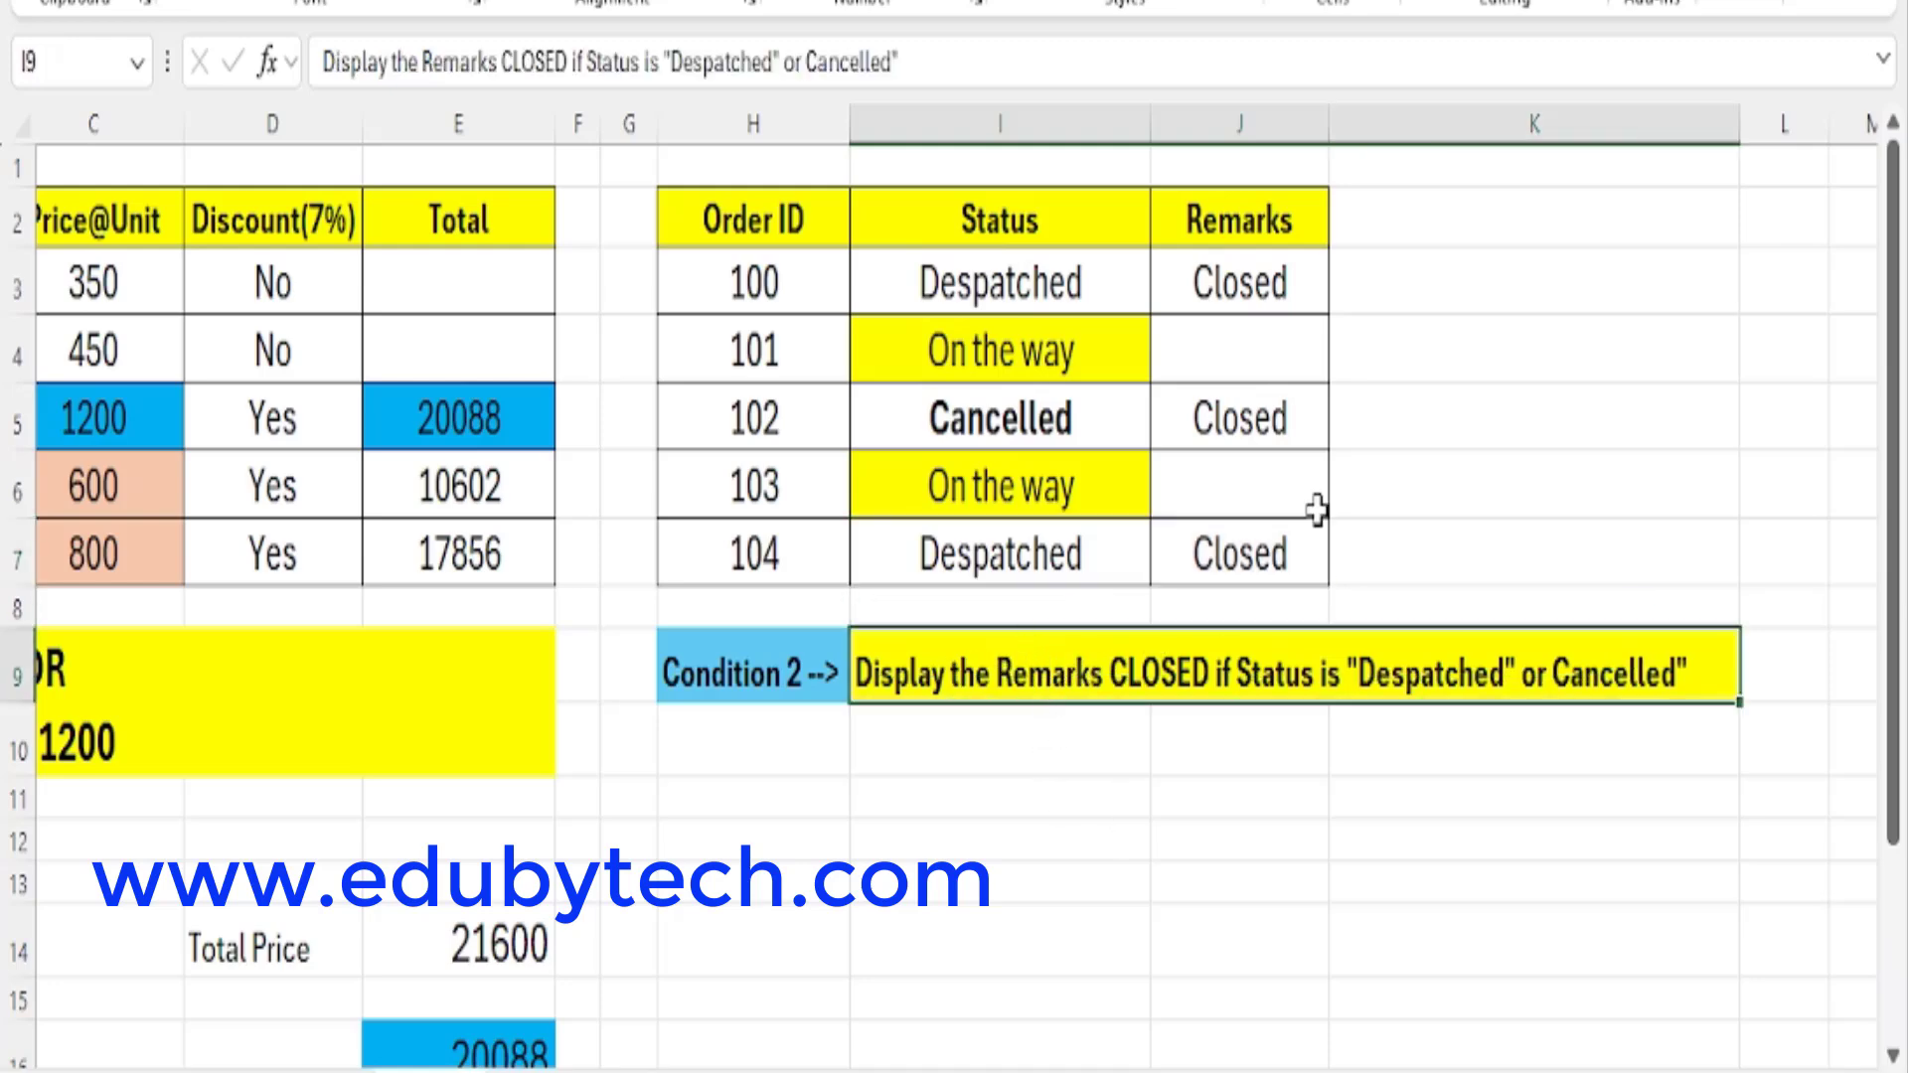
pyautogui.moveTo(1272, 285); pyautogui.dragTo(1307, 608)
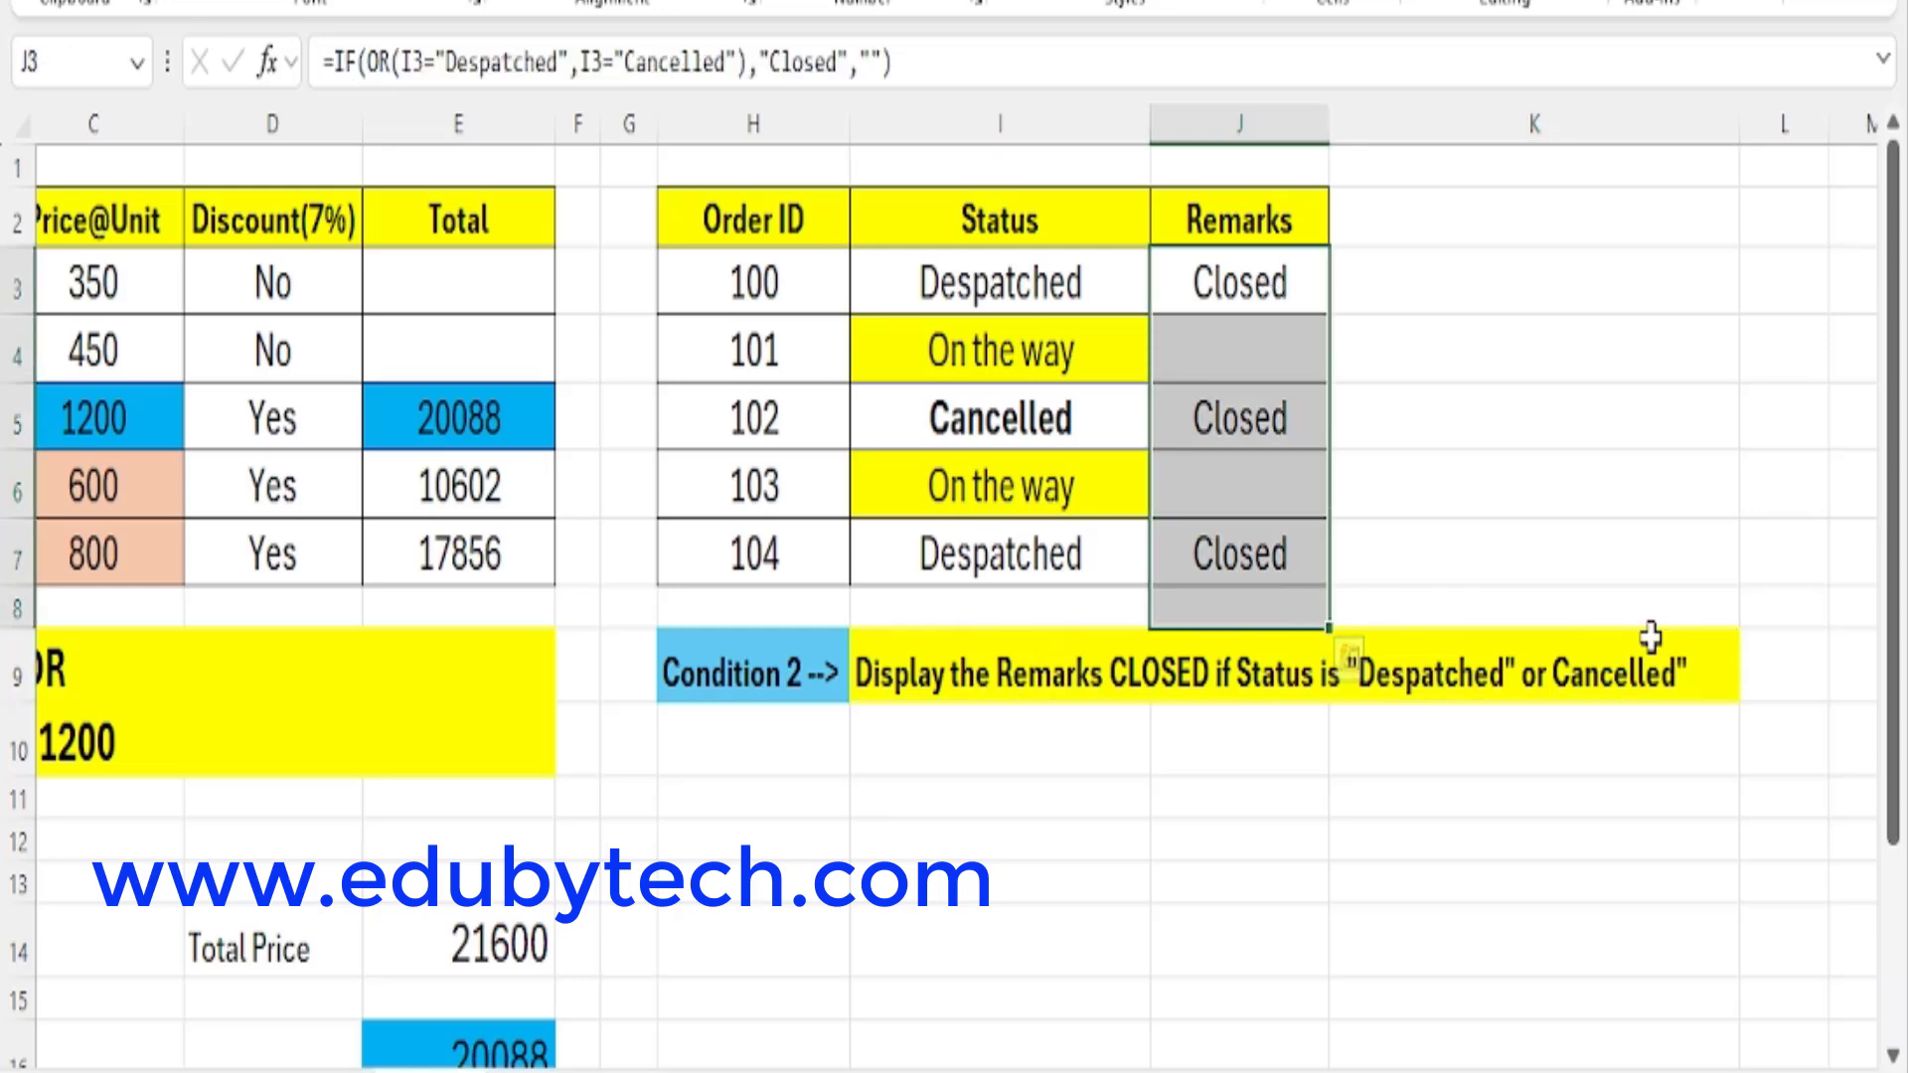
pyautogui.click(1270, 661)
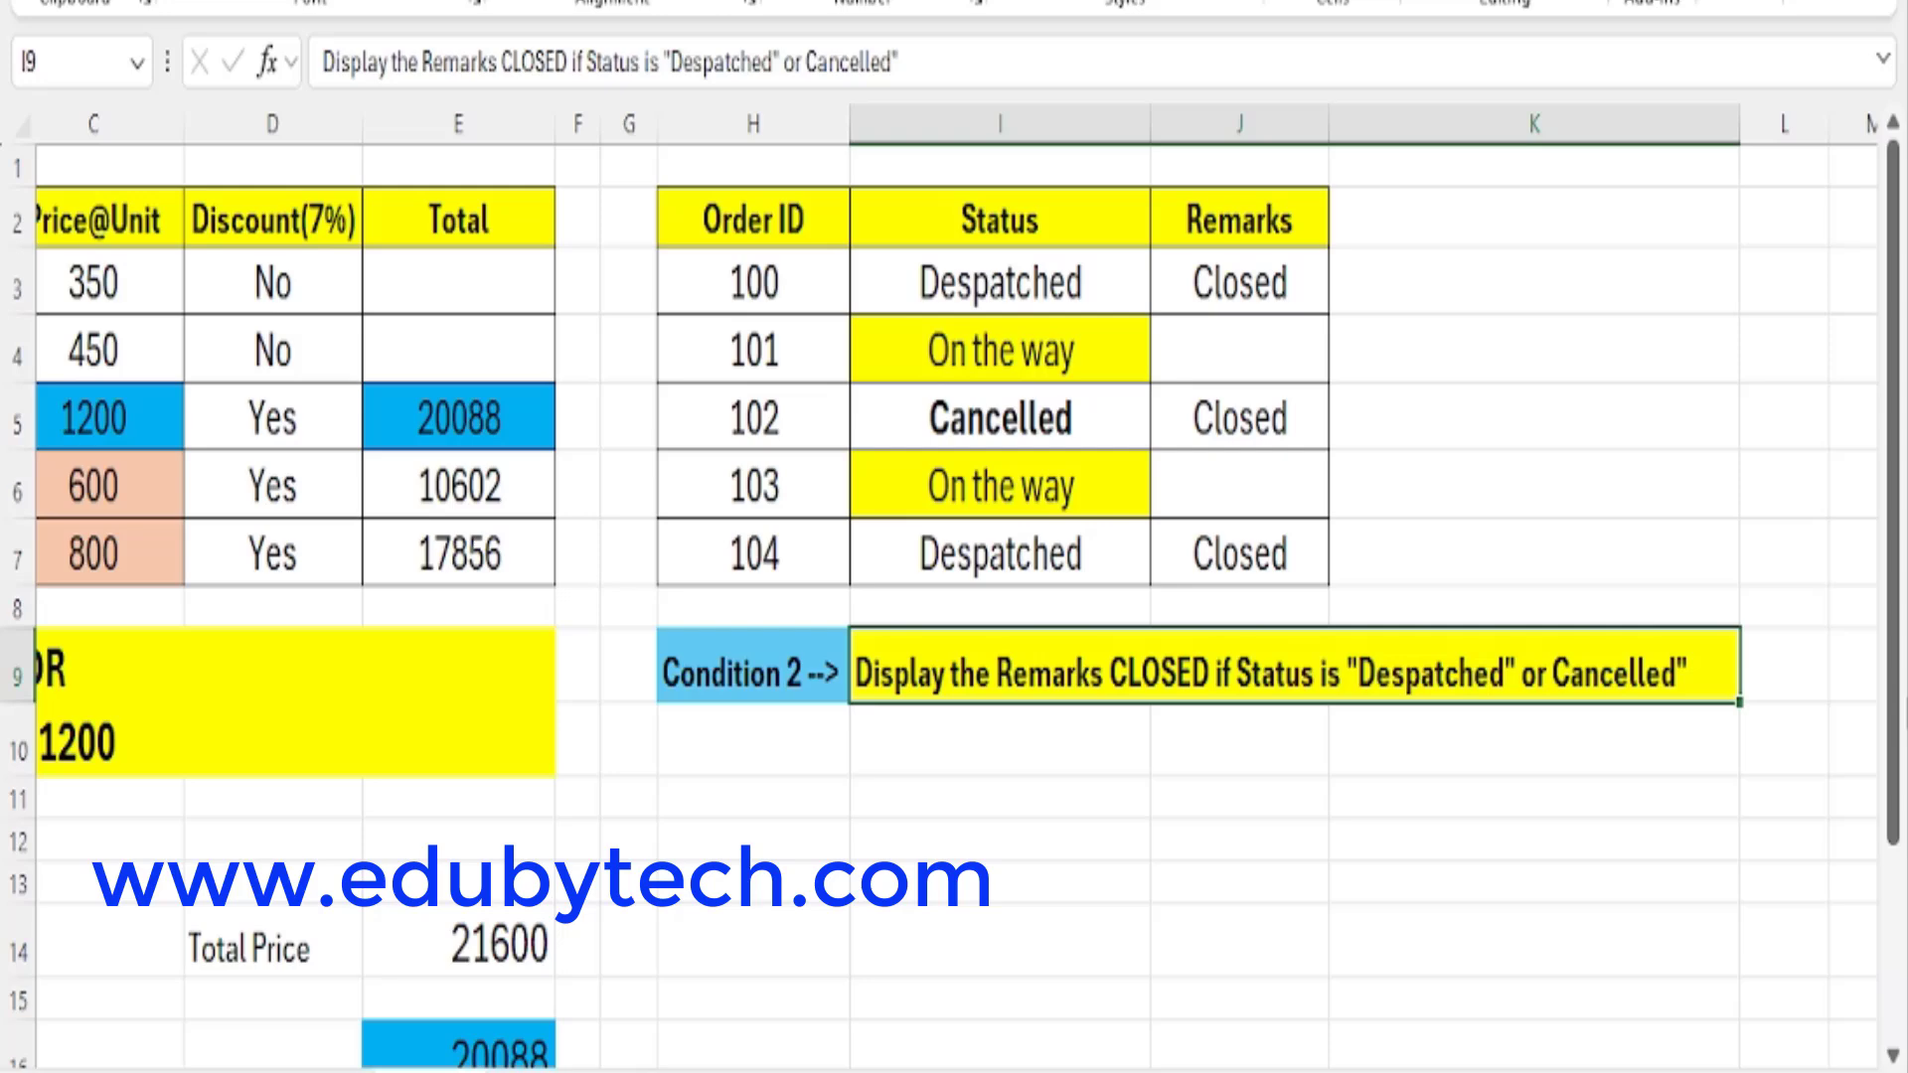
pyautogui.click(978, 298)
pyautogui.click(1282, 283)
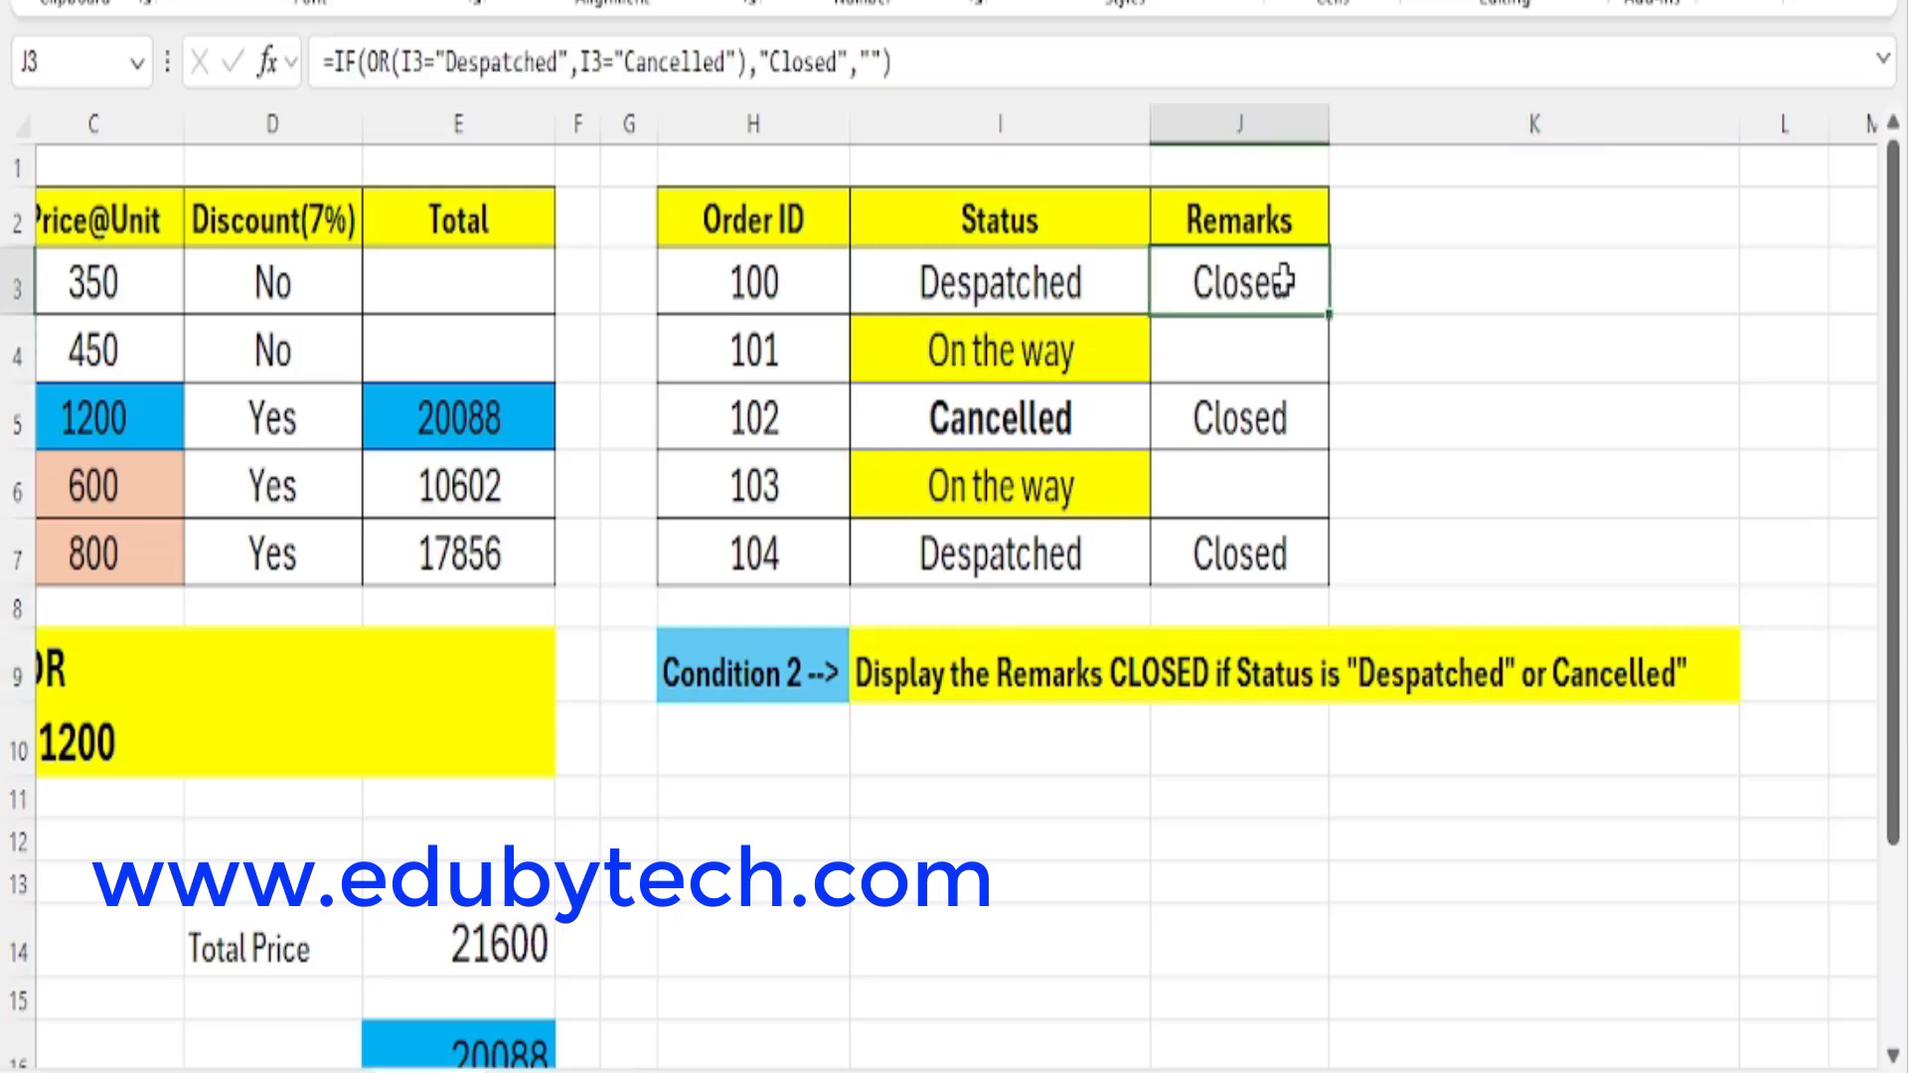
pyautogui.click(1007, 422)
pyautogui.click(1248, 437)
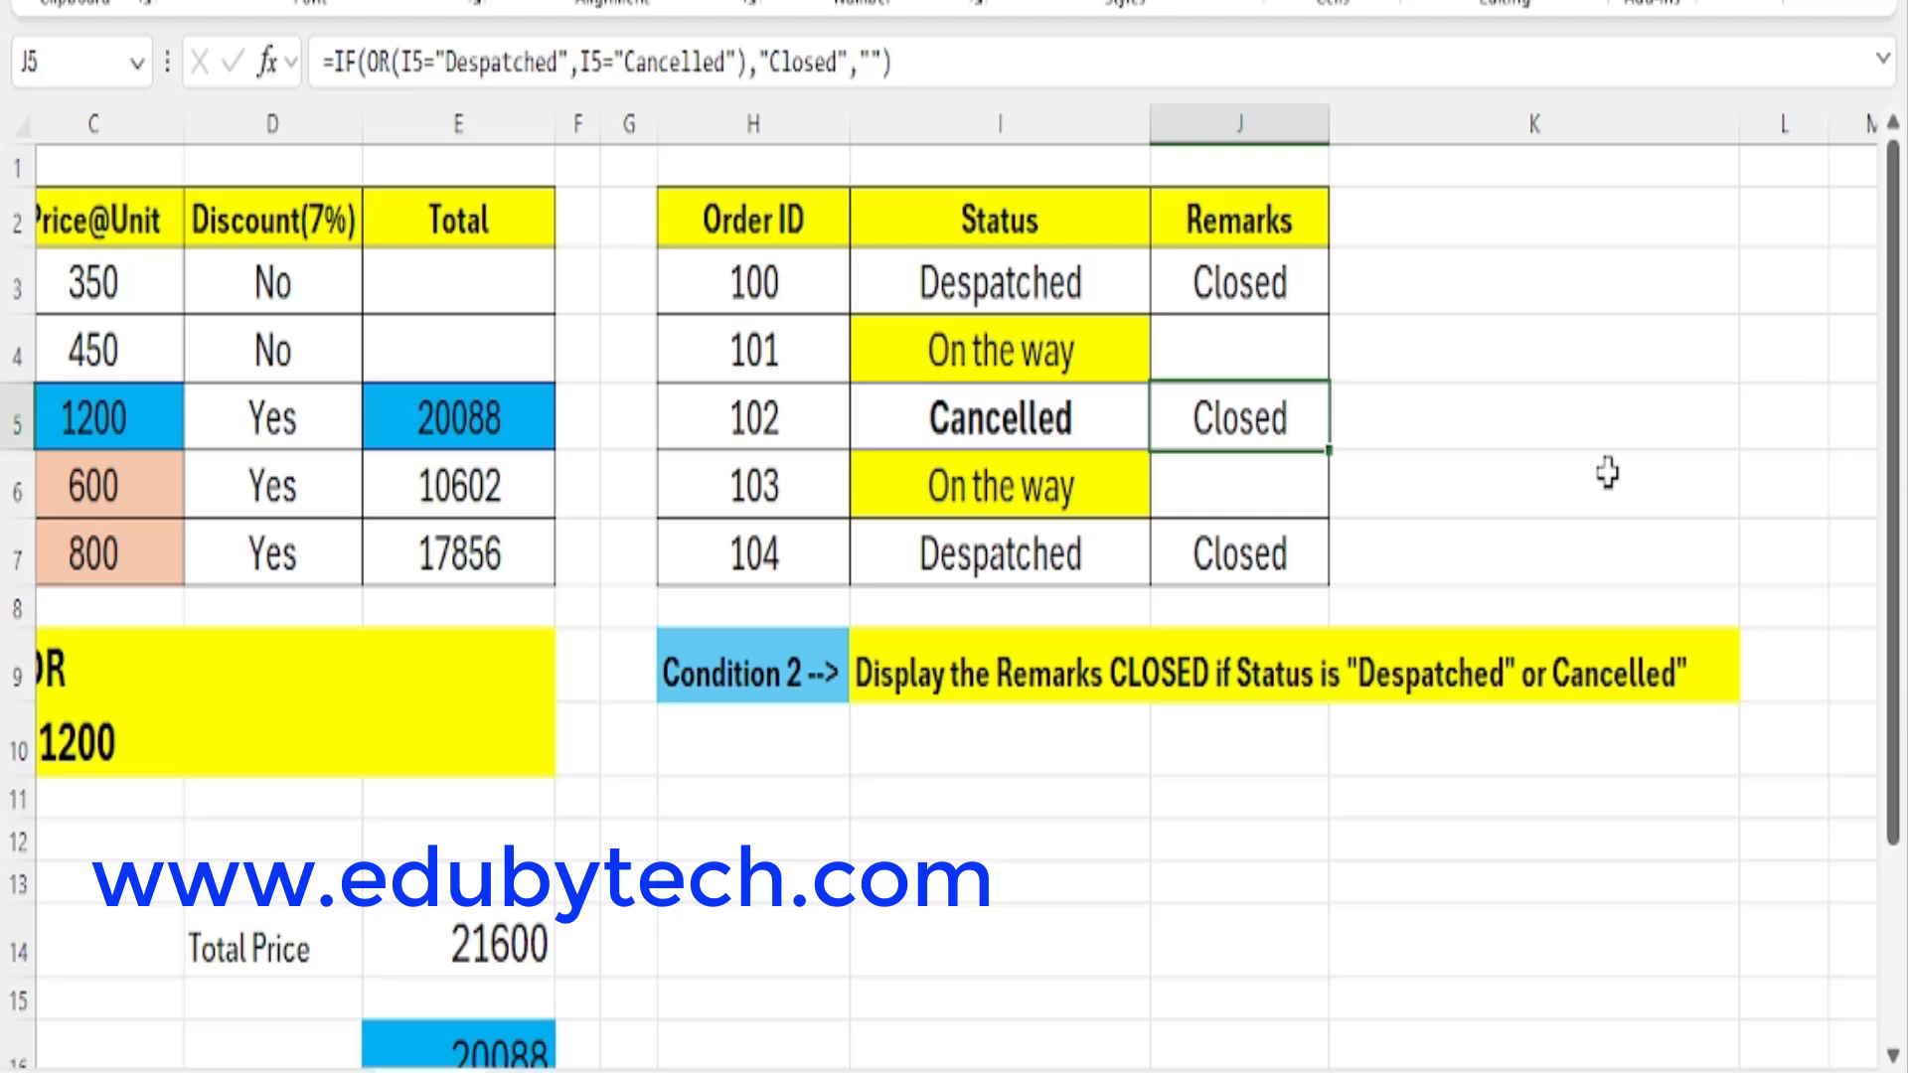
# Clear the existing Remarks formulas in J3:J7.
pyautogui.moveTo(1279, 536); pyautogui.dragTo(1260, 558)
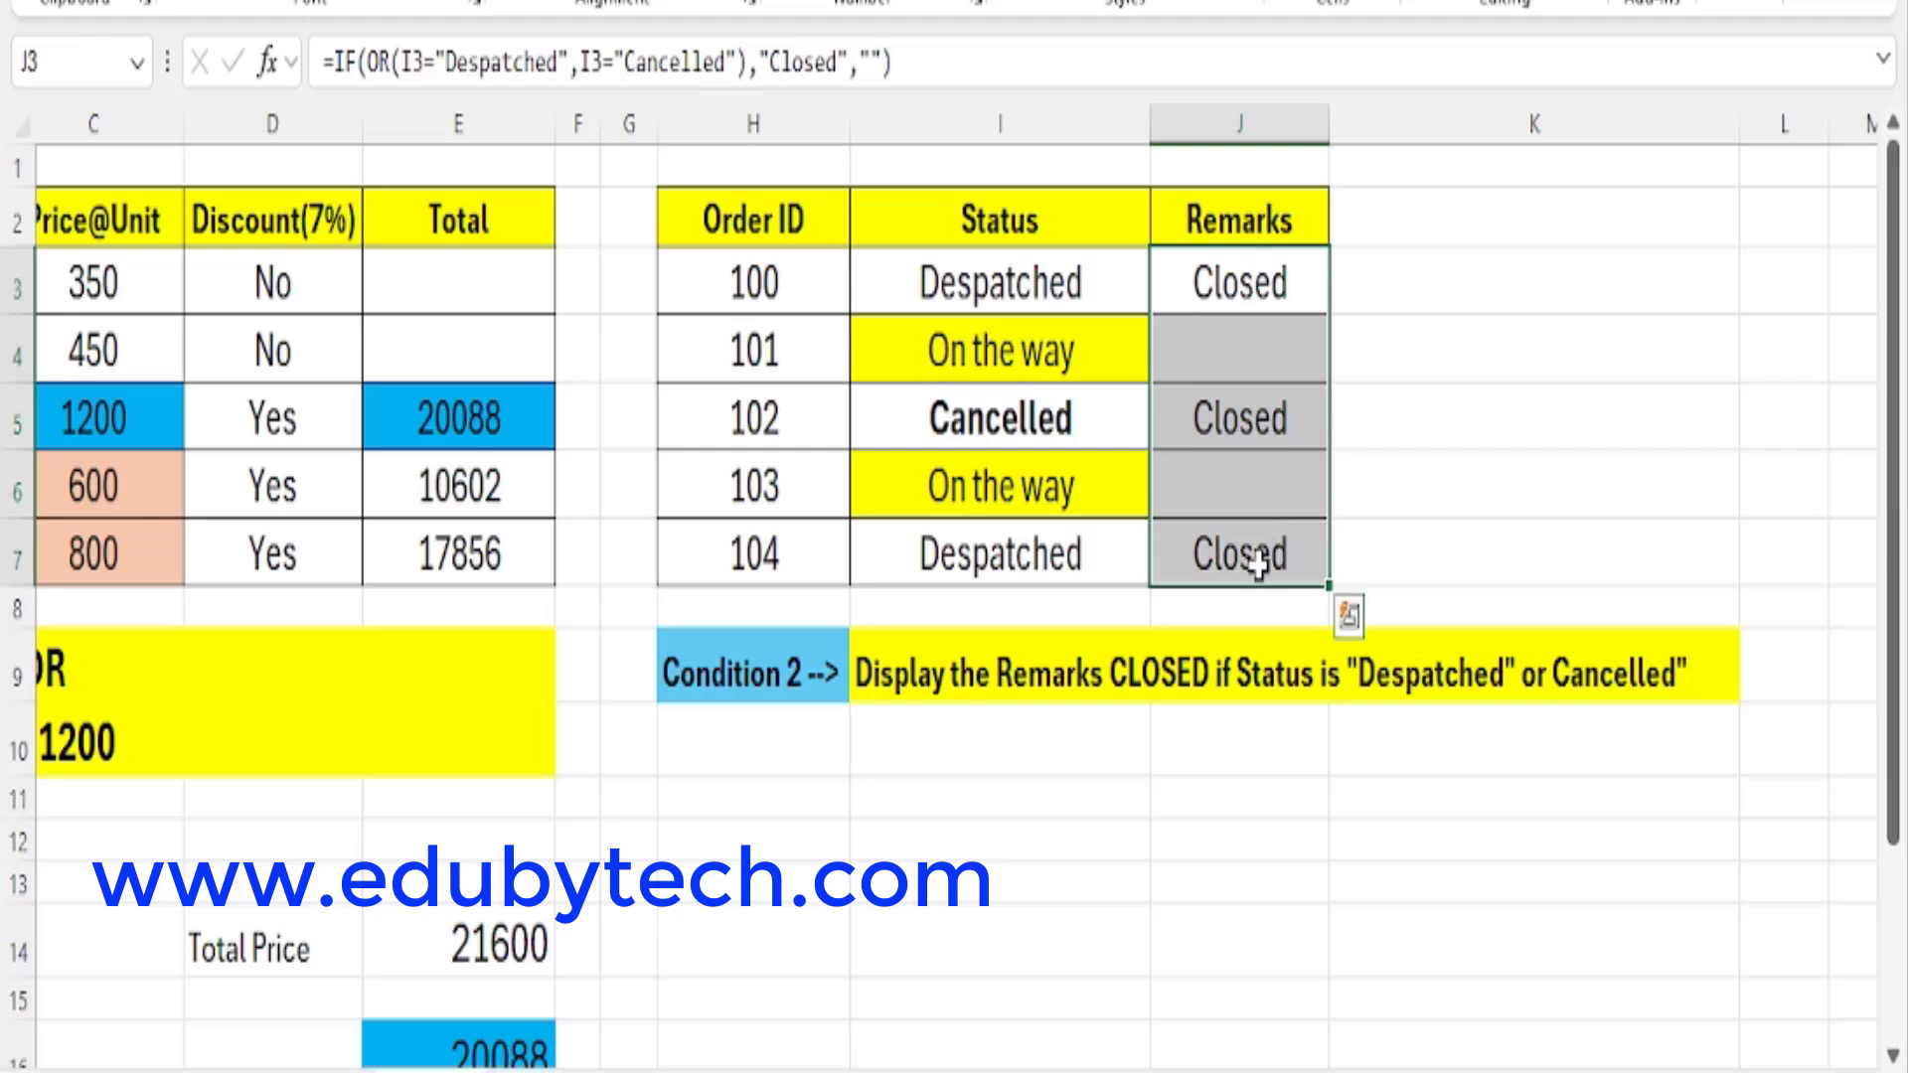
pyautogui.press('Delete')
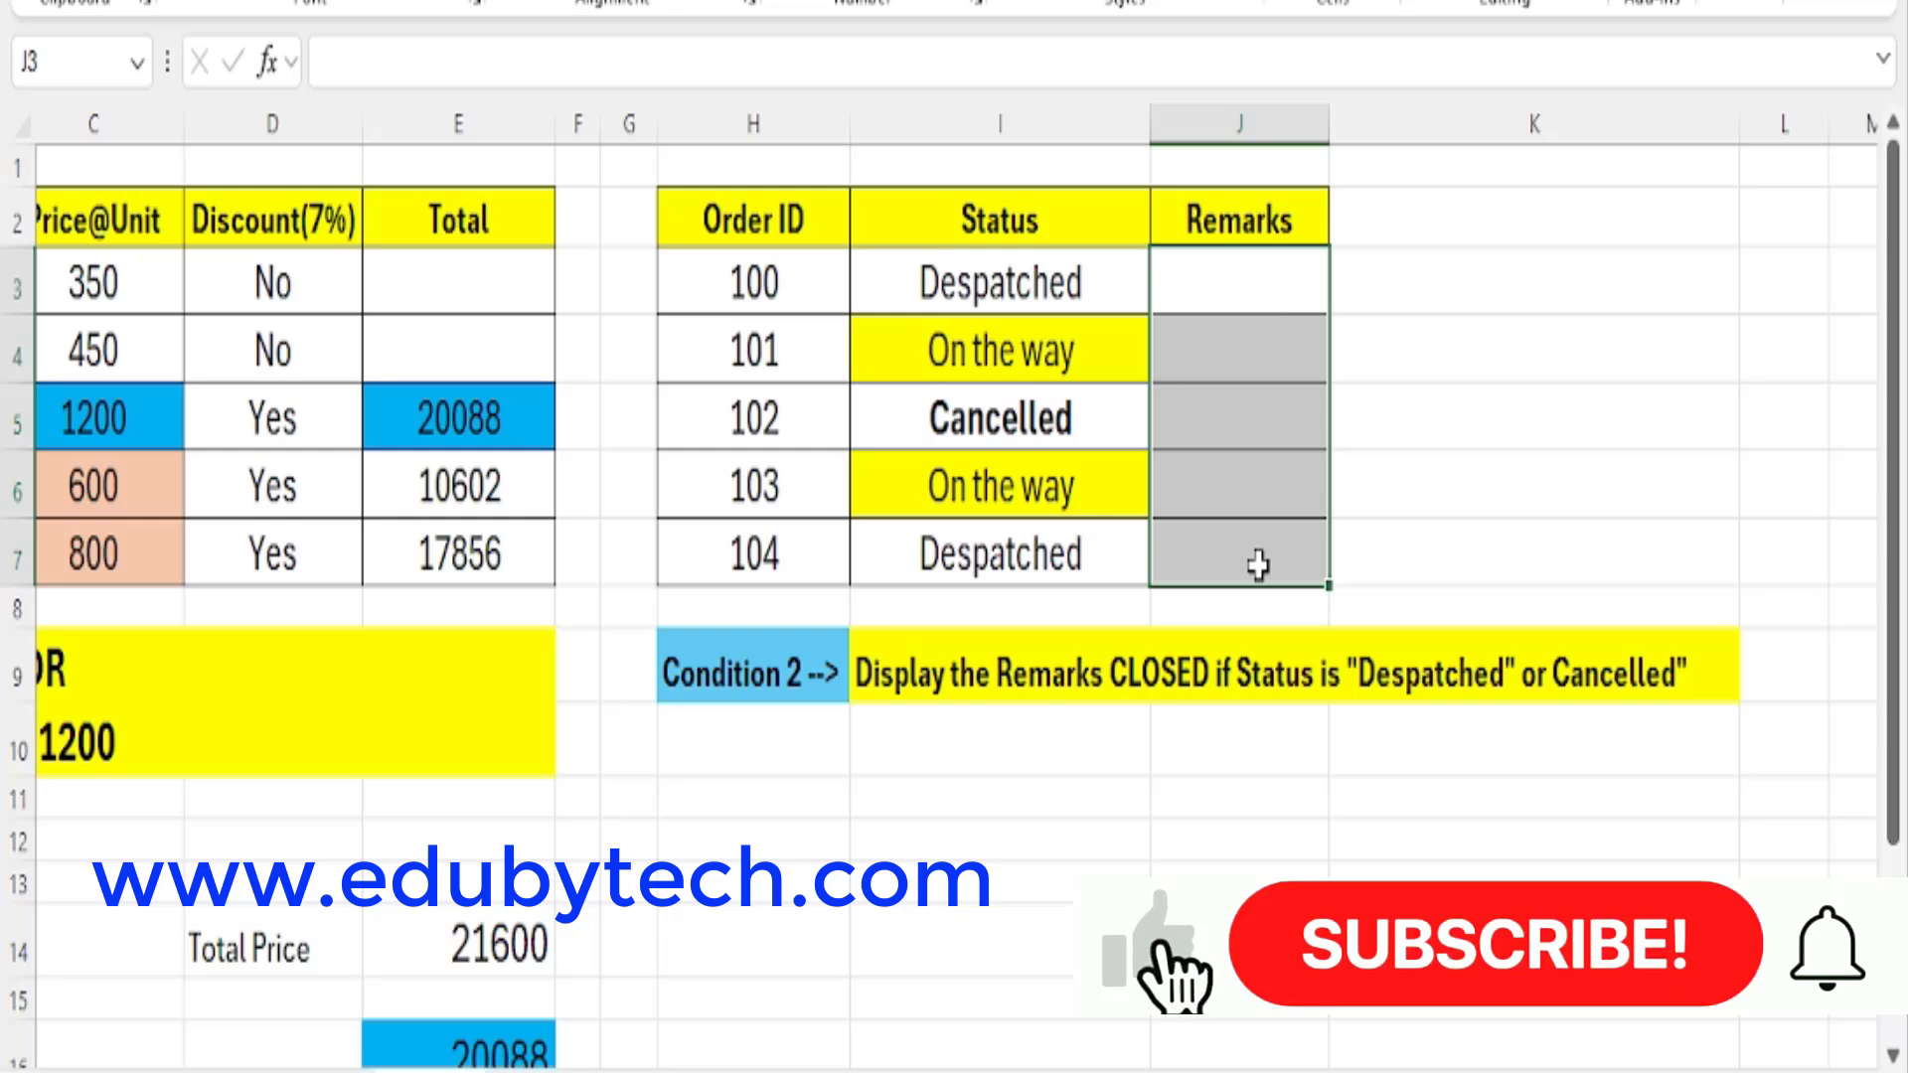
# Start a Remarks formula in J3 with IF and a nested OR whose first test is I3="Despatched".
pyautogui.click(1236, 289)
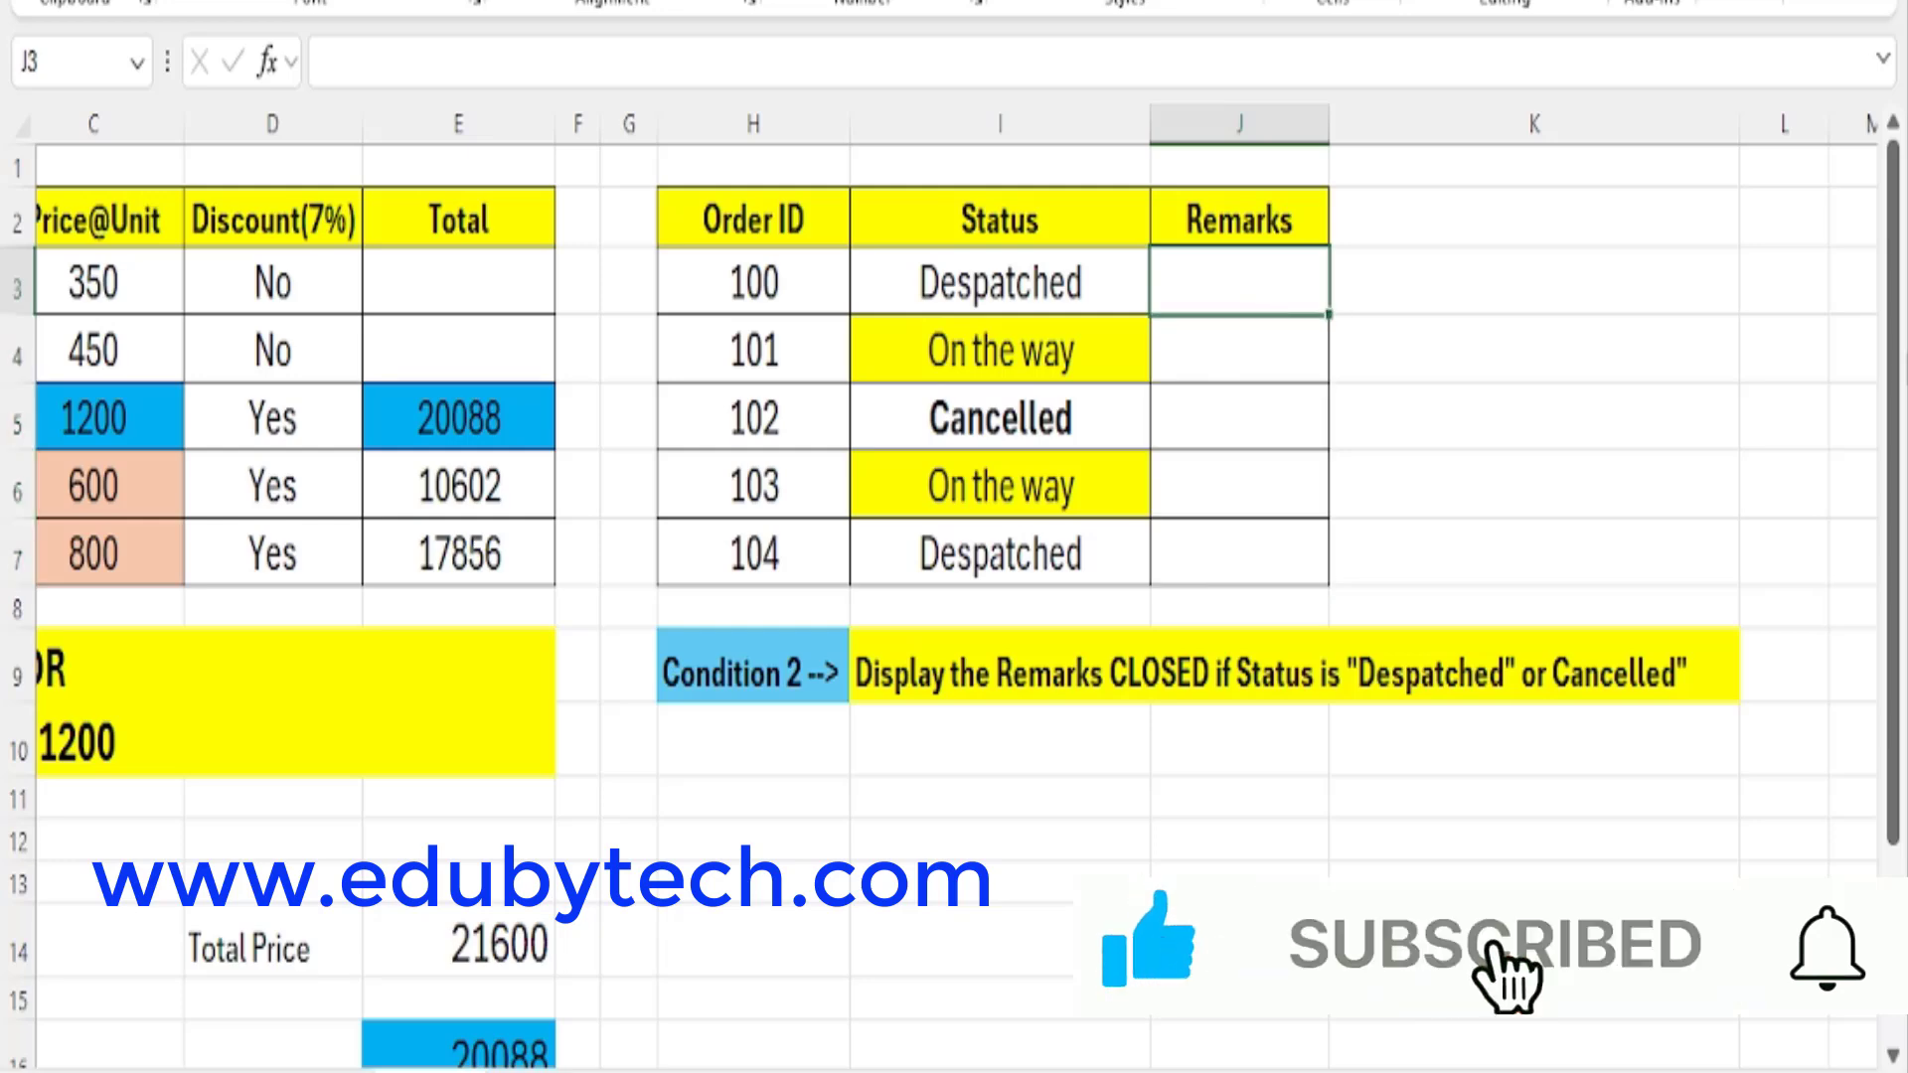
pyautogui.write('=')
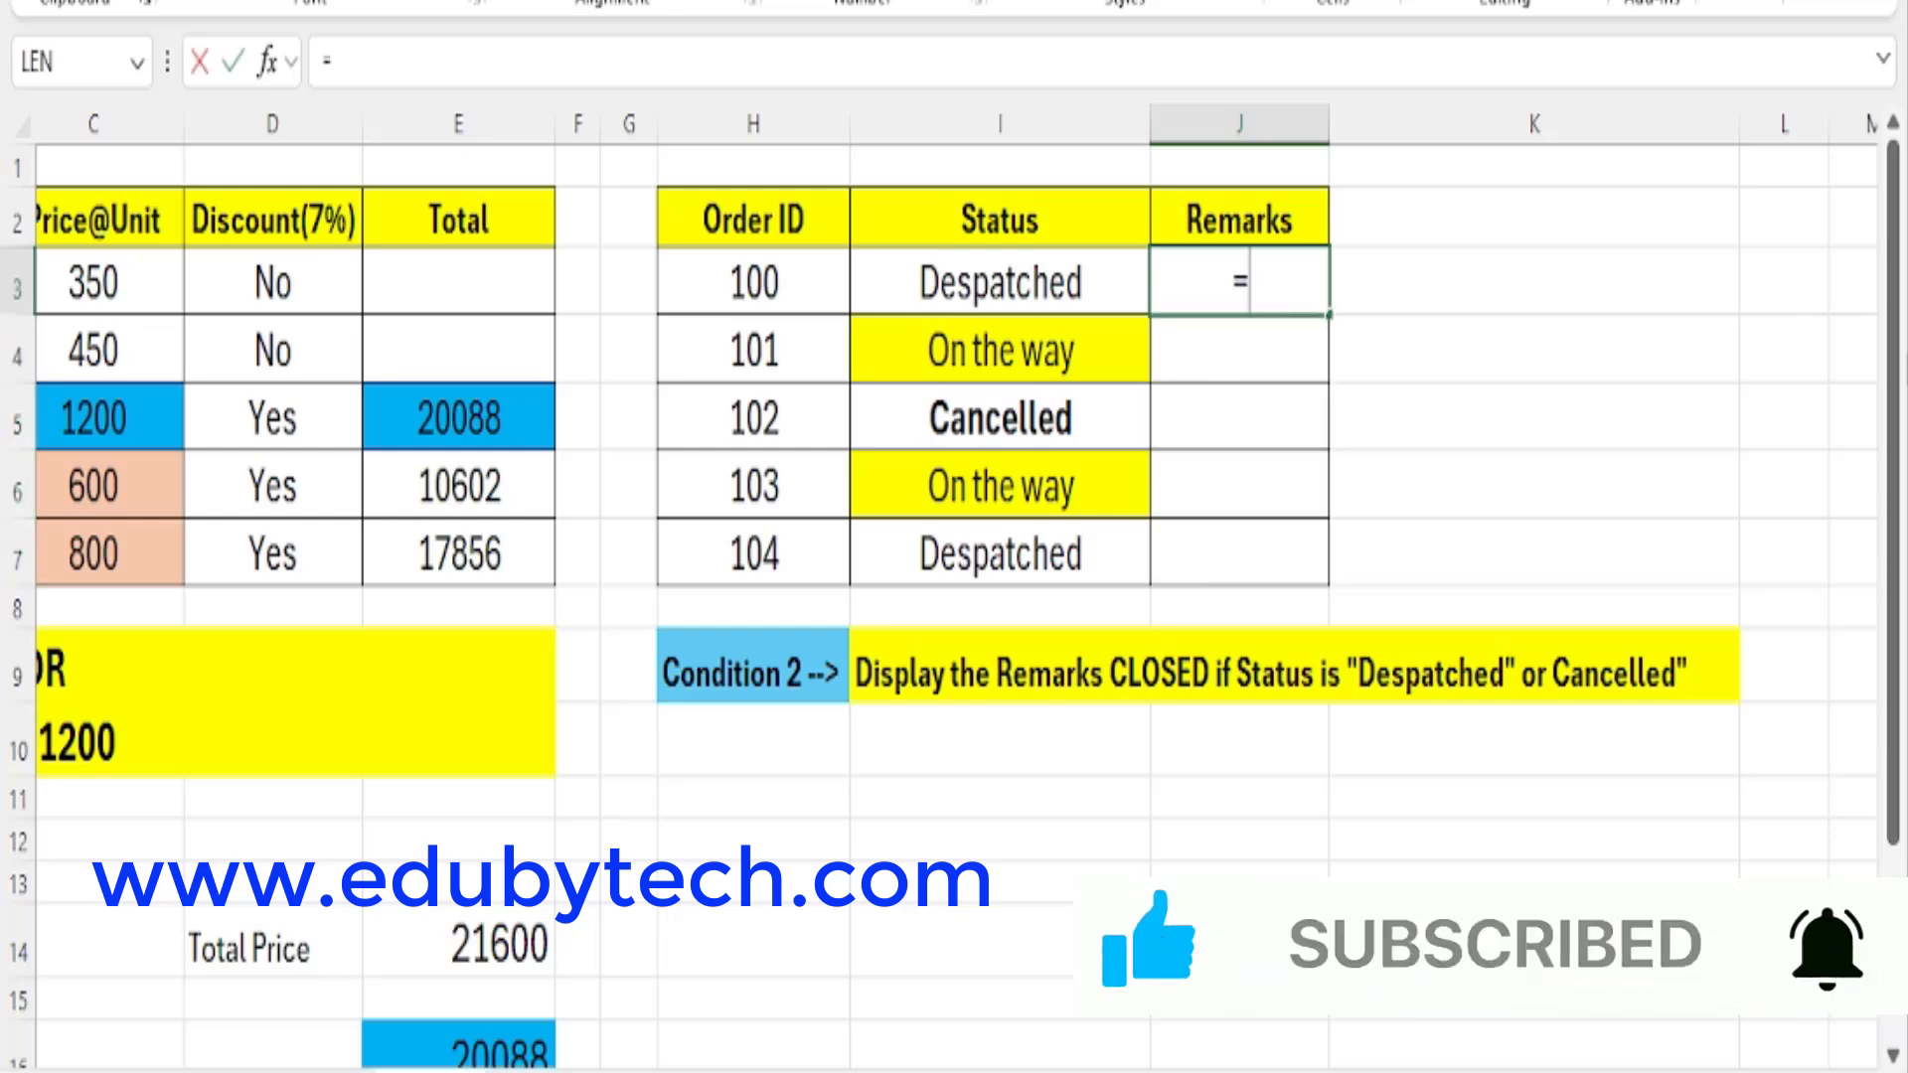
pyautogui.write('IF')
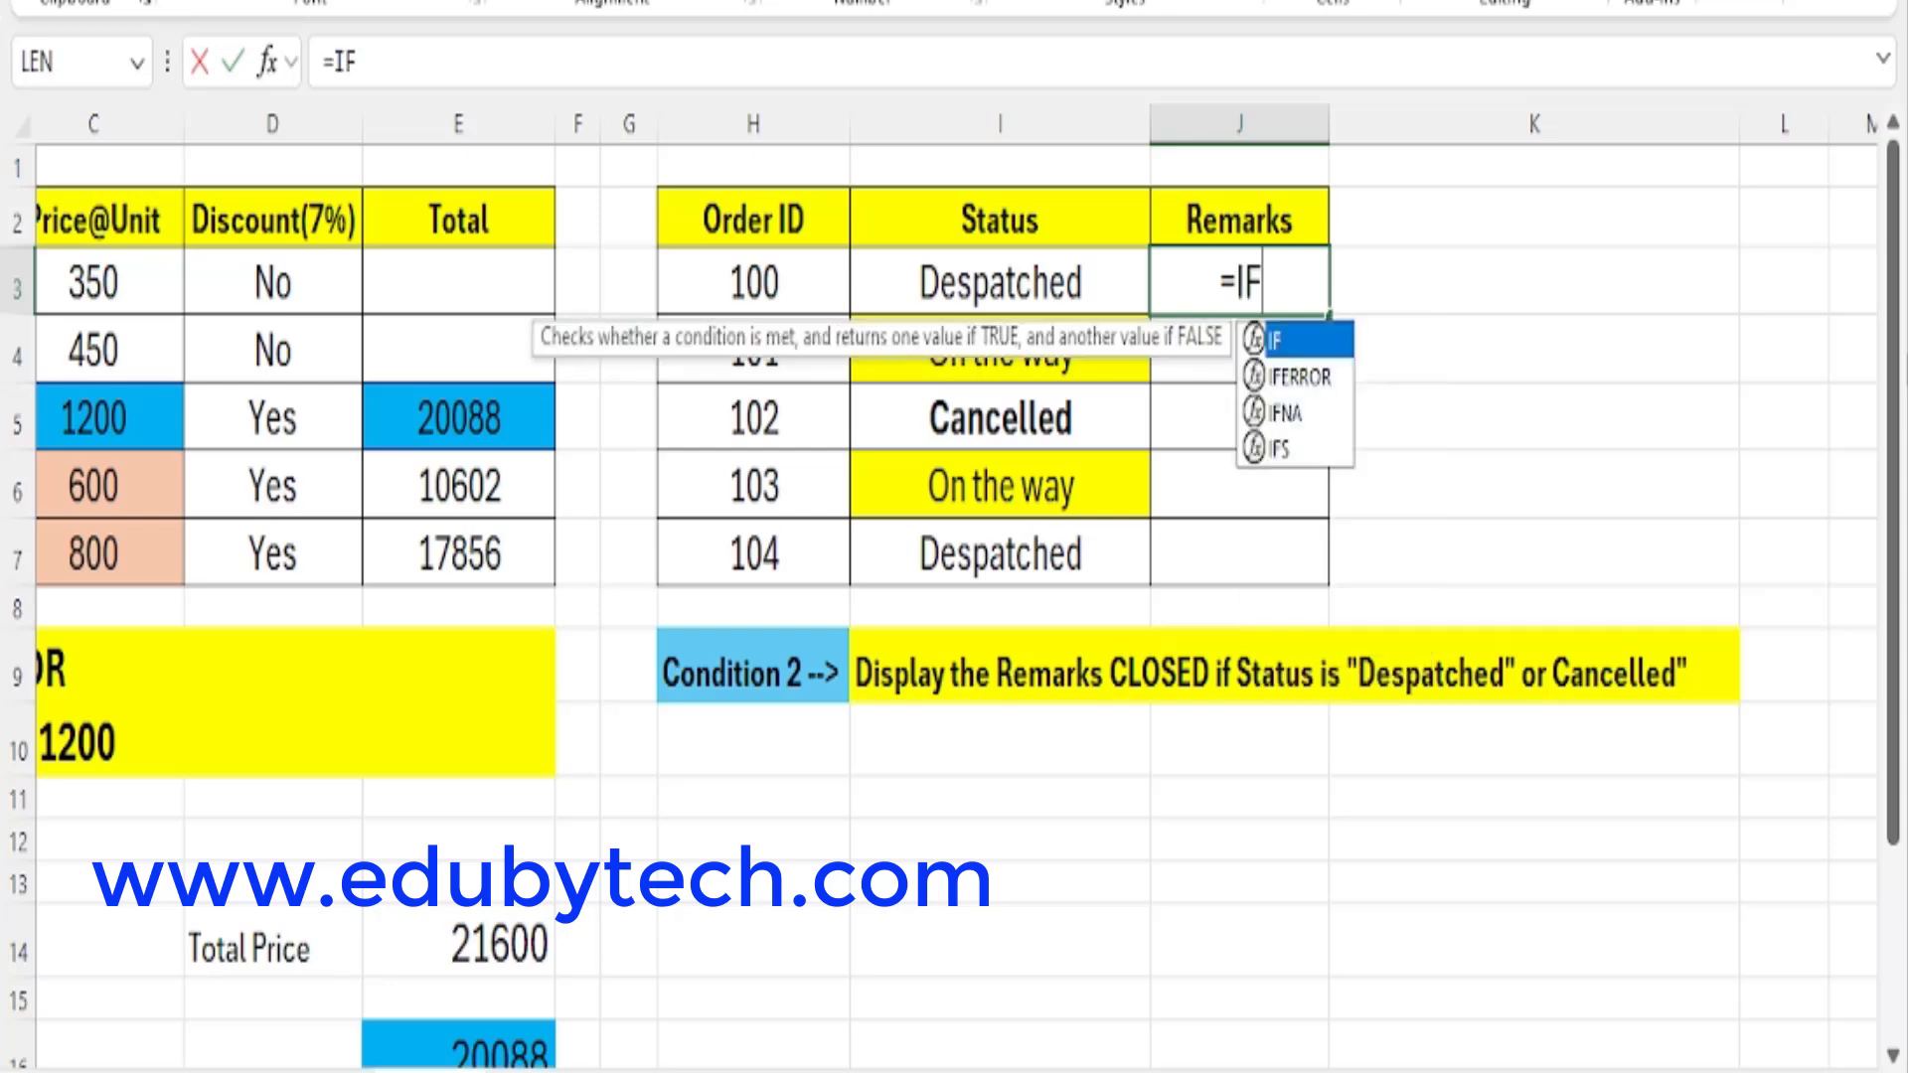
pyautogui.write('(')
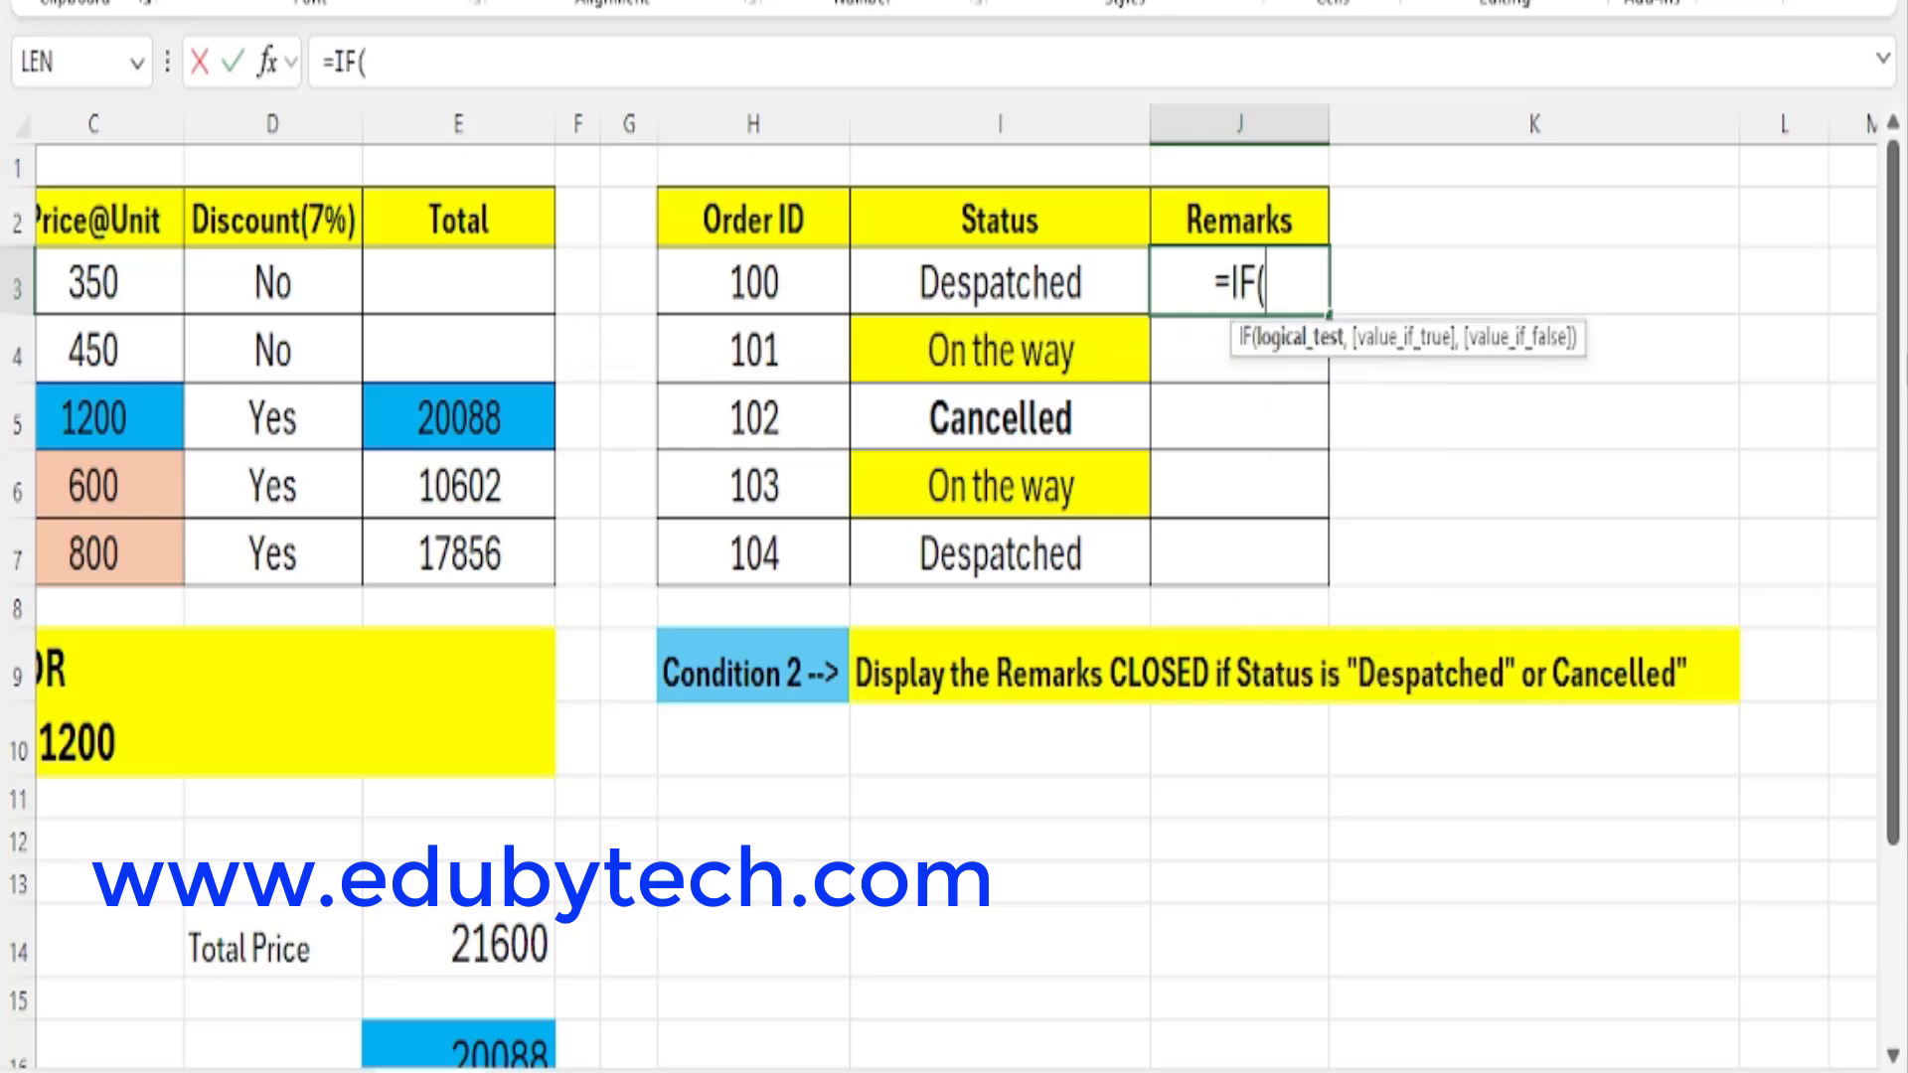
pyautogui.write('OR')
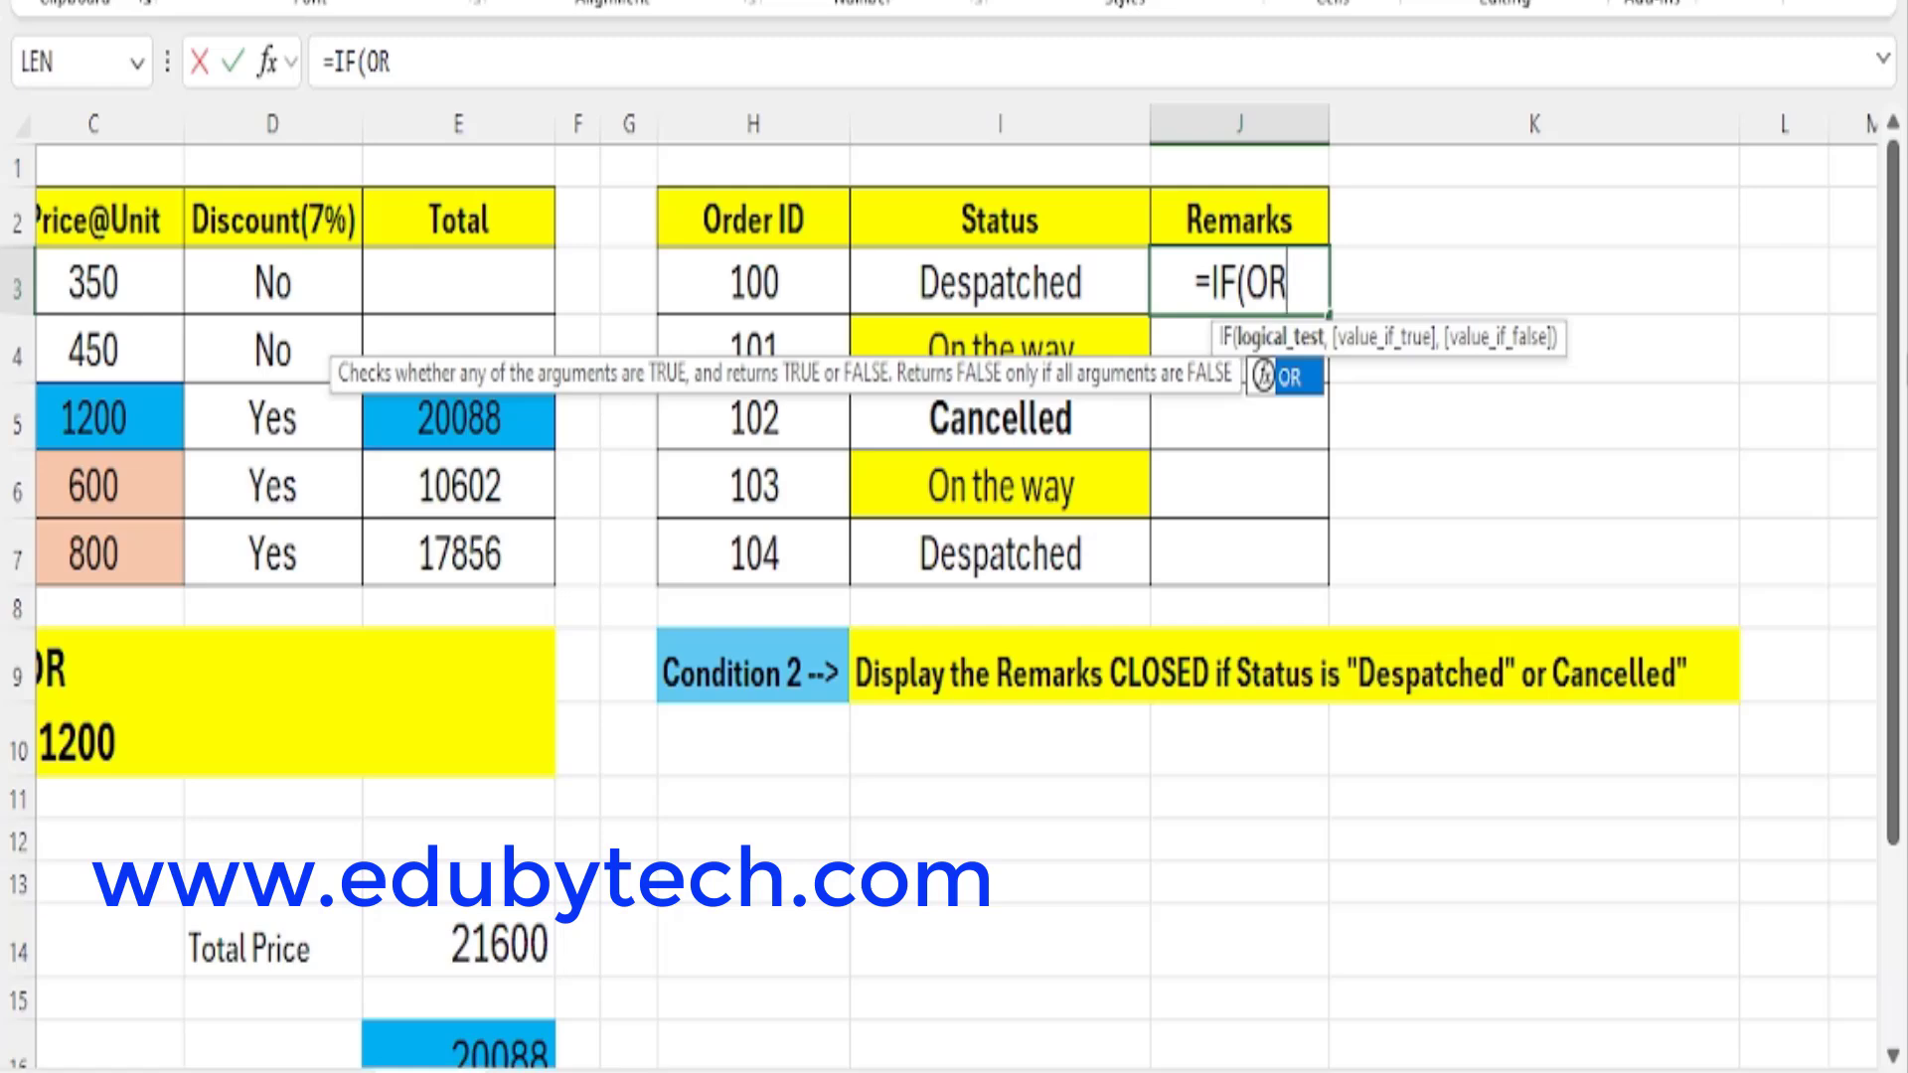
pyautogui.write('(')
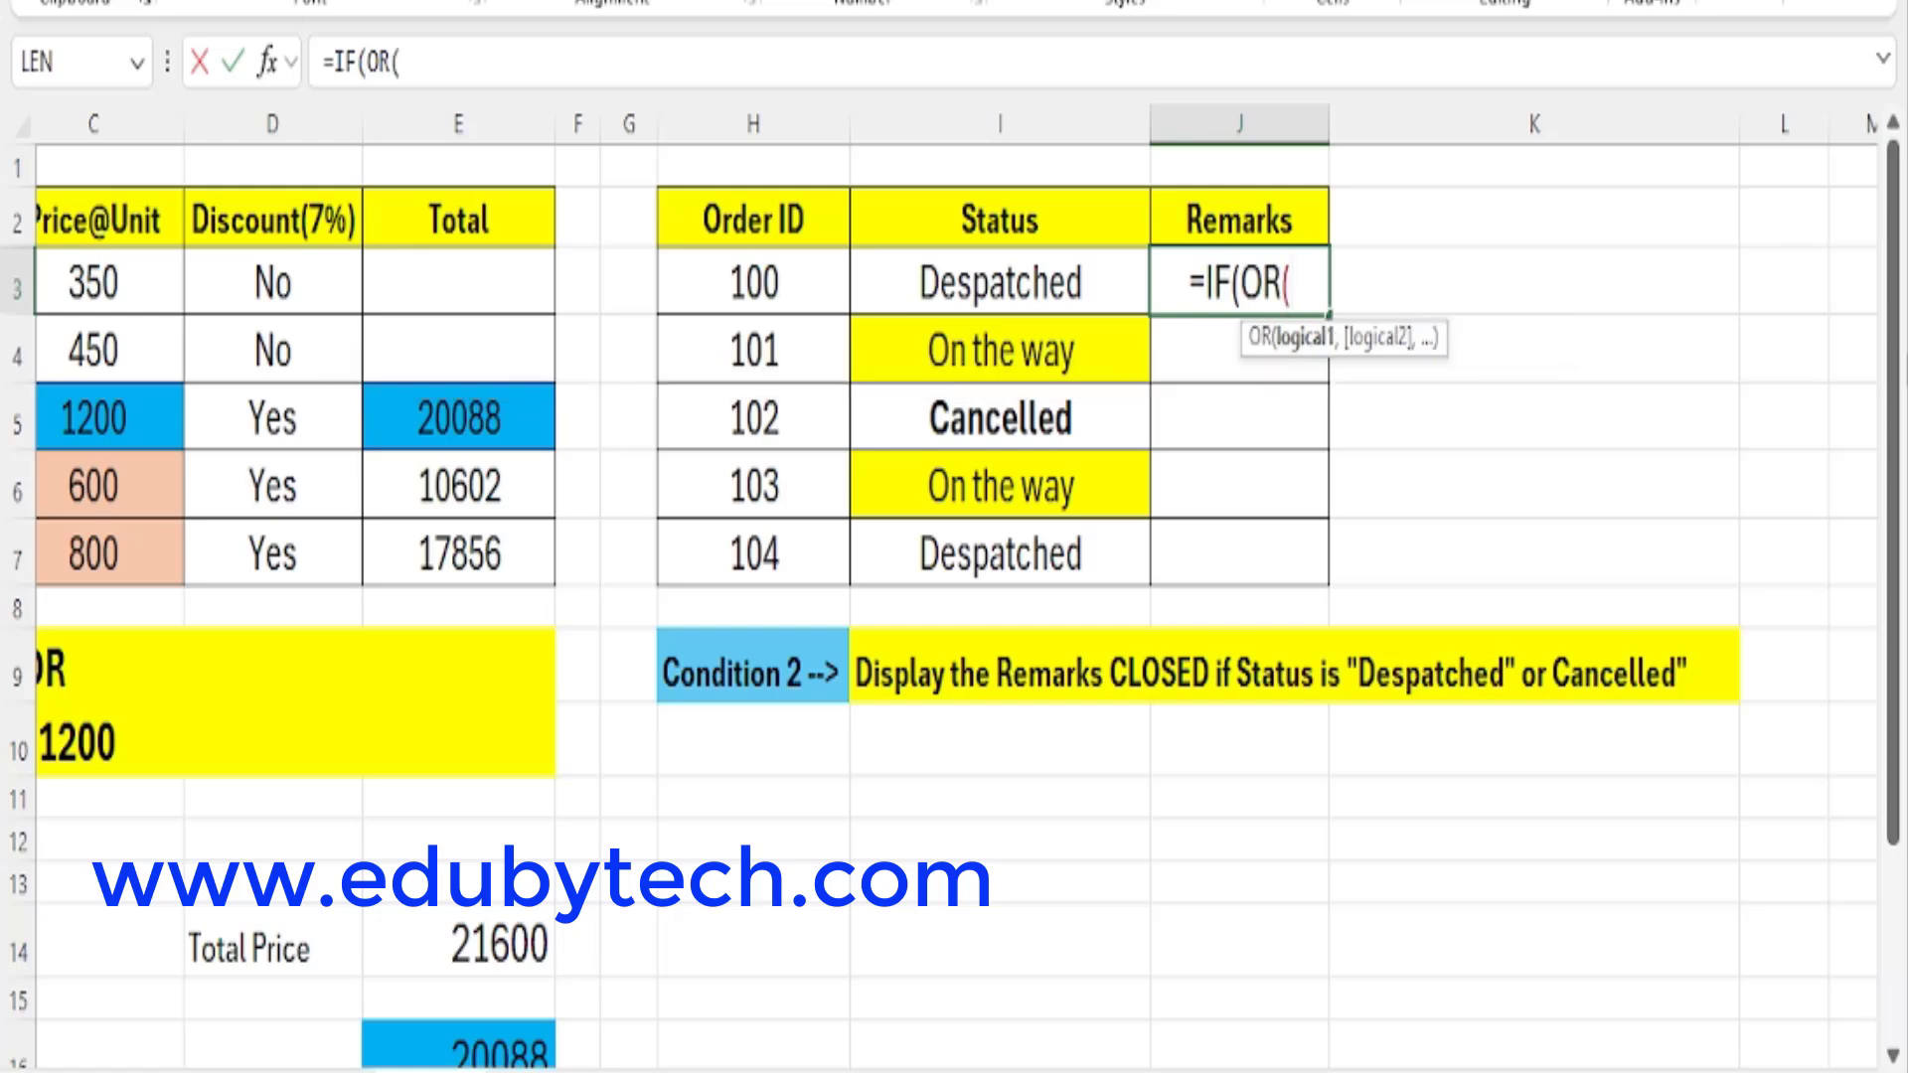
pyautogui.click(1014, 302)
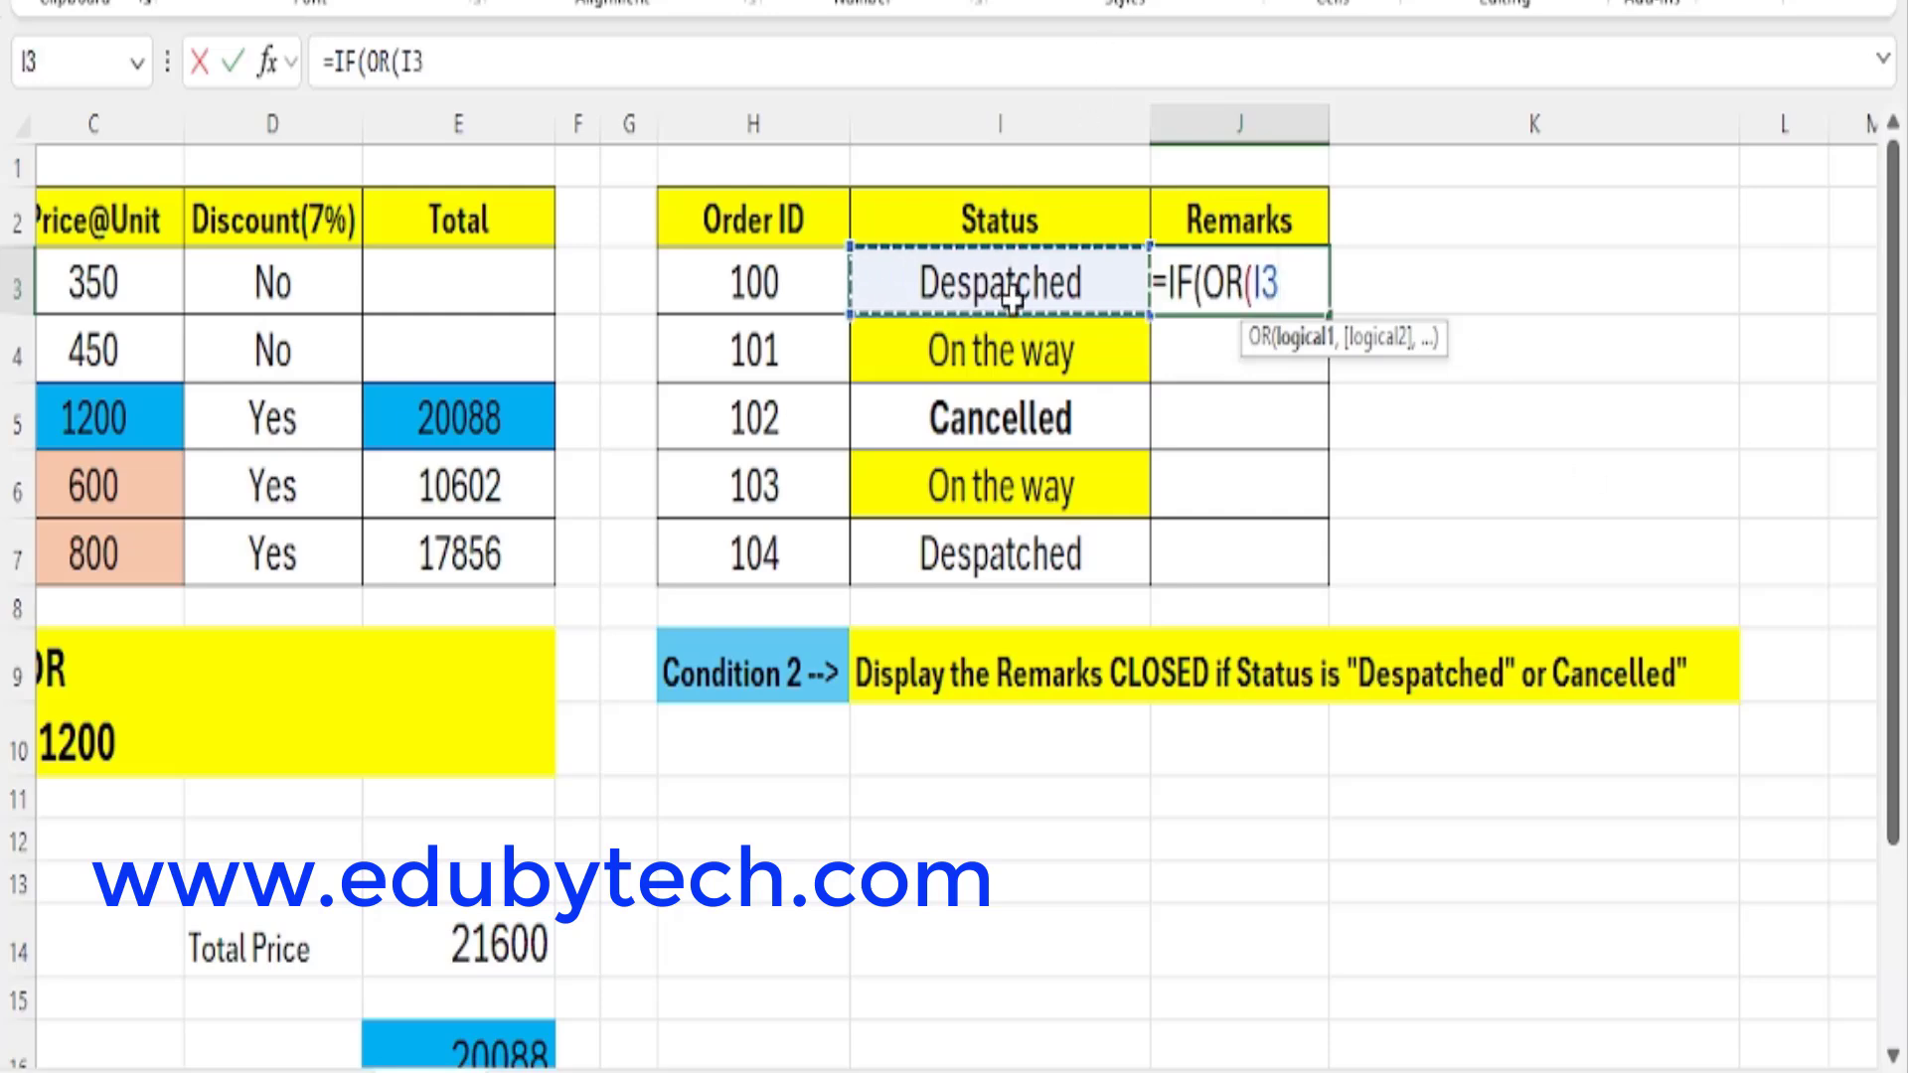
pyautogui.write('=')
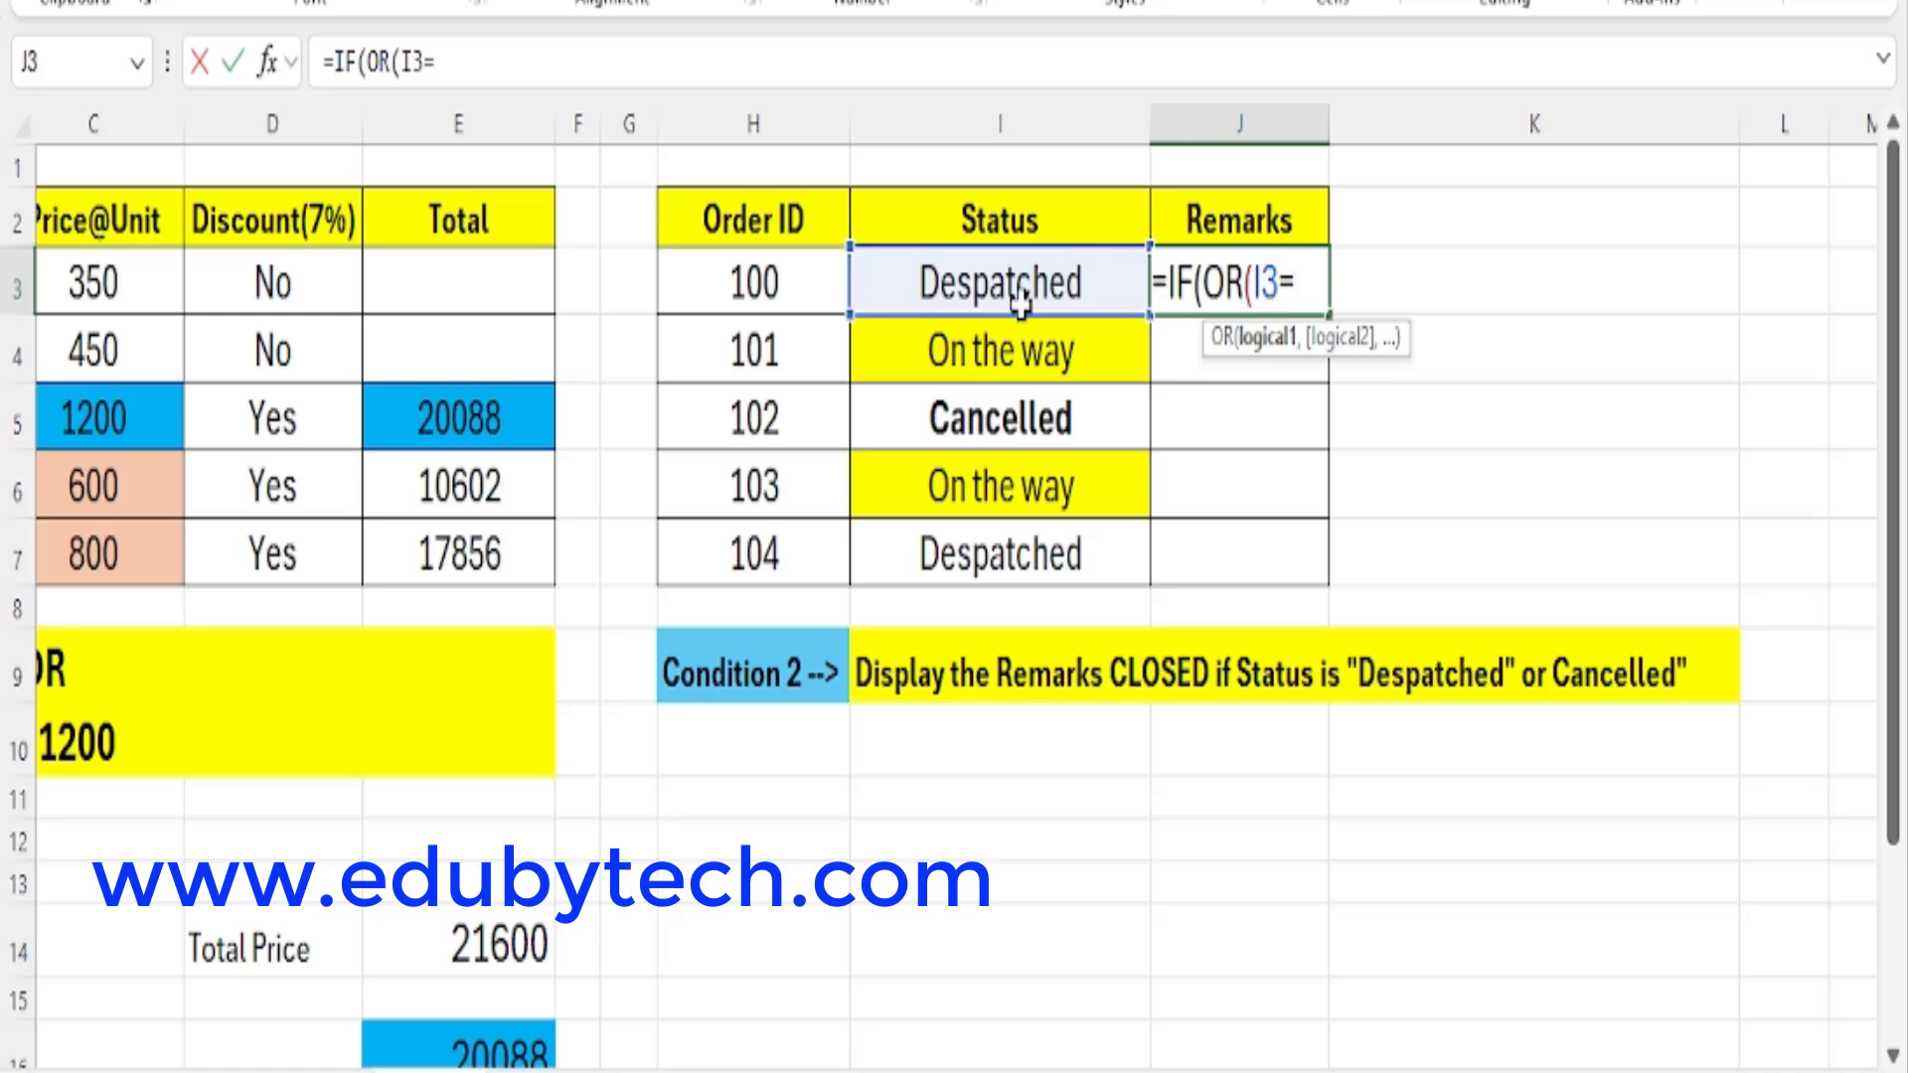
pyautogui.write('"Des')
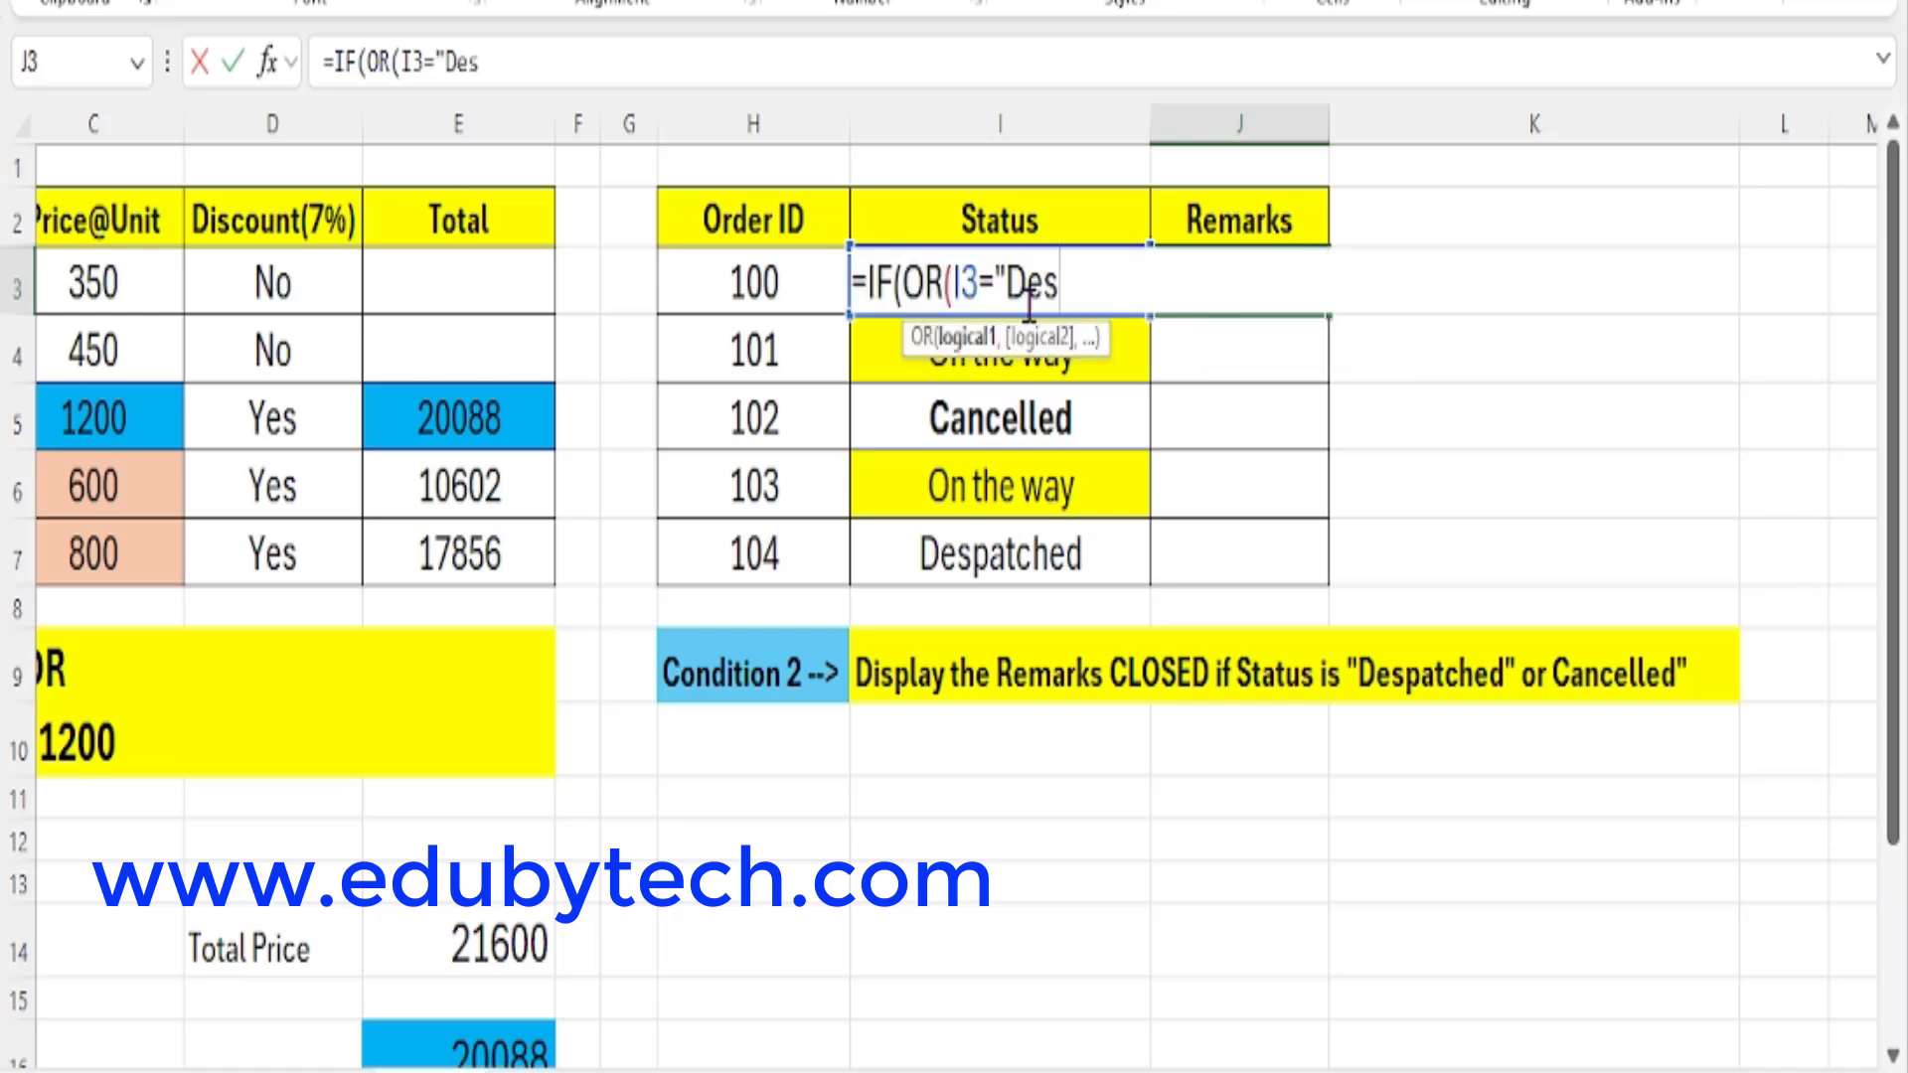
pyautogui.write('patc')
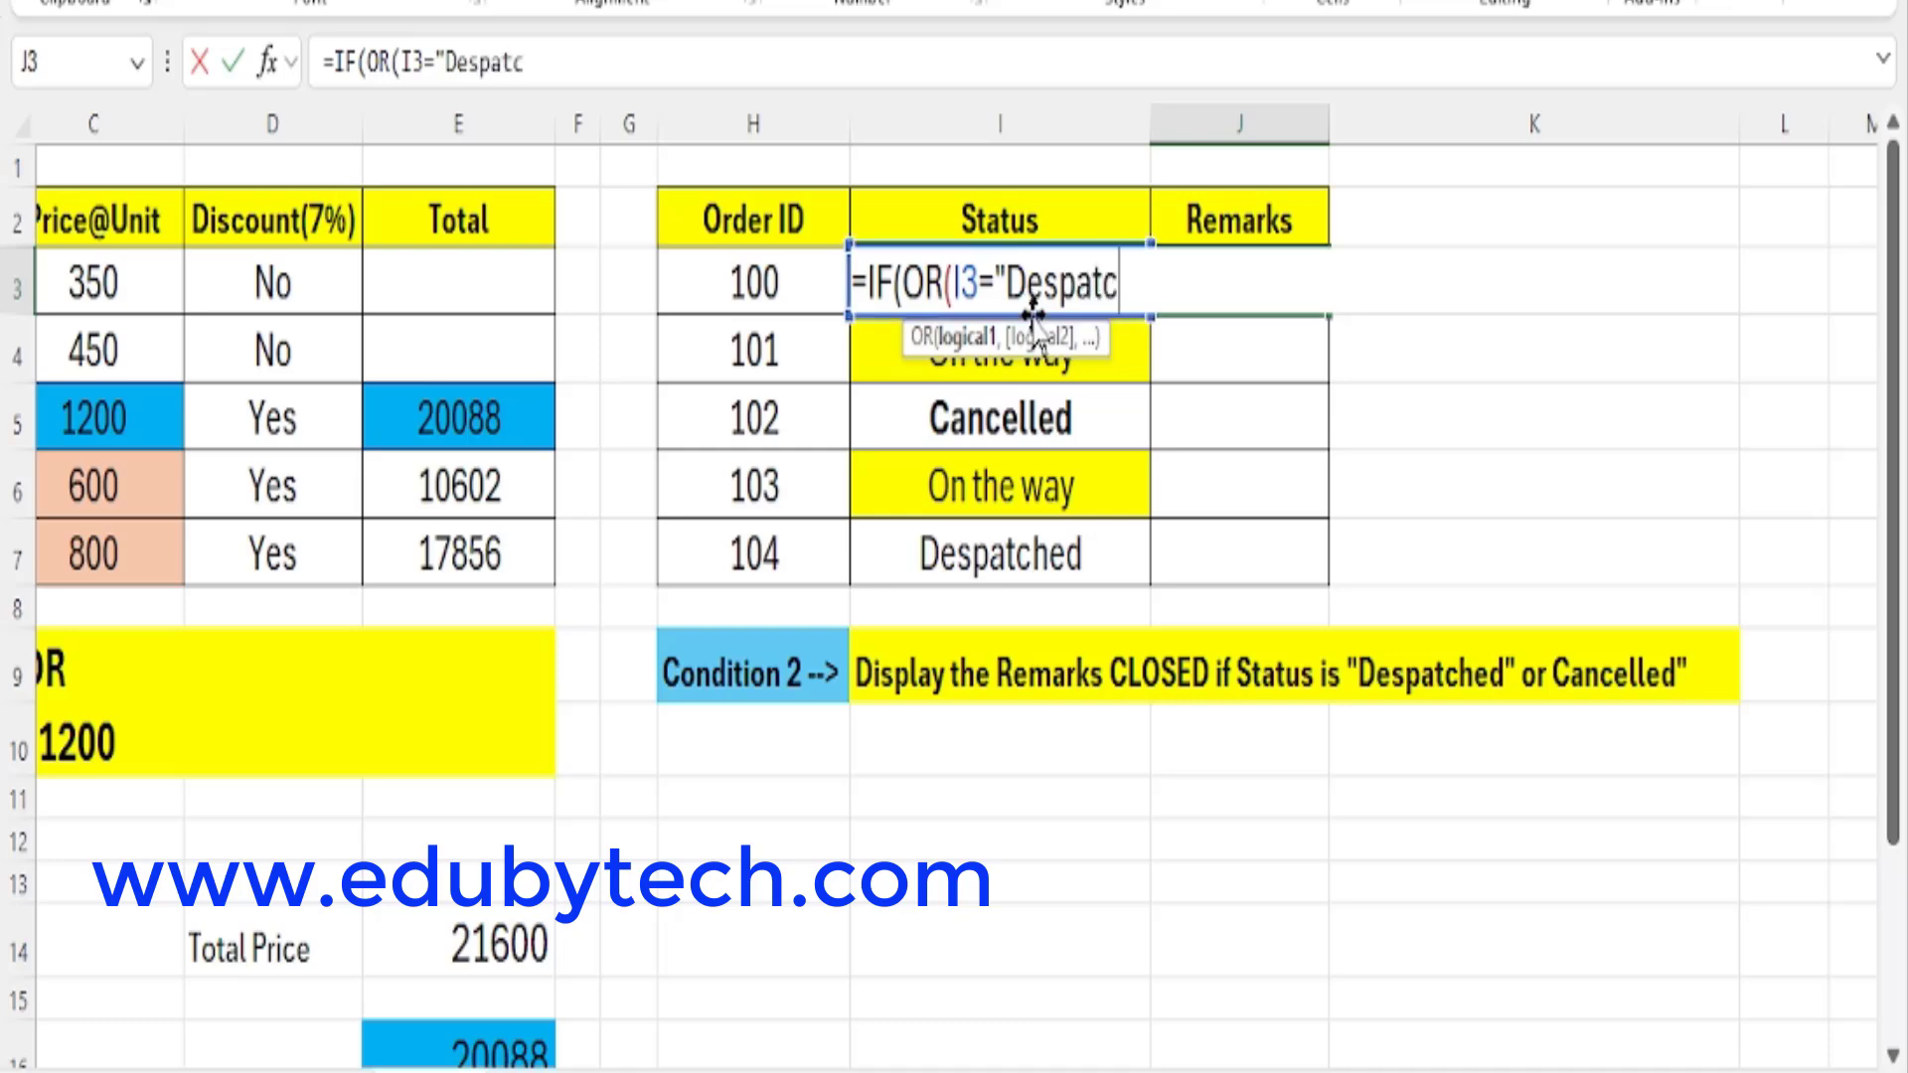
pyautogui.write('hed",')
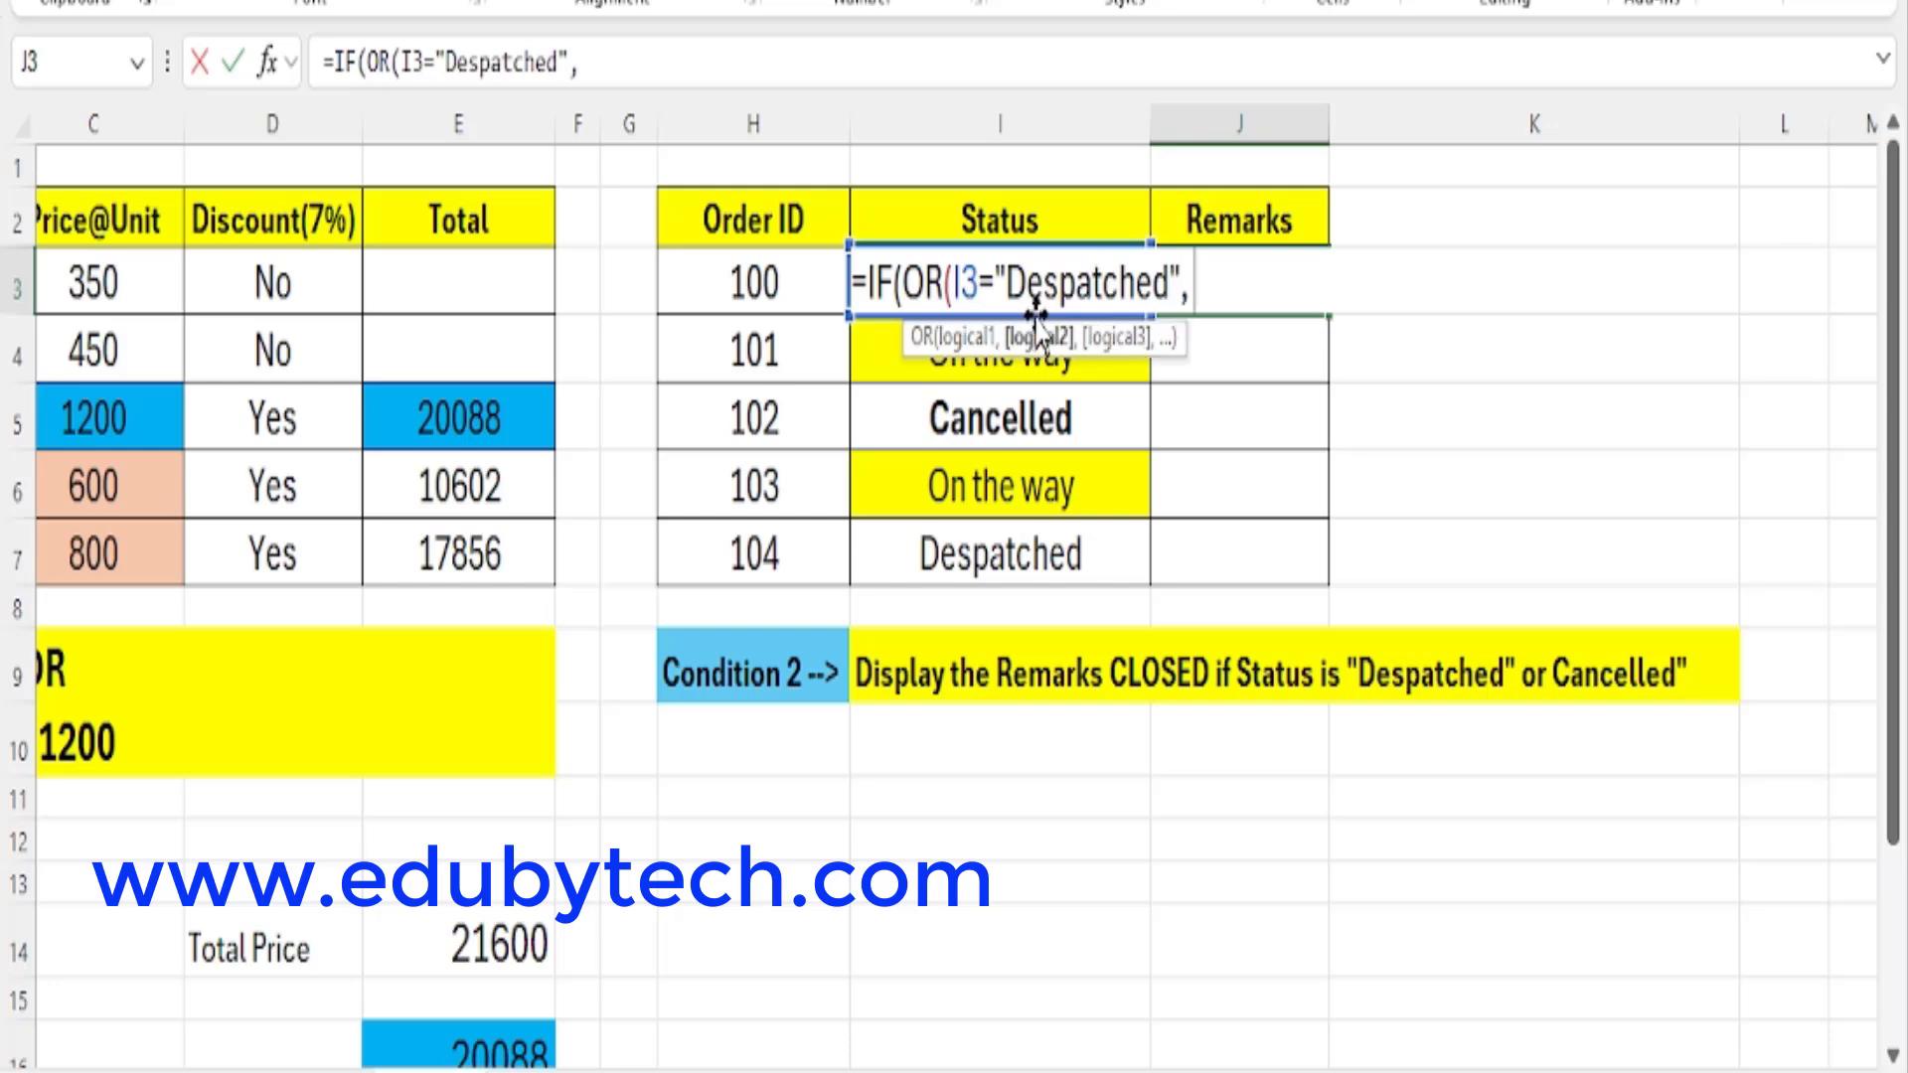
pyautogui.write(' I3')
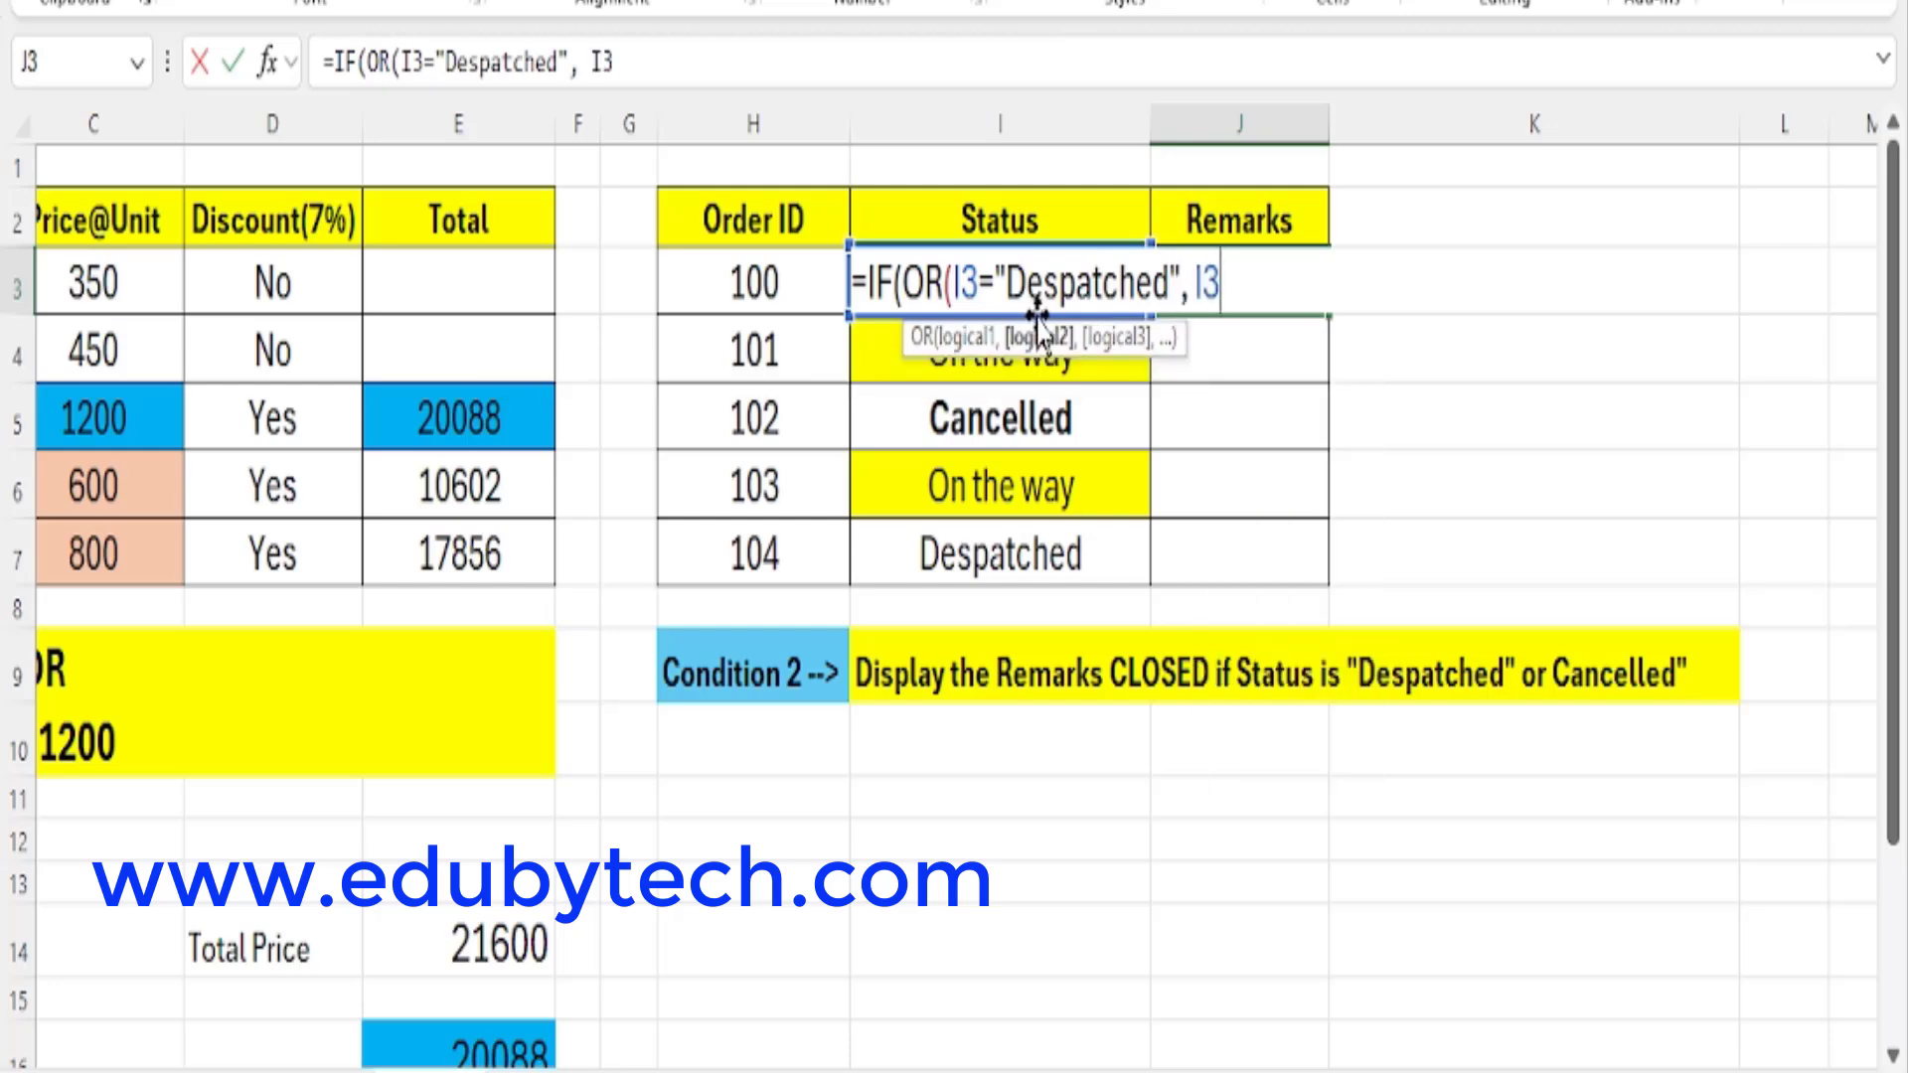
pyautogui.write('="')
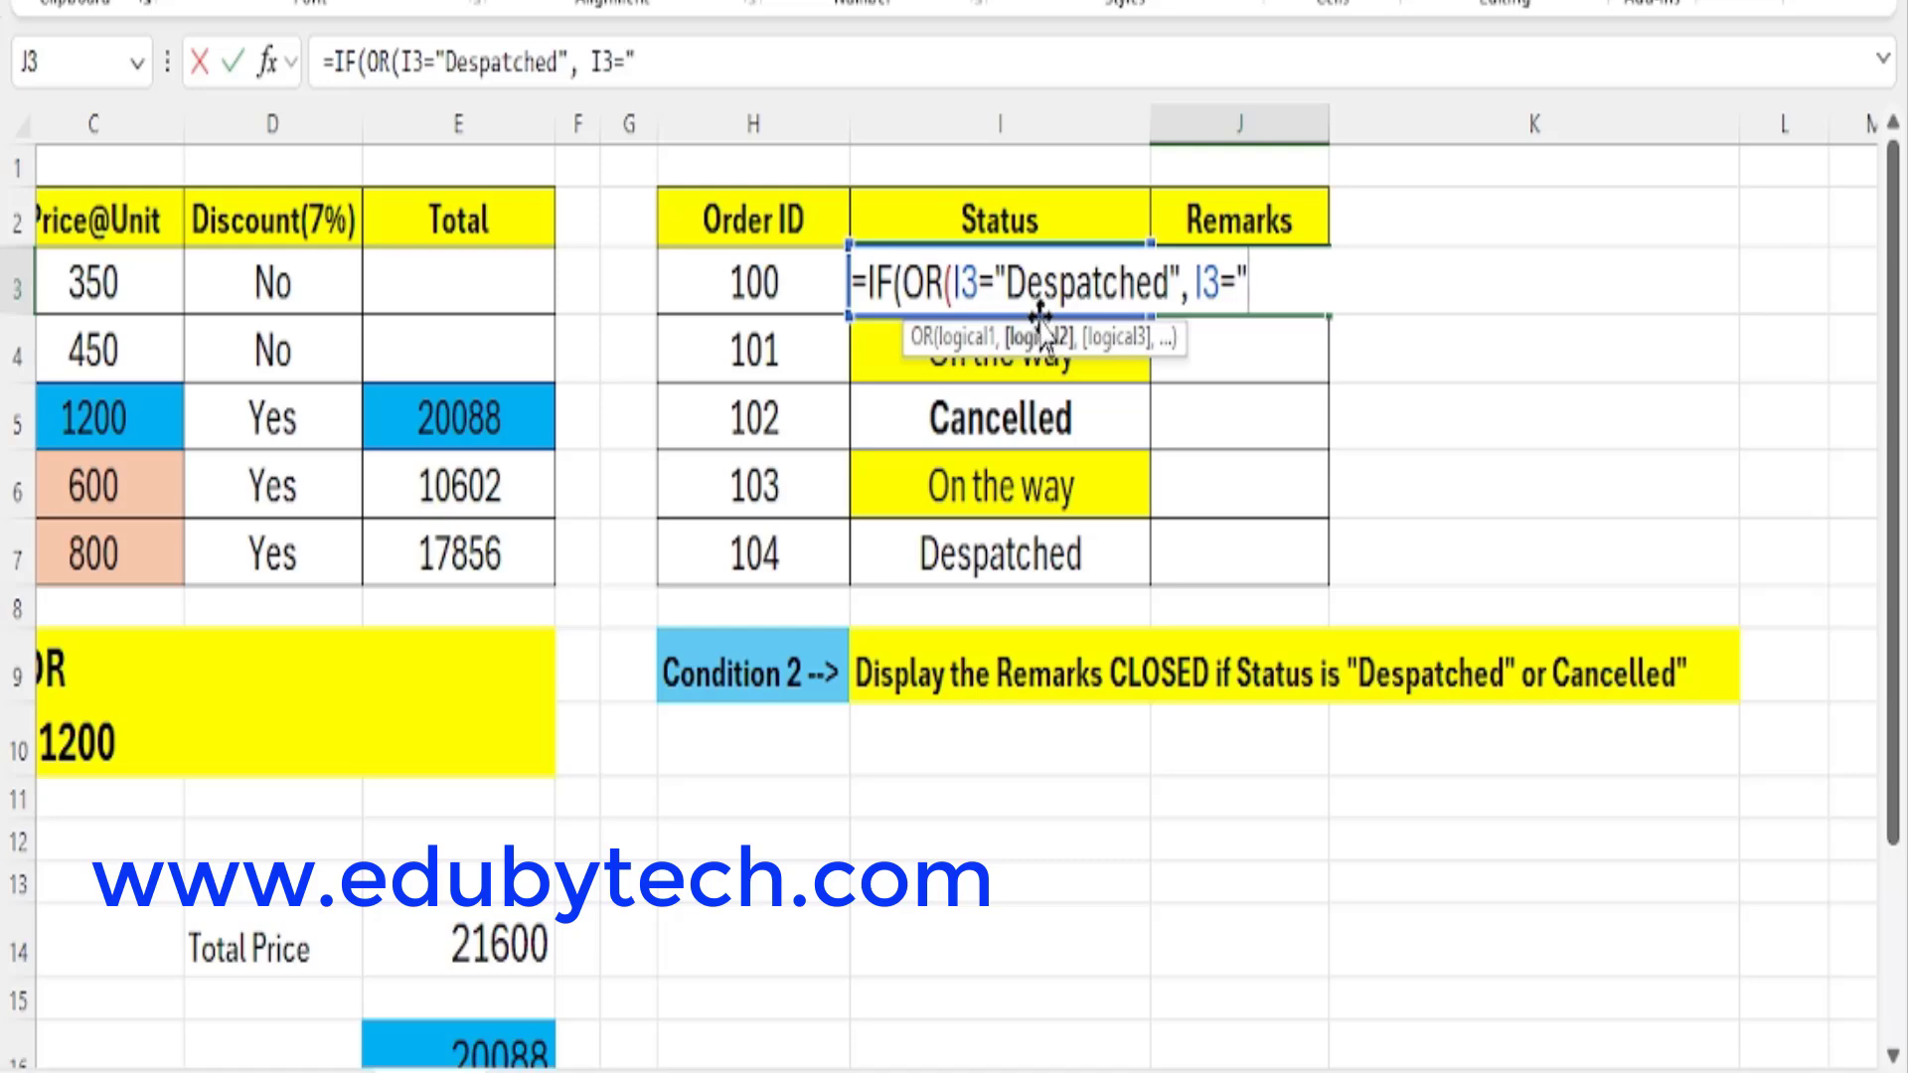
pyautogui.write('Cance')
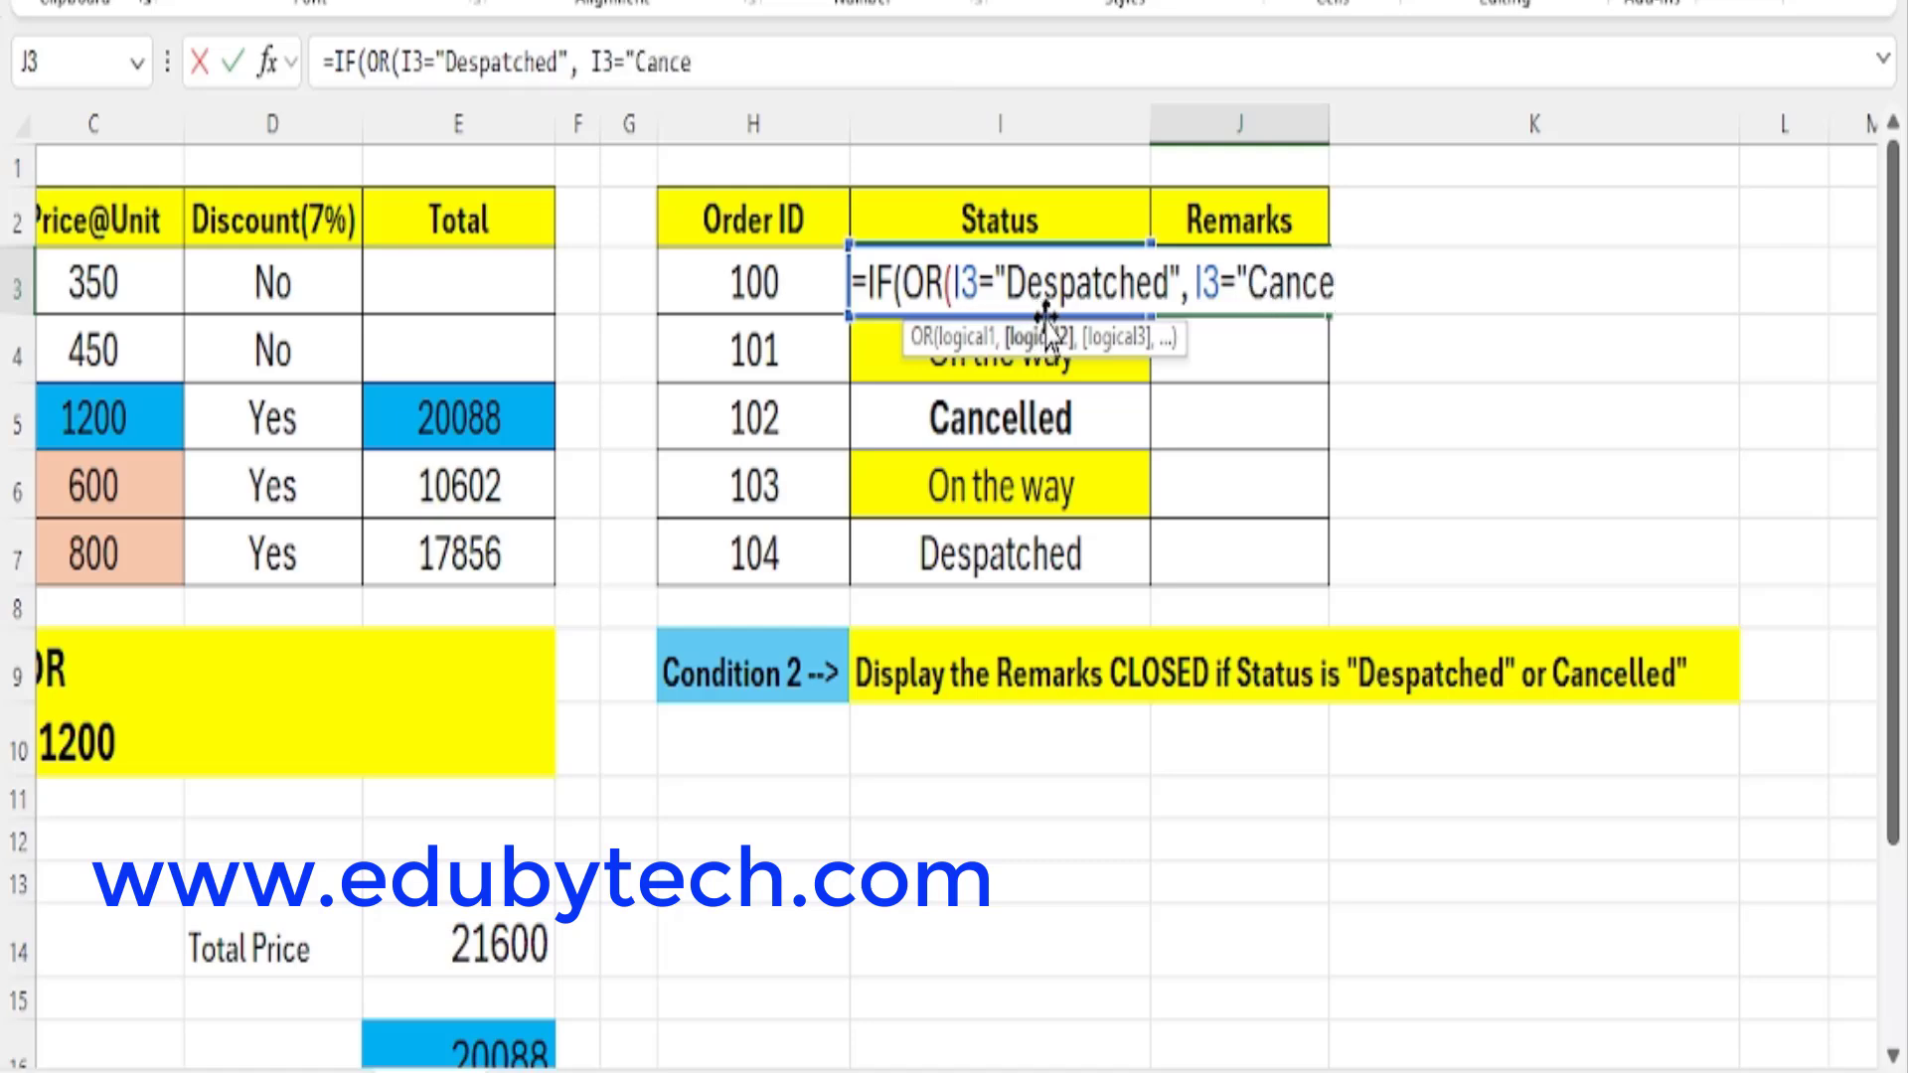
pyautogui.write('lled')
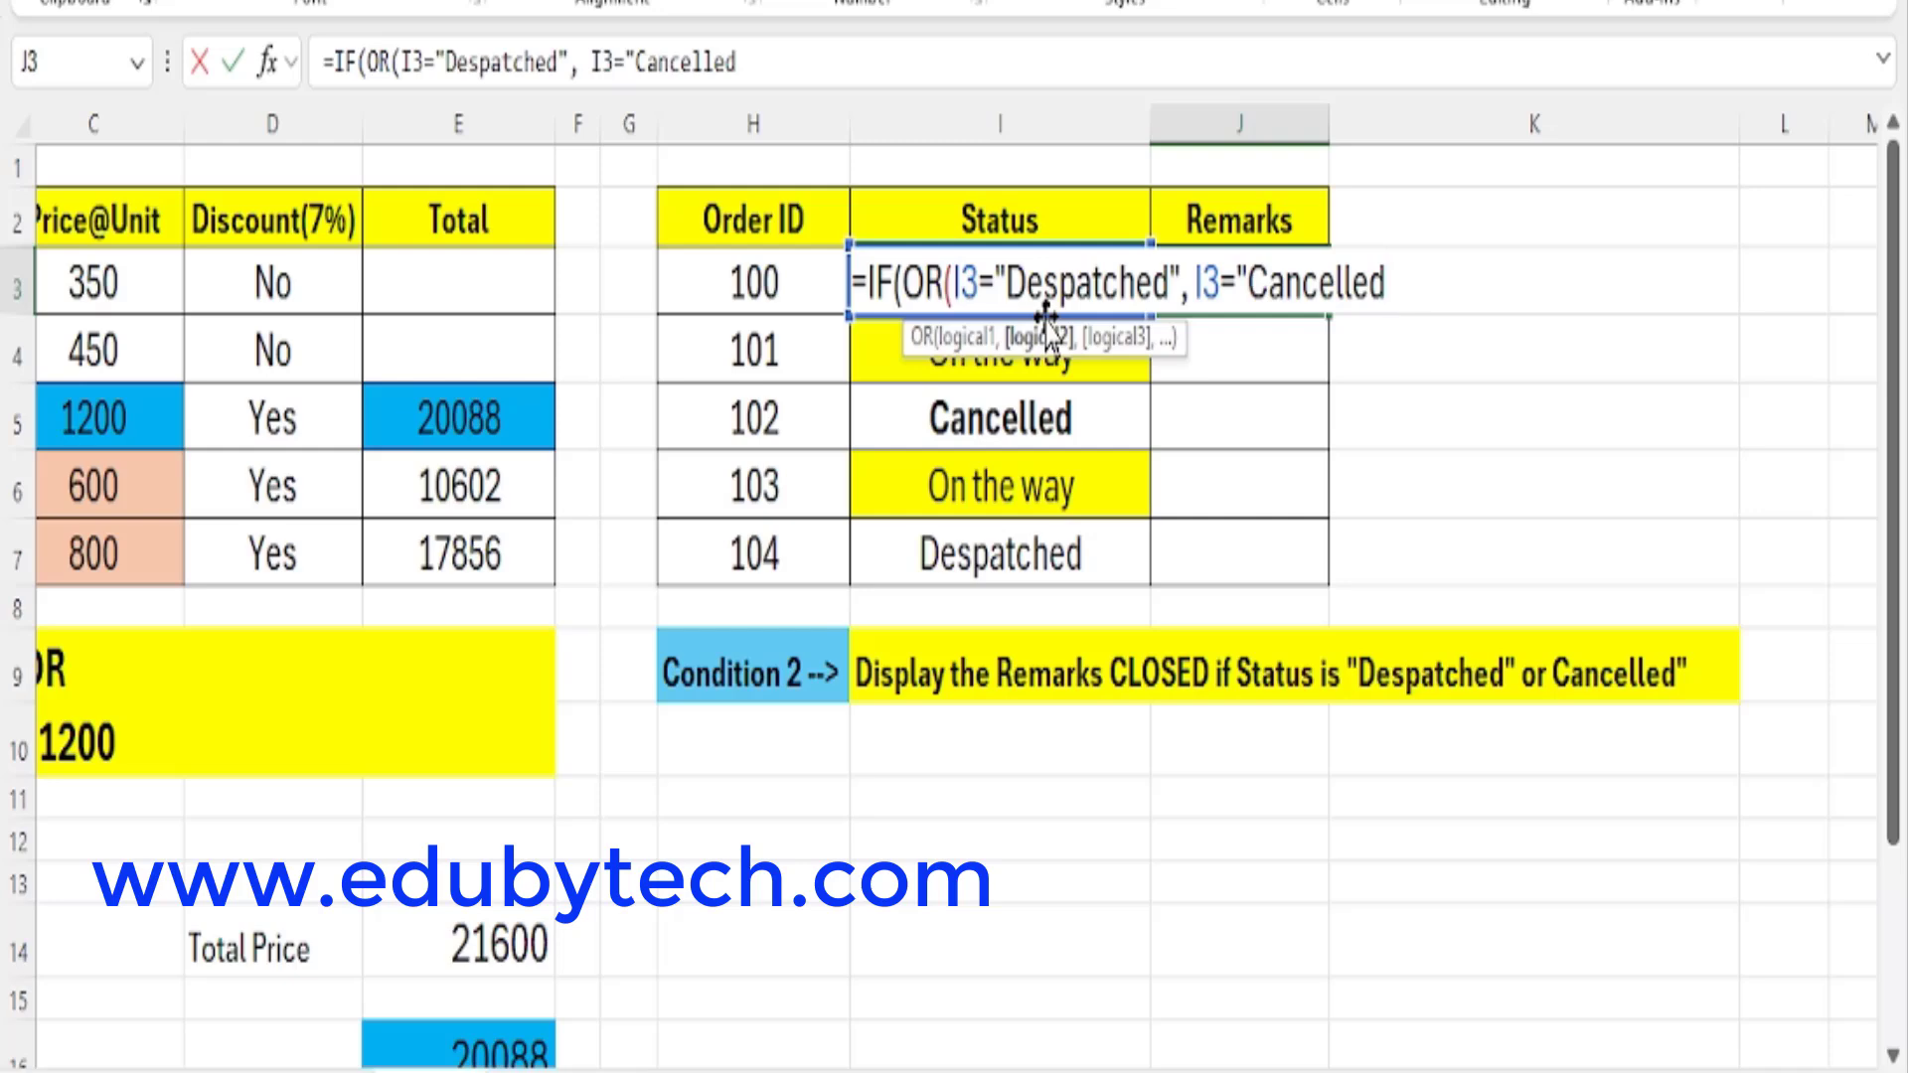
pyautogui.write('")')
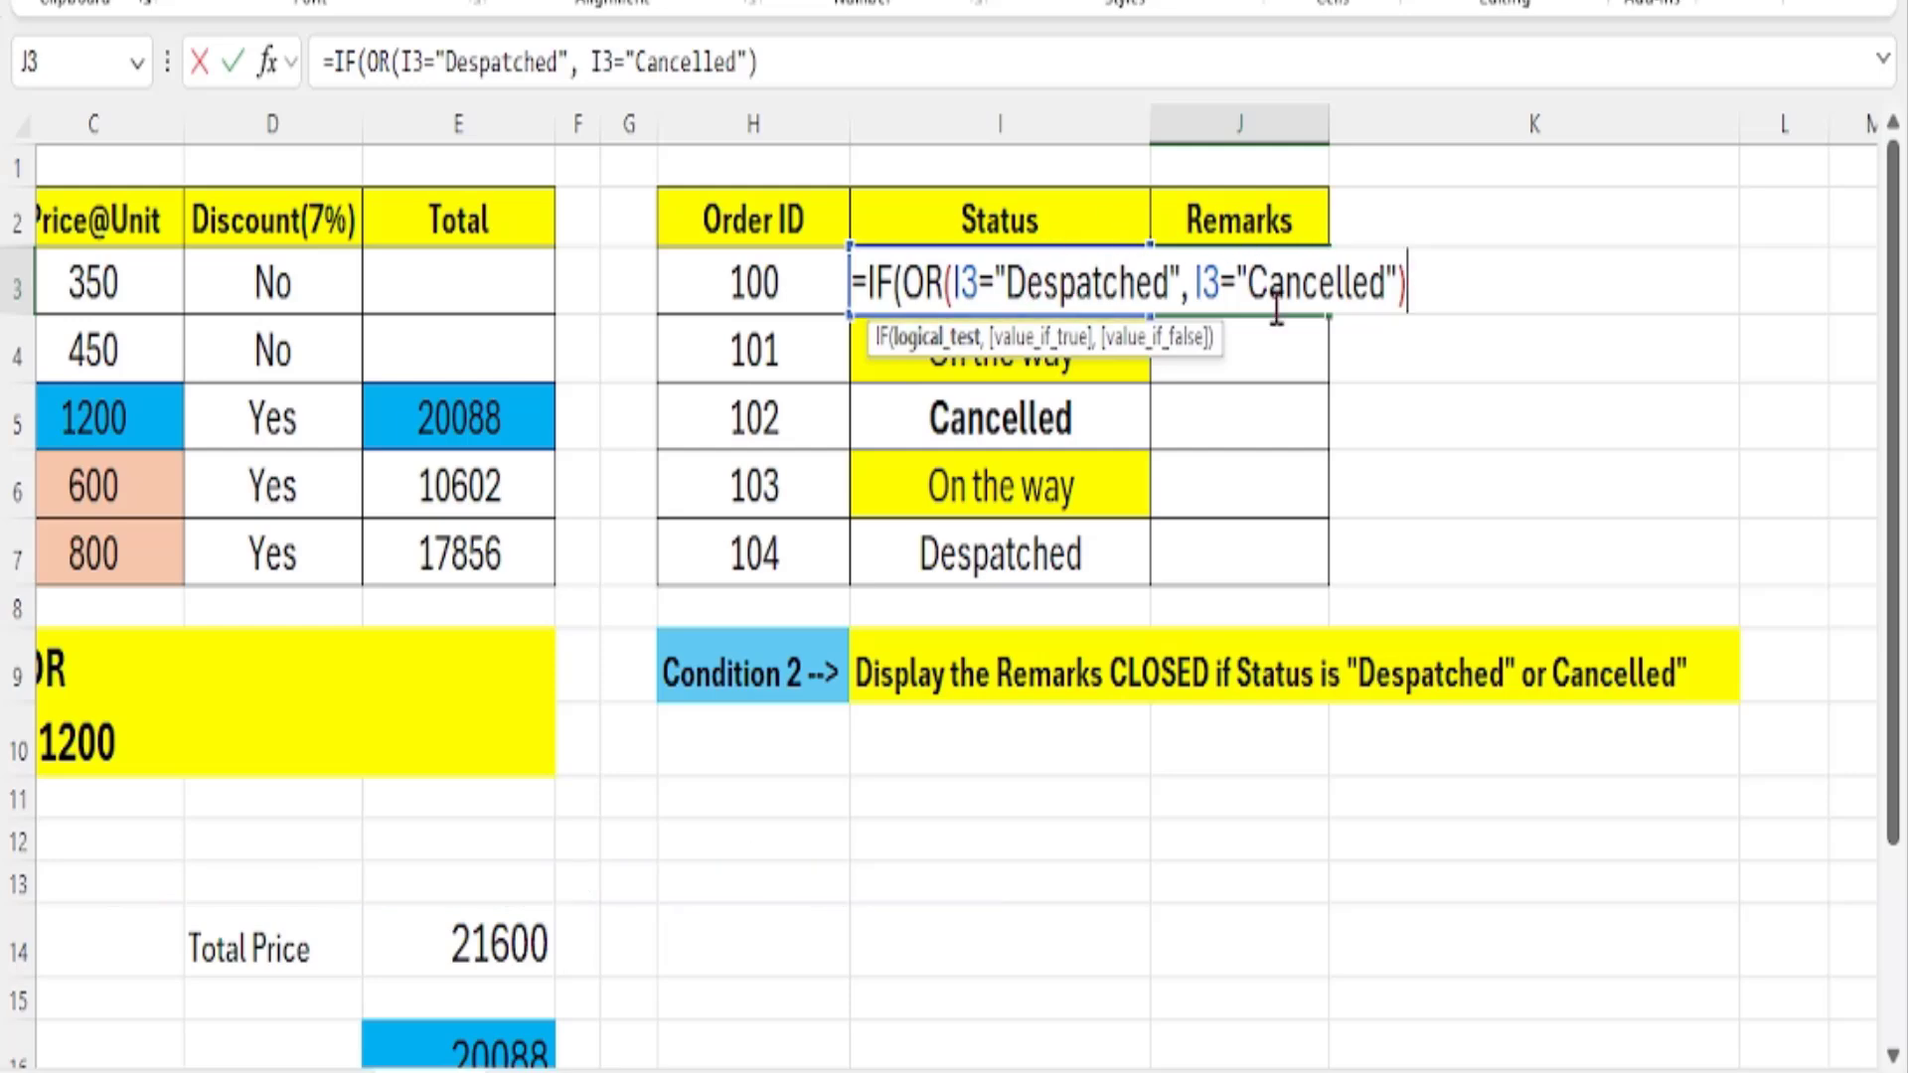
# Complete the J3 formula with "Closed" if true and empty text "" if false, and fill it down to J7.
pyautogui.write(',')
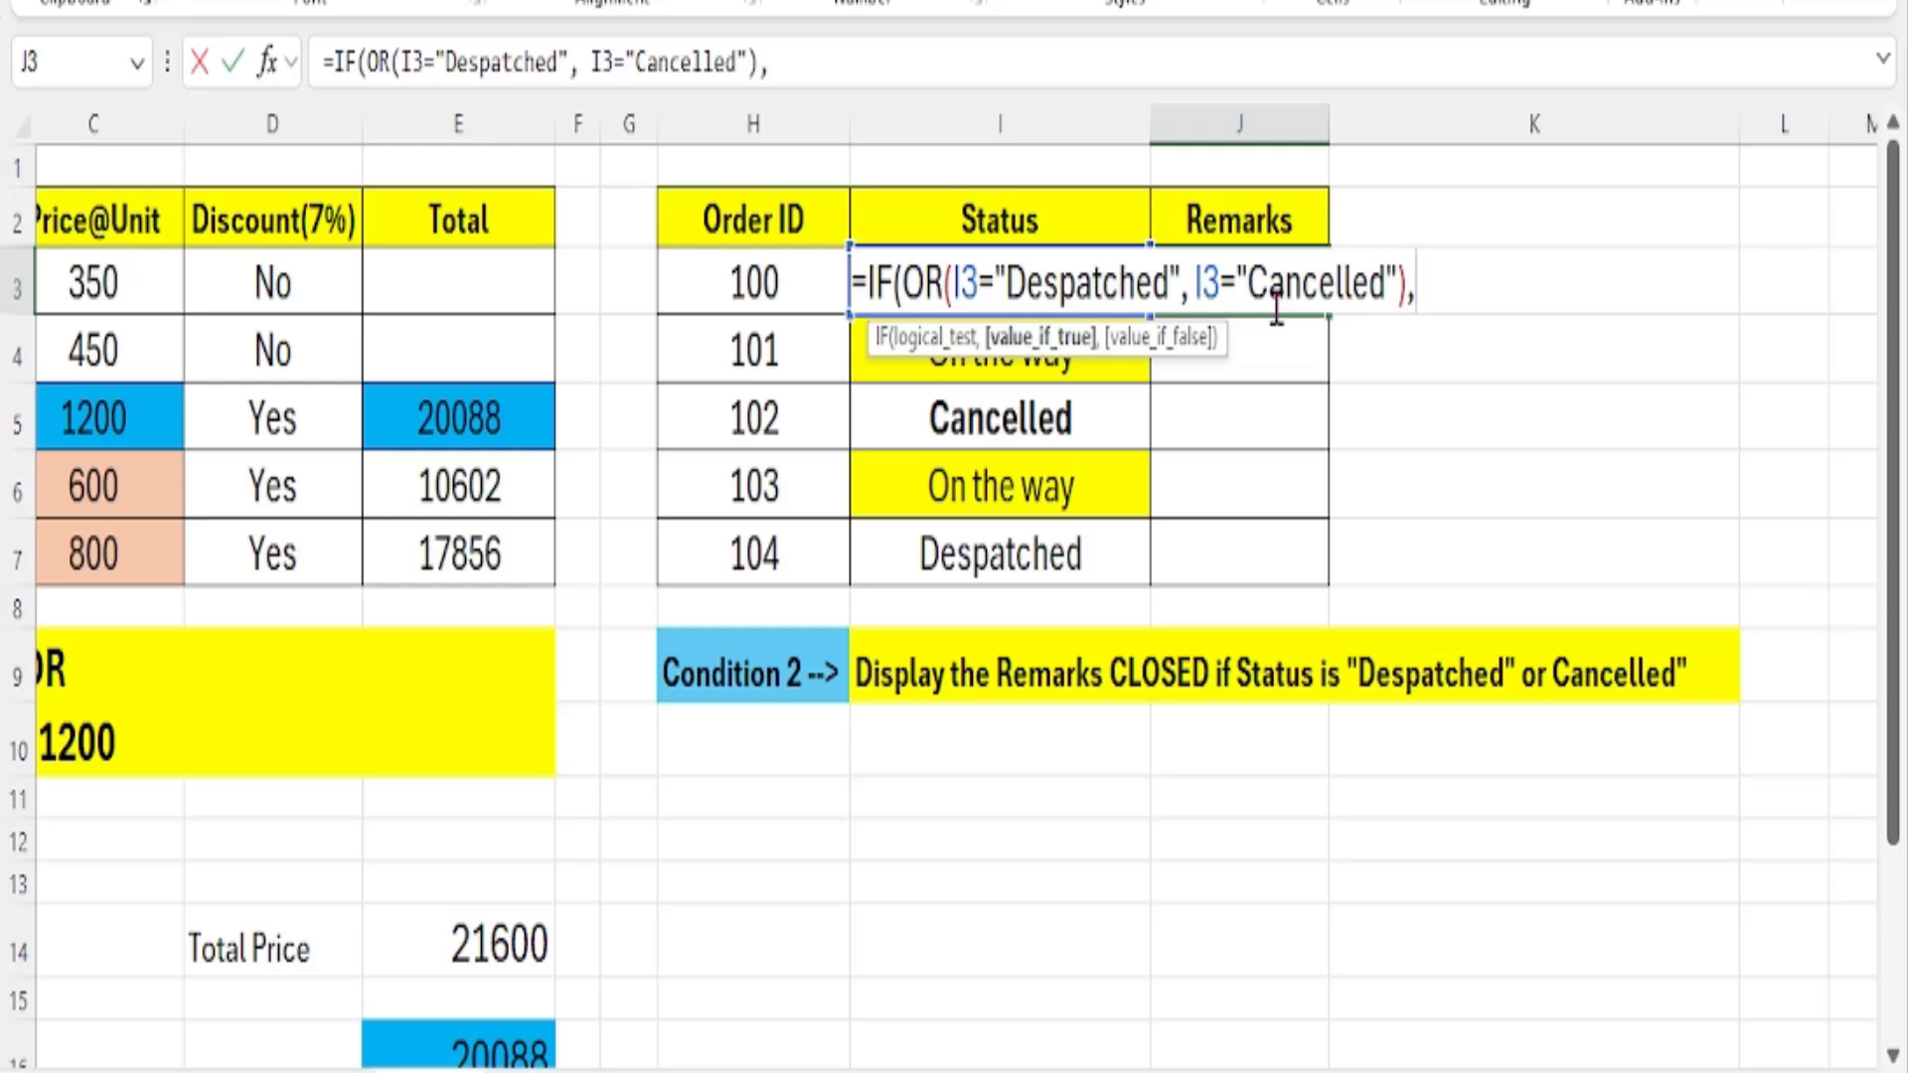
pyautogui.write('"Closed"')
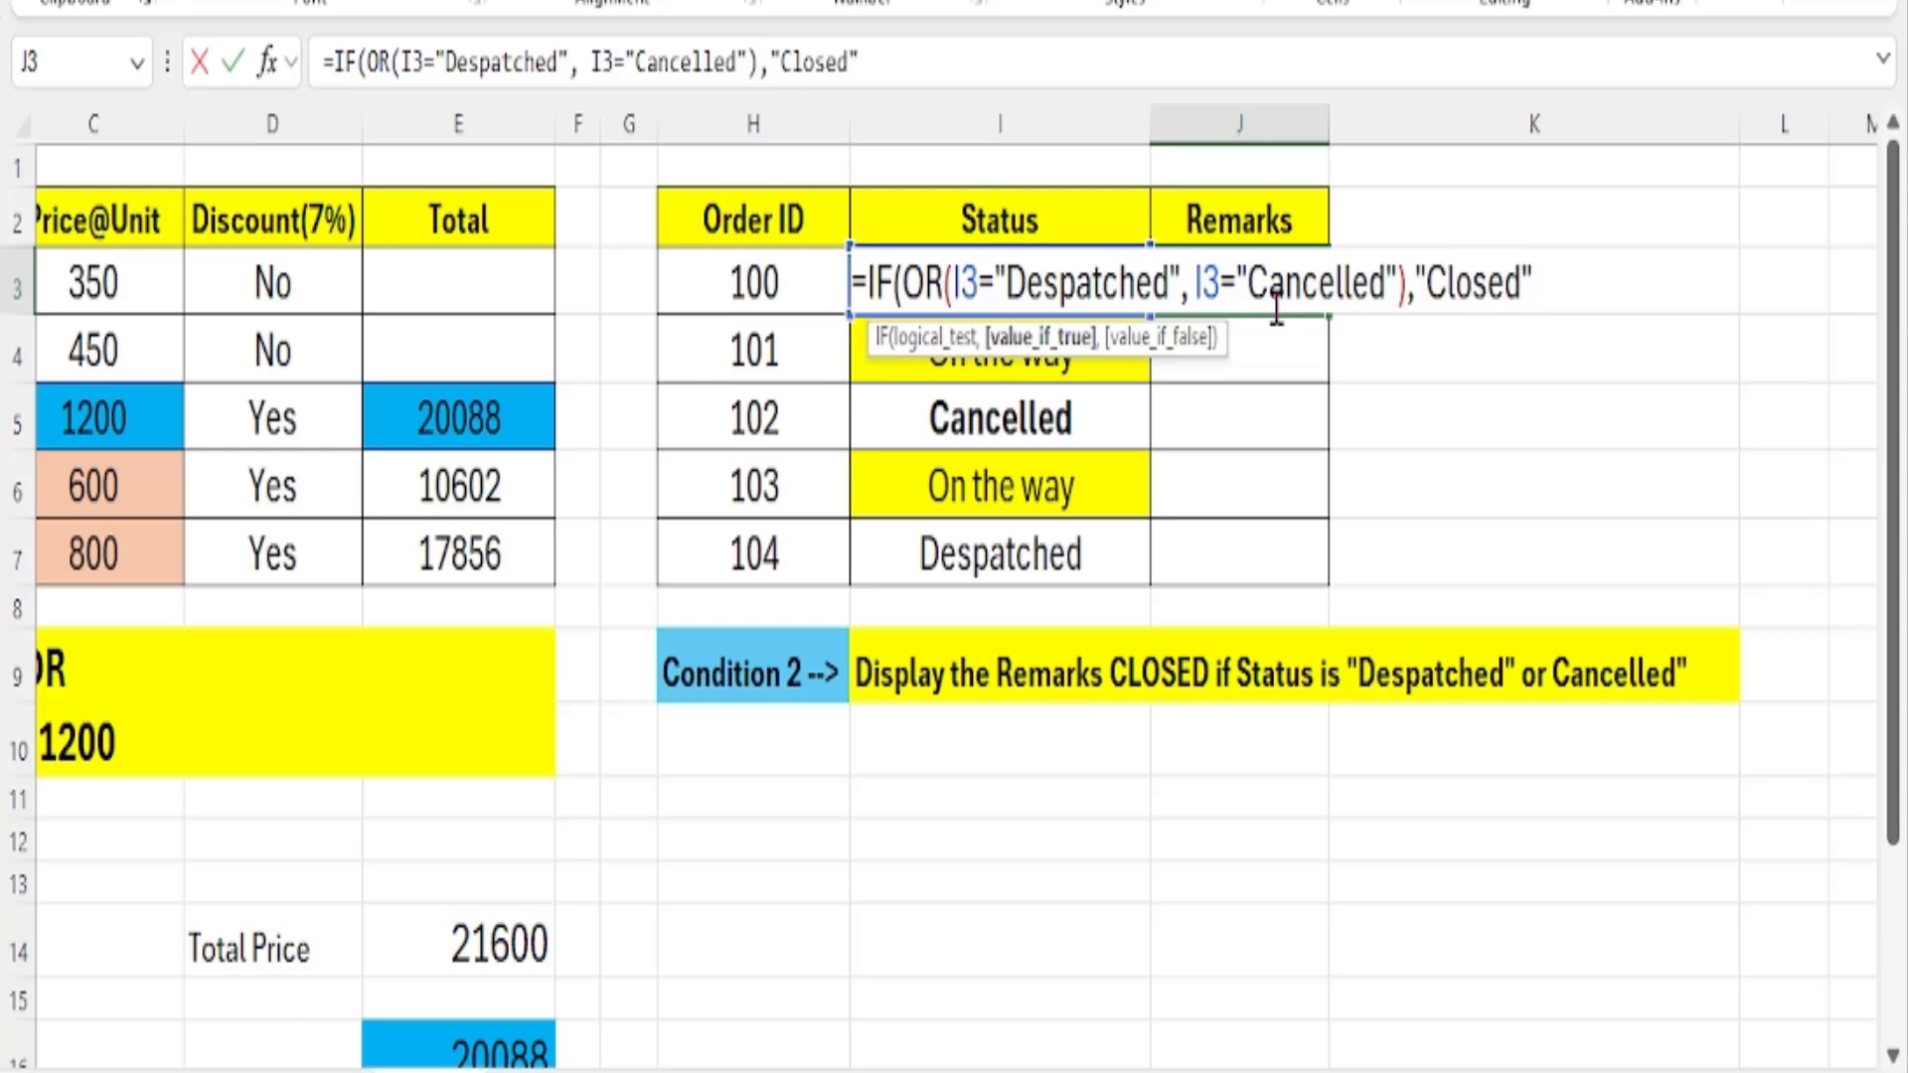
pyautogui.write('"')
pyautogui.press('BackSpace')
pyautogui.write(',')
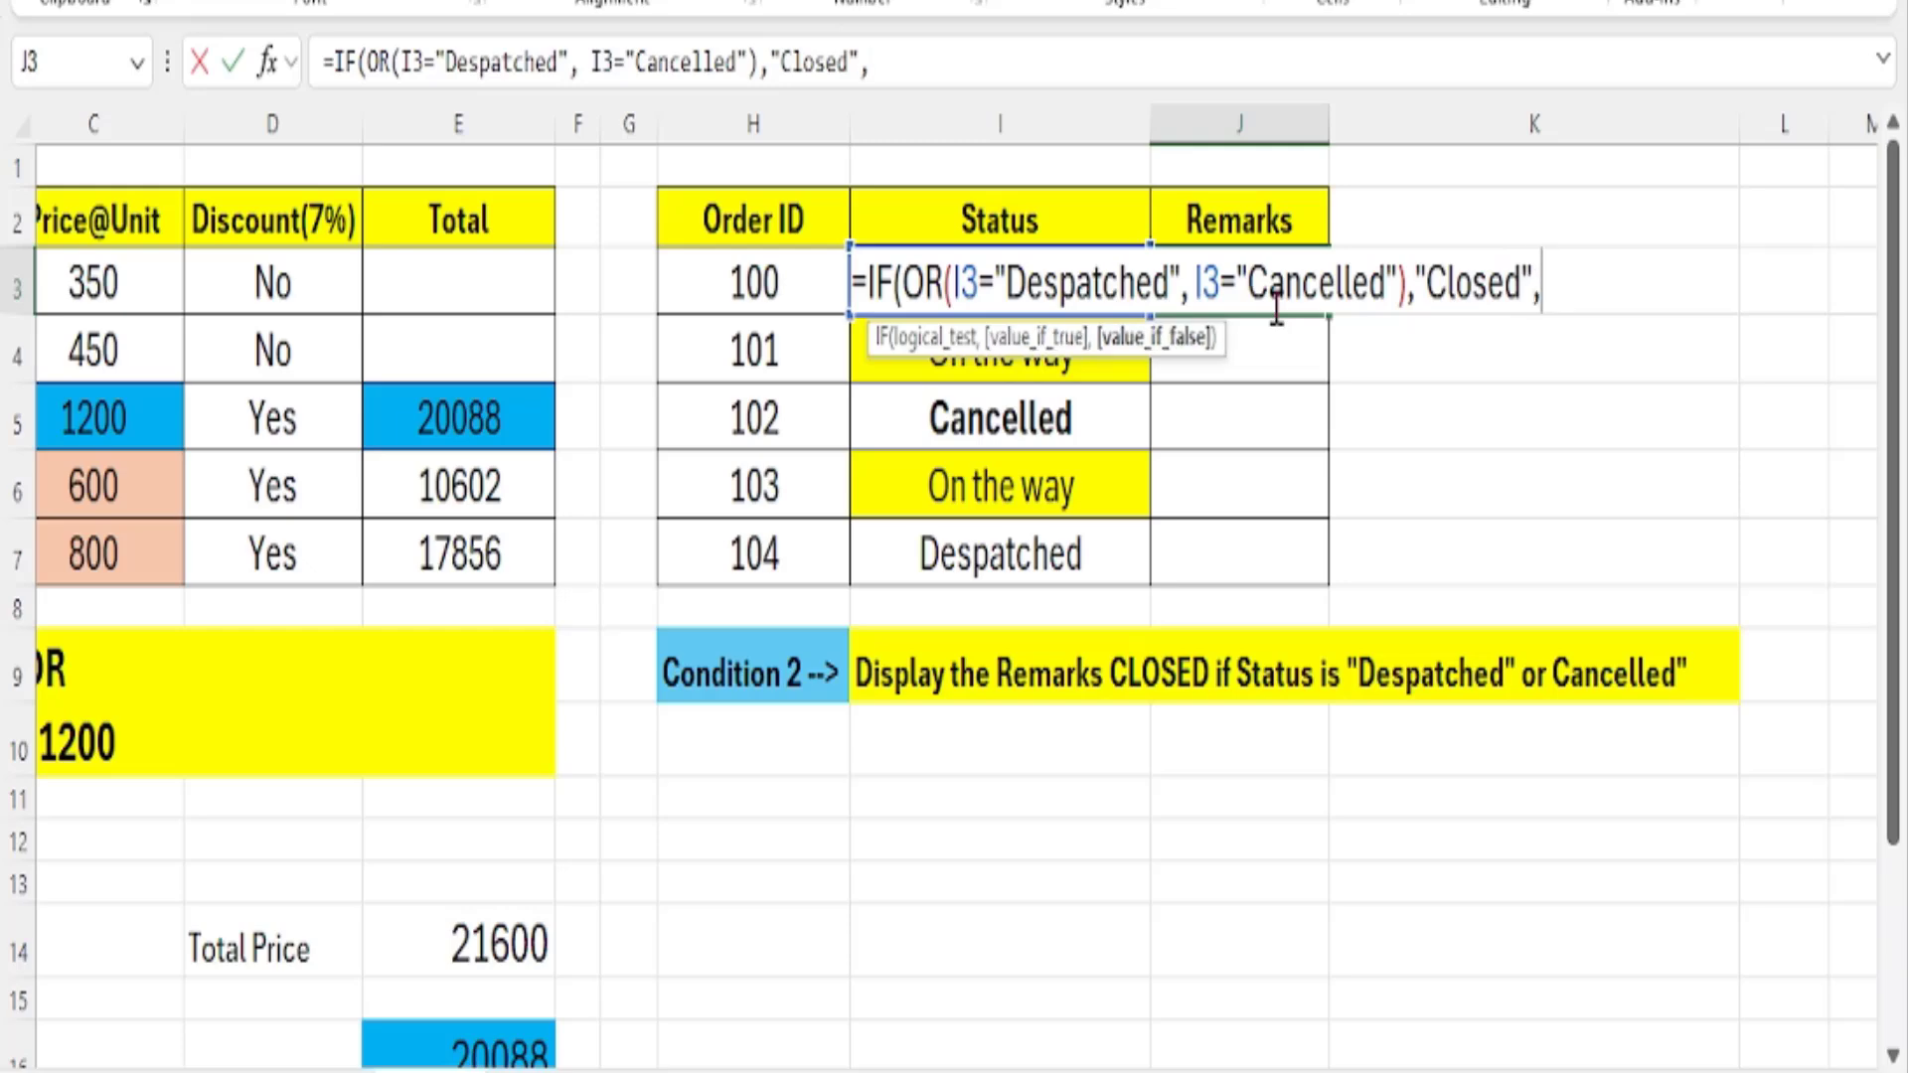
pyautogui.write('"")')
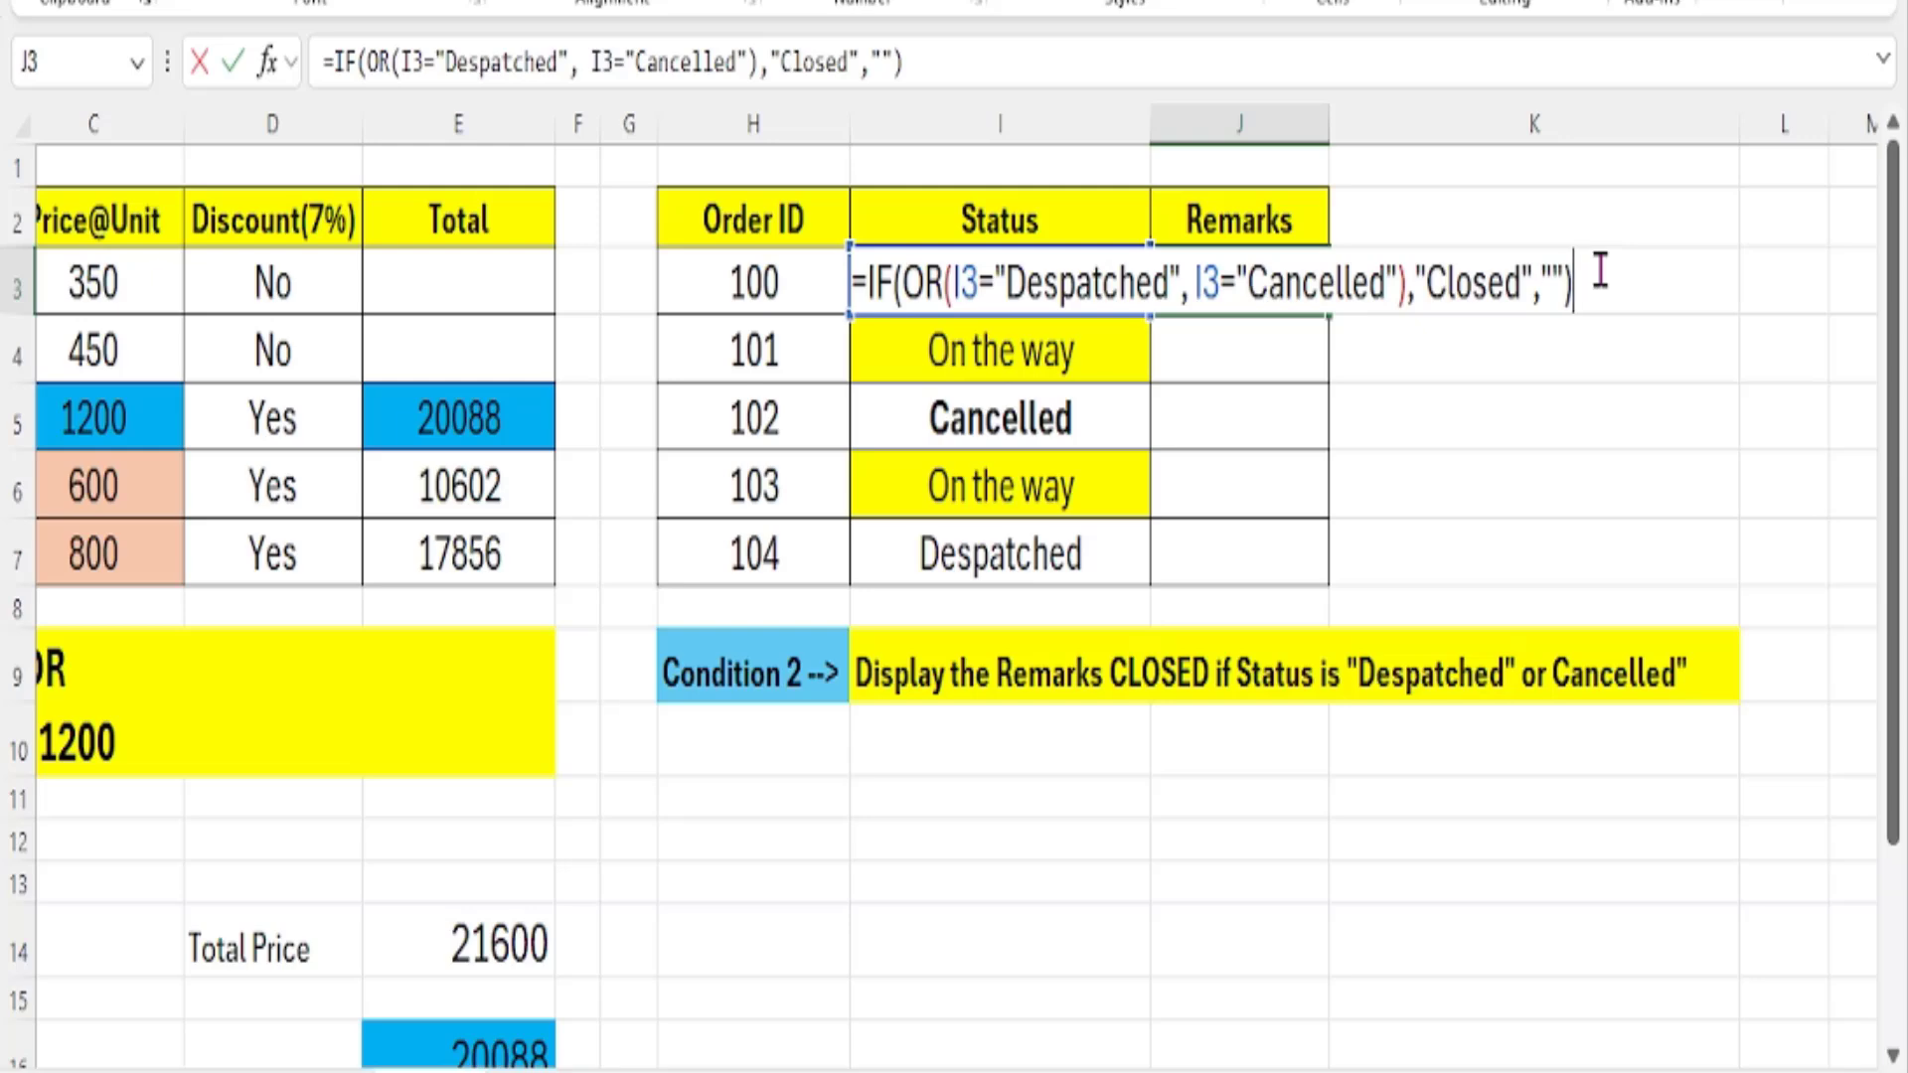
pyautogui.press('Return')
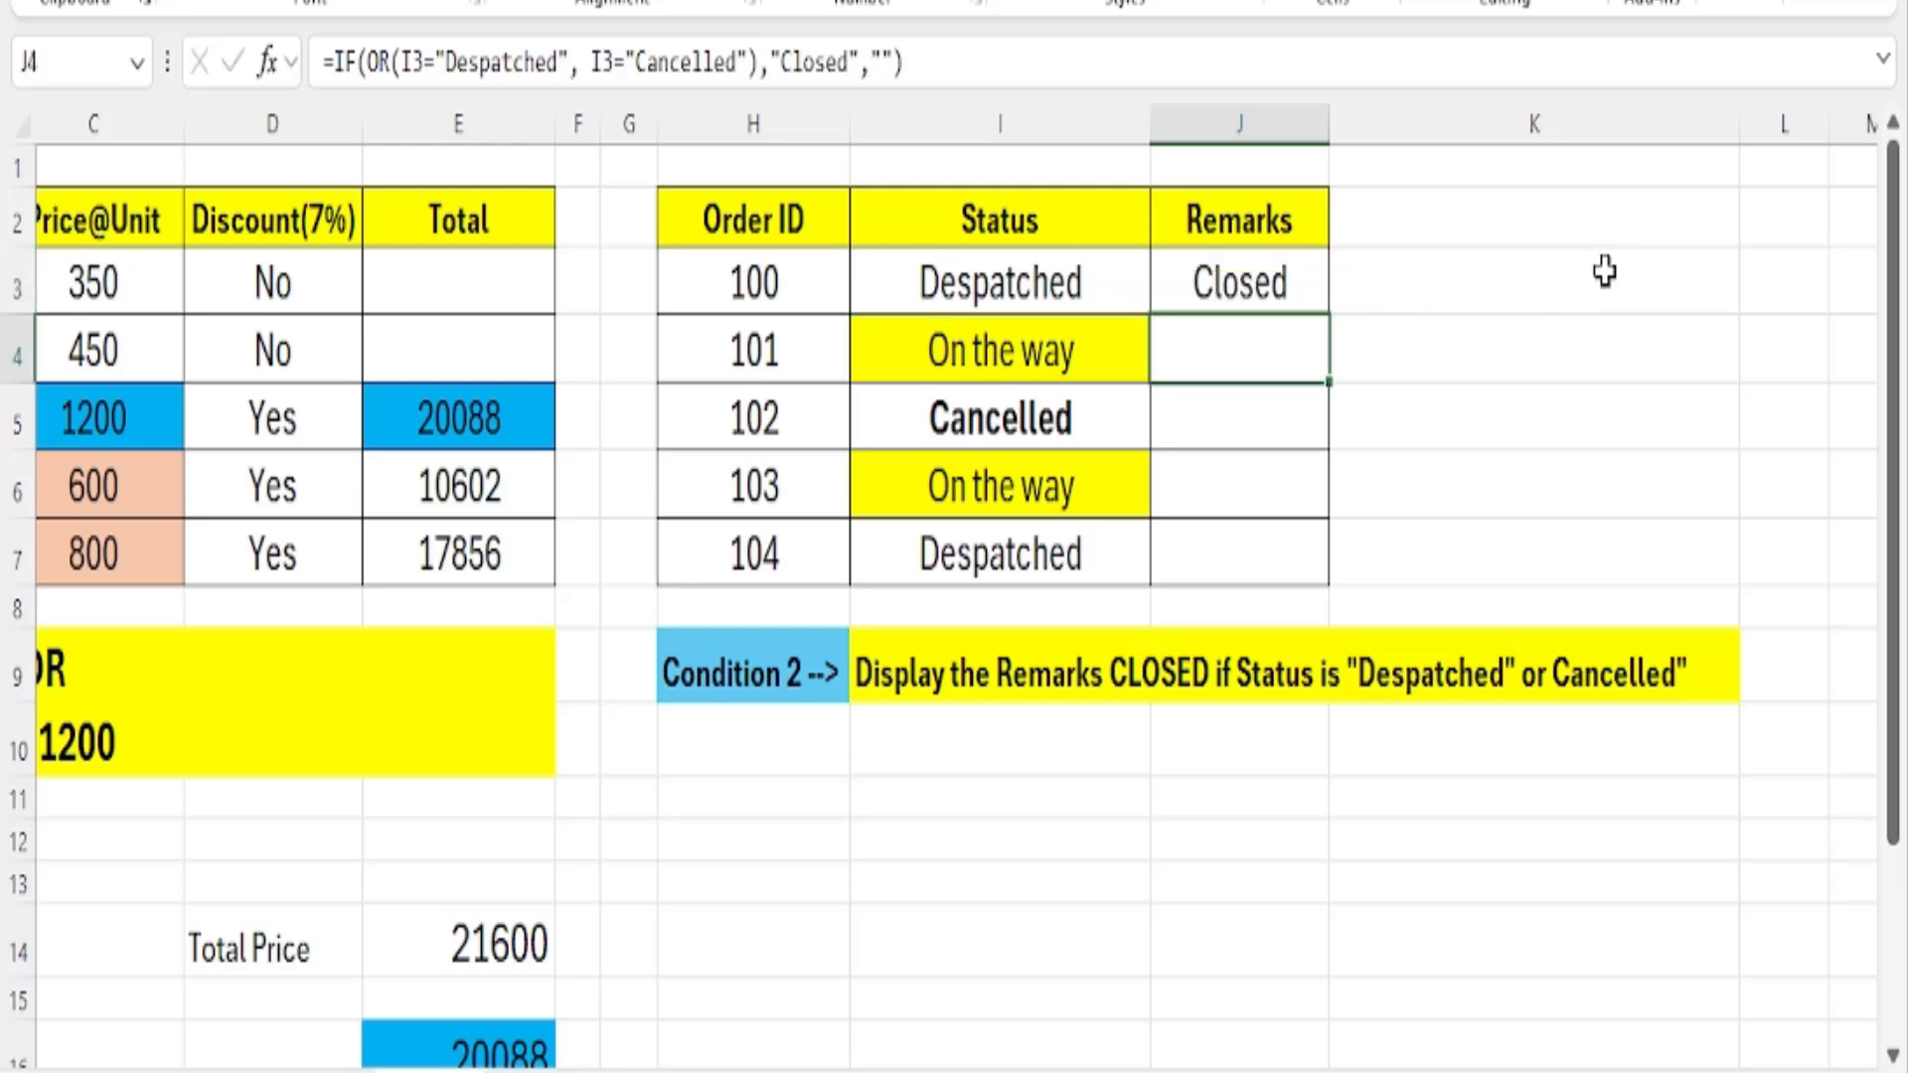
pyautogui.click(1292, 296)
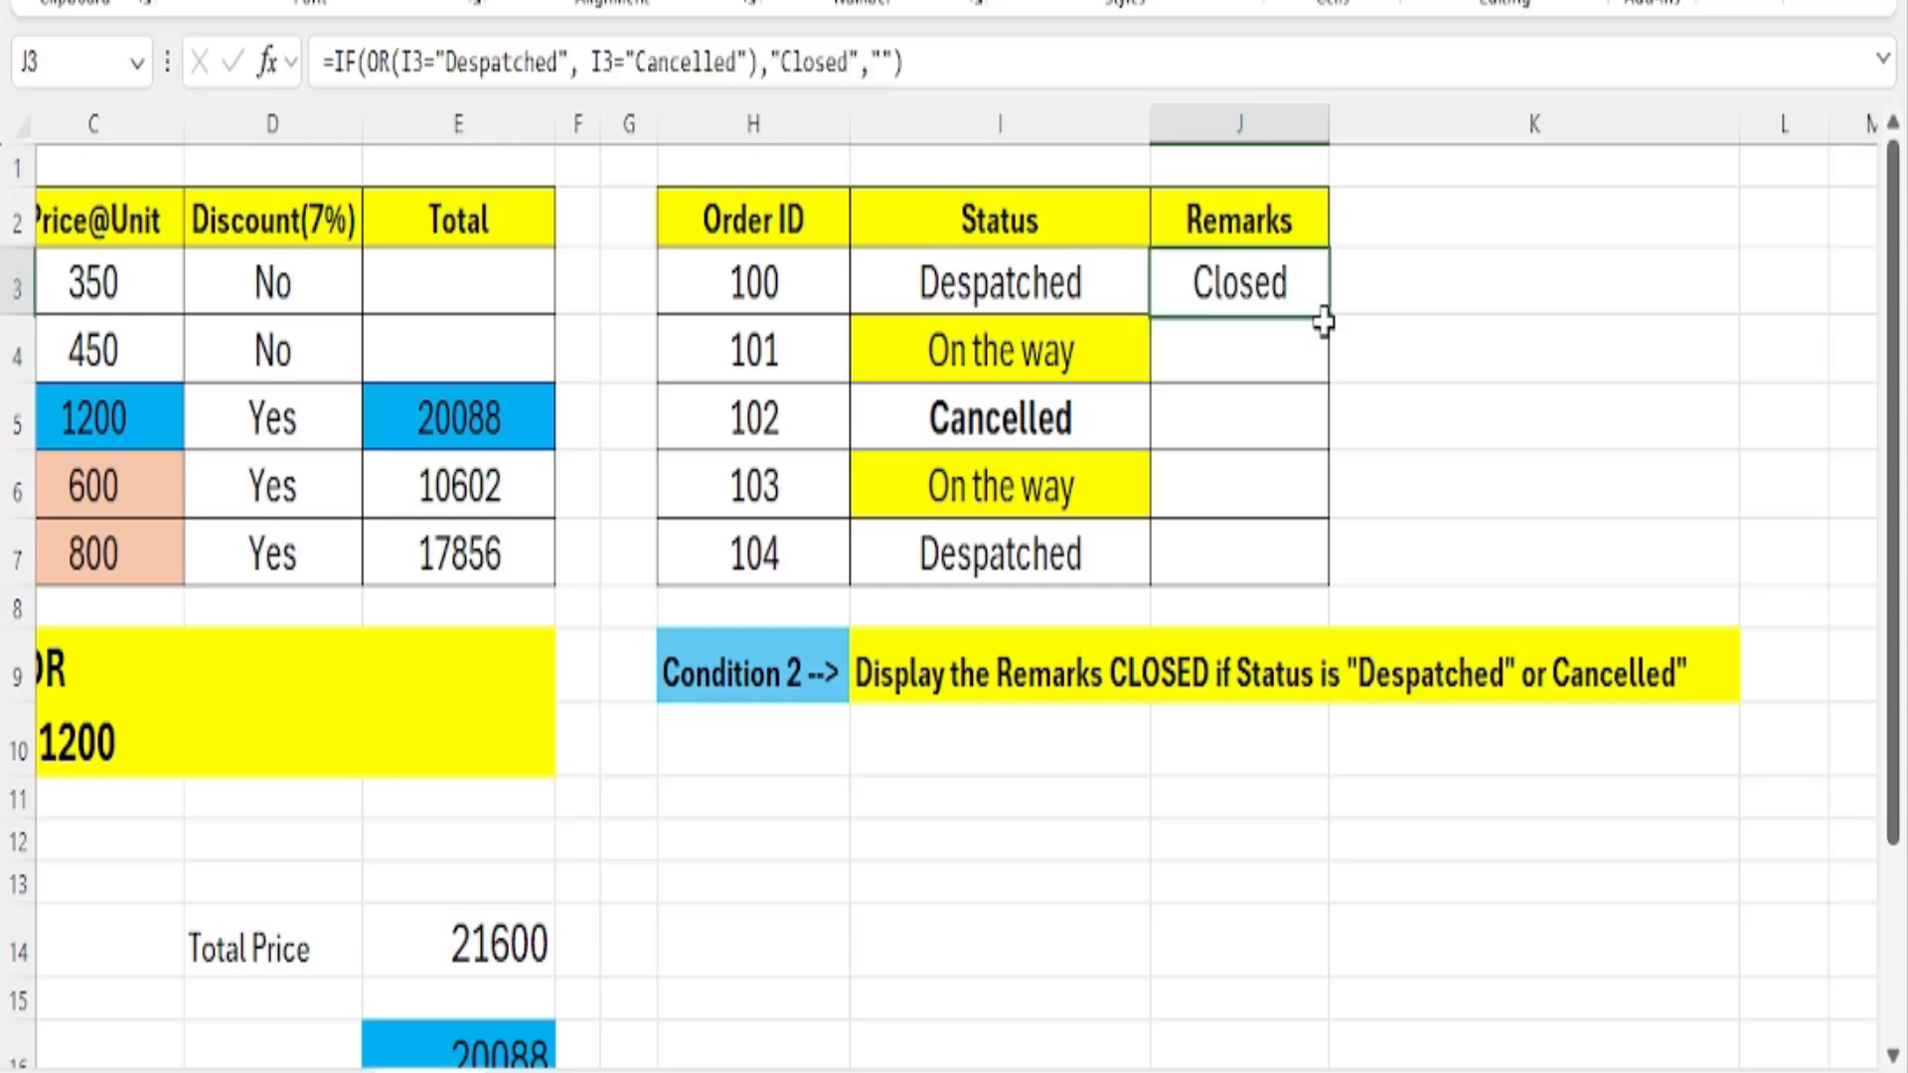
pyautogui.moveTo(1331, 316); pyautogui.dragTo(1334, 586)
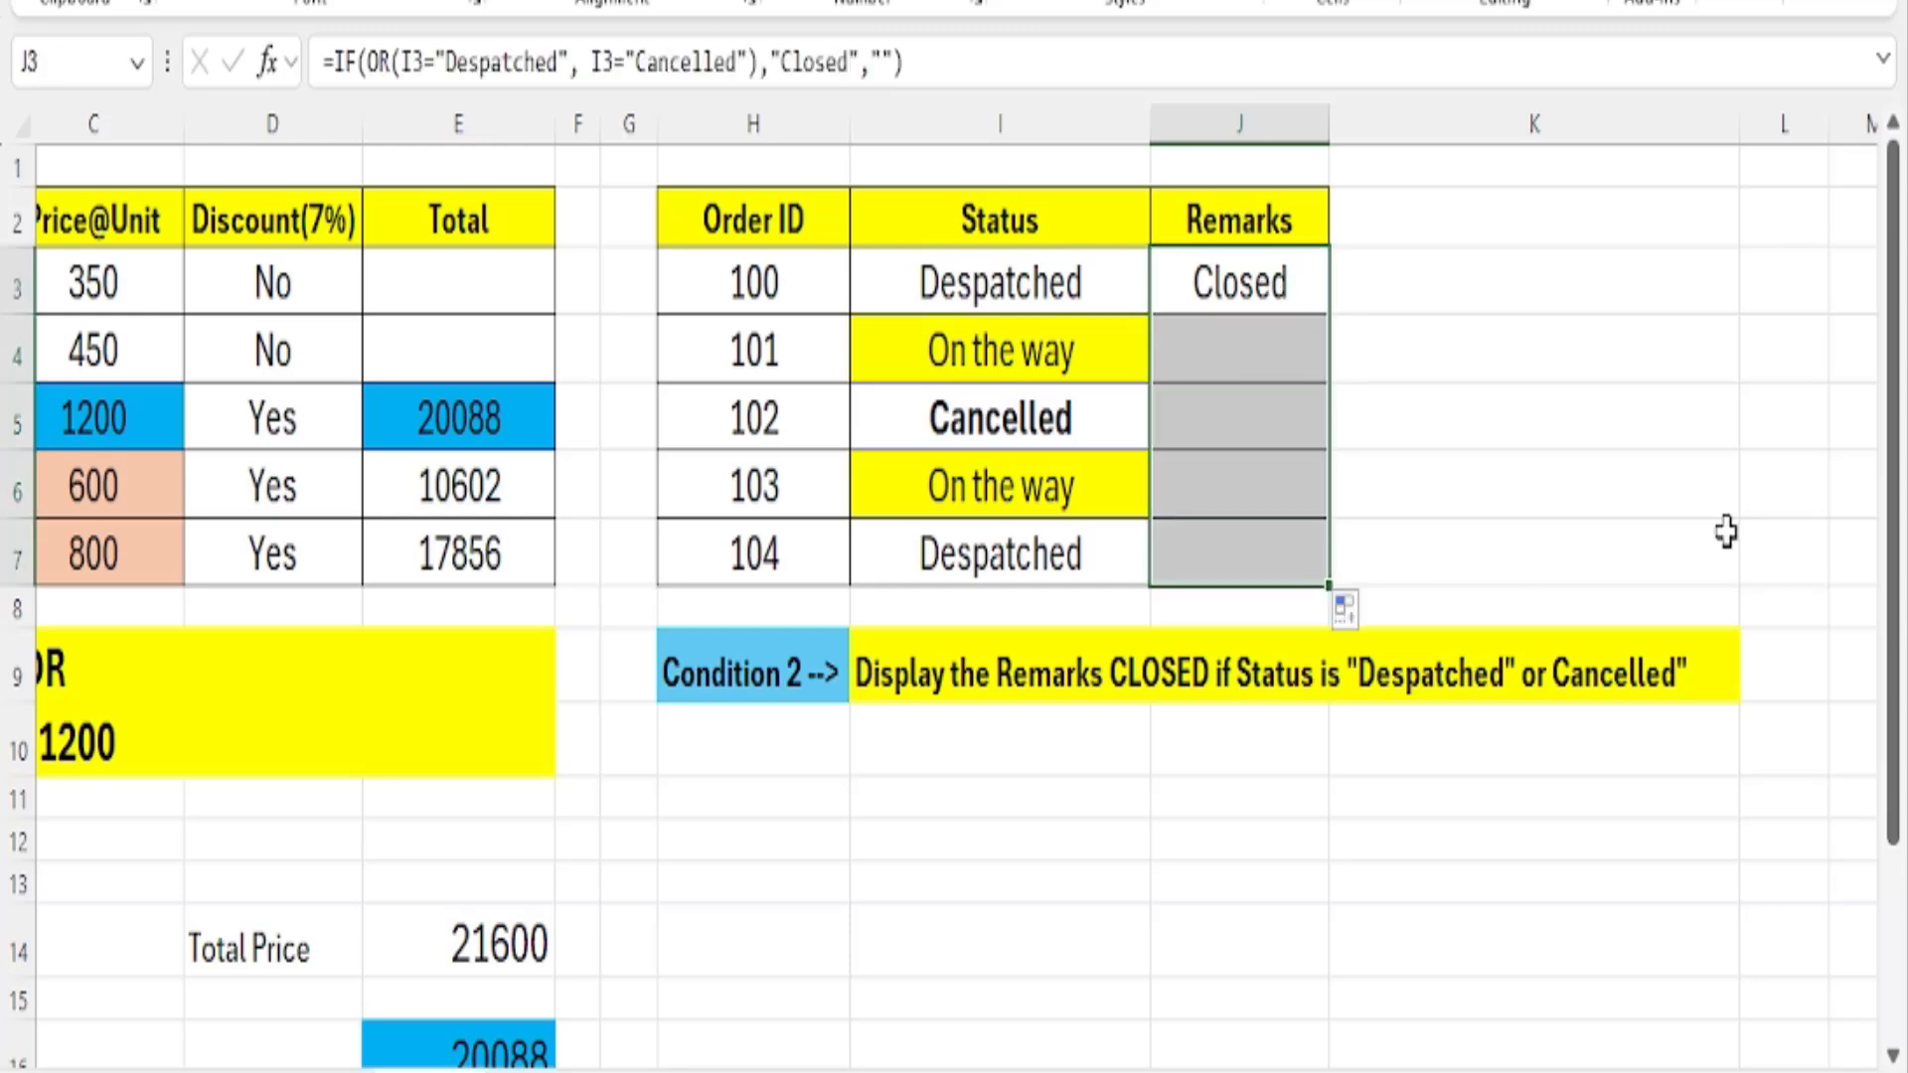
# Check the Status and Remarks of orders 102, 100, 104 and 103 against Condition 2, and review both order tables together.
pyautogui.click(959, 437)
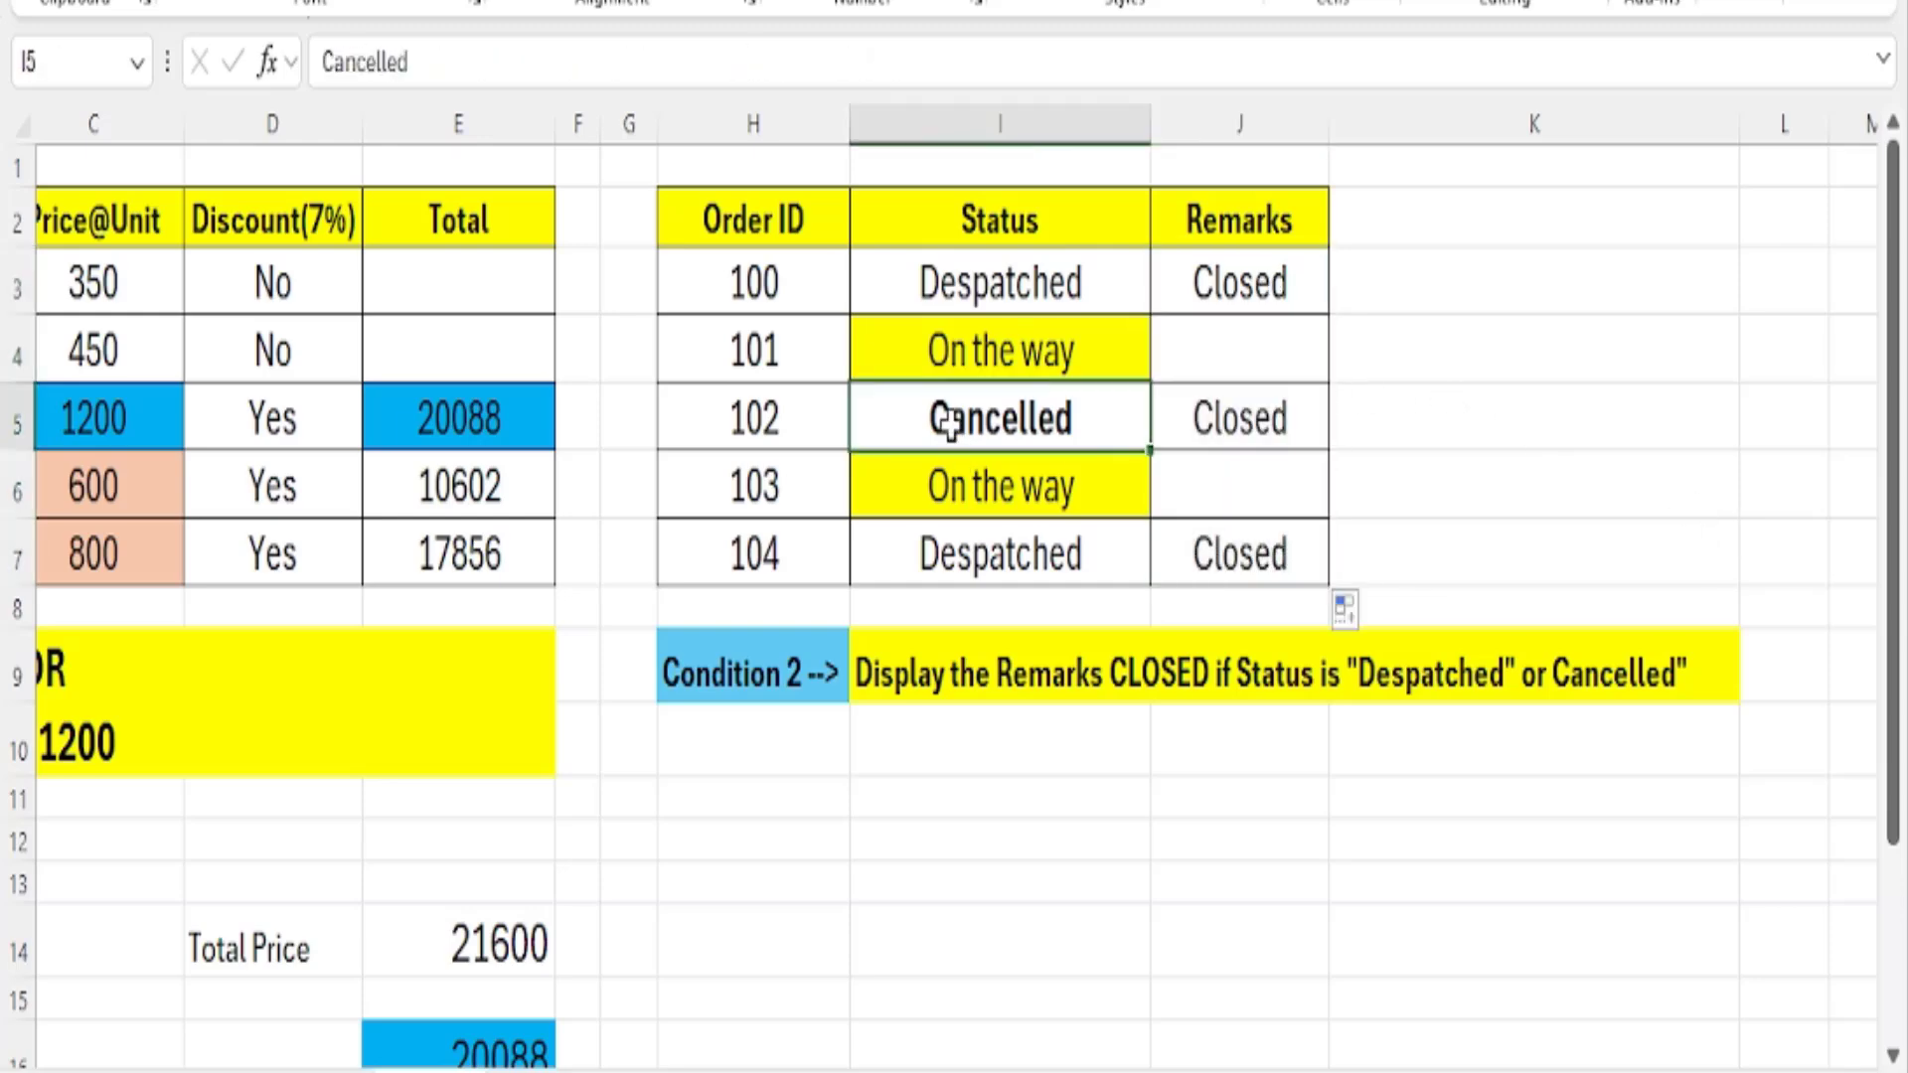
pyautogui.click(1319, 427)
pyautogui.click(1088, 283)
pyautogui.click(1229, 298)
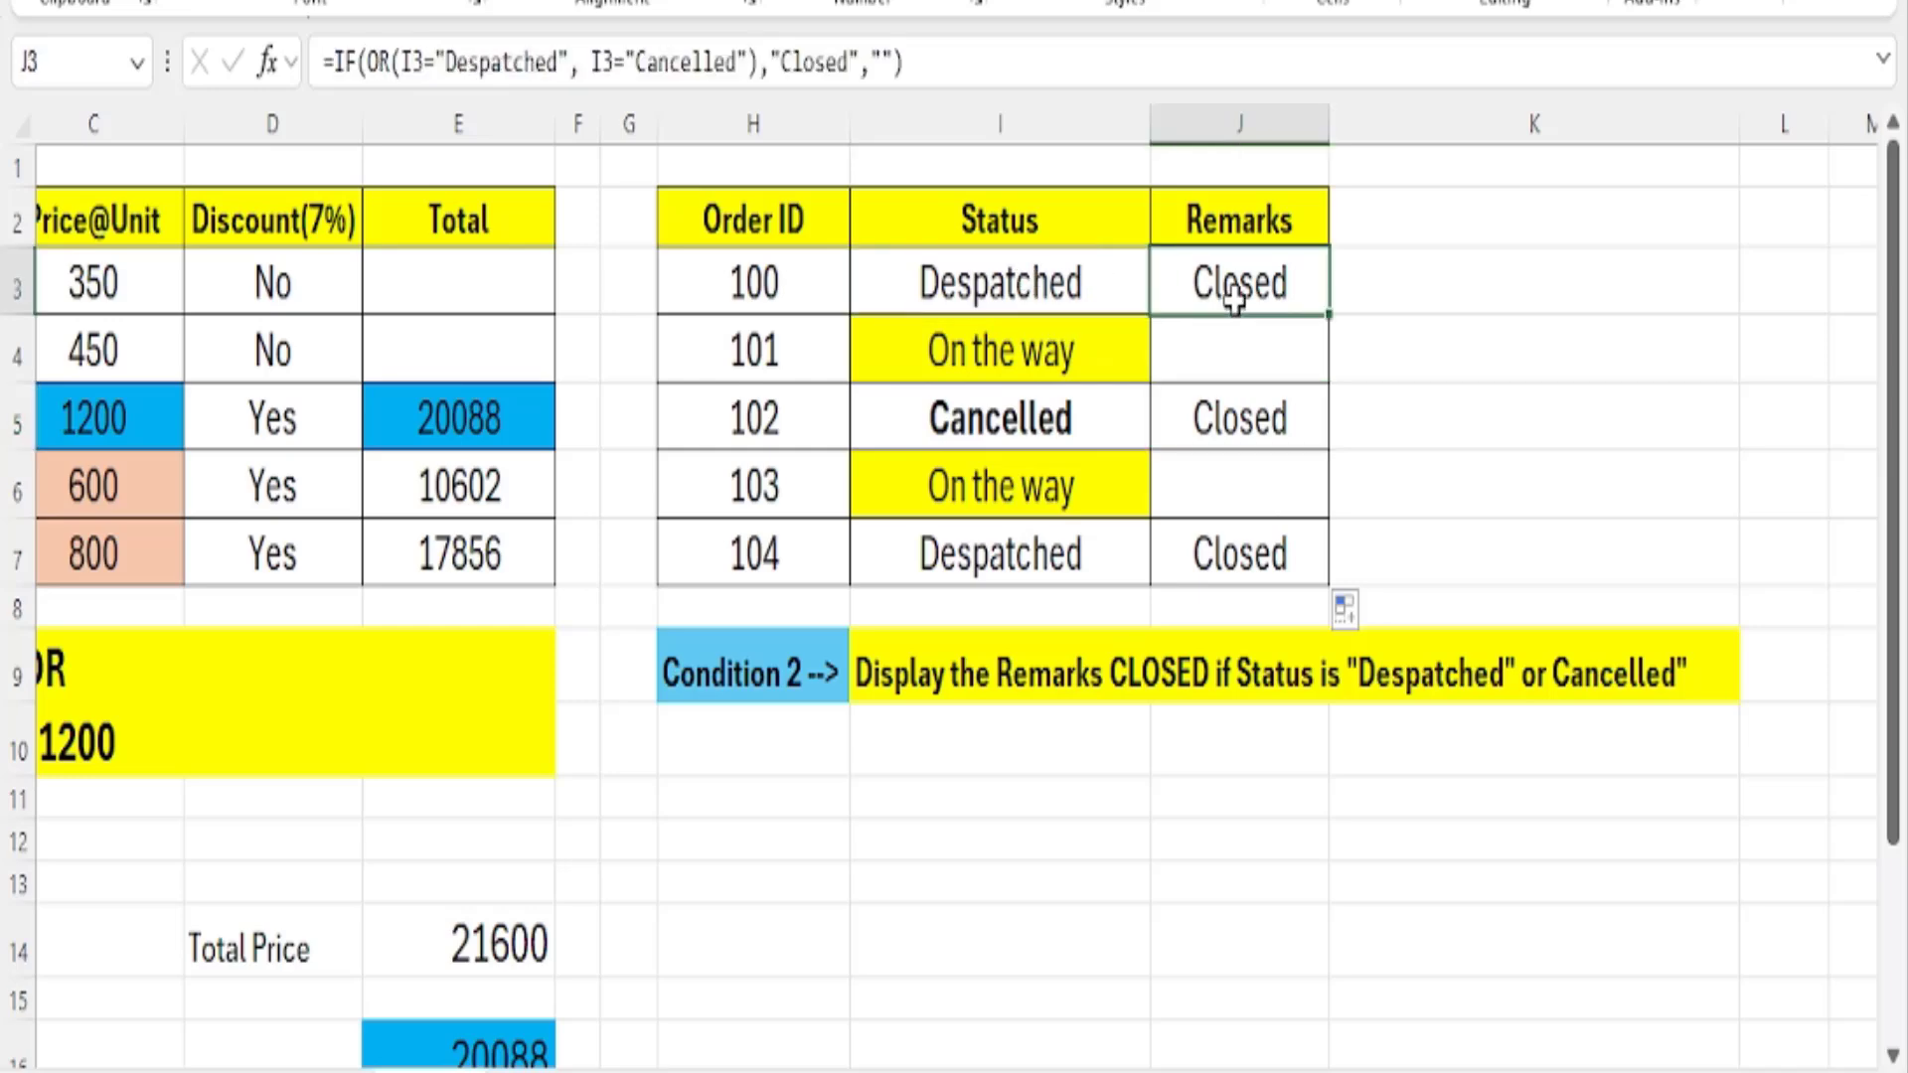
pyautogui.click(1011, 566)
pyautogui.click(1263, 566)
pyautogui.click(1066, 490)
pyautogui.click(1257, 492)
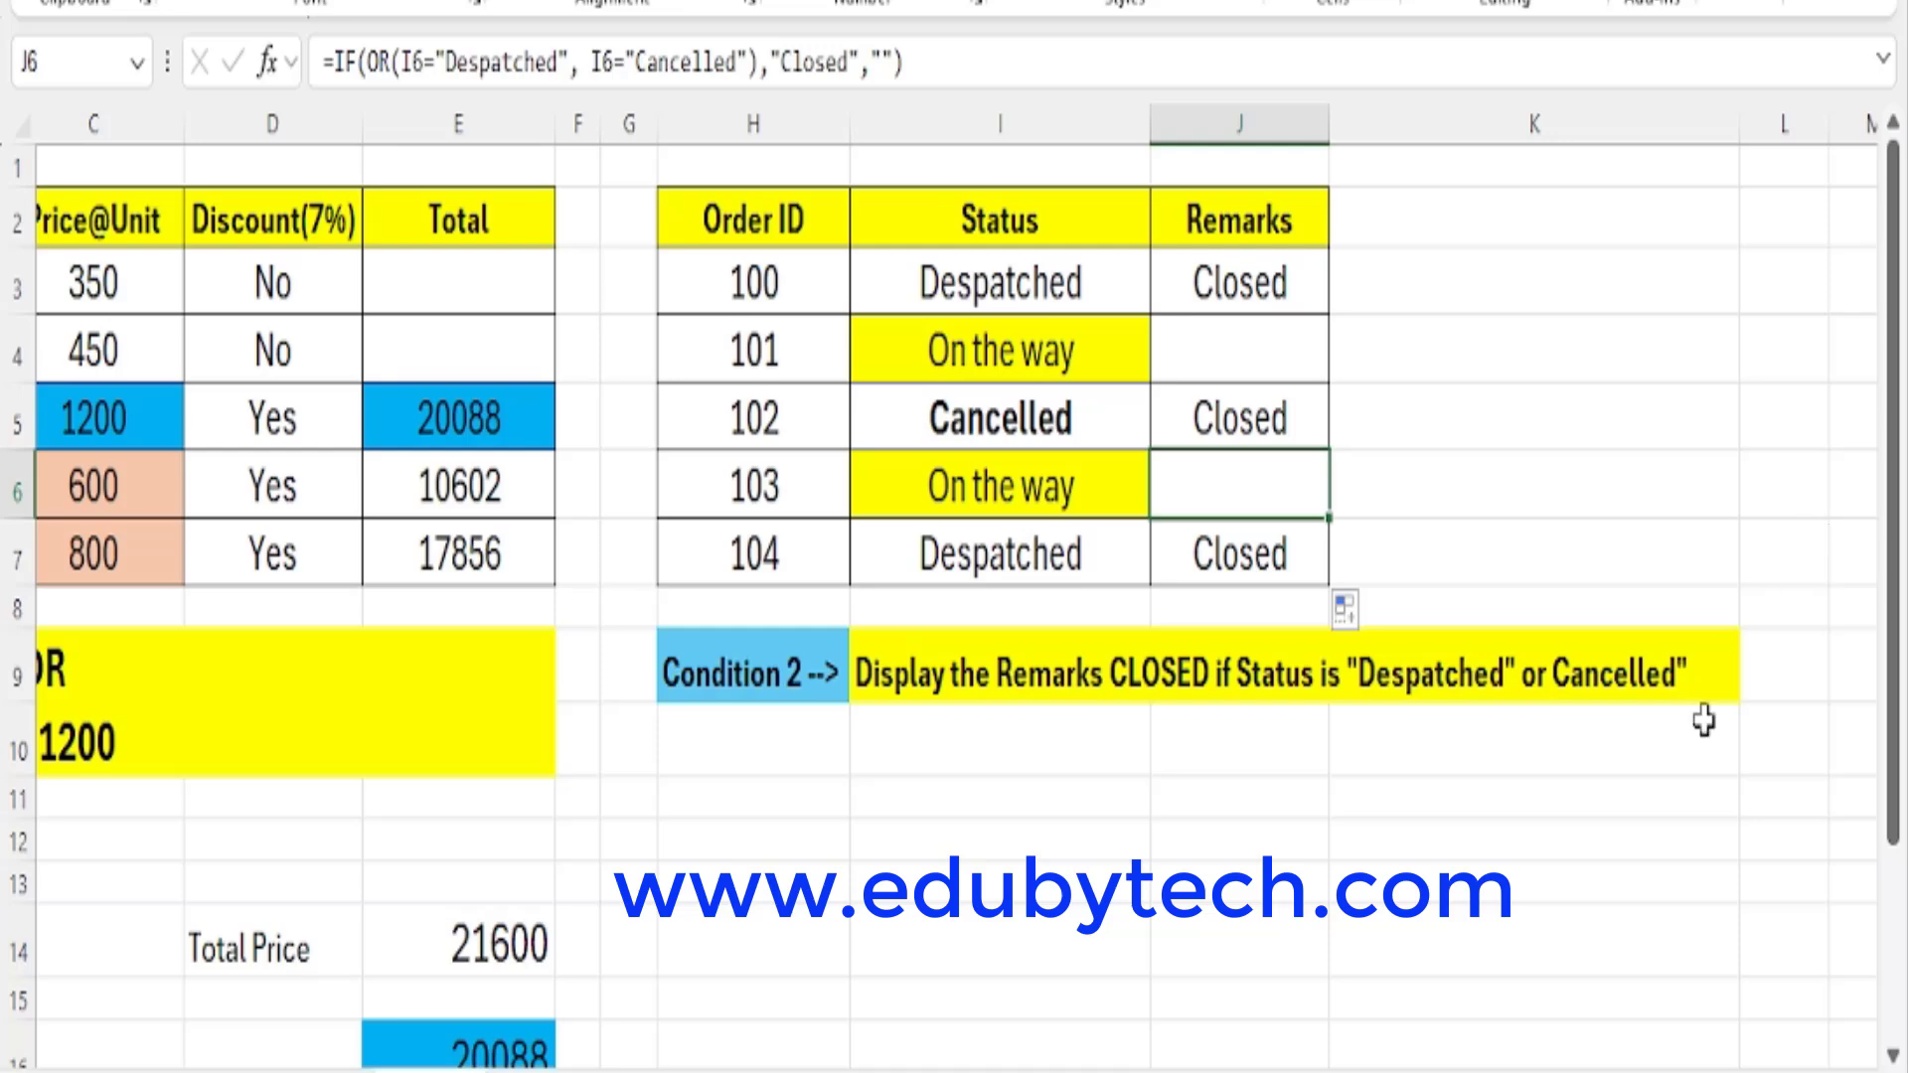
pyautogui.scroll(-1, 954, 596)
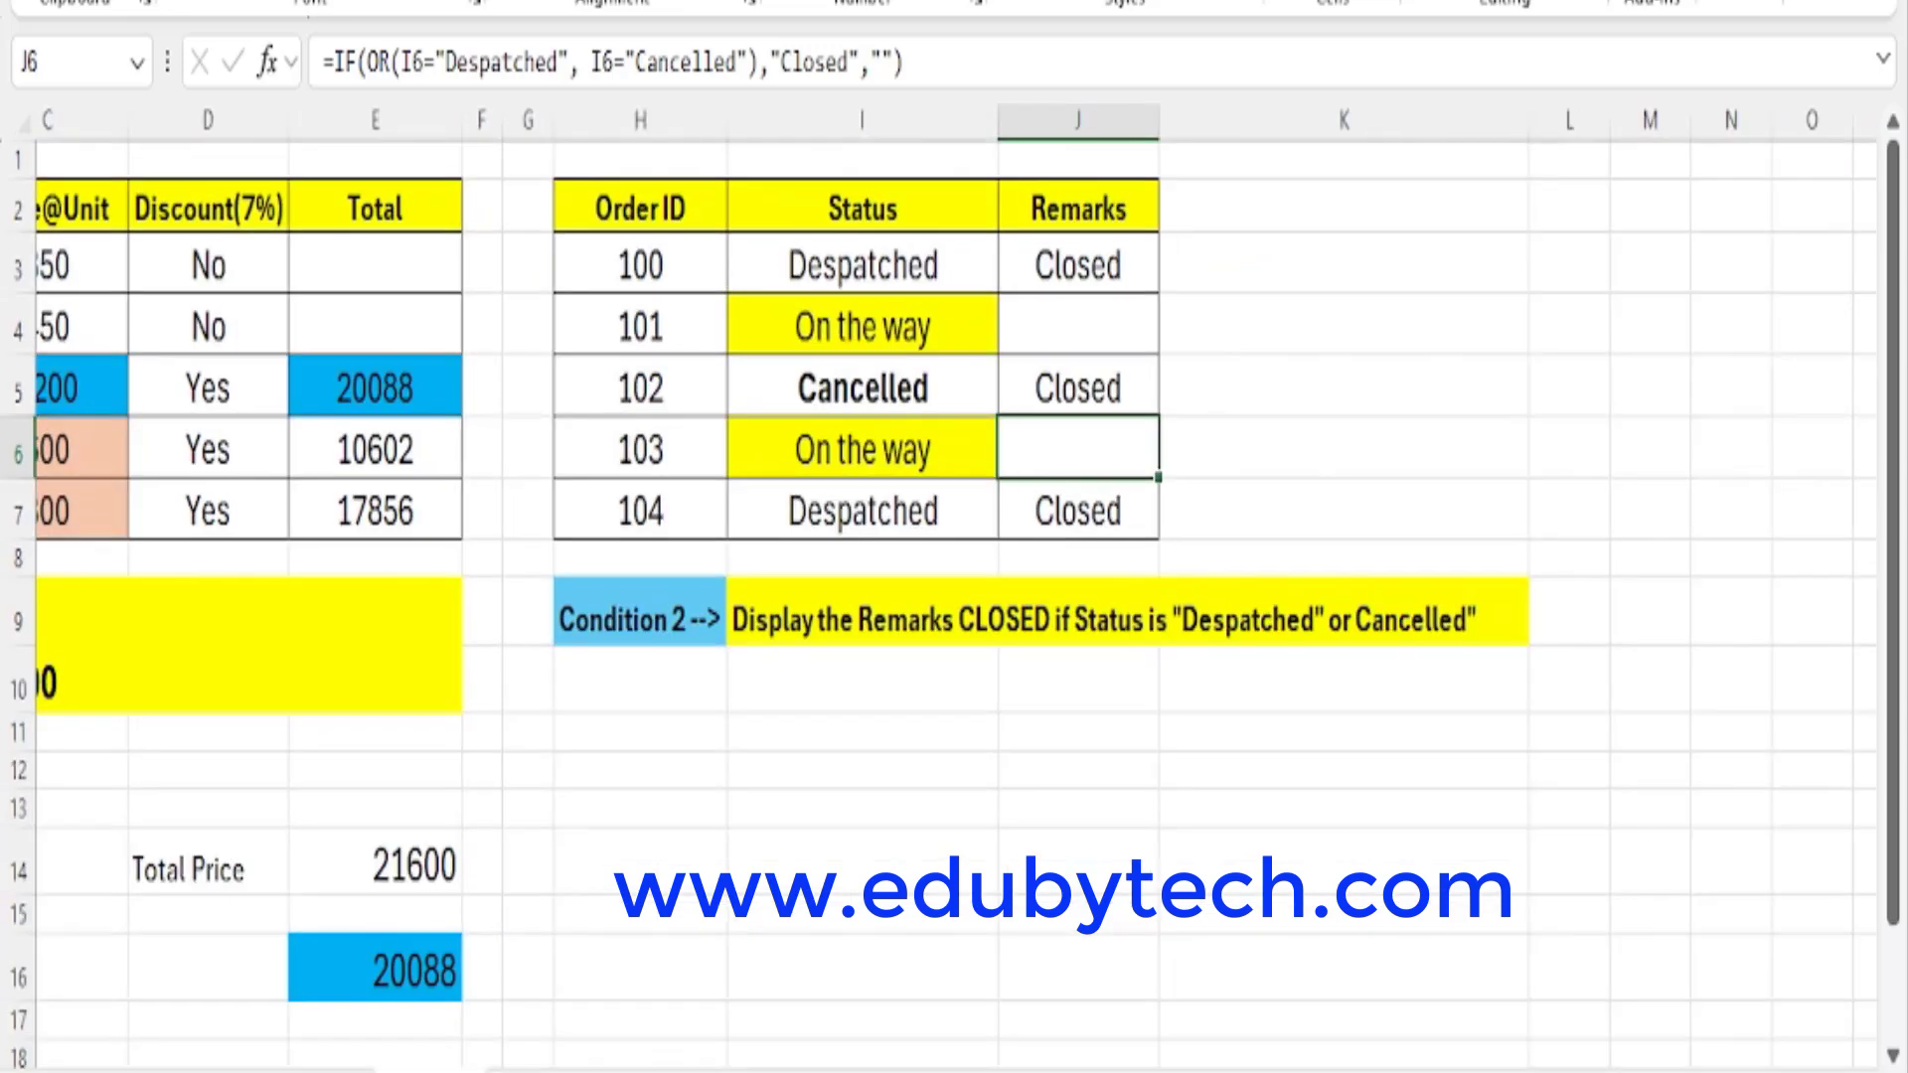
pyautogui.moveTo(1361, 1072); pyautogui.dragTo(1311, 1072)
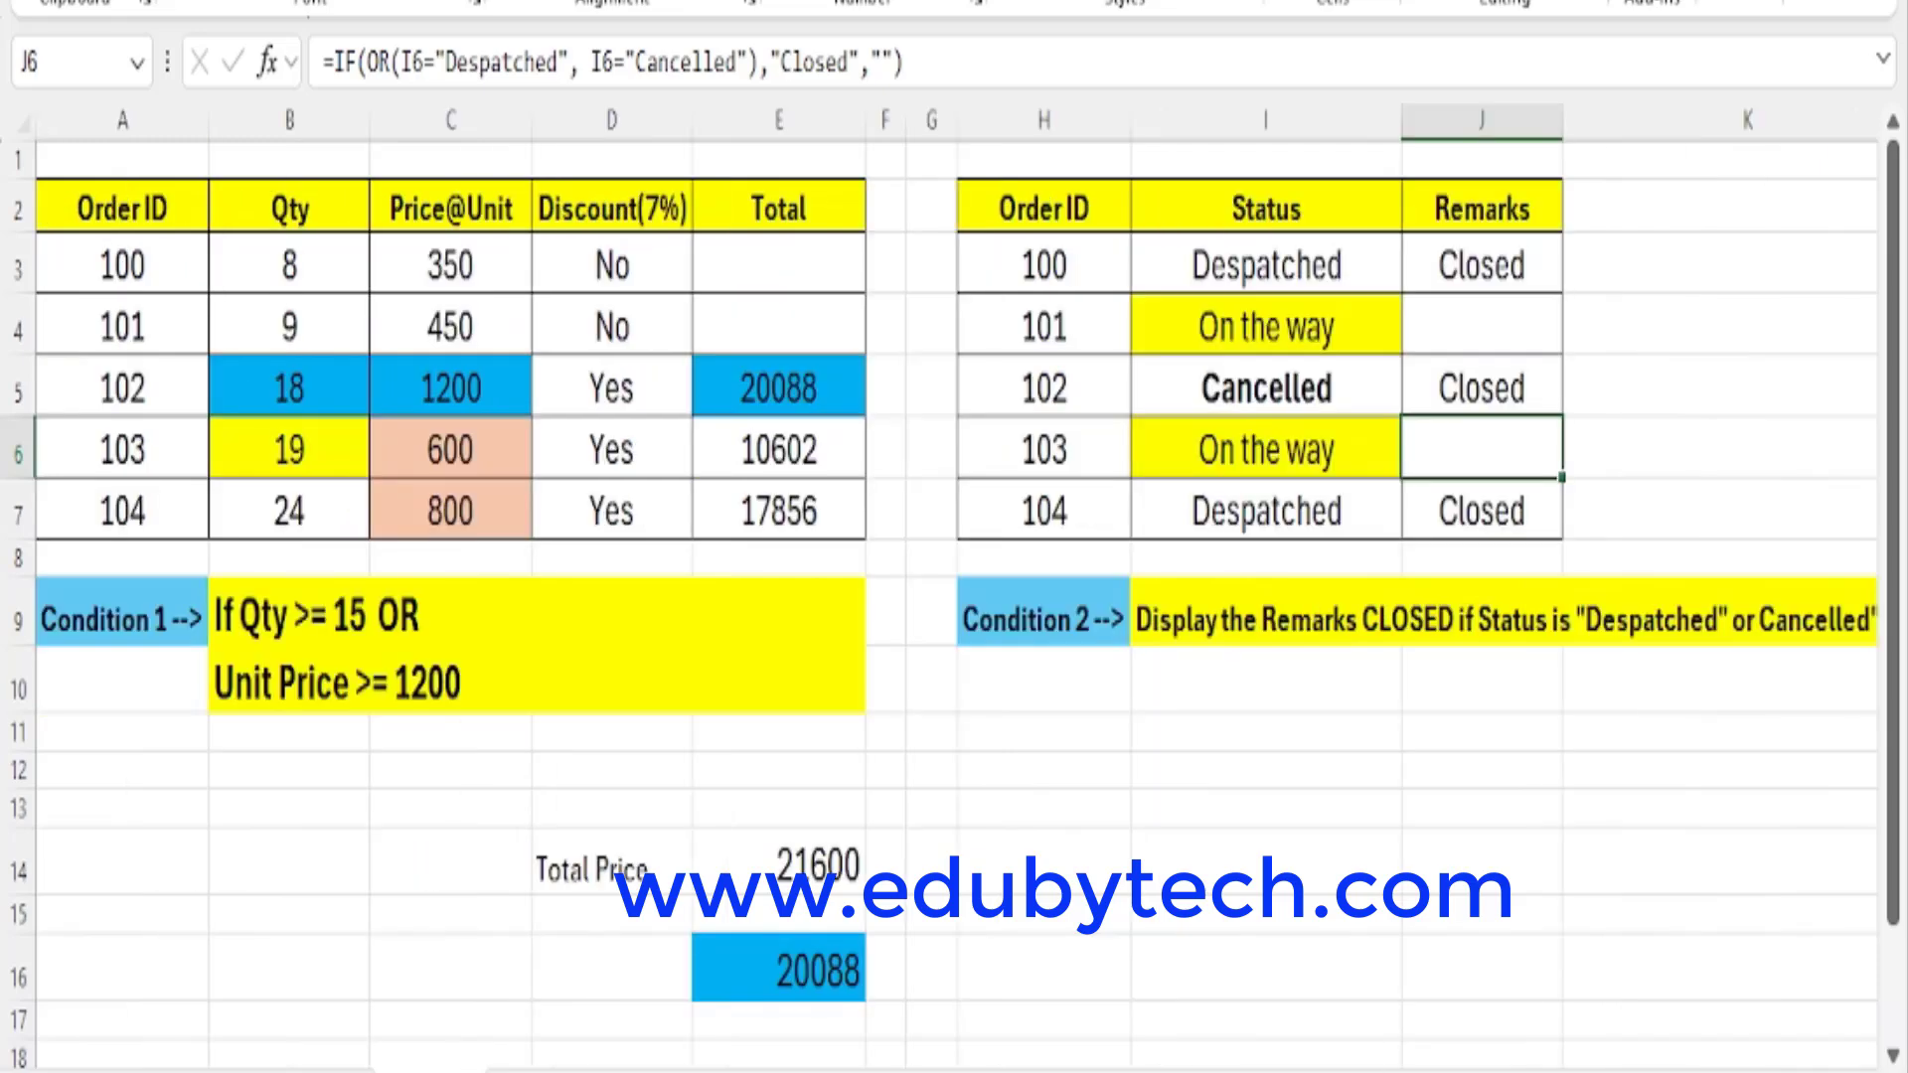